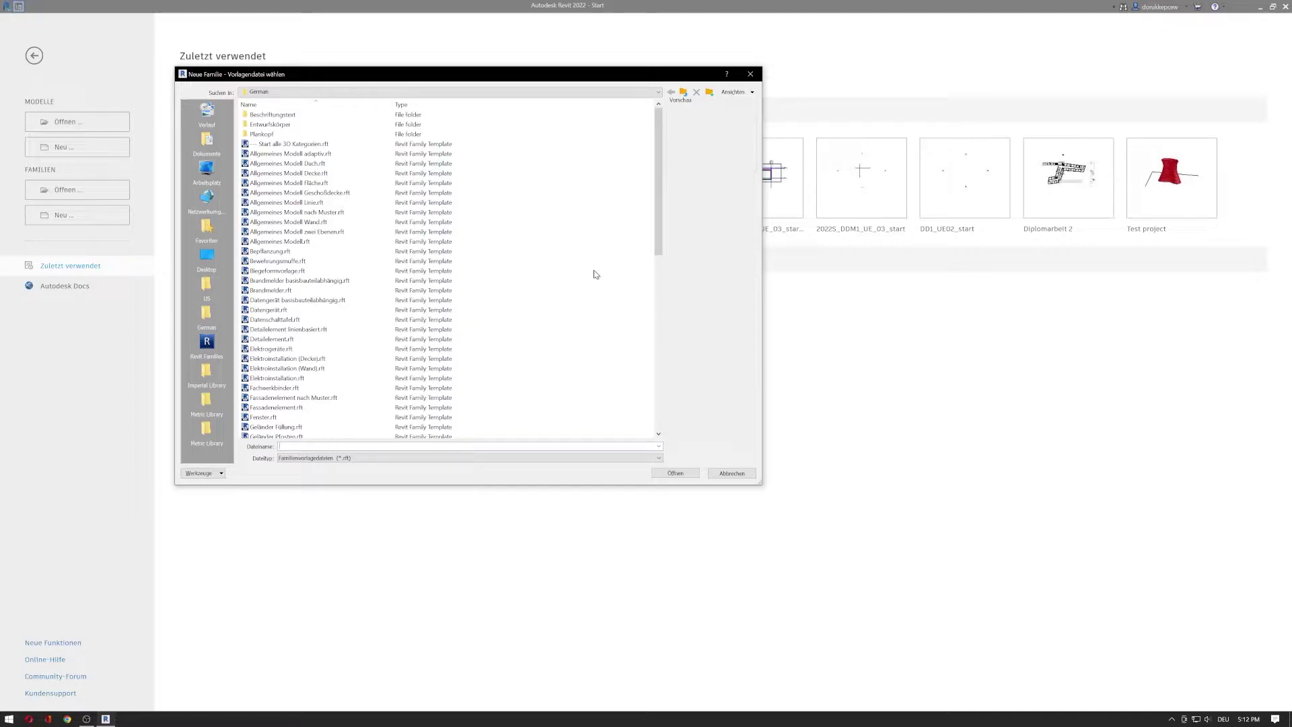
Create a new family from the German template Allgemeines Modell.rft
{"action": "scroll", "coordinate": [366, 182], "scroll_direction": "down", "scroll_amount": 4}
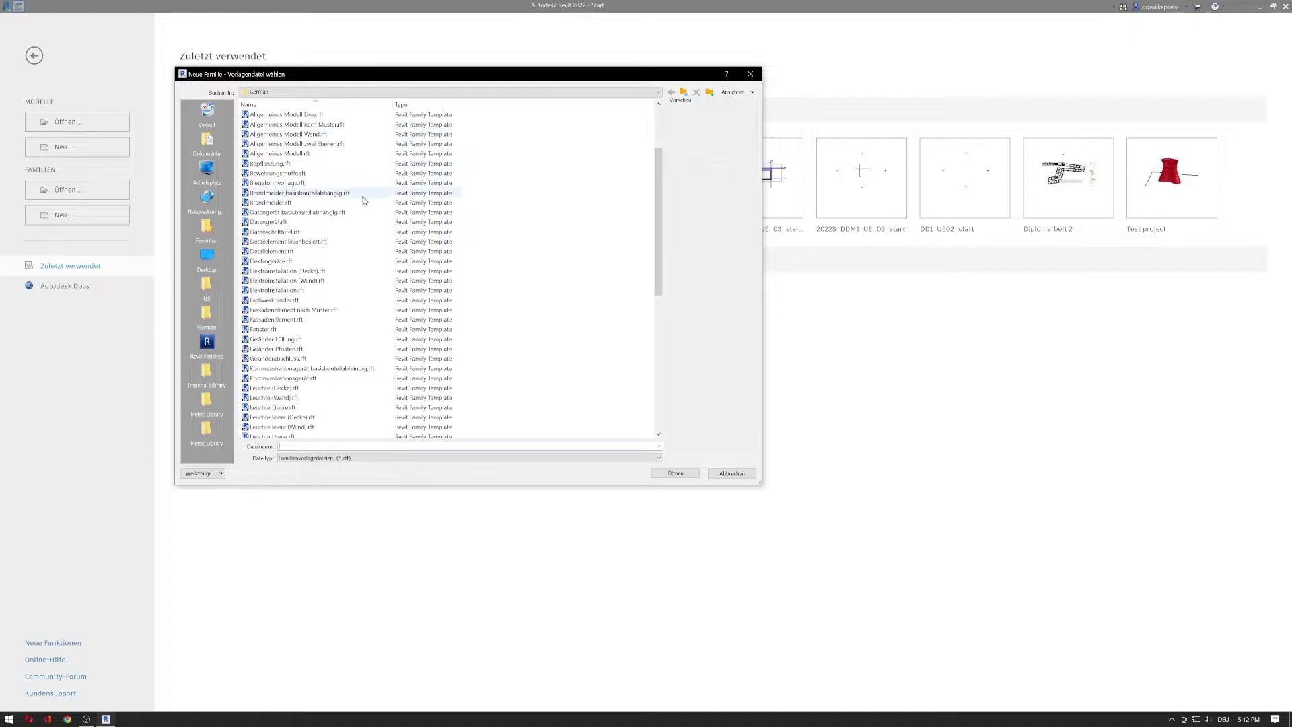
{"action": "scroll", "coordinate": [347, 410], "scroll_direction": "up", "scroll_amount": 4}
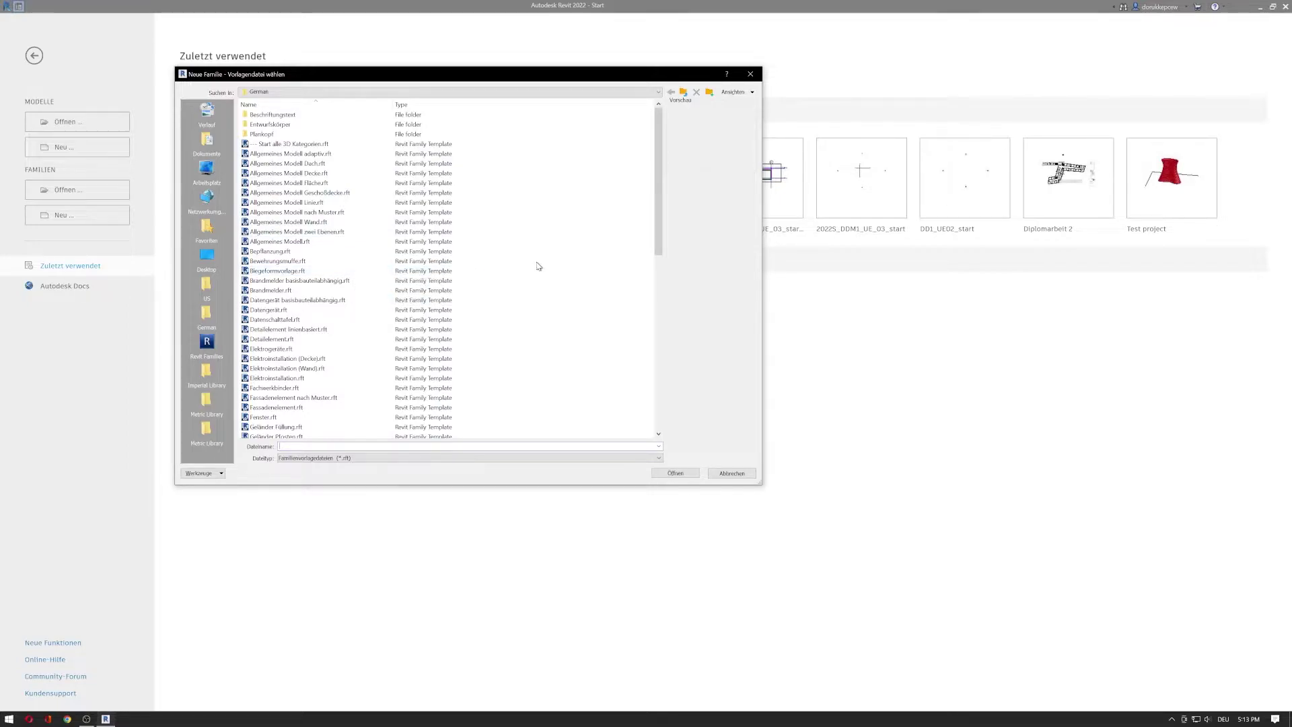
{"action": "scroll", "coordinate": [340, 270], "scroll_direction": "down", "scroll_amount": 6}
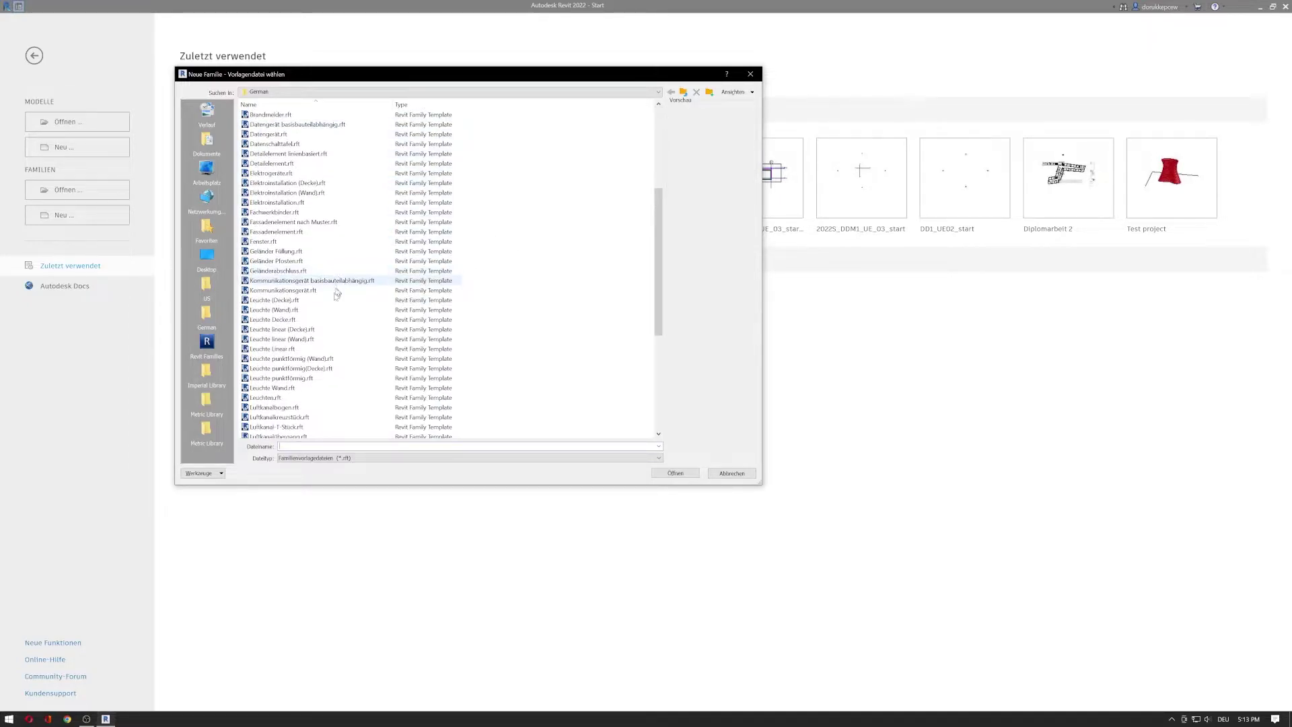
{"action": "scroll", "coordinate": [337, 369], "scroll_direction": "down", "scroll_amount": 7}
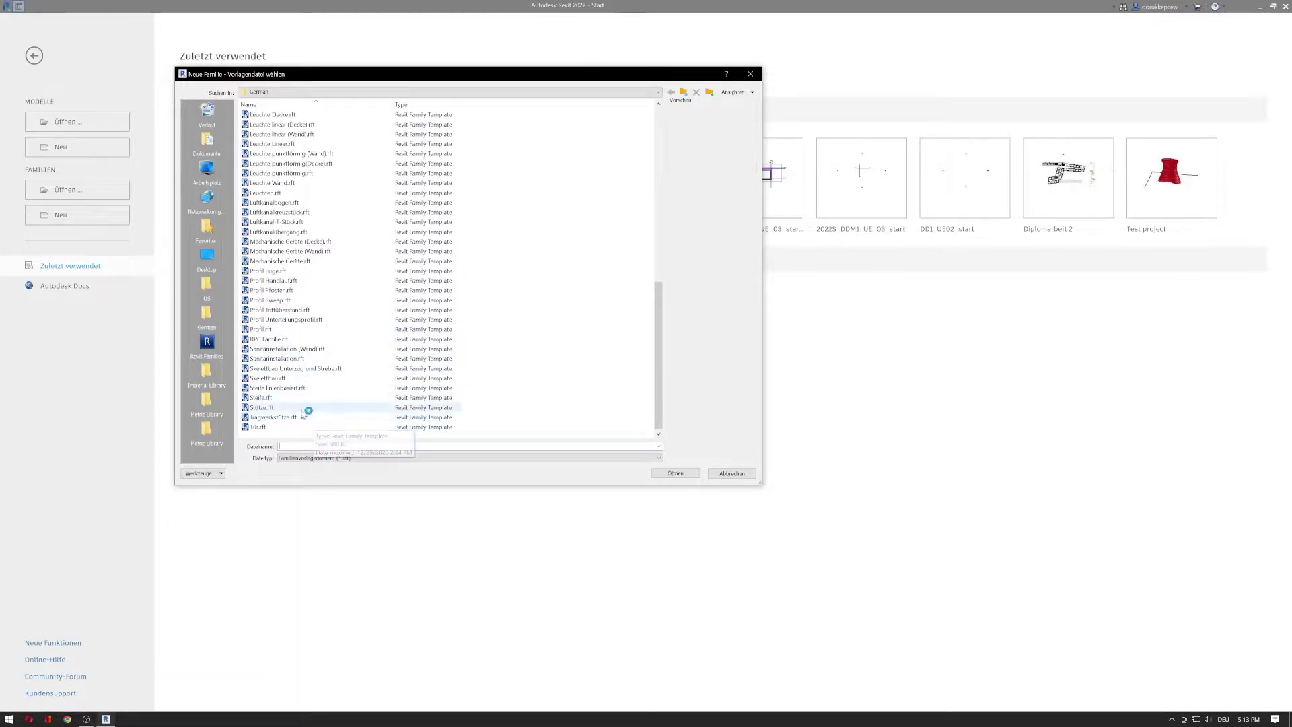
{"action": "scroll", "coordinate": [323, 375], "scroll_direction": "up", "scroll_amount": 4}
{"action": "scroll", "coordinate": [364, 242], "scroll_direction": "up", "scroll_amount": 8}
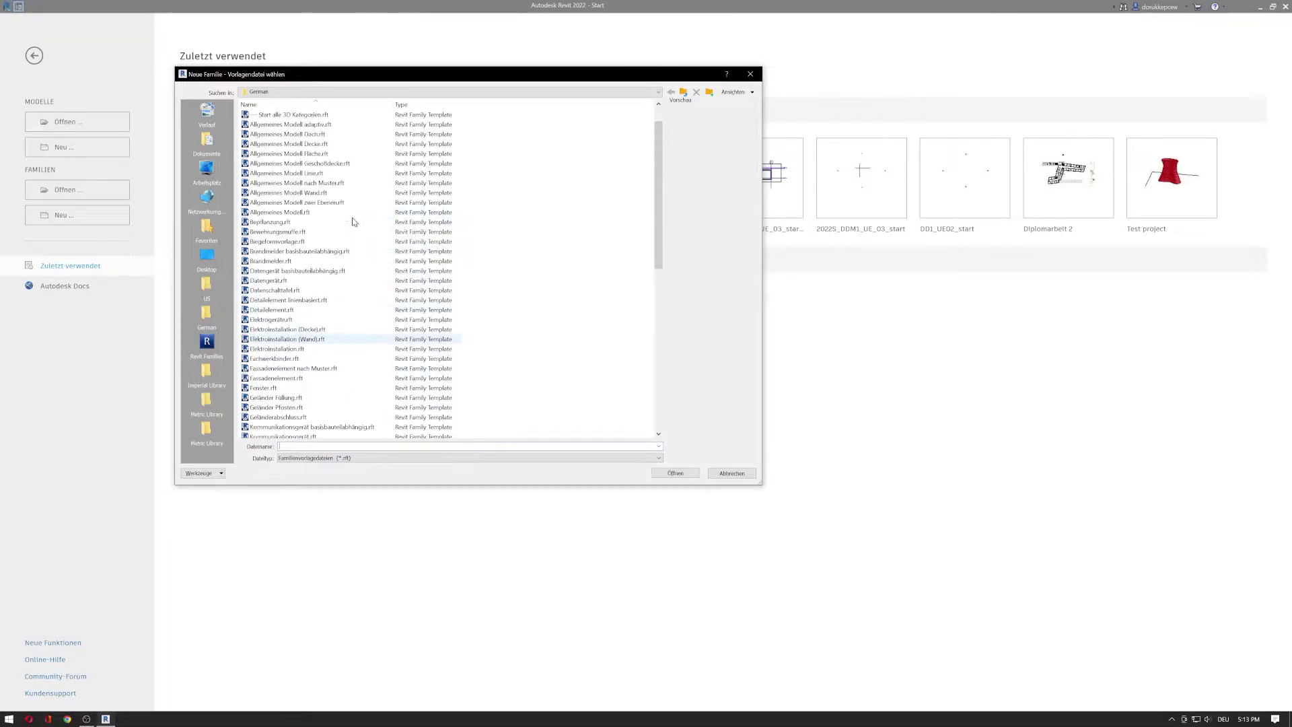
{"action": "scroll", "coordinate": [377, 383], "scroll_direction": "down", "scroll_amount": 7}
{"action": "scroll", "coordinate": [341, 353], "scroll_direction": "up", "scroll_amount": 8}
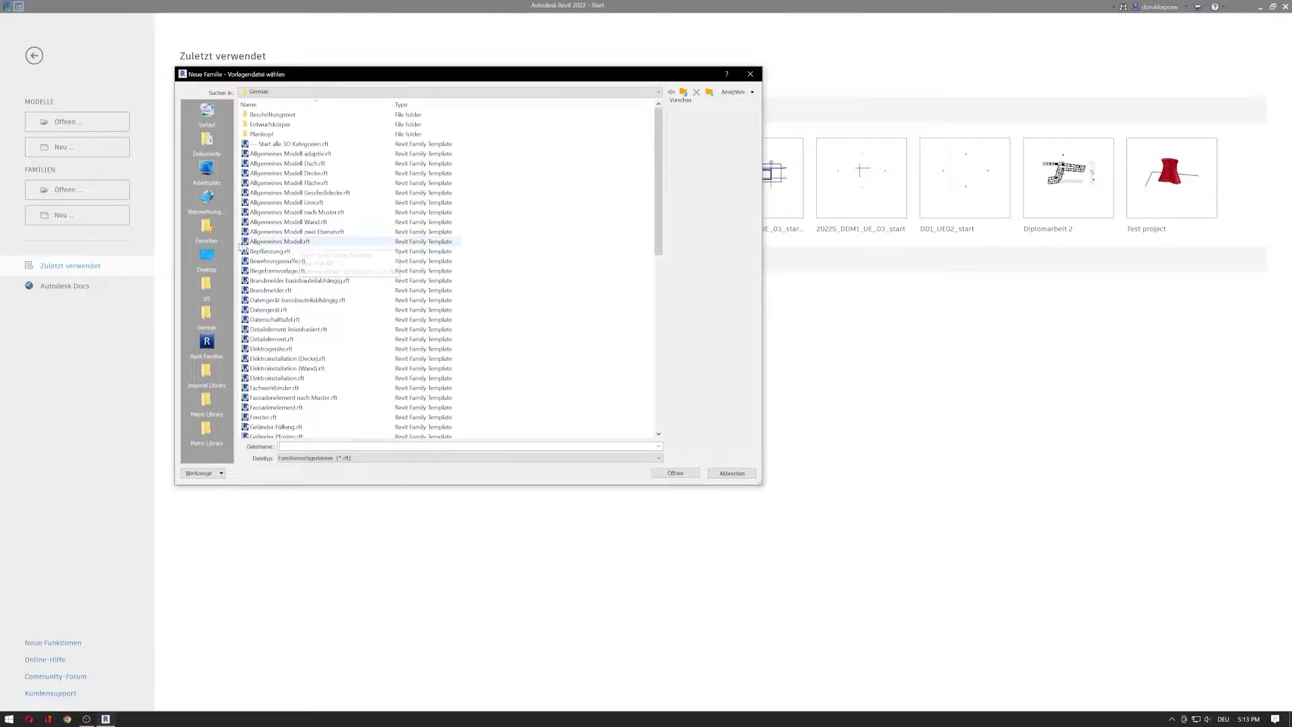
{"action": "left_click", "coordinate": [301, 243]}
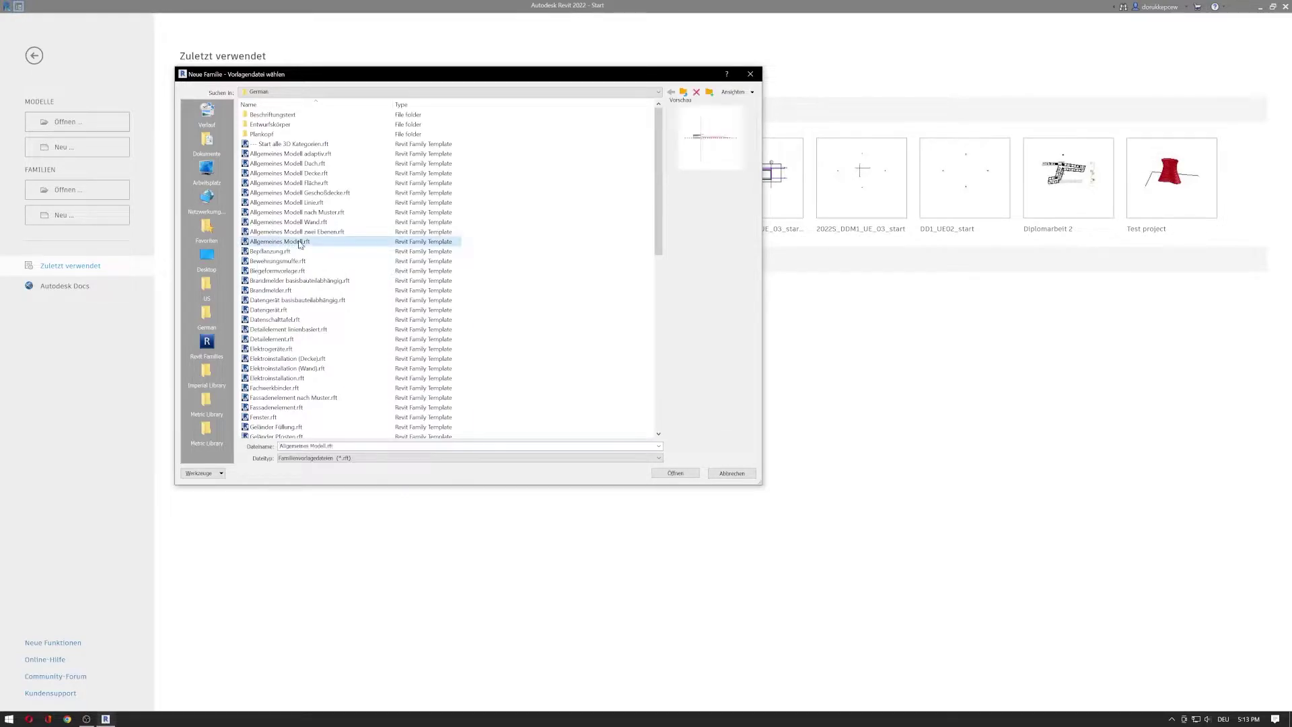
{"action": "left_click", "coordinate": [674, 473]}
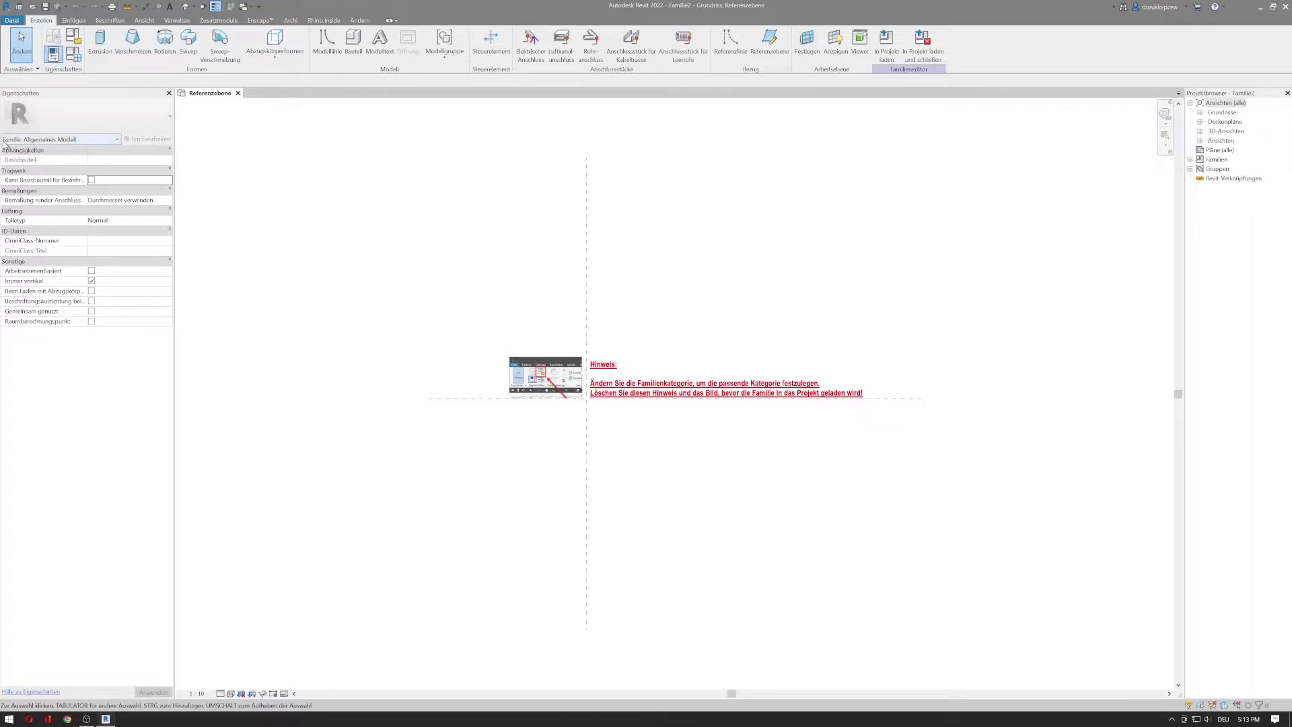
Review the family's property selector and look through the list of available family categories
{"action": "left_click", "coordinate": [61, 141]}
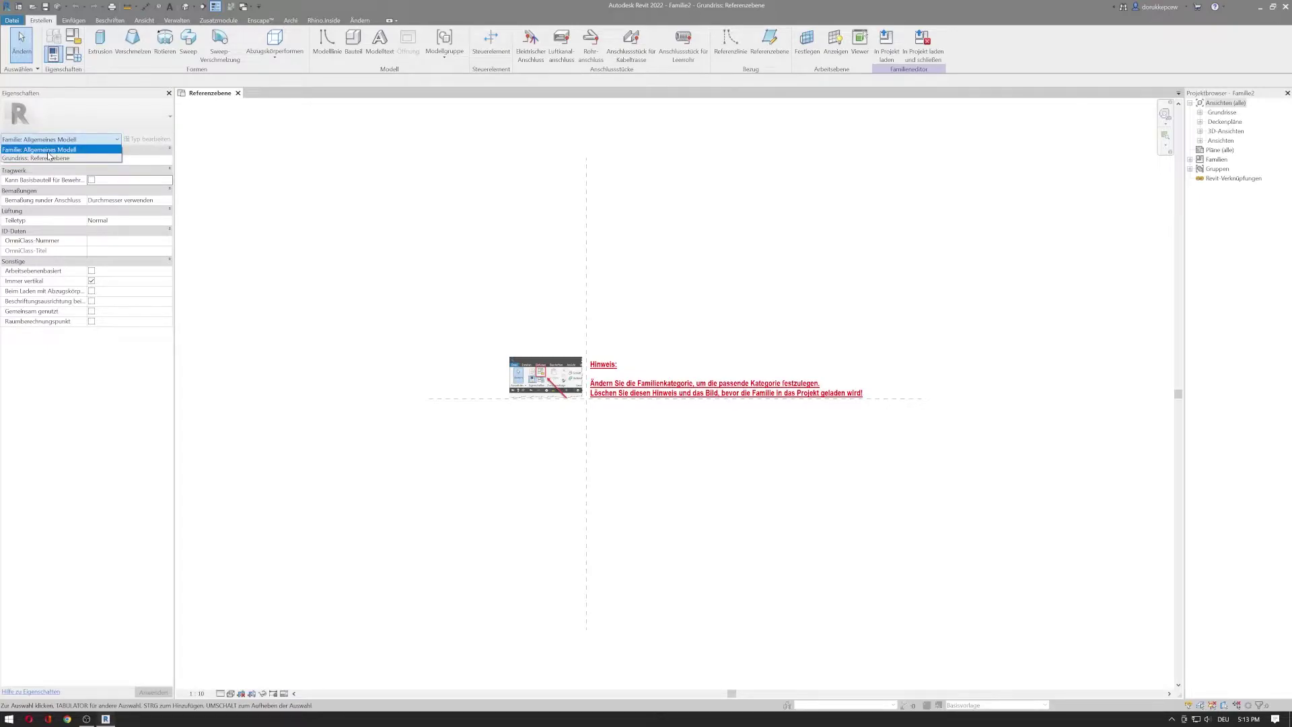
{"action": "left_click", "coordinate": [47, 150]}
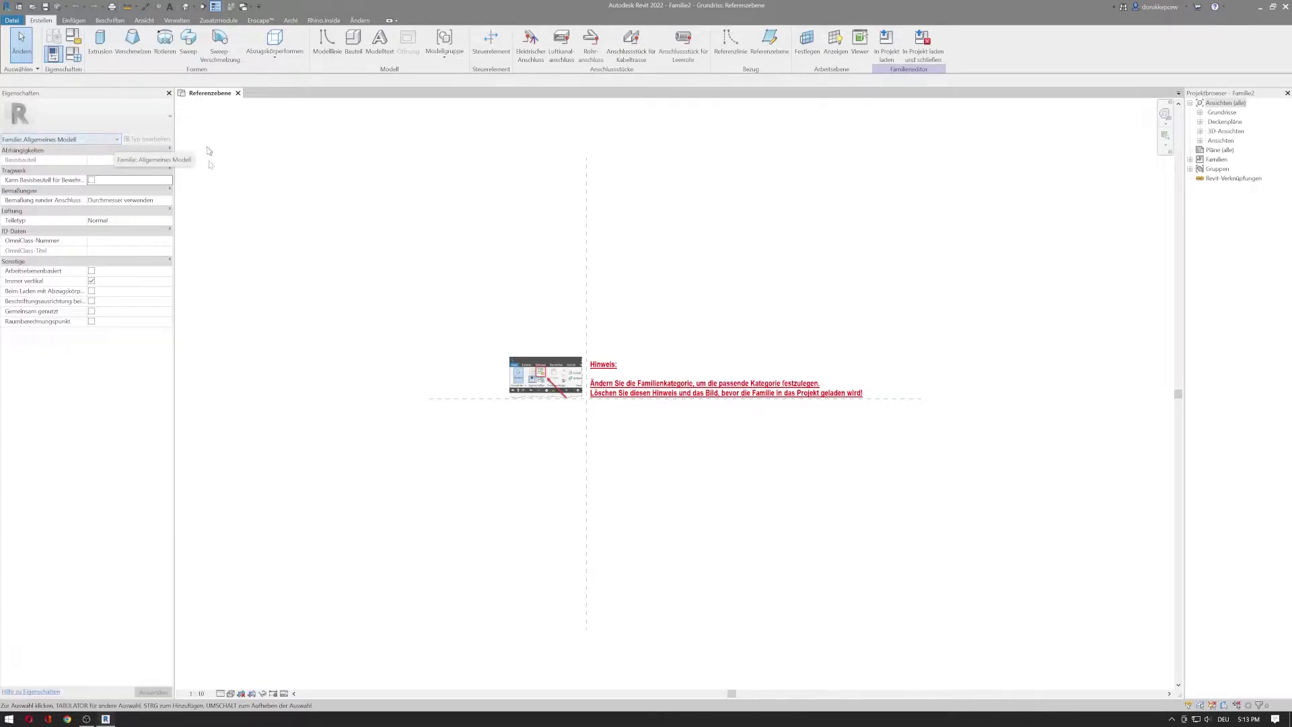
{"action": "left_click_drag", "start_coordinate": [365, 126], "coordinate": [406, 236]}
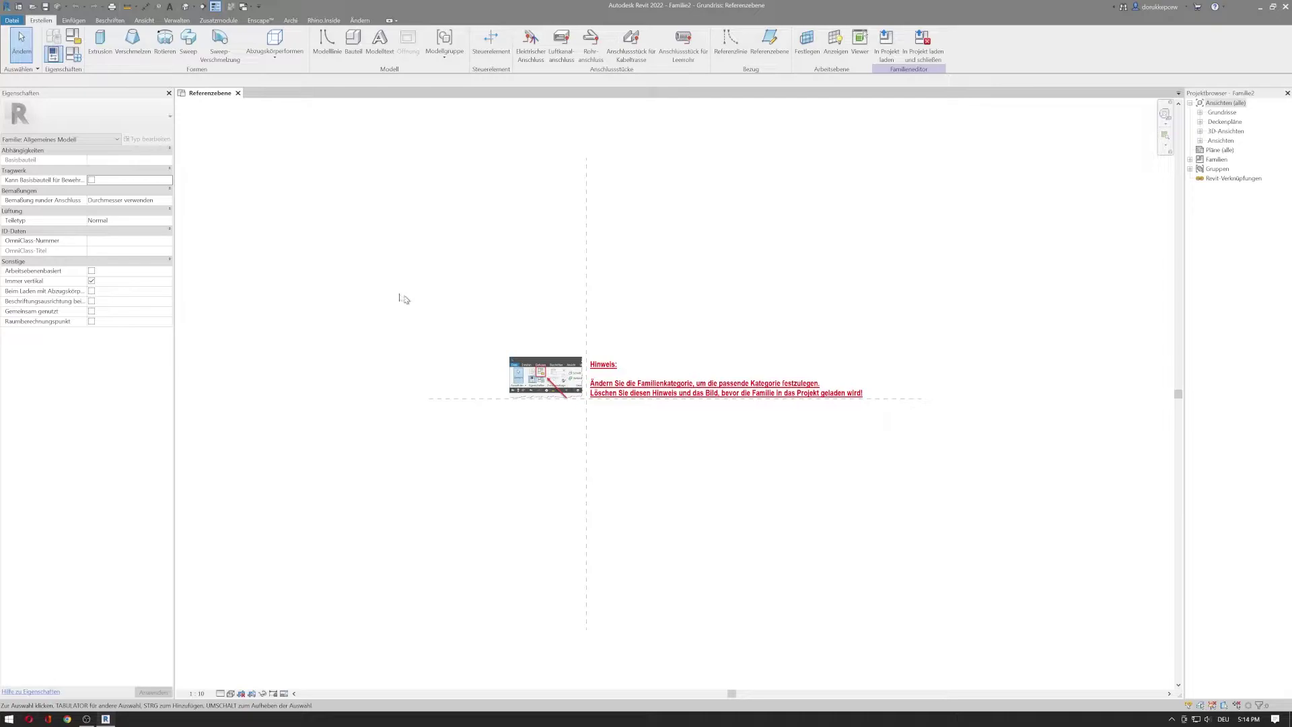
{"action": "left_click", "coordinate": [76, 38]}
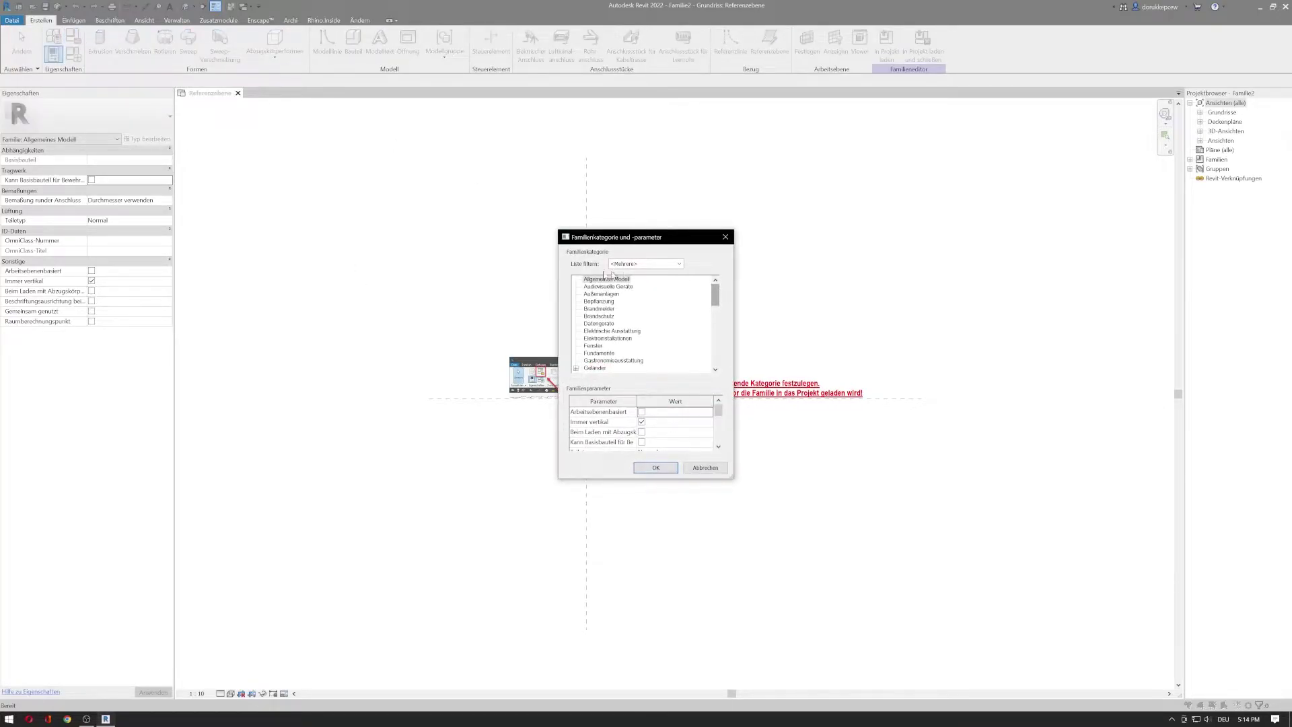
{"action": "scroll", "coordinate": [716, 299], "scroll_direction": "down", "scroll_amount": 6}
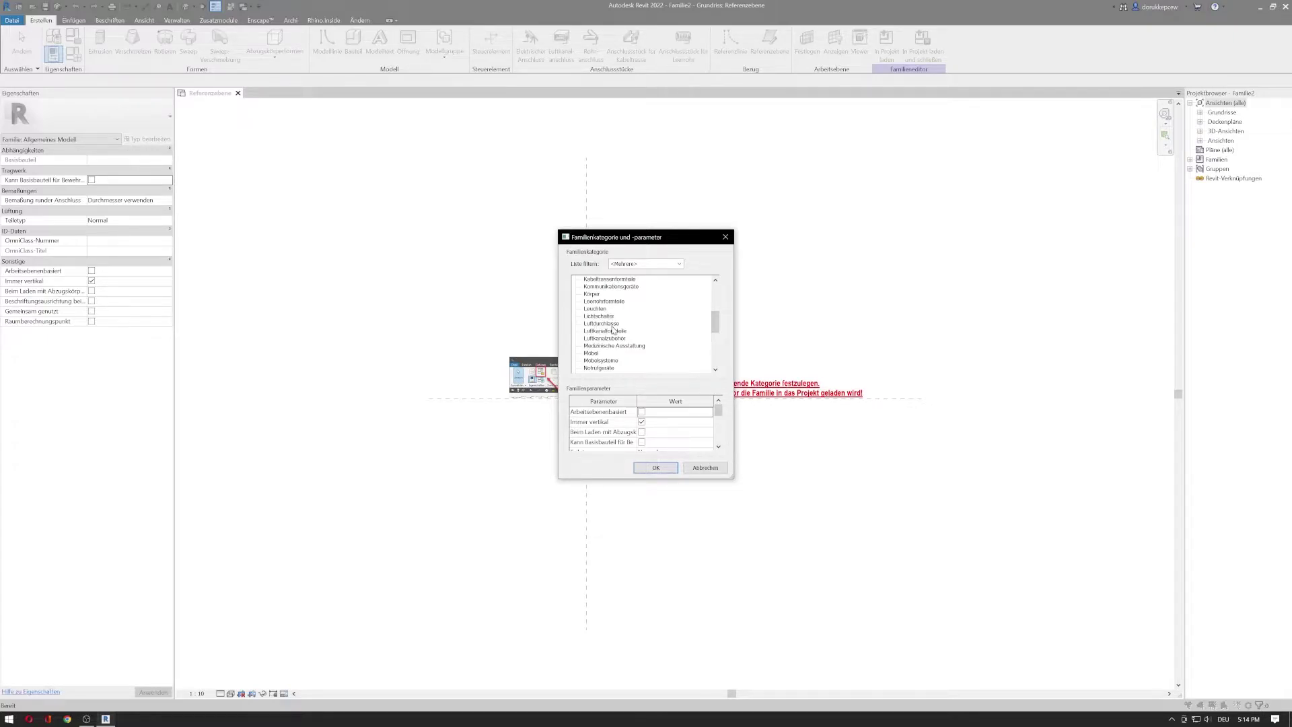
{"action": "left_click_drag", "start_coordinate": [714, 327], "coordinate": [714, 360]}
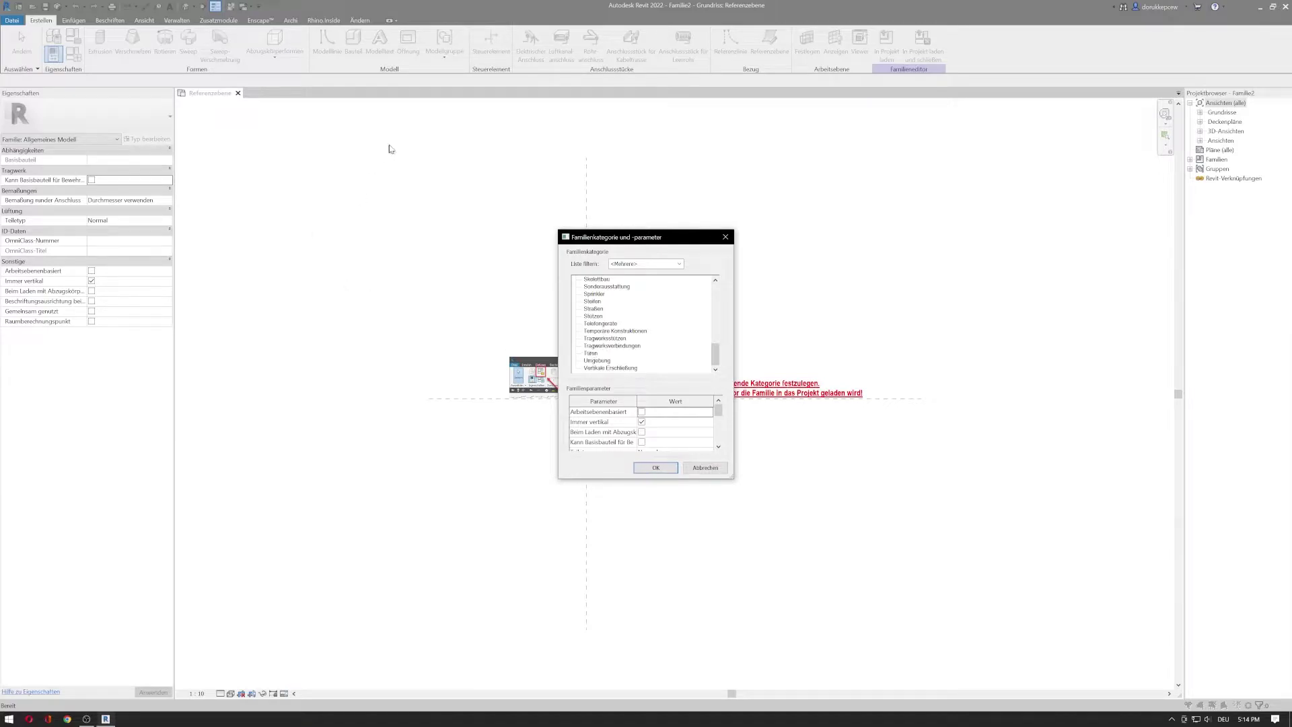
{"action": "left_click_drag", "start_coordinate": [645, 239], "coordinate": [490, 220]}
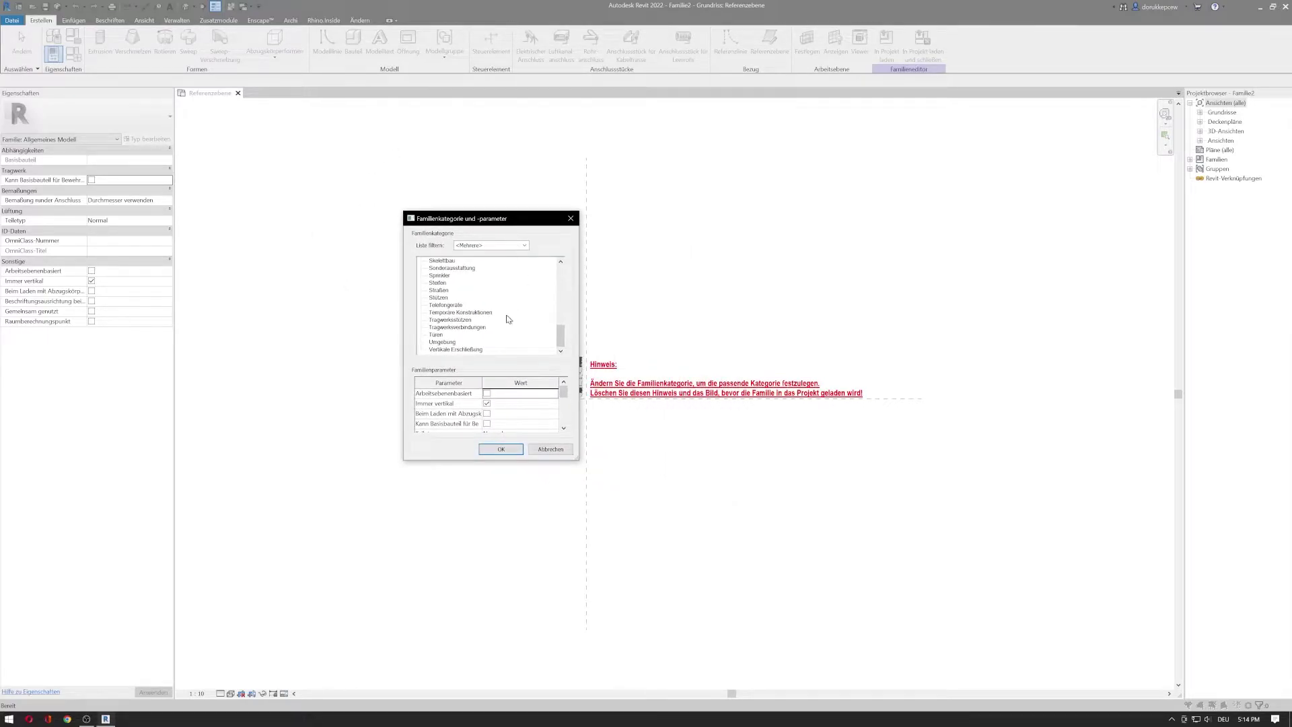
{"action": "left_click", "coordinate": [571, 218]}
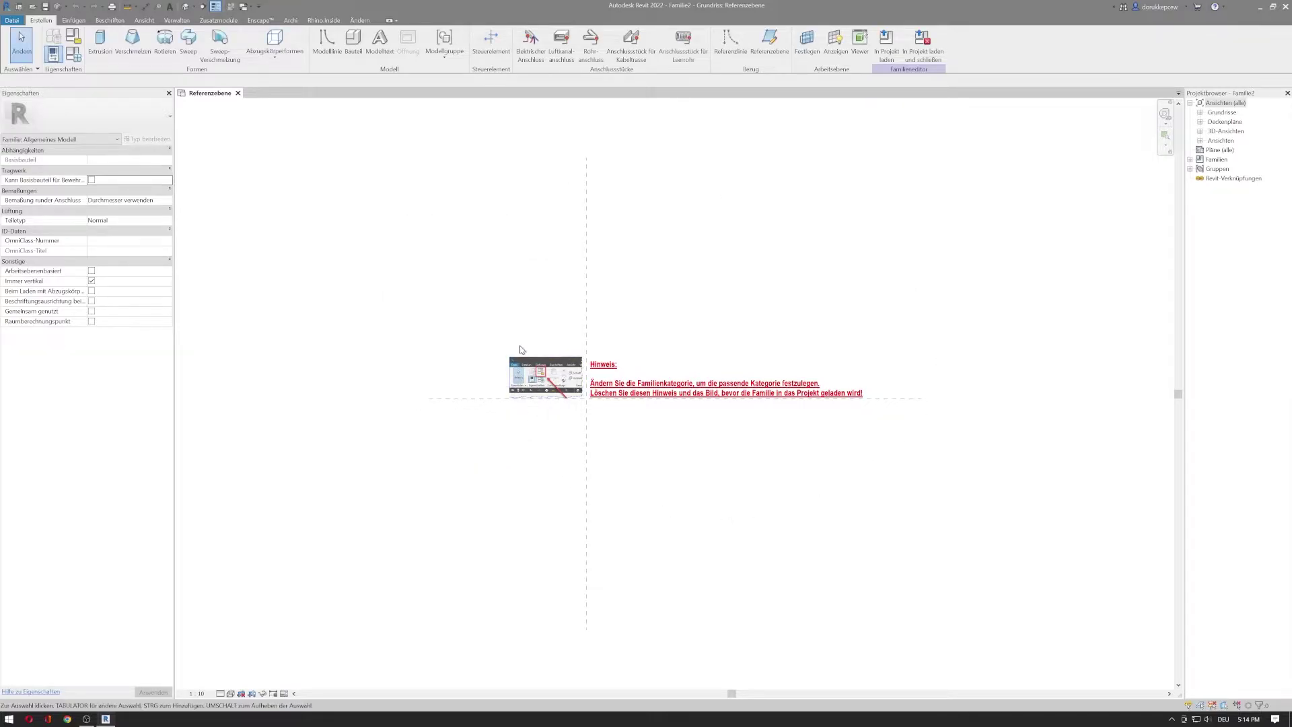
Set the family category to Möbel
{"action": "left_click_drag", "start_coordinate": [465, 323], "coordinate": [995, 462]}
{"action": "left_click_drag", "start_coordinate": [513, 336], "coordinate": [889, 409]}
{"action": "left_click", "coordinate": [539, 324]}
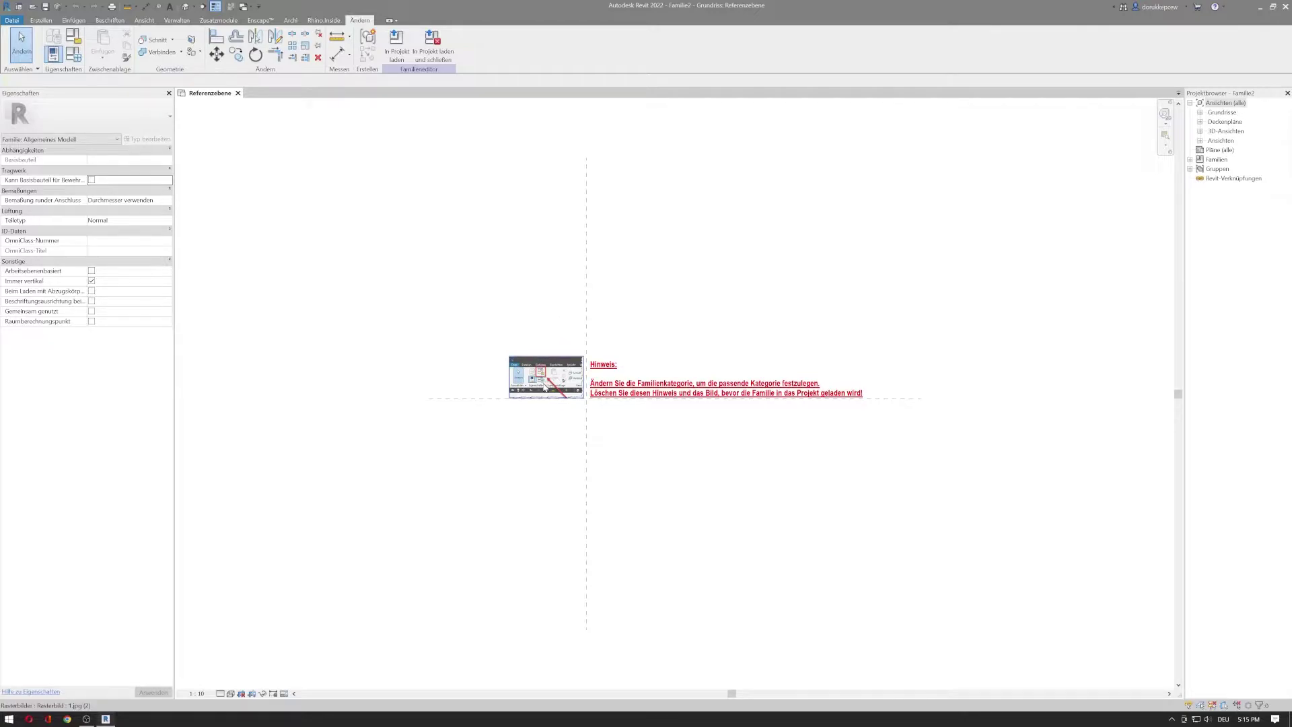
{"action": "scroll", "coordinate": [680, 350], "scroll_direction": "up", "scroll_amount": 2}
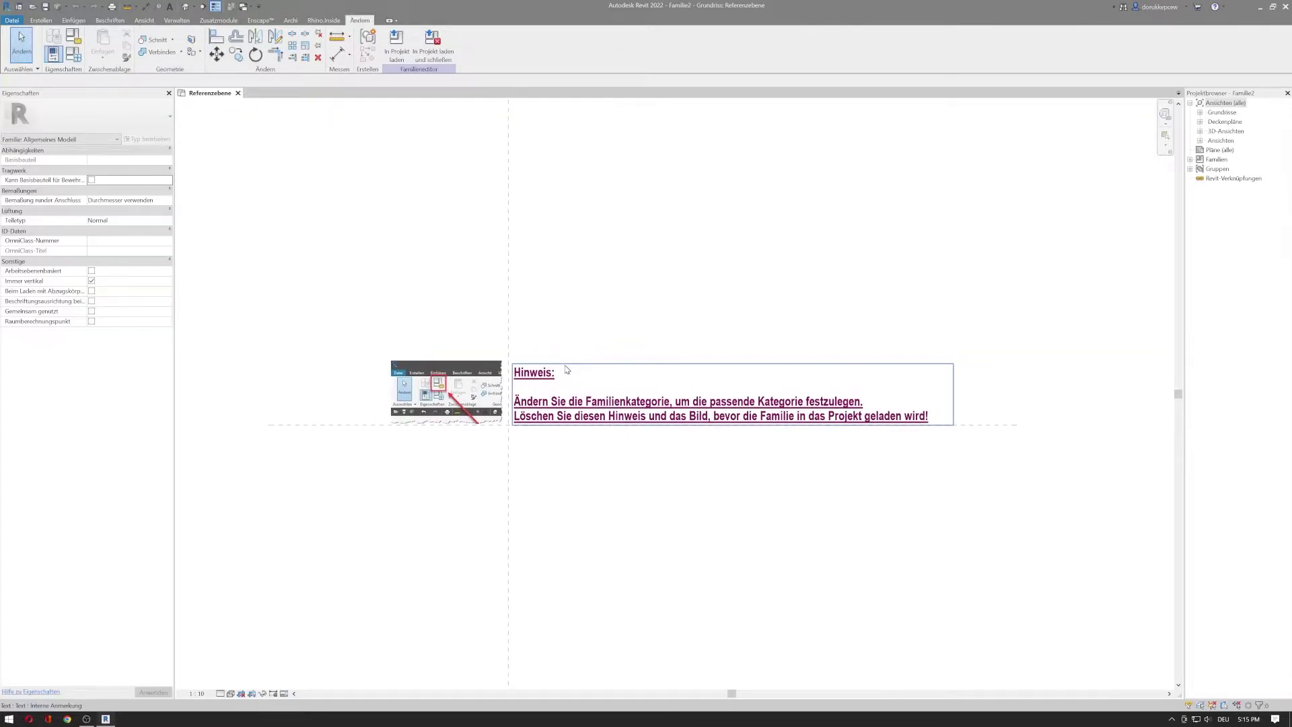
{"action": "scroll", "coordinate": [568, 364], "scroll_direction": "up", "scroll_amount": 1}
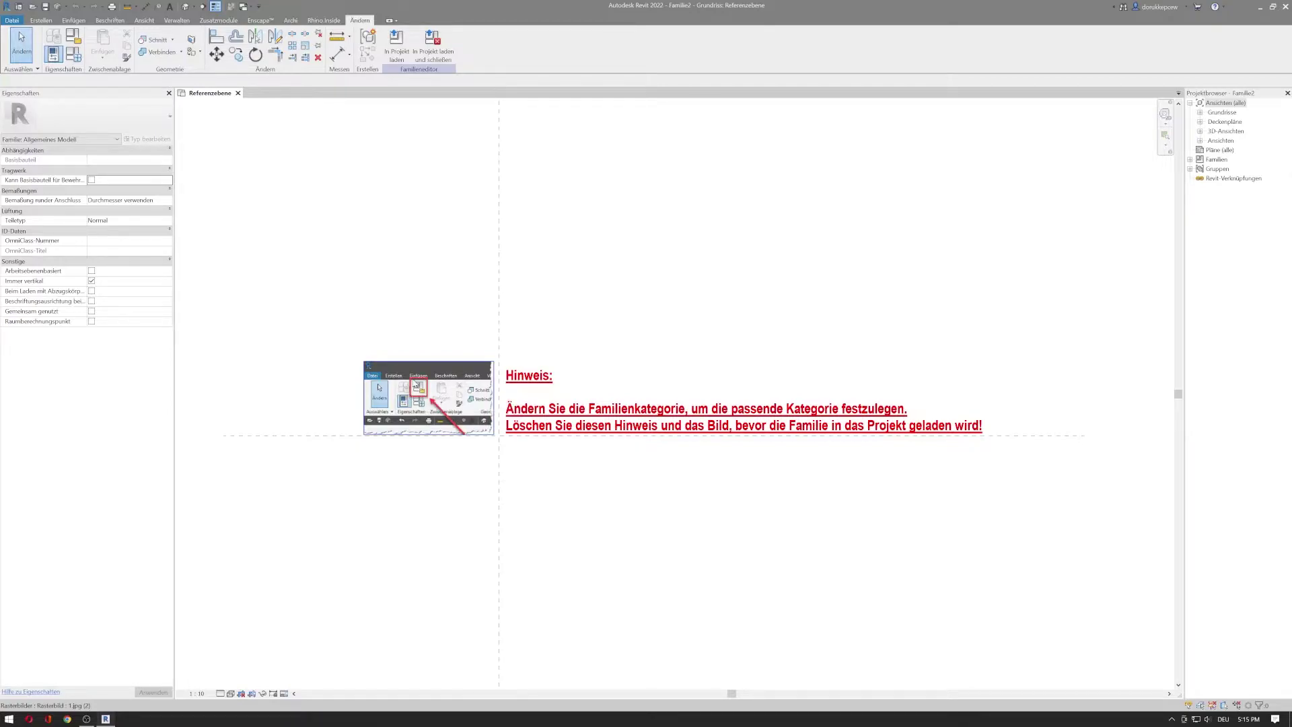
{"action": "left_click", "coordinate": [72, 35]}
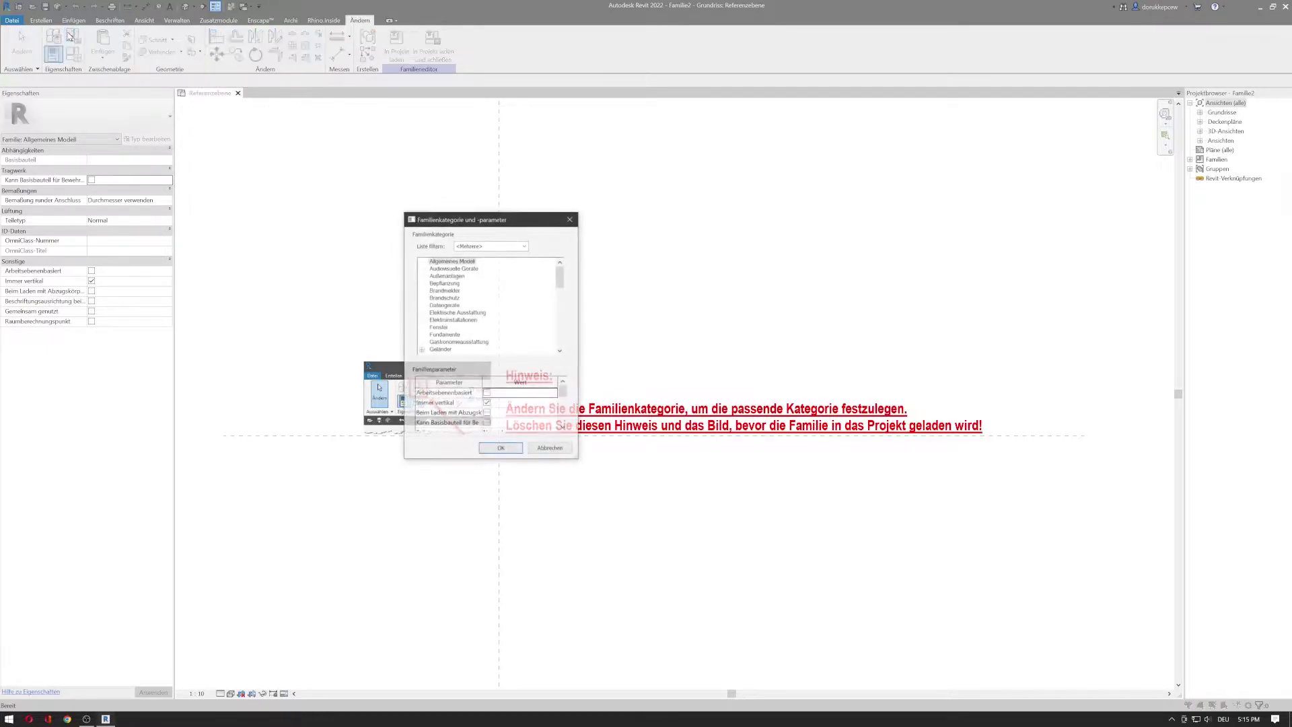
{"action": "scroll", "coordinate": [469, 284], "scroll_direction": "down", "scroll_amount": 1}
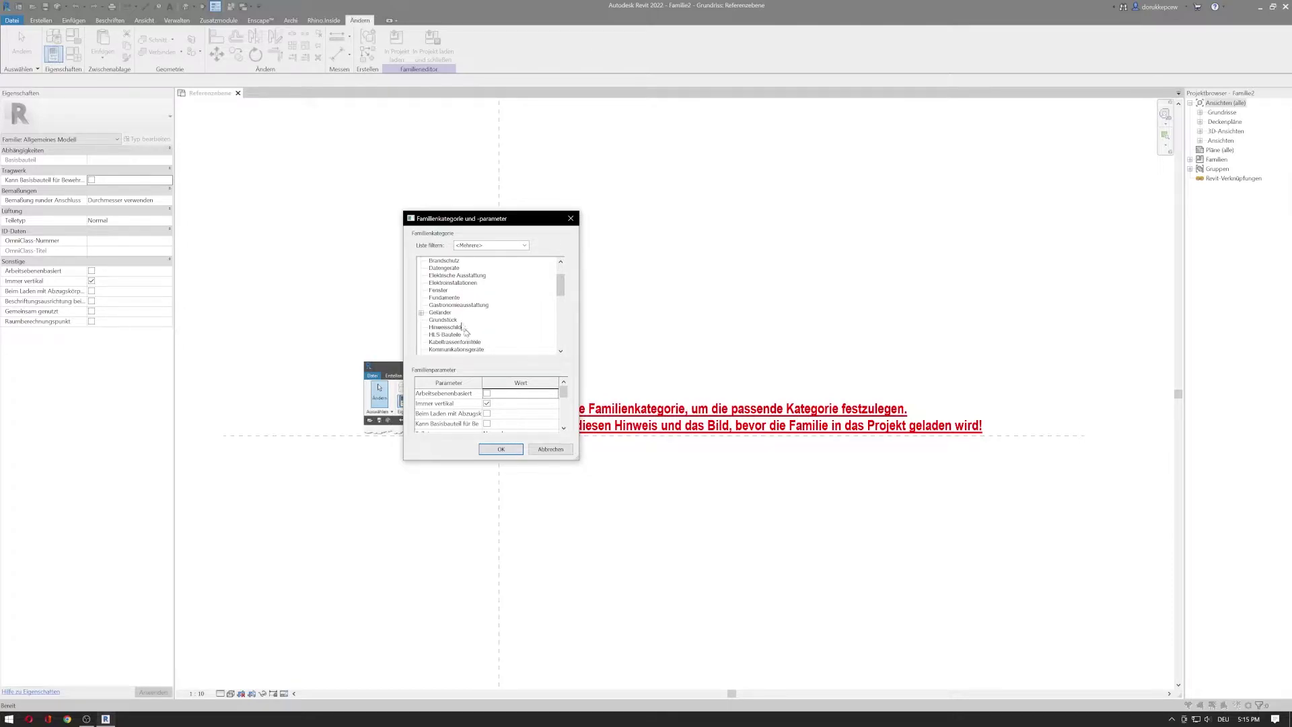
{"action": "scroll", "coordinate": [467, 307], "scroll_direction": "down", "scroll_amount": 3}
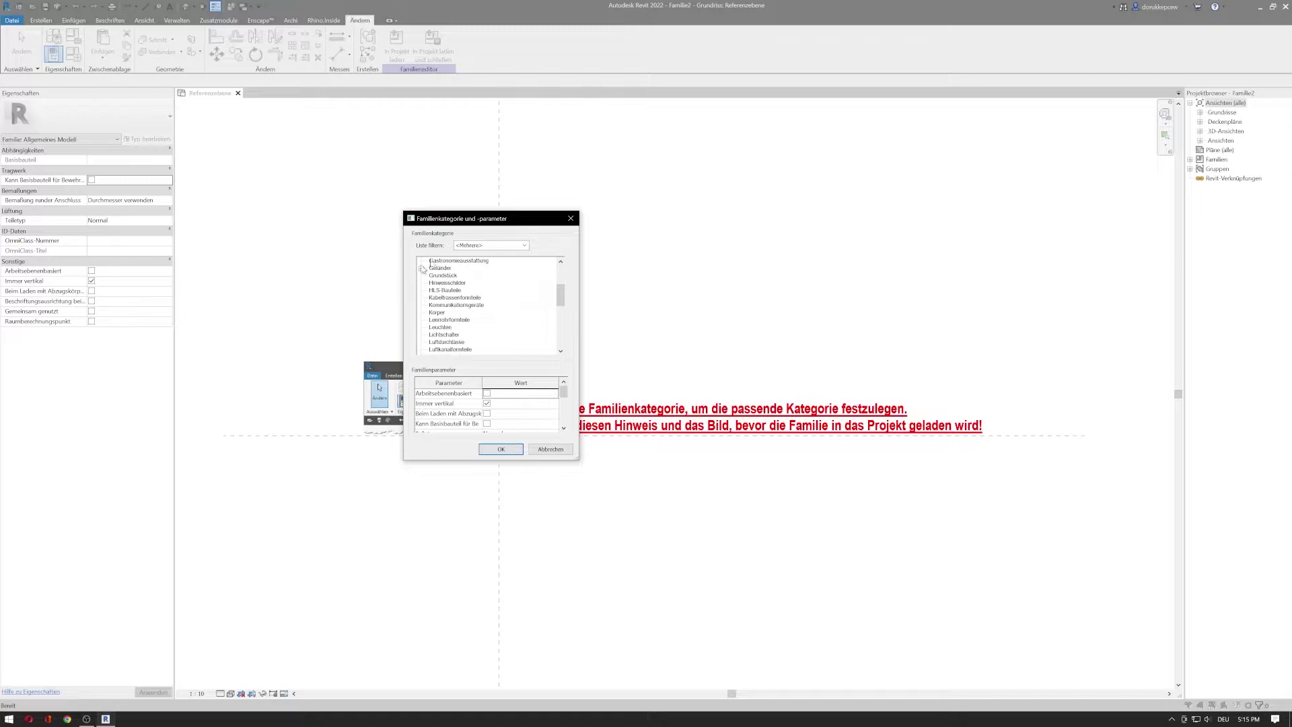
{"action": "scroll", "coordinate": [427, 303], "scroll_direction": "down", "scroll_amount": 2}
{"action": "left_click", "coordinate": [436, 335]}
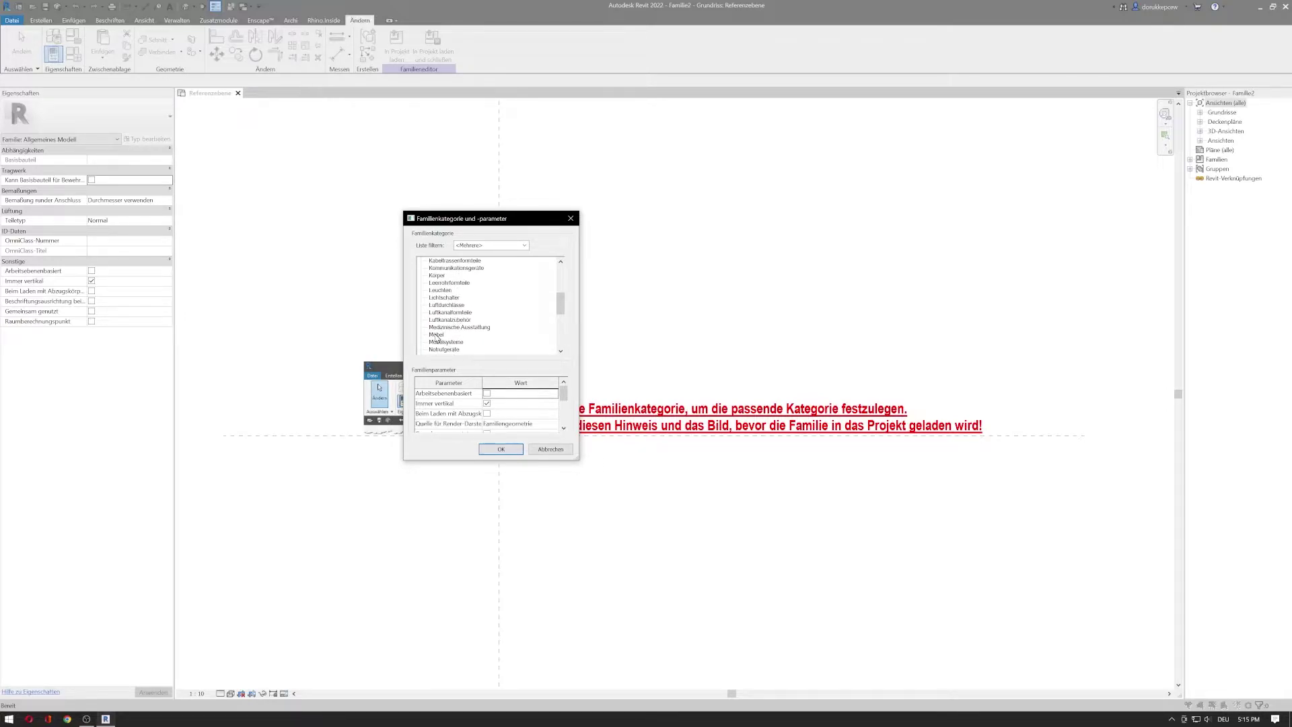
{"action": "left_click", "coordinate": [491, 450]}
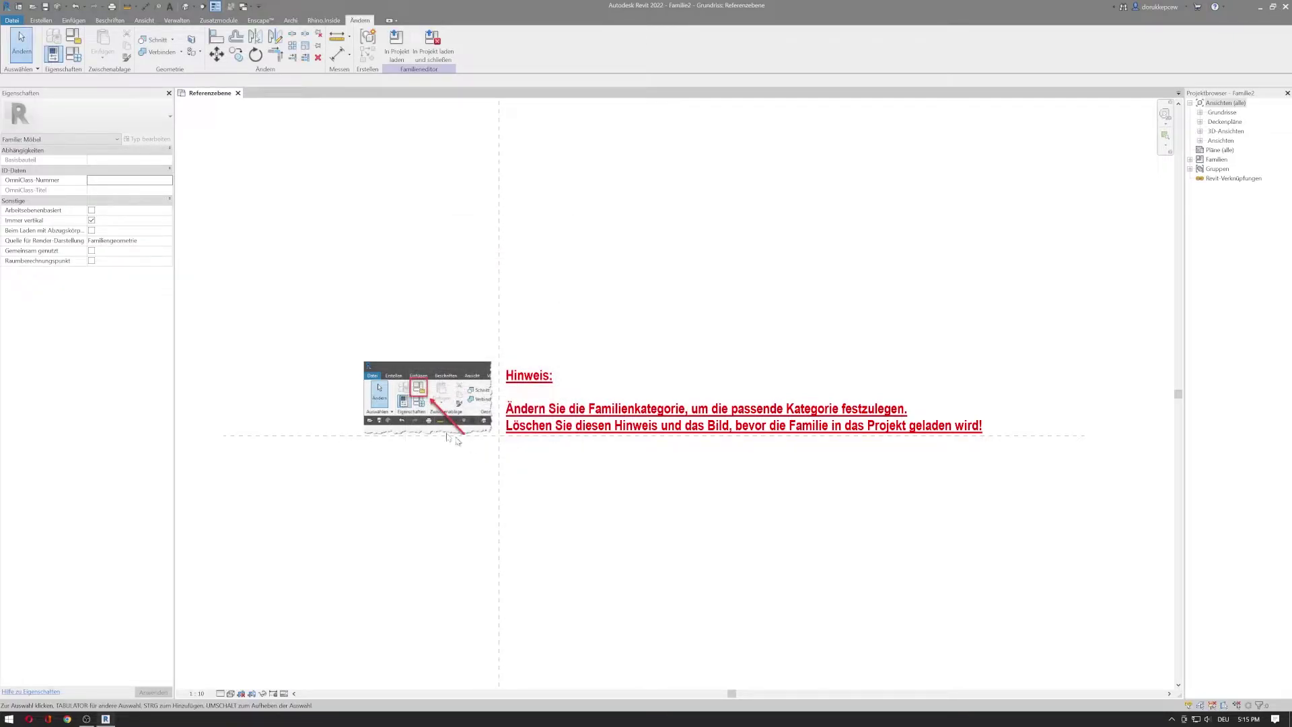
Delete the template's hint image beside the intersection of the reference planes
{"action": "scroll", "coordinate": [648, 479], "scroll_direction": "down", "scroll_amount": 2}
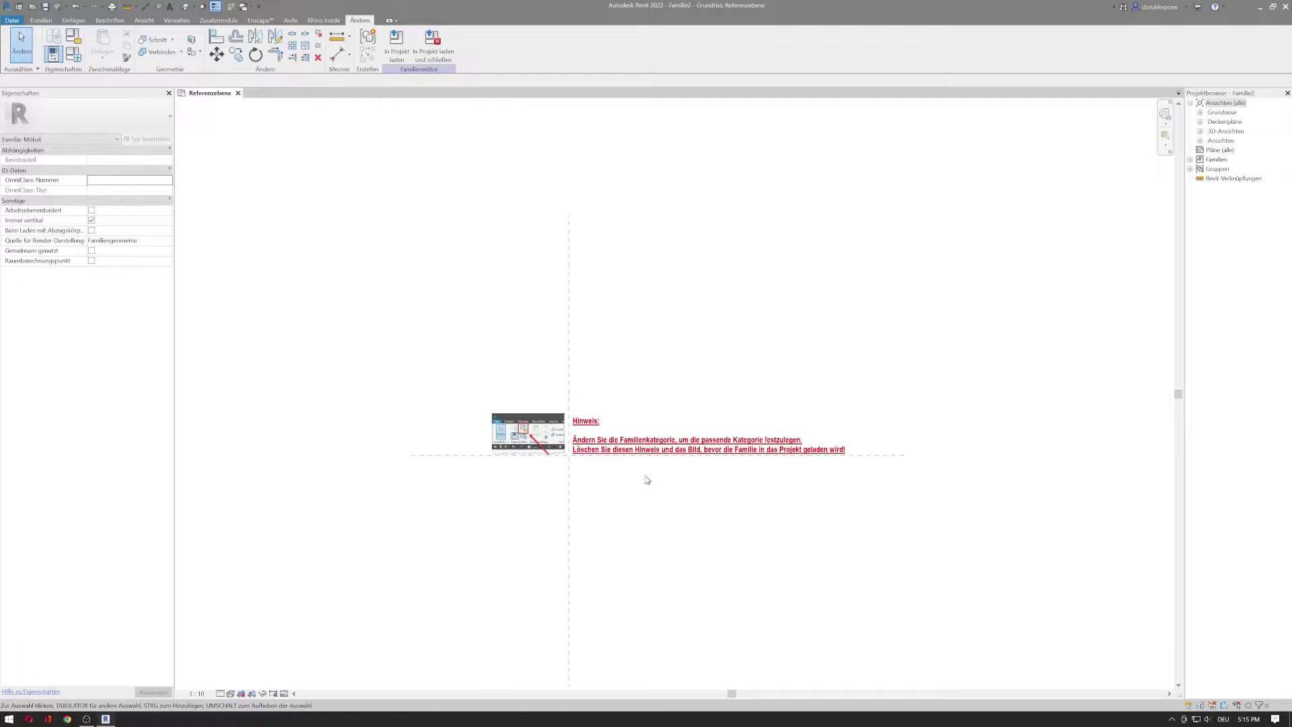
{"action": "middle_click_drag", "start_coordinate": [529, 460], "coordinate": [452, 436]}
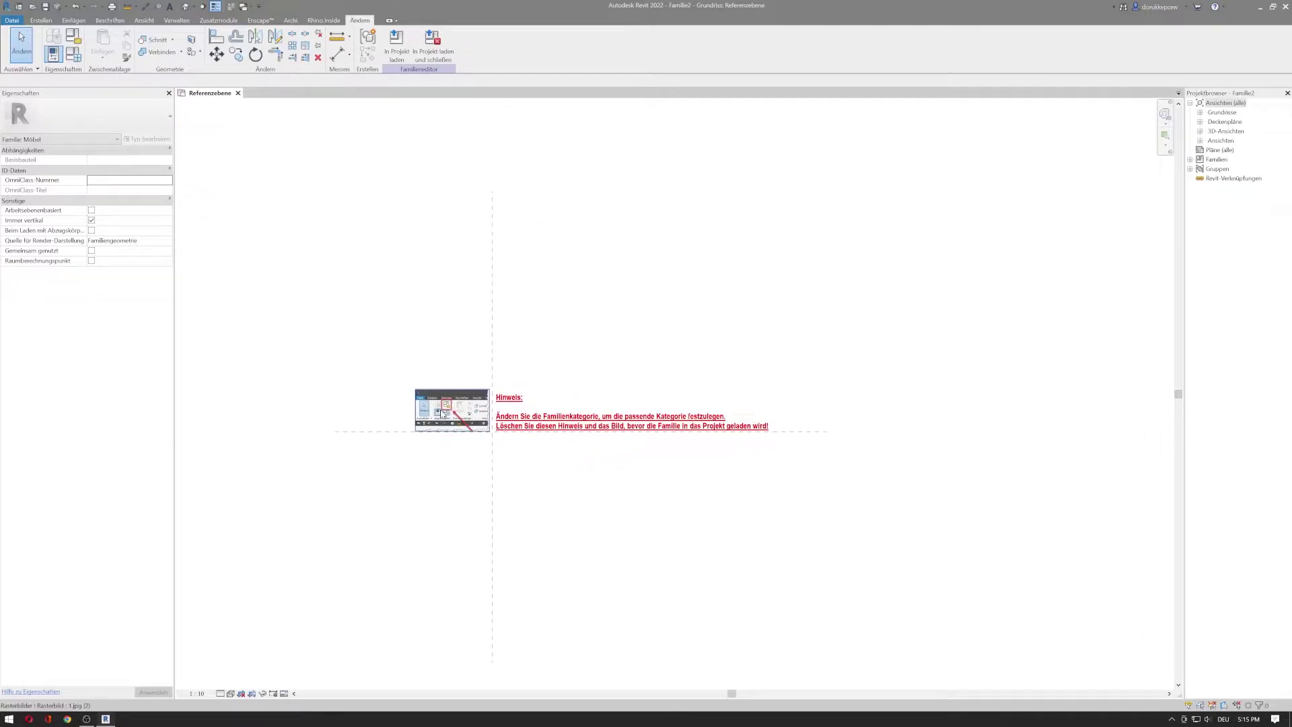
{"action": "left_click", "coordinate": [441, 412]}
{"action": "scroll", "coordinate": [440, 412], "scroll_direction": "up", "scroll_amount": 2}
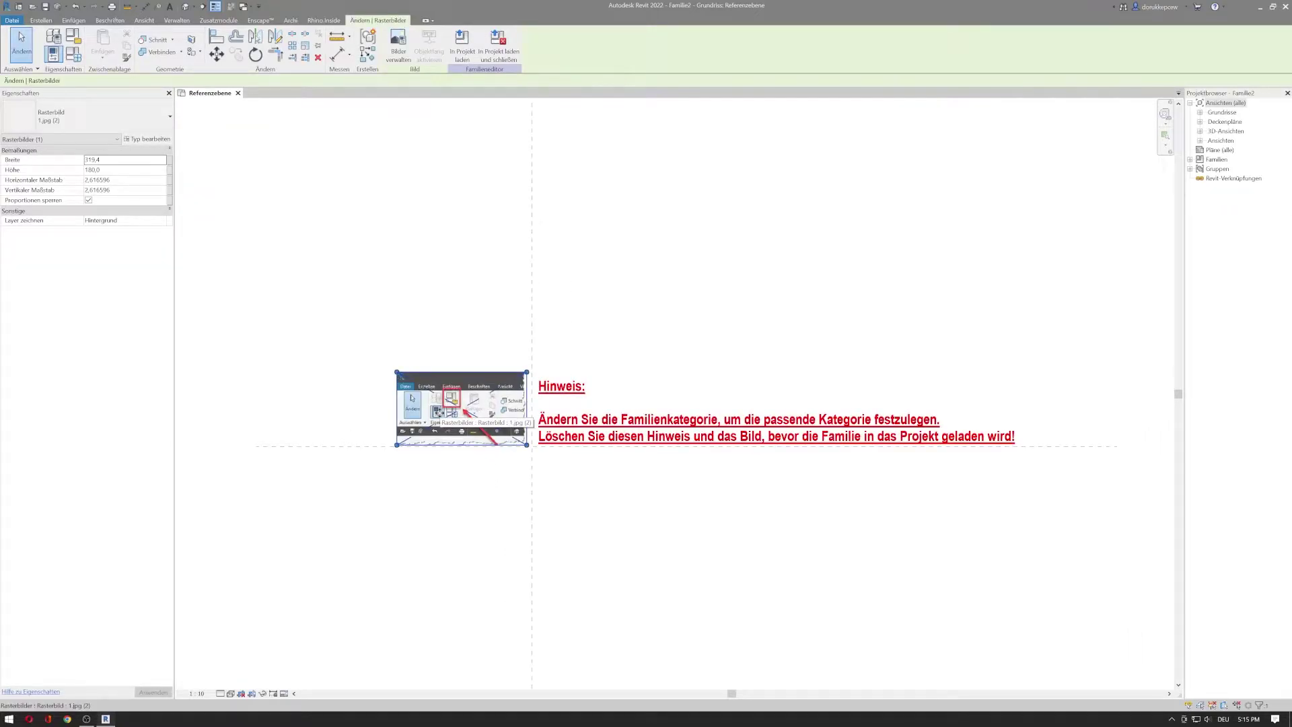
{"action": "key", "text": "Delete"}
Remove the red hint text note by clearing its entire content
{"action": "left_click", "coordinate": [595, 418]}
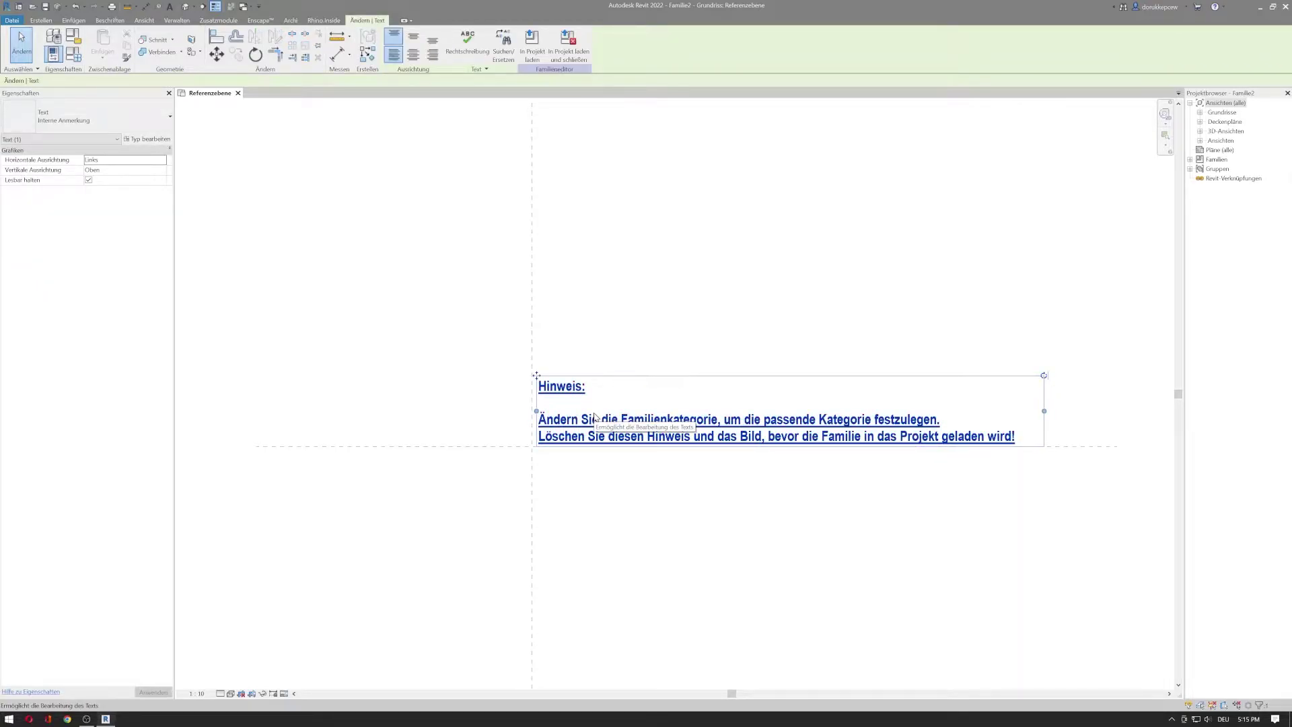
{"action": "double_click", "coordinate": [705, 413]}
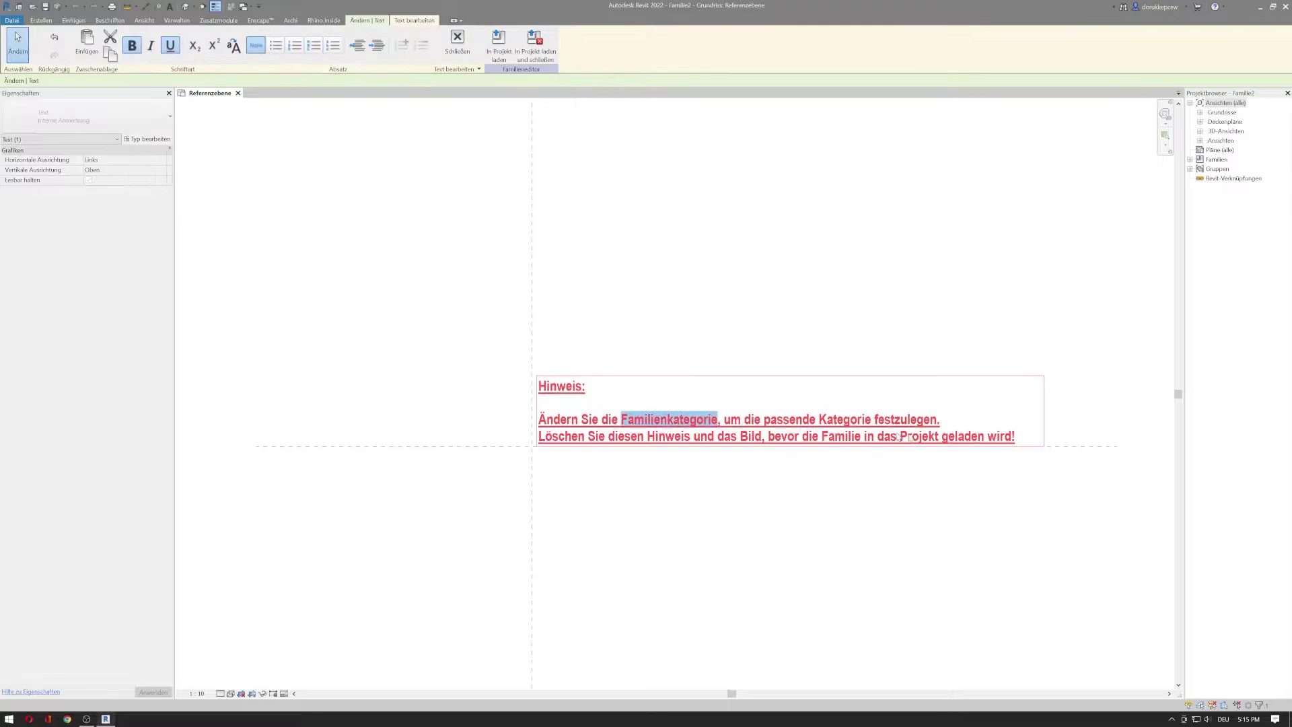
{"action": "left_click_drag", "start_coordinate": [1021, 442], "coordinate": [484, 397]}
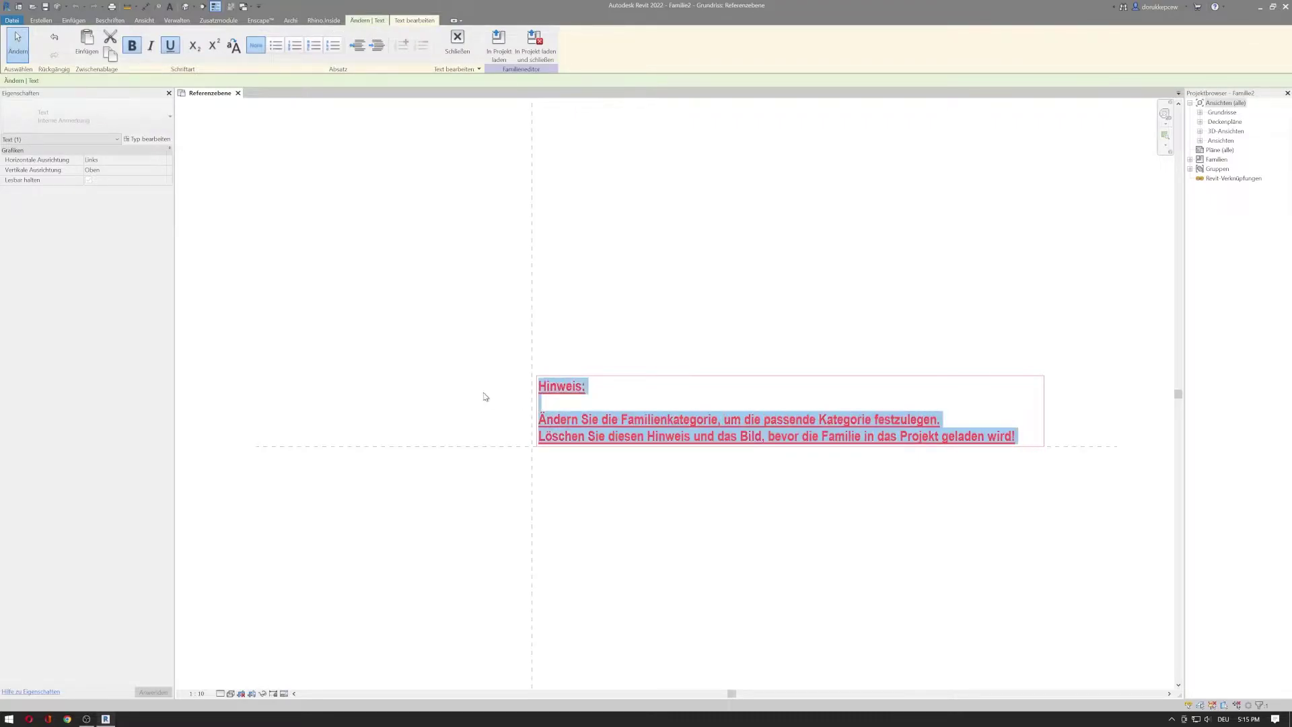
{"action": "key", "text": "Delete"}
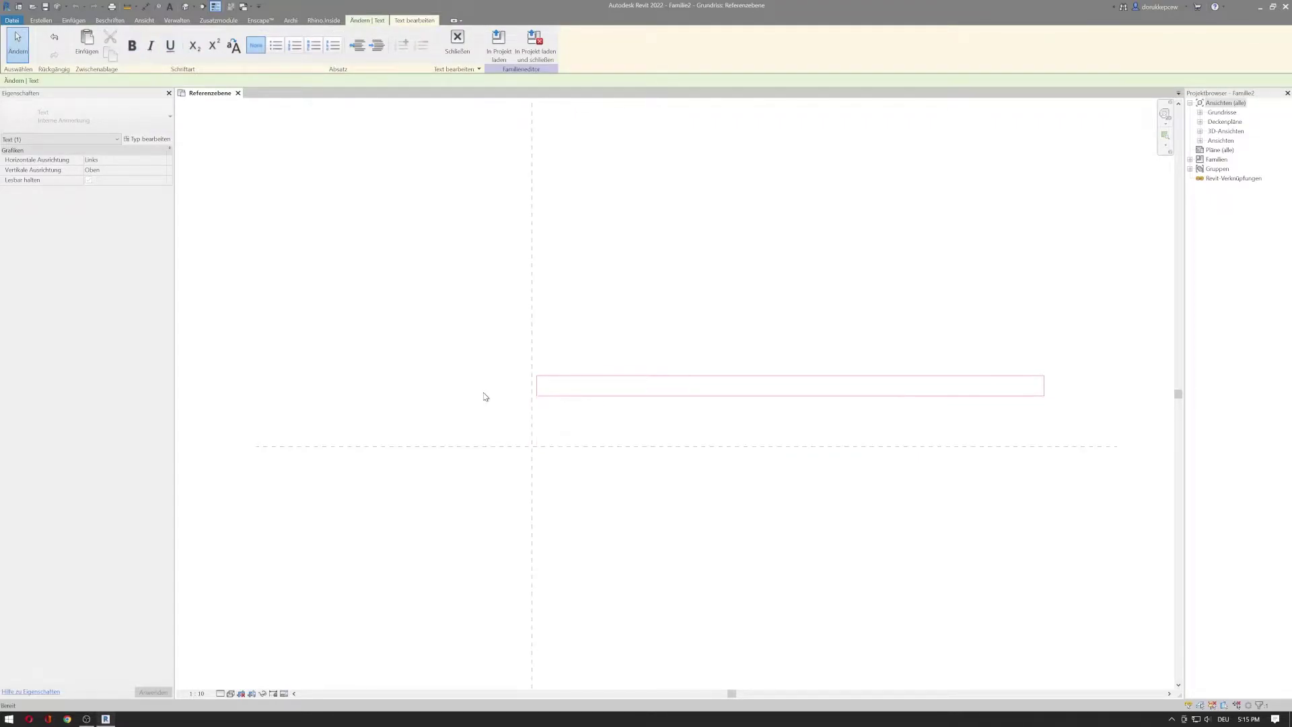
{"action": "left_click", "coordinate": [603, 277]}
{"action": "scroll", "coordinate": [592, 266], "scroll_direction": "down", "scroll_amount": 2}
{"action": "left_click_drag", "start_coordinate": [654, 346], "coordinate": [480, 453]}
{"action": "left_click_drag", "start_coordinate": [632, 300], "coordinate": [364, 542]}
{"action": "left_click_drag", "start_coordinate": [760, 268], "coordinate": [365, 533]}
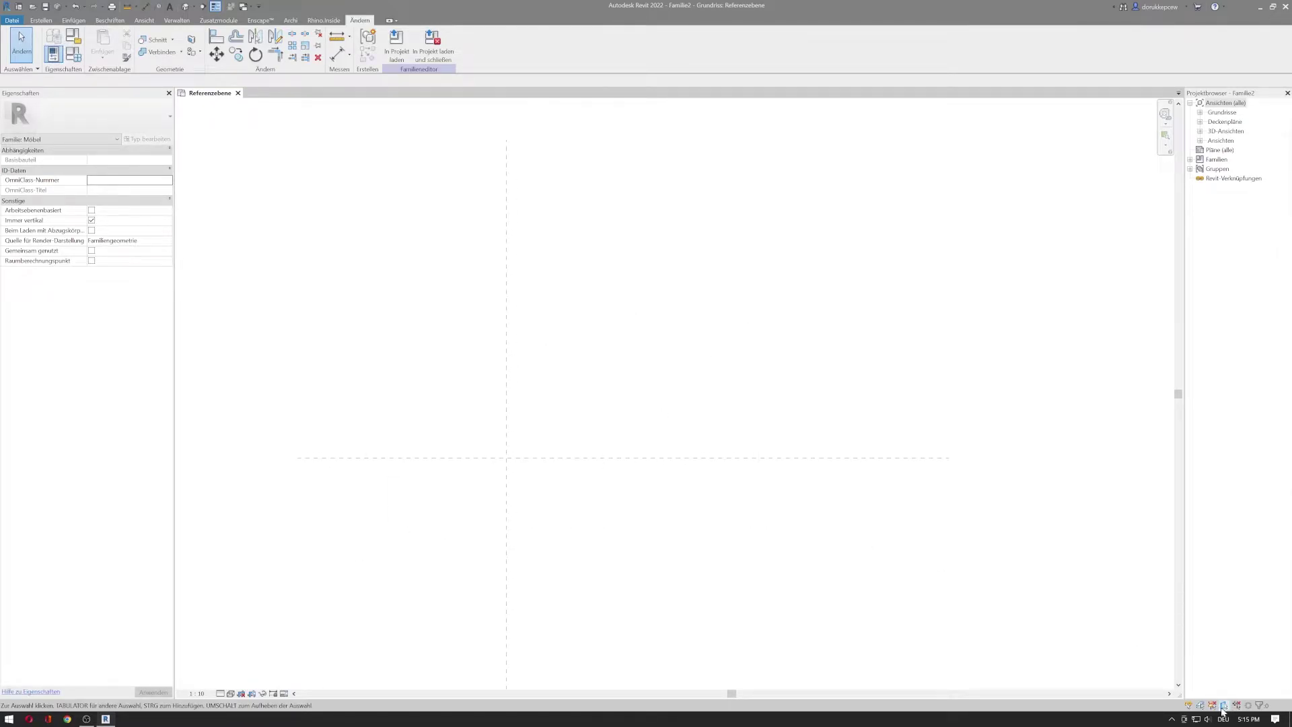
{"action": "left_click_drag", "start_coordinate": [623, 325], "coordinate": [393, 515]}
{"action": "scroll", "coordinate": [793, 317], "scroll_direction": "down", "scroll_amount": 1}
{"action": "scroll", "coordinate": [591, 366], "scroll_direction": "up", "scroll_amount": 2}
{"action": "middle_click_drag", "start_coordinate": [568, 331], "coordinate": [551, 379]}
{"action": "mouse_move", "coordinate": [506, 411]}
{"action": "middle_mouse_down"}
{"action": "mouse_move", "coordinate": [534, 484]}
{"action": "mouse_move", "coordinate": [508, 426]}
{"action": "middle_mouse_up"}
{"action": "scroll", "coordinate": [532, 481], "scroll_direction": "up", "scroll_amount": 1}
Select the two crossing reference planes together with a crossing selection to view their shared properties
{"action": "left_click_drag", "start_coordinate": [621, 307], "coordinate": [443, 463]}
{"action": "left_click_drag", "start_coordinate": [589, 355], "coordinate": [400, 507]}
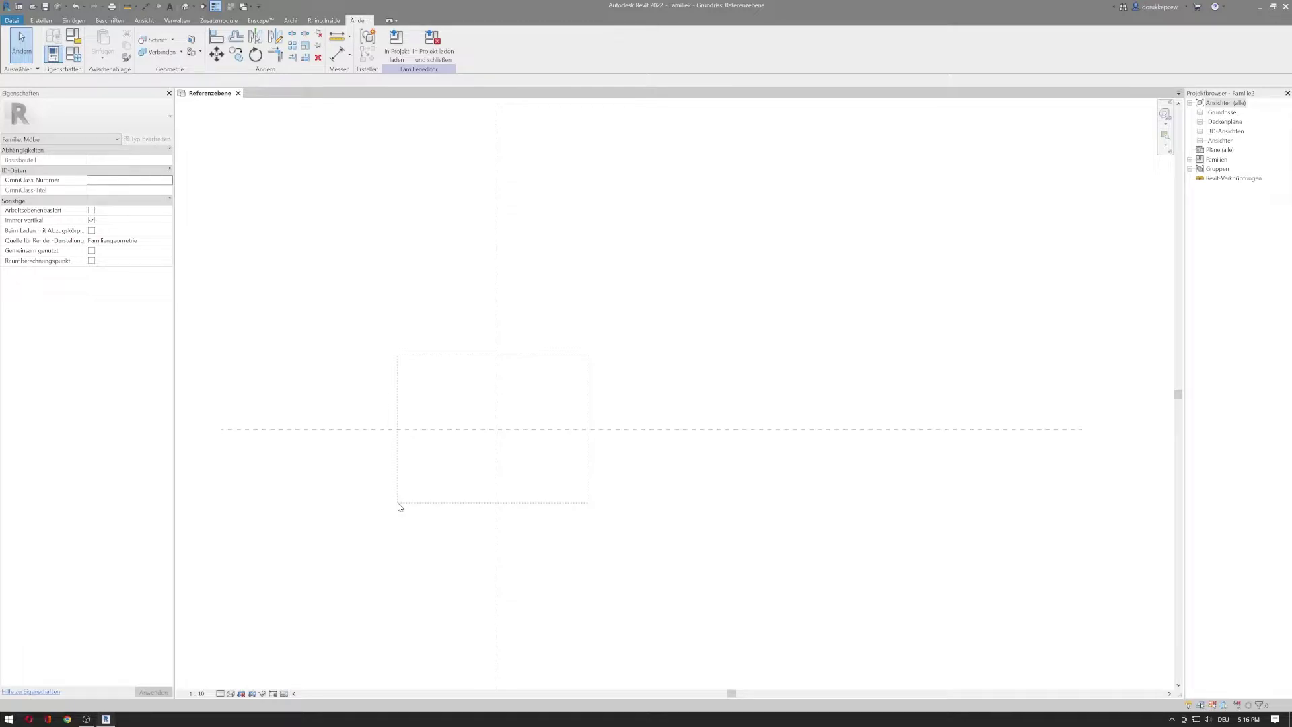
{"action": "left_click_drag", "start_coordinate": [401, 507], "coordinate": [401, 507]}
{"action": "left_click_drag", "start_coordinate": [552, 363], "coordinate": [381, 537]}
{"action": "left_click_drag", "start_coordinate": [542, 364], "coordinate": [424, 476]}
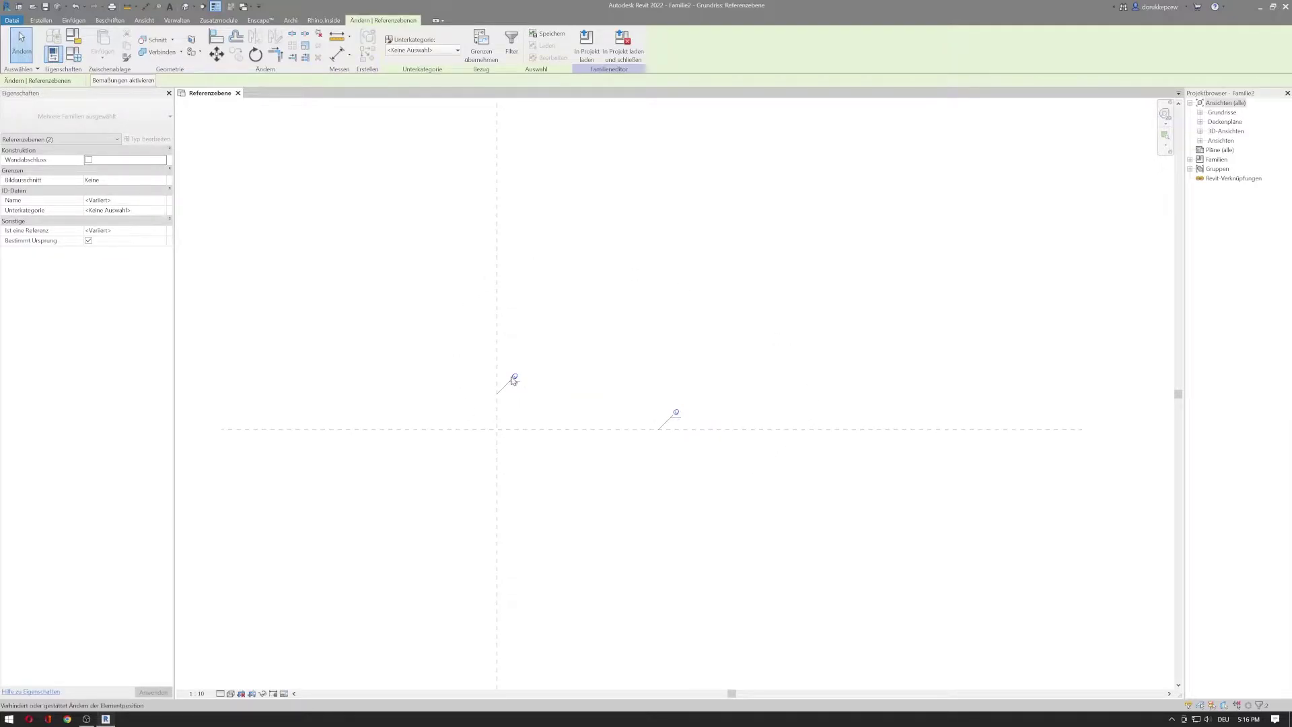
{"action": "middle_click_drag", "start_coordinate": [653, 340], "coordinate": [558, 358]}
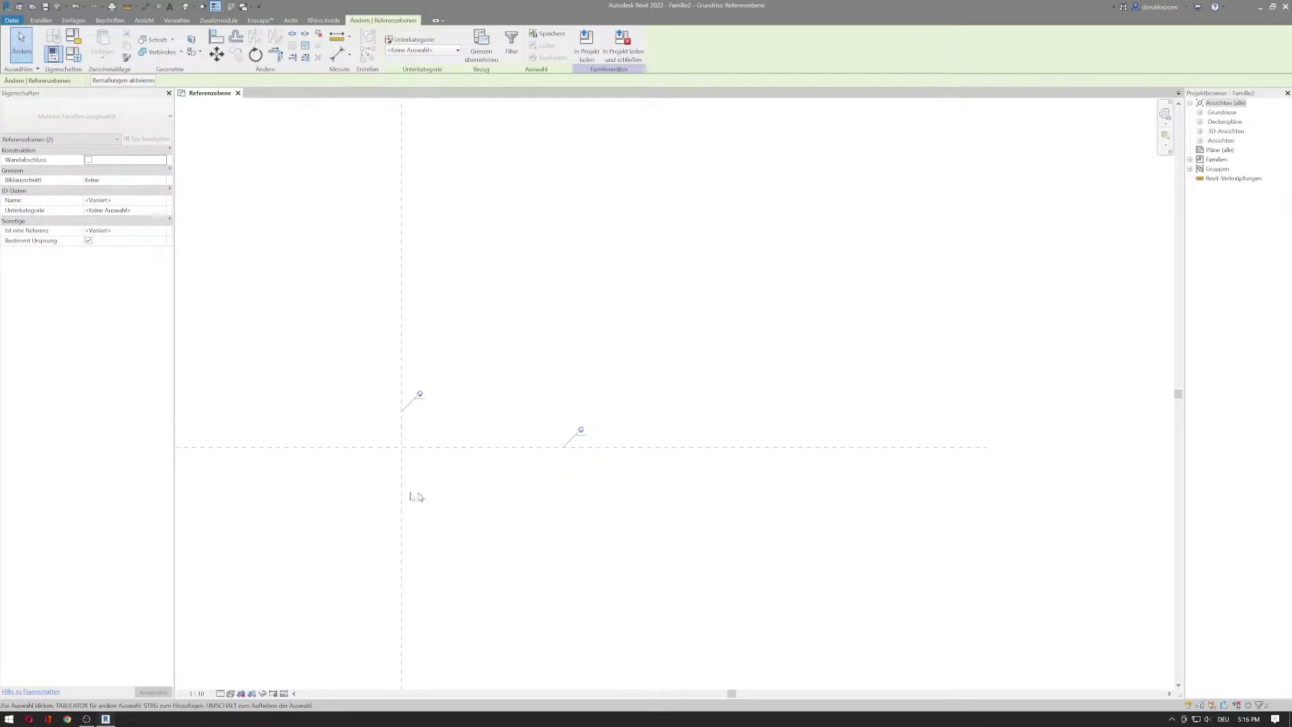
Examine the horizontal reference plane's Name and the options for Ist eine Referenz in its properties
{"action": "left_click", "coordinate": [345, 370]}
{"action": "left_click", "coordinate": [439, 448]}
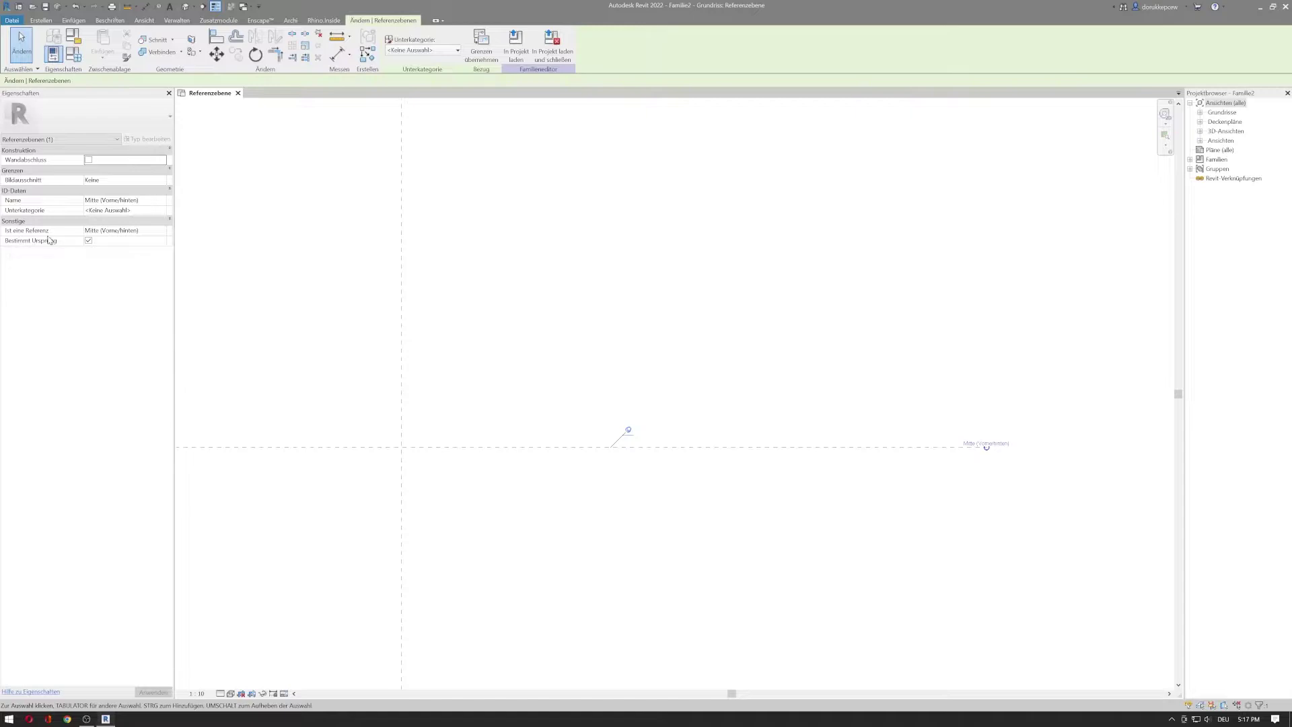
{"action": "left_click", "coordinate": [163, 231]}
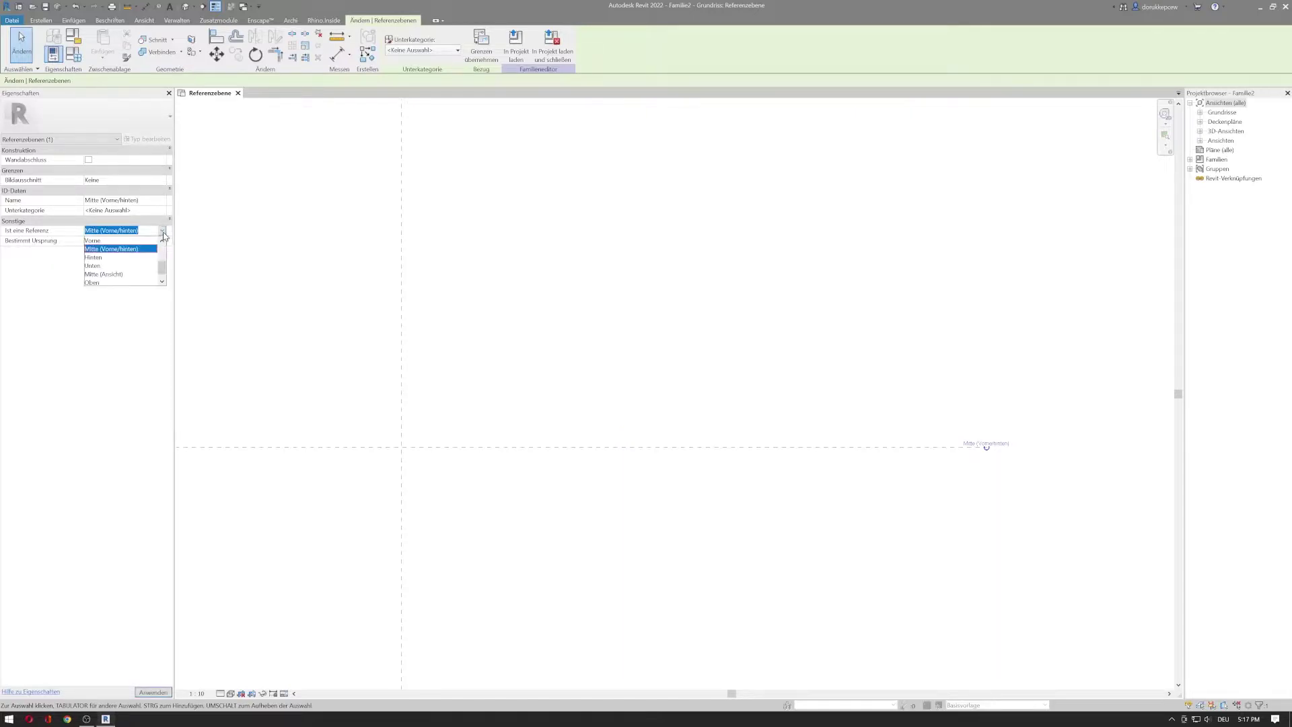
{"action": "left_click", "coordinate": [135, 236]}
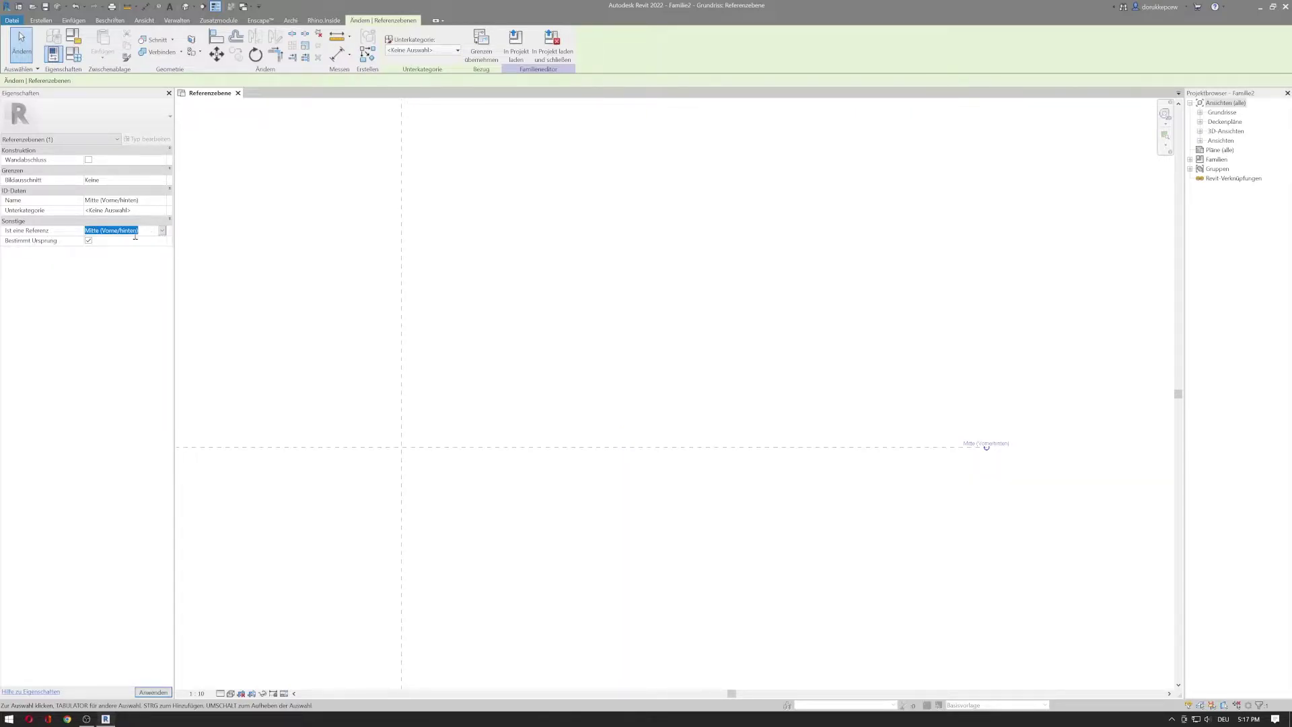
{"action": "left_click", "coordinate": [15, 192]}
{"action": "left_click", "coordinate": [27, 194]}
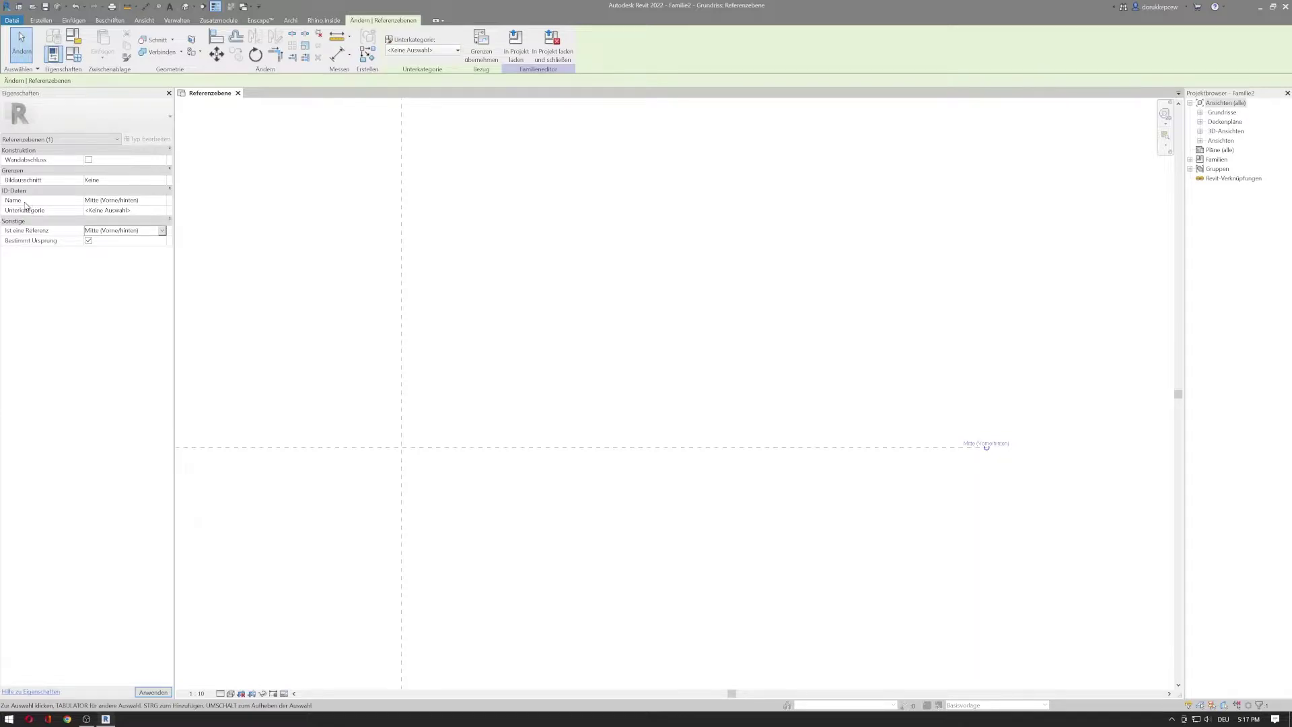
{"action": "left_click", "coordinate": [149, 203]}
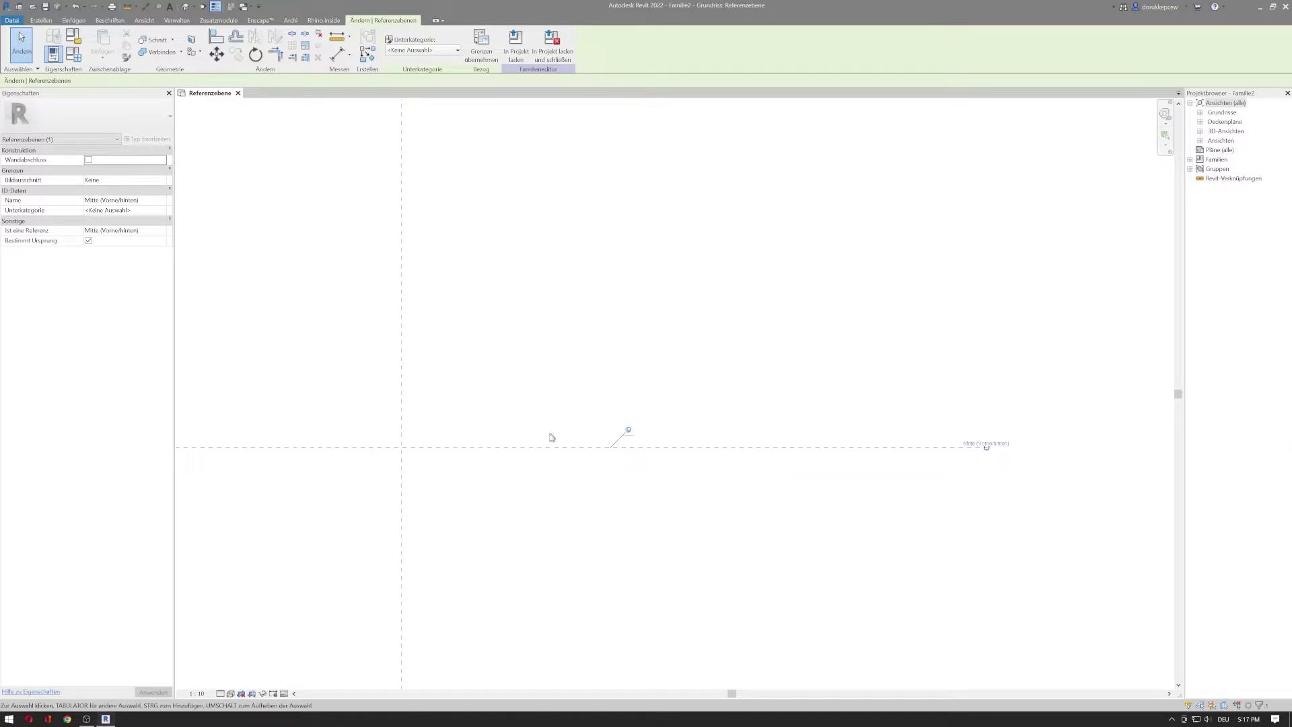
{"action": "left_click", "coordinate": [539, 565]}
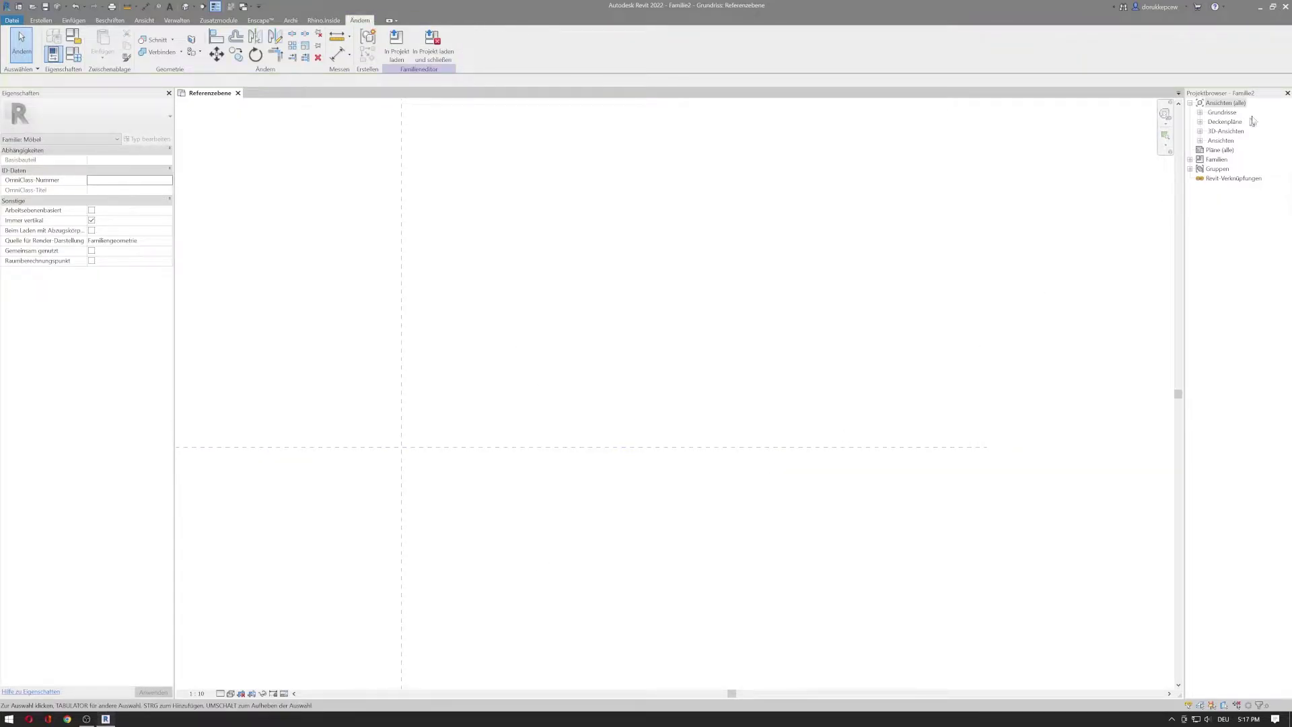
Look through the family's views under Grundrisse, Ansichten, 3D-Ansichten and Deckenpläne in the project browser
{"action": "left_click", "coordinate": [1200, 113]}
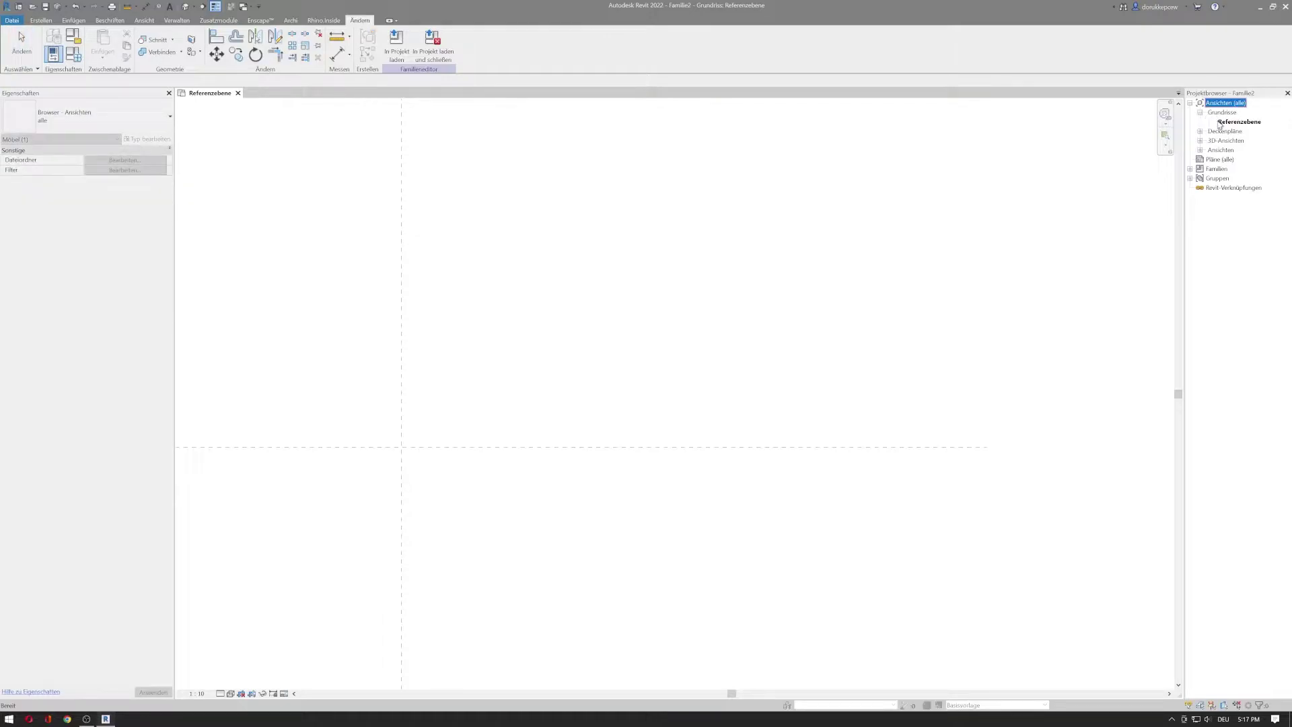
{"action": "scroll", "coordinate": [483, 356], "scroll_direction": "down", "scroll_amount": 2}
{"action": "left_click", "coordinate": [1200, 150]}
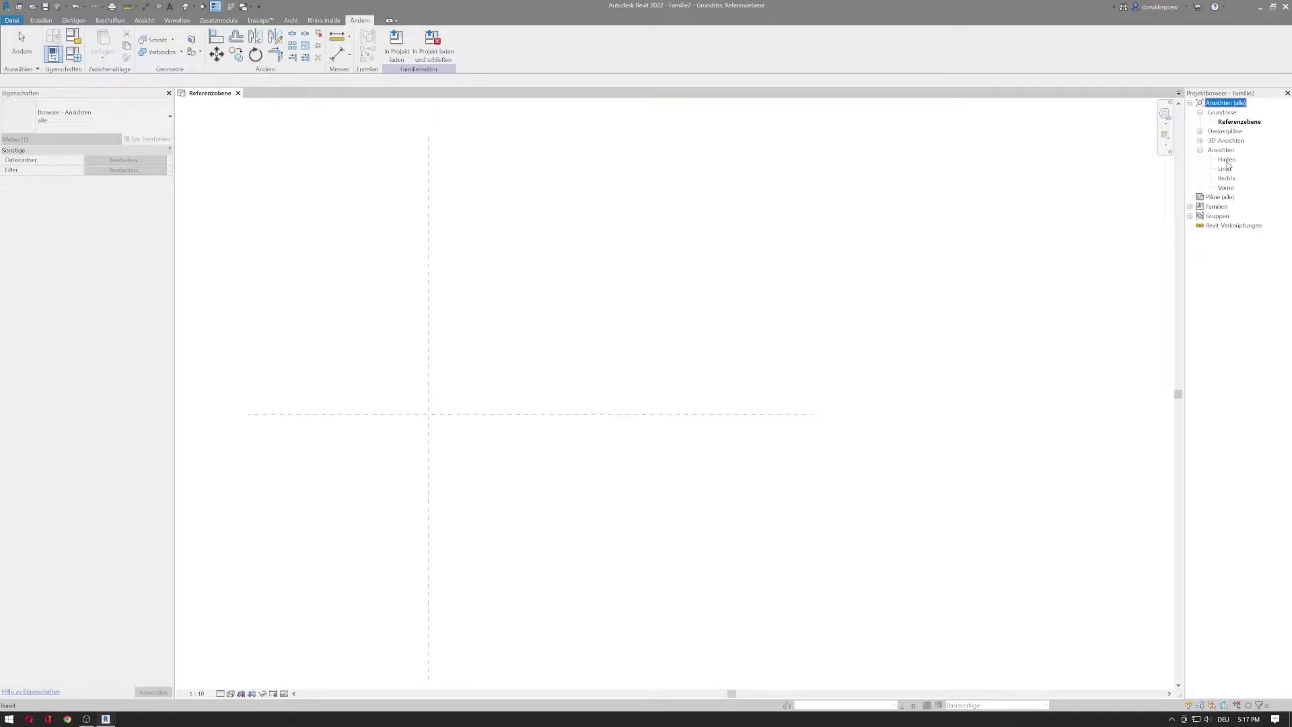
{"action": "left_click", "coordinate": [1200, 141]}
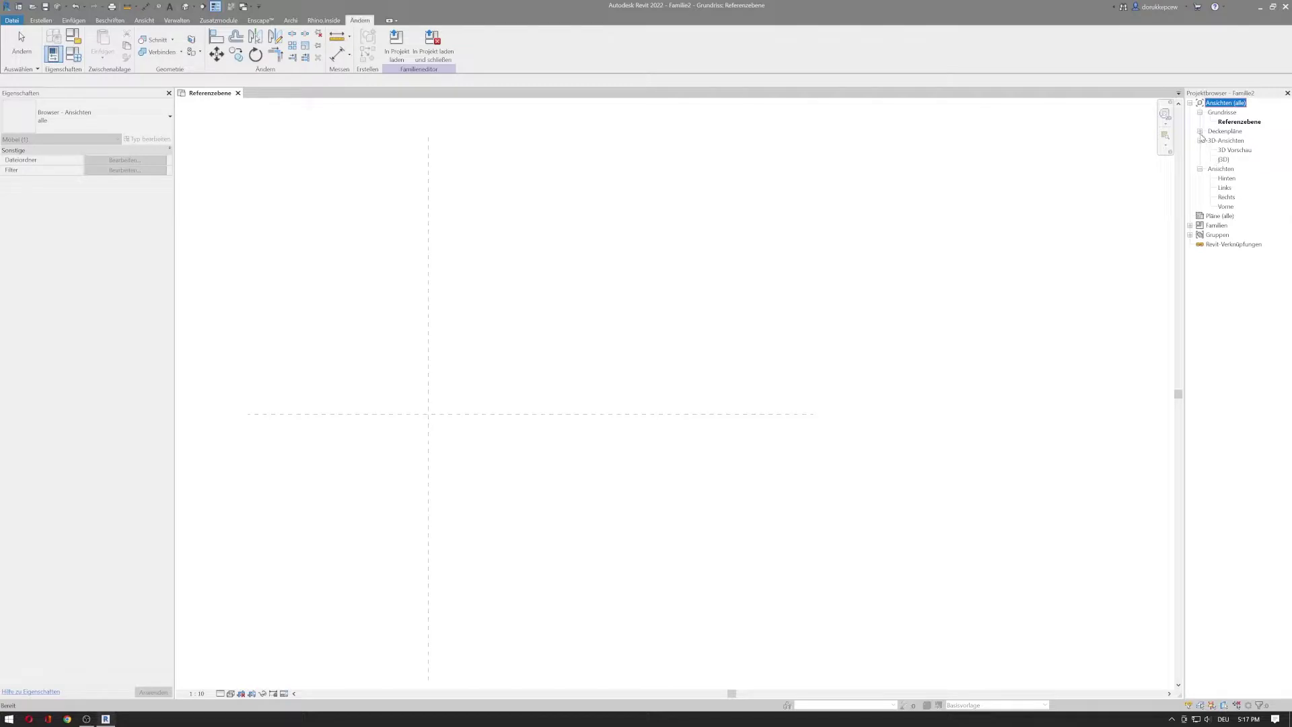
{"action": "left_click", "coordinate": [1200, 132]}
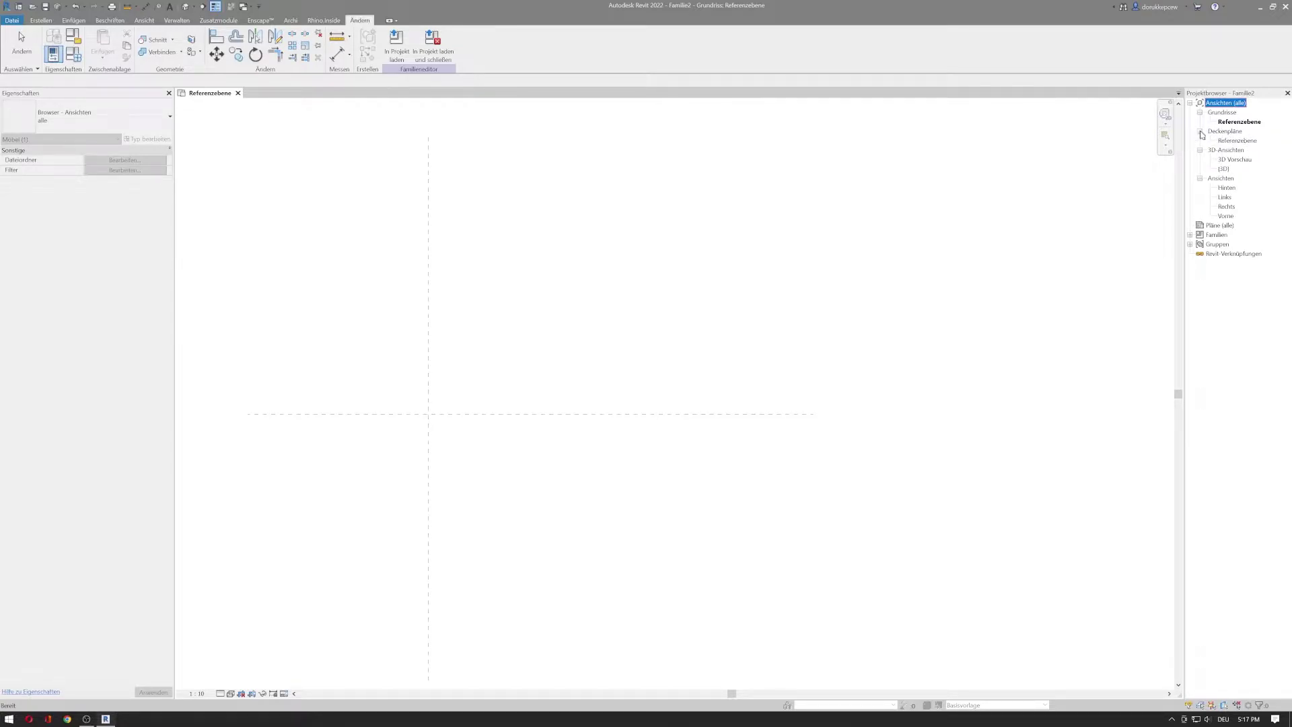
{"action": "left_click", "coordinate": [1201, 132]}
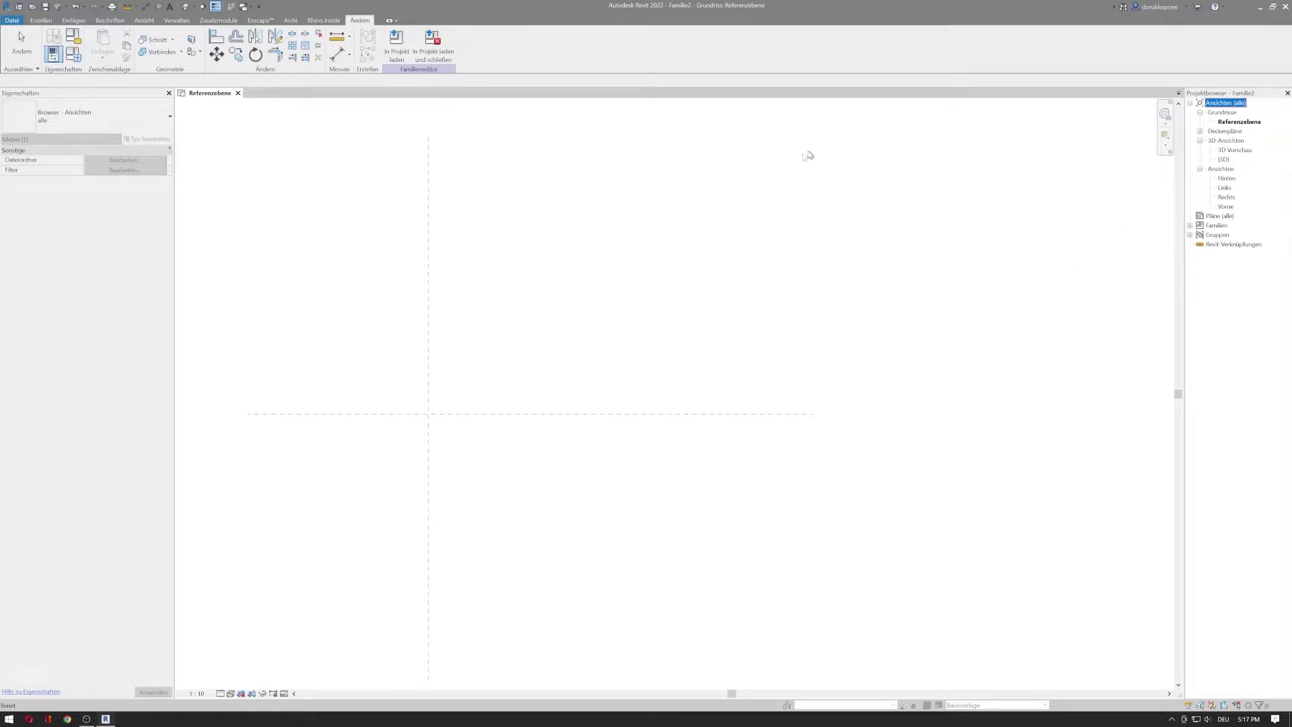
{"action": "scroll", "coordinate": [555, 298], "scroll_direction": "down", "scroll_amount": 1}
{"action": "left_click", "coordinate": [488, 359]}
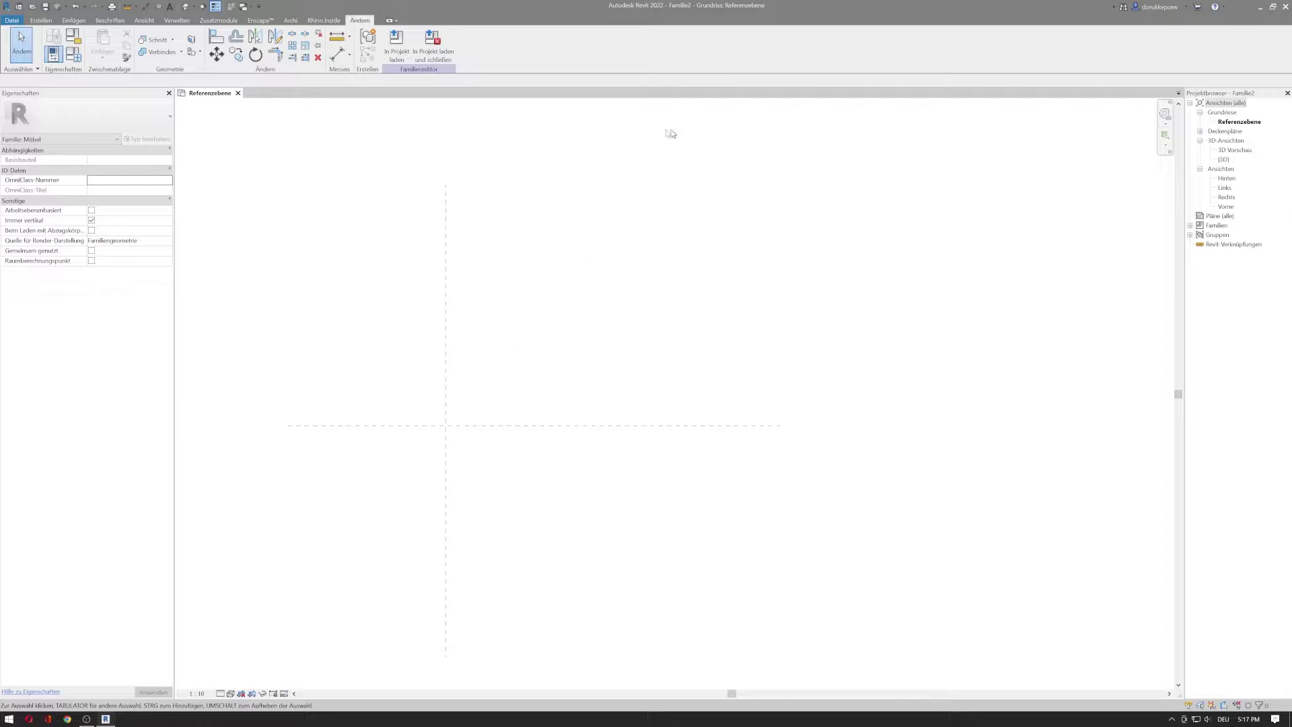
{"action": "left_click_drag", "start_coordinate": [262, 148], "coordinate": [854, 658]}
{"action": "left_click", "coordinate": [457, 556]}
Draw a vertical reference plane to the right of the vertical centre plane, matching its length
{"action": "left_click", "coordinate": [42, 20]}
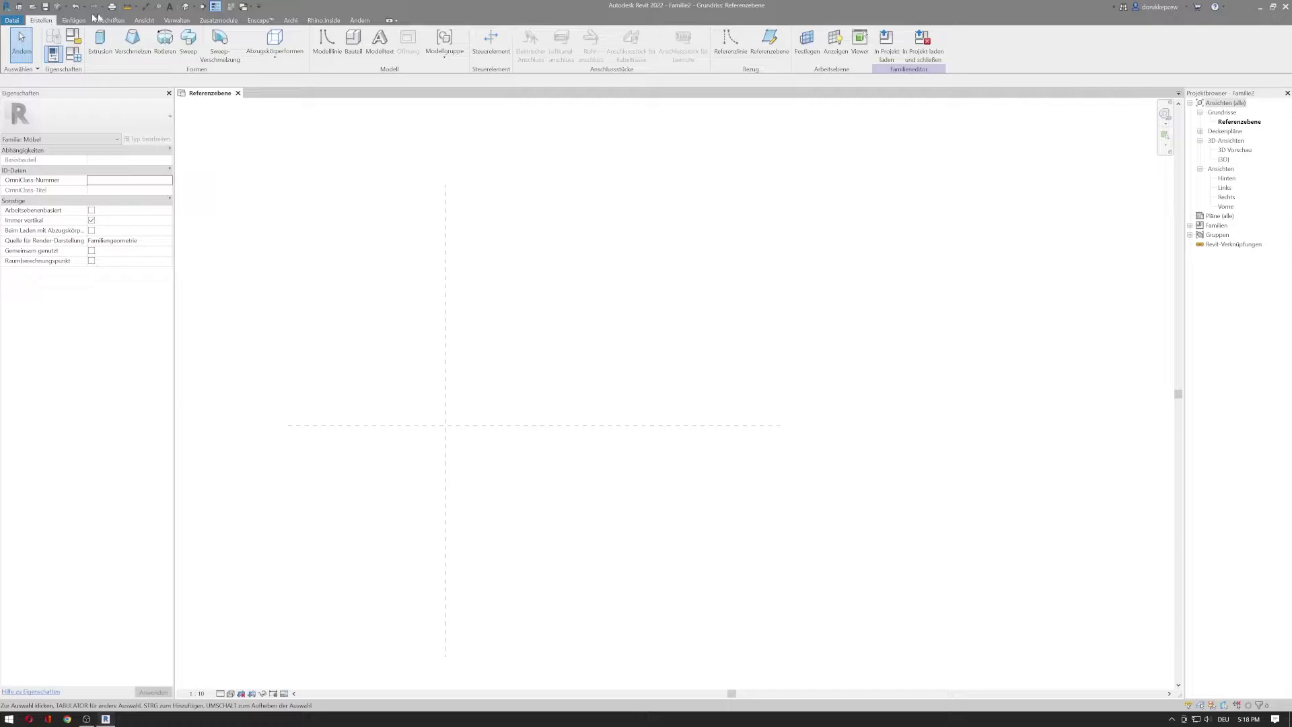
{"action": "left_click", "coordinate": [772, 40]}
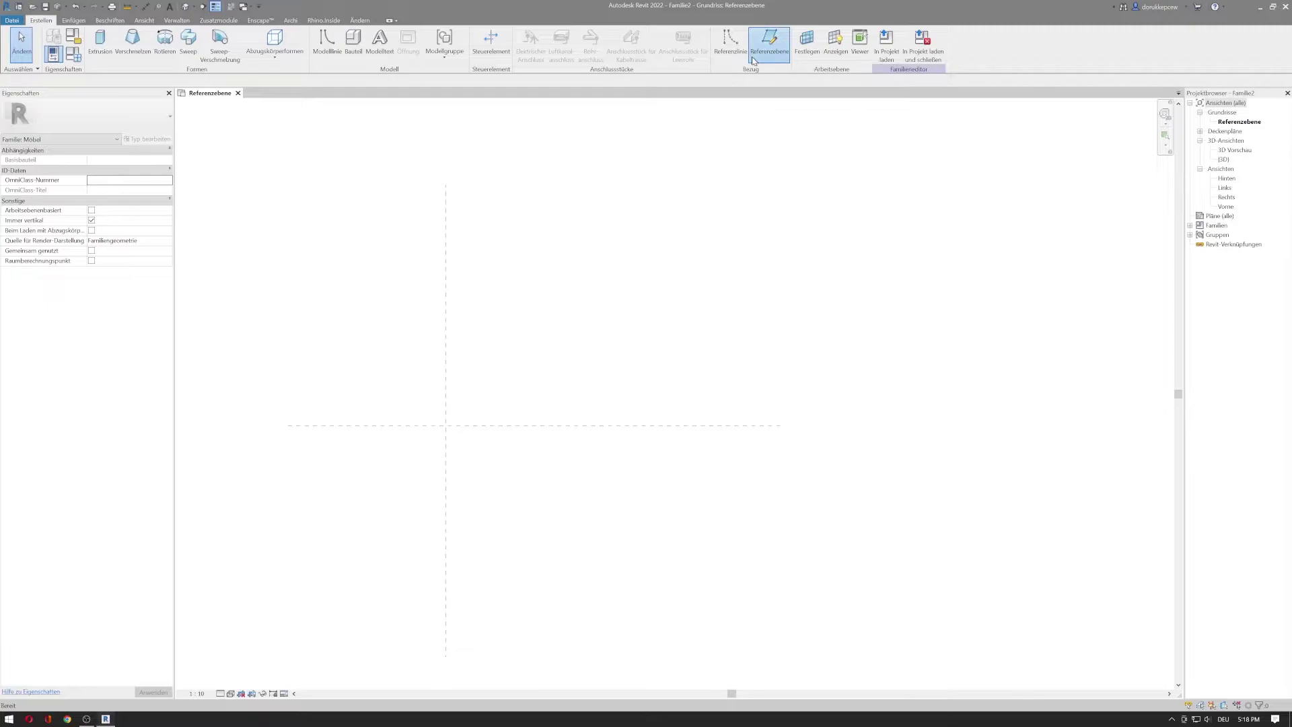
{"action": "left_click", "coordinate": [600, 186]}
{"action": "left_click", "coordinate": [600, 657]}
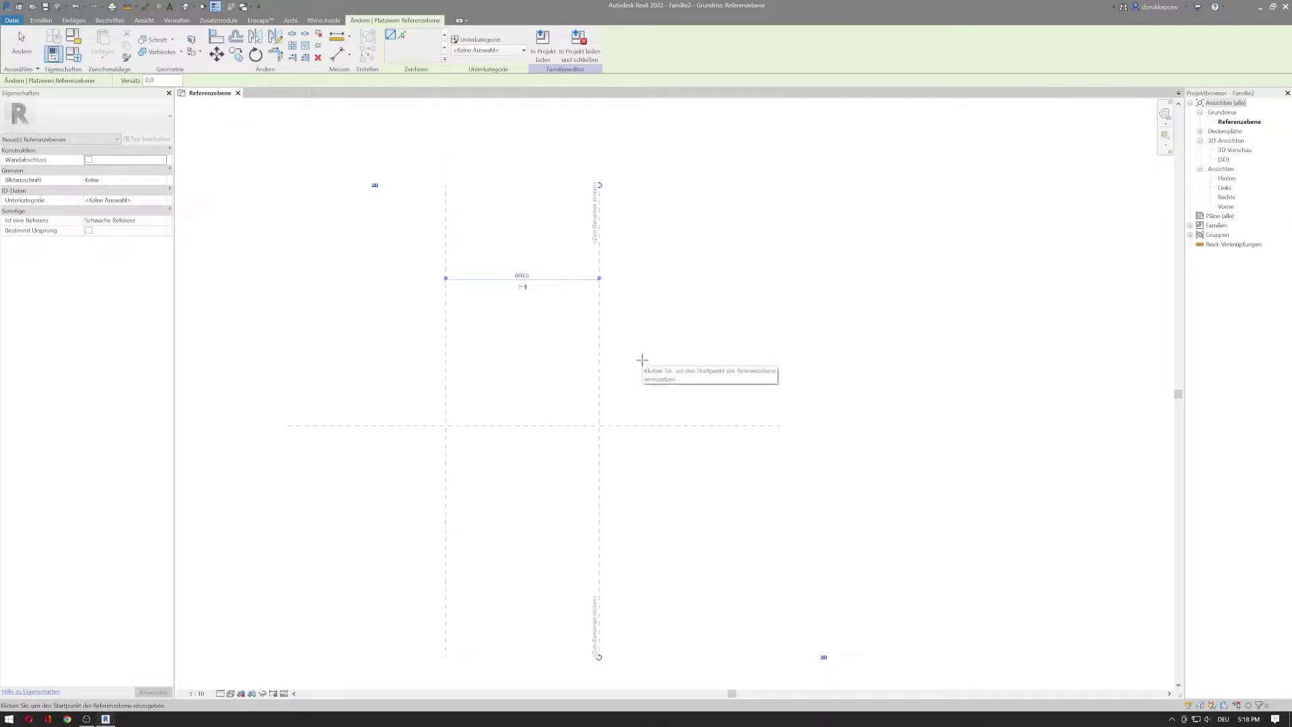
Name the new vertical reference plane A and end the reference plane command
{"action": "left_click", "coordinate": [593, 216]}
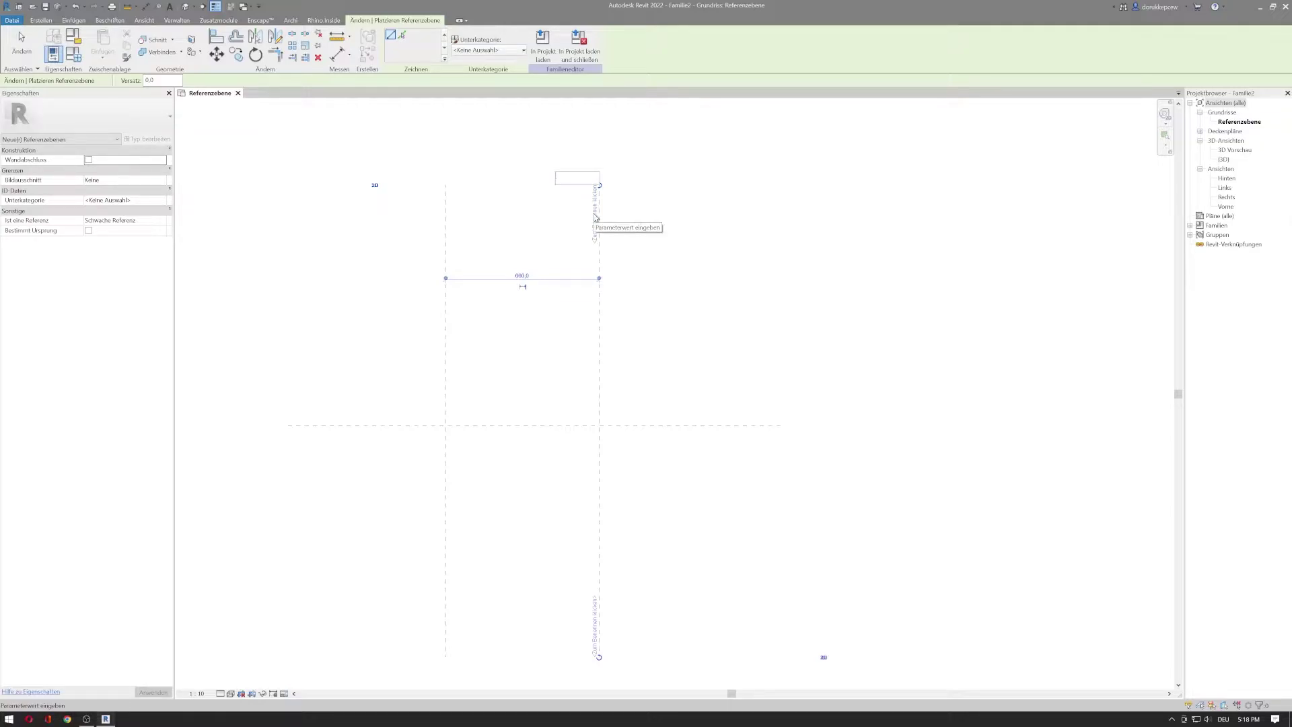
{"action": "type", "text": "A"}
{"action": "key", "text": "Return"}
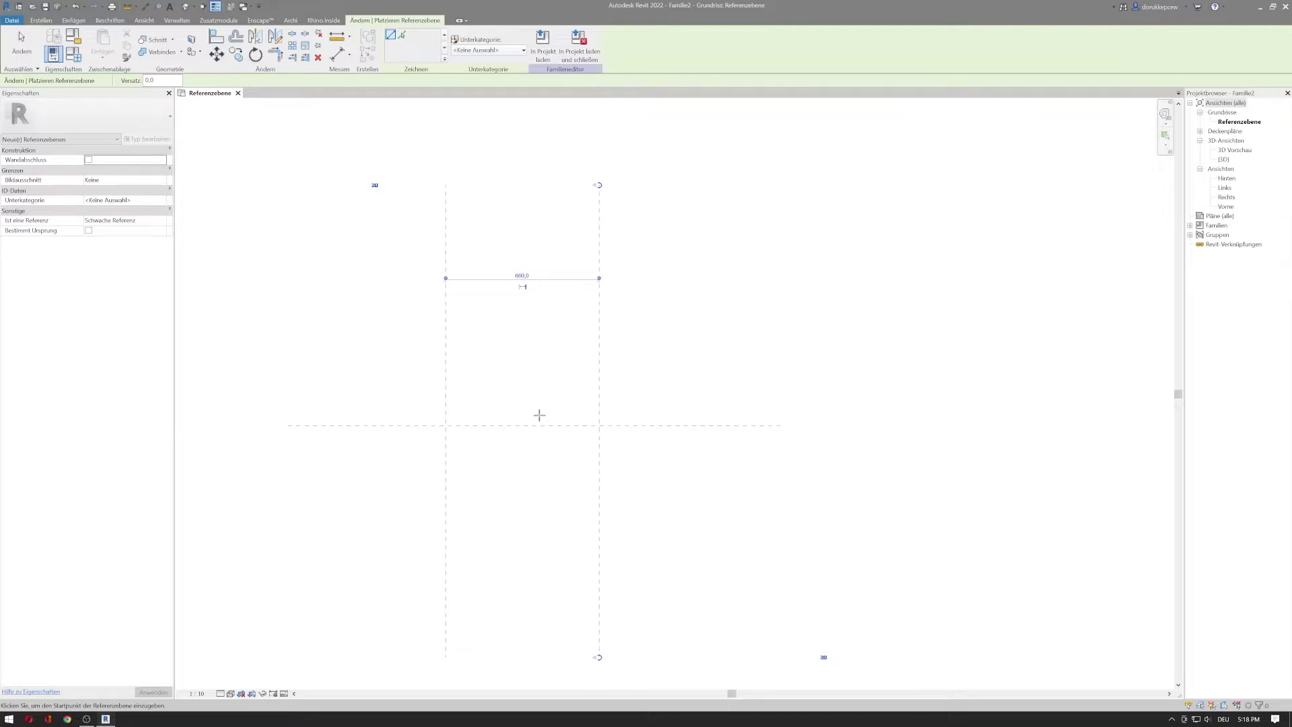
{"action": "key", "text": "Escape"}
{"action": "key", "text": "Escape"}
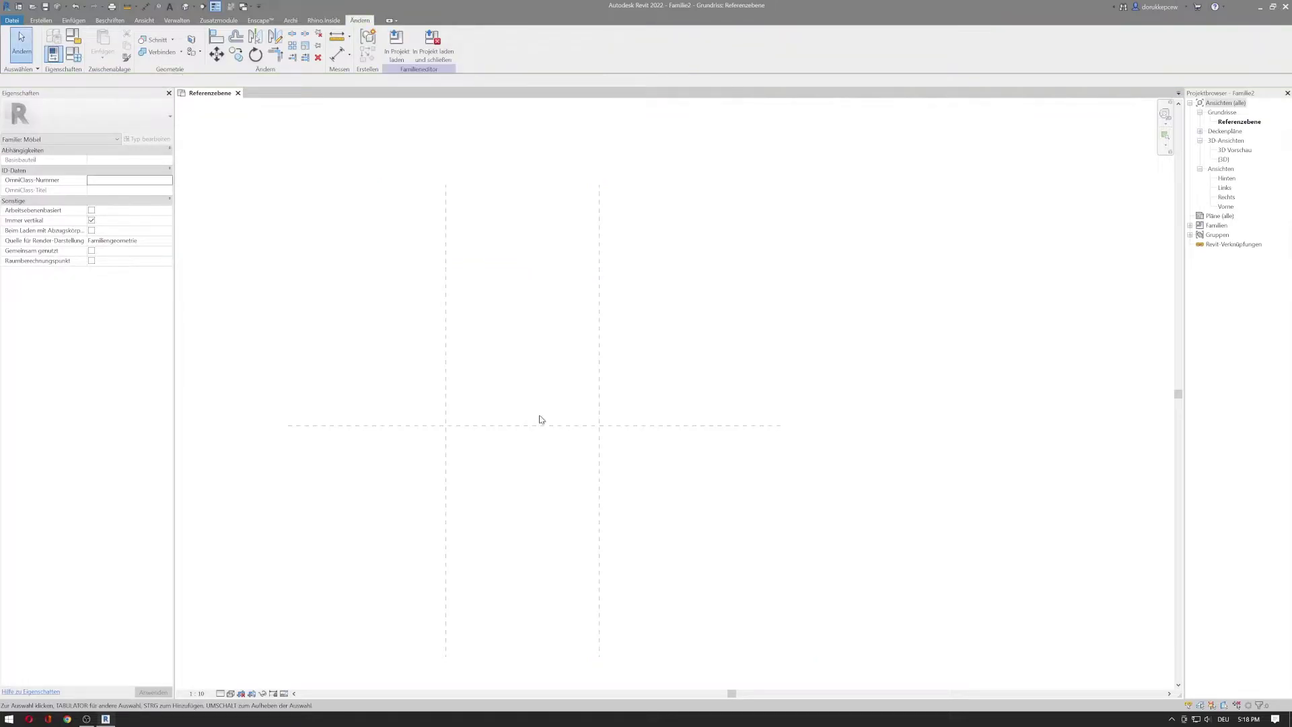
Examine the Ist eine Referenz options of reference plane A, leaving it as Schwache Referenz
{"action": "left_click", "coordinate": [599, 309]}
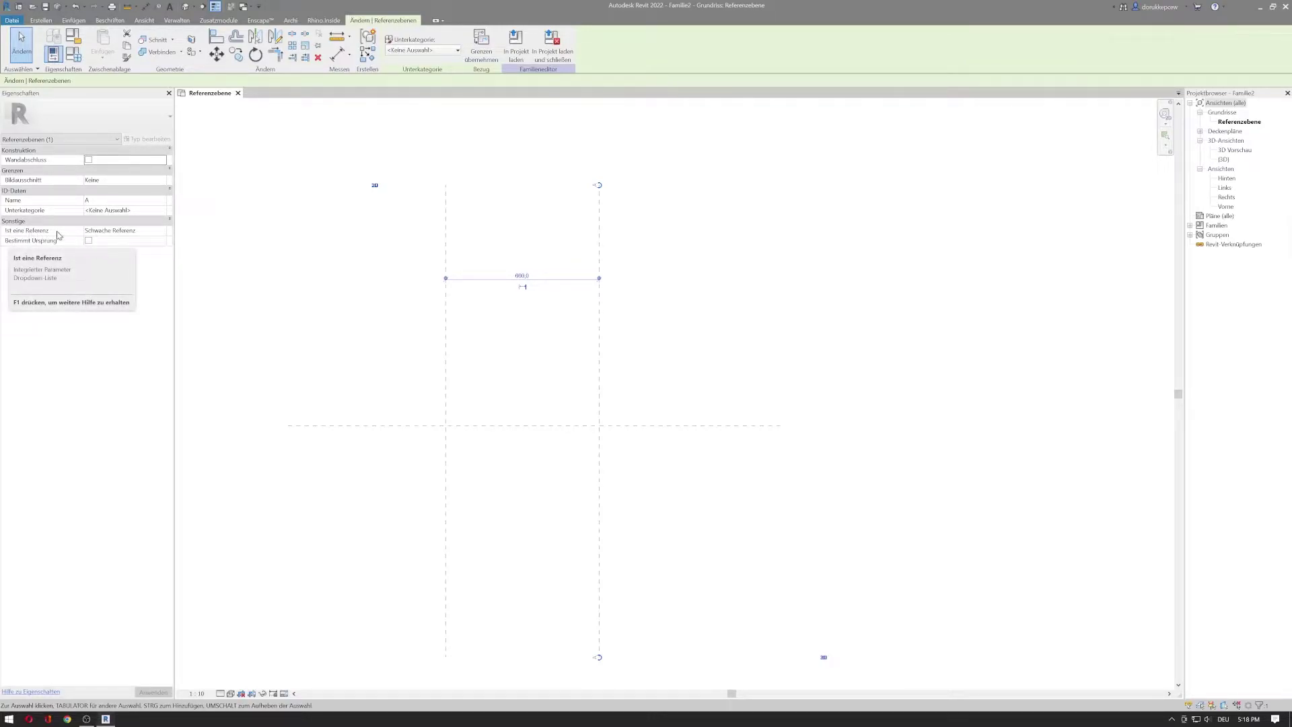
{"action": "left_click", "coordinate": [164, 231]}
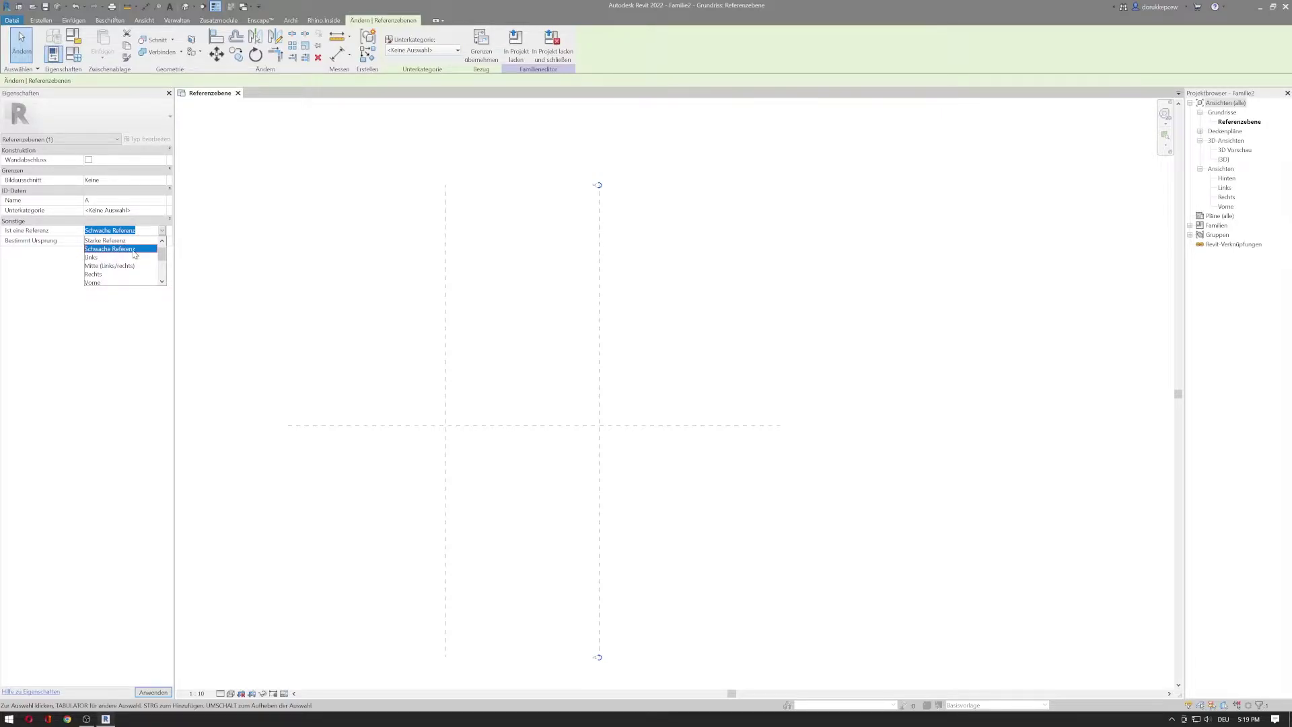
{"action": "left_click", "coordinate": [162, 232]}
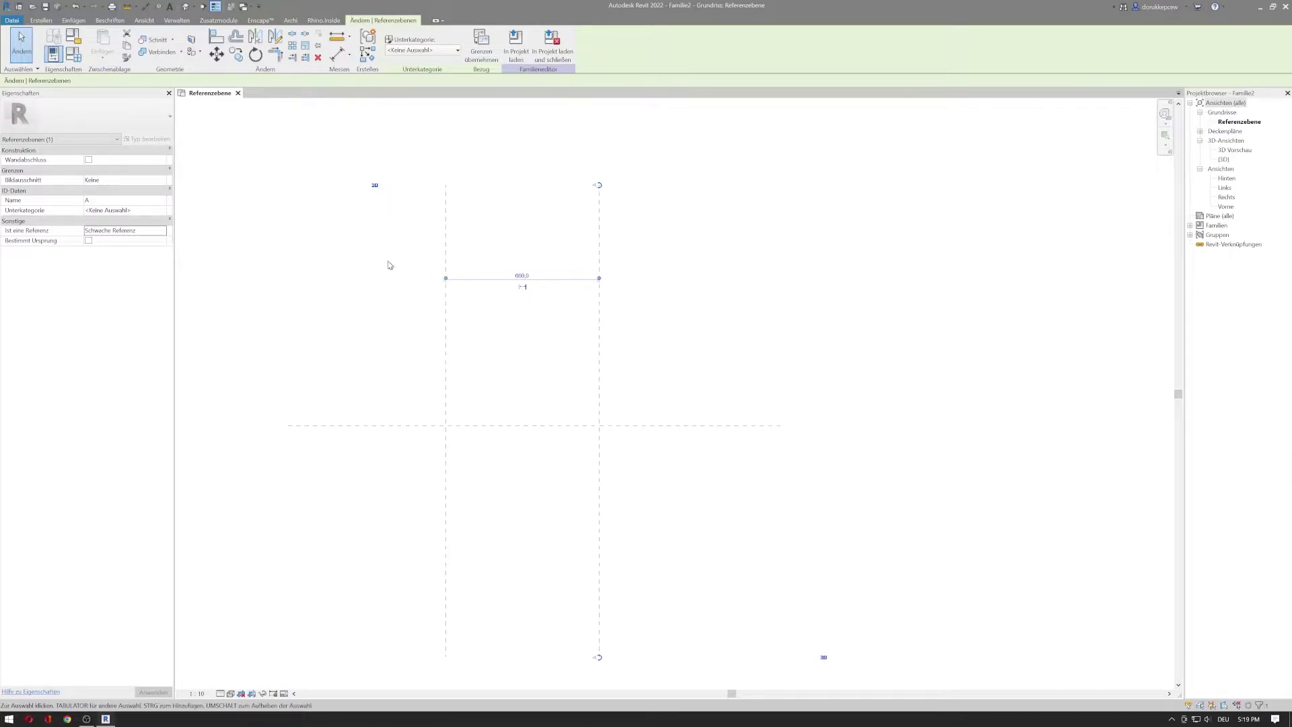
{"action": "left_click", "coordinate": [161, 231]}
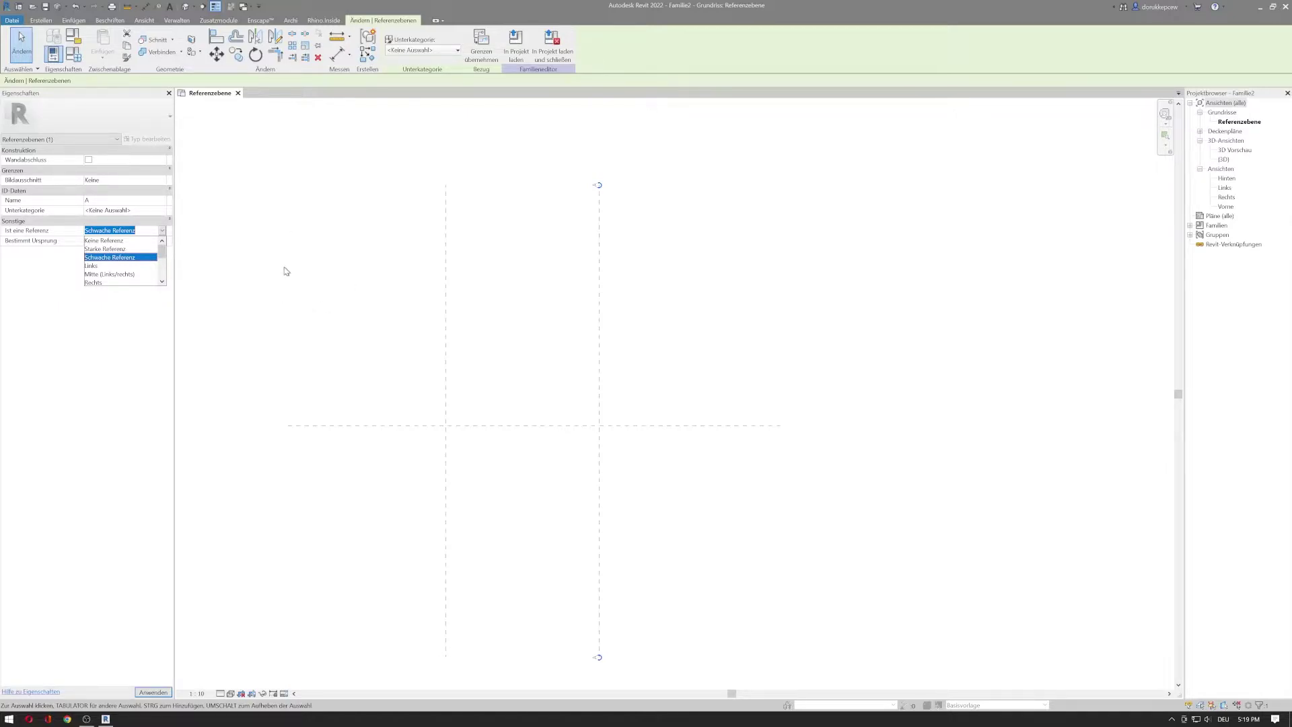
{"action": "left_click", "coordinate": [393, 218]}
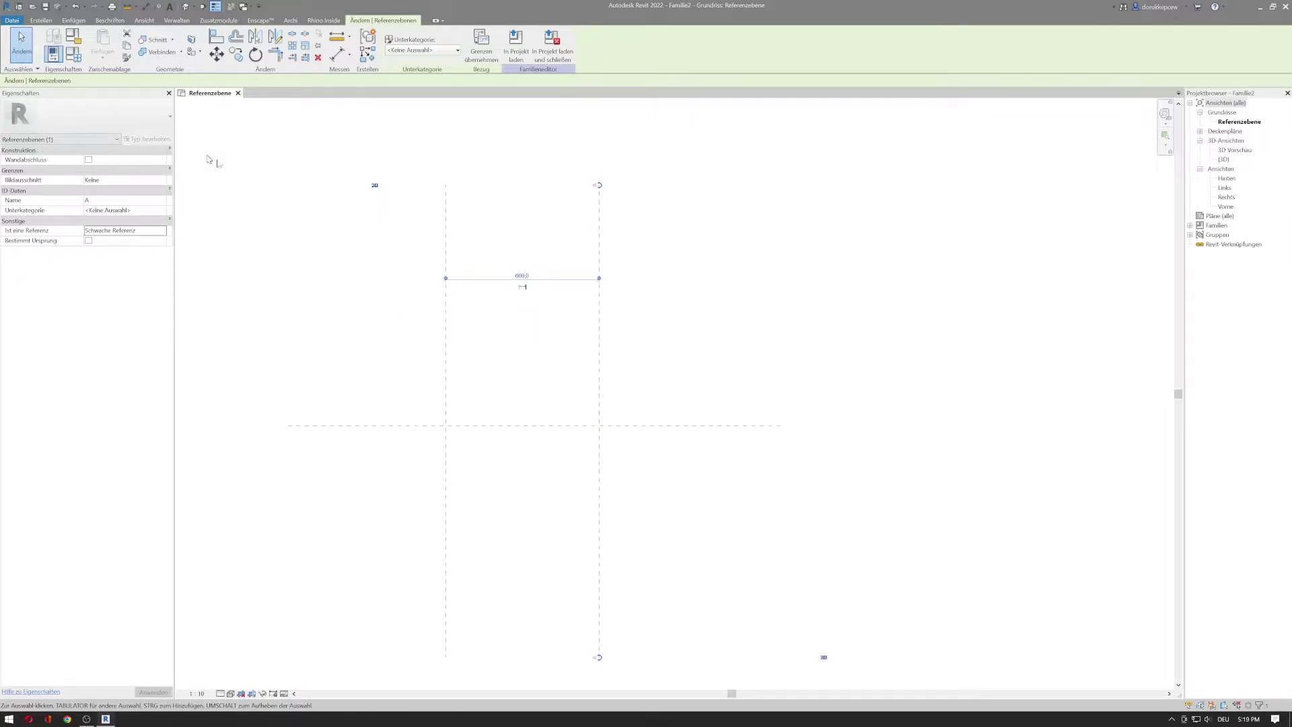
Convert the temporary dimension between the centre plane and plane A to a permanent one and shift its line slightly upward
{"action": "left_click", "coordinate": [523, 287]}
{"action": "scroll", "coordinate": [534, 283], "scroll_direction": "up", "scroll_amount": 3}
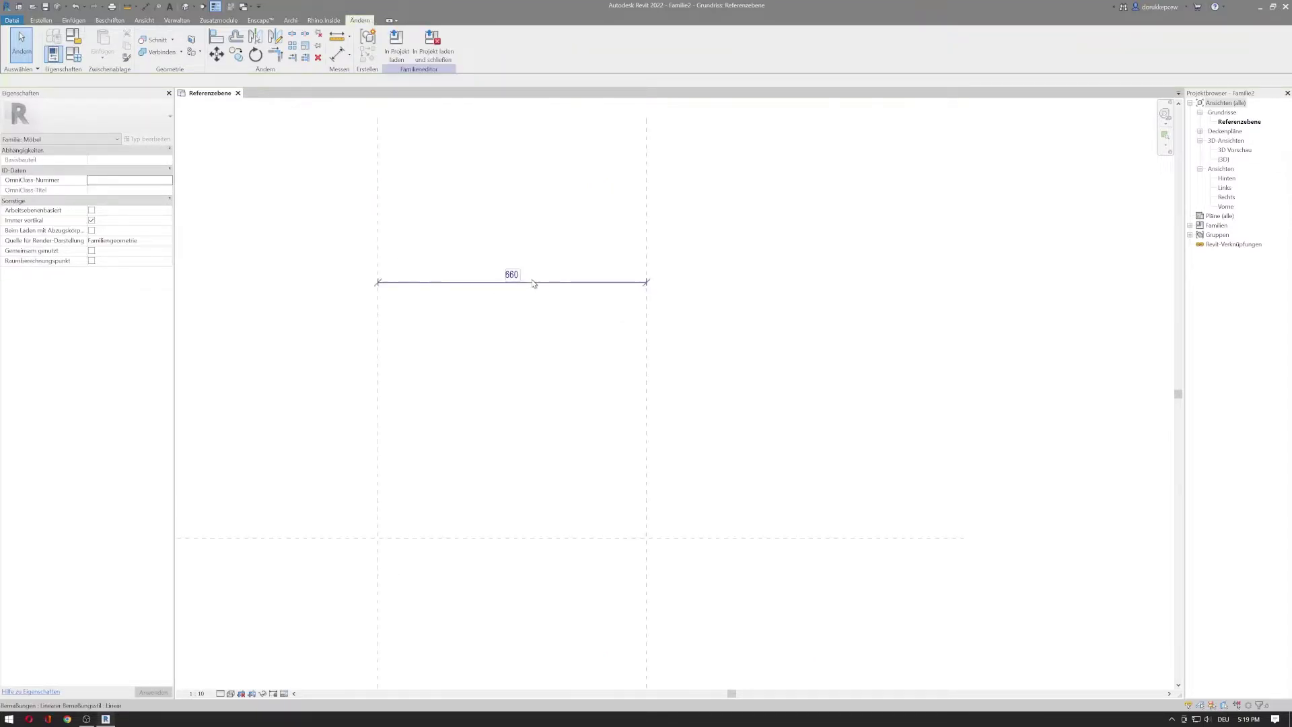
{"action": "left_click", "coordinate": [465, 283]}
{"action": "mouse_move", "coordinate": [464, 283]}
{"action": "left_mouse_down"}
{"action": "mouse_move", "coordinate": [469, 188]}
{"action": "mouse_move", "coordinate": [462, 259]}
{"action": "left_mouse_up"}
{"action": "left_click", "coordinate": [473, 223]}
Move reference plane A slightly farther to the right of the vertical centre plane
{"action": "scroll", "coordinate": [473, 289], "scroll_direction": "down", "scroll_amount": 2}
{"action": "left_click", "coordinate": [601, 243]}
{"action": "mouse_move", "coordinate": [603, 243]}
{"action": "left_mouse_down"}
{"action": "mouse_move", "coordinate": [522, 242]}
{"action": "mouse_move", "coordinate": [613, 243]}
{"action": "left_mouse_up"}
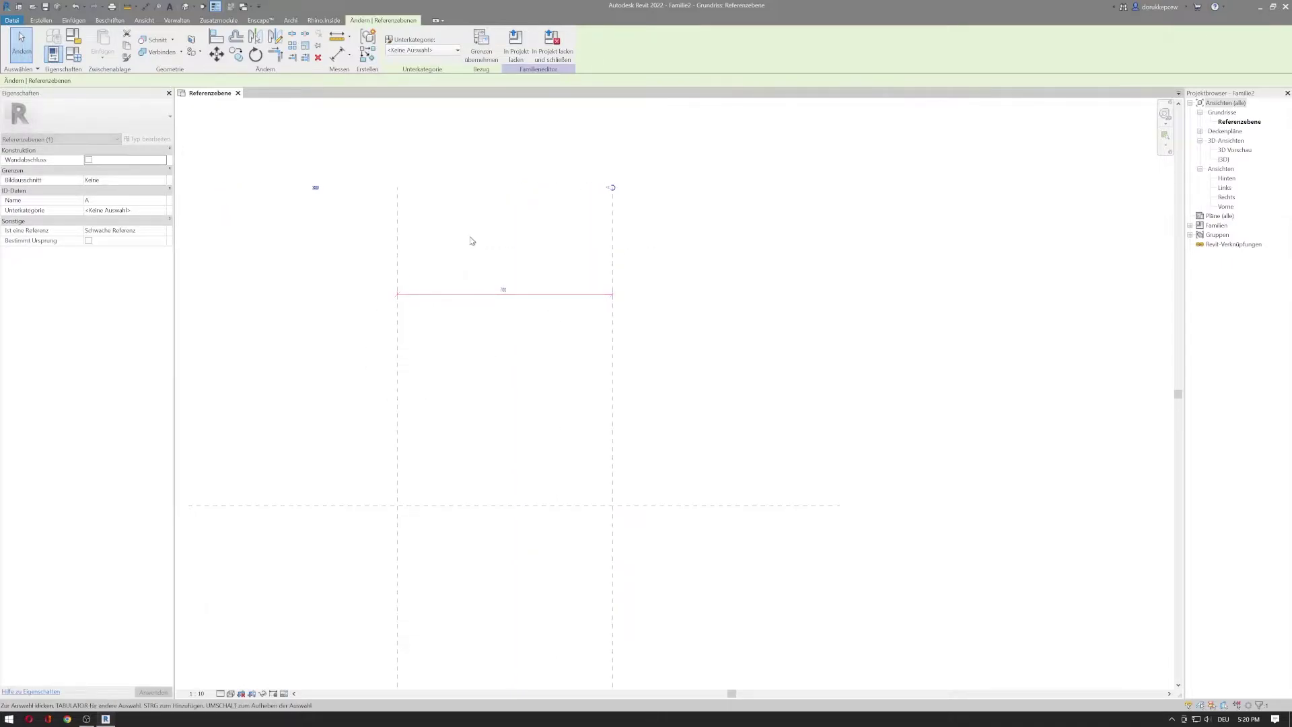
Add an aligned dimension between the vertical centre plane and plane A, placed above the planes' upper ends
{"action": "scroll", "coordinate": [516, 392], "scroll_direction": "down", "scroll_amount": 1}
{"action": "middle_click_drag", "start_coordinate": [499, 381], "coordinate": [439, 374]}
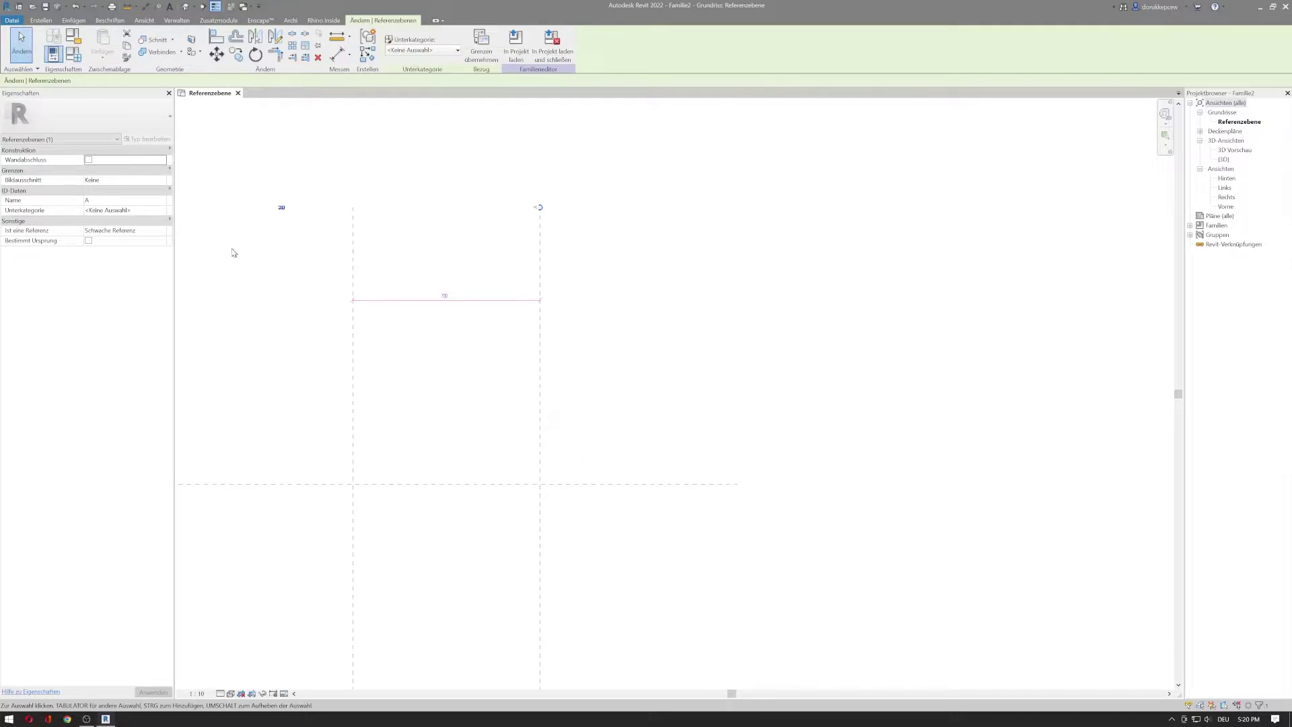
{"action": "left_click", "coordinate": [41, 20]}
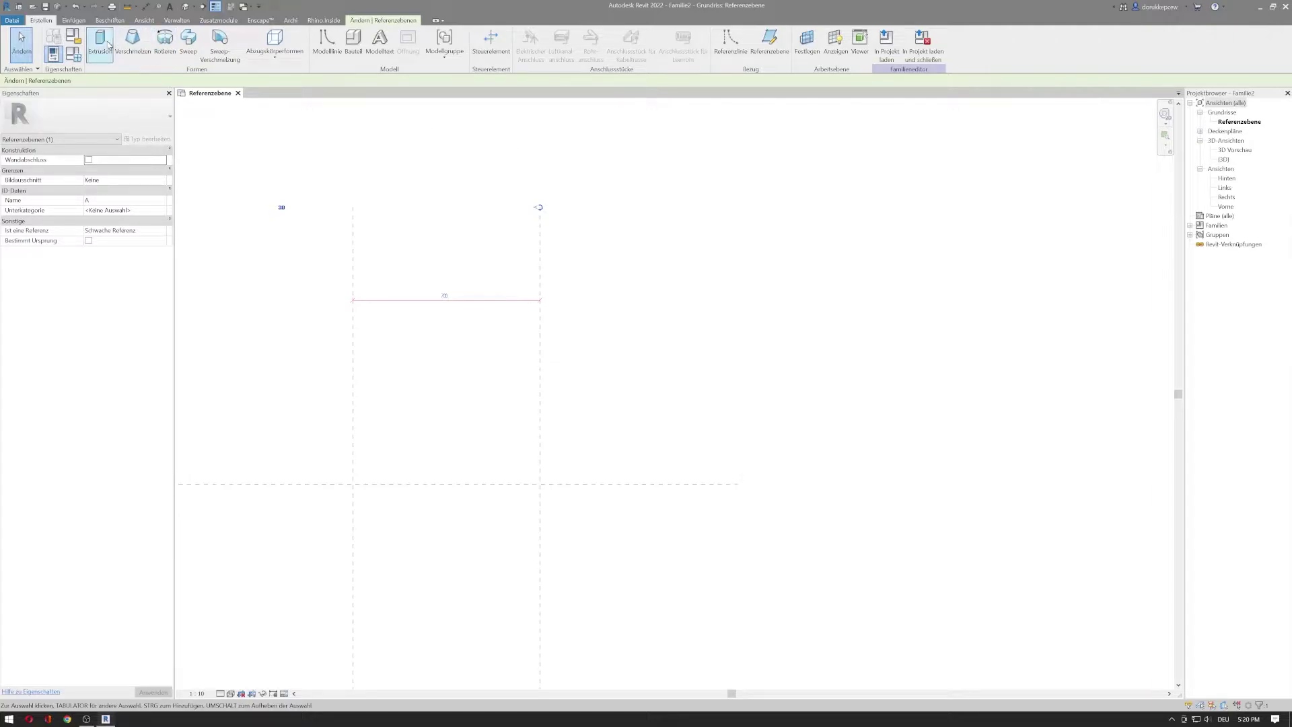
{"action": "left_click", "coordinate": [108, 21]}
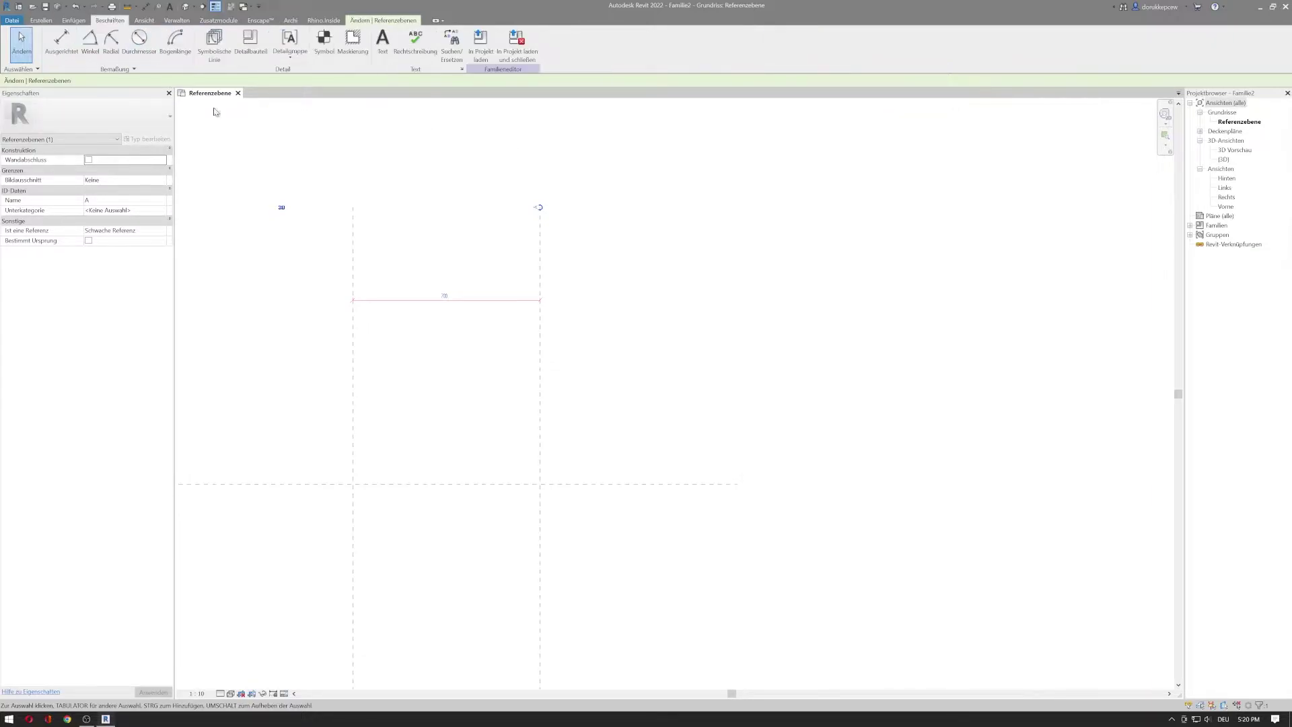
{"action": "left_click", "coordinate": [61, 41]}
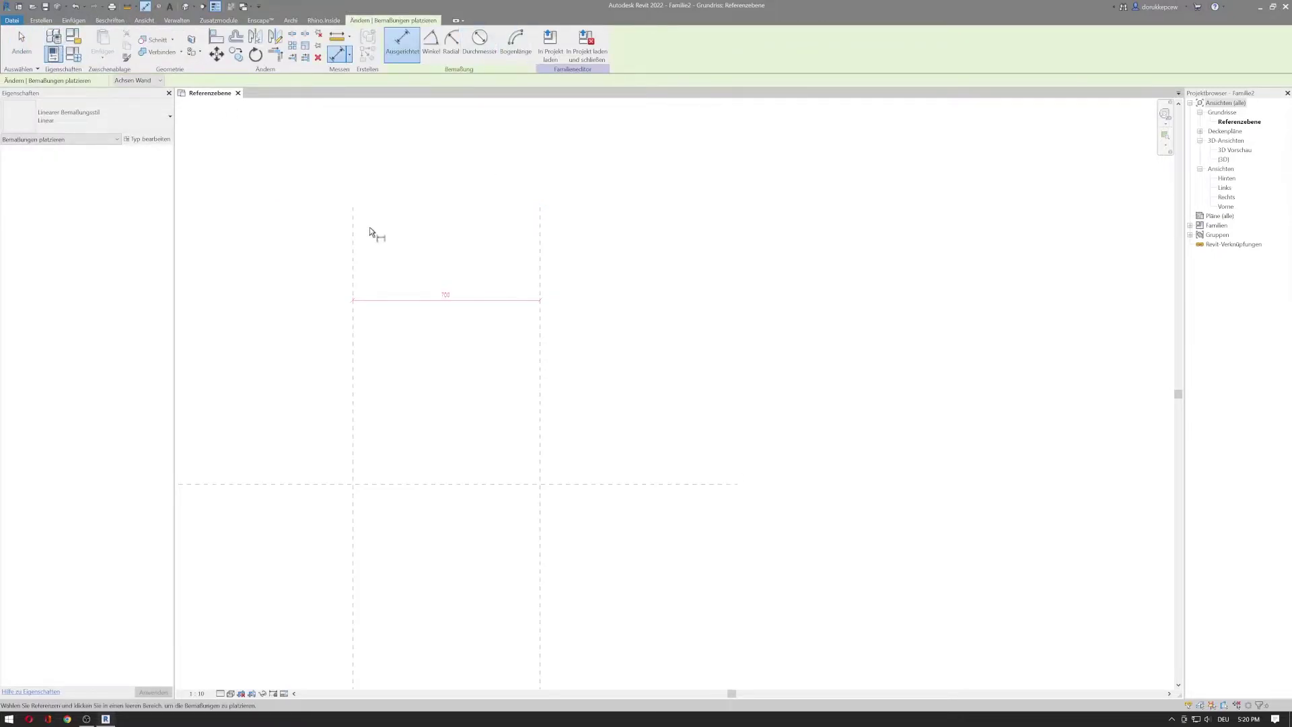
{"action": "left_click", "coordinate": [354, 239]}
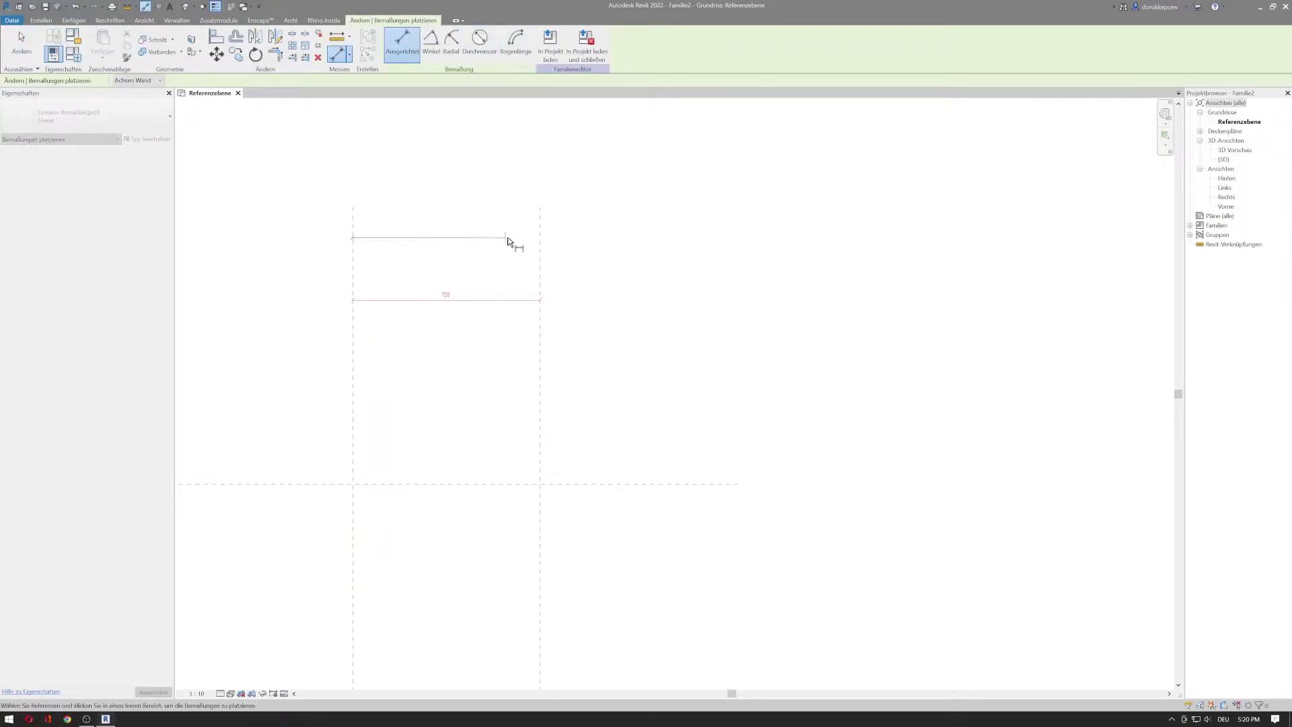
{"action": "left_click", "coordinate": [541, 236]}
{"action": "left_click", "coordinate": [563, 167]}
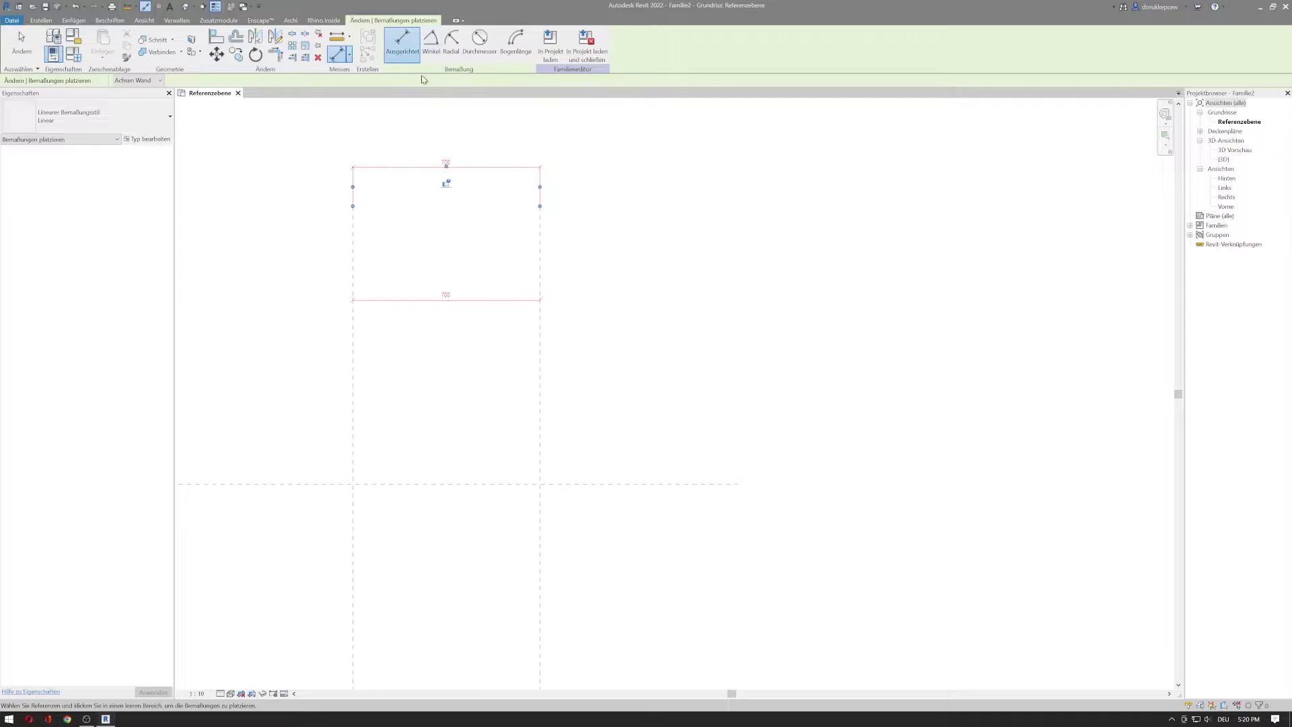
{"action": "key", "text": "Escape"}
{"action": "key", "text": "Escape"}
Add another aligned dimension between the vertical centre plane and plane A, placed above the two existing dimensions
{"action": "key", "text": "d"}
{"action": "key", "text": "i"}
{"action": "left_click", "coordinate": [353, 268]}
{"action": "left_click", "coordinate": [539, 266]}
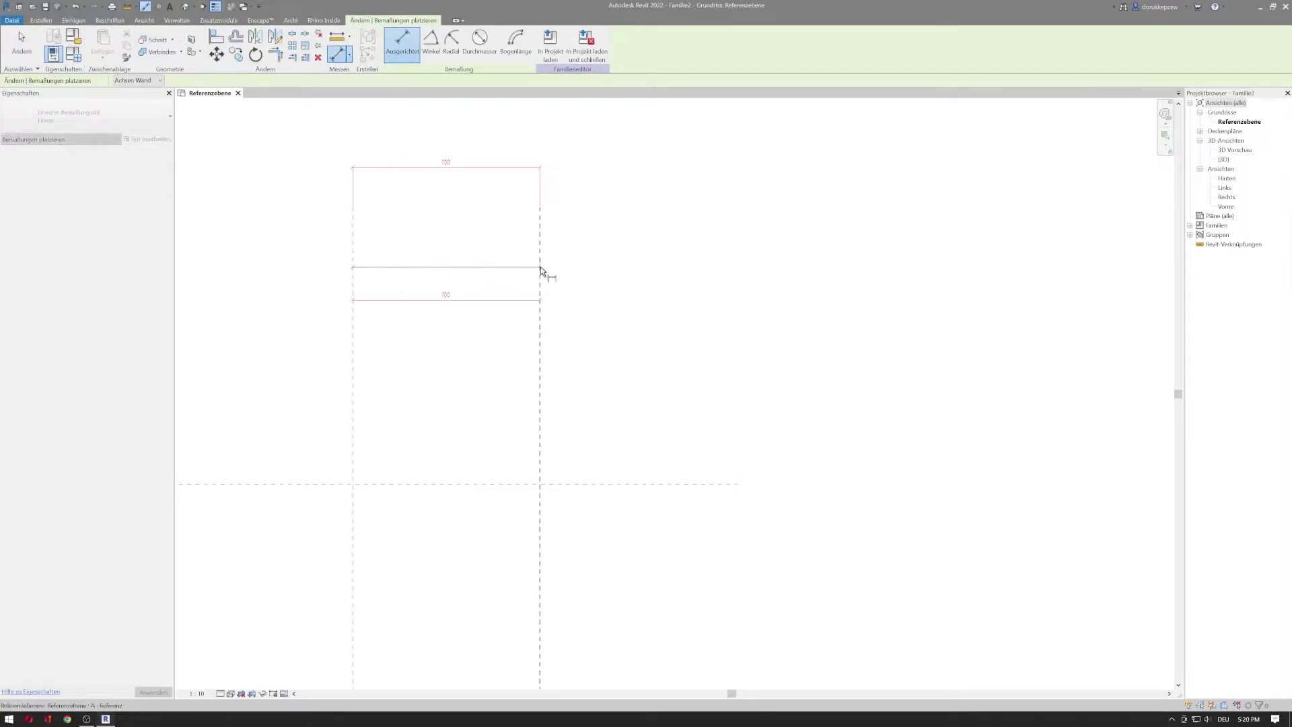
{"action": "left_click", "coordinate": [569, 140]}
{"action": "key", "text": "Escape"}
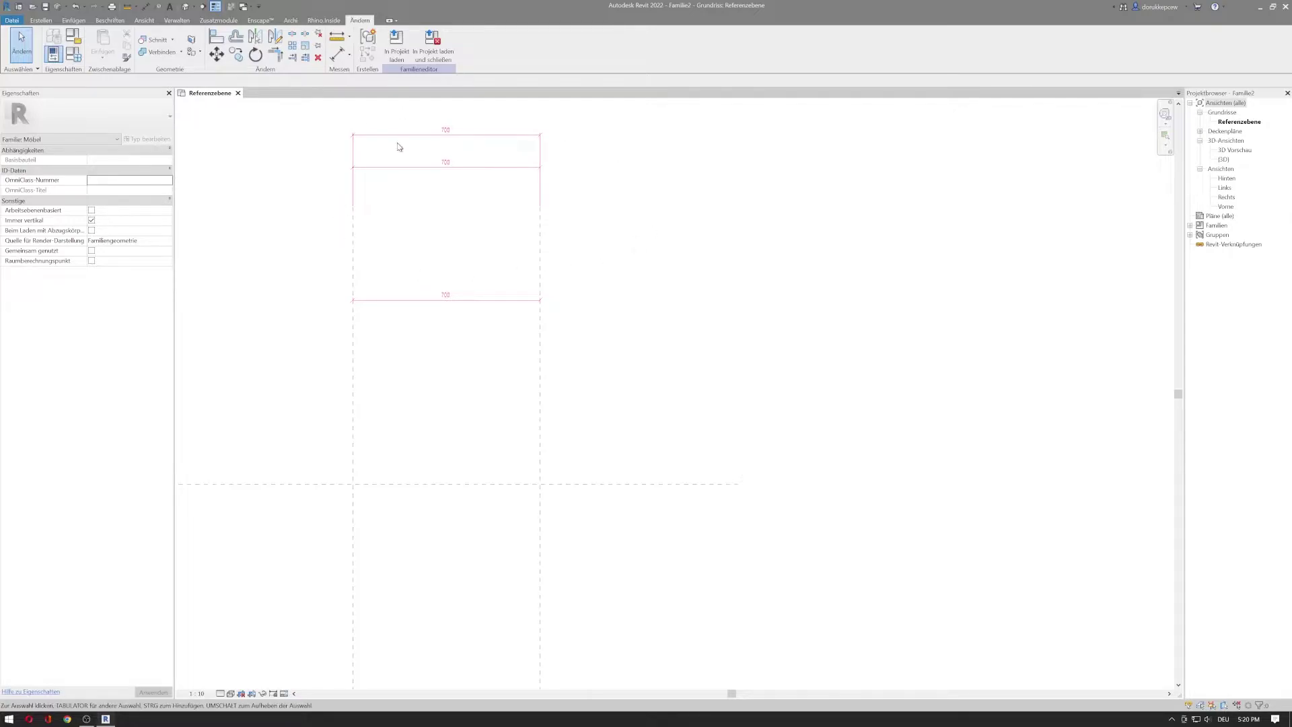
Delete the two lower dimensions between the centre plane and plane A, keeping only the uppermost one
{"action": "left_click", "coordinate": [403, 175]}
{"action": "key", "text": "Delete"}
{"action": "left_click", "coordinate": [406, 300]}
{"action": "key", "text": "Delete"}
Label the remaining dimension with a new type-based family parameter named Breite (Width), grouped under Bemaßungen
{"action": "middle_click_drag", "start_coordinate": [433, 270], "coordinate": [436, 341]}
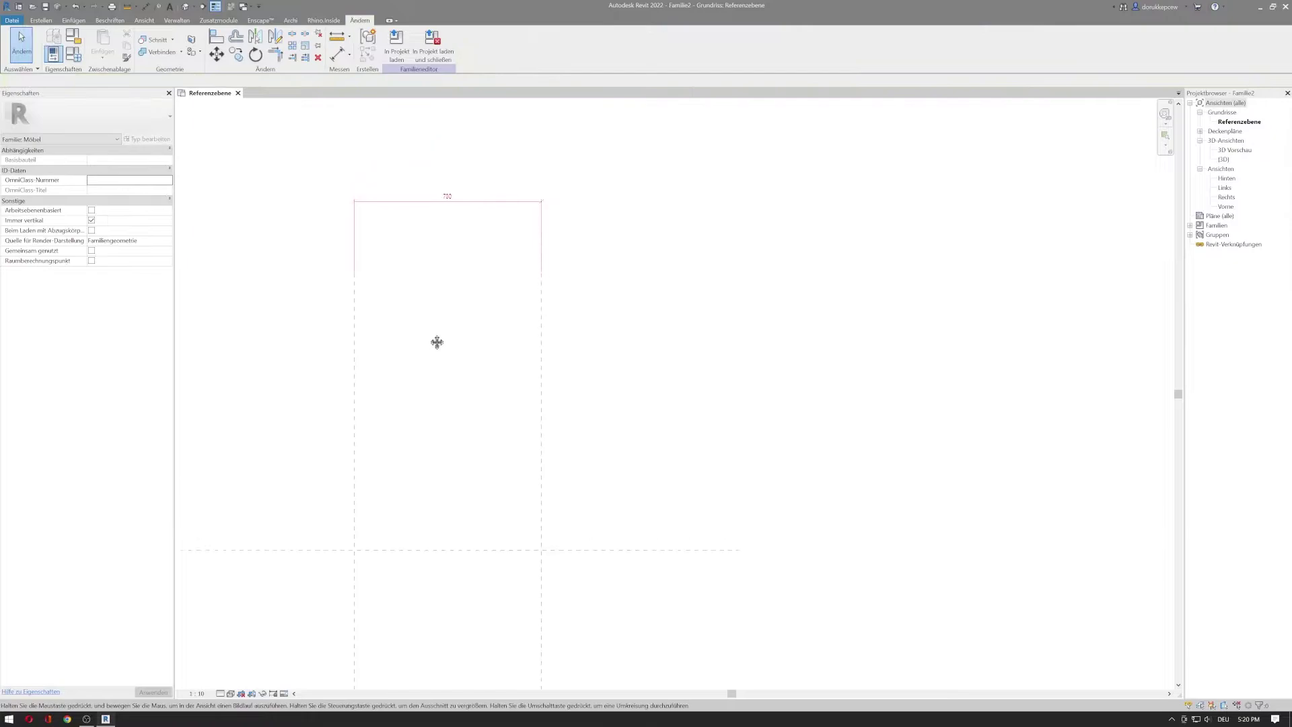
{"action": "left_click", "coordinate": [501, 208]}
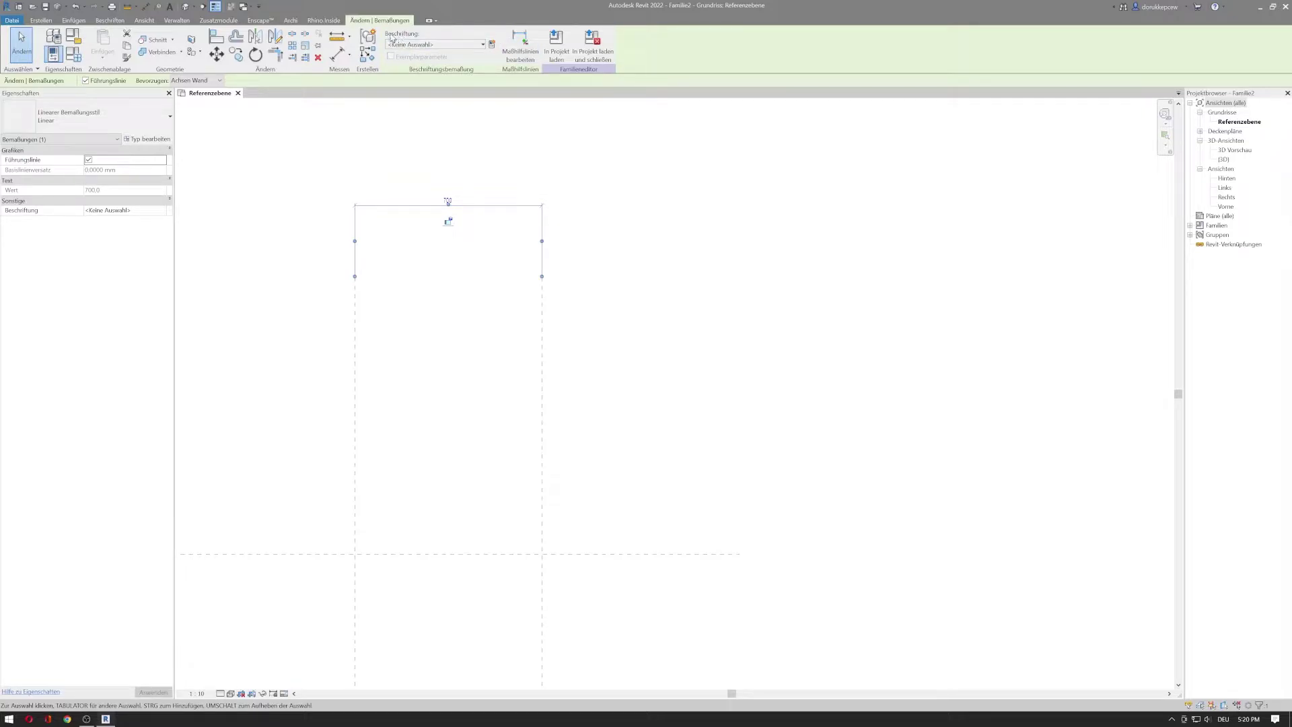
{"action": "left_click", "coordinate": [432, 44]}
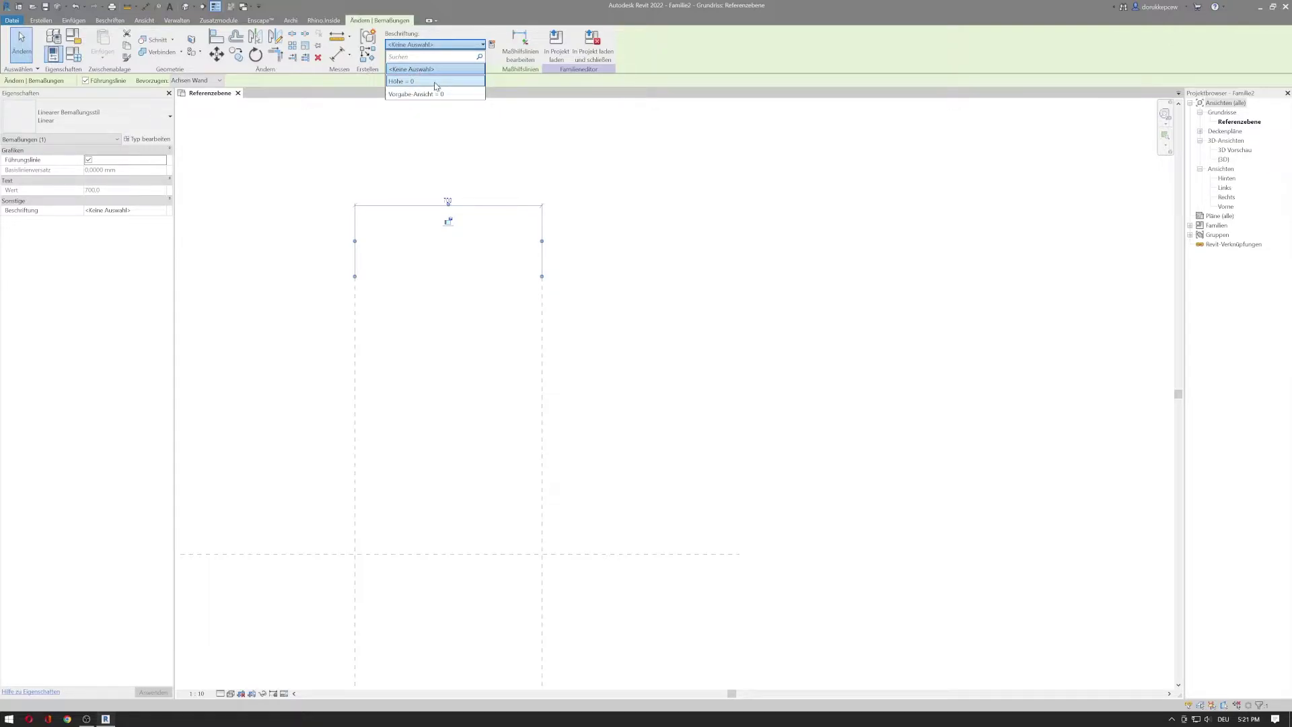
{"action": "left_click", "coordinate": [413, 68]}
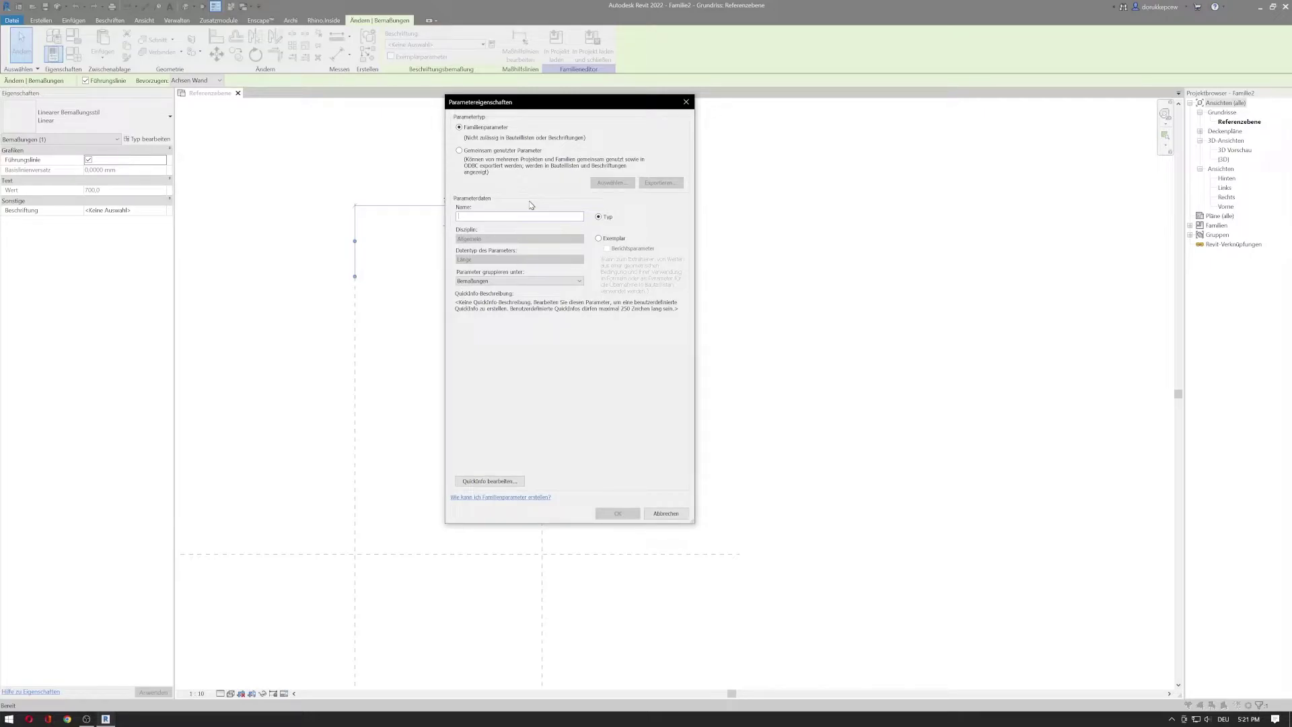
{"action": "type", "text": "reite (Width"}
{"action": "left_click", "coordinate": [614, 515]}
{"action": "left_click", "coordinate": [632, 421]}
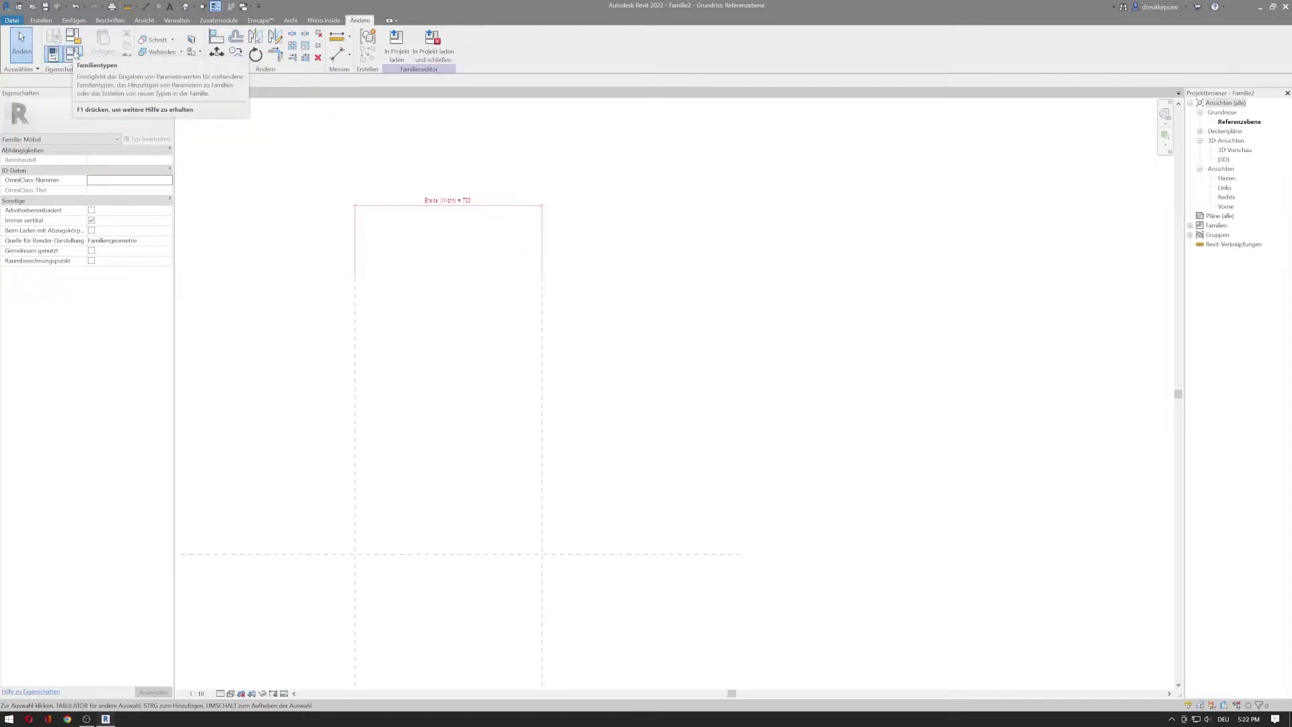
Open the family types overview and make its window narrower
{"action": "left_click", "coordinate": [74, 53]}
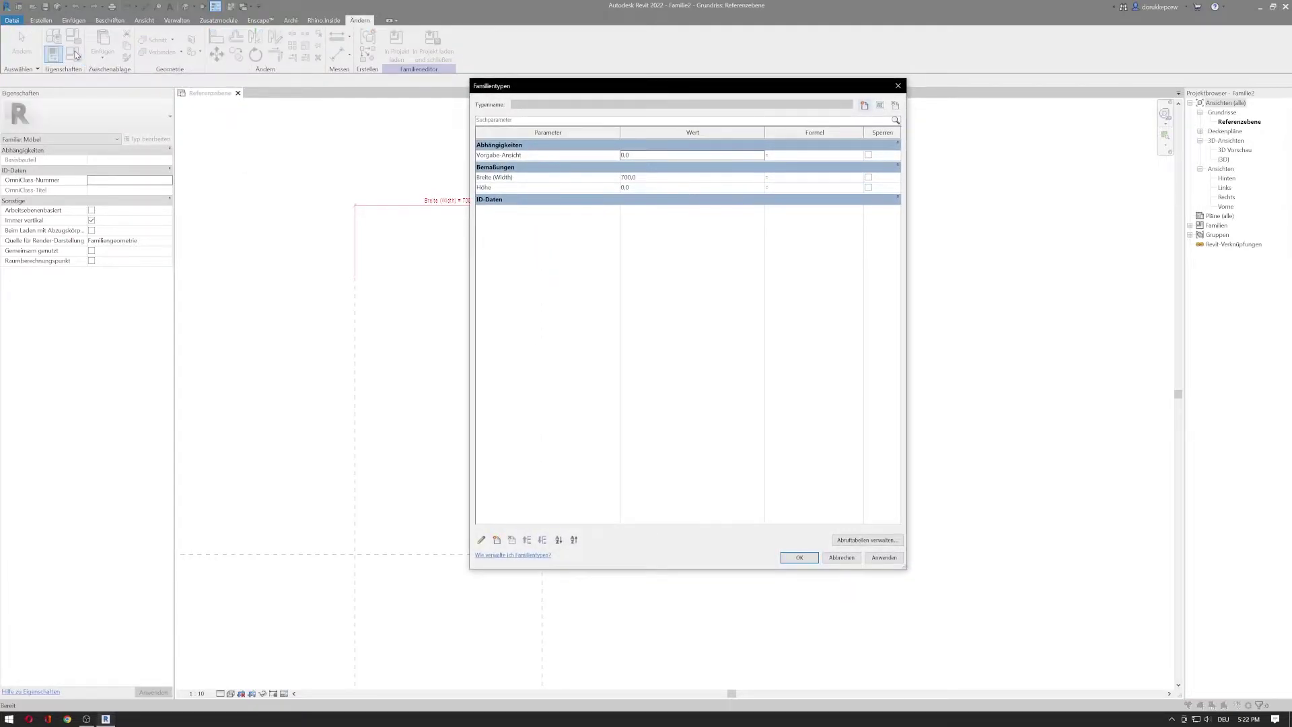
{"action": "left_click_drag", "start_coordinate": [515, 88], "coordinate": [398, 119]}
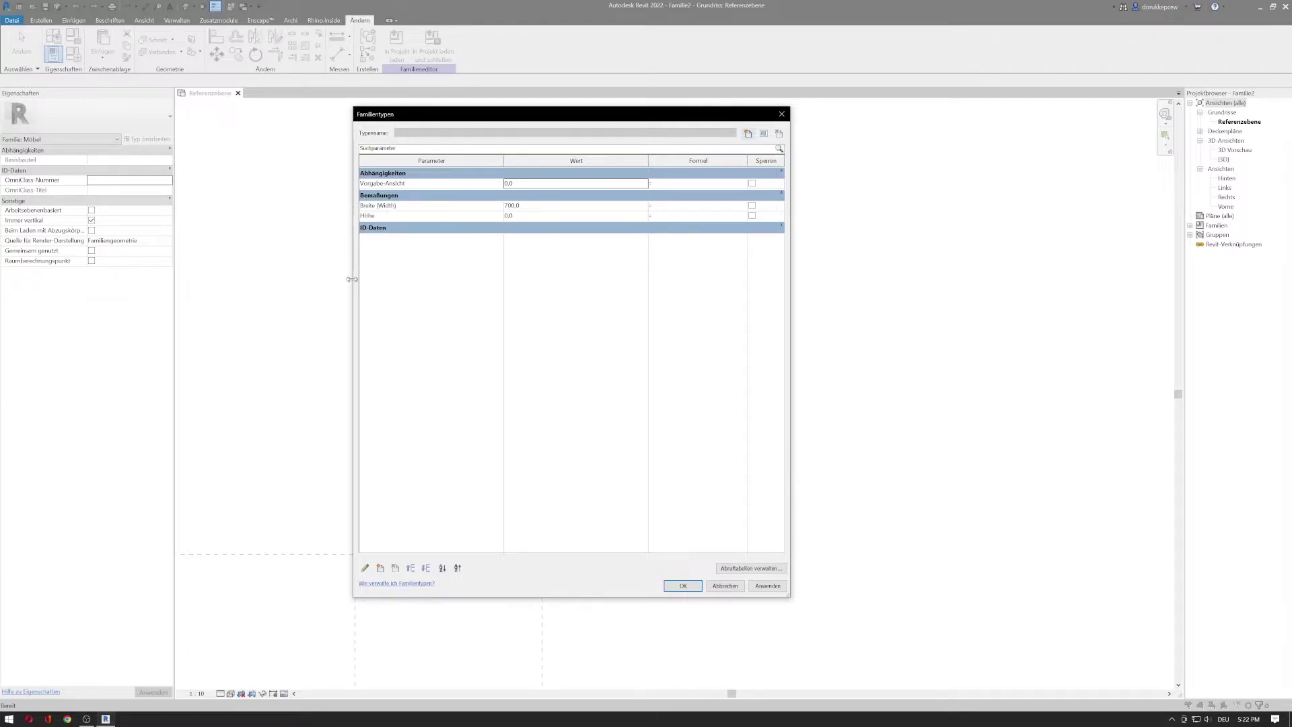
{"action": "left_click_drag", "start_coordinate": [352, 278], "coordinate": [496, 273]}
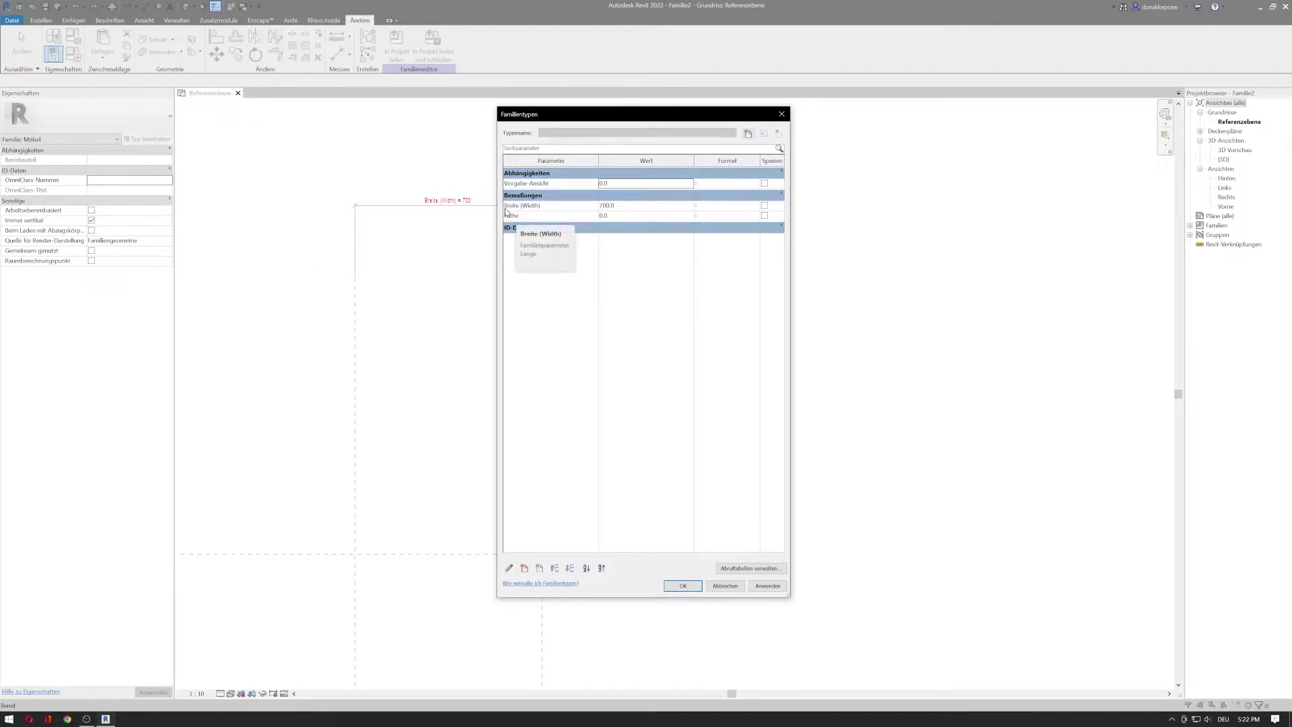
Set the Breite (Width) parameter to 1000 and apply it, keeping the reference planes in sight
{"action": "left_click", "coordinate": [618, 206]}
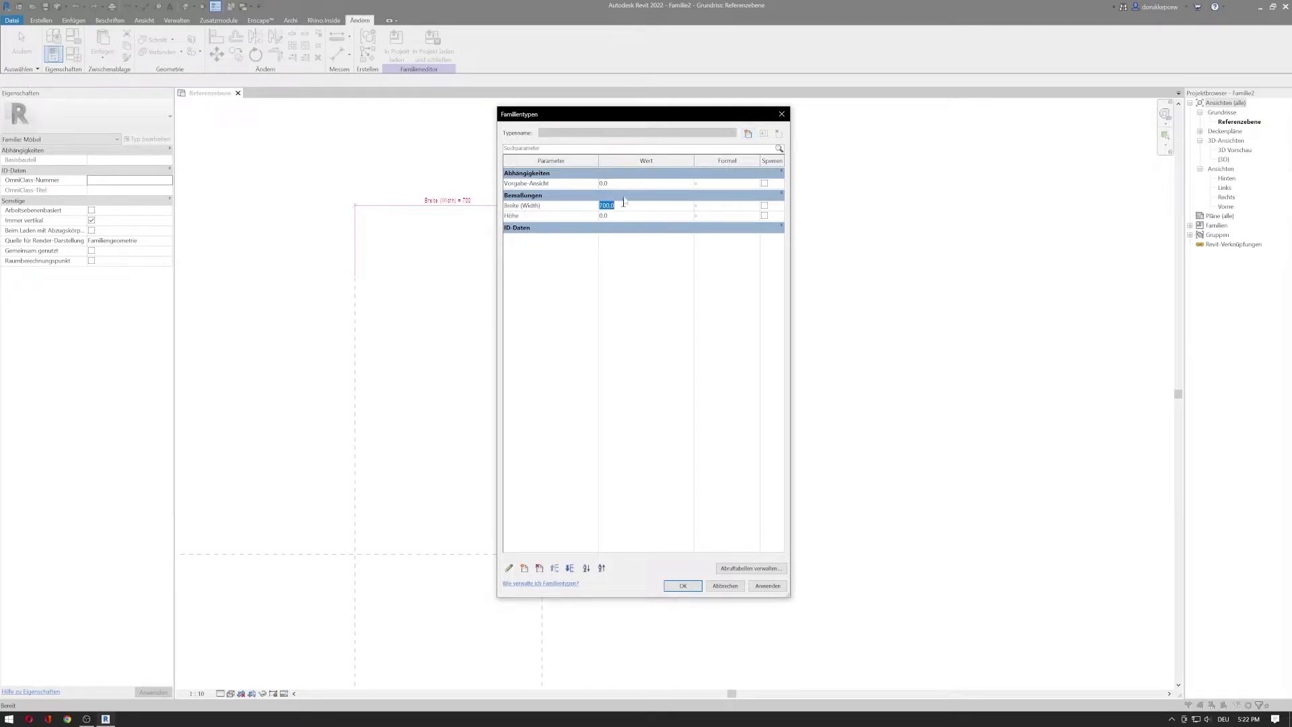
{"action": "left_click_drag", "start_coordinate": [631, 124], "coordinate": [935, 100]}
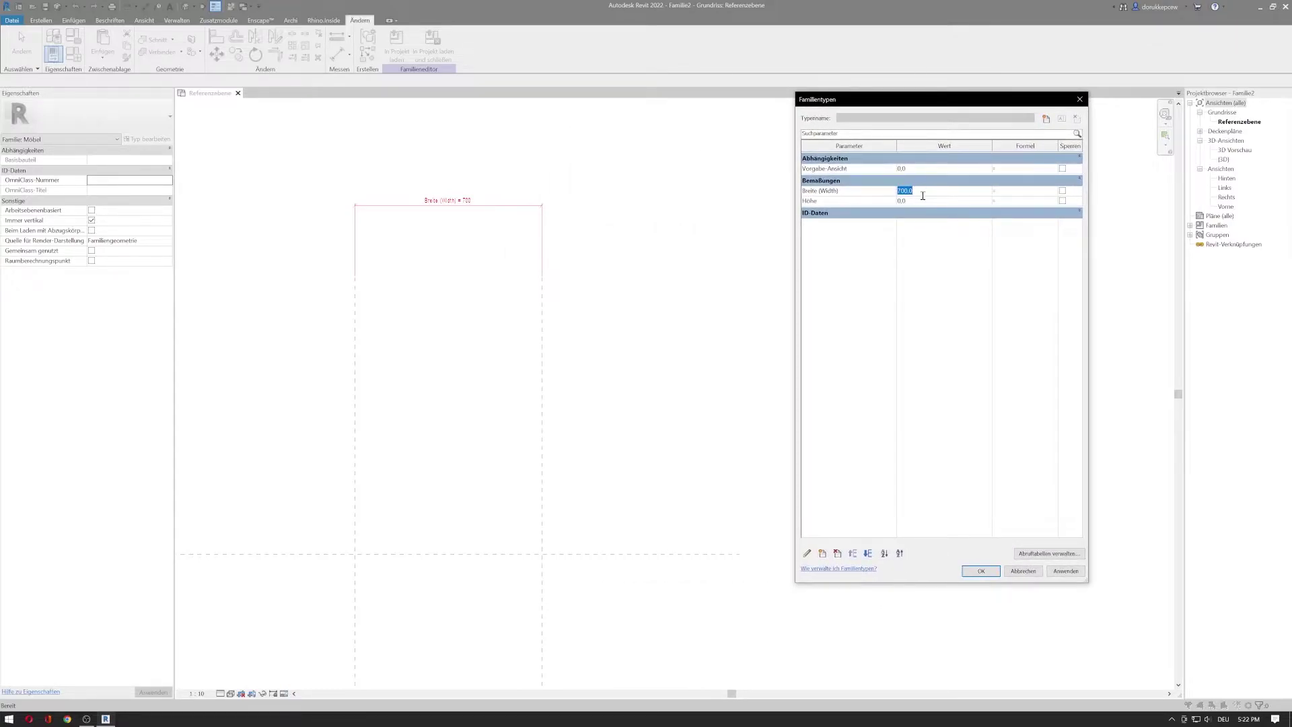
{"action": "type", "text": "1"}
{"action": "key", "text": "Tab"}
{"action": "left_click", "coordinate": [1065, 571]}
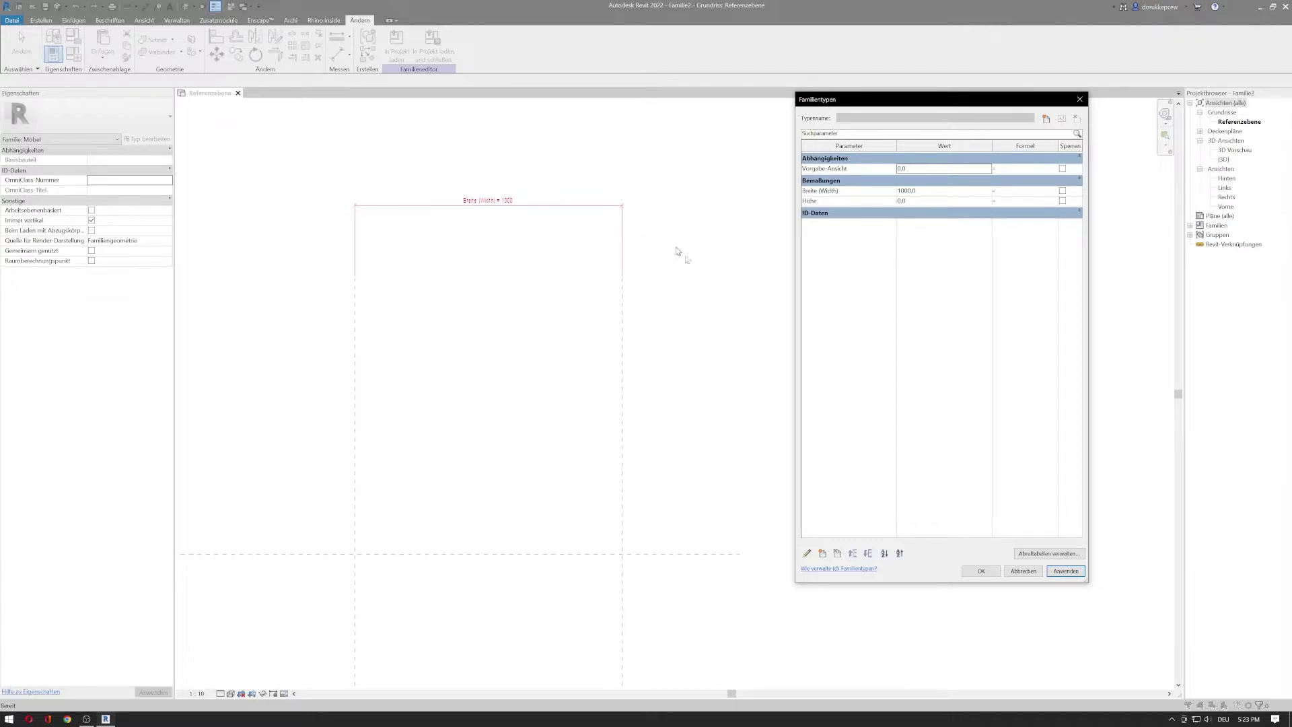
Set the Breite (Width) parameter to 500, apply it and close the family types
{"action": "left_click", "coordinate": [930, 191]}
{"action": "type", "text": "500"}
{"action": "key", "text": "Tab"}
{"action": "left_click", "coordinate": [1065, 571]}
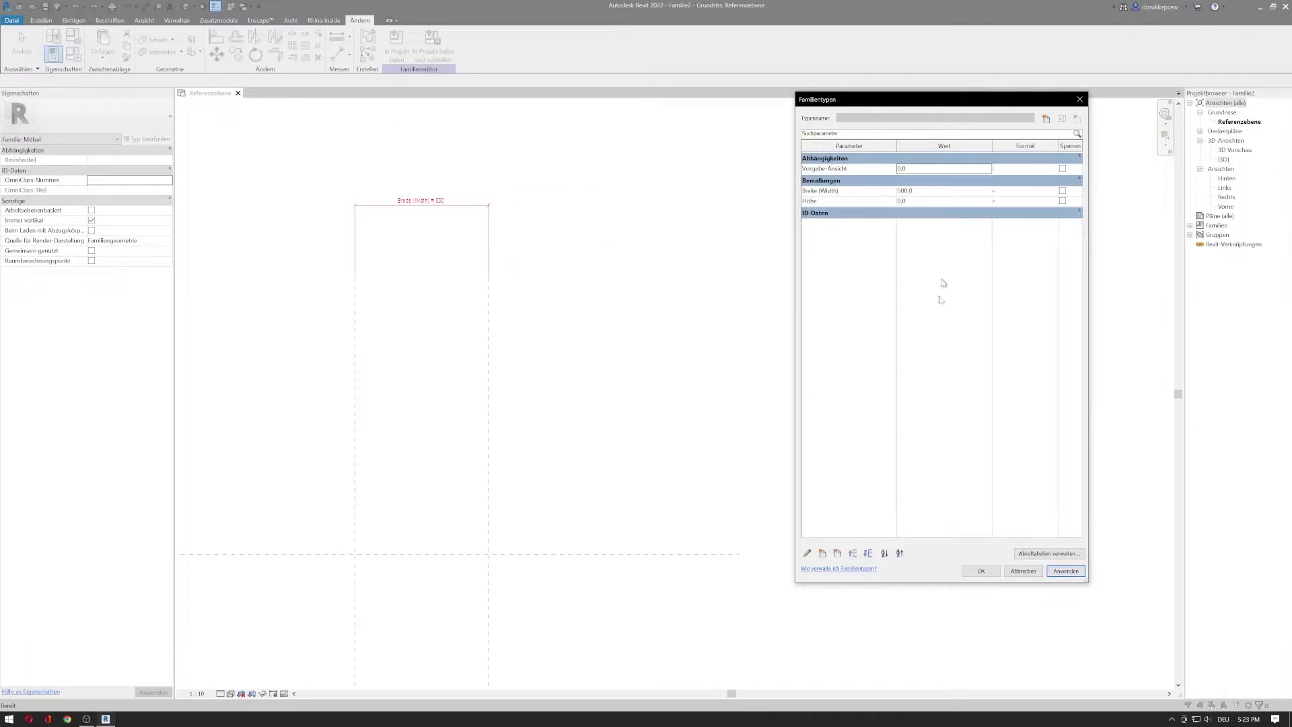
{"action": "left_click", "coordinate": [981, 571]}
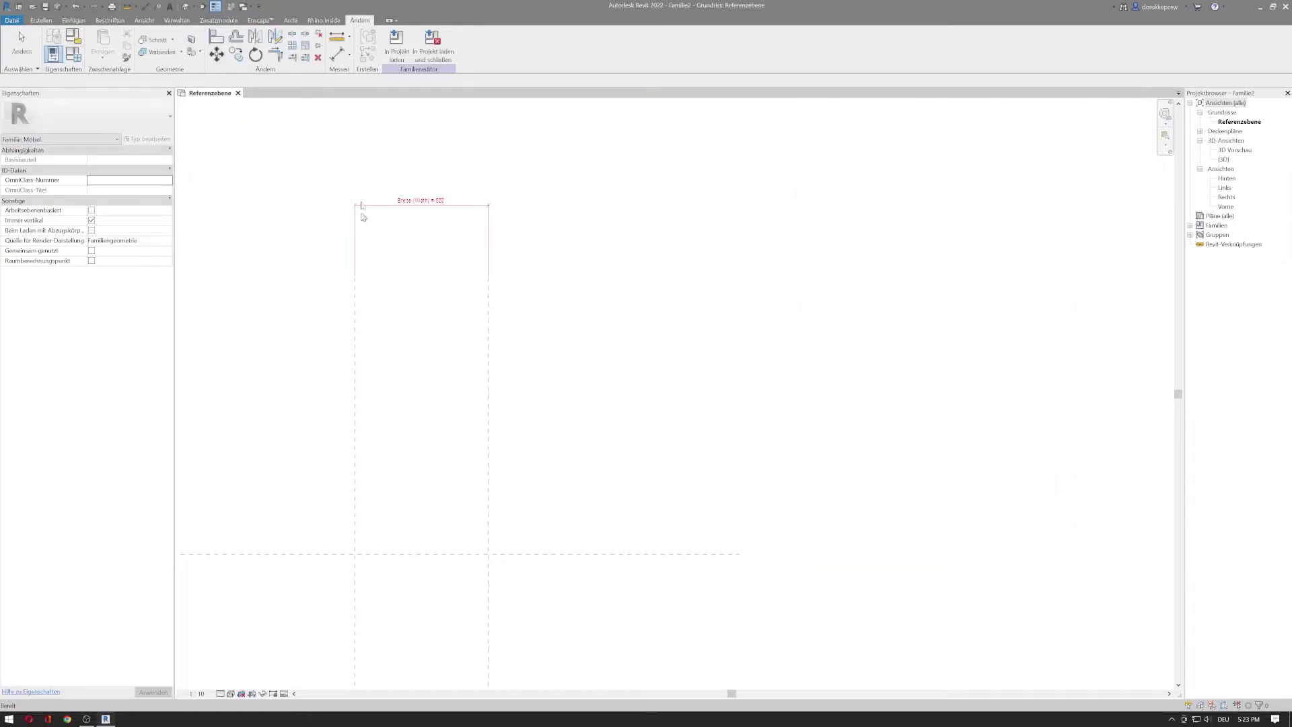
Draw a horizontal reference plane about 440 mm below the horizontal centre plane and name it B
{"action": "middle_click_drag", "start_coordinate": [418, 445], "coordinate": [432, 271]}
{"action": "scroll", "coordinate": [584, 255], "scroll_direction": "down", "scroll_amount": 2}
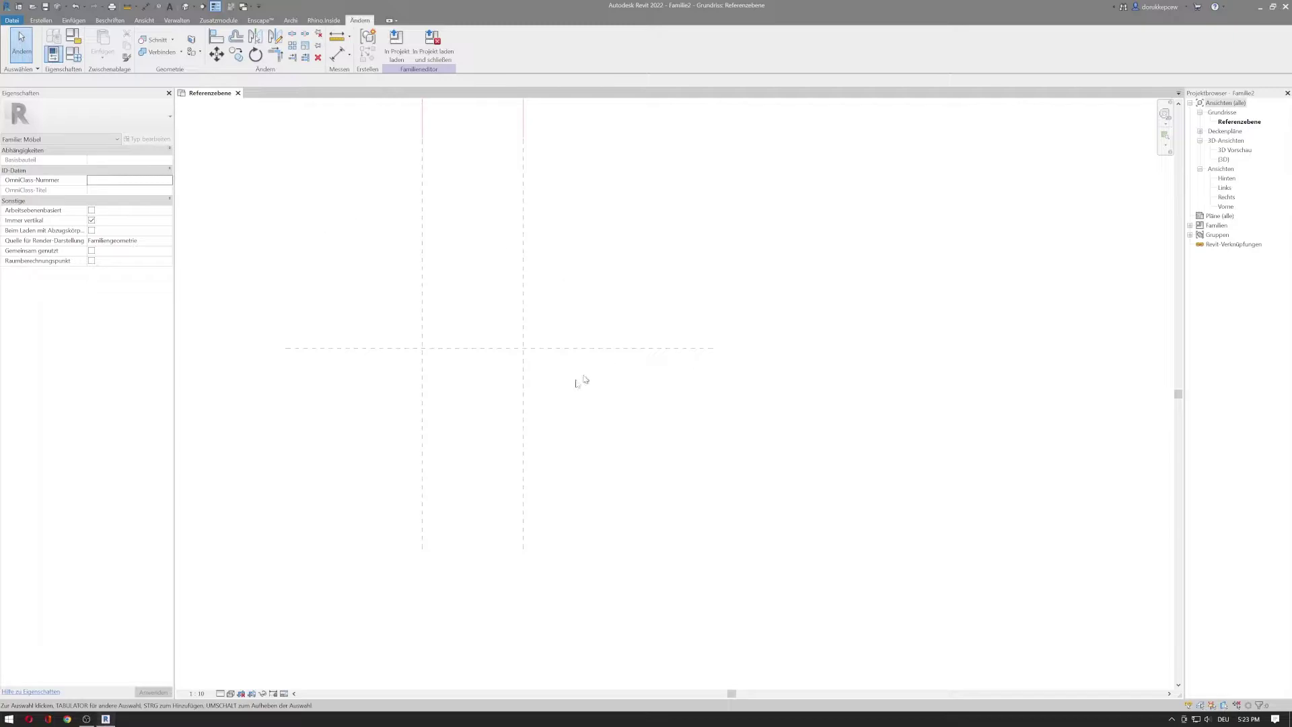
{"action": "left_click", "coordinate": [40, 23]}
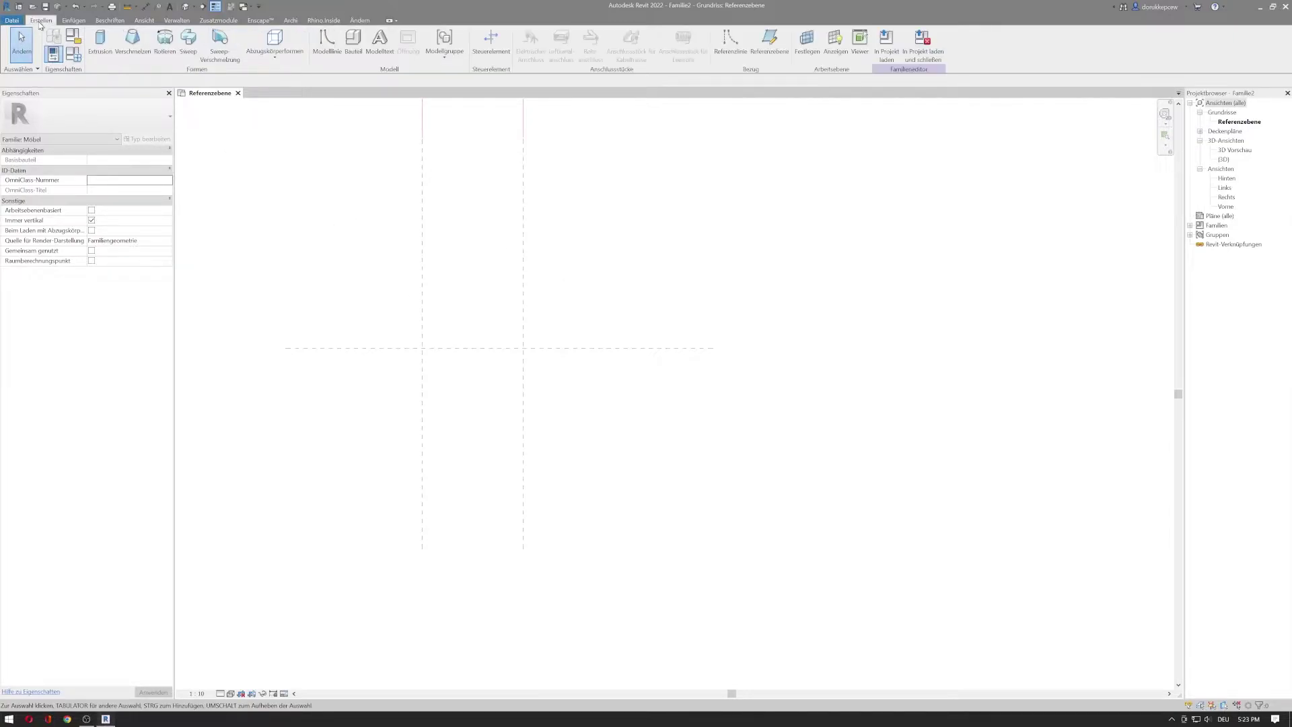
{"action": "left_click", "coordinate": [781, 58]}
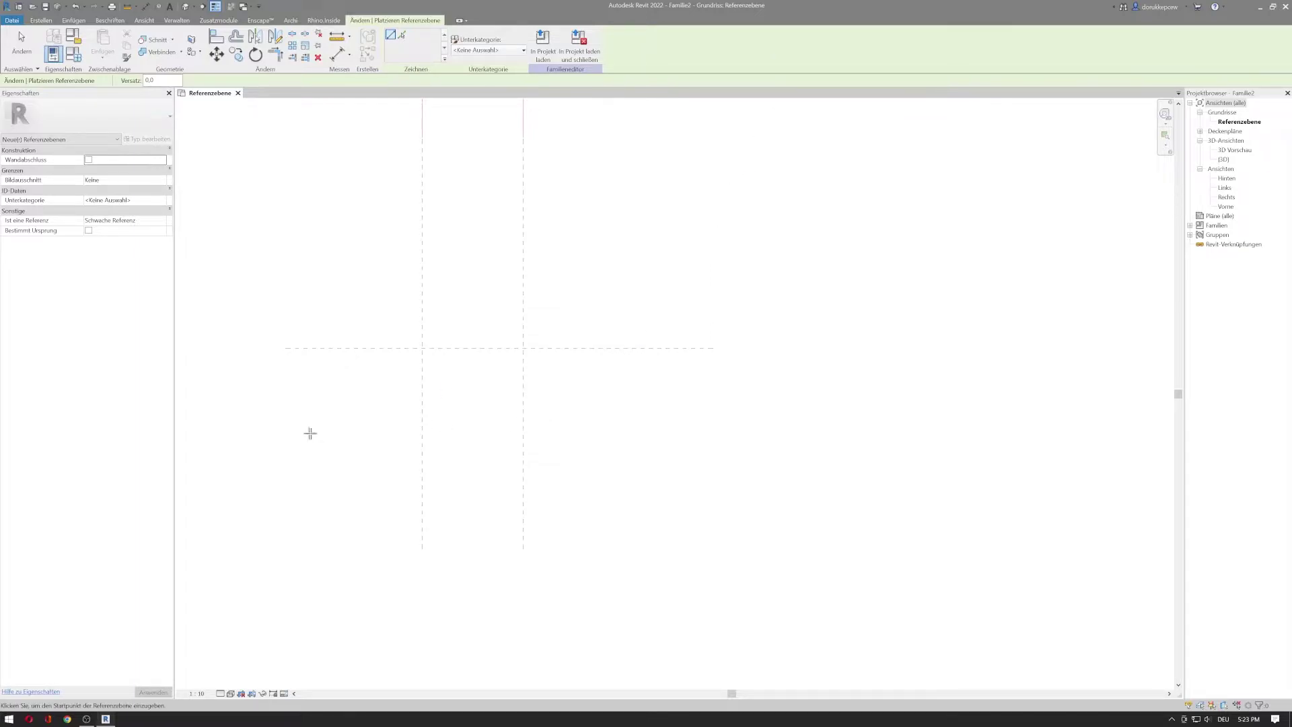
{"action": "left_click", "coordinate": [293, 438]}
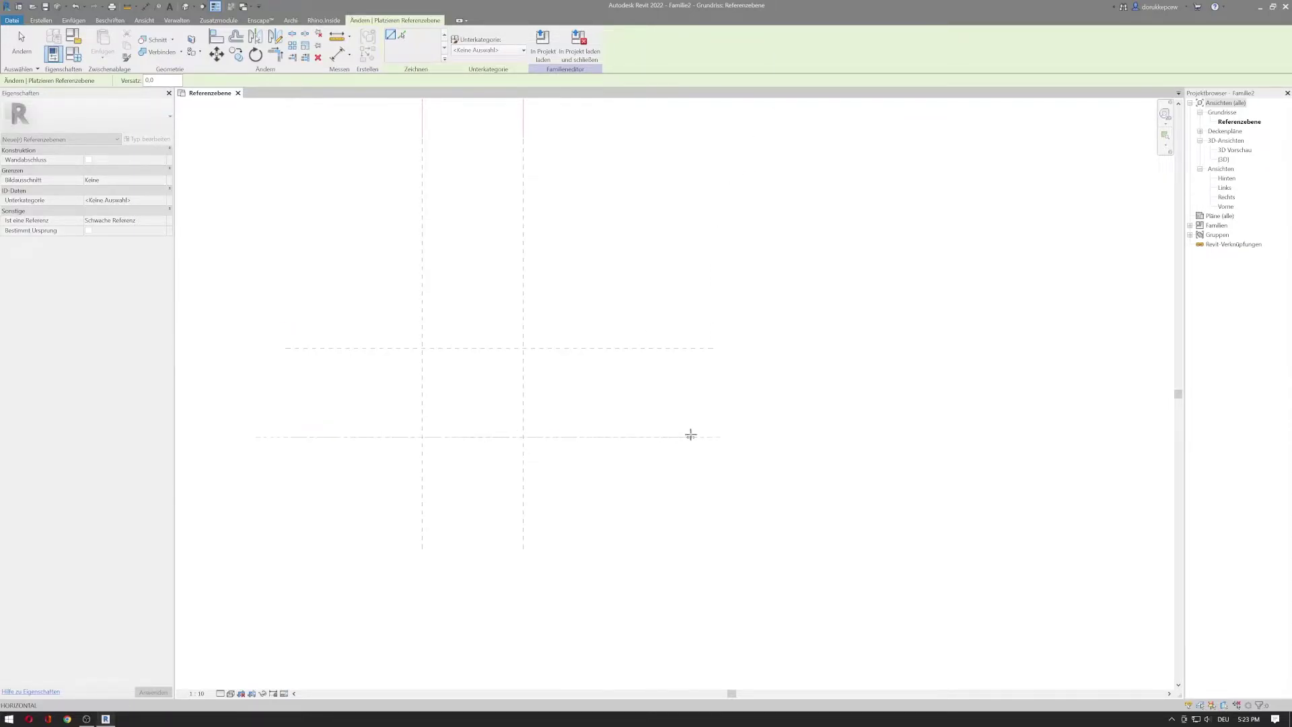
{"action": "left_click", "coordinate": [713, 436]}
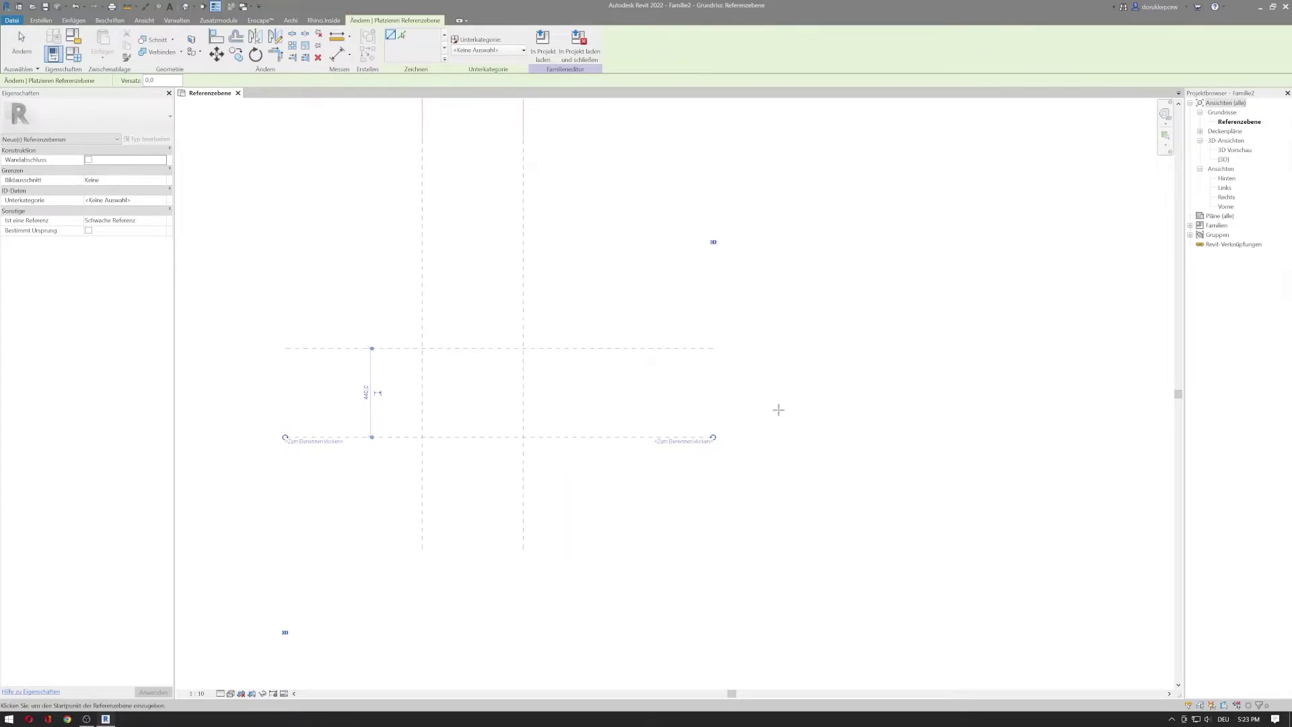
{"action": "left_click", "coordinate": [702, 441]}
{"action": "left_click", "coordinate": [696, 481]}
{"action": "key", "text": "Escape"}
{"action": "key", "text": "Escape"}
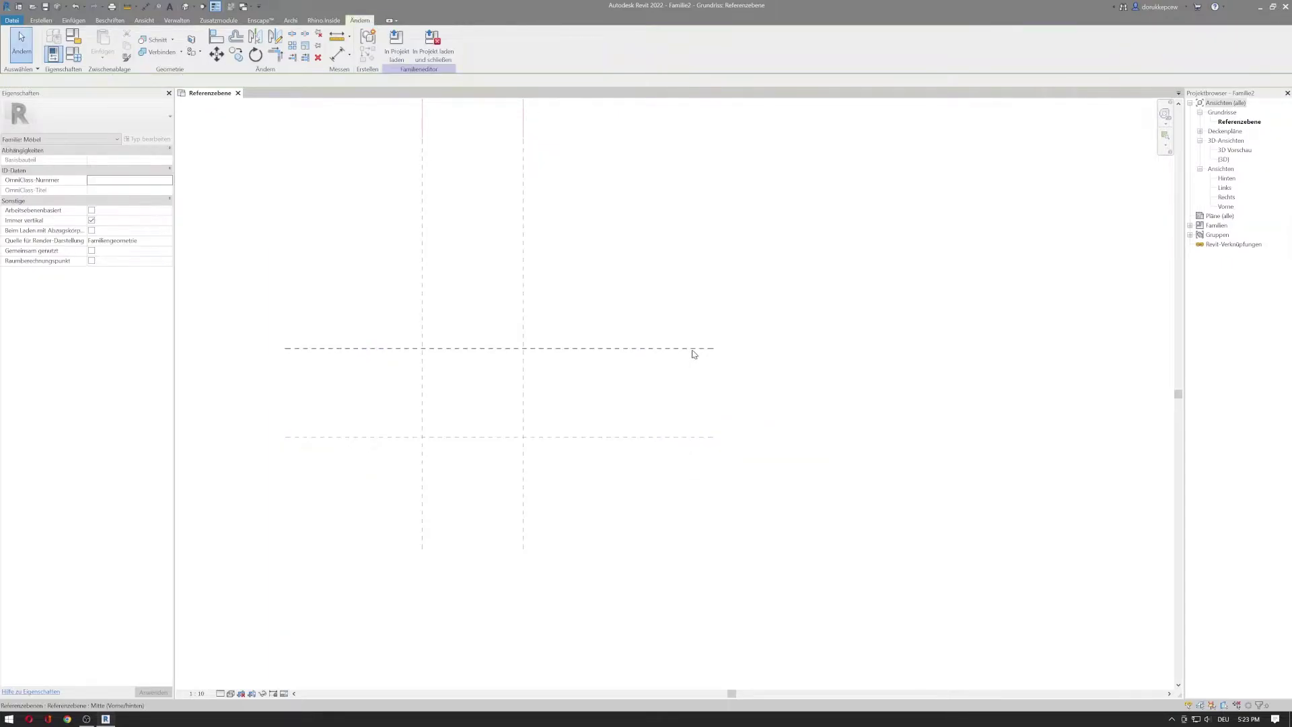
{"action": "left_click", "coordinate": [692, 349]}
{"action": "key", "text": "Escape"}
{"action": "left_click", "coordinate": [526, 282]}
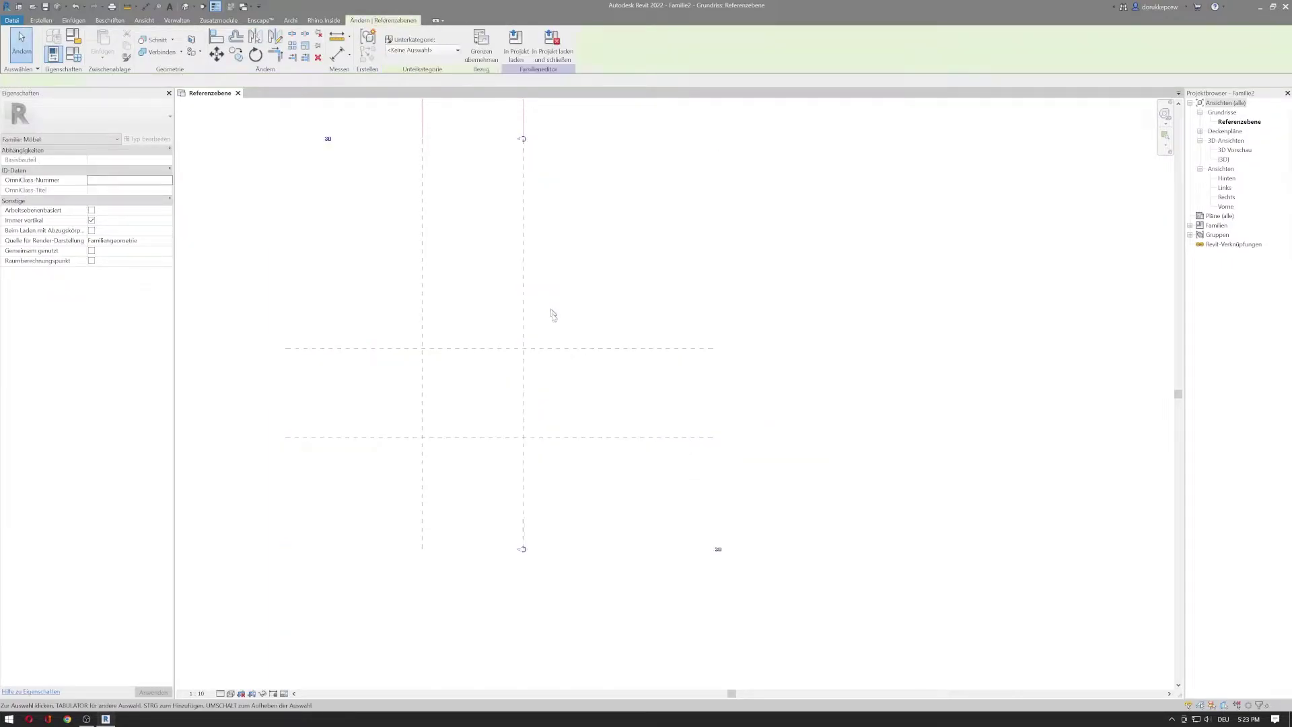
{"action": "left_click", "coordinate": [633, 474]}
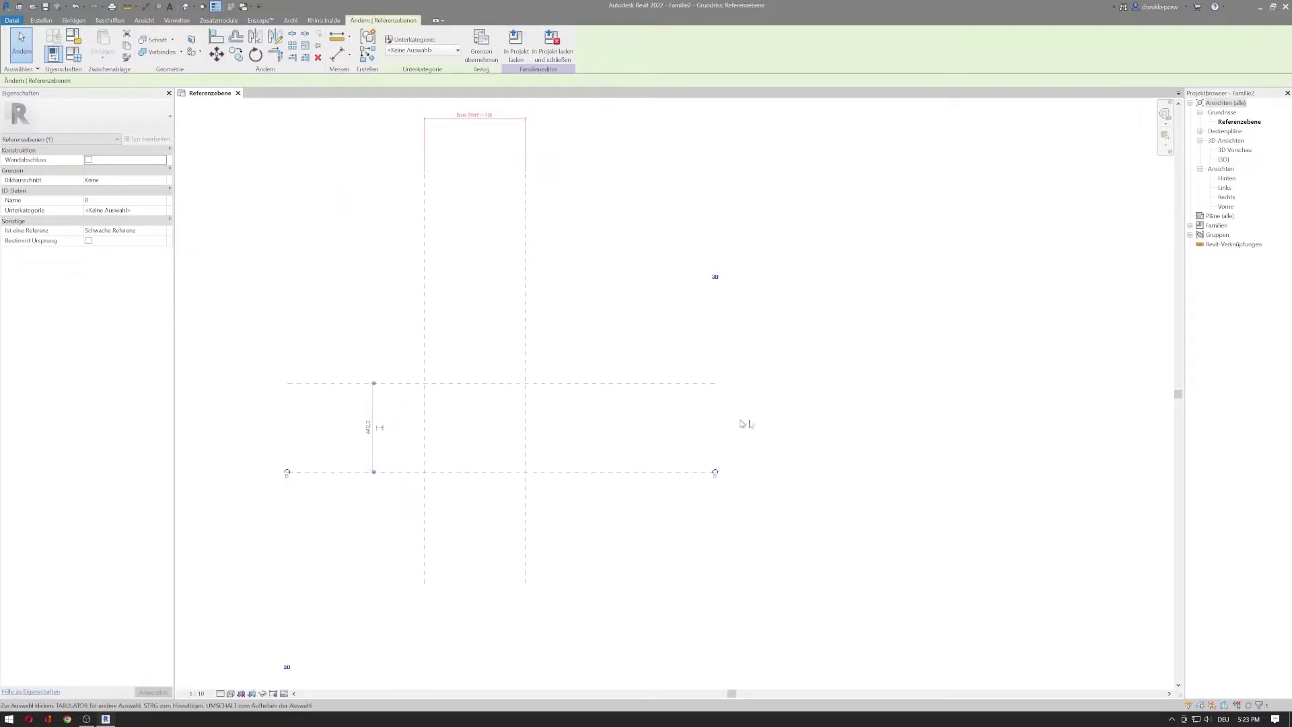
{"action": "key", "text": "Escape"}
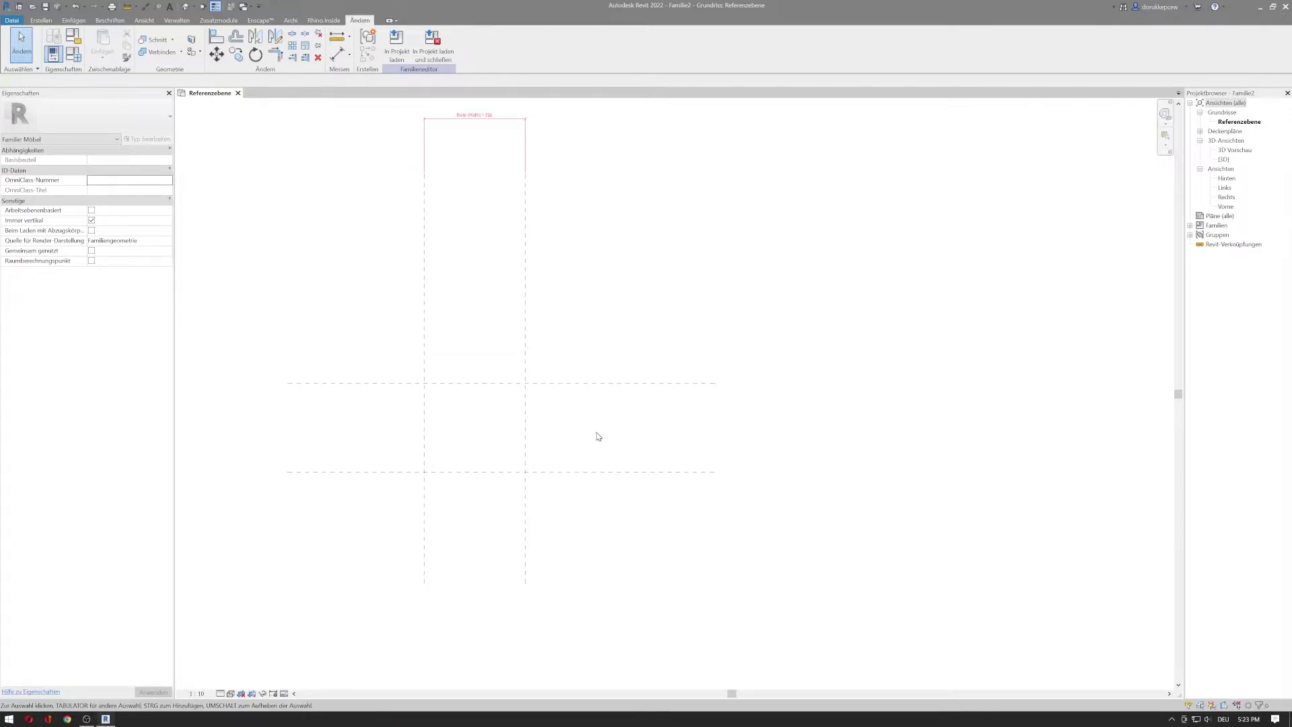
Add an aligned dimension between plane B and the horizontal centre plane, placed beyond the planes' right ends
{"action": "key", "text": "d"}
{"action": "key", "text": "i"}
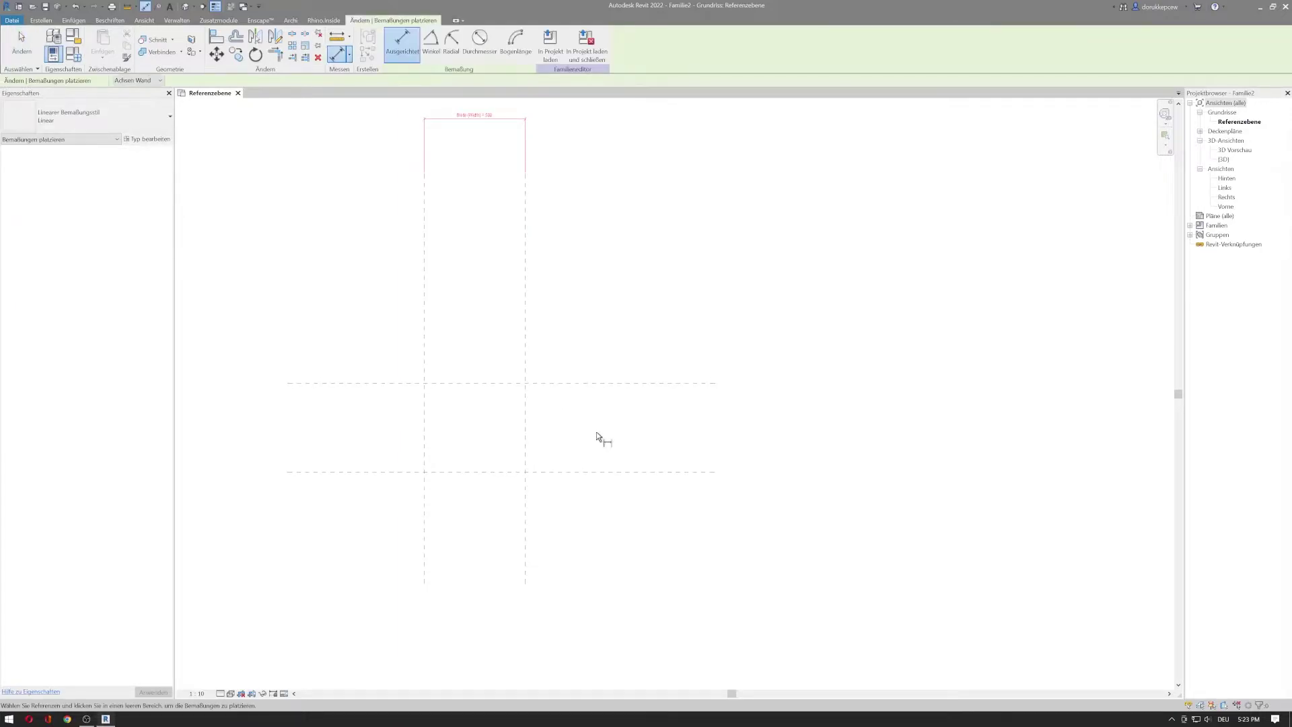
{"action": "left_click", "coordinate": [649, 473]}
{"action": "left_click", "coordinate": [696, 382]}
{"action": "left_click", "coordinate": [786, 381]}
Place a second aligned dimension between plane B and the horizontal centre plane, closer to their ends, and delete it again
{"action": "scroll", "coordinate": [801, 474], "scroll_direction": "up", "scroll_amount": 4}
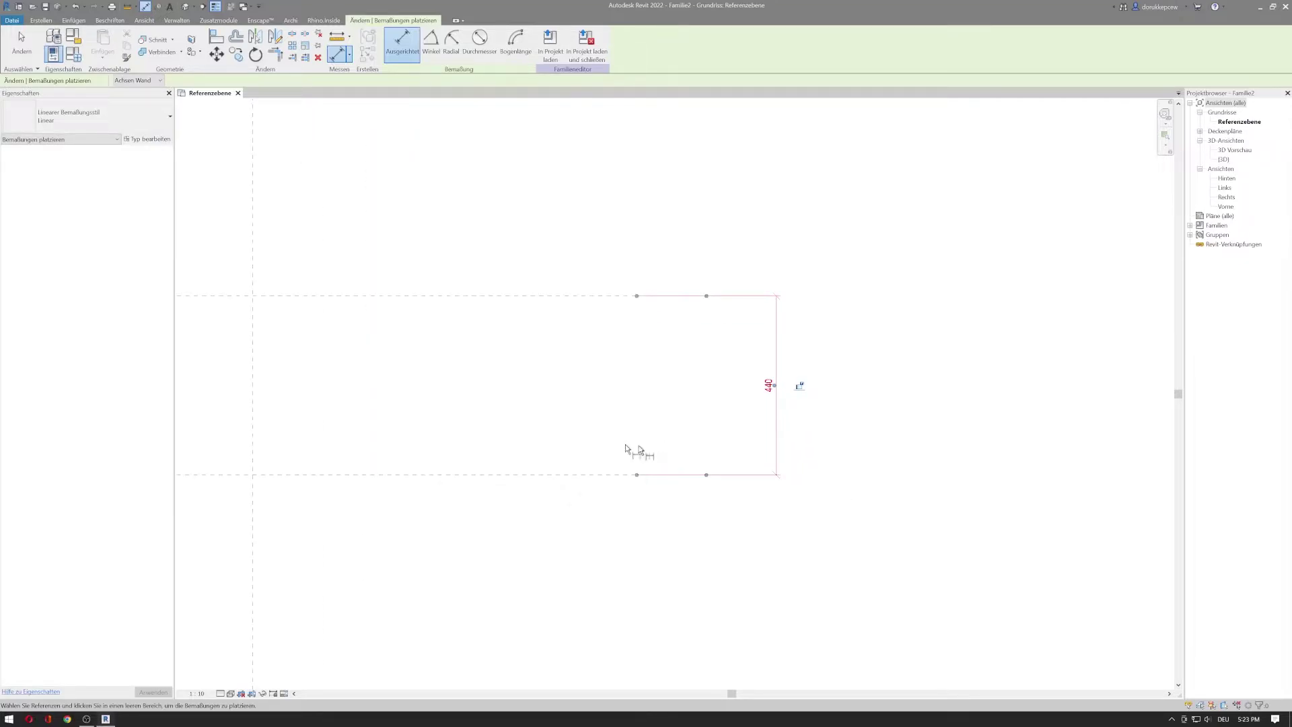
{"action": "left_click", "coordinate": [564, 478]}
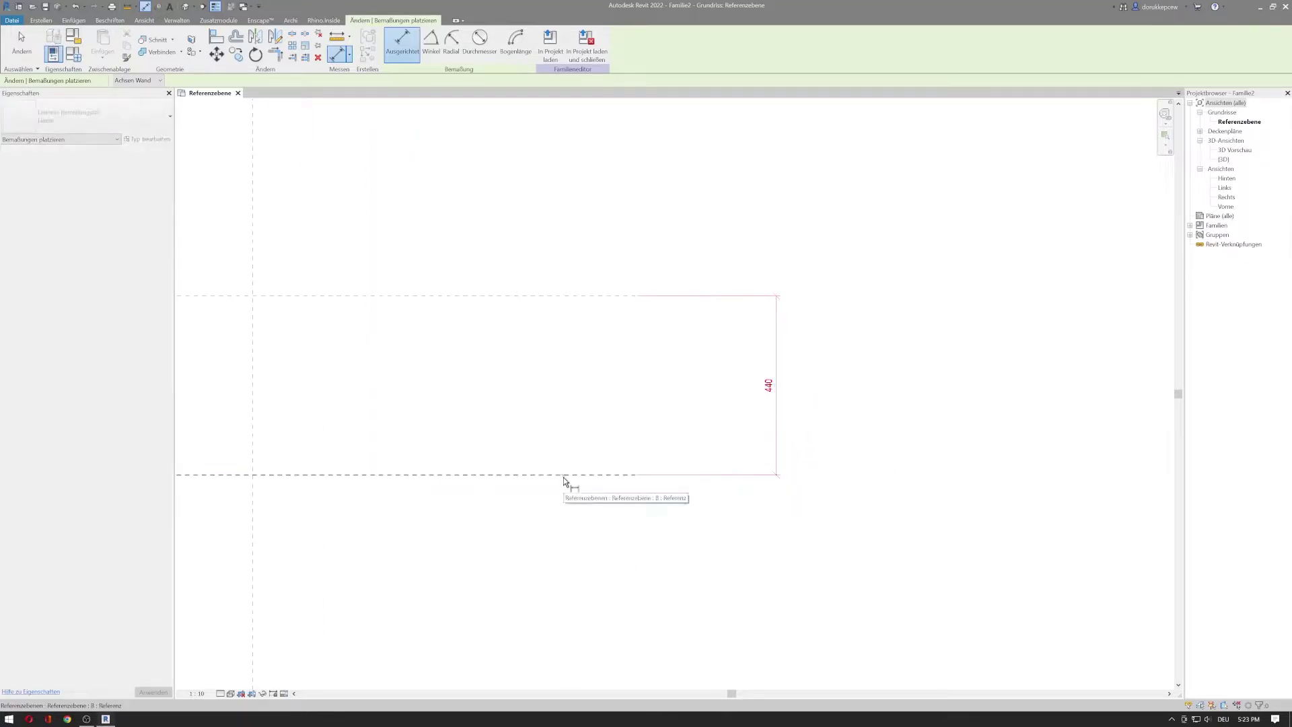
{"action": "left_click", "coordinate": [563, 297]}
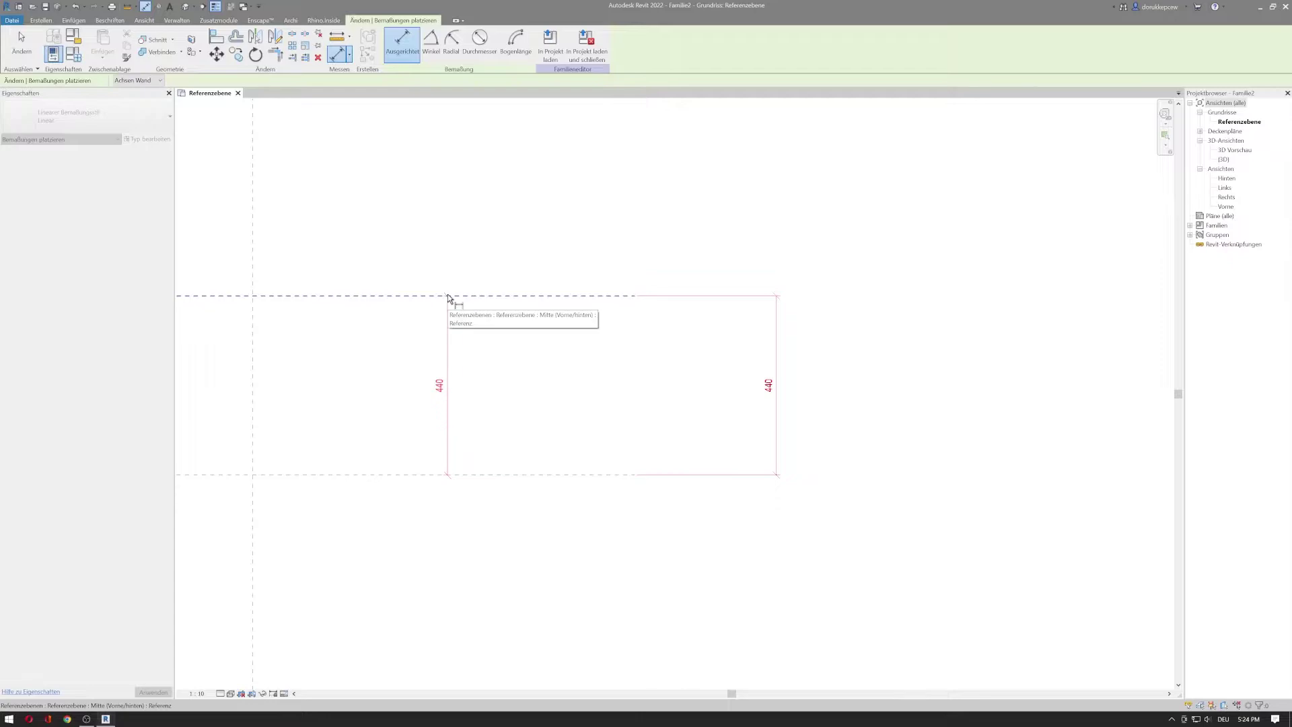
{"action": "left_click", "coordinate": [662, 177]}
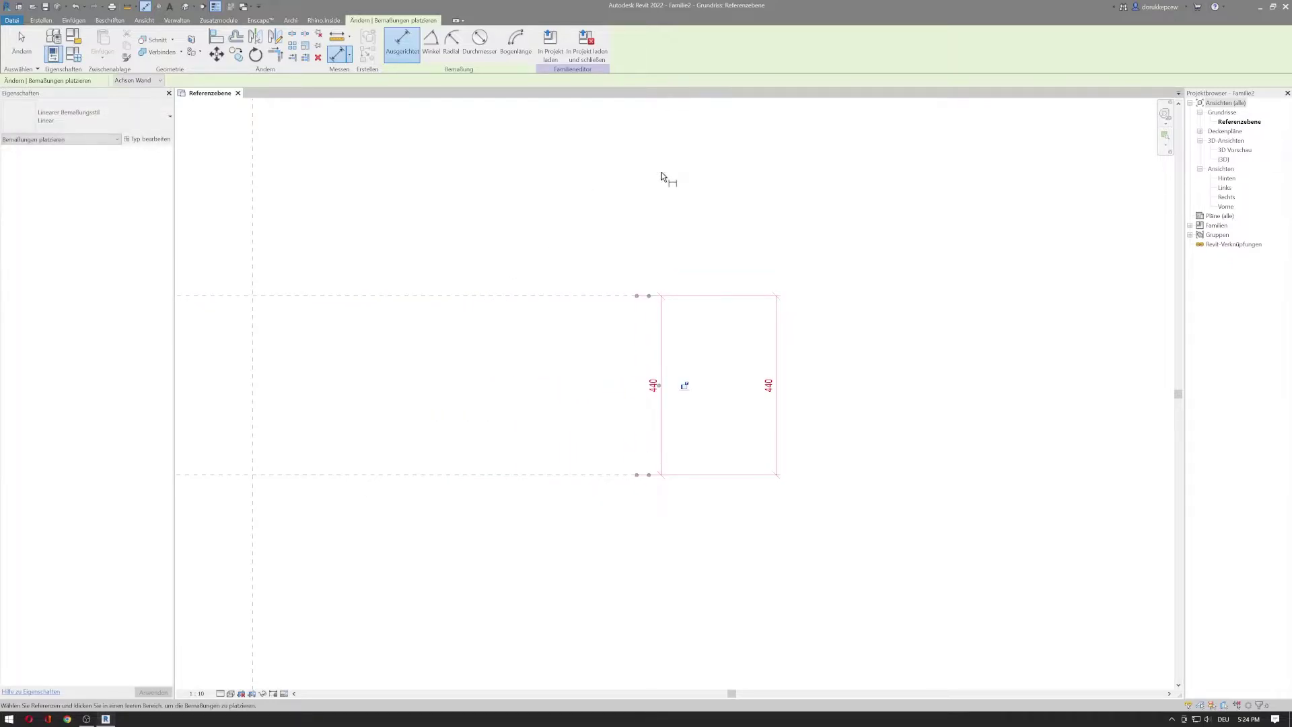
{"action": "key", "text": "Escape"}
{"action": "key", "text": "Escape"}
{"action": "left_click", "coordinate": [665, 346]}
{"action": "key", "text": "Delete"}
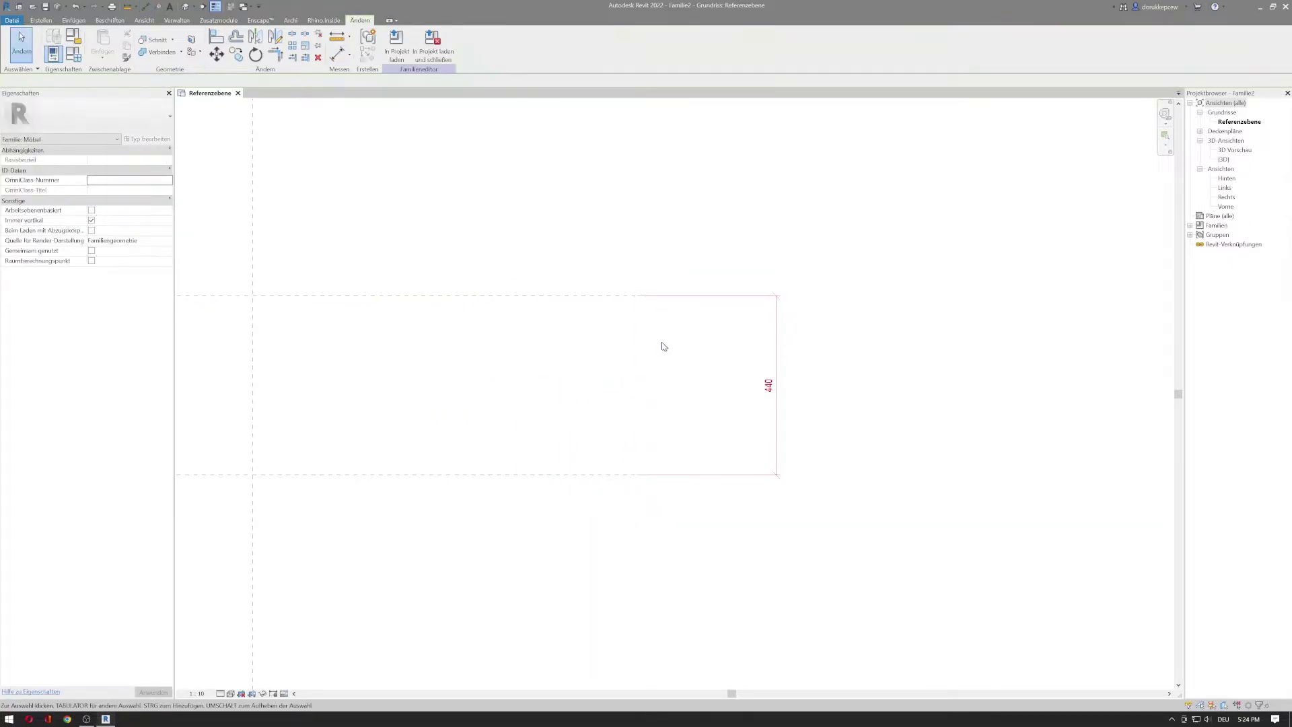
Label the vertical dimension with a new type-based family parameter named Tiefe (Depth), grouped under Bemaßungen
{"action": "left_click", "coordinate": [764, 302]}
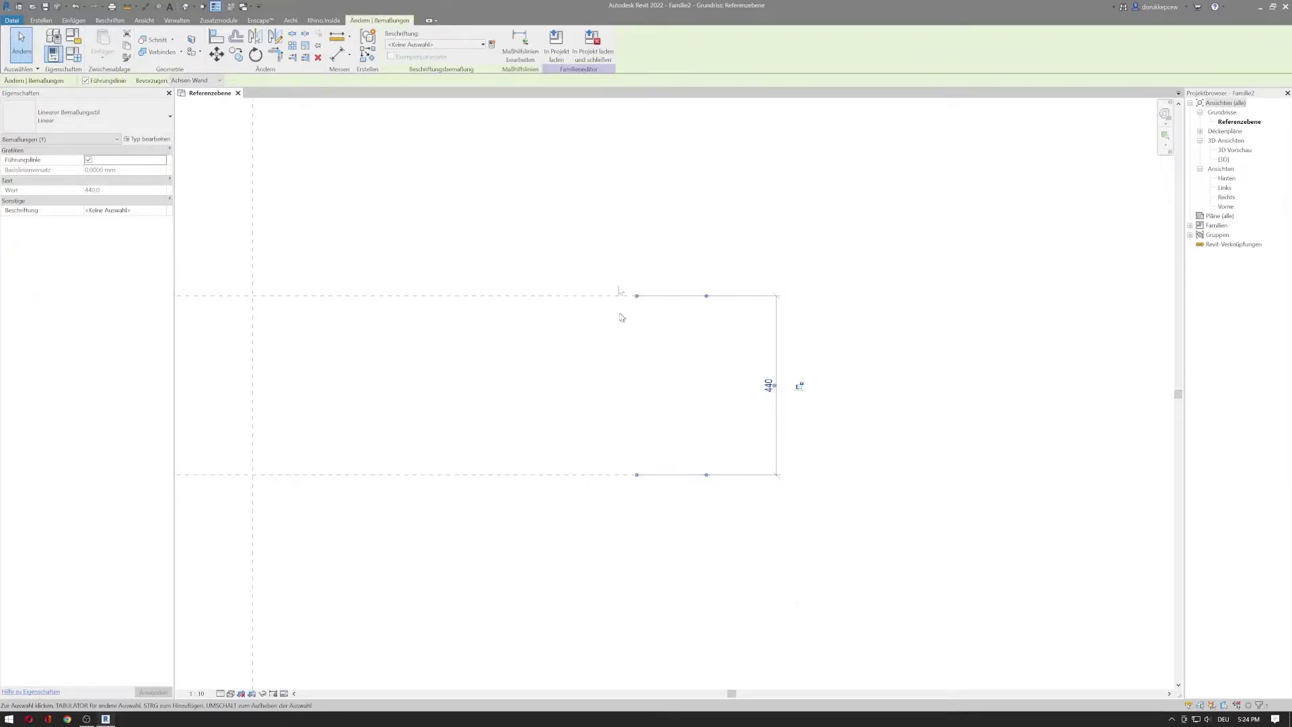
{"action": "left_click", "coordinate": [484, 46]}
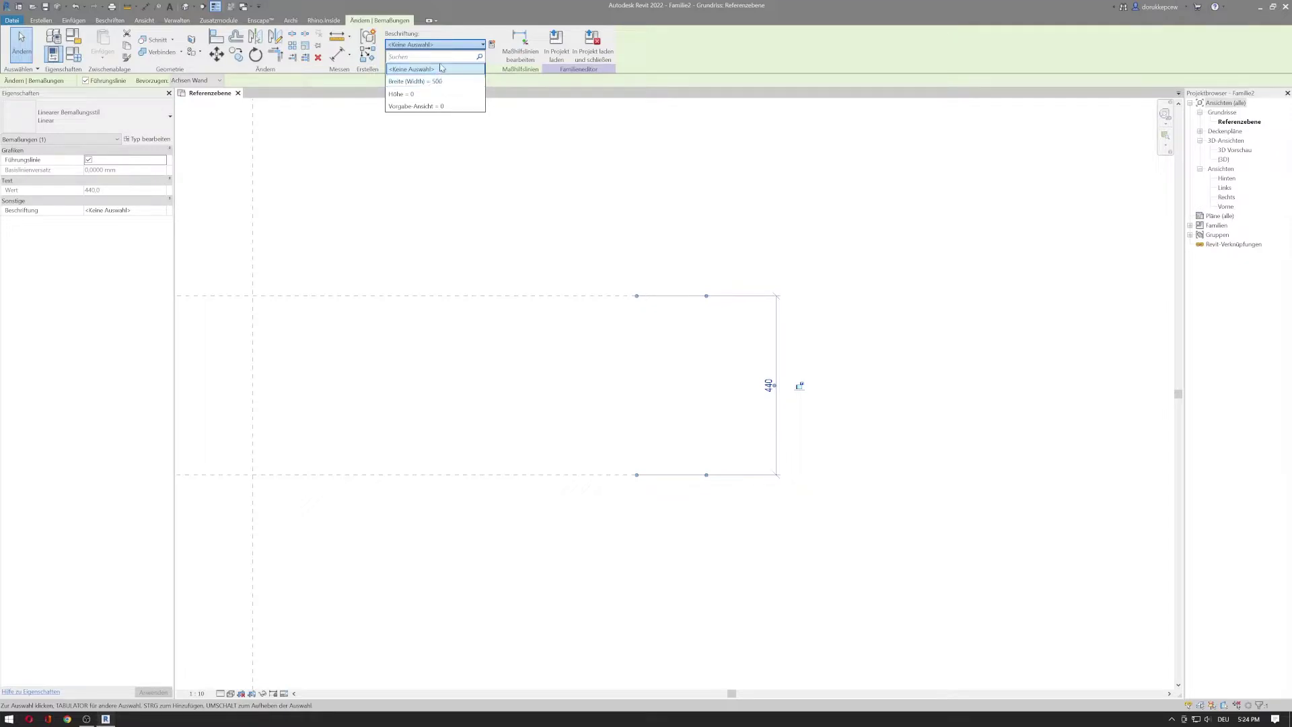
{"action": "left_click", "coordinate": [442, 46]}
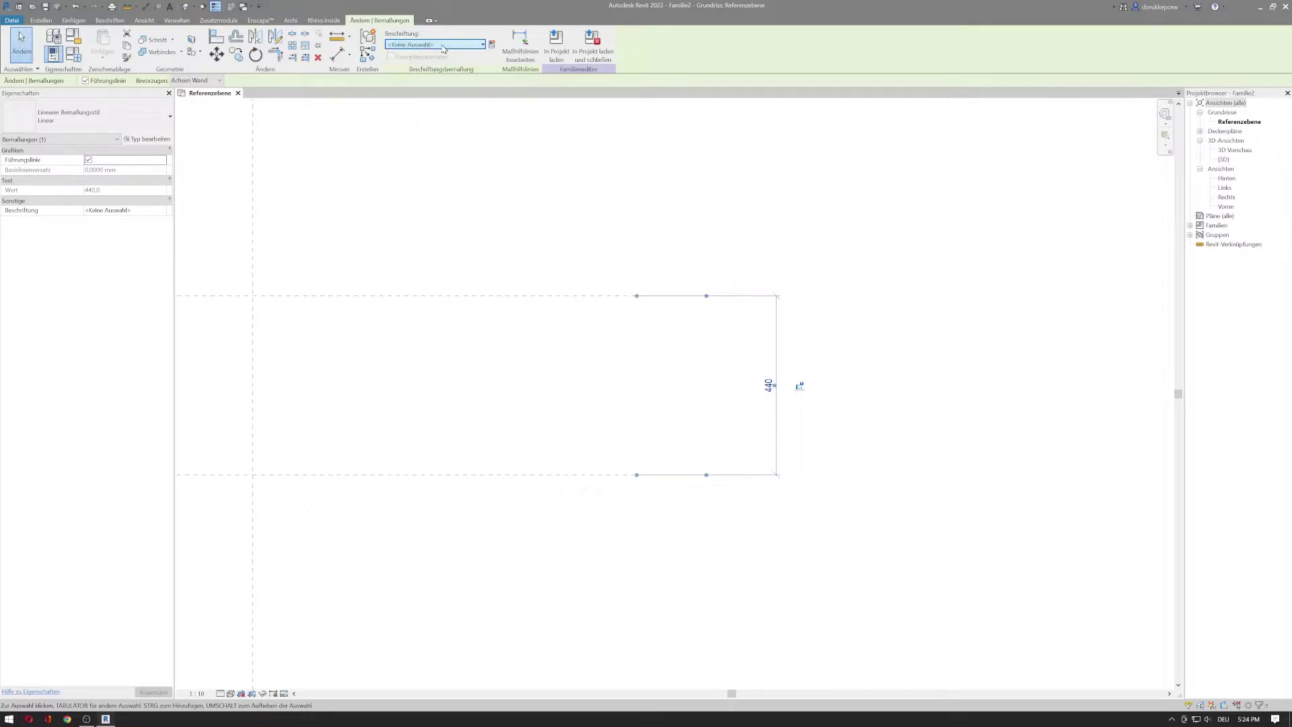
{"action": "left_click", "coordinate": [492, 44]}
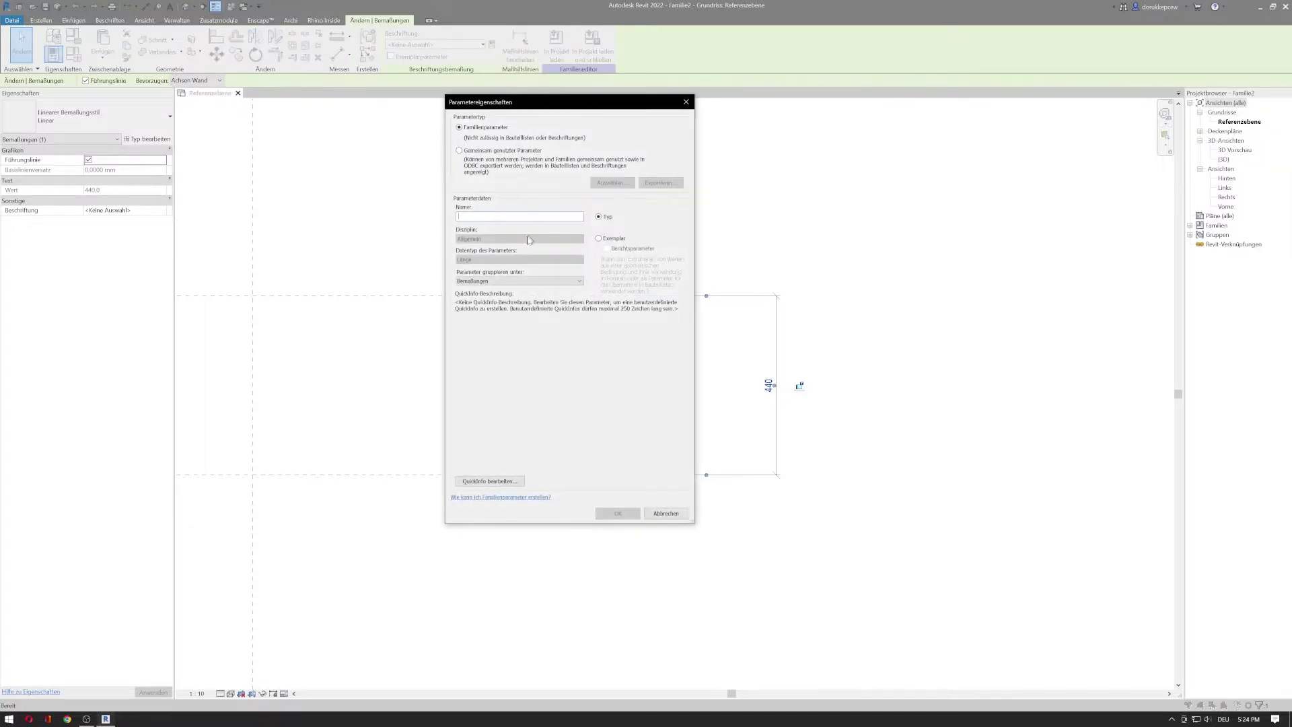
{"action": "type", "text": "Tiefe (Depth"}
{"action": "left_click", "coordinate": [616, 513]}
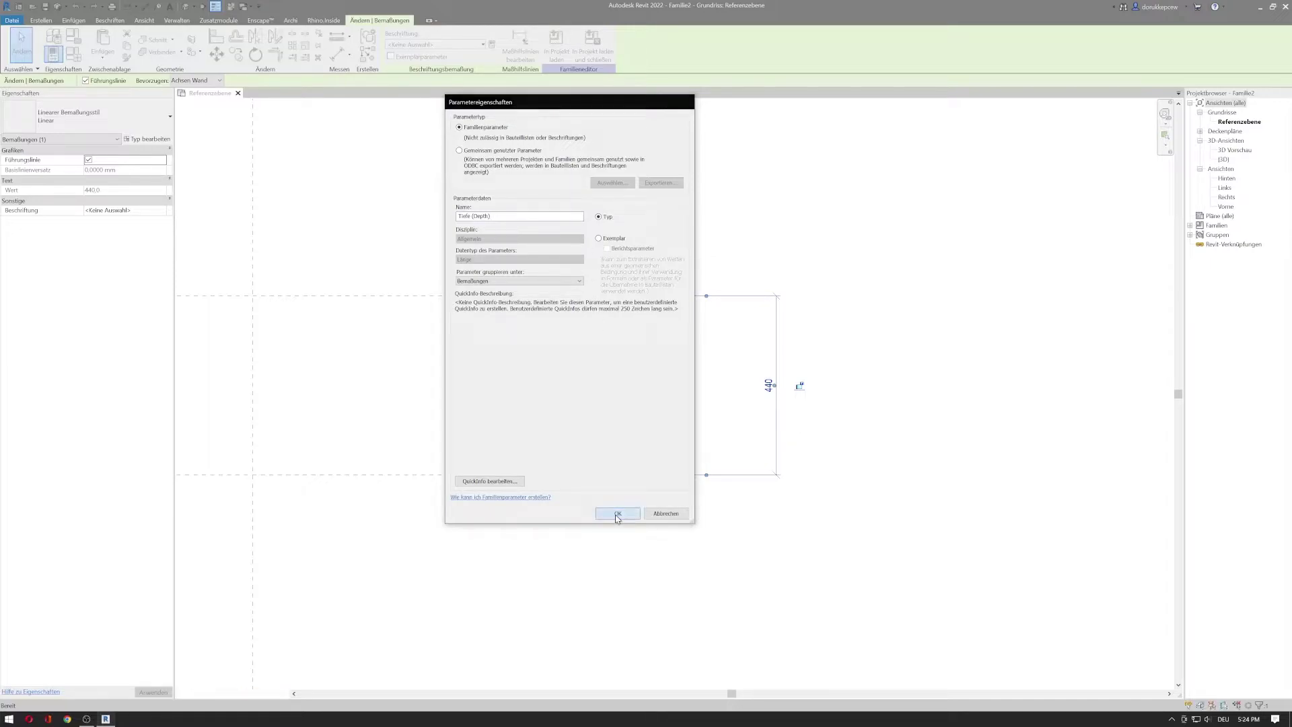
Create the Tiefe (Depth) parameter with the entered properties on the vertical dimension
{"action": "left_click", "coordinate": [617, 519]}
{"action": "scroll", "coordinate": [504, 457], "scroll_direction": "down", "scroll_amount": 1}
{"action": "middle_click_drag", "start_coordinate": [382, 396], "coordinate": [619, 357]}
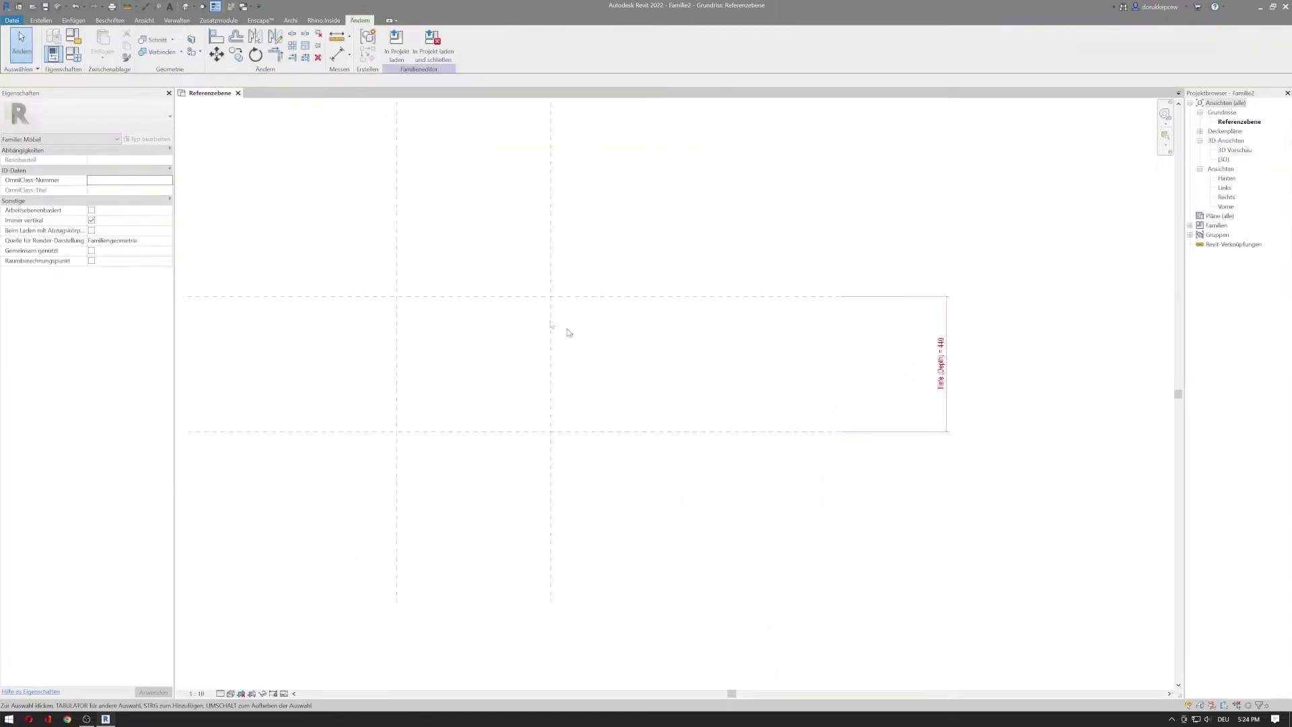
Move the Tiefe (Depth) parameter up to first place in the Bemaßungen group of the family types
{"action": "left_click", "coordinate": [74, 54]}
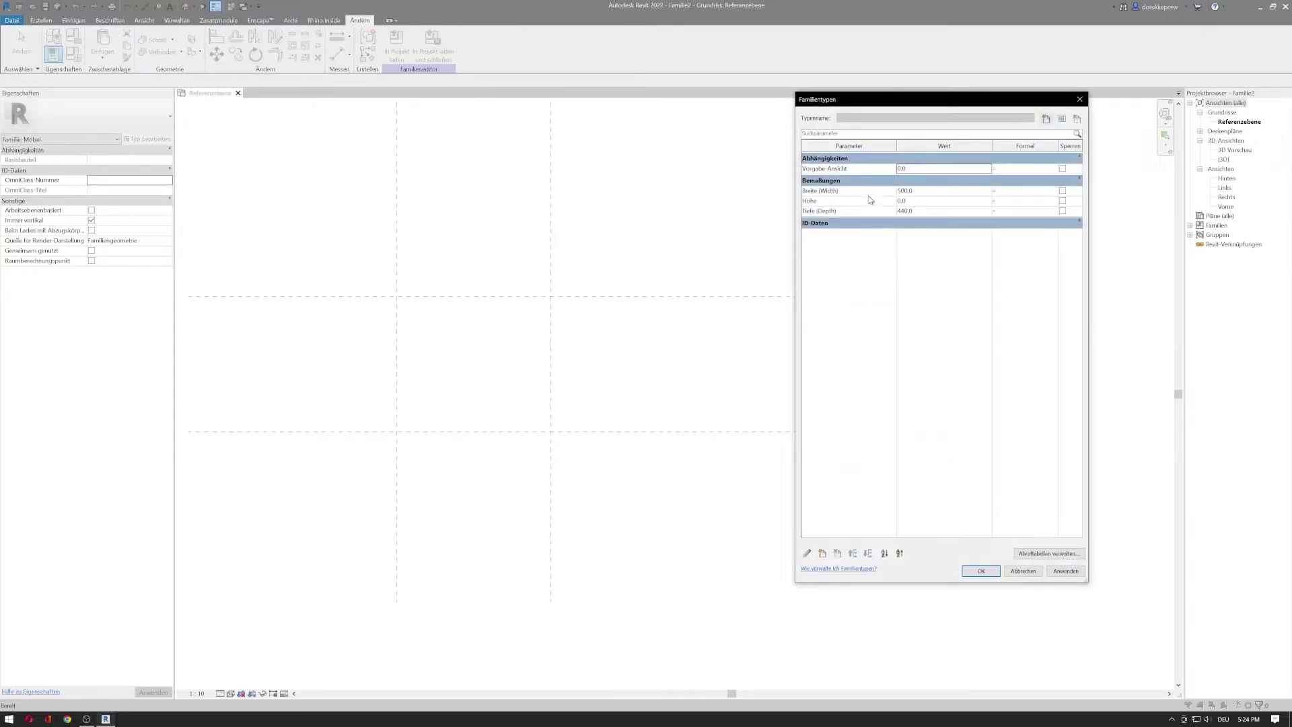
{"action": "left_click", "coordinate": [846, 212]}
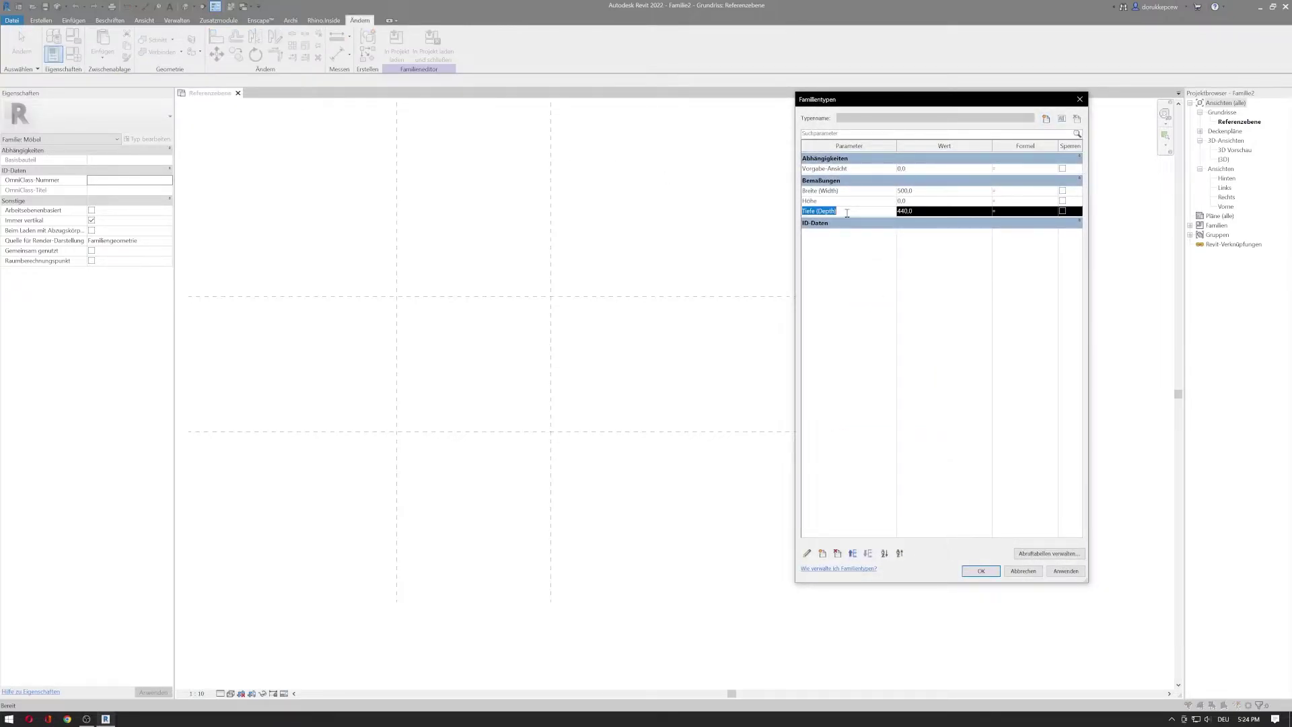
{"action": "left_click", "coordinate": [809, 201]}
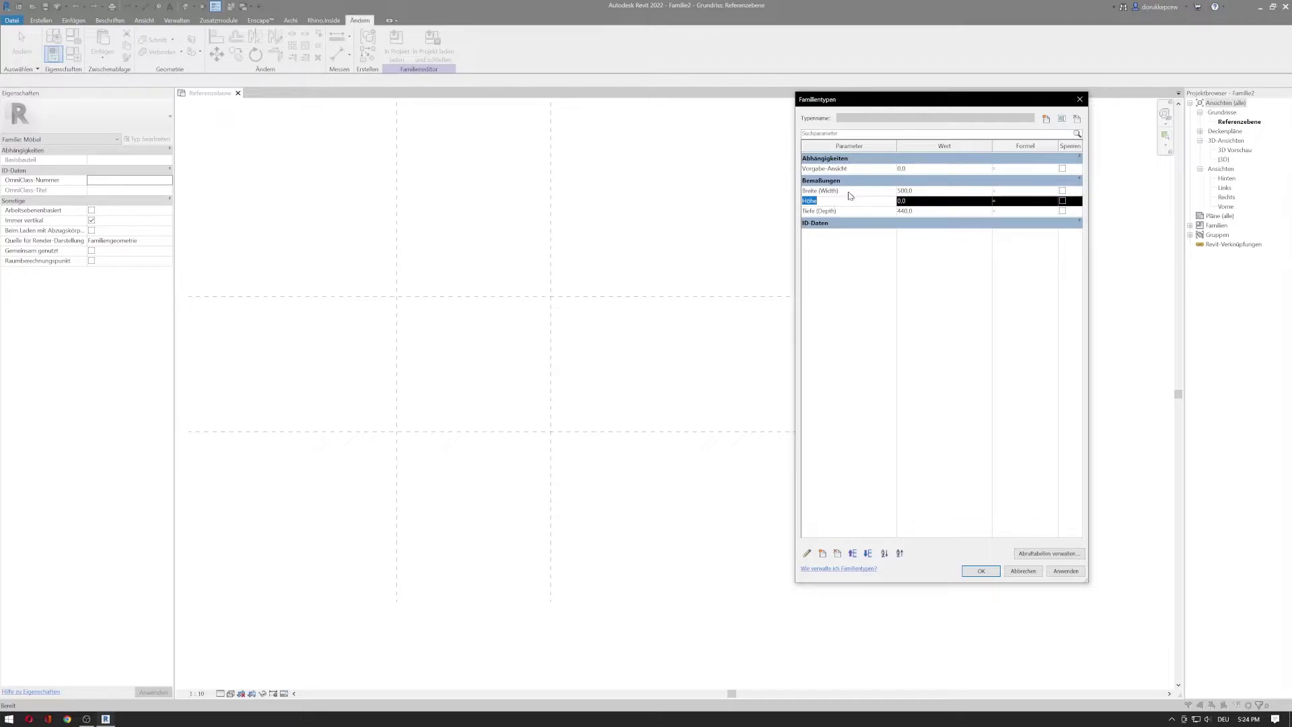
{"action": "left_click", "coordinate": [857, 192]}
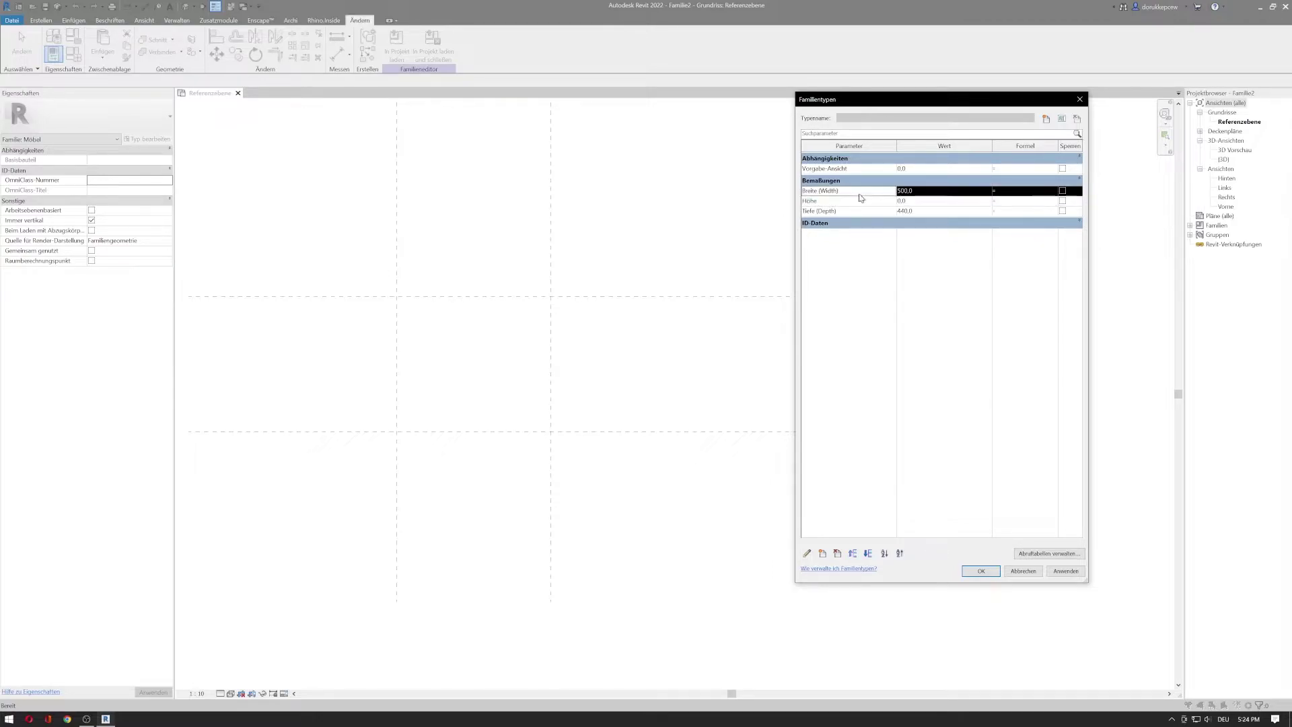
{"action": "left_click", "coordinate": [858, 211]}
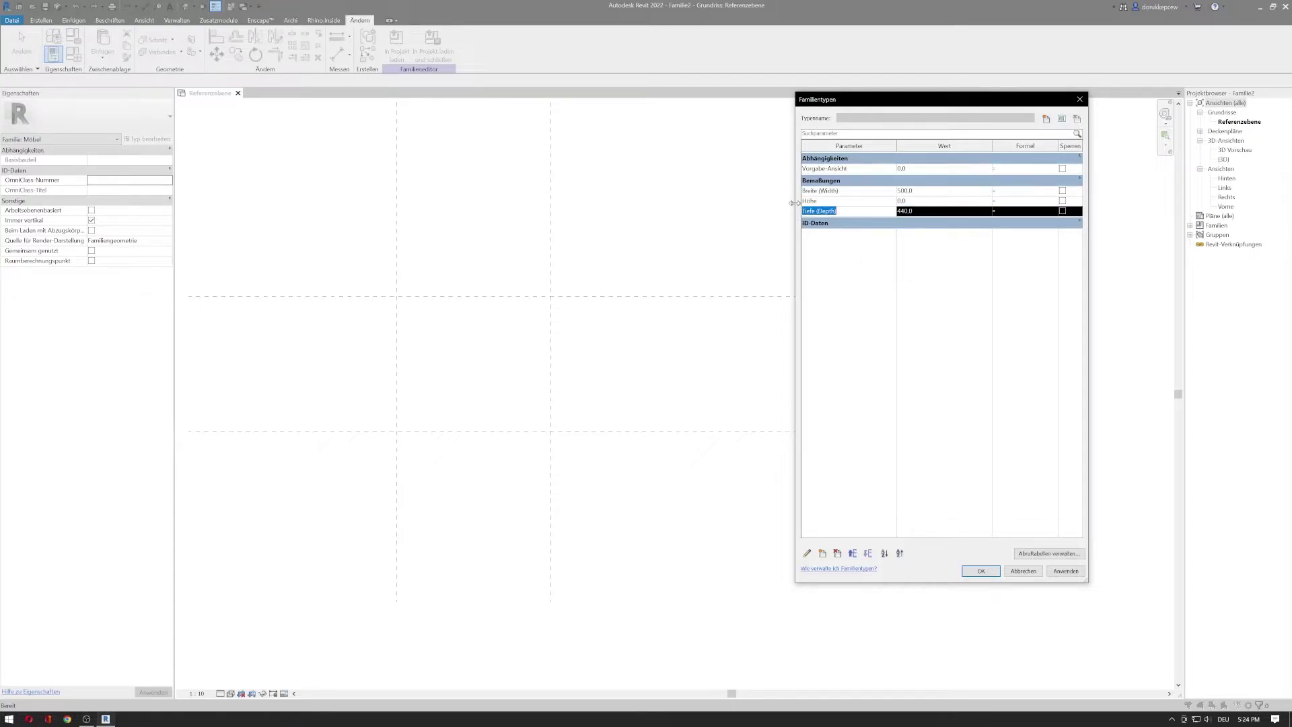
{"action": "left_click", "coordinate": [828, 193]}
{"action": "left_click", "coordinate": [854, 212]}
{"action": "left_click", "coordinate": [853, 554]}
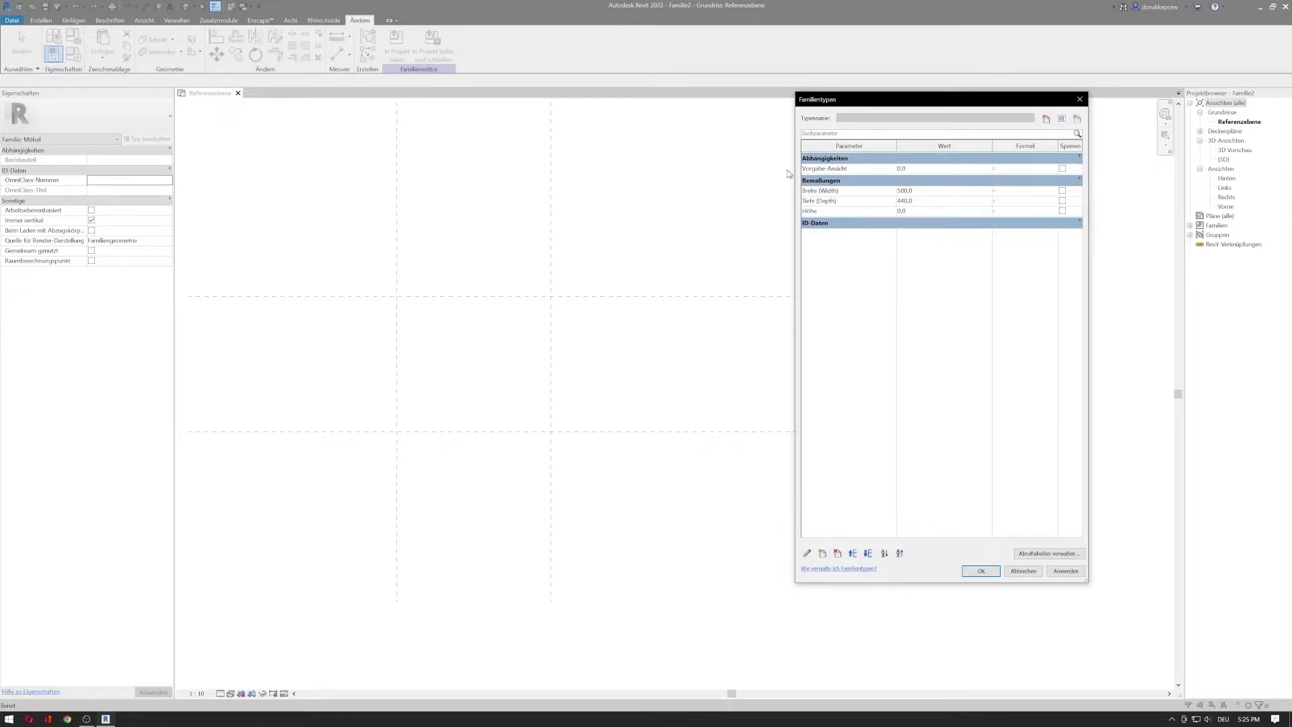
{"action": "left_click", "coordinate": [852, 554]}
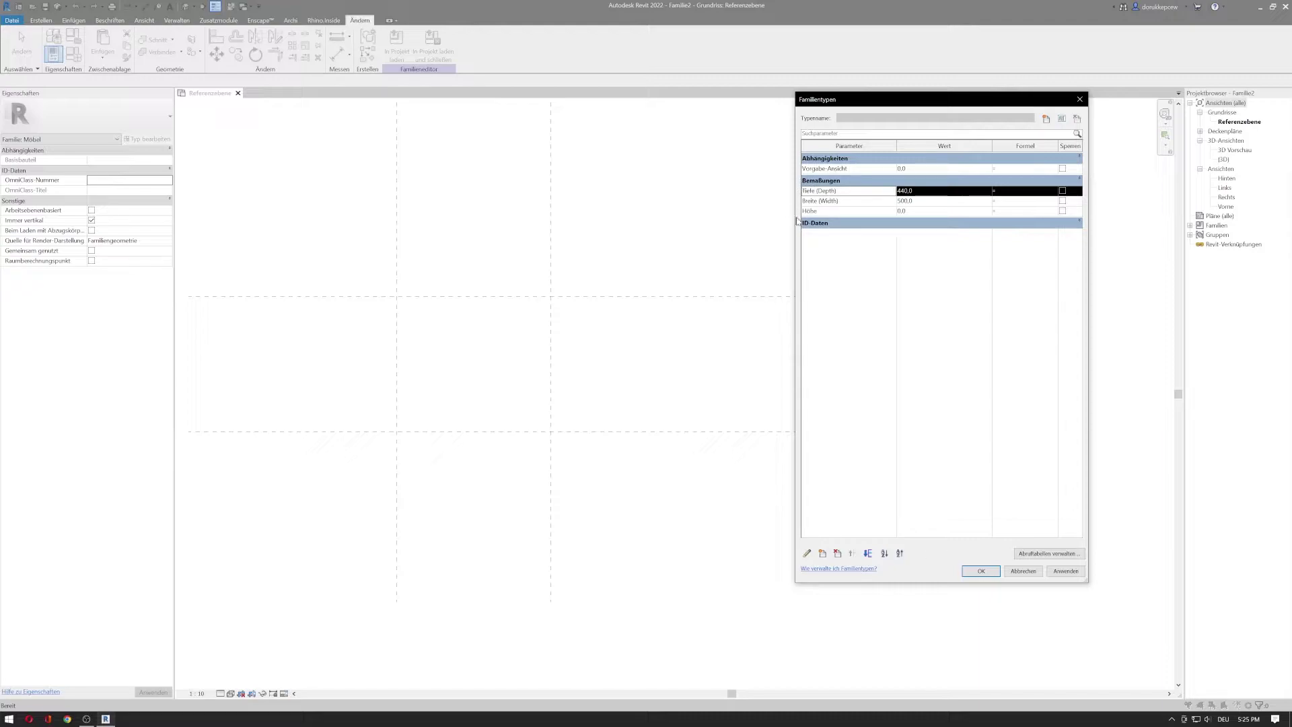
Regroup the Tiefe (Depth) parameter under Allgemein
{"action": "left_click", "coordinate": [831, 194]}
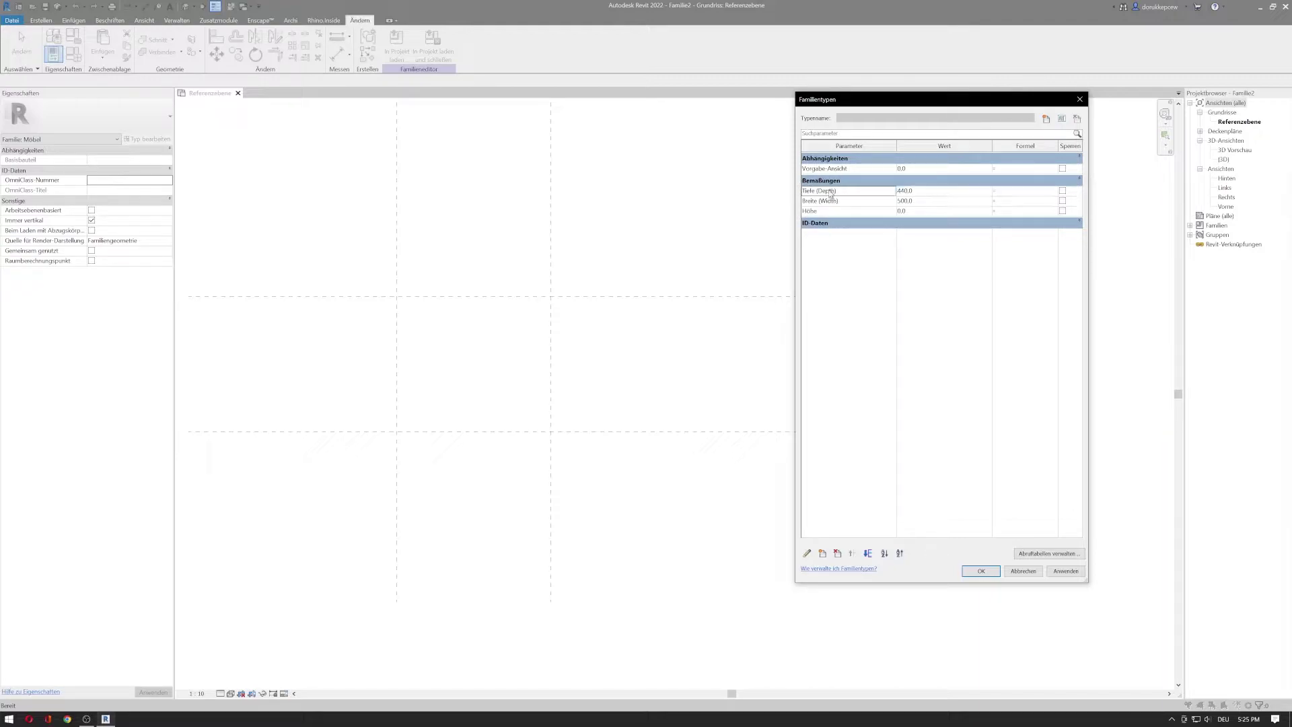
{"action": "left_click", "coordinate": [809, 553]}
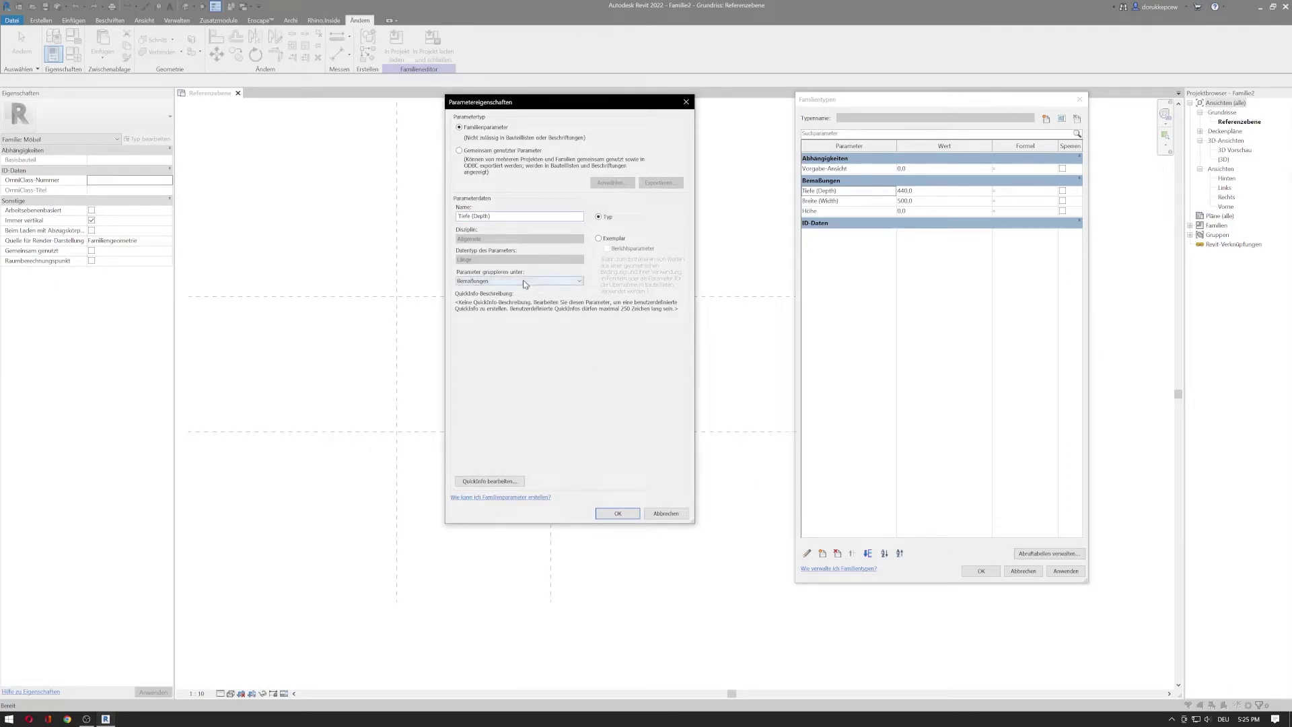
{"action": "left_click", "coordinate": [474, 282]}
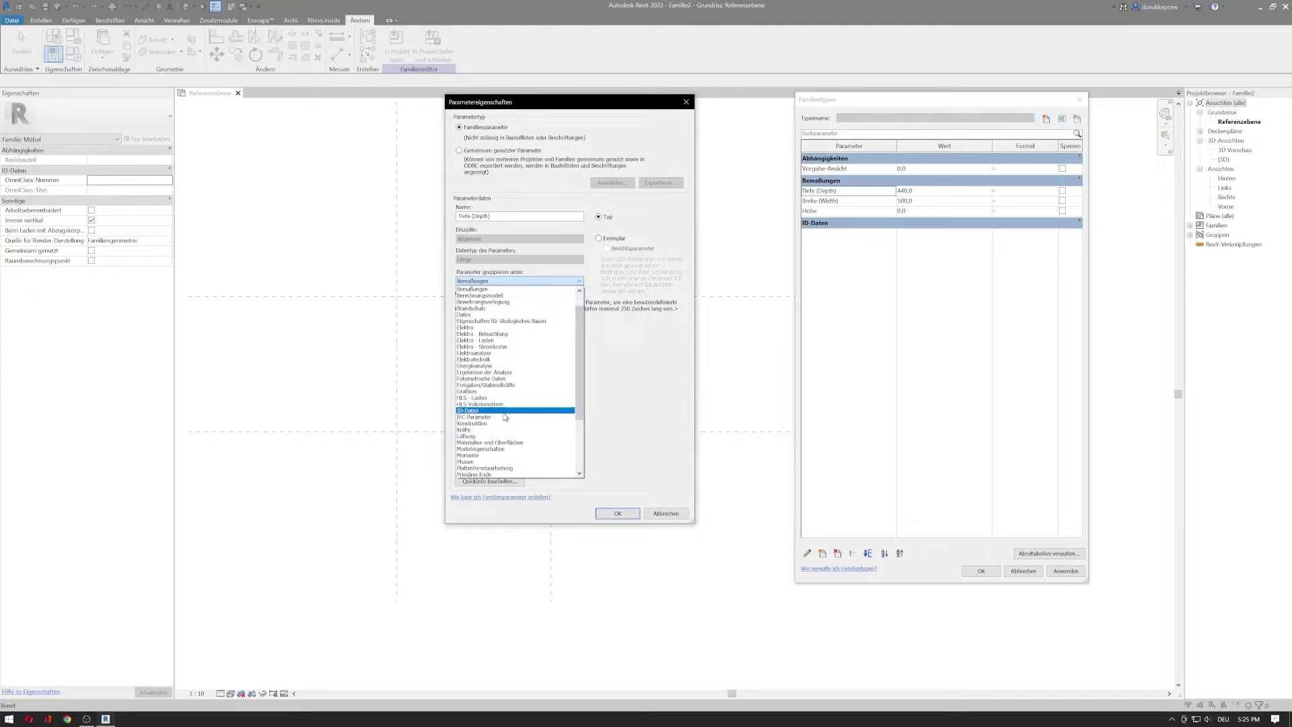
{"action": "scroll", "coordinate": [505, 417], "scroll_direction": "down", "scroll_amount": 4}
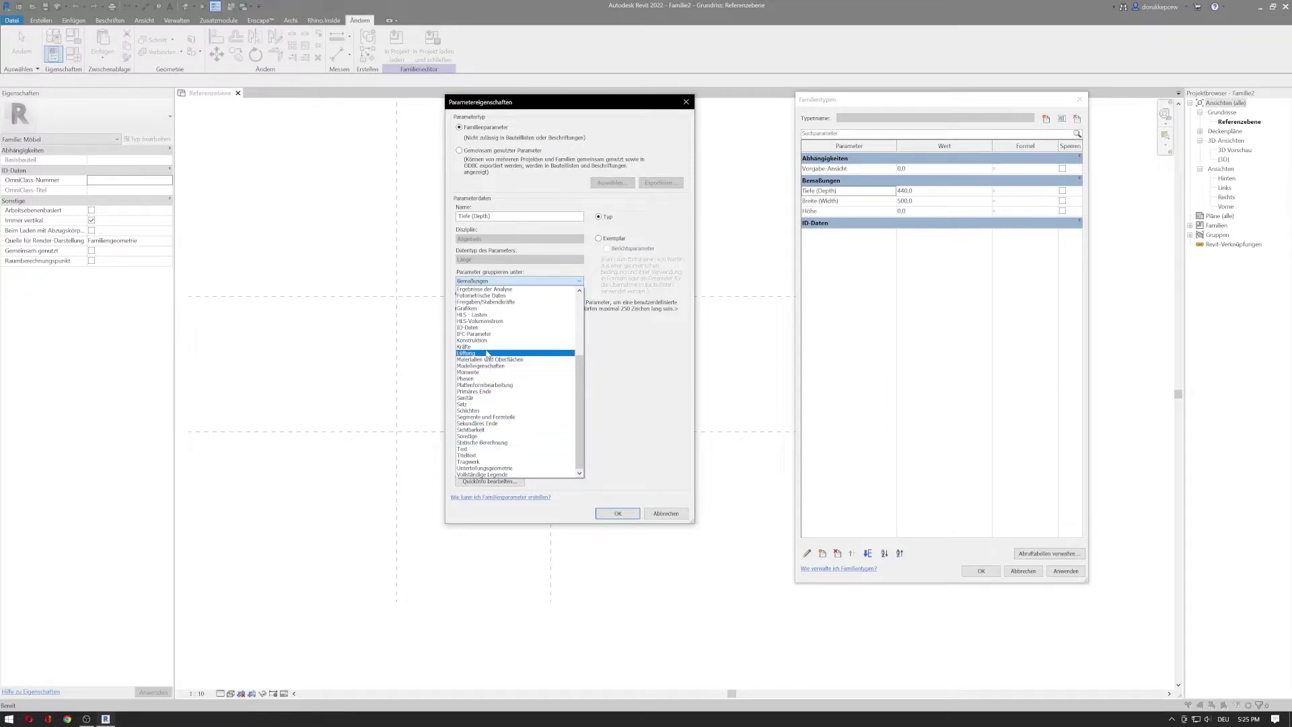
{"action": "scroll", "coordinate": [497, 384], "scroll_direction": "up", "scroll_amount": 5}
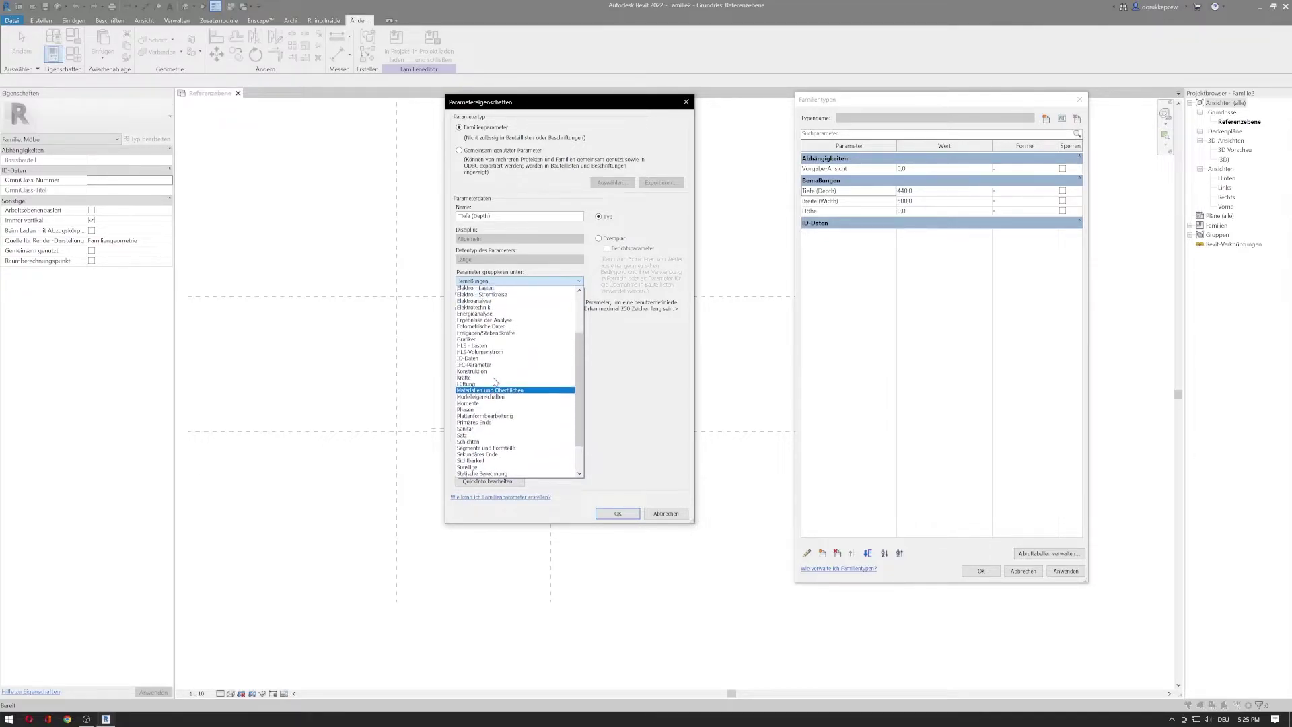
{"action": "left_click", "coordinate": [484, 295]}
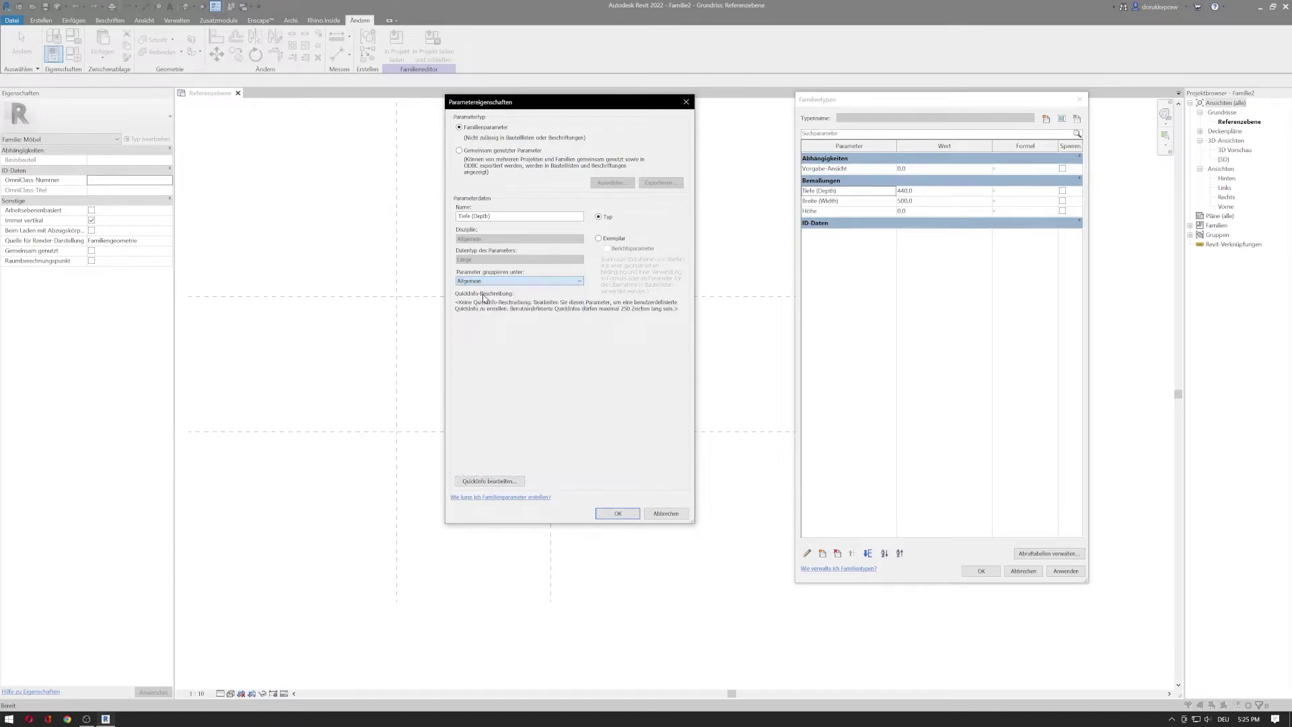
{"action": "left_click", "coordinate": [608, 514]}
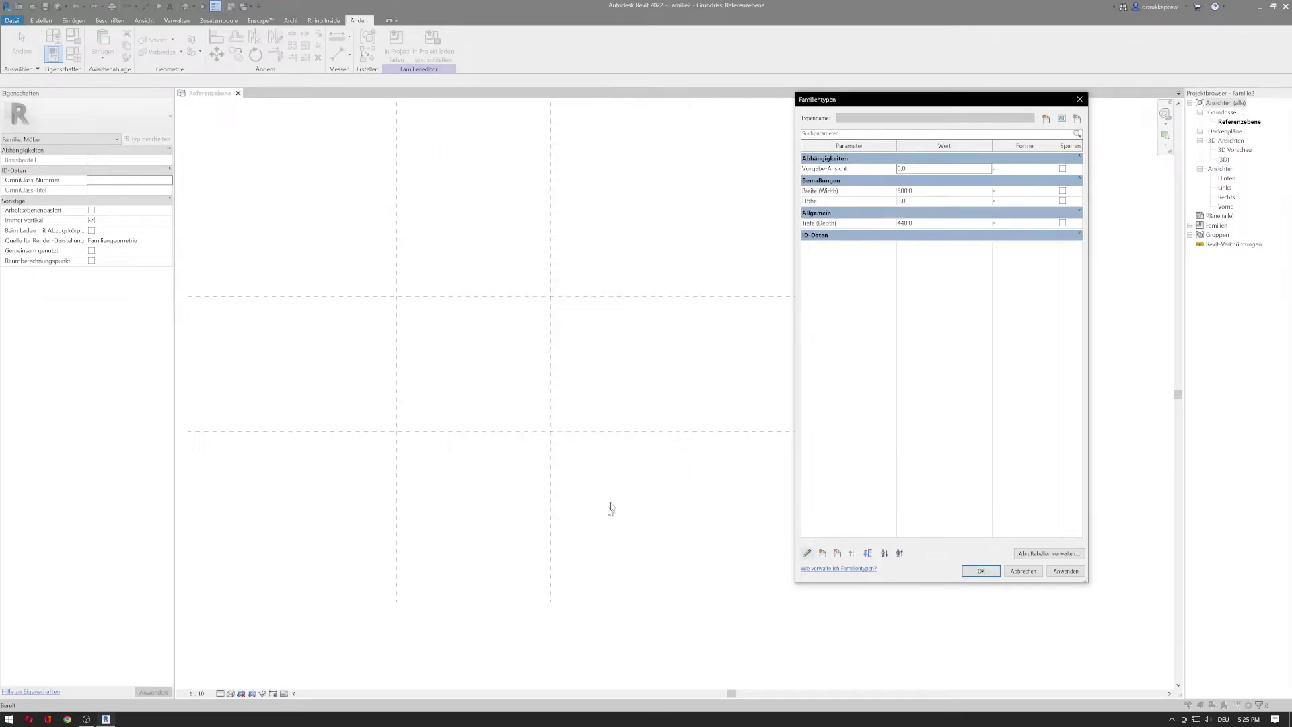
Regroup the Tiefe (Depth) parameter under Bemaßungen and apply the family type settings
{"action": "left_click", "coordinate": [858, 226]}
{"action": "left_click", "coordinate": [807, 553]}
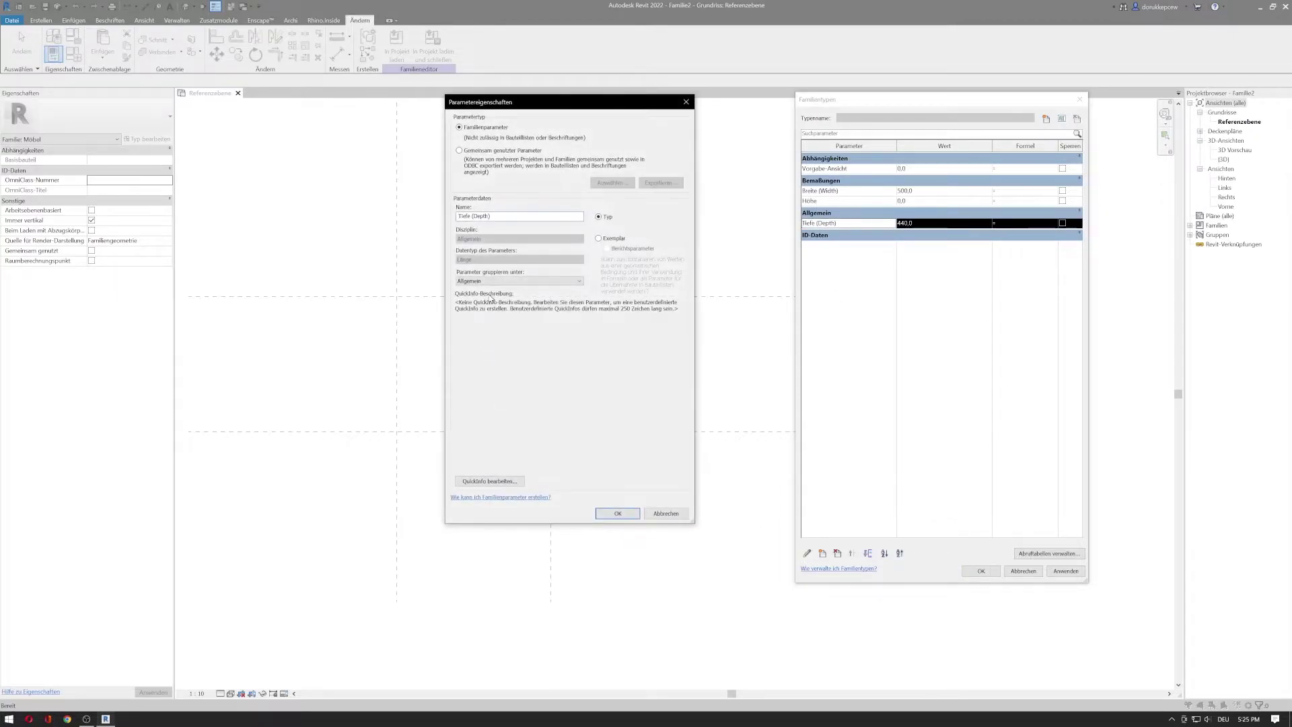
{"action": "left_click", "coordinate": [511, 281]}
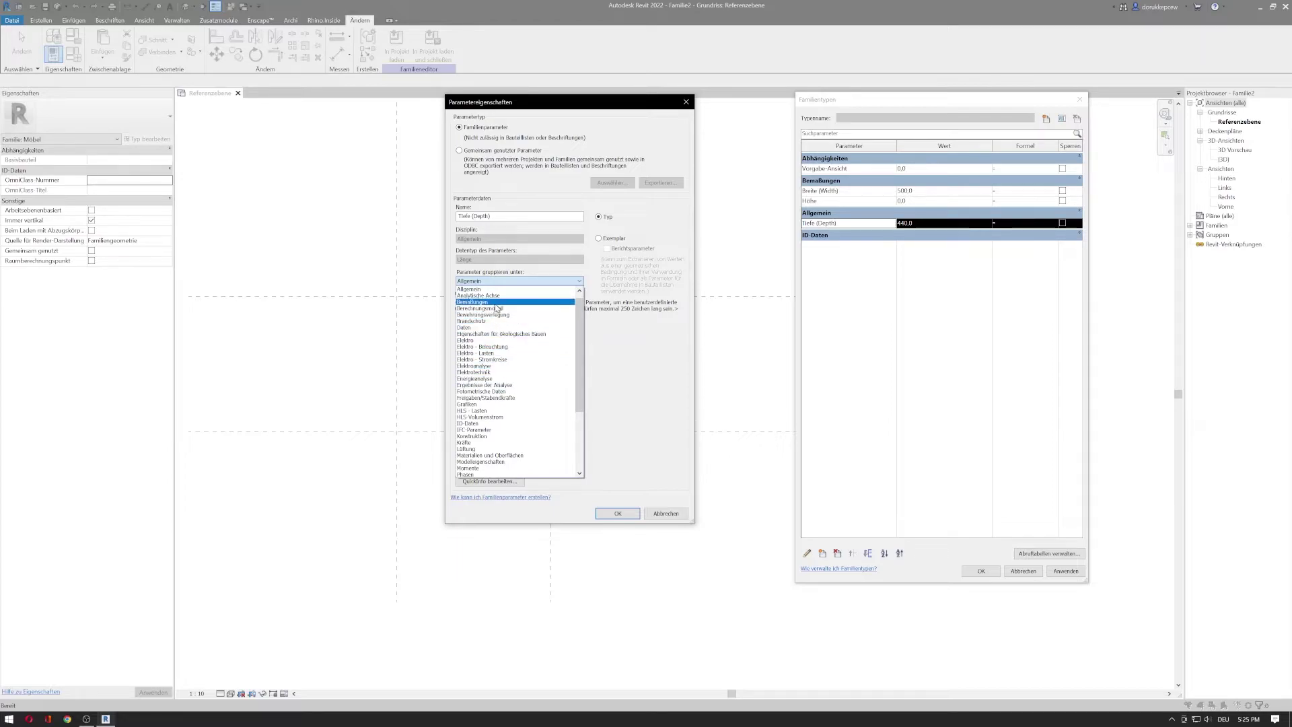
{"action": "left_click", "coordinate": [496, 303]}
{"action": "left_click", "coordinate": [616, 513]}
{"action": "left_click", "coordinate": [1065, 571]}
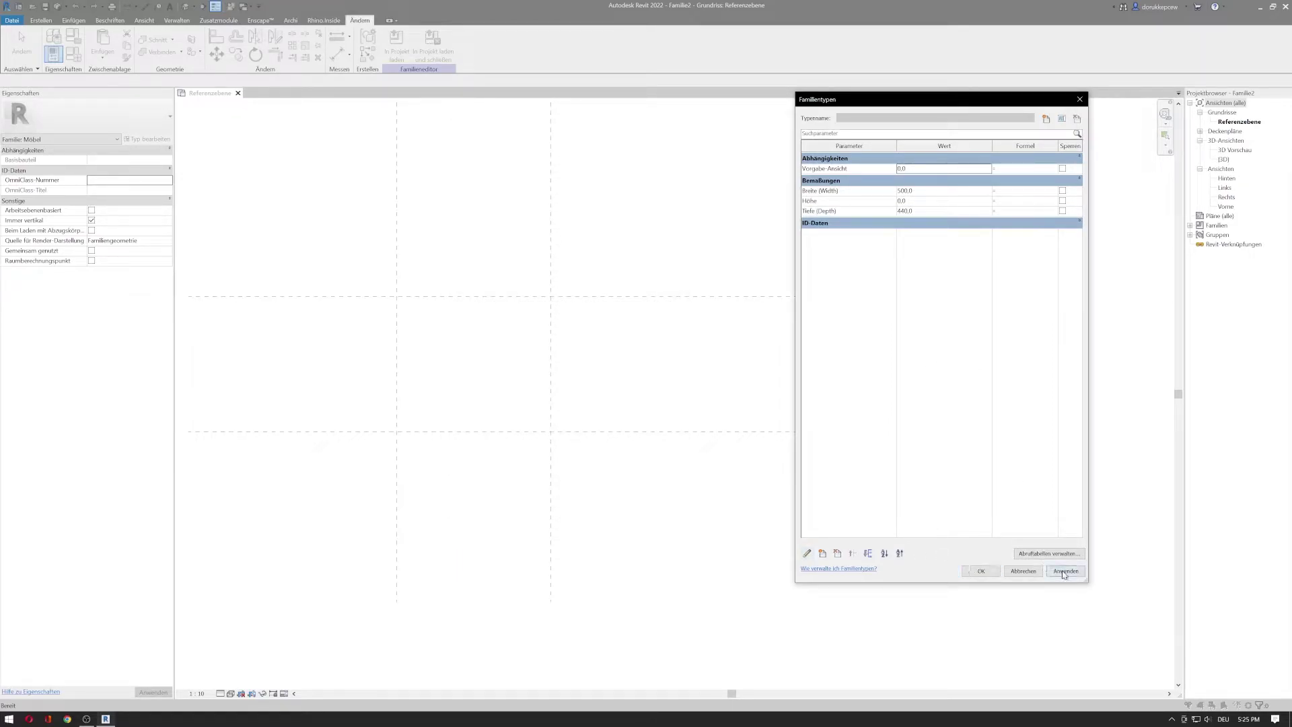
{"action": "left_click", "coordinate": [981, 571]}
Open the front elevation view Vorne
{"action": "scroll", "coordinate": [589, 324], "scroll_direction": "down", "scroll_amount": 2}
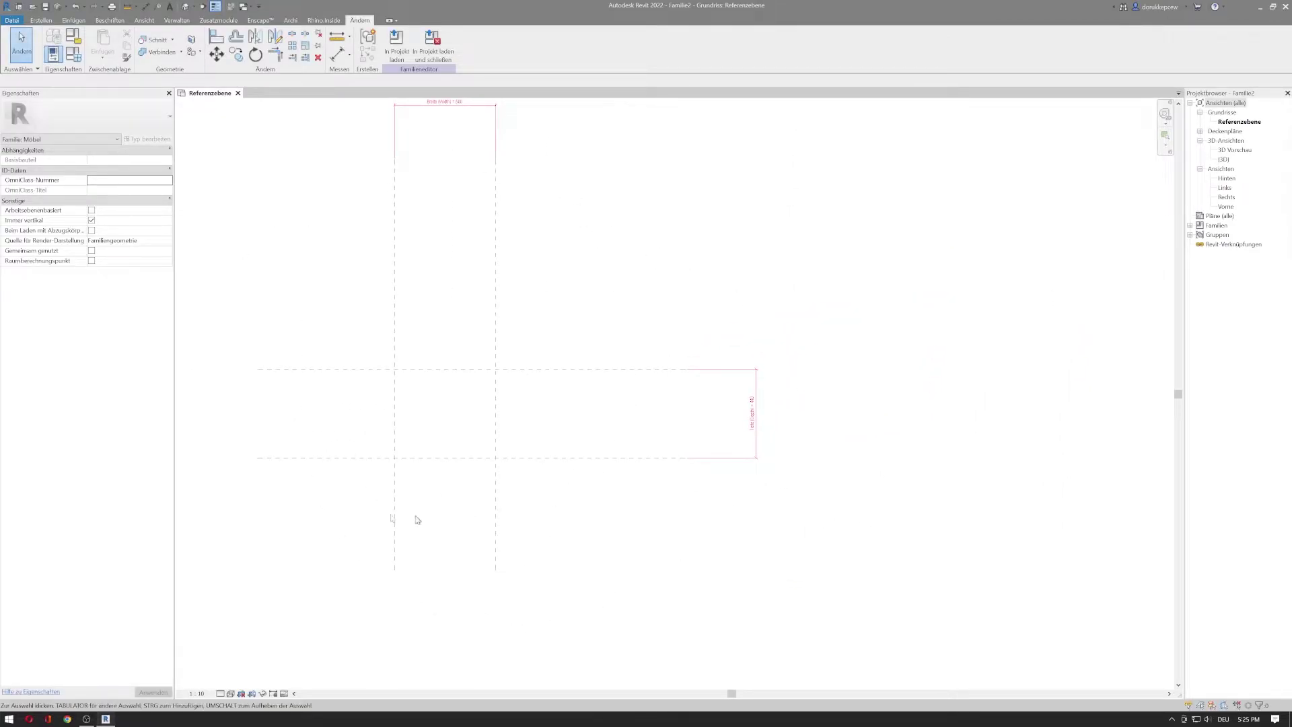
{"action": "scroll", "coordinate": [506, 383], "scroll_direction": "up", "scroll_amount": 3}
{"action": "middle_click_drag", "start_coordinate": [429, 410], "coordinate": [476, 408]}
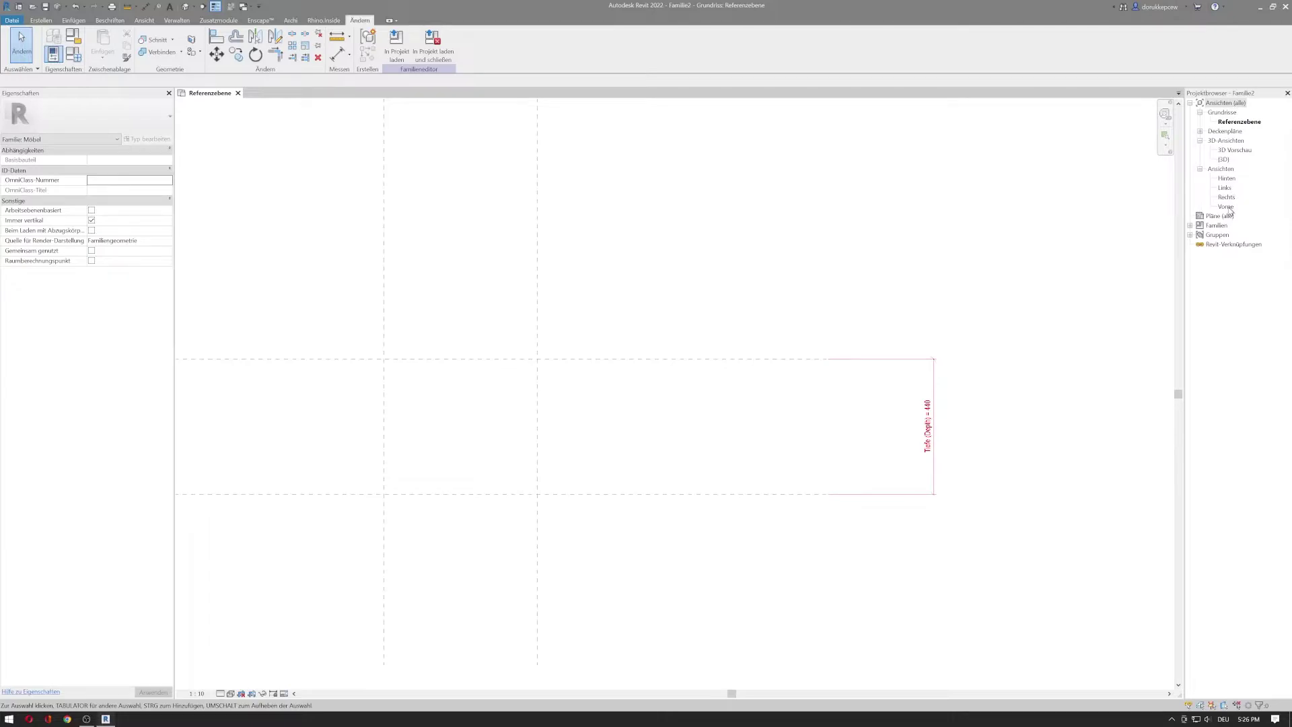
{"action": "double_click", "coordinate": [1225, 206]}
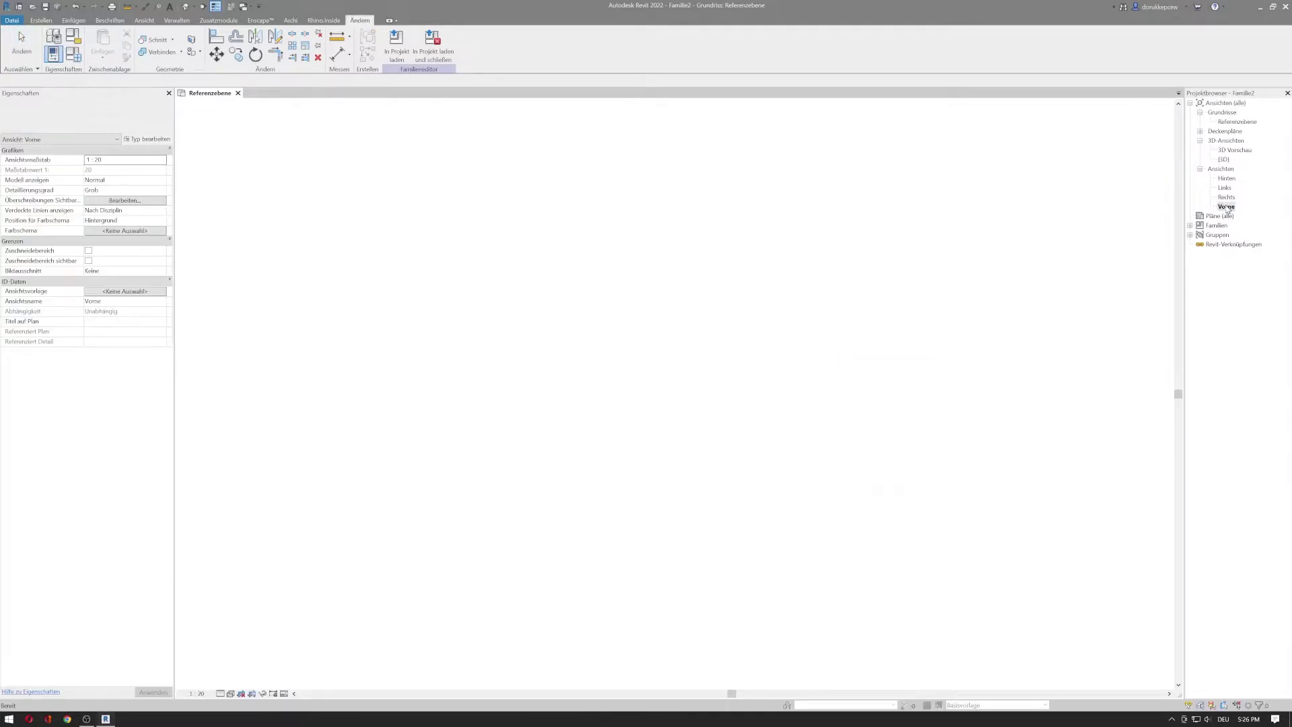
{"action": "middle_click_drag", "start_coordinate": [905, 347], "coordinate": [770, 279]}
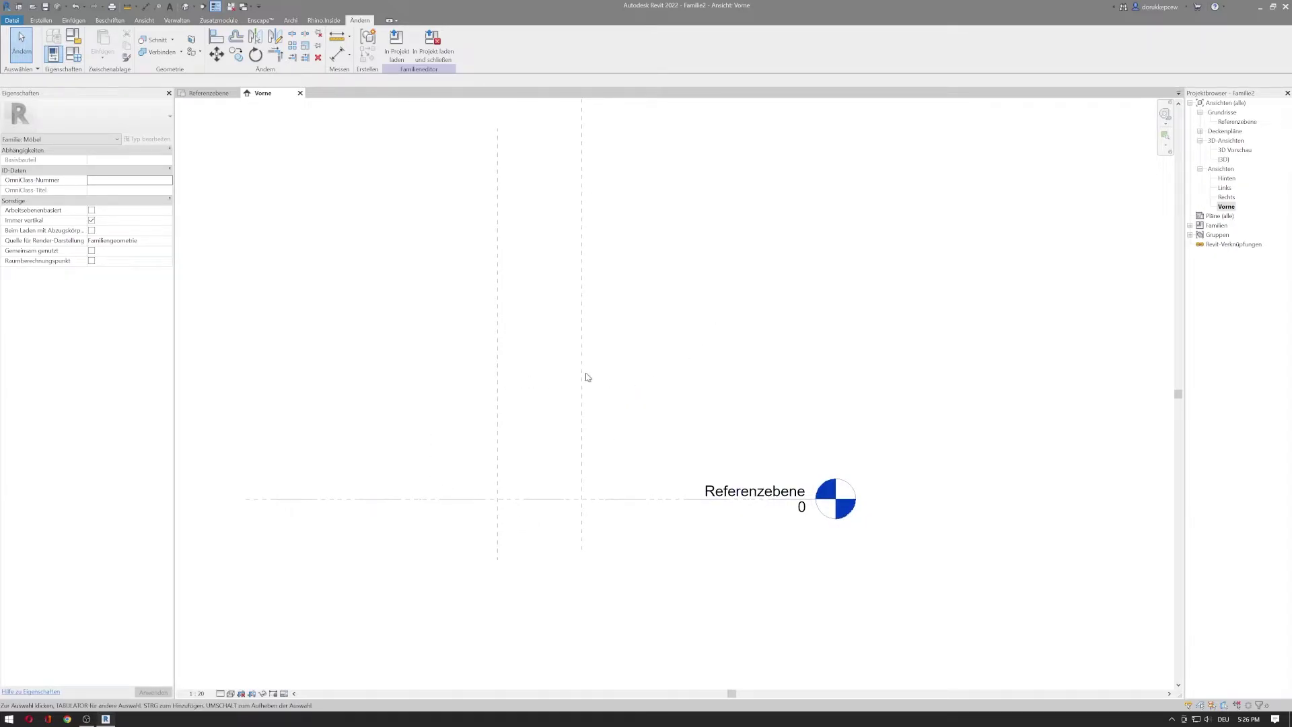
{"action": "middle_click_drag", "start_coordinate": [640, 343], "coordinate": [609, 382]}
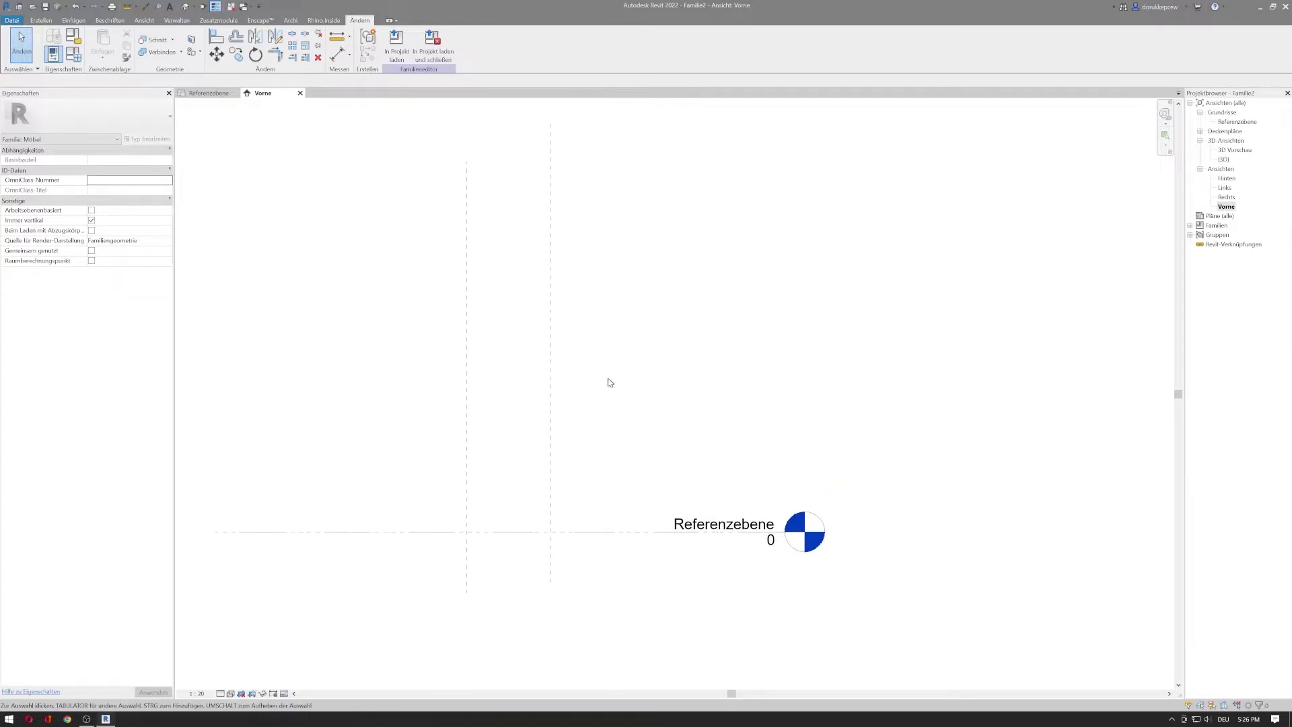
Draw a horizontal reference plane about 951 mm above the Referenzebene level, crossing both vertical planes
{"action": "left_click", "coordinate": [41, 20]}
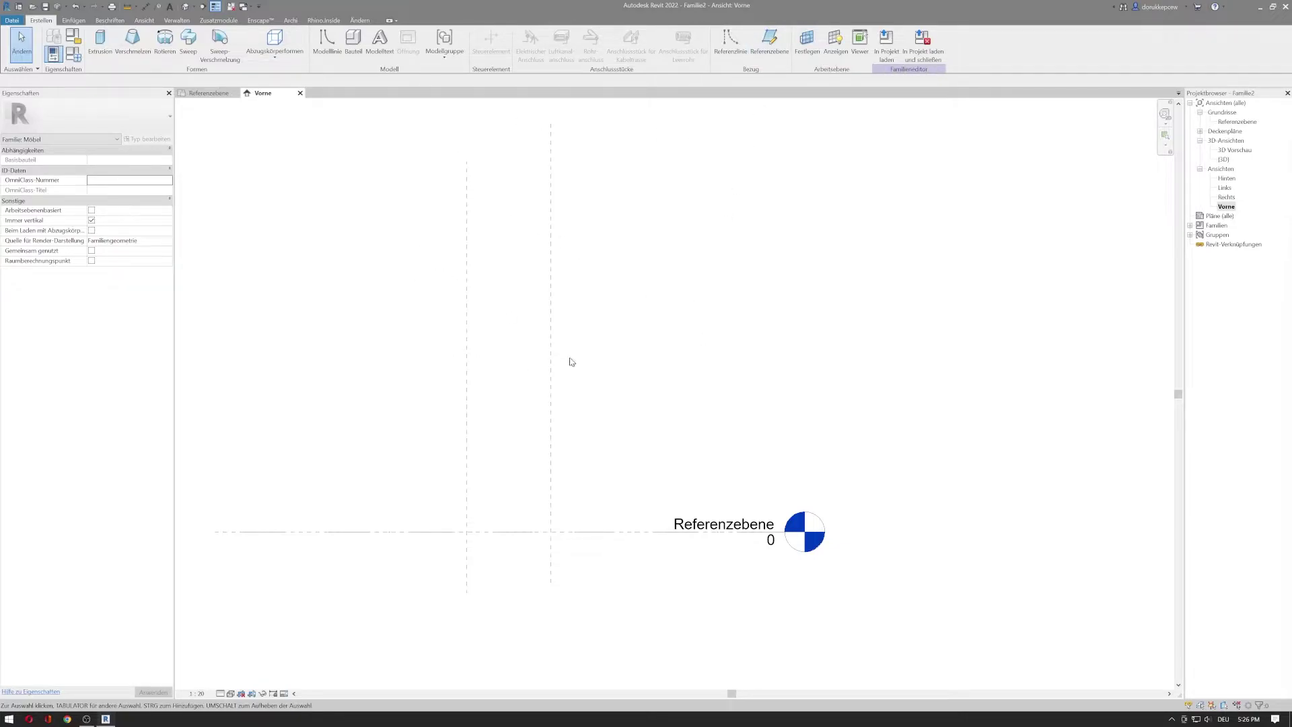
{"action": "left_click", "coordinate": [552, 346]}
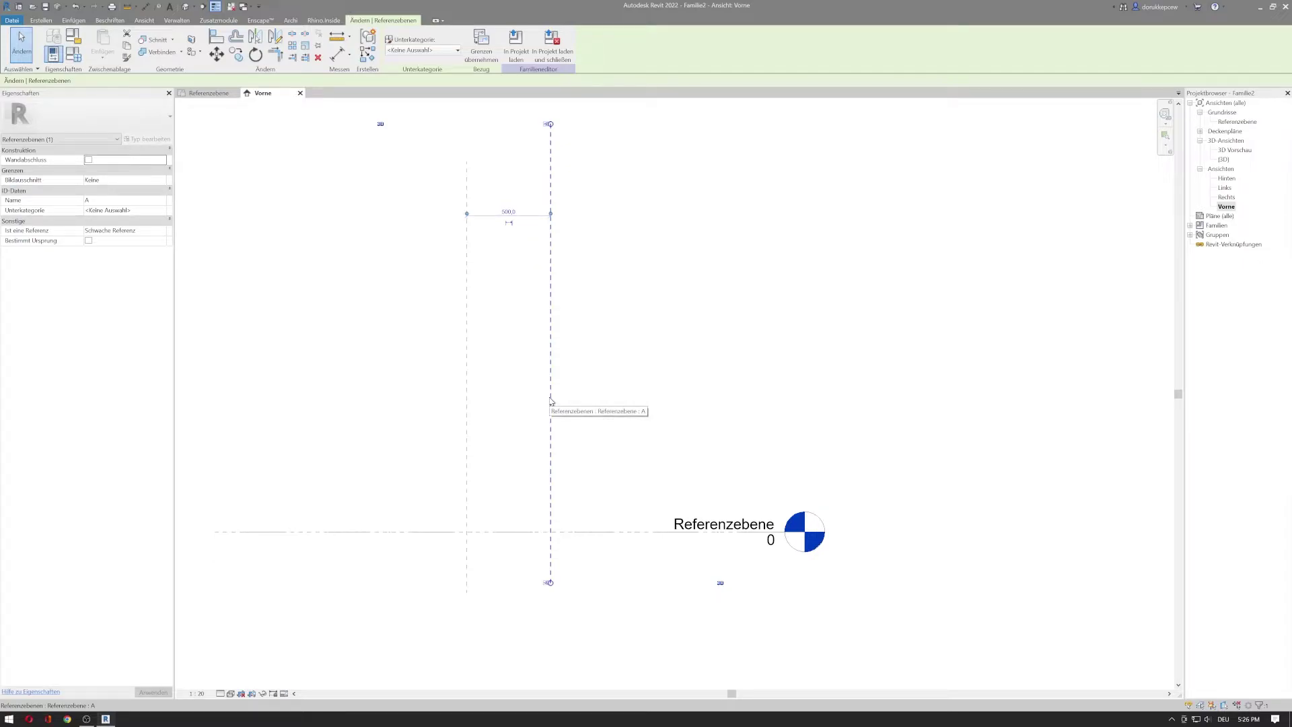
{"action": "key", "text": "r"}
{"action": "key", "text": "p"}
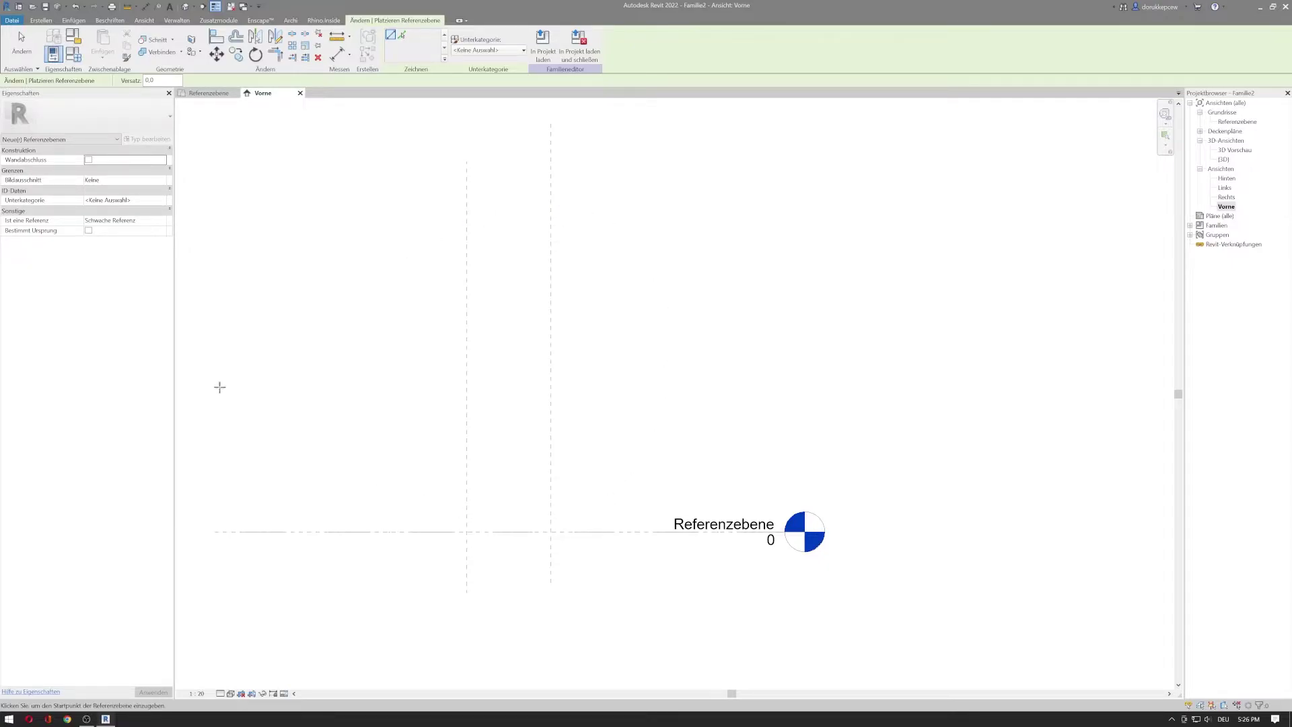
{"action": "middle_click_drag", "start_coordinate": [251, 415], "coordinate": [361, 387]}
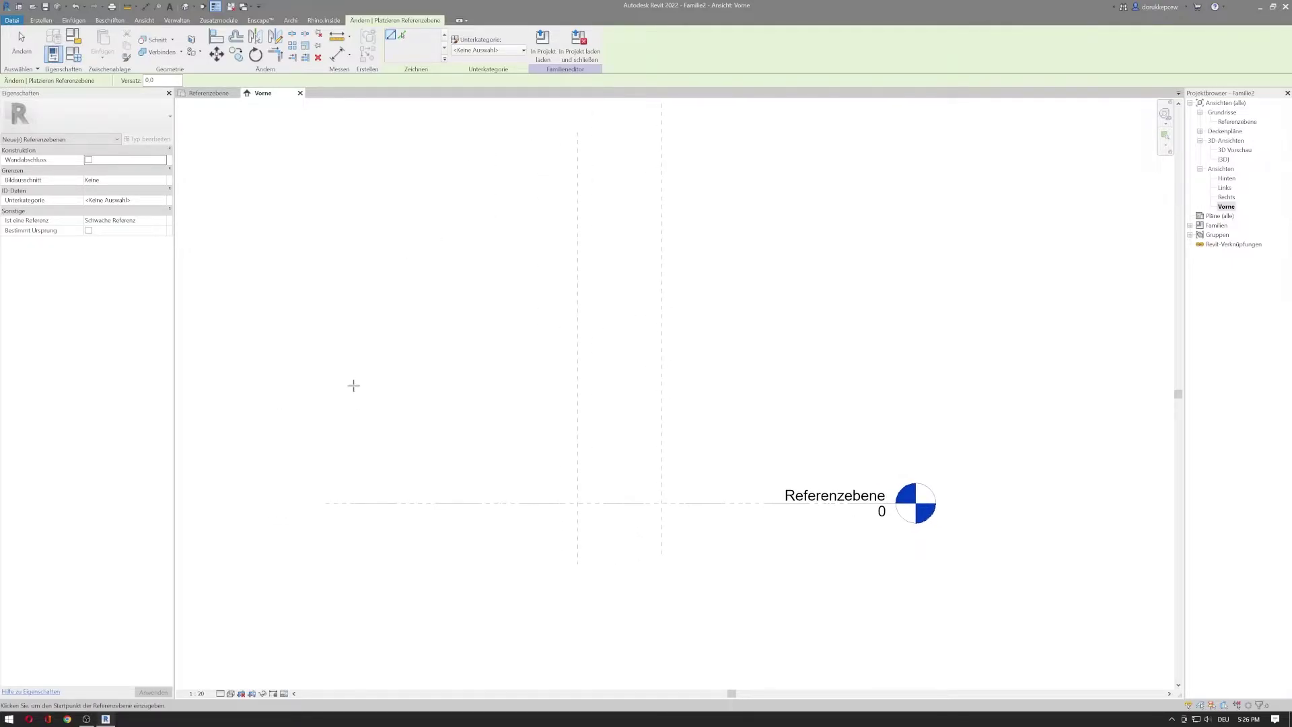
{"action": "left_click", "coordinate": [318, 344]}
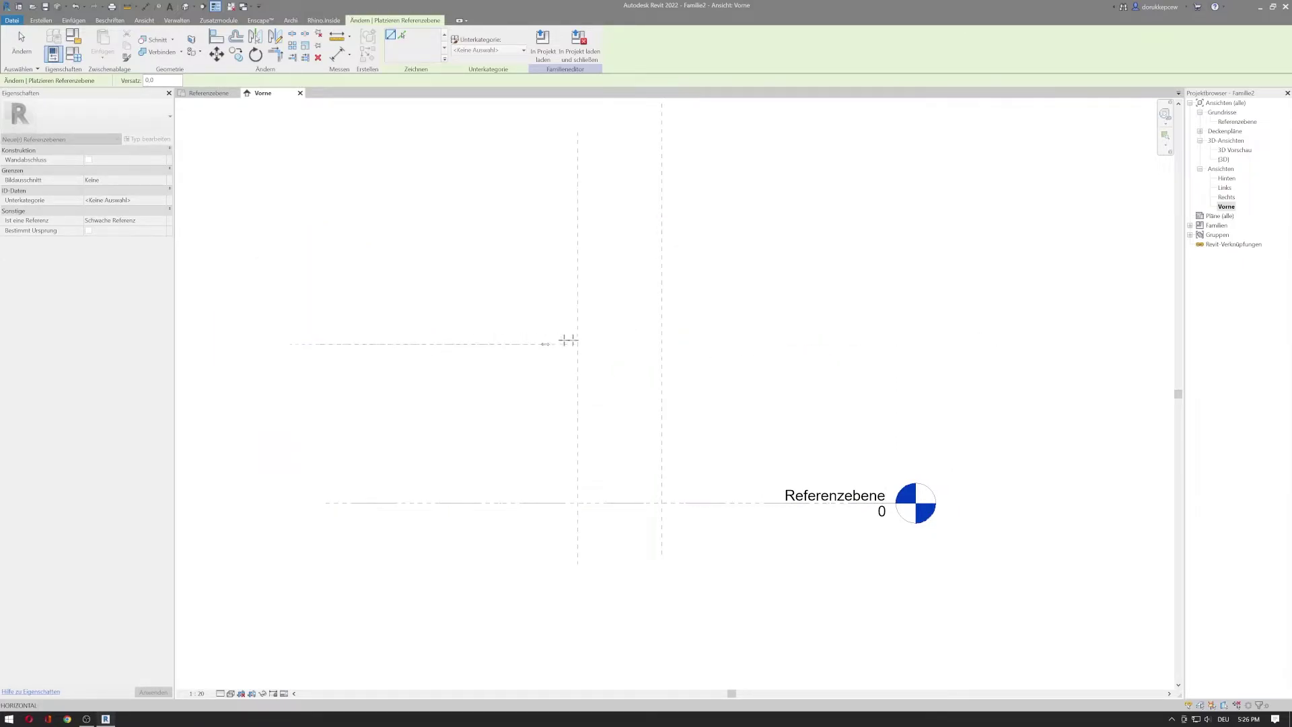
{"action": "left_click", "coordinate": [844, 344]}
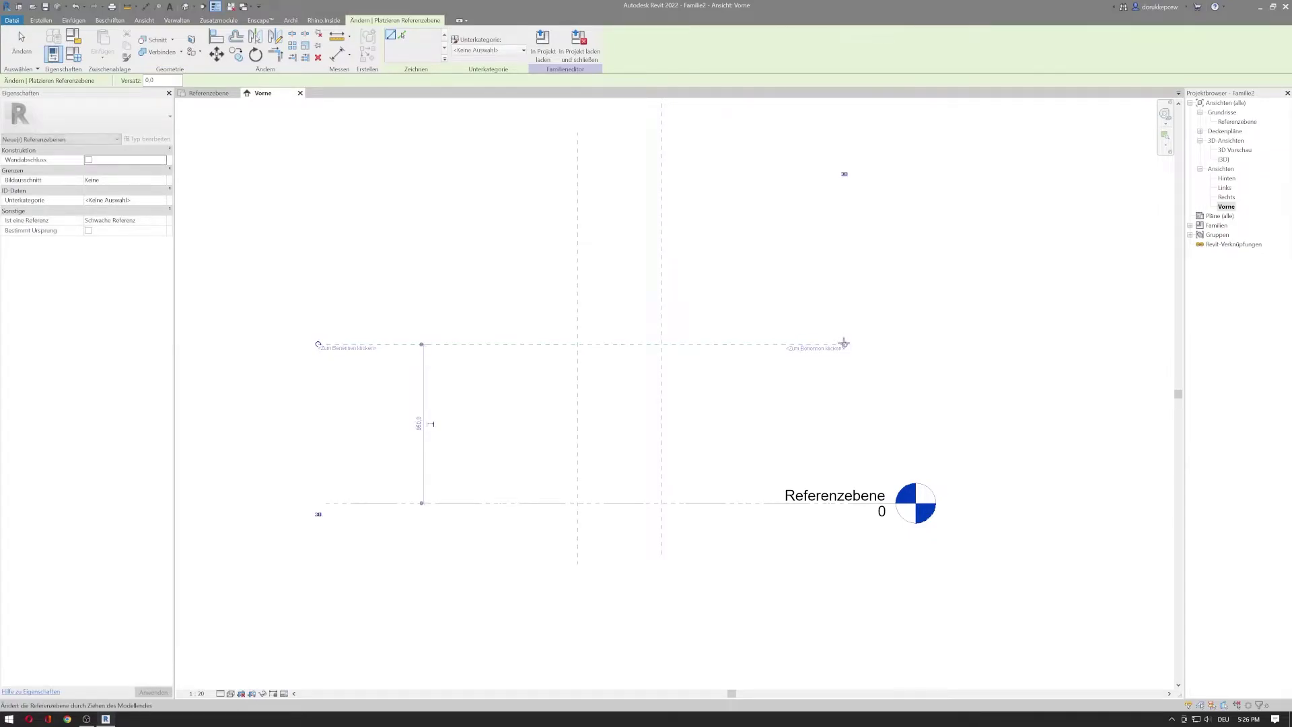
{"action": "left_click", "coordinate": [824, 350]}
{"action": "key", "text": "Return"}
{"action": "key", "text": "Escape"}
{"action": "key", "text": "Escape"}
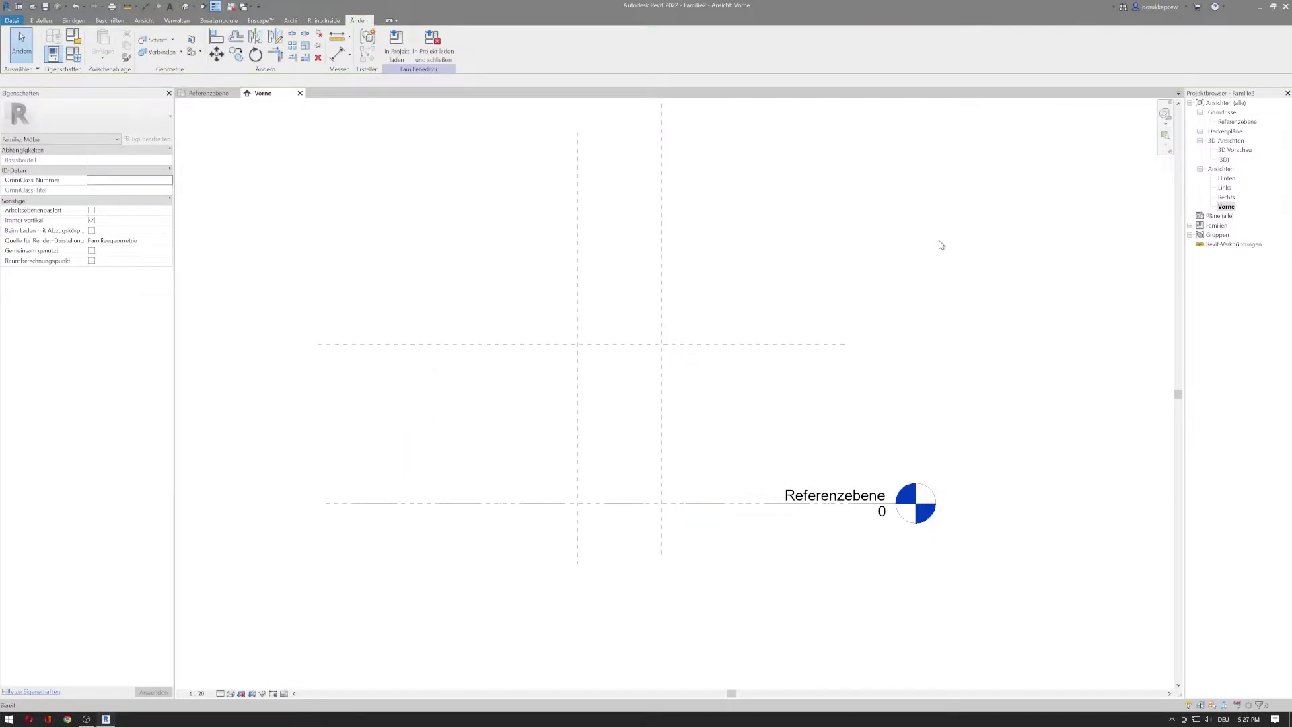
Add an aligned dimension between the Referenzebene level and the new horizontal plane, placed beyond their left ends
{"action": "key", "text": "d"}
{"action": "key", "text": "i"}
{"action": "left_click", "coordinate": [459, 344]}
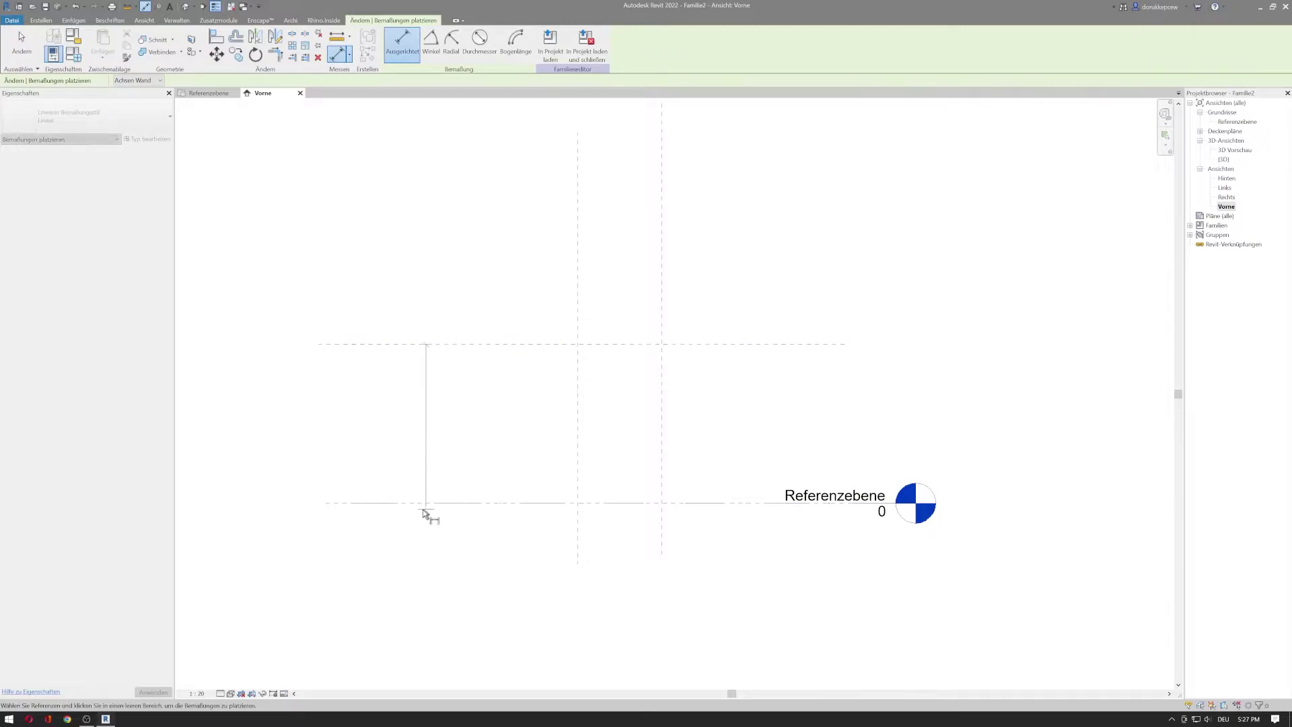
{"action": "left_click", "coordinate": [306, 487]}
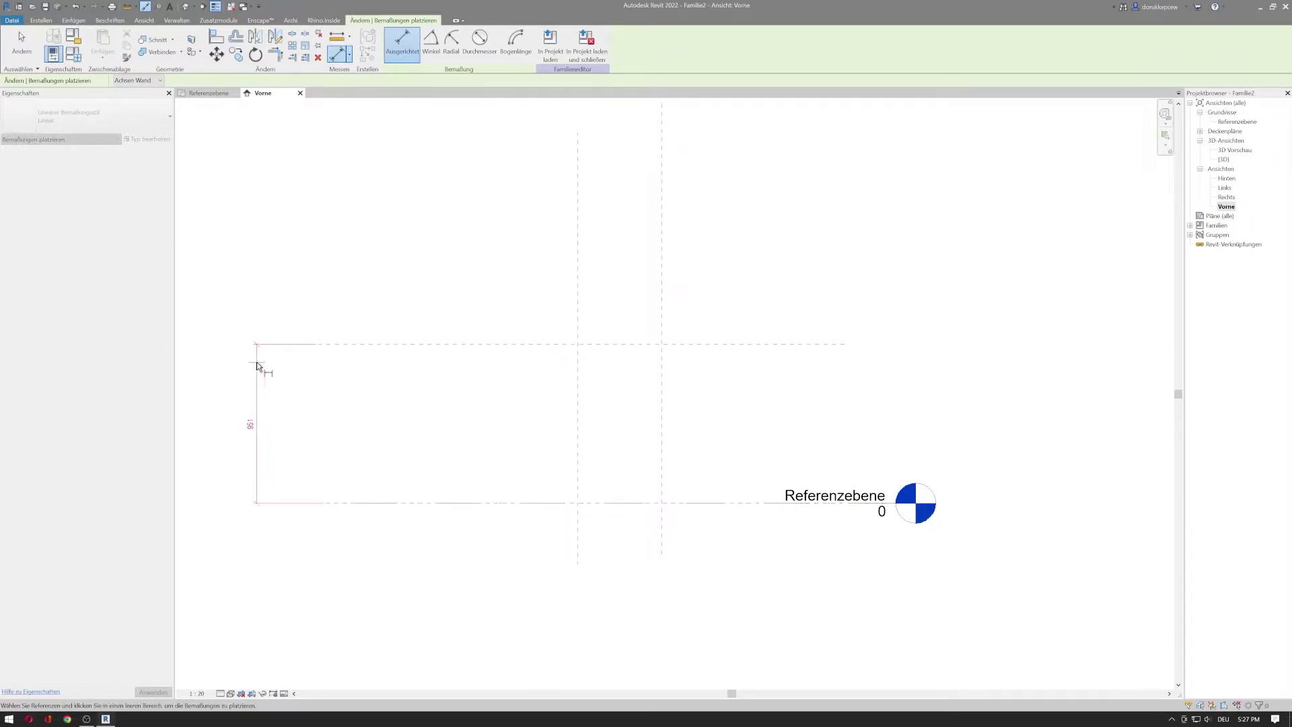
{"action": "left_click", "coordinate": [243, 295]}
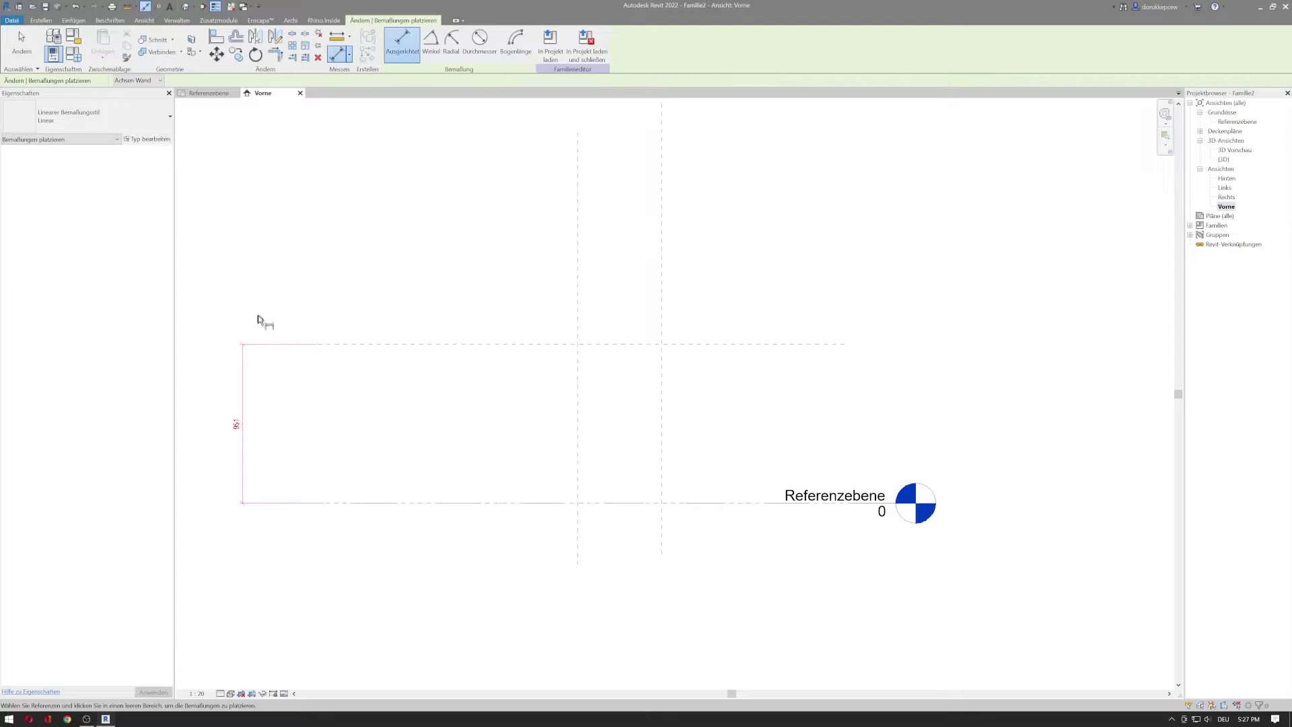
{"action": "key", "text": "Escape"}
Label the vertical dimension above the Referenzebene level with the Höhe parameter
{"action": "left_click", "coordinate": [243, 364]}
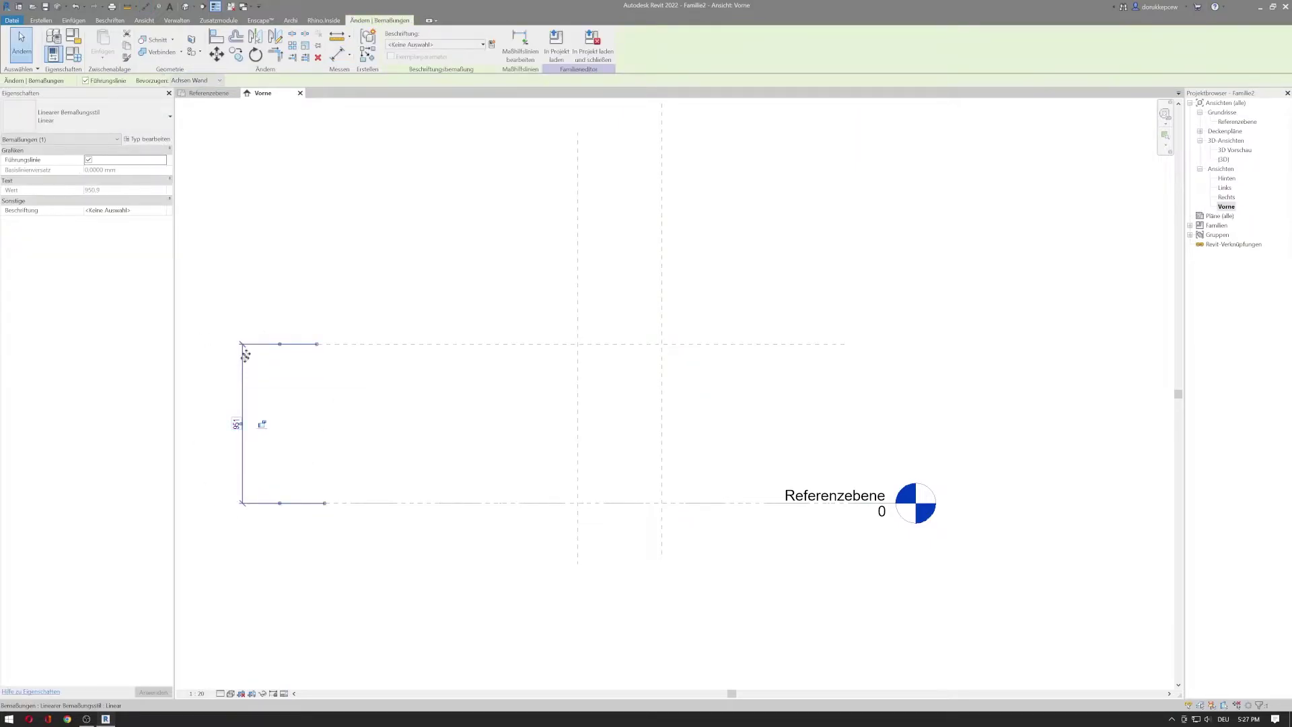
{"action": "left_click", "coordinate": [455, 45]}
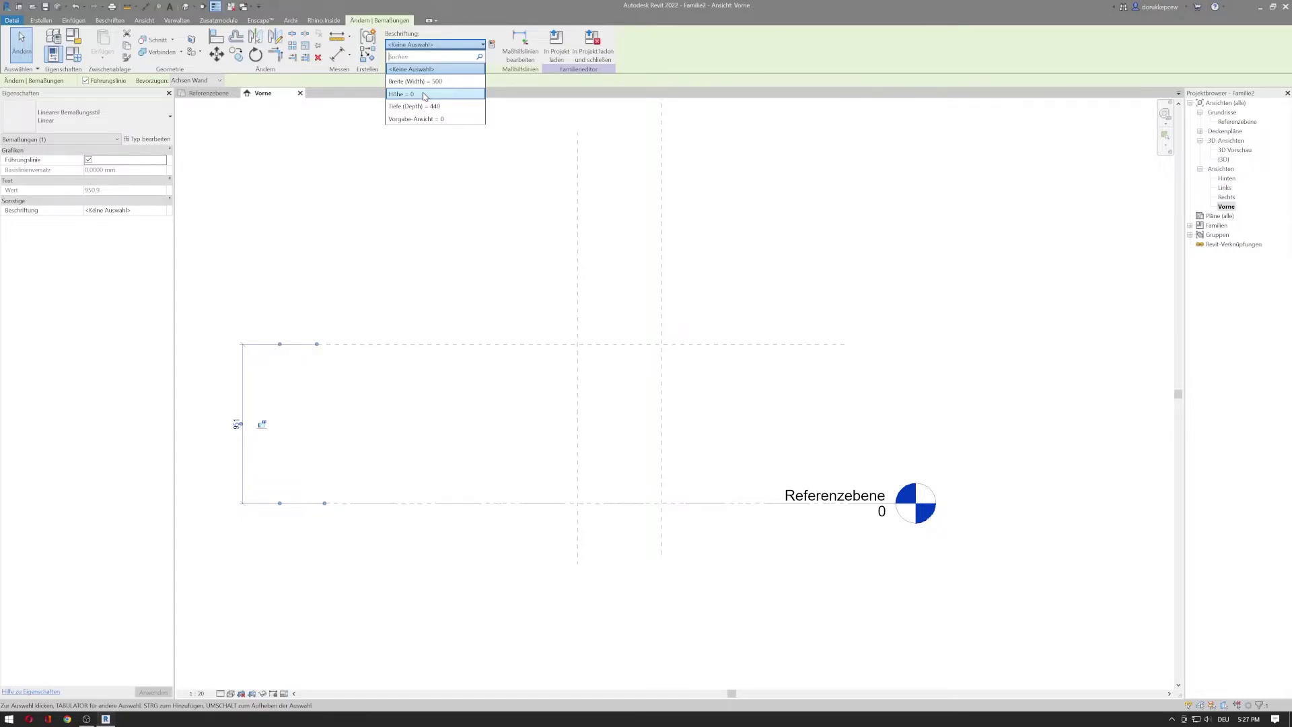
{"action": "left_click", "coordinate": [424, 94]}
{"action": "left_click", "coordinate": [392, 260]}
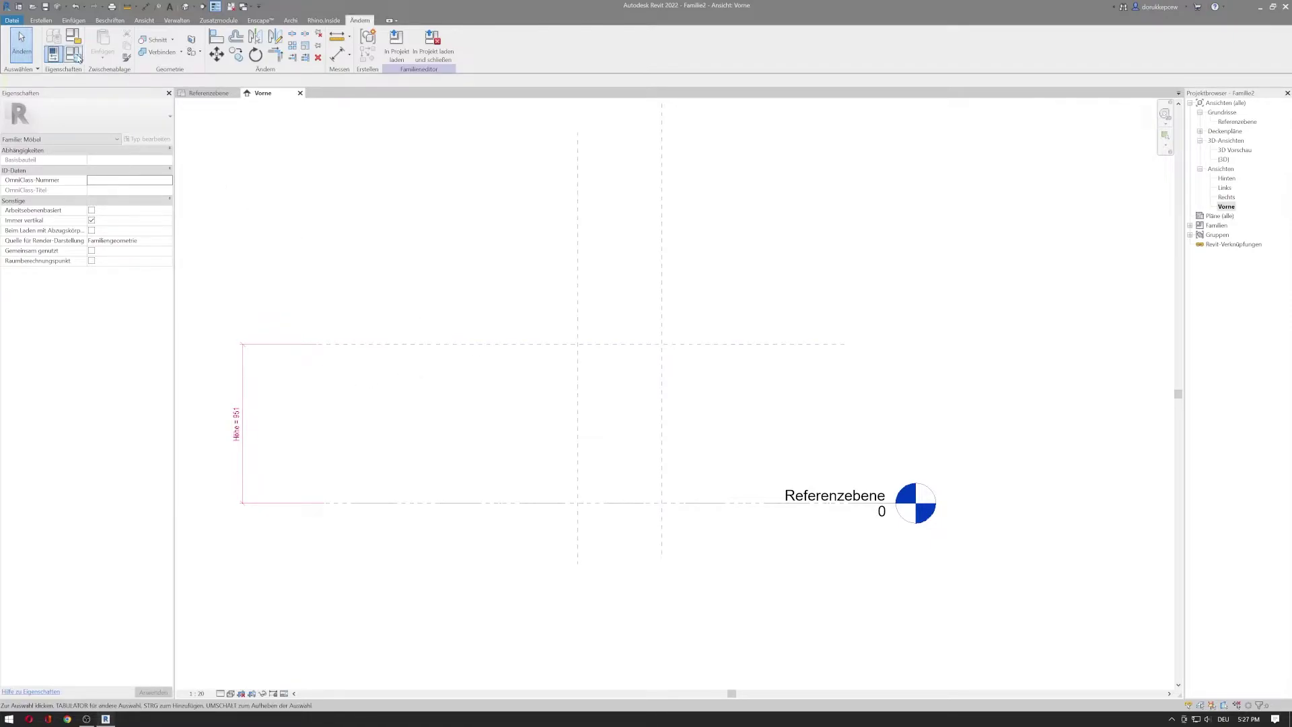
Open the Referenzebene floor plan so that both the width and depth dimensions are in view
{"action": "double_click", "coordinate": [1232, 121]}
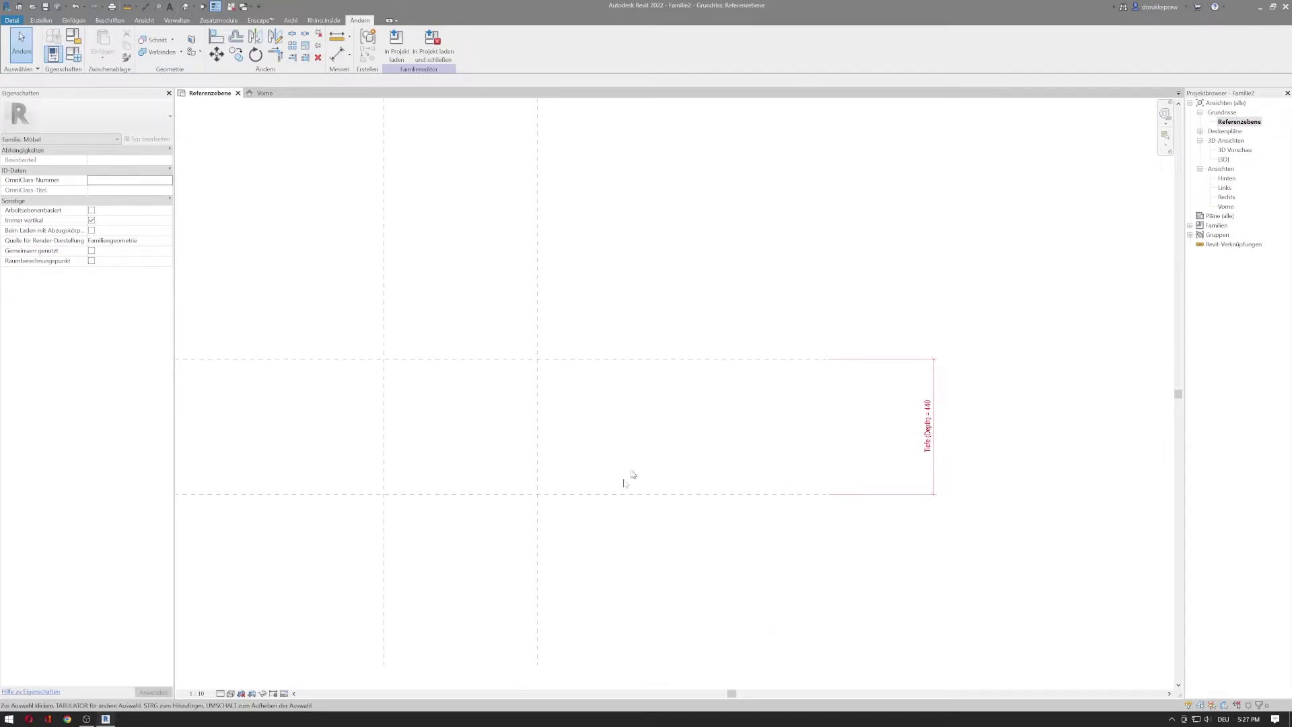
{"action": "scroll", "coordinate": [441, 282], "scroll_direction": "down", "scroll_amount": 1}
{"action": "middle_click_drag", "start_coordinate": [441, 282], "coordinate": [433, 381]}
{"action": "scroll", "coordinate": [438, 379], "scroll_direction": "down", "scroll_amount": 1}
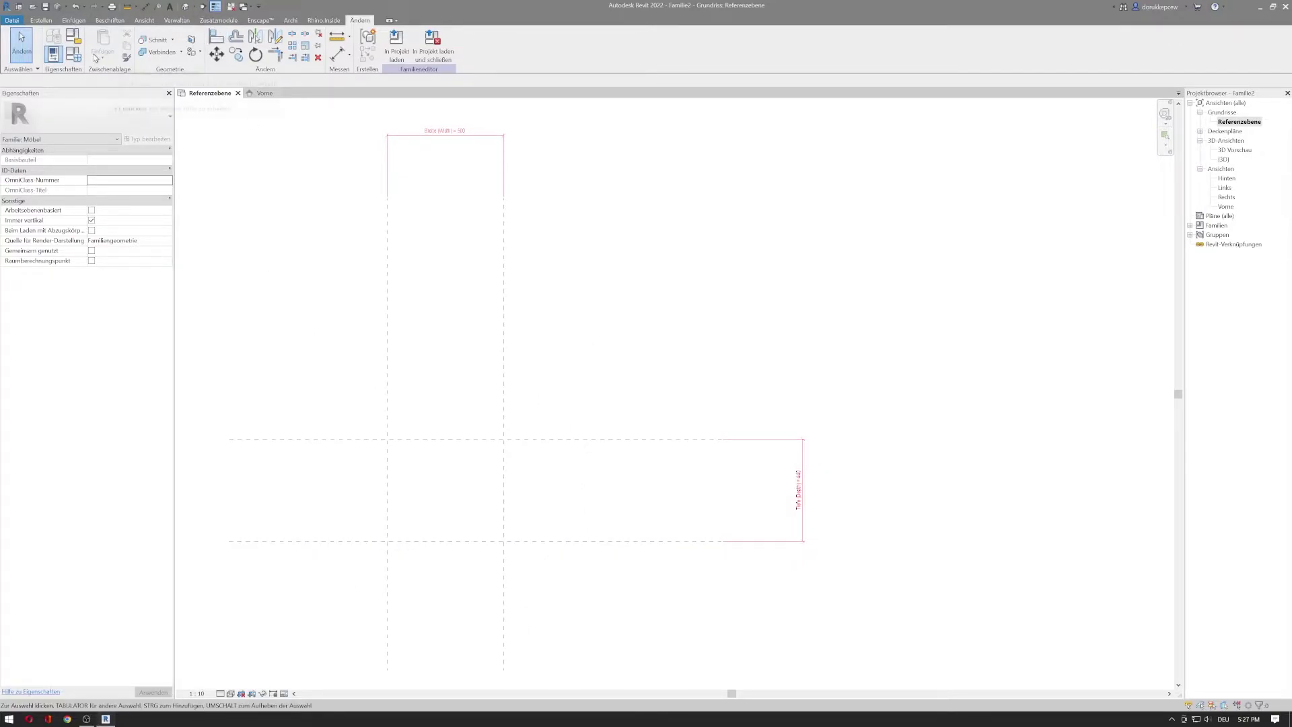
Set the family parameters Breite (Width) to 1000 and Tiefe (Depth) to 500 and apply them
{"action": "left_click", "coordinate": [74, 55]}
{"action": "left_click_drag", "start_coordinate": [886, 101], "coordinate": [794, 102]}
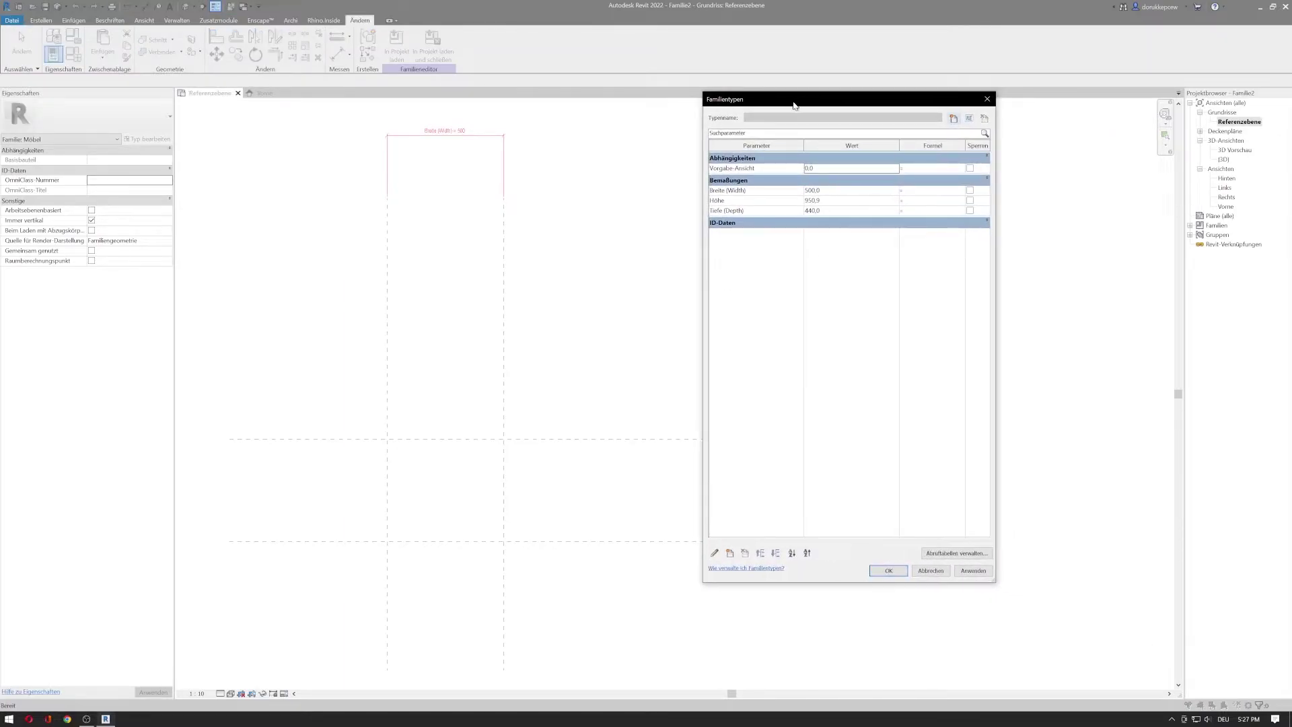
{"action": "left_click", "coordinate": [831, 191]}
{"action": "type", "text": "1000"}
{"action": "key", "text": "Tab"}
{"action": "left_click", "coordinate": [831, 201]}
{"action": "left_click", "coordinate": [832, 209]}
{"action": "type", "text": "500"}
{"action": "key", "text": "Tab"}
{"action": "left_click", "coordinate": [981, 574]}
{"action": "left_click", "coordinate": [888, 571]}
Check the width and depth dimensions between the reference planes in the floor plan
{"action": "scroll", "coordinate": [740, 444], "scroll_direction": "up", "scroll_amount": 3}
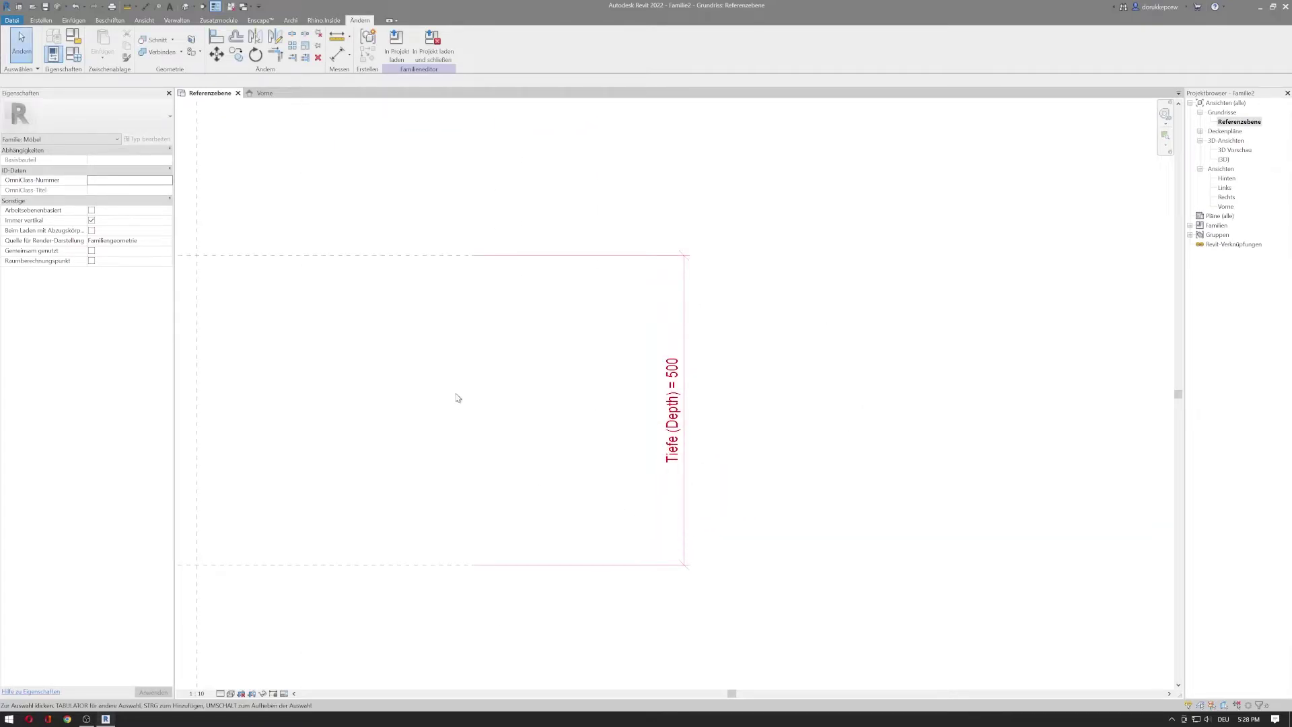
{"action": "scroll", "coordinate": [458, 398], "scroll_direction": "down", "scroll_amount": 2}
{"action": "middle_click_drag", "start_coordinate": [458, 398], "coordinate": [649, 600]}
{"action": "middle_click_drag", "start_coordinate": [401, 251], "coordinate": [585, 549]}
{"action": "scroll", "coordinate": [541, 362], "scroll_direction": "down", "scroll_amount": 2}
{"action": "middle_click_drag", "start_coordinate": [536, 407], "coordinate": [513, 274]}
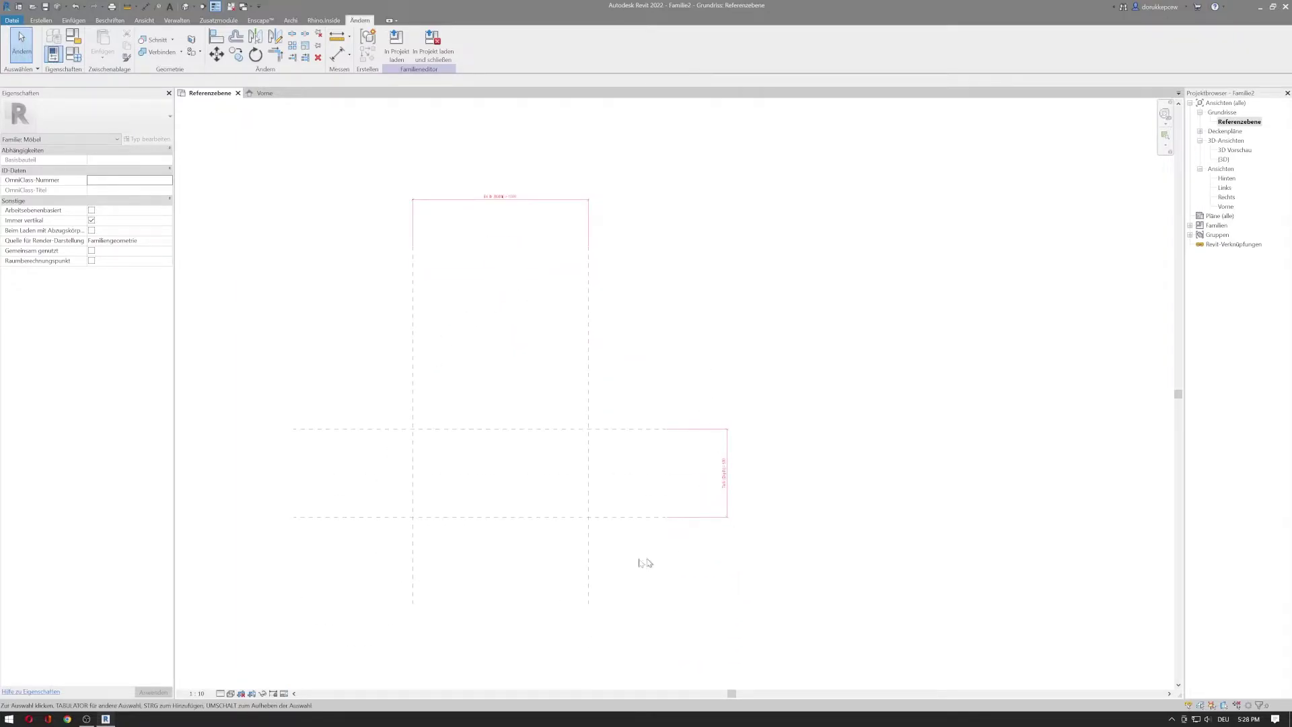
Set the family parameter Höhe to 1500 from the front elevation Vorne and check the height dimension
{"action": "double_click", "coordinate": [1229, 207]}
{"action": "scroll", "coordinate": [505, 418], "scroll_direction": "down", "scroll_amount": 1}
{"action": "left_click", "coordinate": [73, 54]}
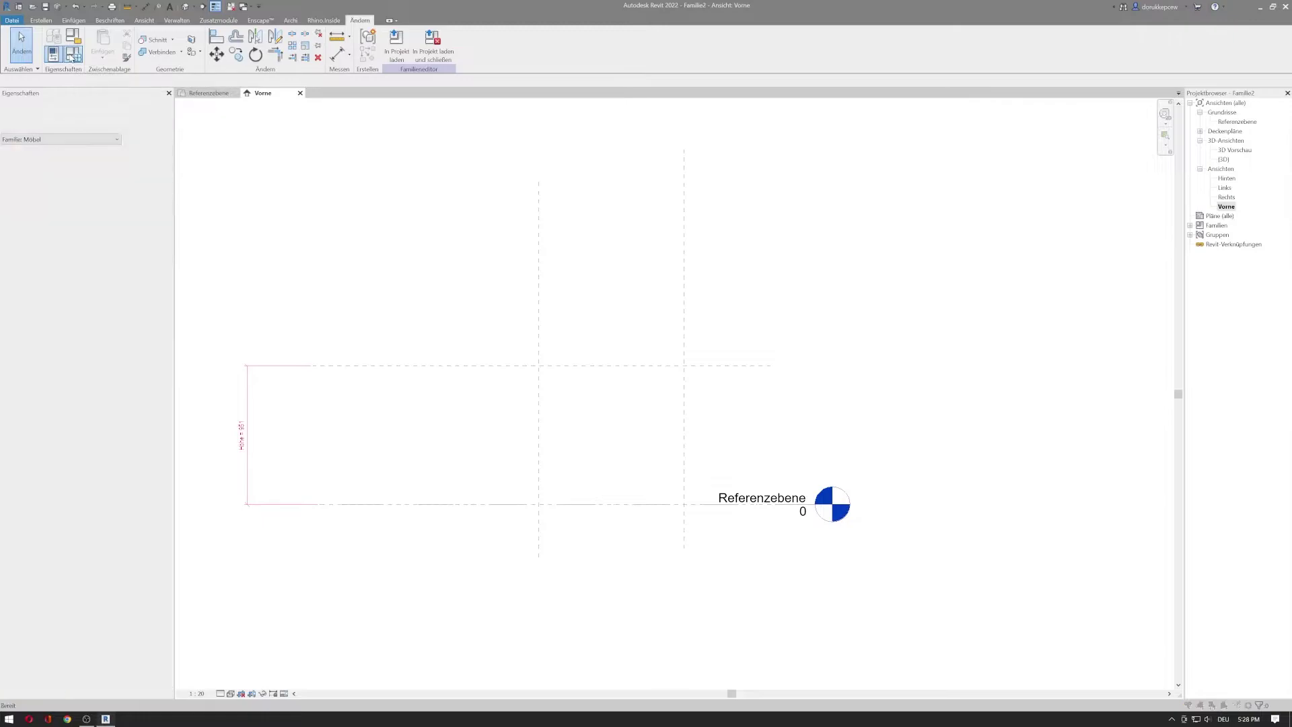
{"action": "left_click", "coordinate": [869, 203]}
{"action": "type", "text": "1500"}
{"action": "key", "text": "Tab"}
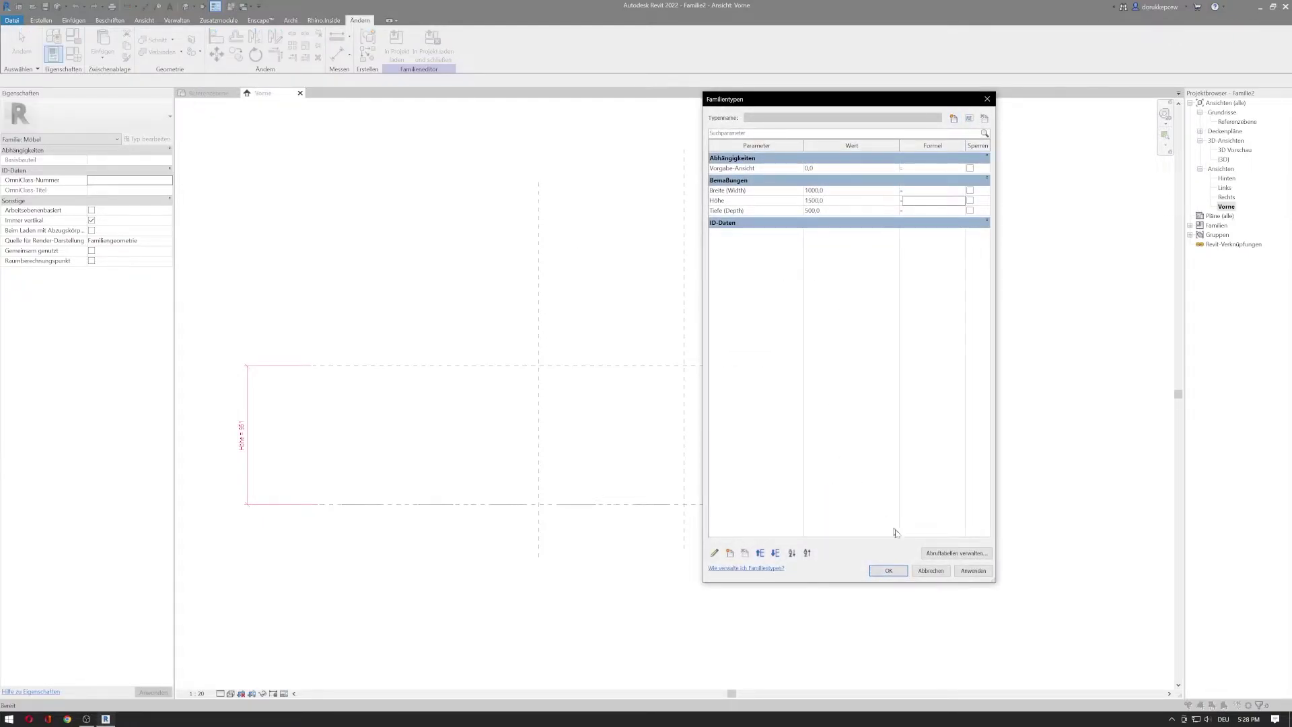
{"action": "left_click", "coordinate": [974, 571]}
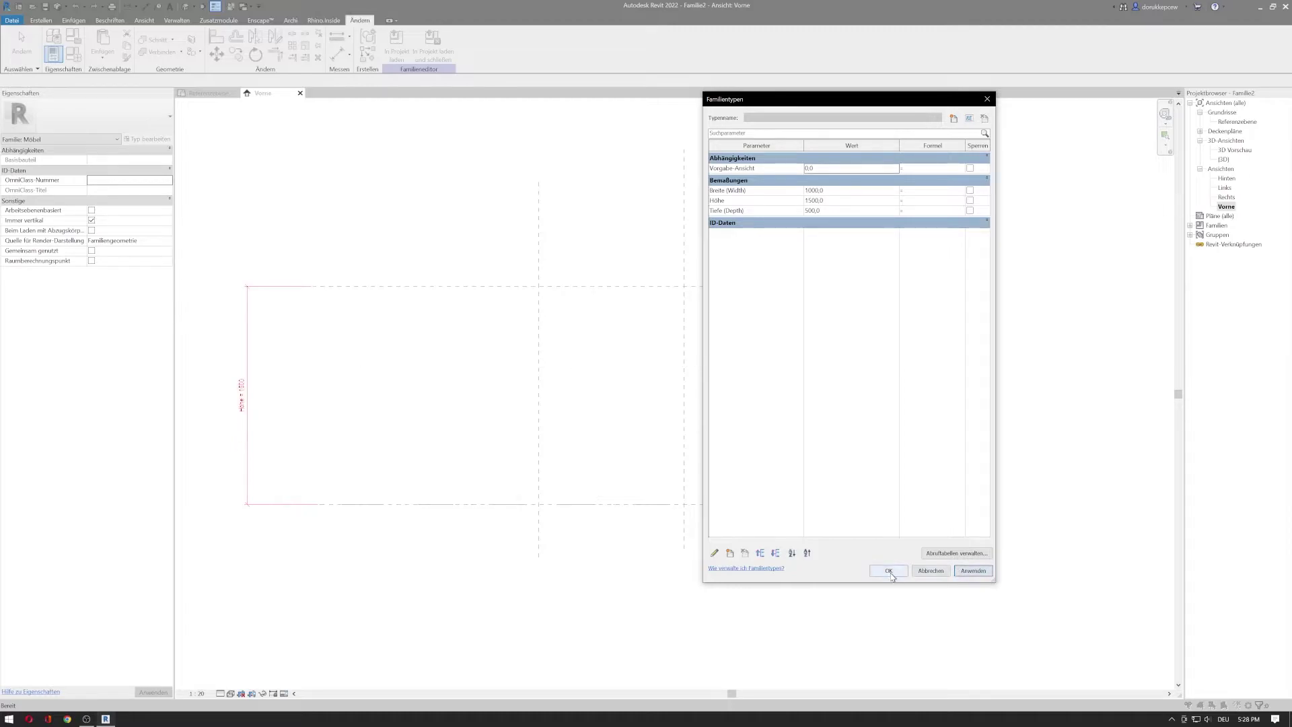
{"action": "left_click", "coordinate": [889, 571]}
{"action": "scroll", "coordinate": [323, 357], "scroll_direction": "up", "scroll_amount": 3}
{"action": "left_click_drag", "start_coordinate": [249, 324], "coordinate": [437, 465]}
{"action": "scroll", "coordinate": [361, 415], "scroll_direction": "down", "scroll_amount": 2}
{"action": "scroll", "coordinate": [383, 386], "scroll_direction": "down", "scroll_amount": 1}
{"action": "middle_click_drag", "start_coordinate": [378, 386], "coordinate": [492, 389]}
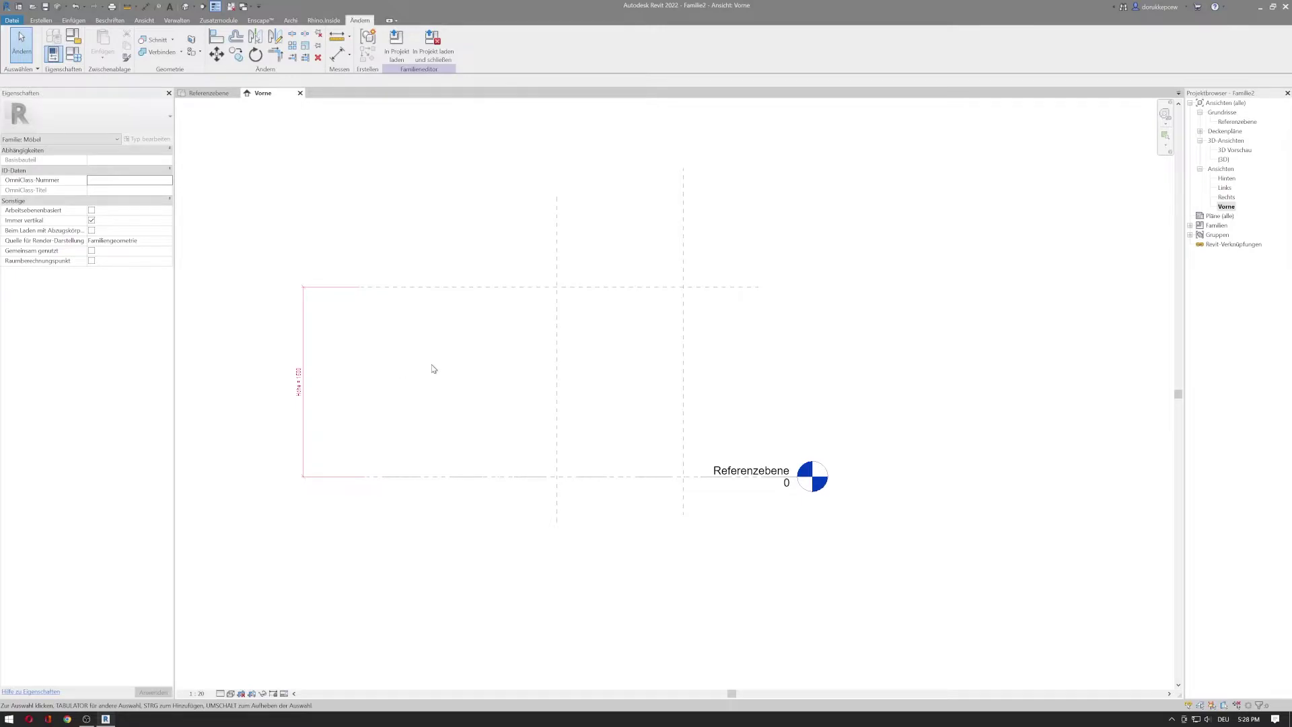
Change the family's length unit to centimetres and check the height dimension's display
{"action": "key", "text": "u"}
{"action": "key", "text": "n"}
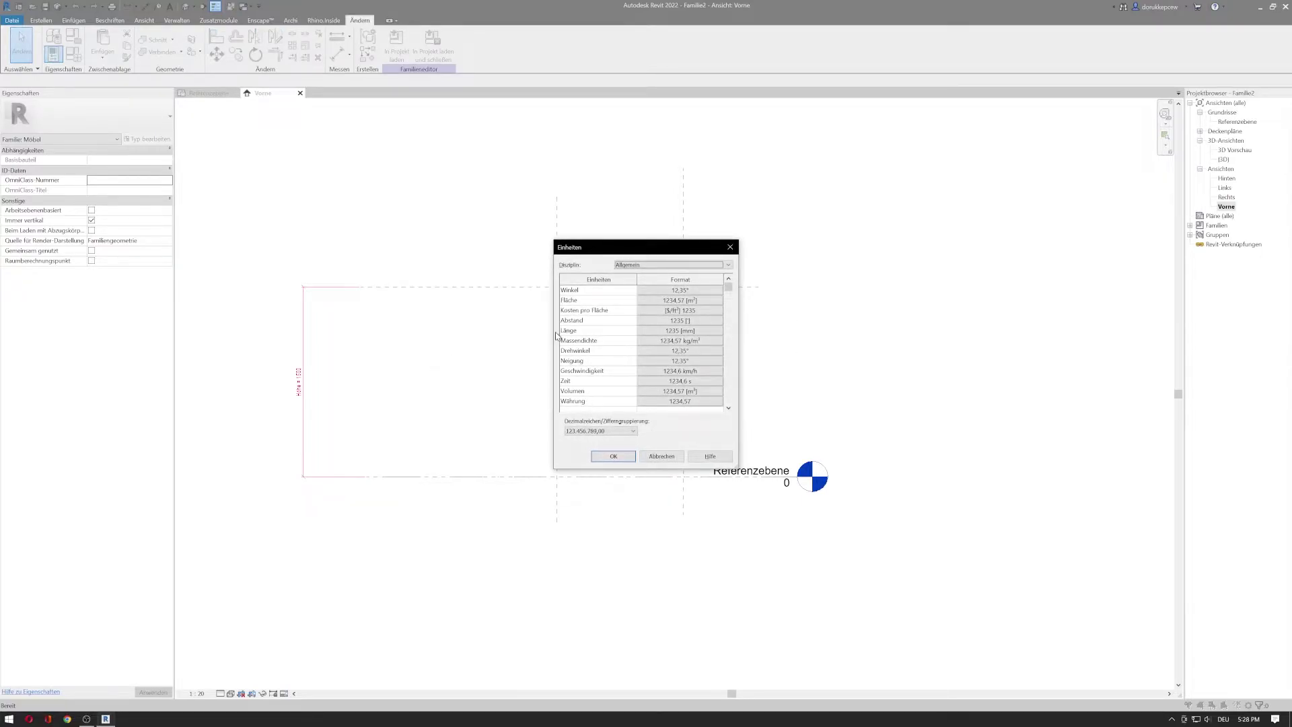
{"action": "left_click", "coordinate": [693, 332]}
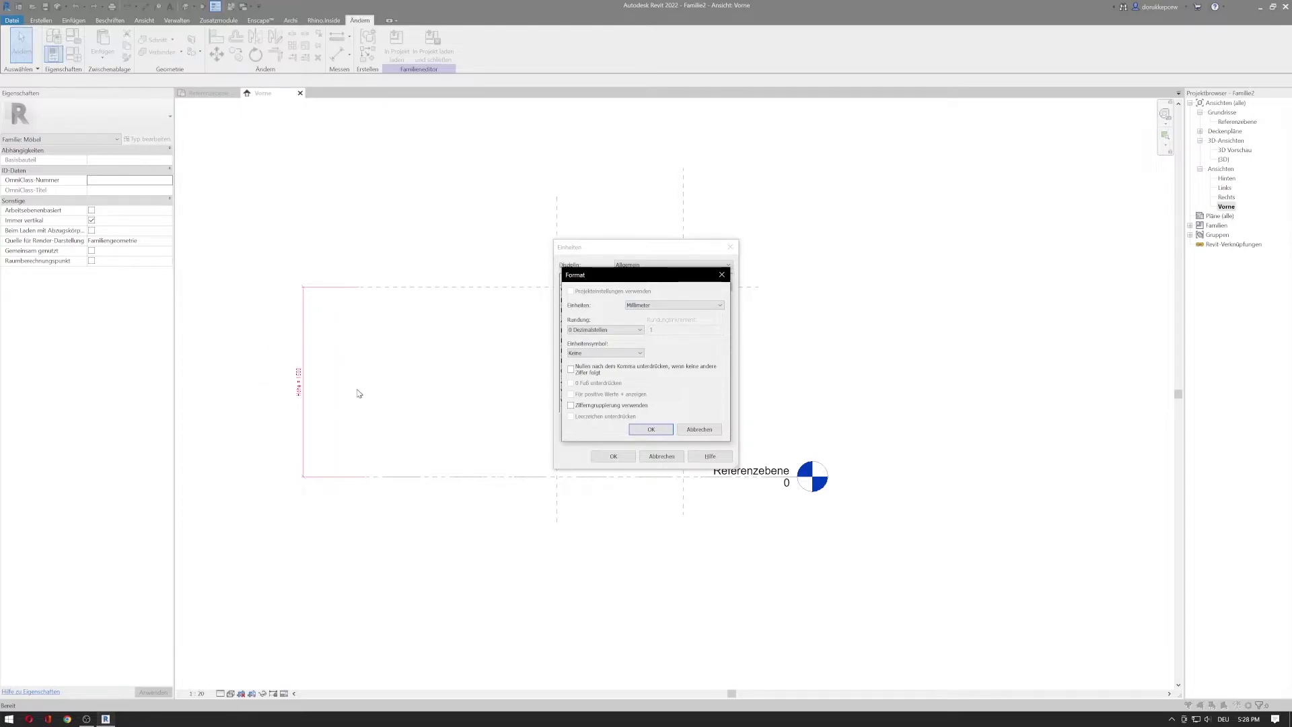
{"action": "left_click", "coordinate": [645, 306]}
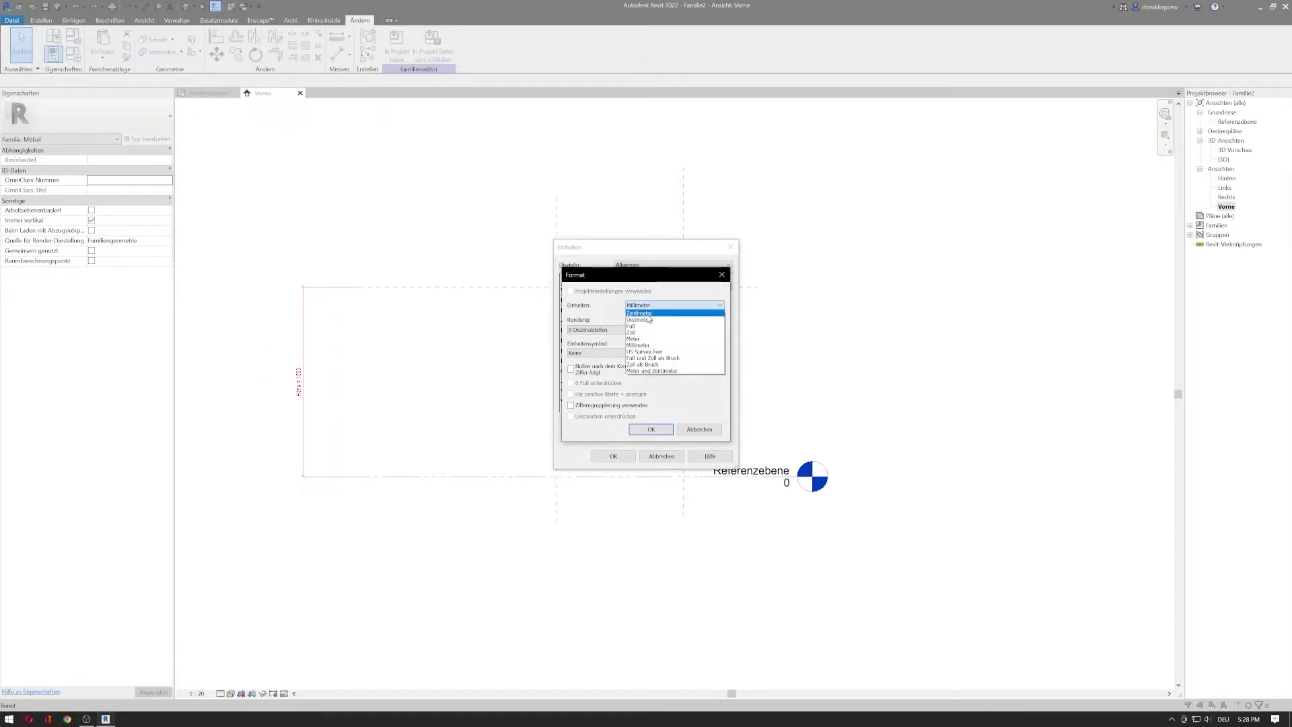
{"action": "left_click", "coordinate": [636, 313]}
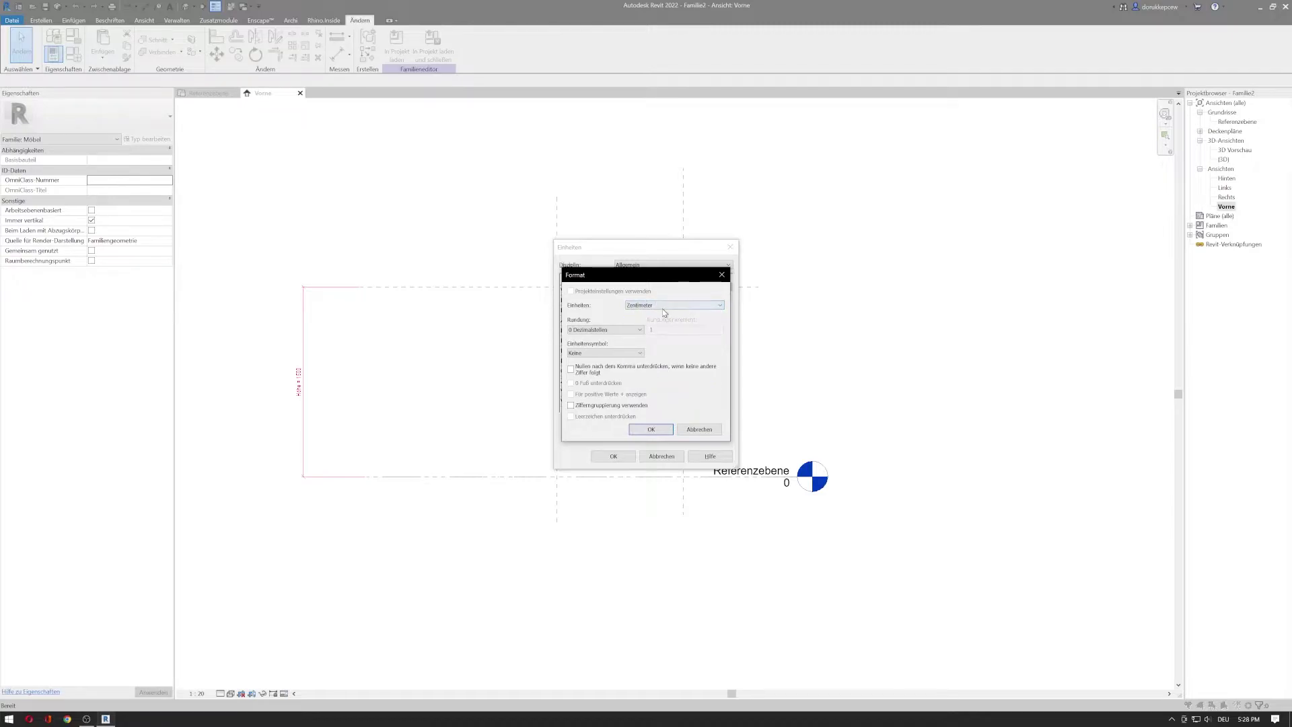
{"action": "left_click", "coordinate": [652, 430]}
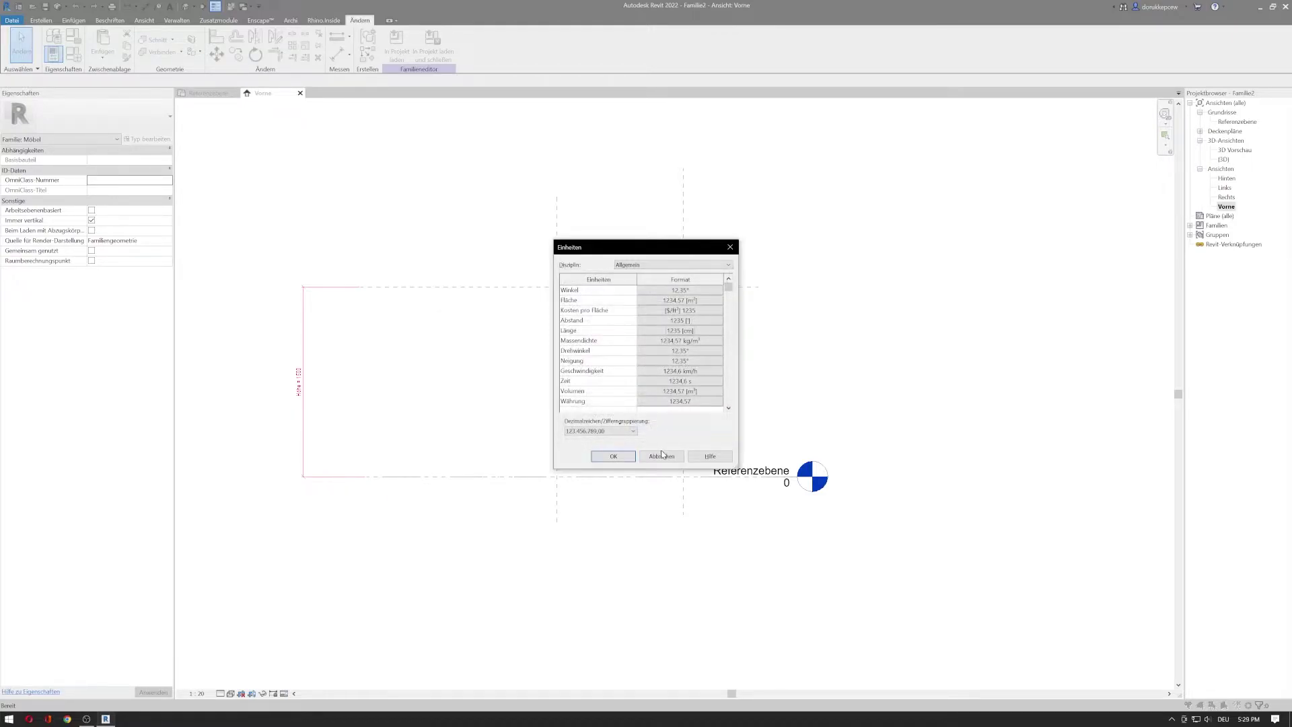
{"action": "left_click", "coordinate": [613, 456]}
{"action": "scroll", "coordinate": [281, 375], "scroll_direction": "up", "scroll_amount": 2}
{"action": "left_click_drag", "start_coordinate": [276, 348], "coordinate": [404, 443]}
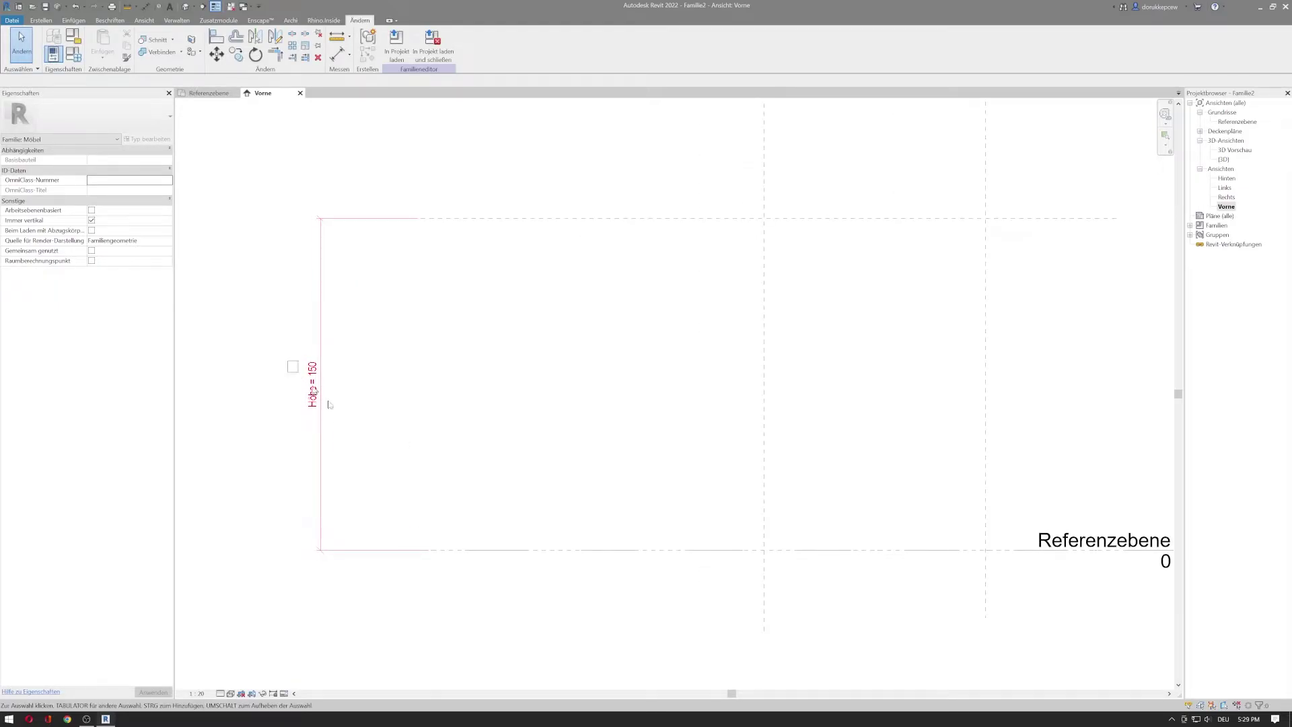
{"action": "scroll", "coordinate": [410, 445], "scroll_direction": "down", "scroll_amount": 2}
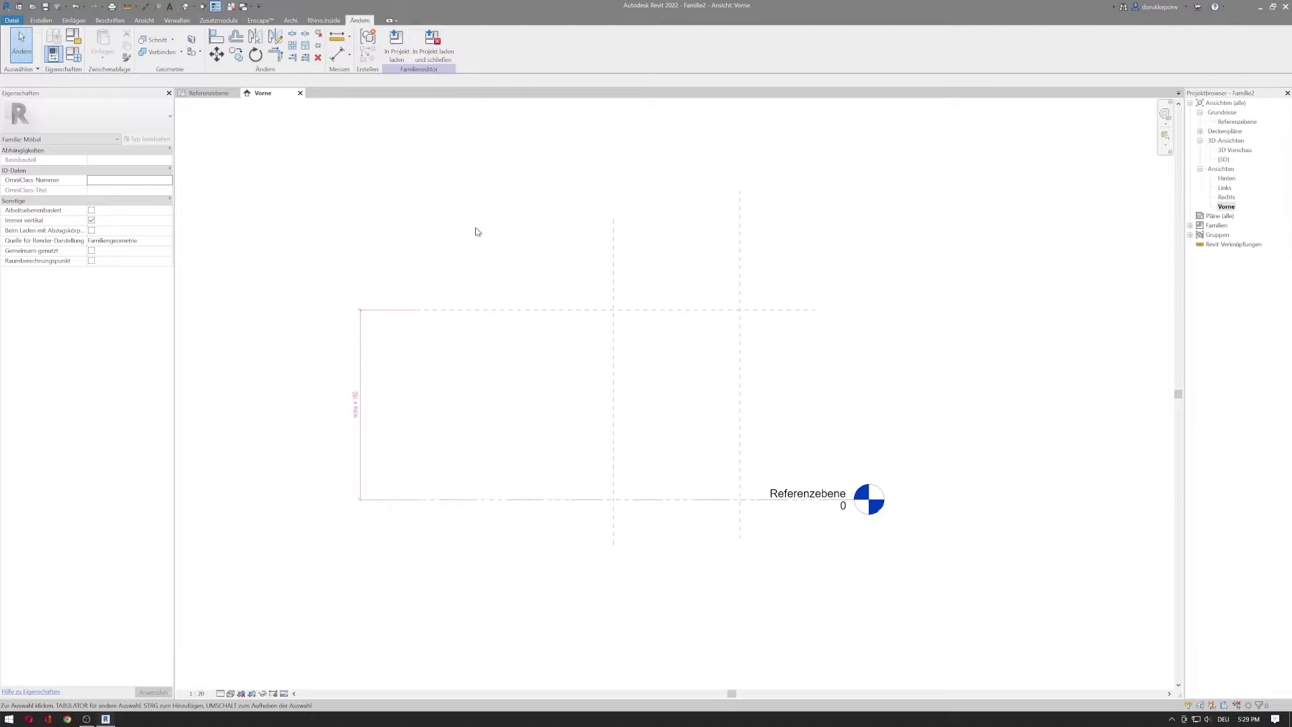
{"action": "scroll", "coordinate": [498, 276], "scroll_direction": "down", "scroll_amount": 2}
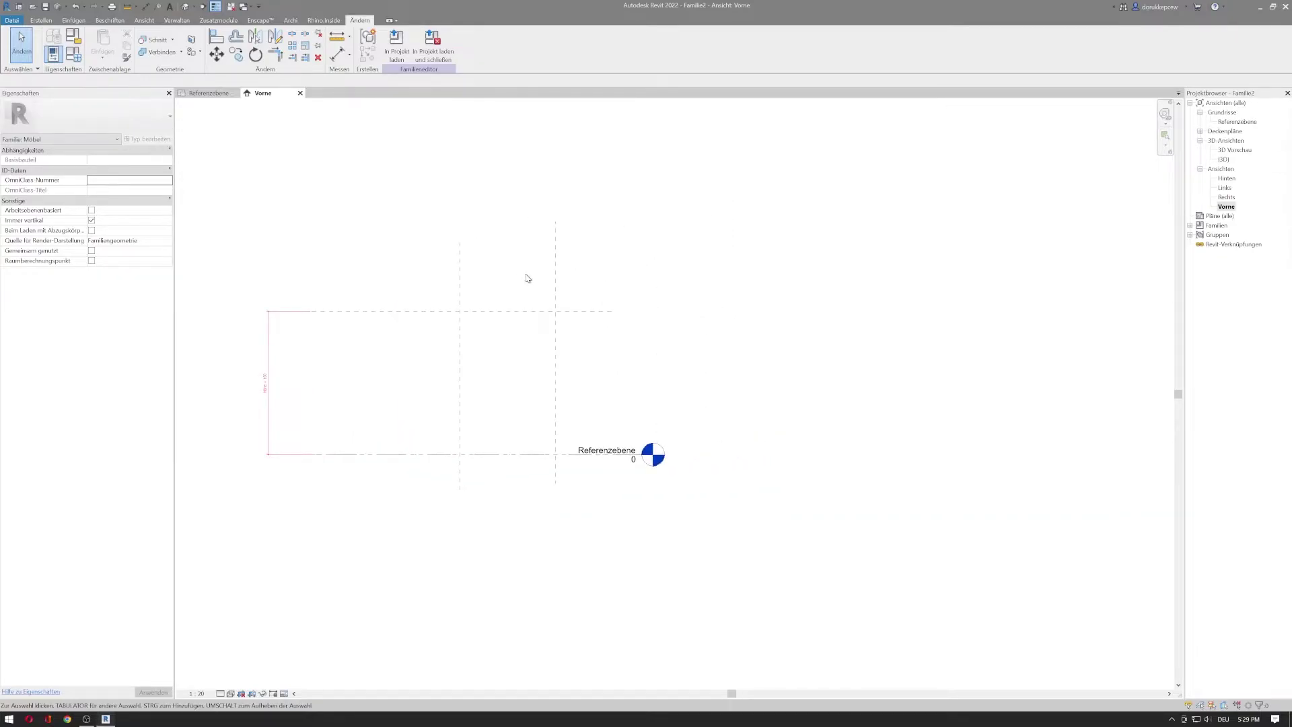
Start an extrusion in the Referenzebene floor plan and sketch a rectangle about 76 by 22 cm inside the four reference planes
{"action": "double_click", "coordinate": [1235, 122]}
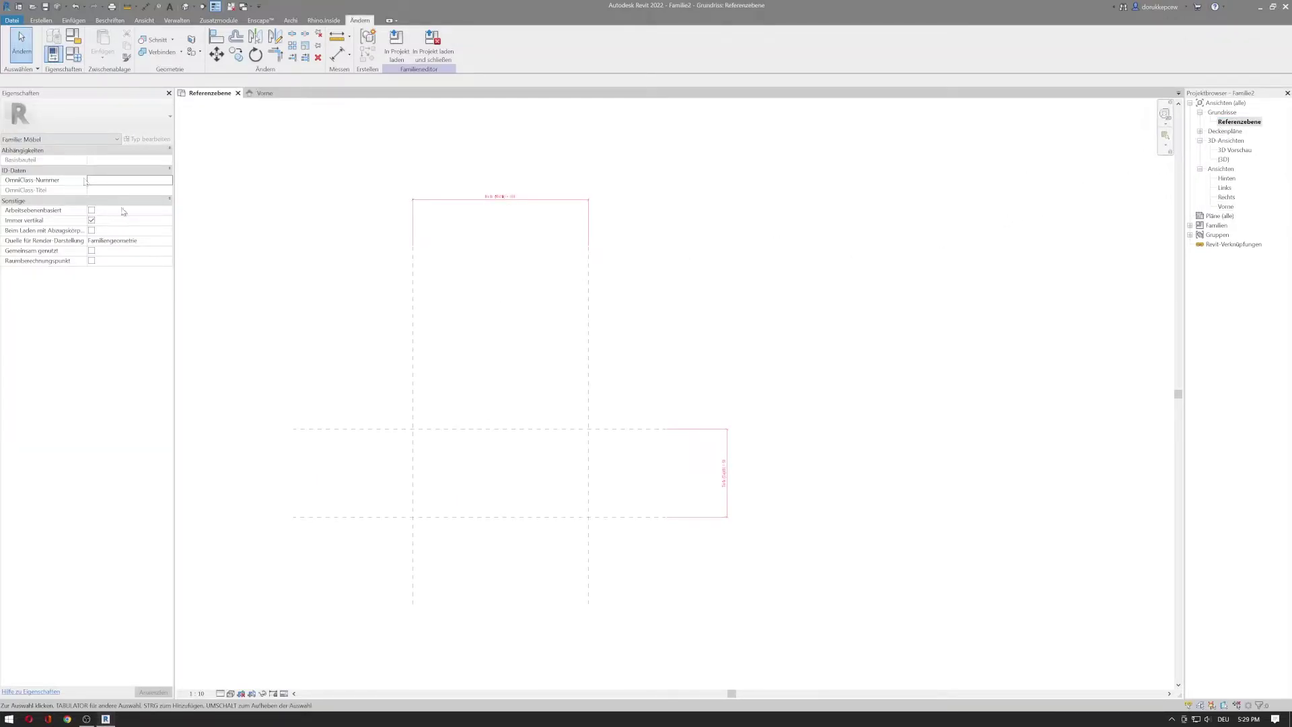
{"action": "left_click", "coordinate": [40, 20]}
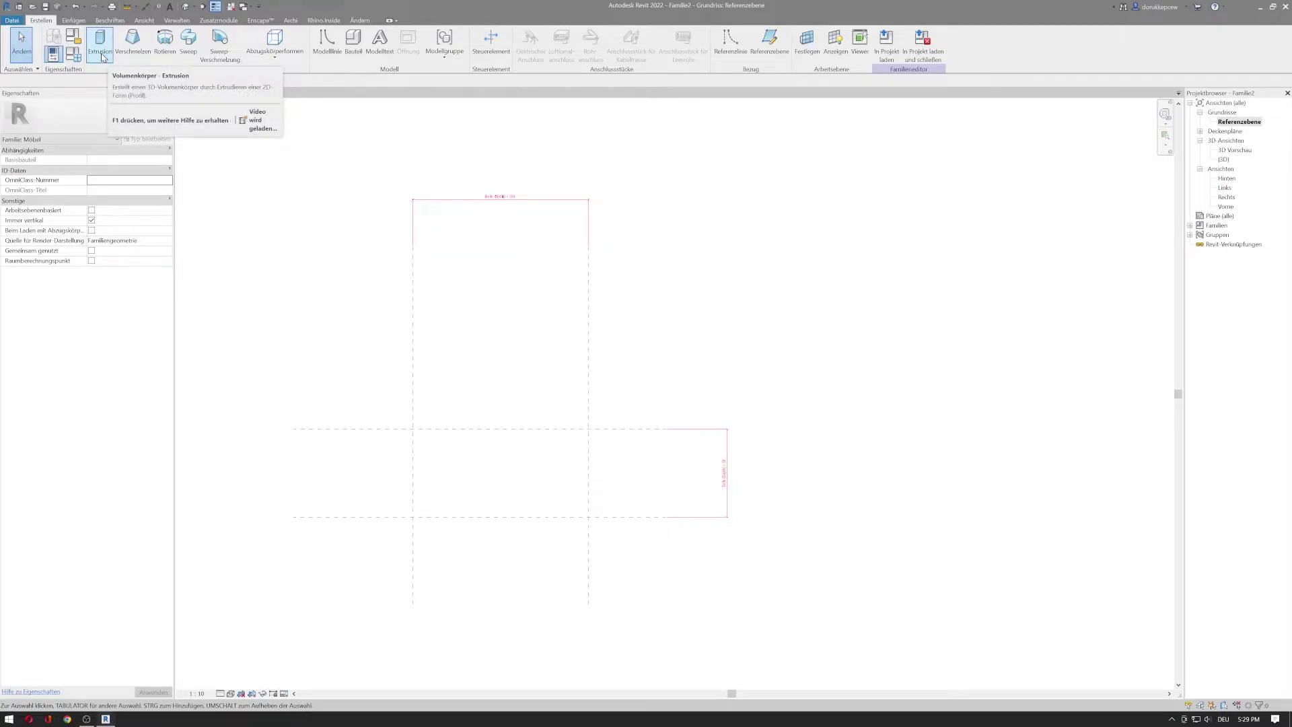
{"action": "left_click", "coordinate": [100, 46]}
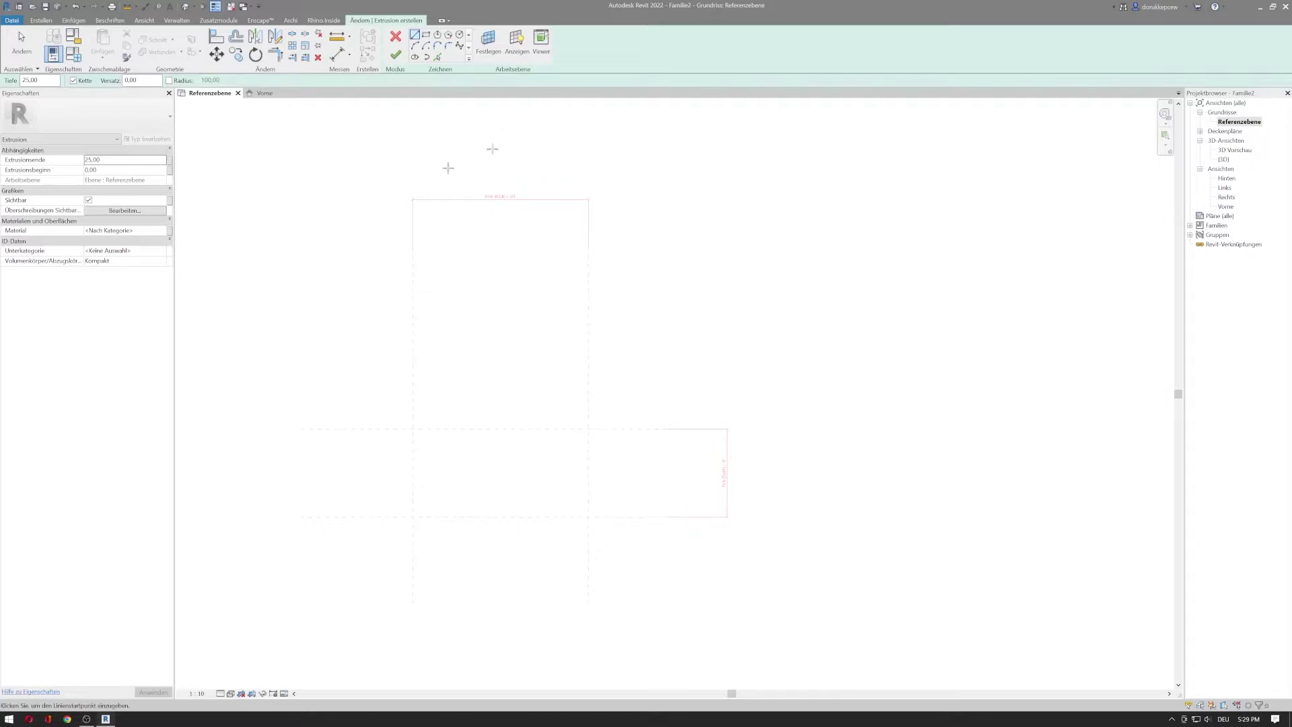
{"action": "left_click", "coordinate": [427, 37]}
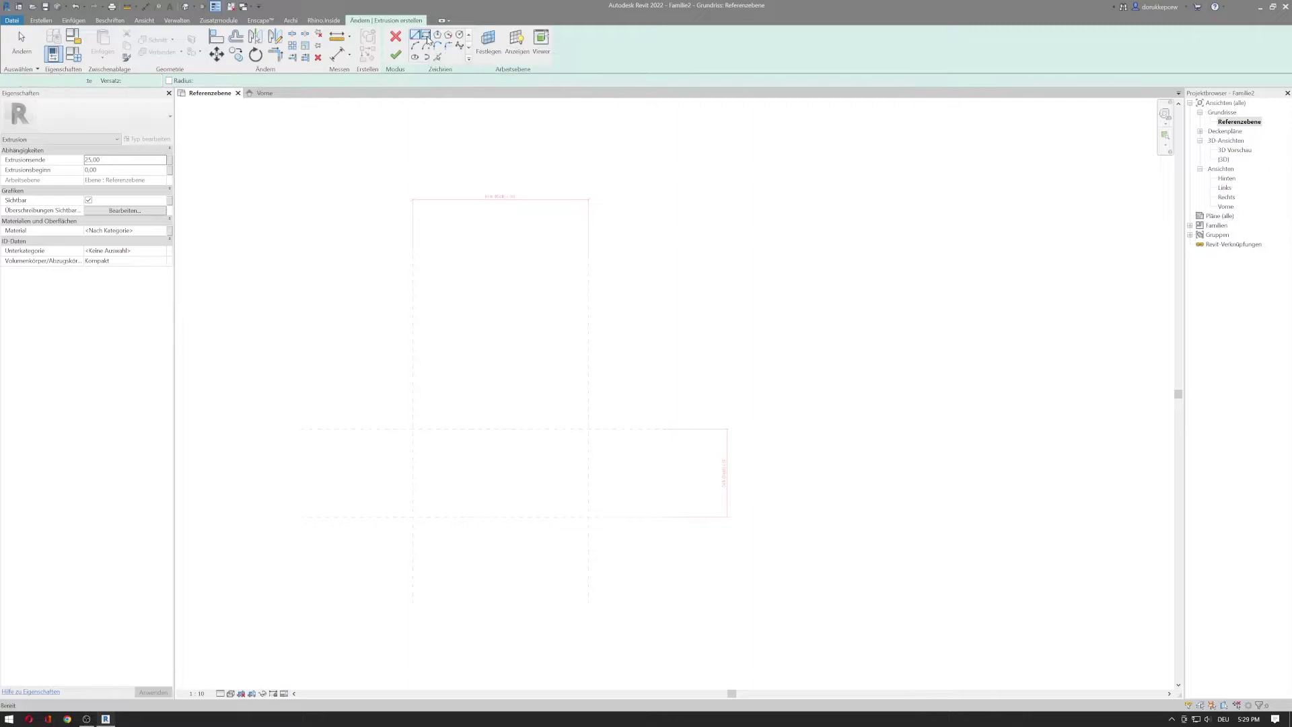
{"action": "left_click", "coordinate": [436, 456]}
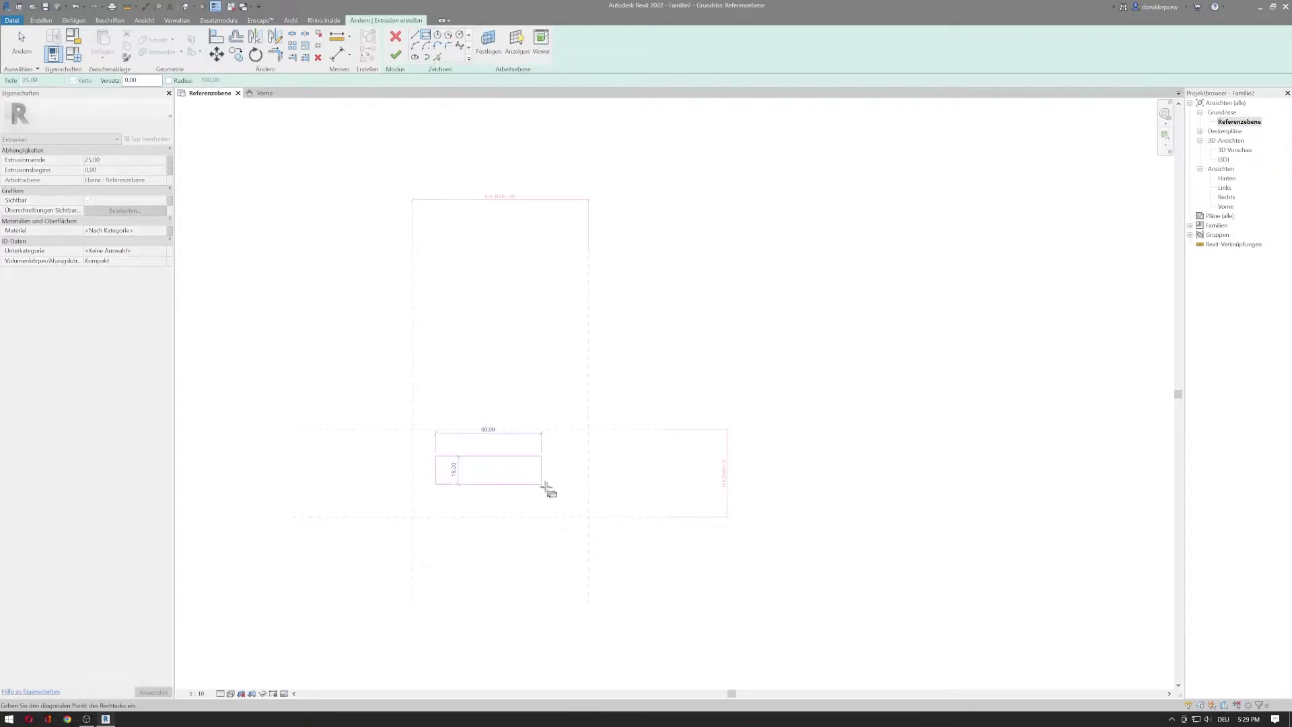
{"action": "left_click", "coordinate": [569, 495]}
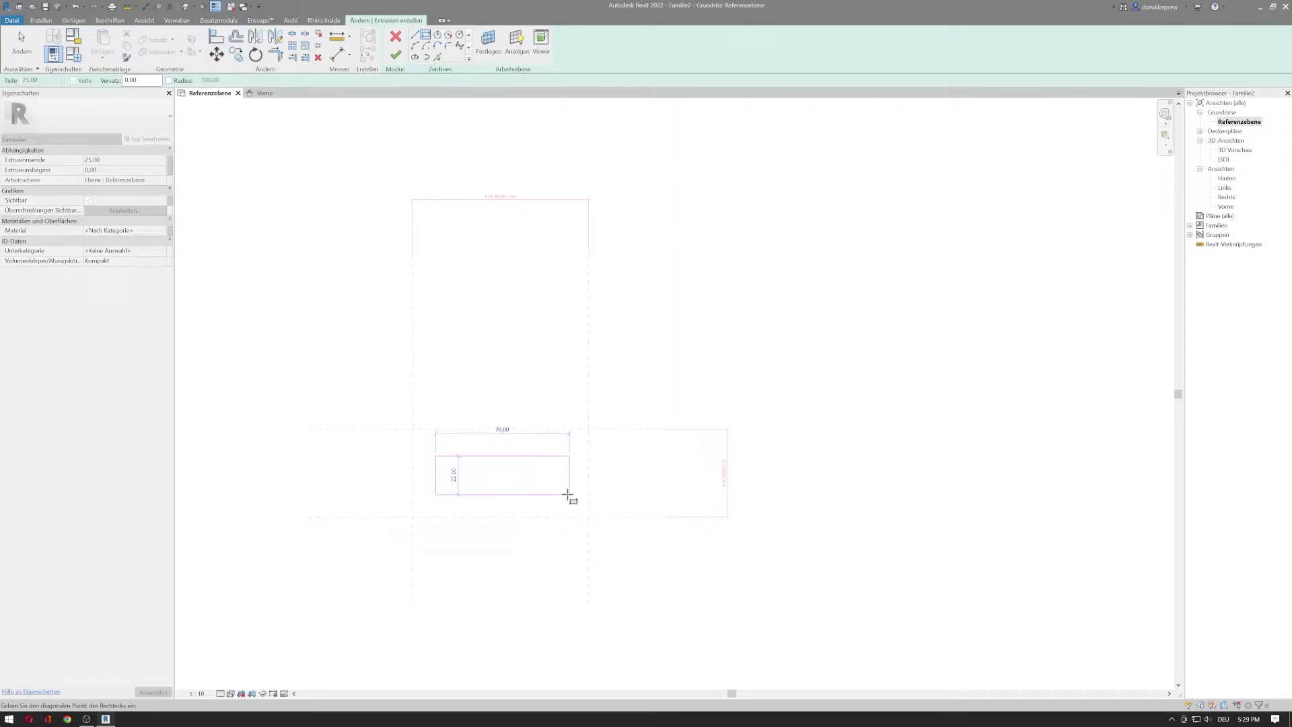
{"action": "scroll", "coordinate": [543, 511], "scroll_direction": "up", "scroll_amount": 3}
{"action": "middle_click_drag", "start_coordinate": [489, 516], "coordinate": [517, 519]}
{"action": "key", "text": "Escape"}
{"action": "key", "text": "Escape"}
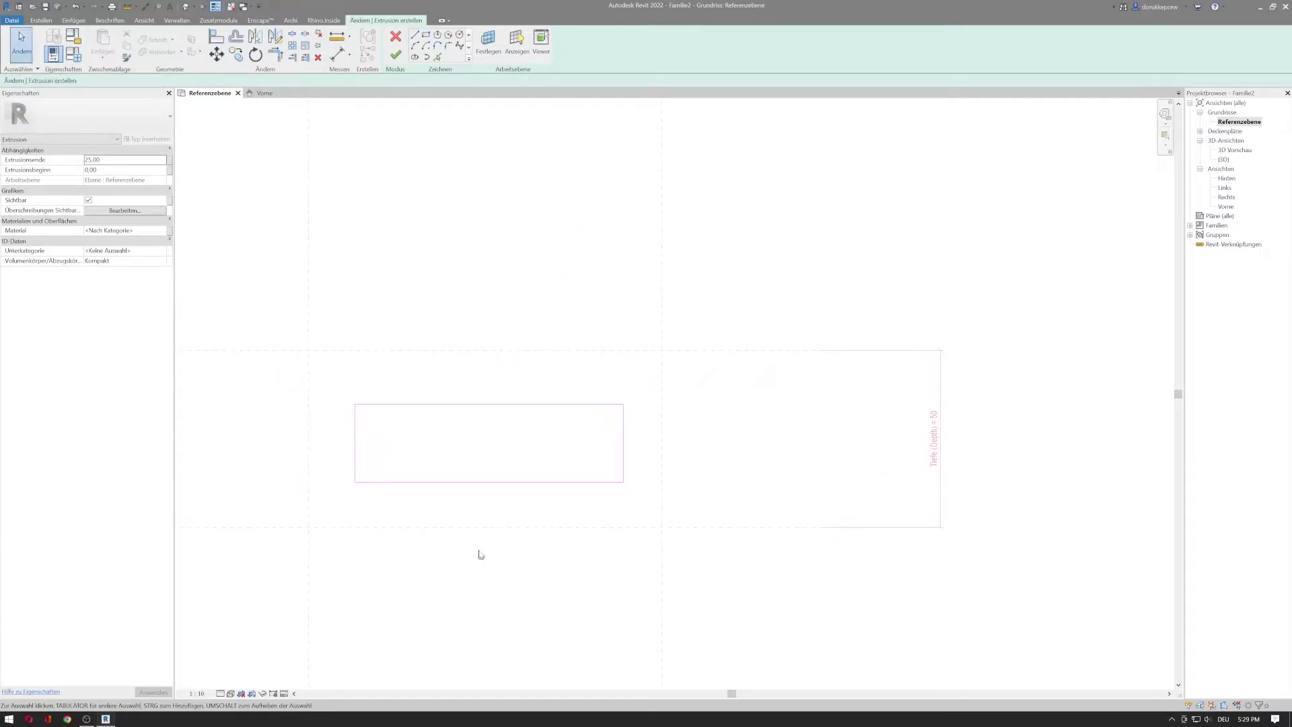
{"action": "scroll", "coordinate": [464, 376], "scroll_direction": "down", "scroll_amount": 2}
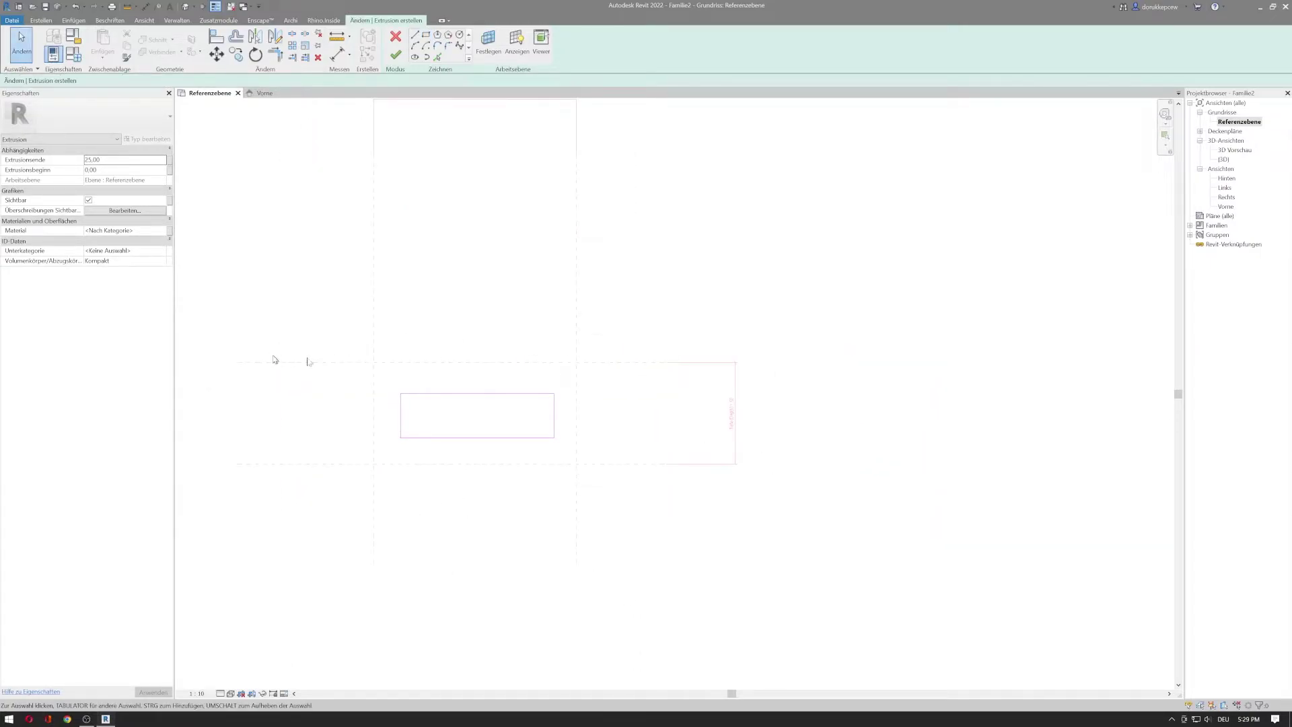
{"action": "scroll", "coordinate": [516, 467], "scroll_direction": "up", "scroll_amount": 2}
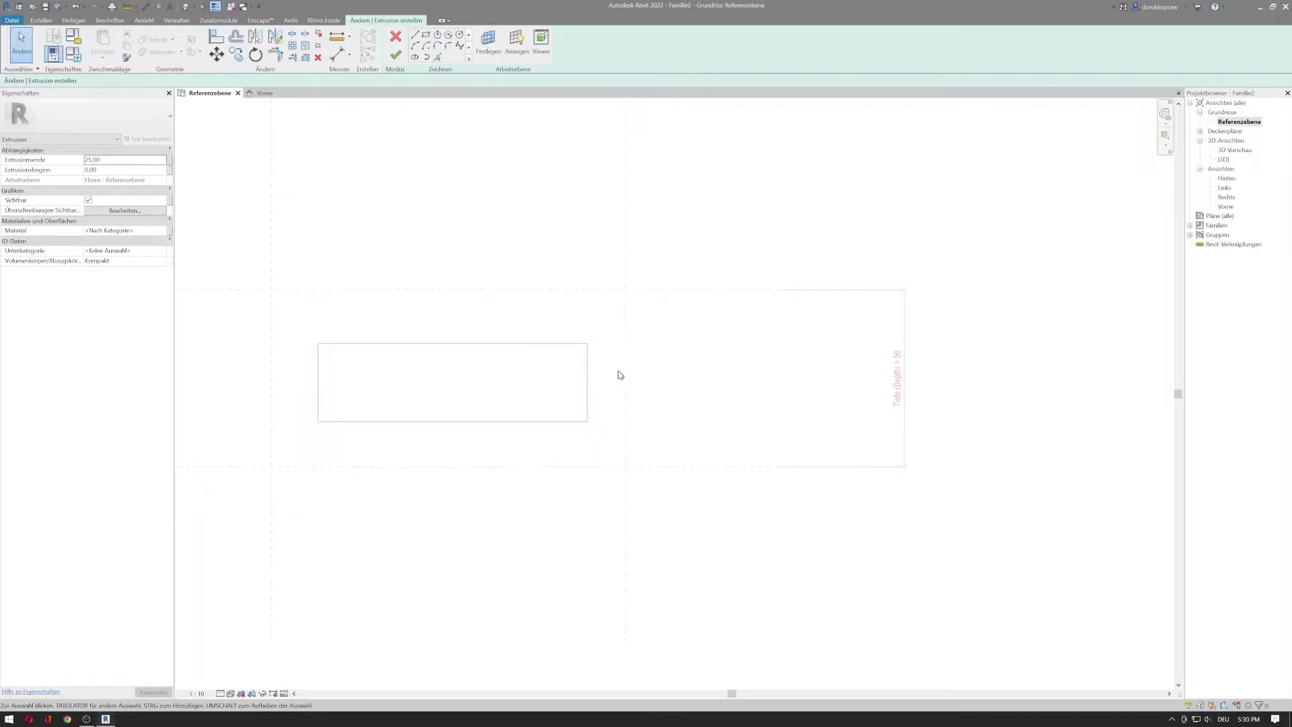
Align the rectangle's right edge to the right vertical reference plane and lock the alignment
{"action": "left_click_drag", "start_coordinate": [619, 373], "coordinate": [537, 394]}
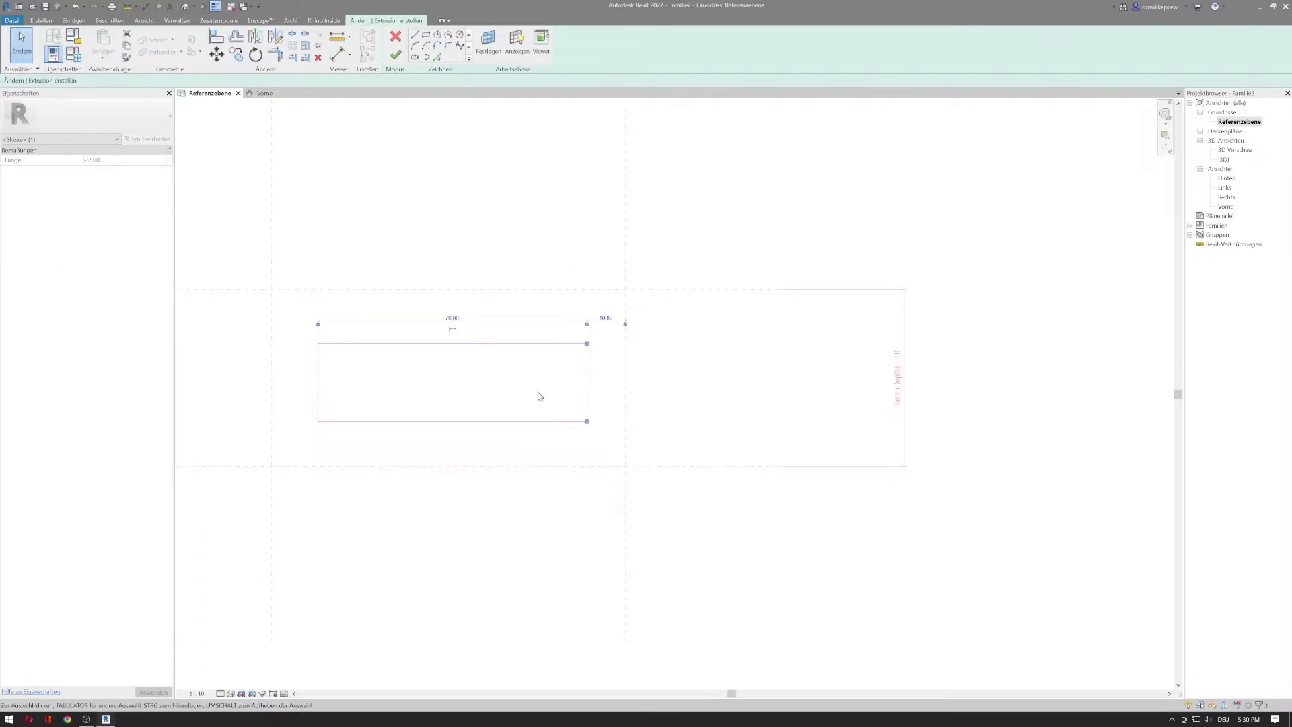
{"action": "left_click", "coordinate": [631, 370]}
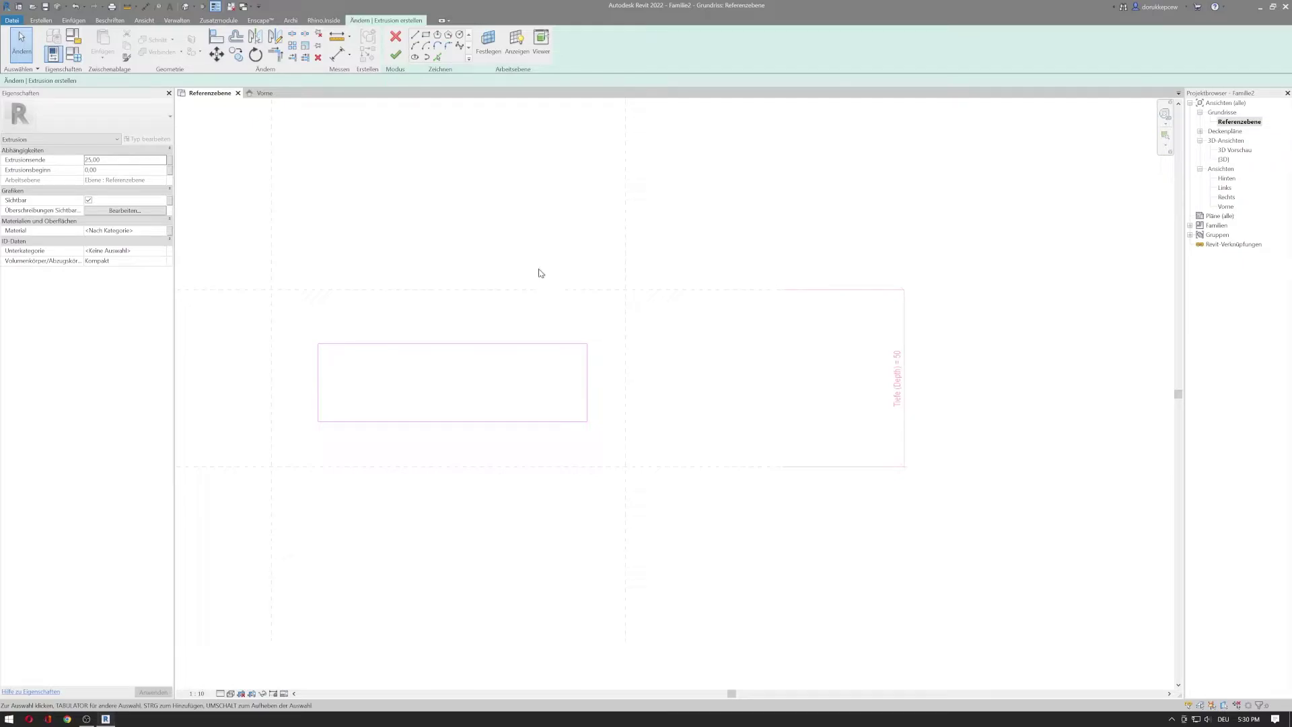
{"action": "key", "text": "a"}
{"action": "key", "text": "l"}
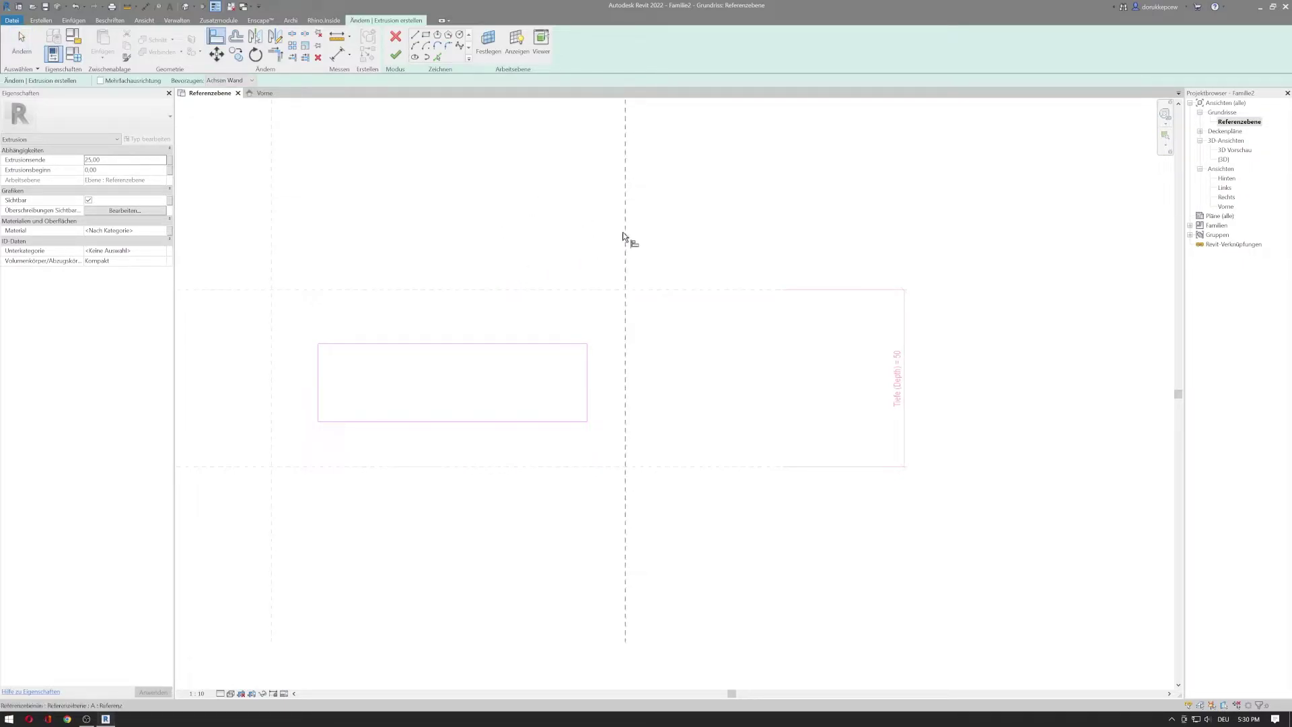
{"action": "left_click", "coordinate": [627, 248]}
{"action": "left_click", "coordinate": [586, 394]}
{"action": "left_click", "coordinate": [587, 399]}
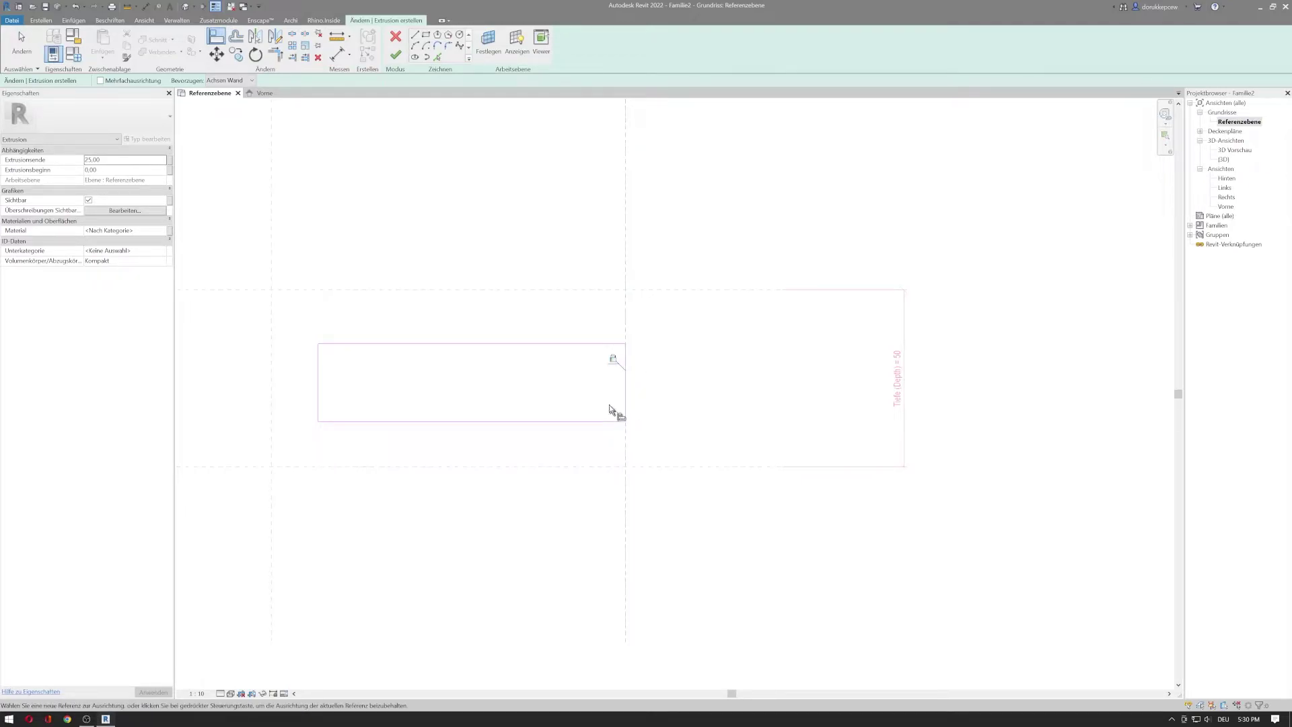
{"action": "left_click", "coordinate": [624, 344]}
Align the rectangle's bottom edge to the lower horizontal reference plane and lock the alignment
{"action": "left_click", "coordinate": [527, 465]}
{"action": "left_click", "coordinate": [531, 422]}
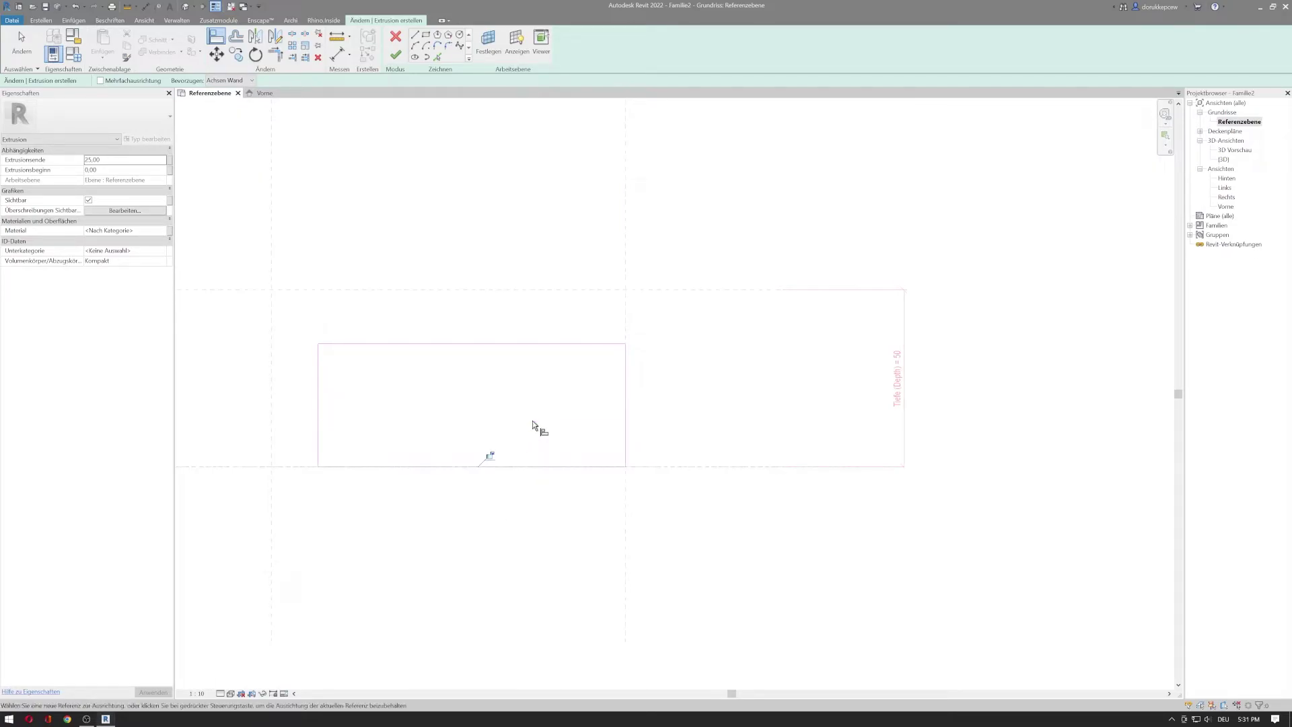
{"action": "left_click", "coordinate": [490, 456]}
Align the rectangle's left edge to the left vertical reference plane and its top edge to the upper horizontal plane
{"action": "left_click", "coordinate": [271, 387]}
{"action": "left_click", "coordinate": [317, 396]}
{"action": "left_click", "coordinate": [430, 290]}
{"action": "left_click", "coordinate": [411, 343]}
{"action": "scroll", "coordinate": [445, 328], "scroll_direction": "down", "scroll_amount": 2}
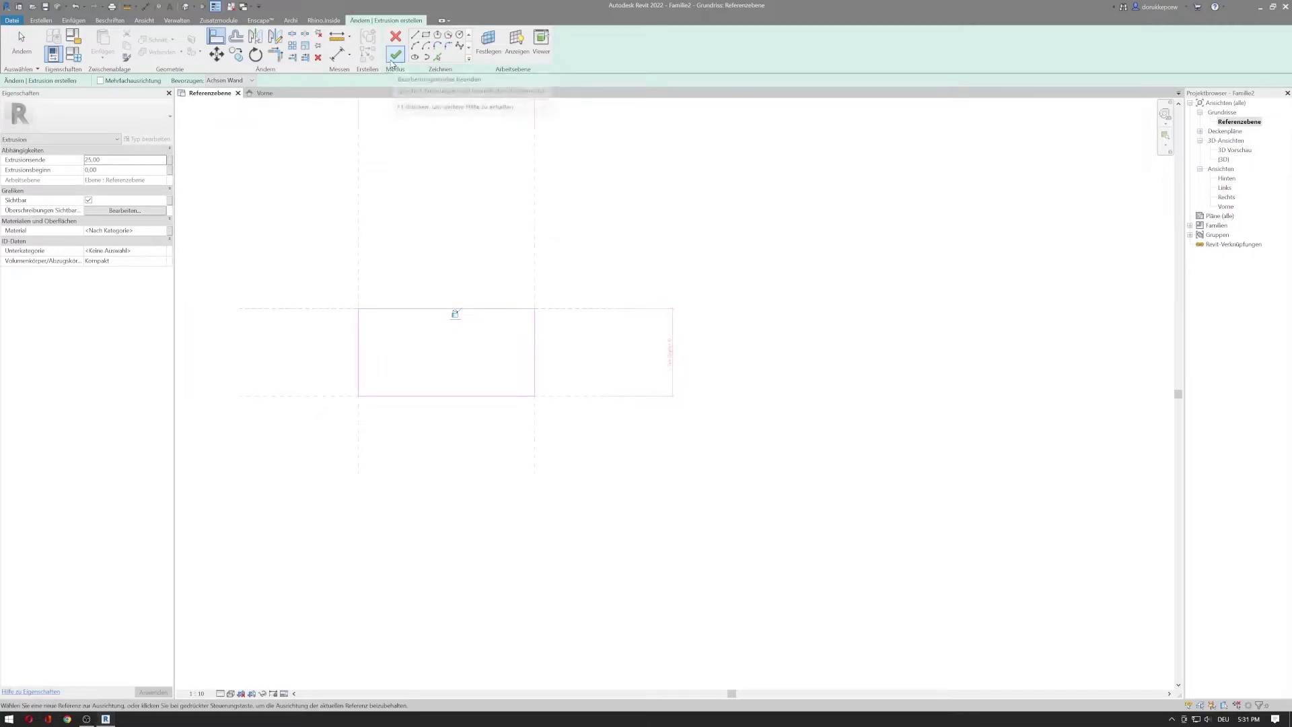
Finish the extrusion sketch and look at the resulting solid in the 3D view
{"action": "left_click", "coordinate": [394, 55]}
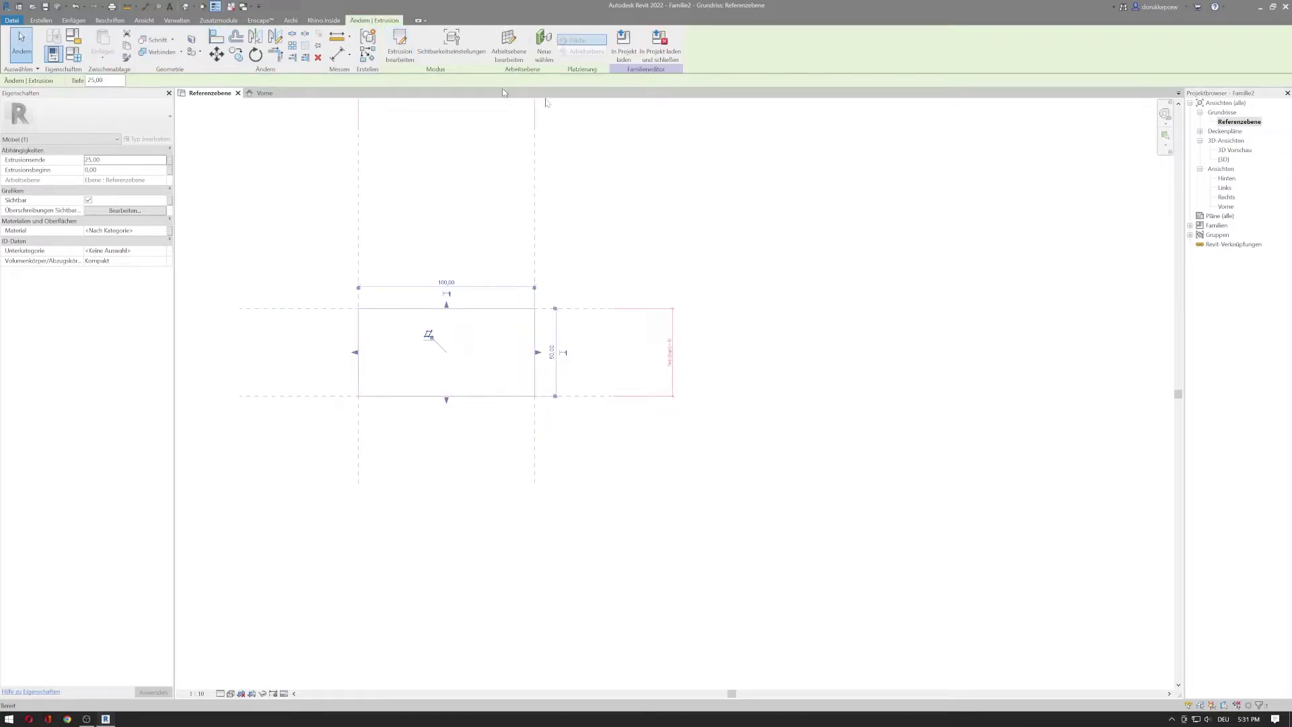
{"action": "scroll", "coordinate": [425, 381], "scroll_direction": "up", "scroll_amount": 2}
{"action": "scroll", "coordinate": [425, 382], "scroll_direction": "up", "scroll_amount": 1}
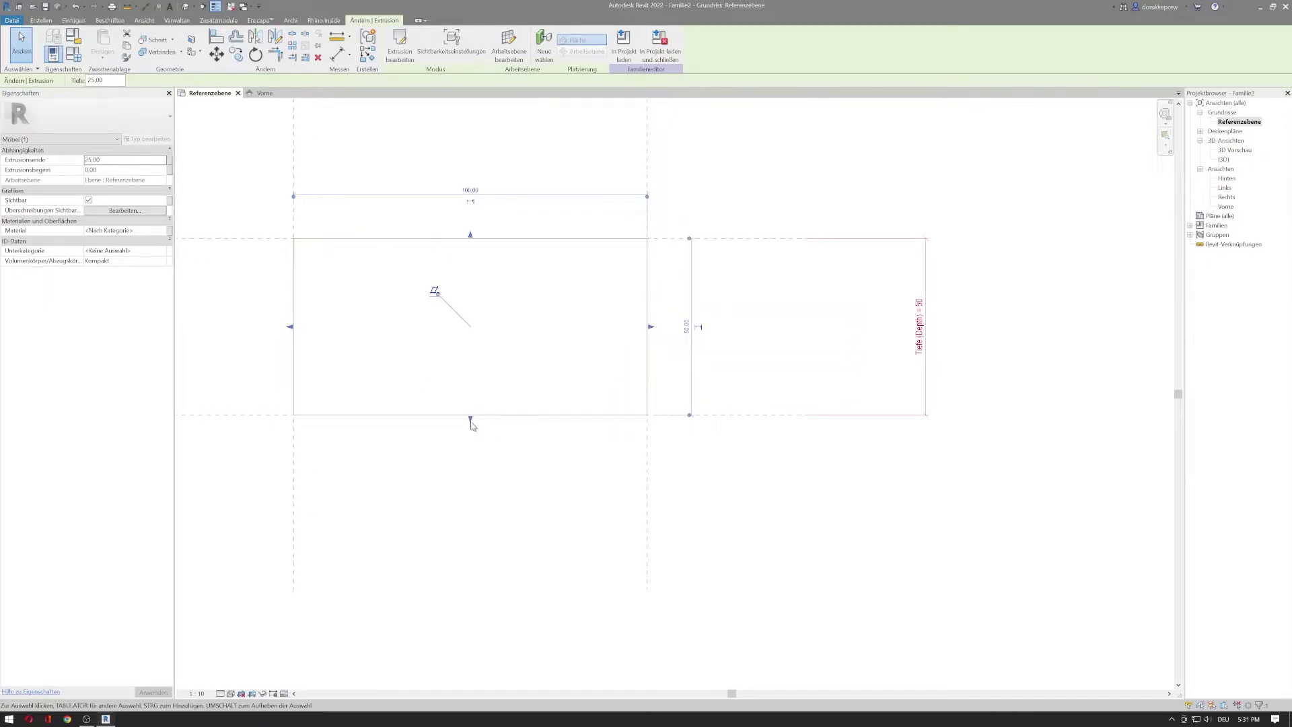
{"action": "scroll", "coordinate": [680, 260], "scroll_direction": "down", "scroll_amount": 4}
{"action": "middle_click_drag", "start_coordinate": [673, 286], "coordinate": [585, 431]}
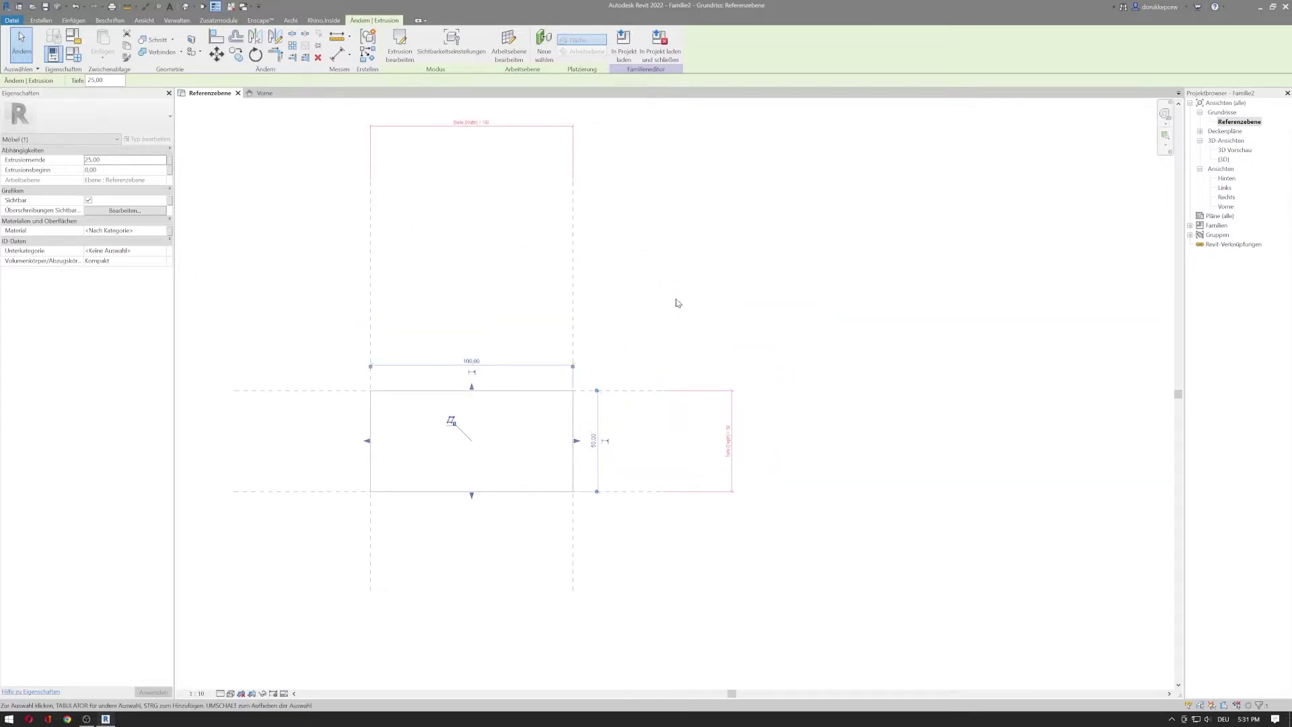
{"action": "key", "text": "Escape"}
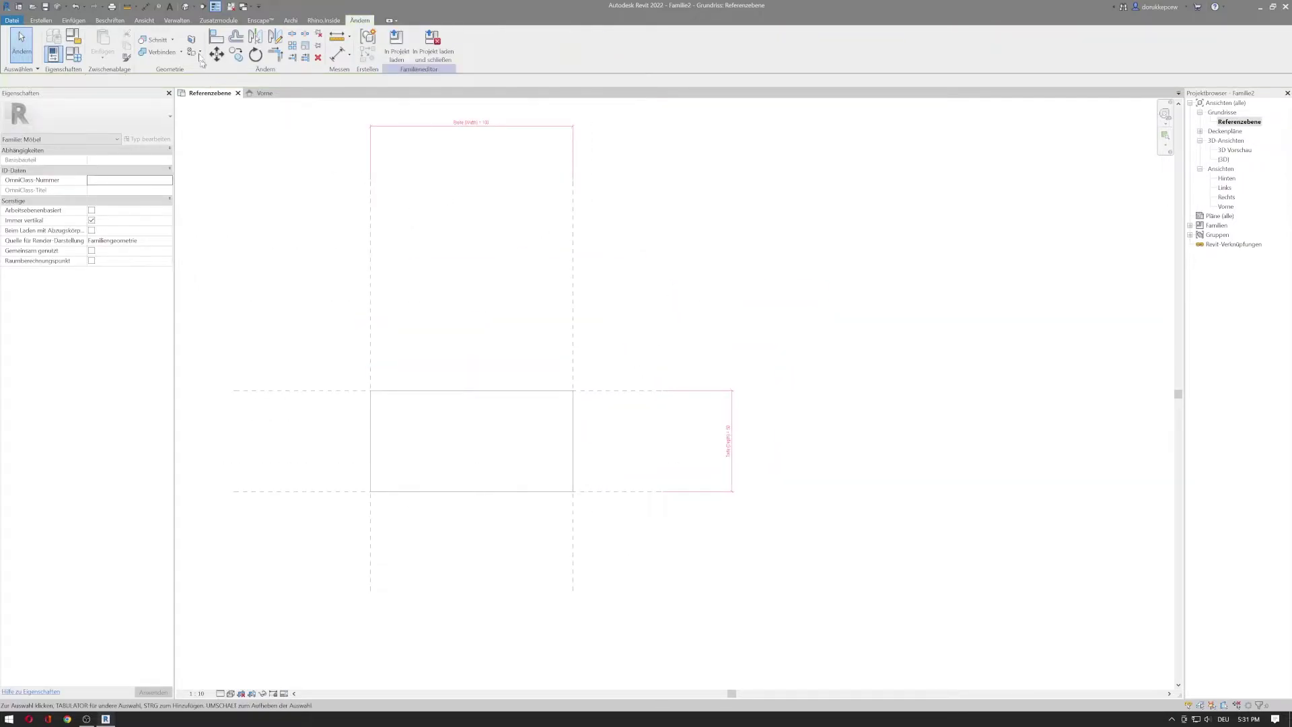
{"action": "left_click", "coordinate": [186, 6]}
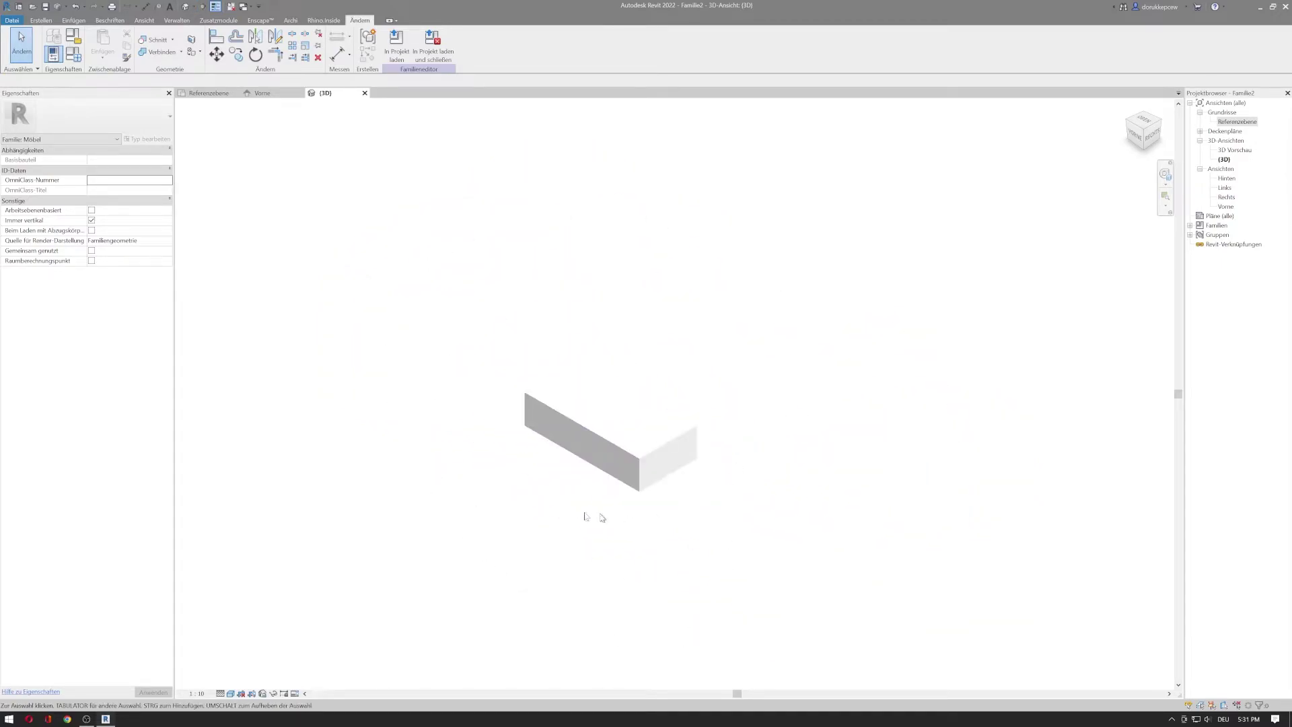
{"action": "left_click", "coordinate": [592, 426]}
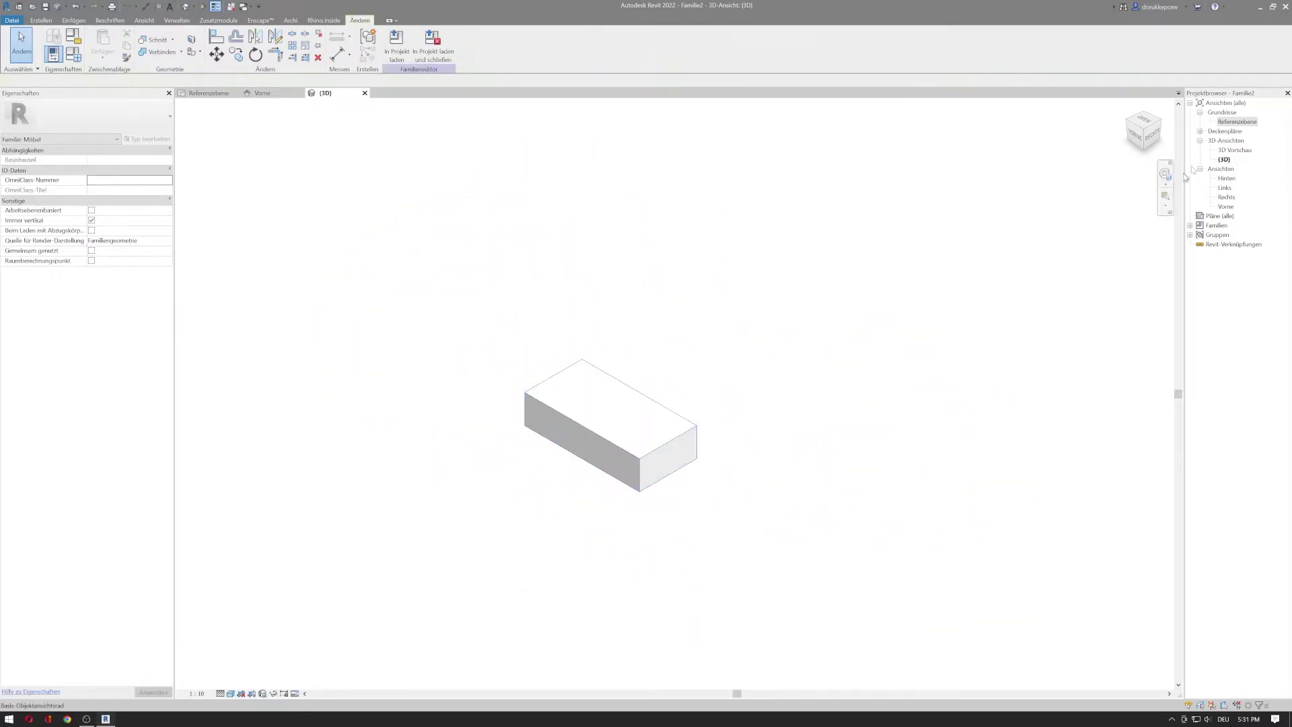
Back in the Referenzebene floor plan, set the family parameters Breite (Width) to 50 and Tiefe (Depth) to 20 and inspect the extrusion
{"action": "double_click", "coordinate": [1235, 122]}
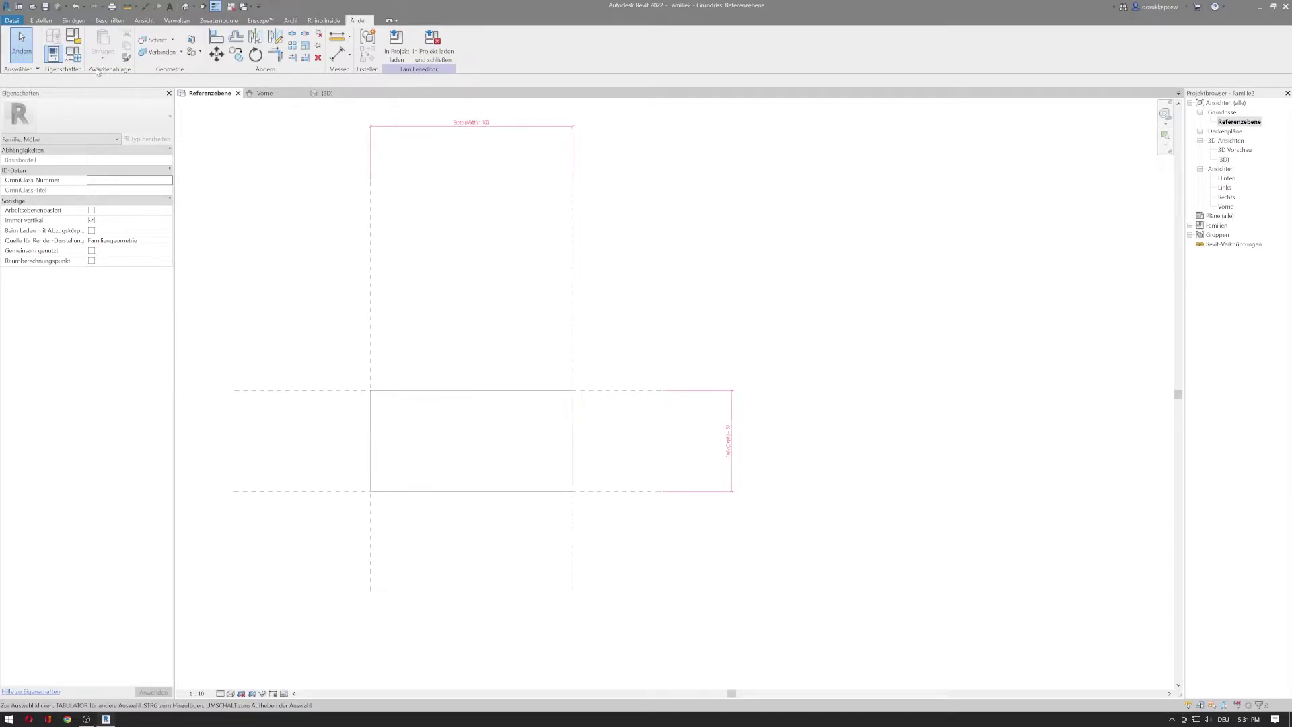
{"action": "left_click", "coordinate": [73, 53]}
{"action": "left_click", "coordinate": [844, 193]}
{"action": "type", "text": "50"}
{"action": "key", "text": "Tab"}
{"action": "left_click", "coordinate": [840, 210]}
{"action": "type", "text": "20"}
{"action": "key", "text": "Tab"}
{"action": "left_click", "coordinate": [974, 570]}
{"action": "left_click", "coordinate": [885, 571]}
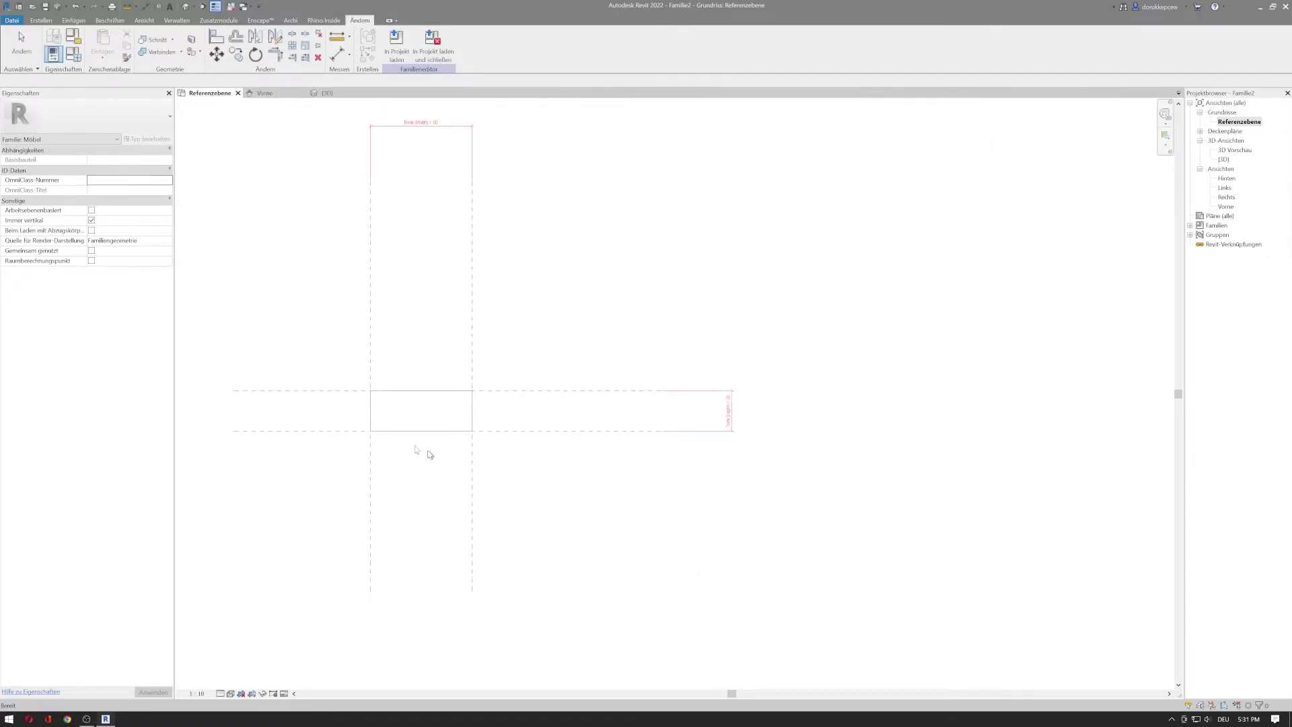
{"action": "scroll", "coordinate": [407, 471], "scroll_direction": "up", "scroll_amount": 3}
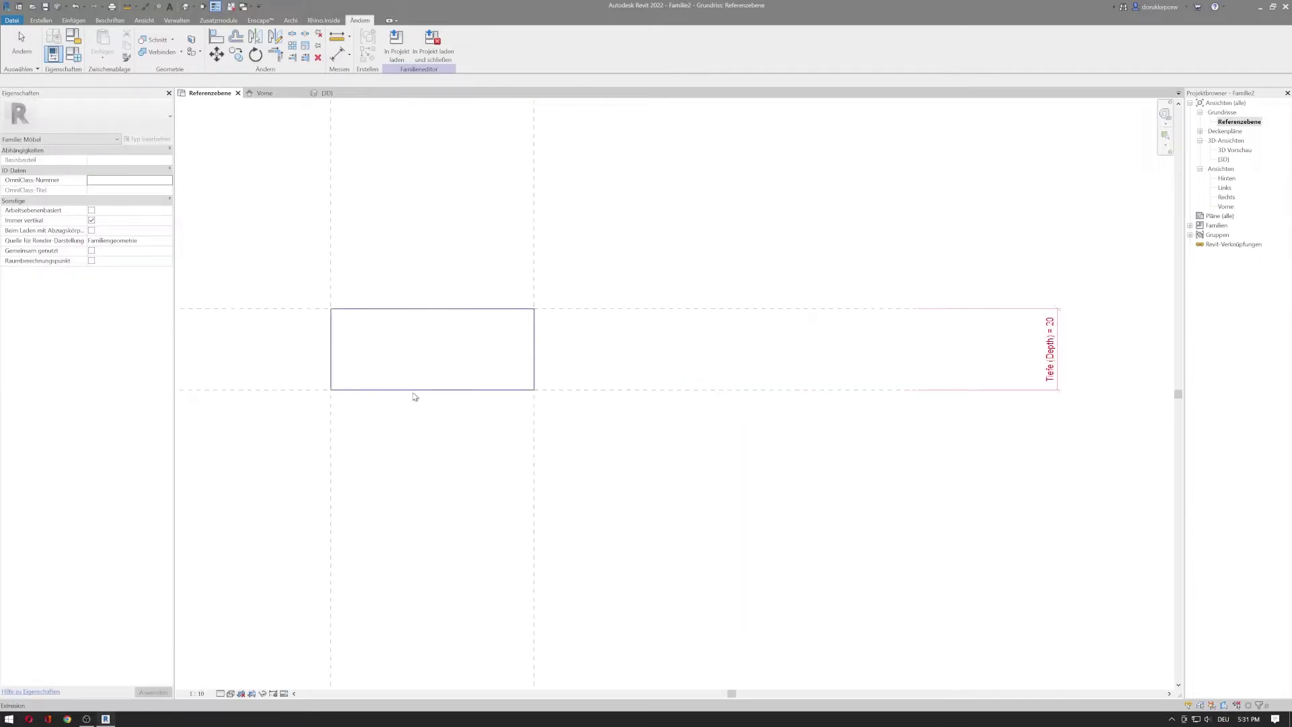
{"action": "left_click", "coordinate": [413, 395]}
{"action": "scroll", "coordinate": [485, 390], "scroll_direction": "down", "scroll_amount": 2}
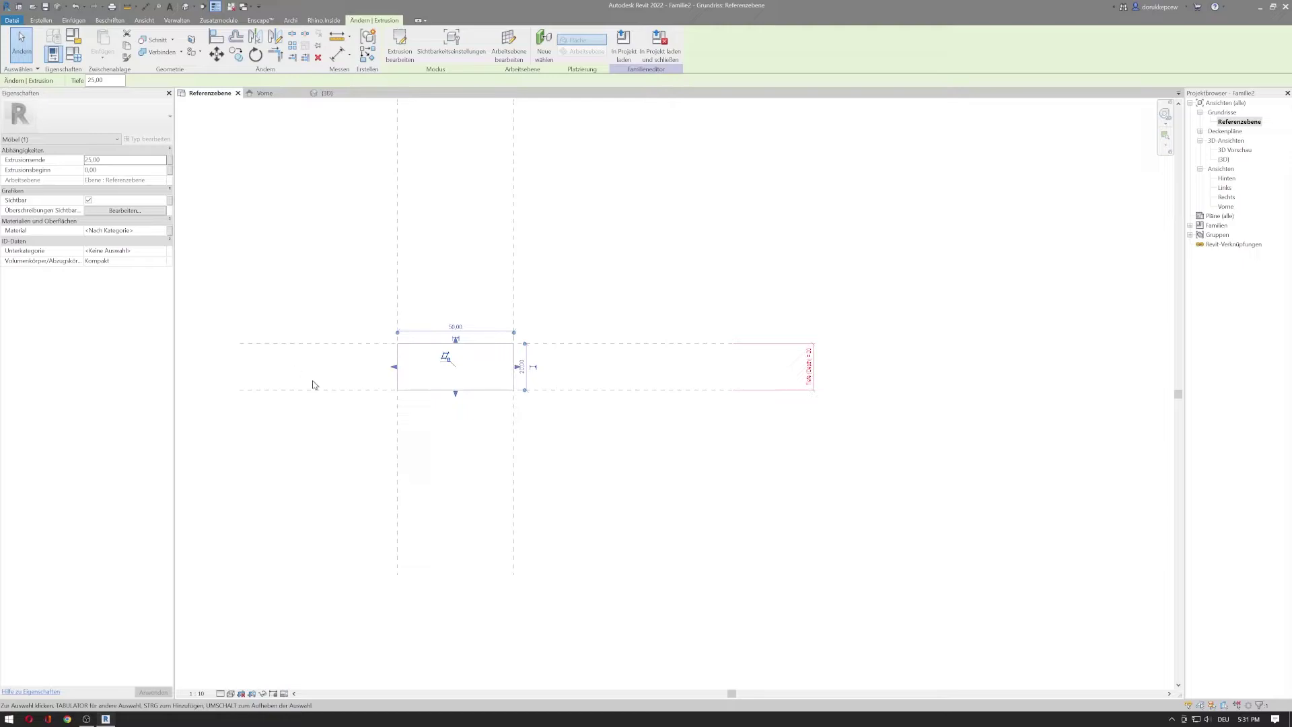
In the Vorne elevation, inspect the extrusion and the upper horizontal reference plane, and set the family parameter Höhe to 100
{"action": "double_click", "coordinate": [1224, 207]}
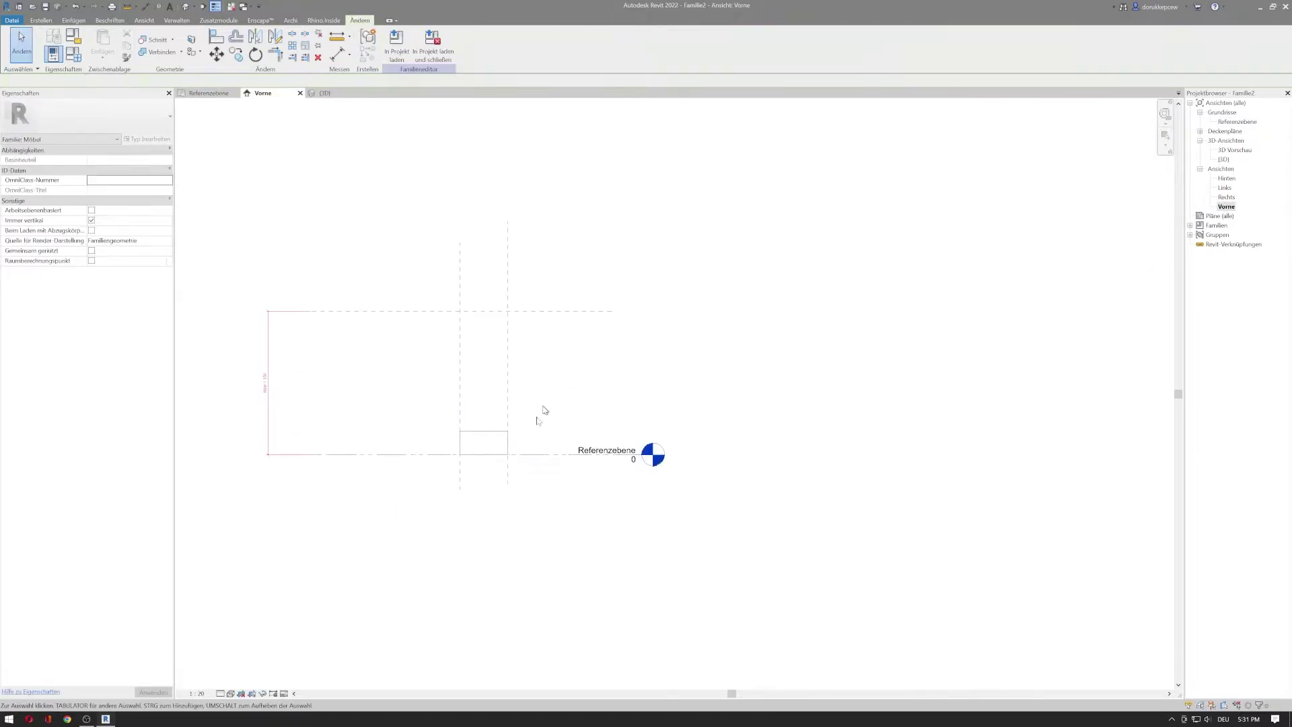
{"action": "scroll", "coordinate": [550, 400], "scroll_direction": "up", "scroll_amount": 2}
{"action": "left_click", "coordinate": [465, 437]}
{"action": "middle_click_drag", "start_coordinate": [430, 405], "coordinate": [538, 408]}
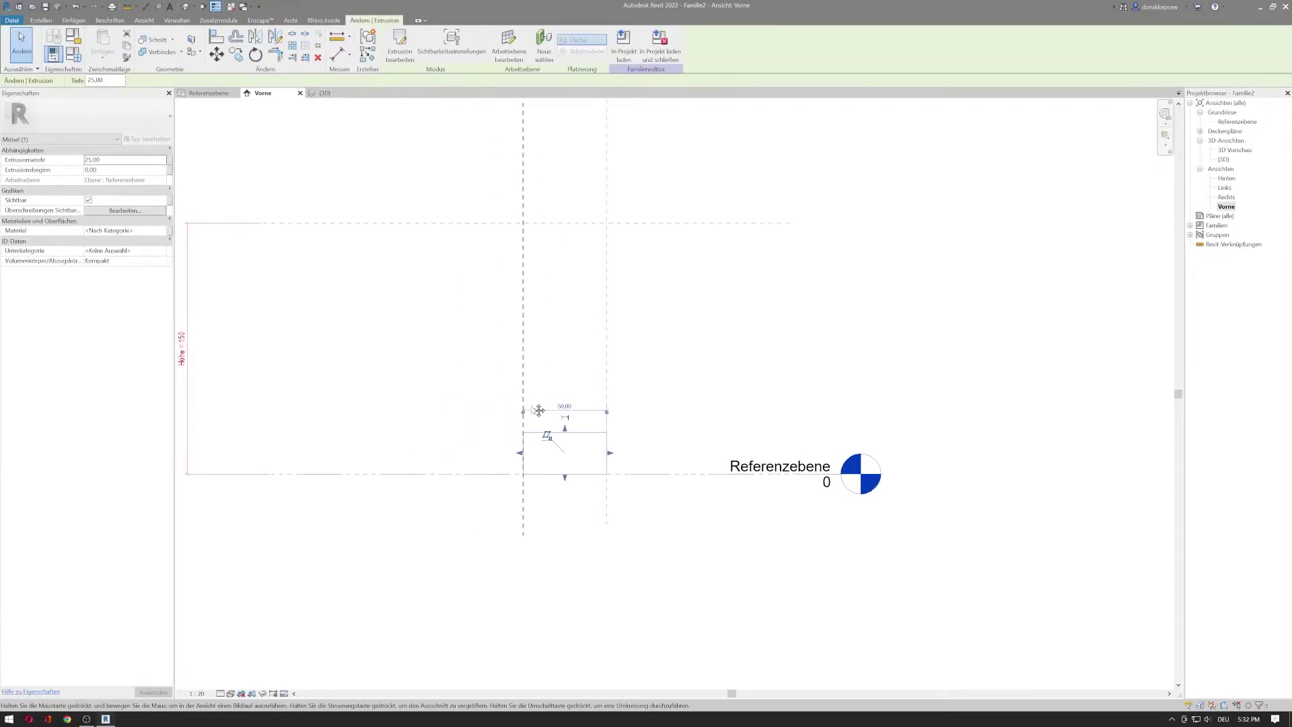
{"action": "middle_click_drag", "start_coordinate": [297, 248], "coordinate": [385, 262]}
{"action": "left_click", "coordinate": [431, 239]}
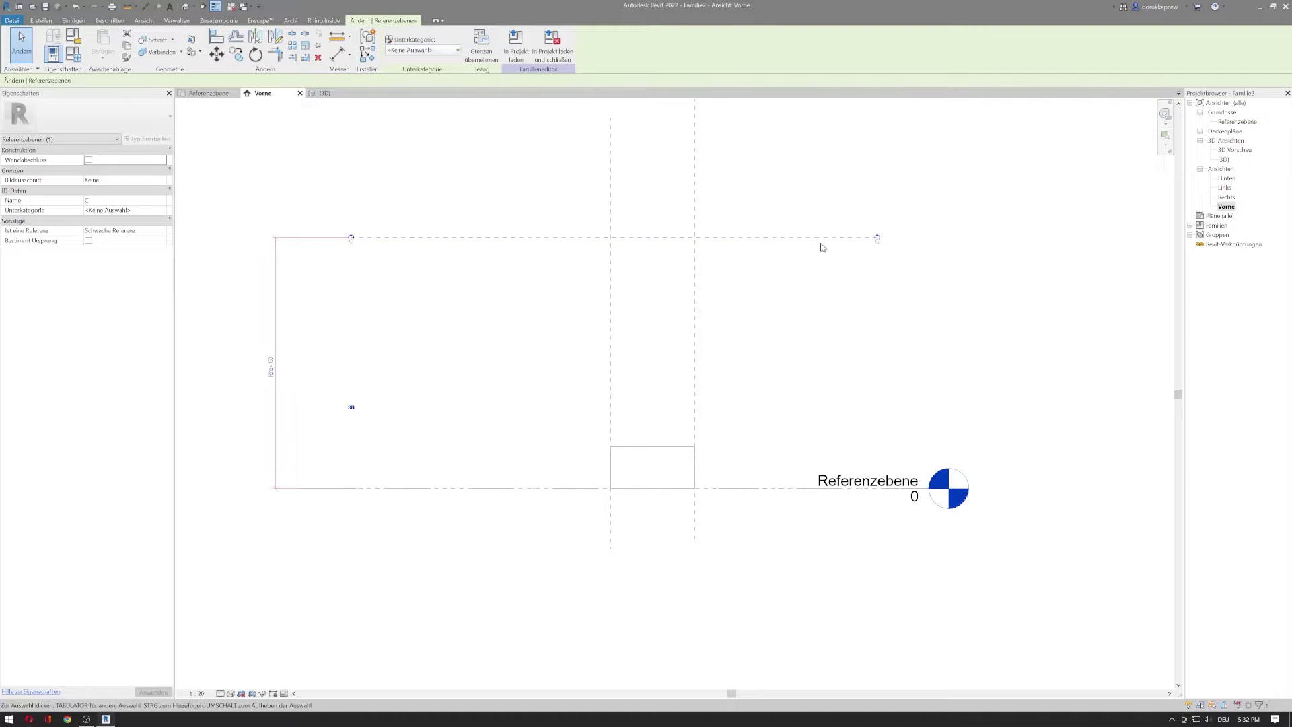
{"action": "left_click", "coordinate": [798, 333]}
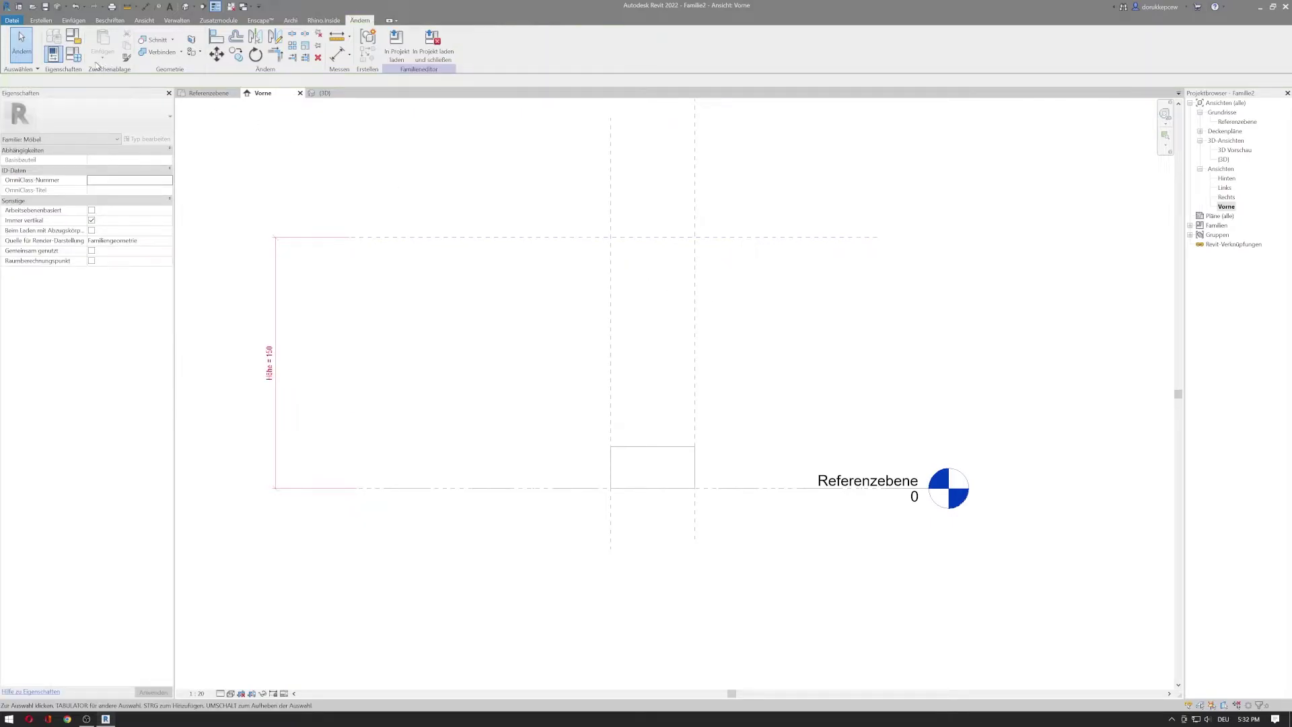
{"action": "left_click", "coordinate": [73, 54]}
{"action": "left_click", "coordinate": [852, 200]}
{"action": "type", "text": "100"}
{"action": "key", "text": "Tab"}
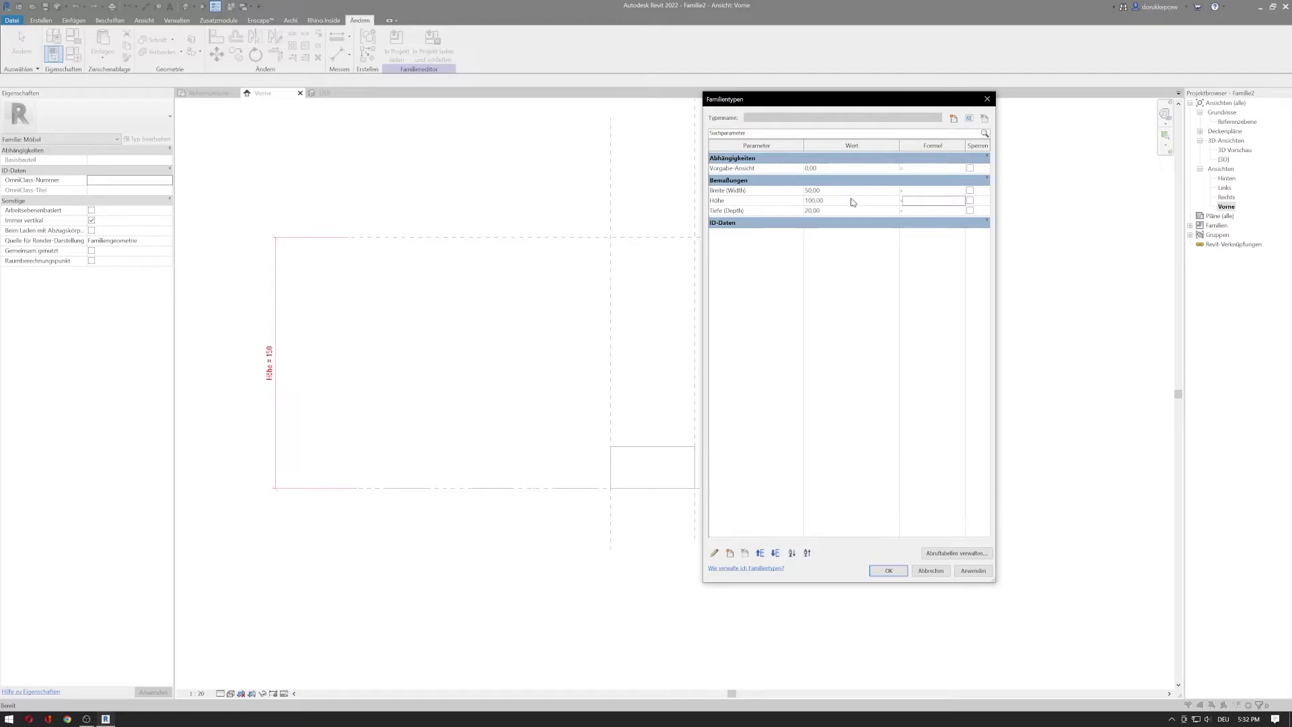
{"action": "left_click", "coordinate": [970, 573]}
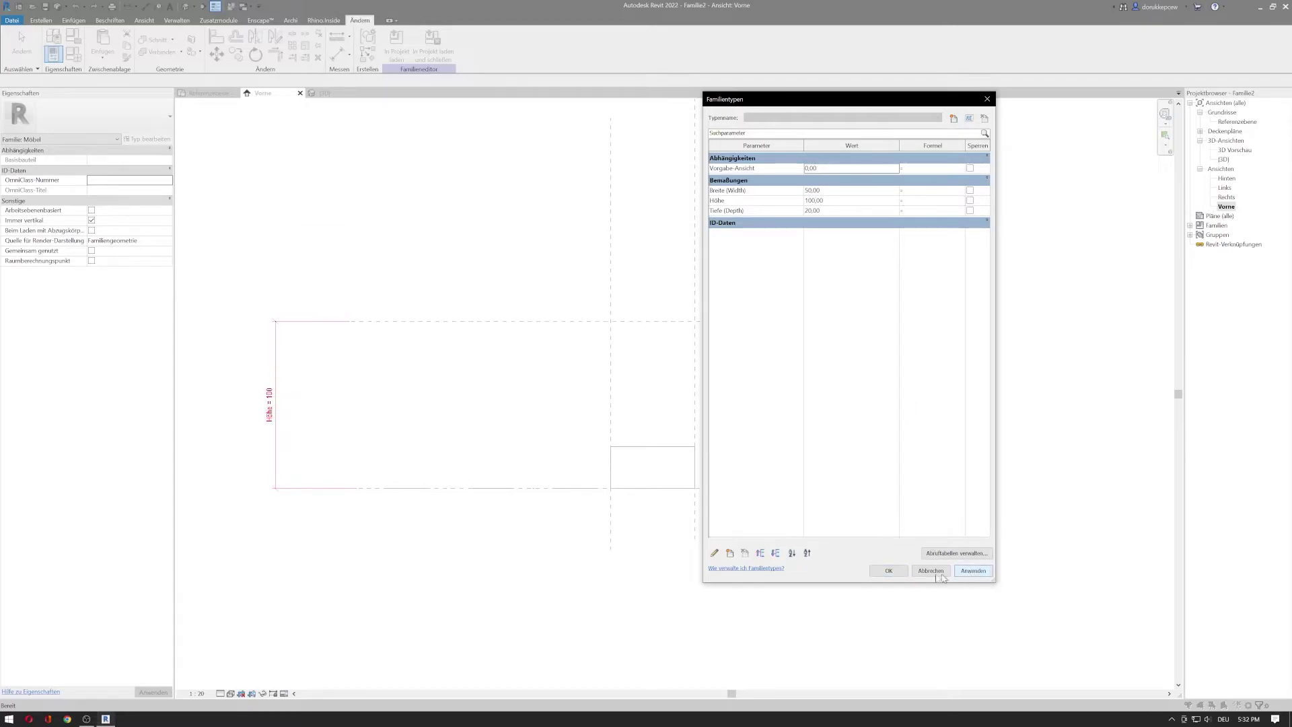
{"action": "left_click", "coordinate": [882, 570]}
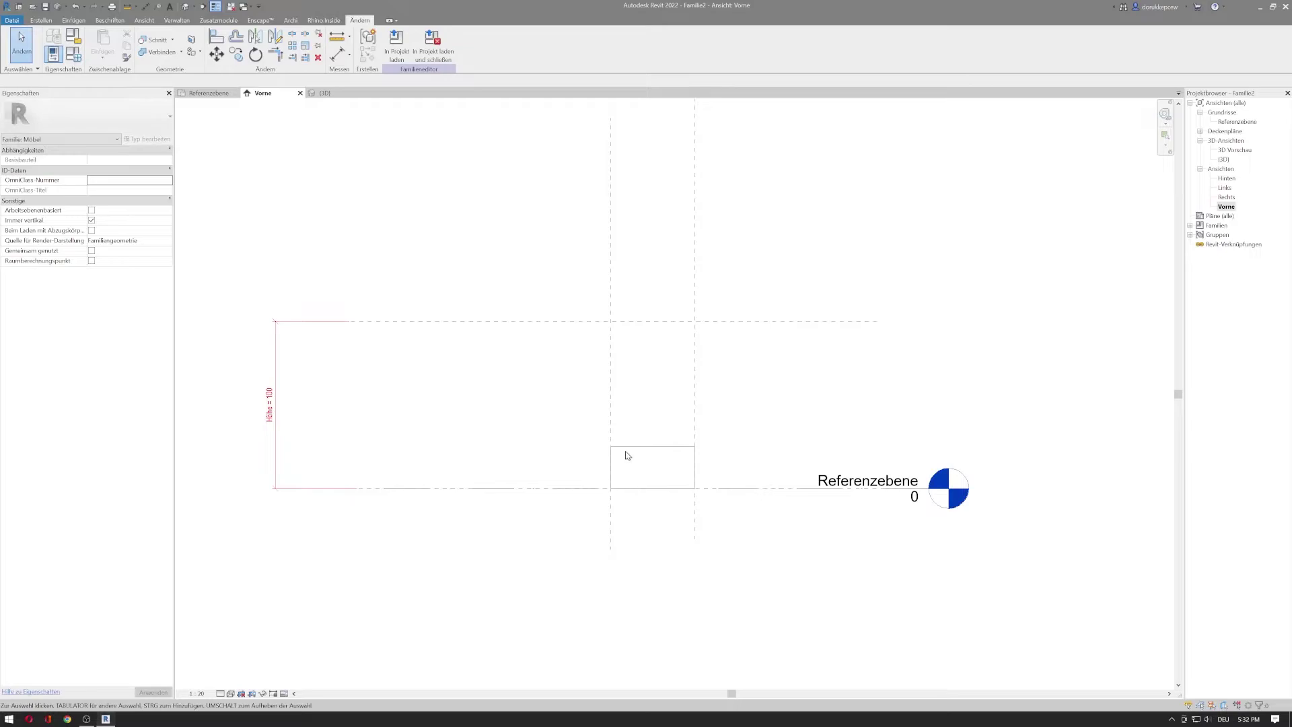
Stretch the extrusion's top upward to a height of about 56 in the Vorne elevation
{"action": "left_click", "coordinate": [626, 456]}
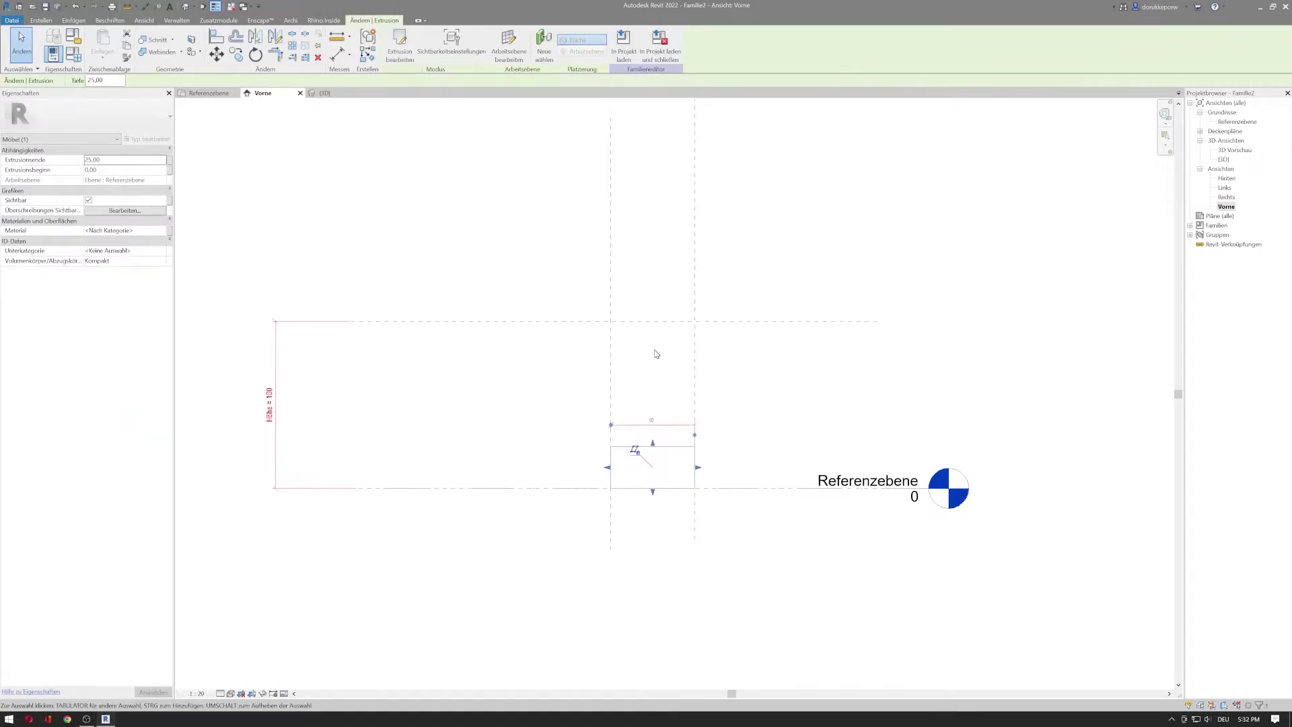
{"action": "left_click", "coordinate": [671, 426]}
{"action": "key", "text": "Escape"}
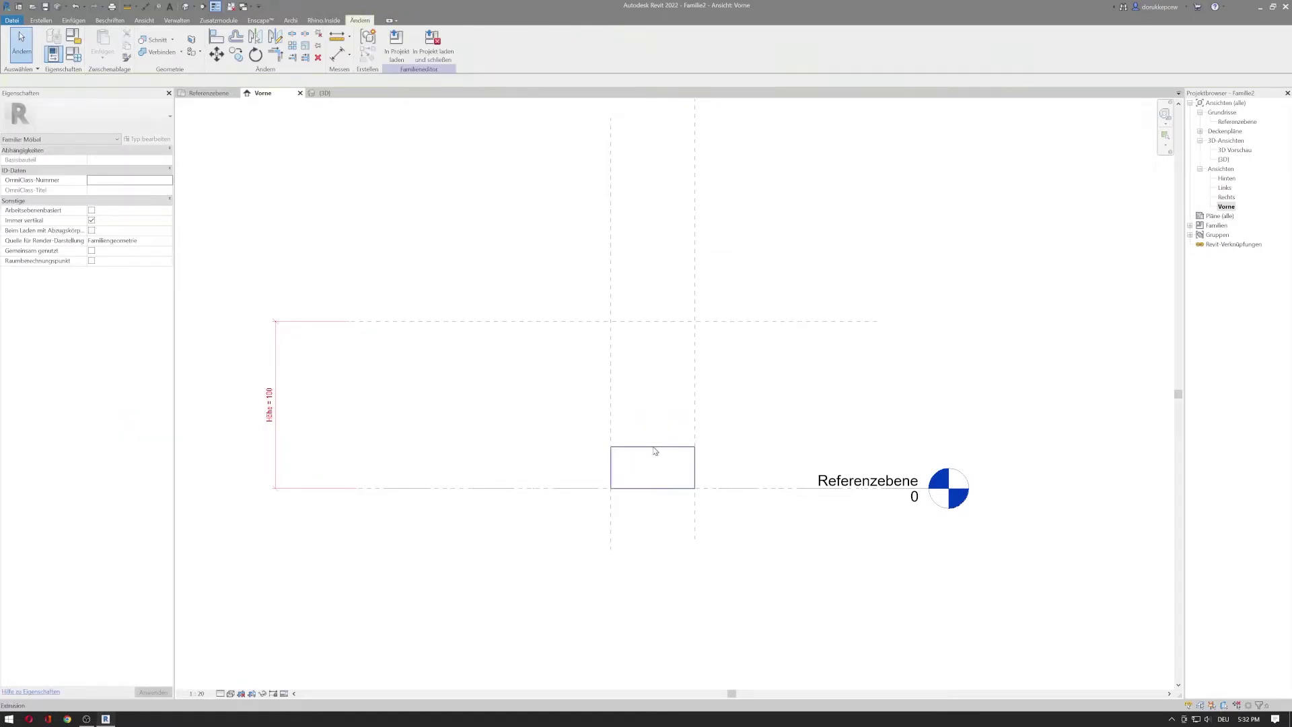
{"action": "left_click", "coordinate": [656, 451]}
{"action": "left_click_drag", "start_coordinate": [653, 442], "coordinate": [652, 395]}
{"action": "left_click", "coordinate": [785, 375]}
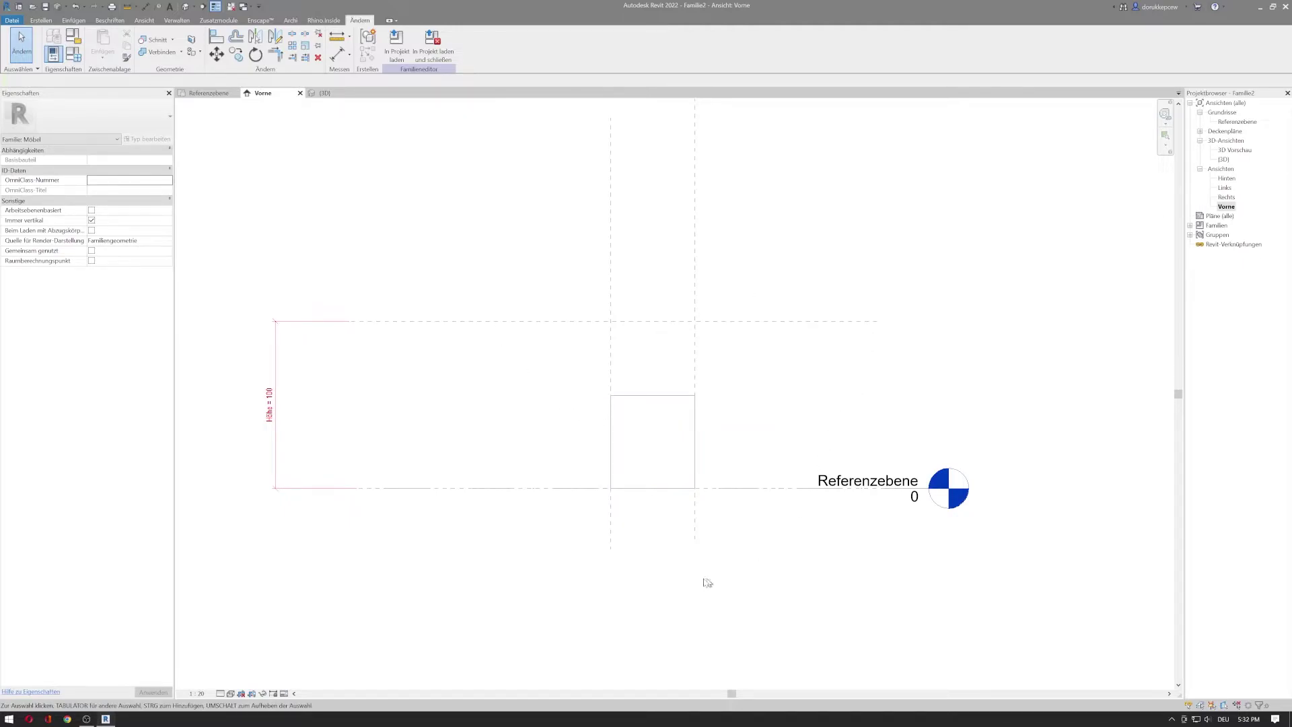
Associate the extrusion's Extrusionsende property with the family parameter Höhe
{"action": "left_click", "coordinate": [650, 402]}
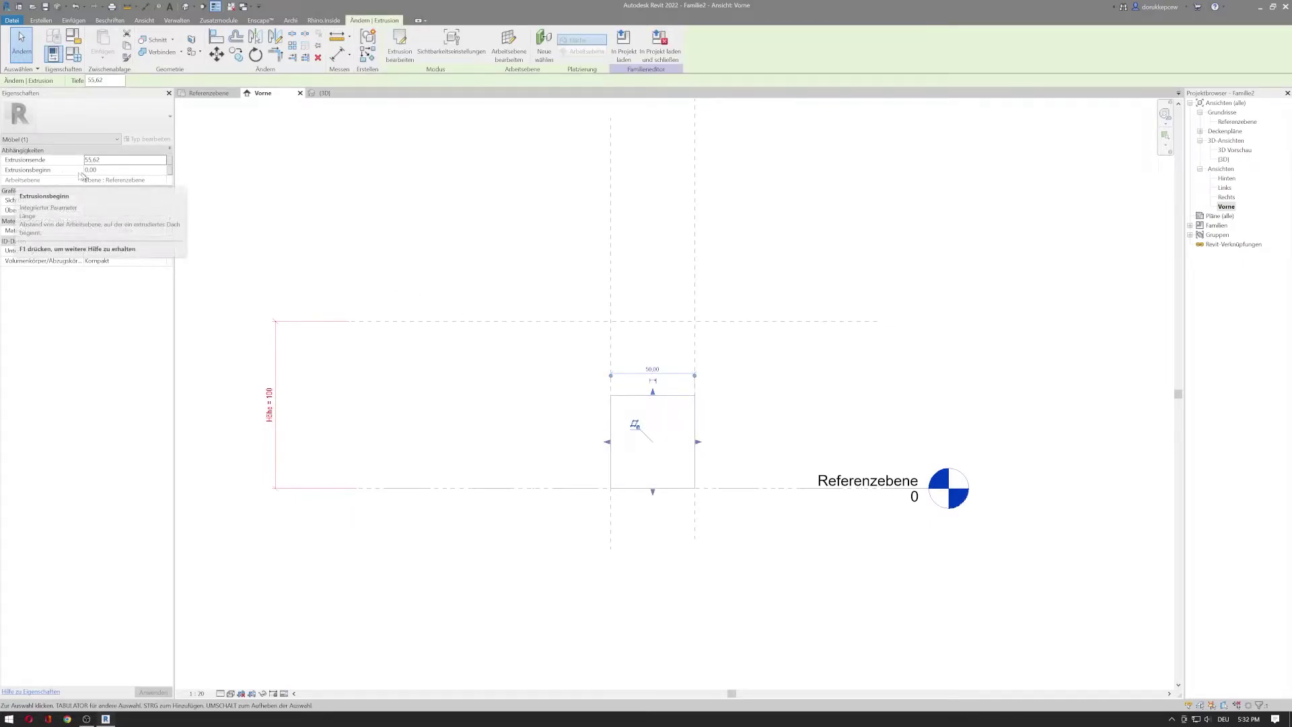
{"action": "left_click", "coordinate": [112, 170]}
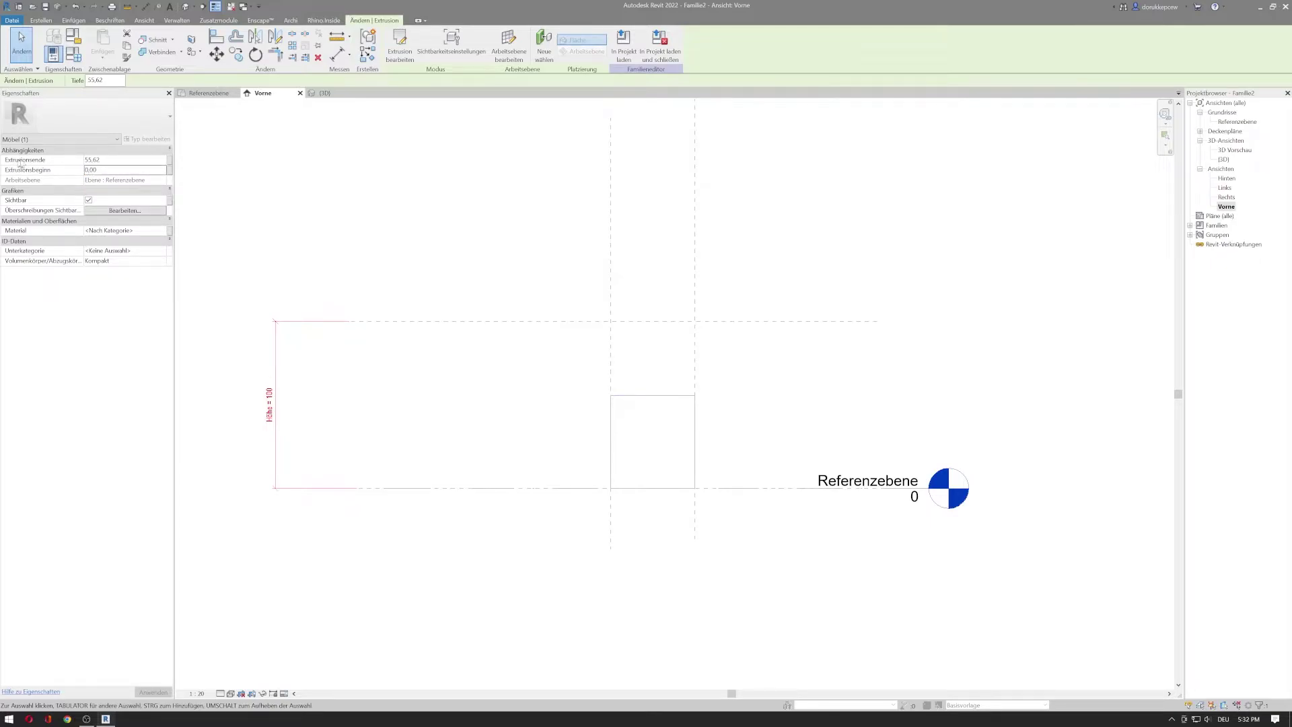
{"action": "left_click", "coordinate": [119, 169]}
{"action": "left_click", "coordinate": [169, 165]}
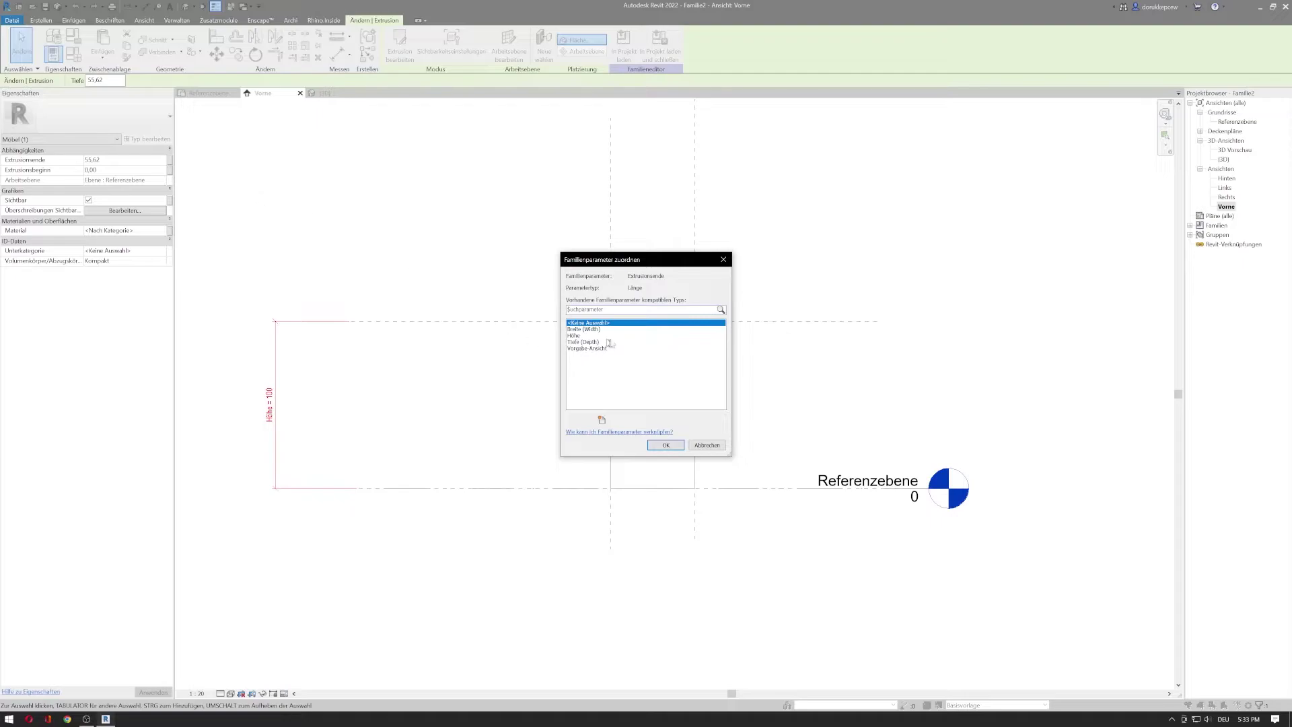
{"action": "left_click", "coordinate": [580, 335]}
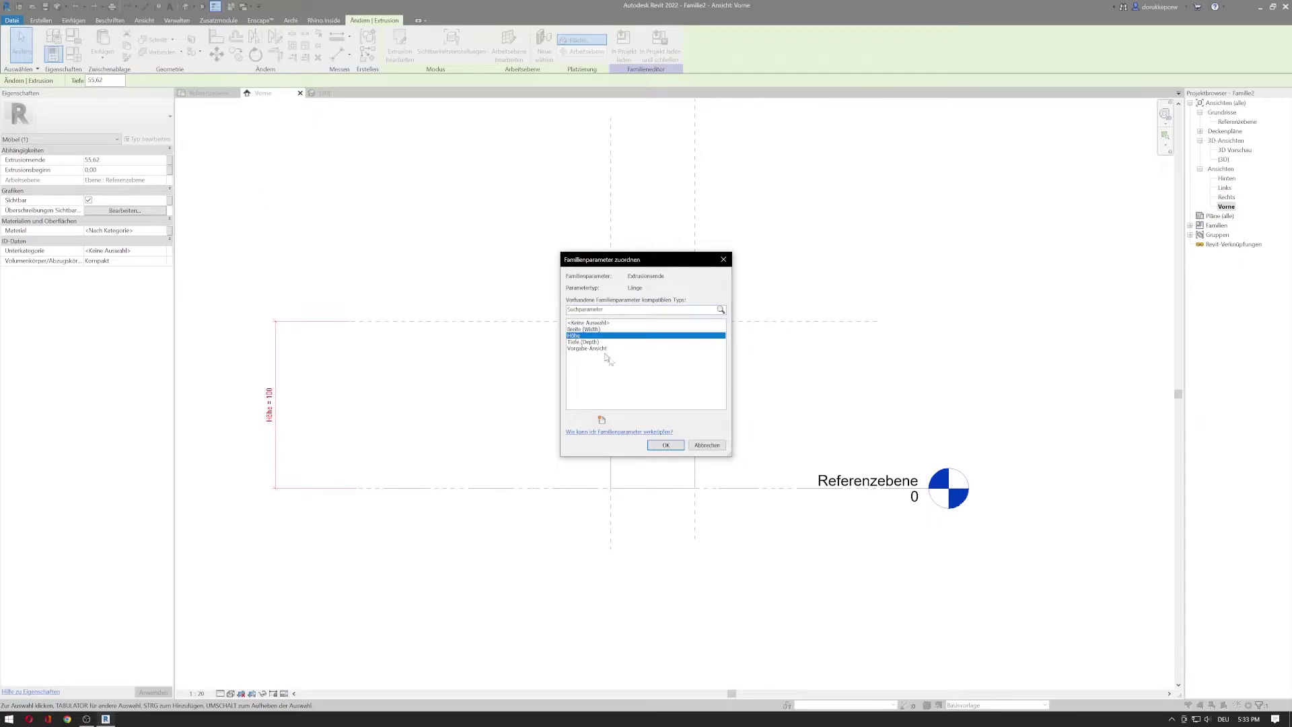
{"action": "left_click", "coordinate": [671, 448]}
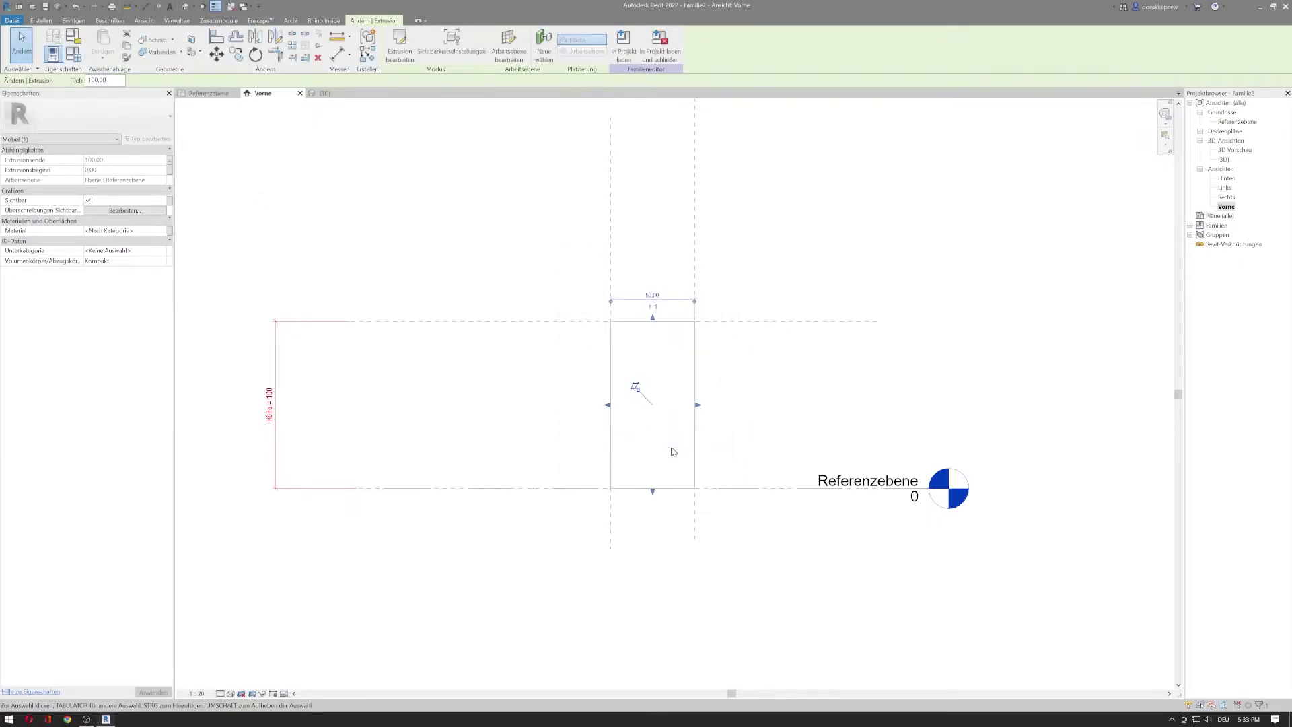
Test the height link by moving the upper horizontal reference plane up to a Höhe of 150 and down to about 86
{"action": "left_click", "coordinate": [755, 321]}
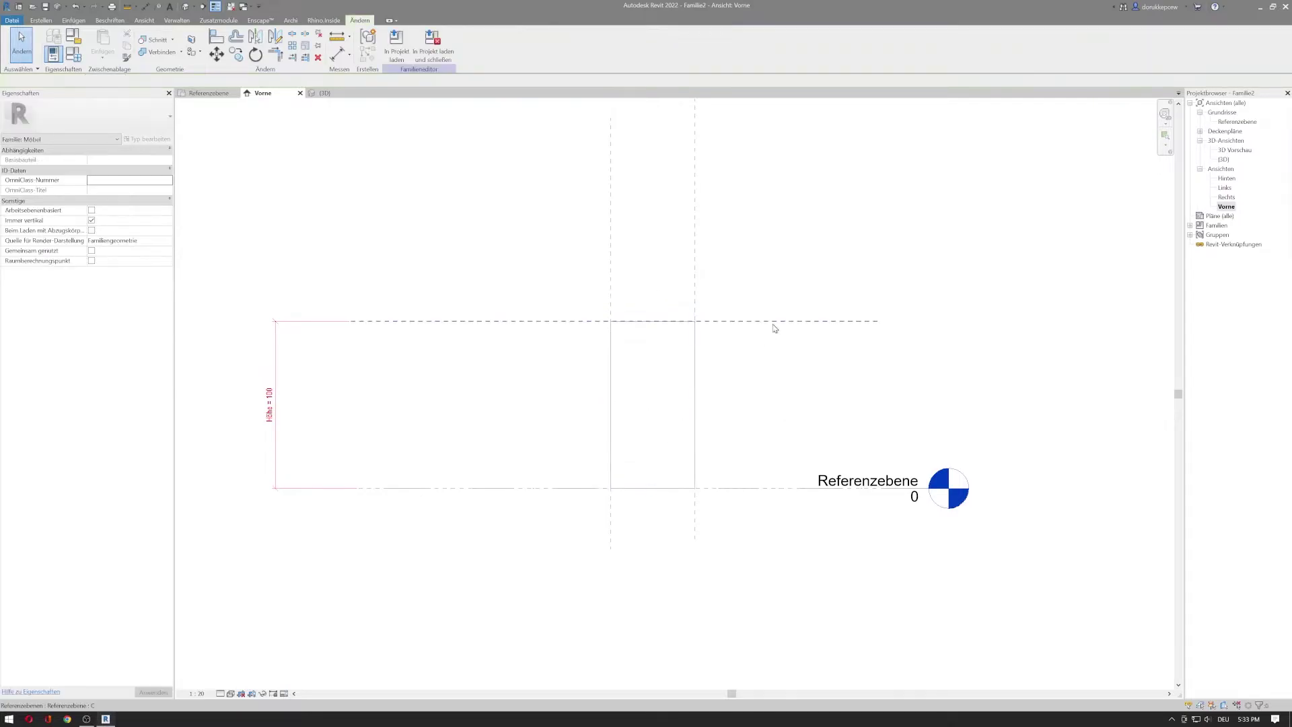
{"action": "left_click_drag", "start_coordinate": [744, 242], "coordinate": [743, 237]}
{"action": "left_click", "coordinate": [741, 321]}
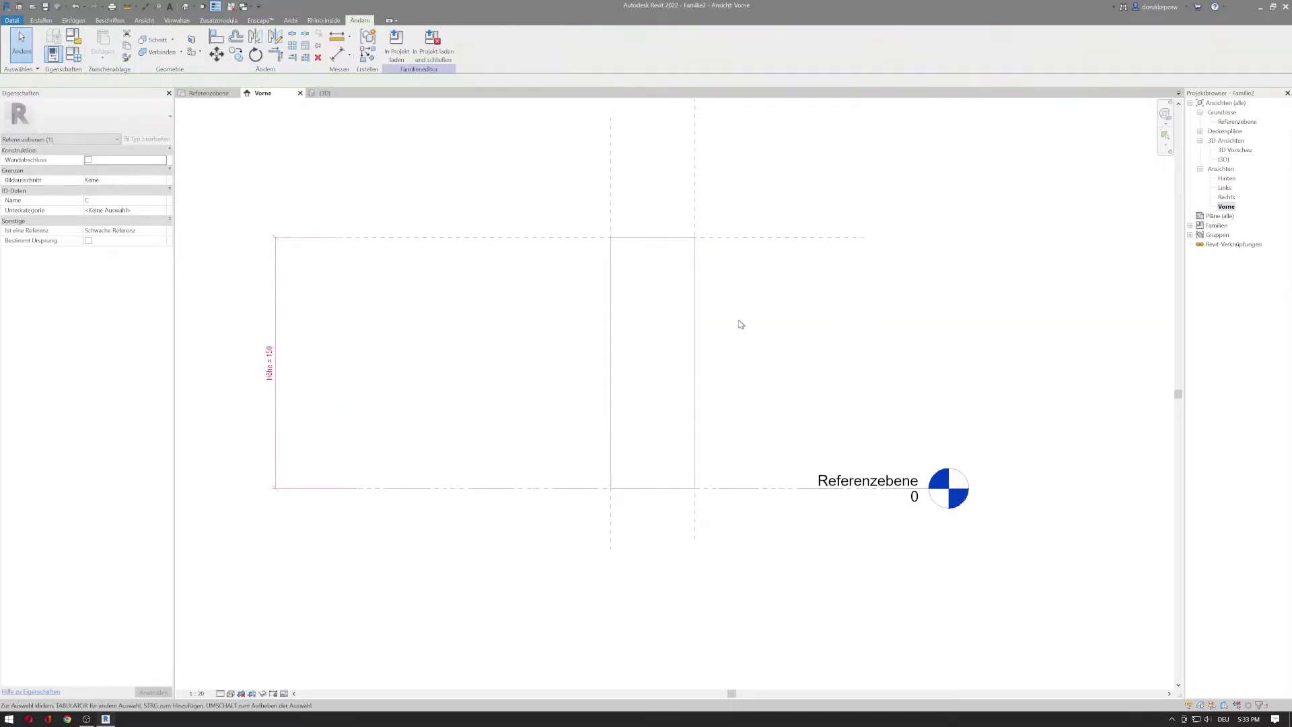
{"action": "left_click", "coordinate": [736, 236]}
{"action": "left_click_drag", "start_coordinate": [736, 237], "coordinate": [736, 344]}
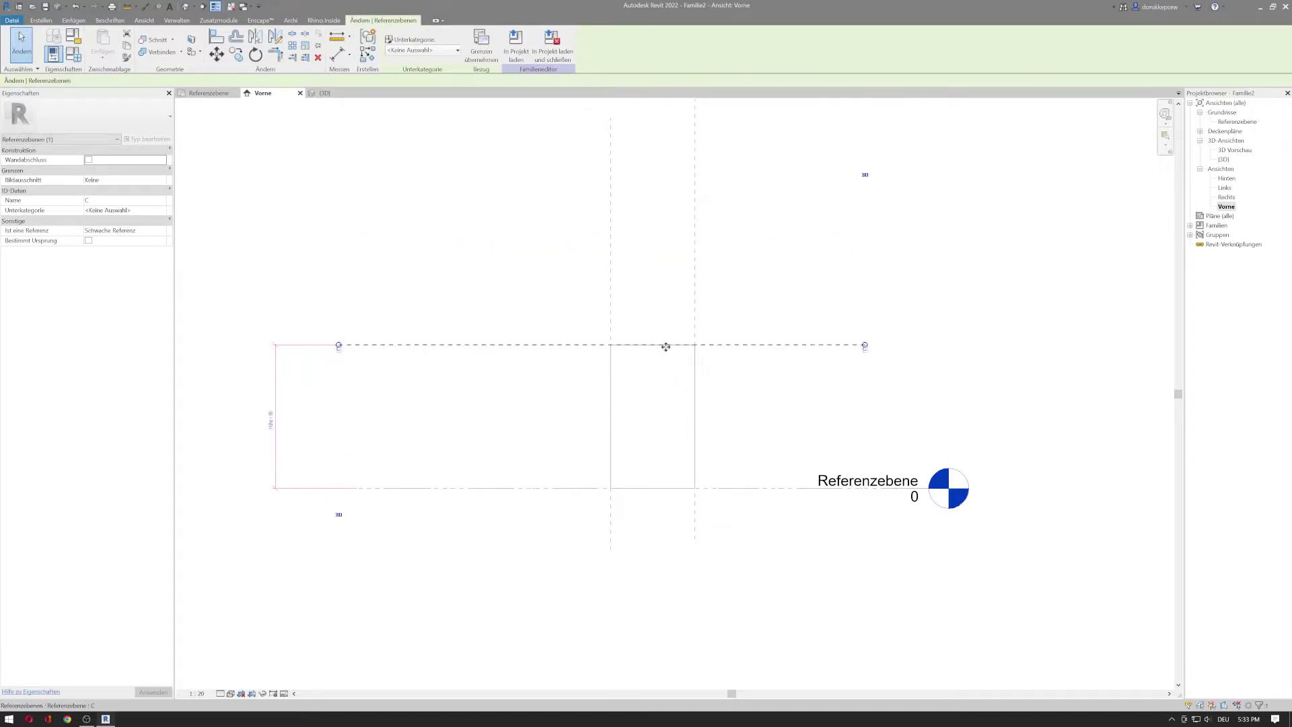
{"action": "left_click", "coordinate": [703, 387]}
Remove the family parameter association from the extrusion's Extrusionsende by assigning <Keine Auswahl>
{"action": "left_click", "coordinate": [693, 384]}
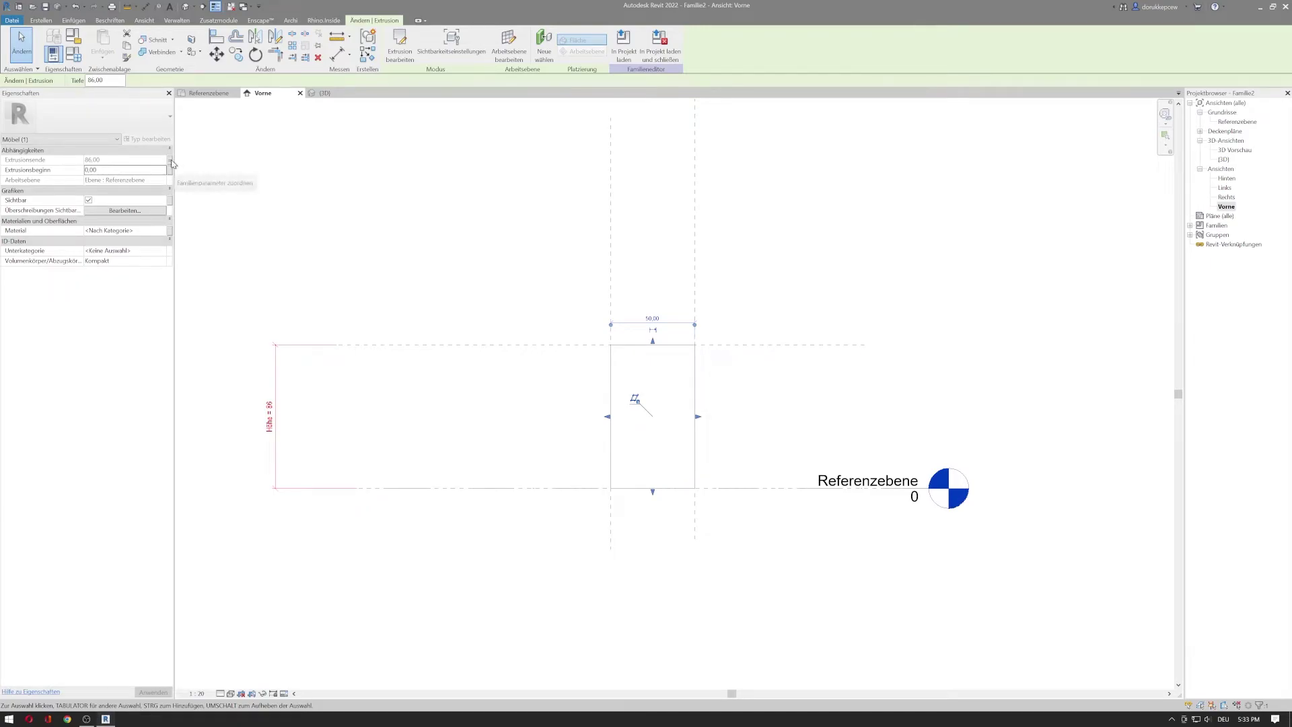
{"action": "left_click", "coordinate": [170, 160]}
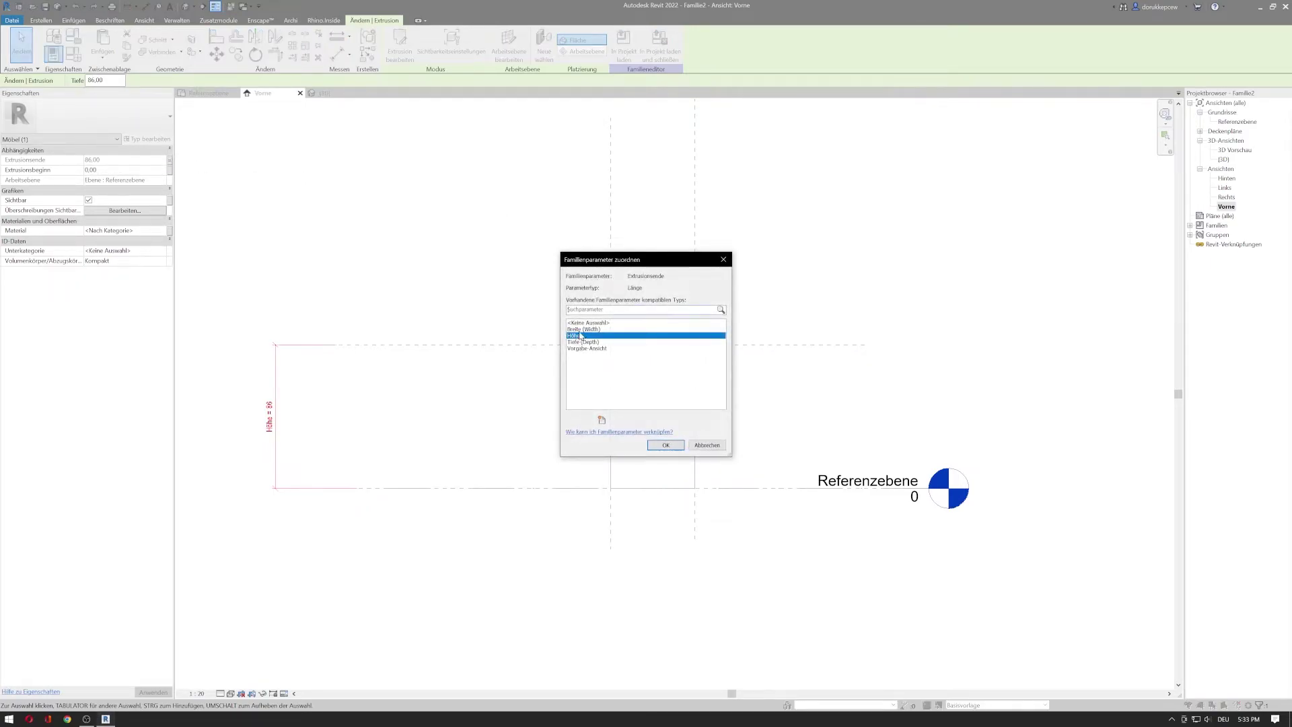
{"action": "left_click", "coordinate": [582, 324]}
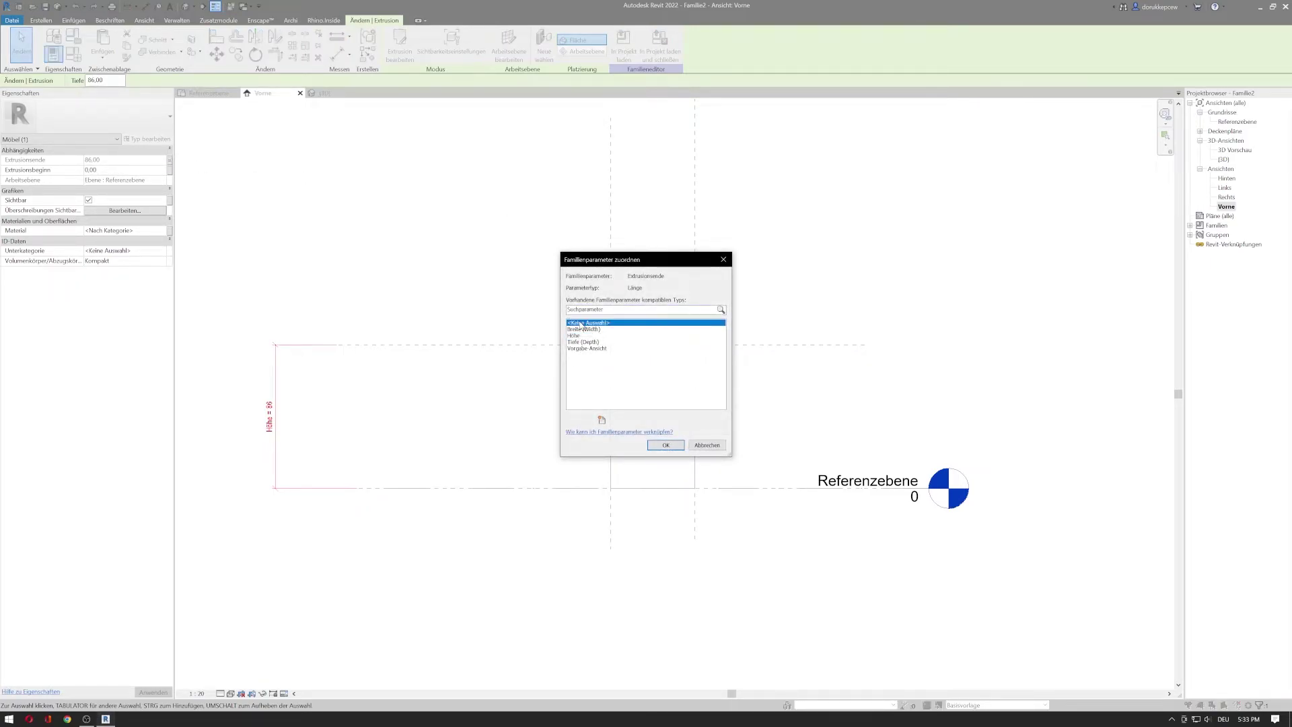
{"action": "left_click", "coordinate": [665, 445]}
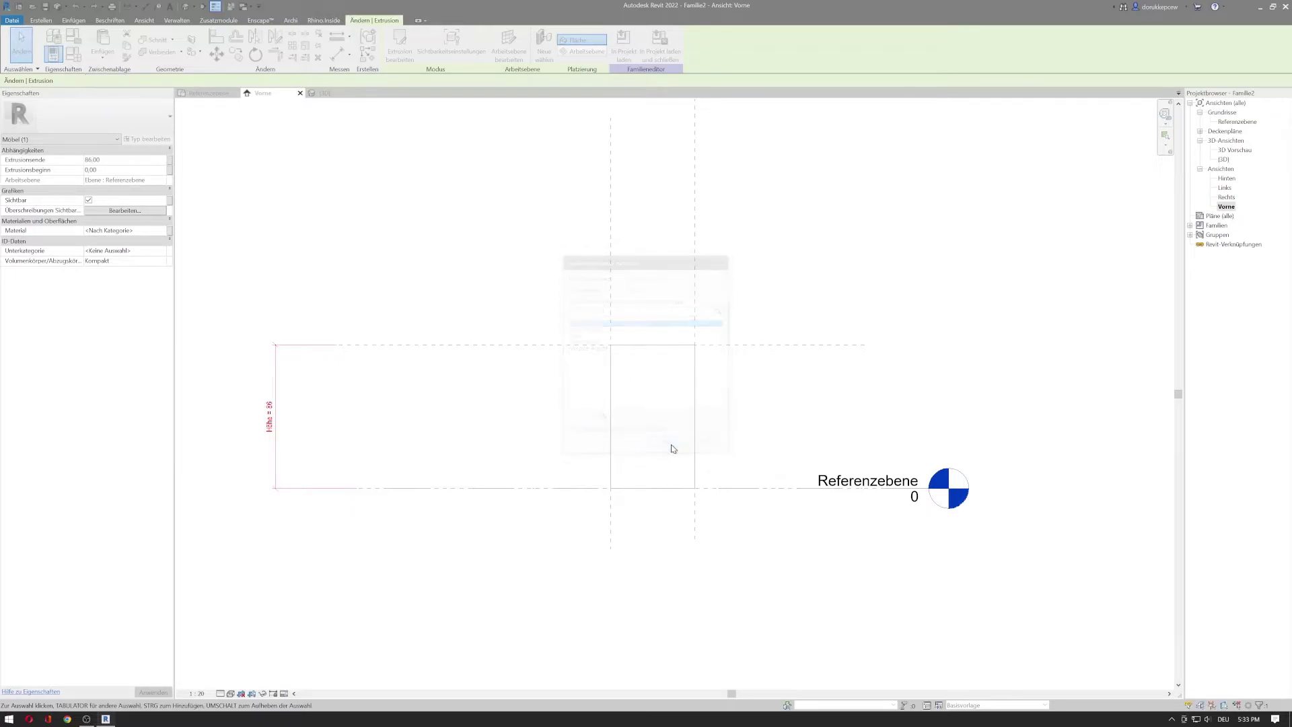
Move the upper horizontal reference plane up, away from the extrusion's top, to a Höhe of about 114
{"action": "left_click", "coordinate": [531, 313]}
{"action": "left_click", "coordinate": [554, 345]}
{"action": "left_click_drag", "start_coordinate": [554, 345], "coordinate": [543, 301]}
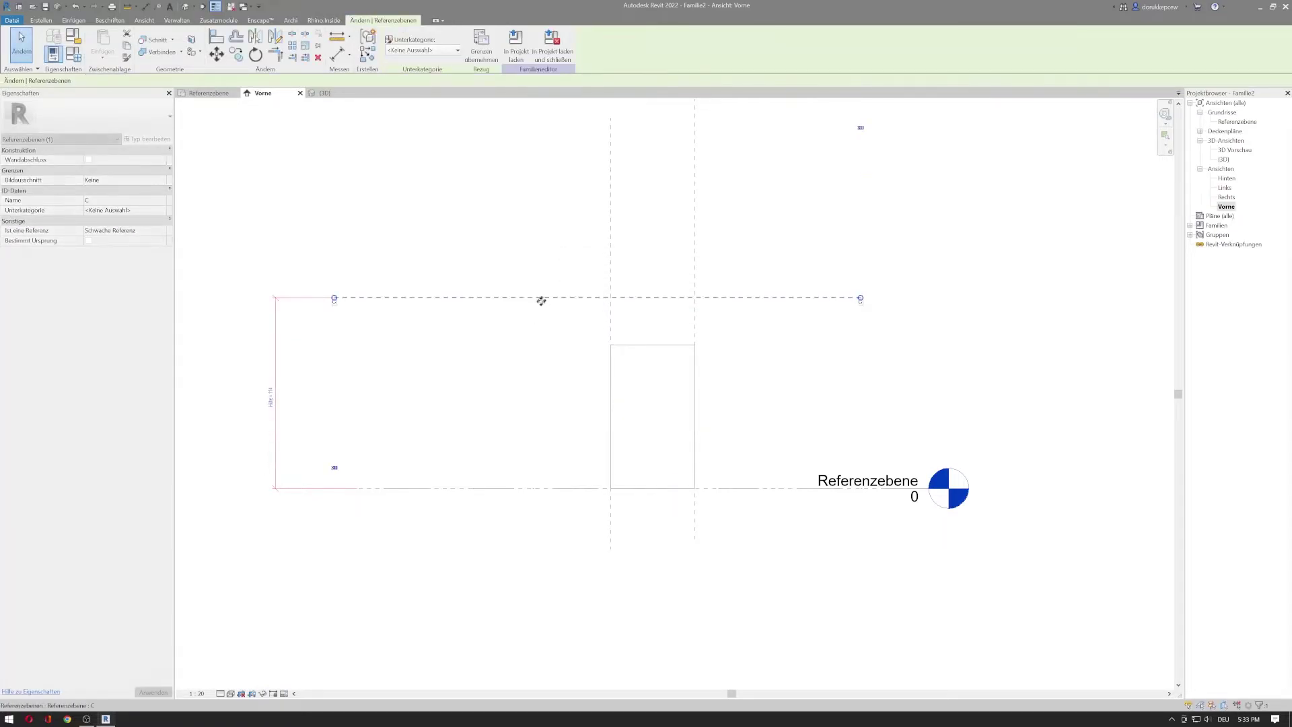
Align the extrusion's top edge to the upper horizontal reference plane in the front elevation and lock the alignment
{"action": "key", "text": "a"}
{"action": "key", "text": "l"}
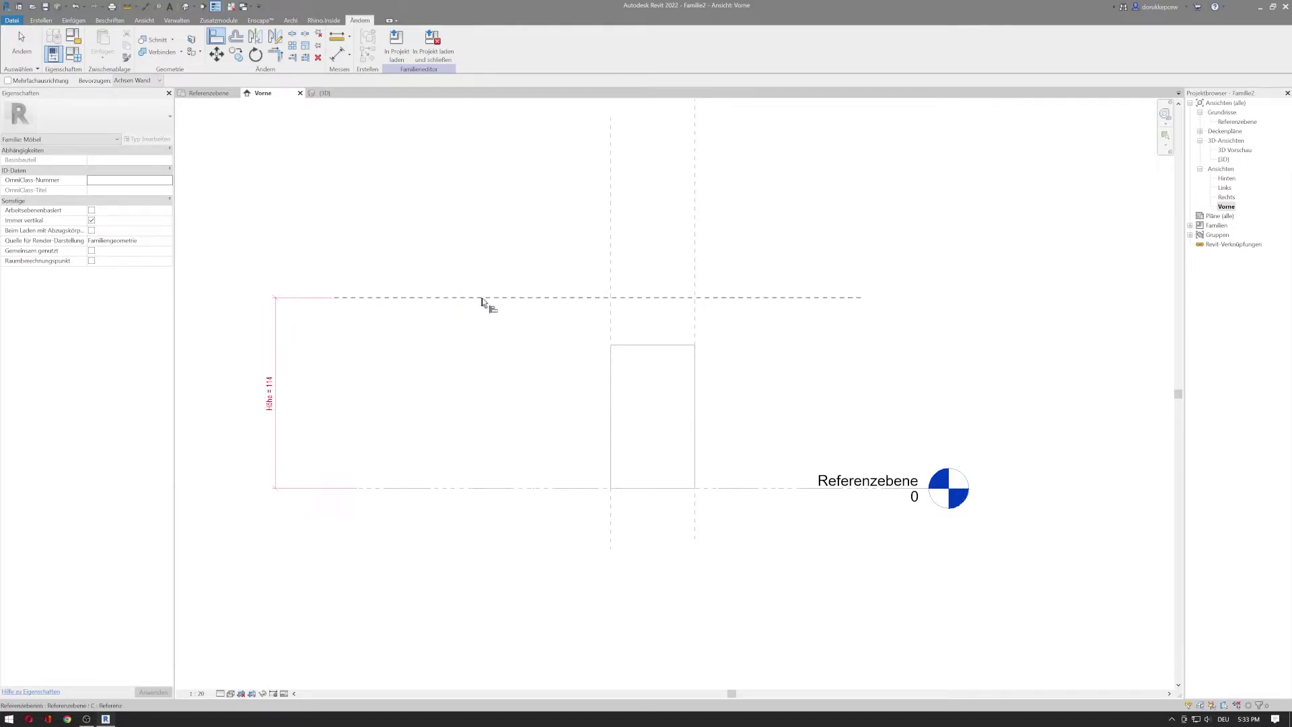
{"action": "left_click", "coordinate": [733, 297]}
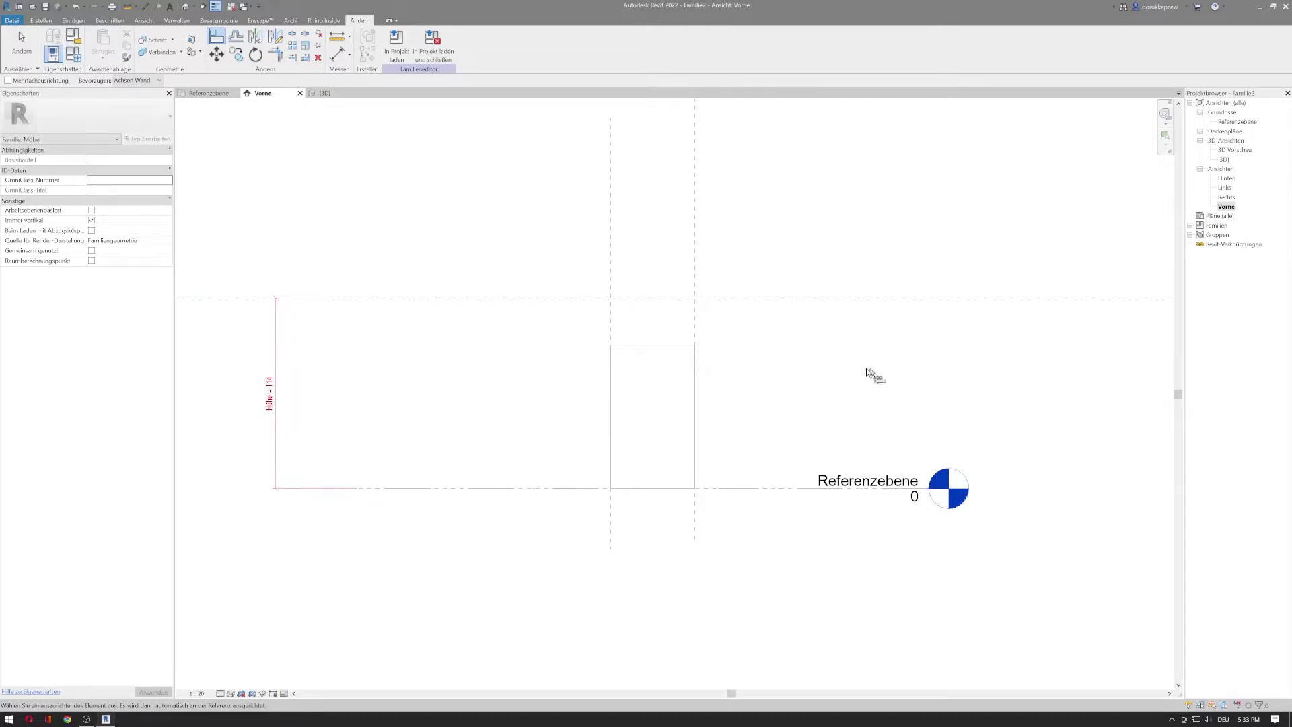
{"action": "left_click", "coordinate": [630, 345]}
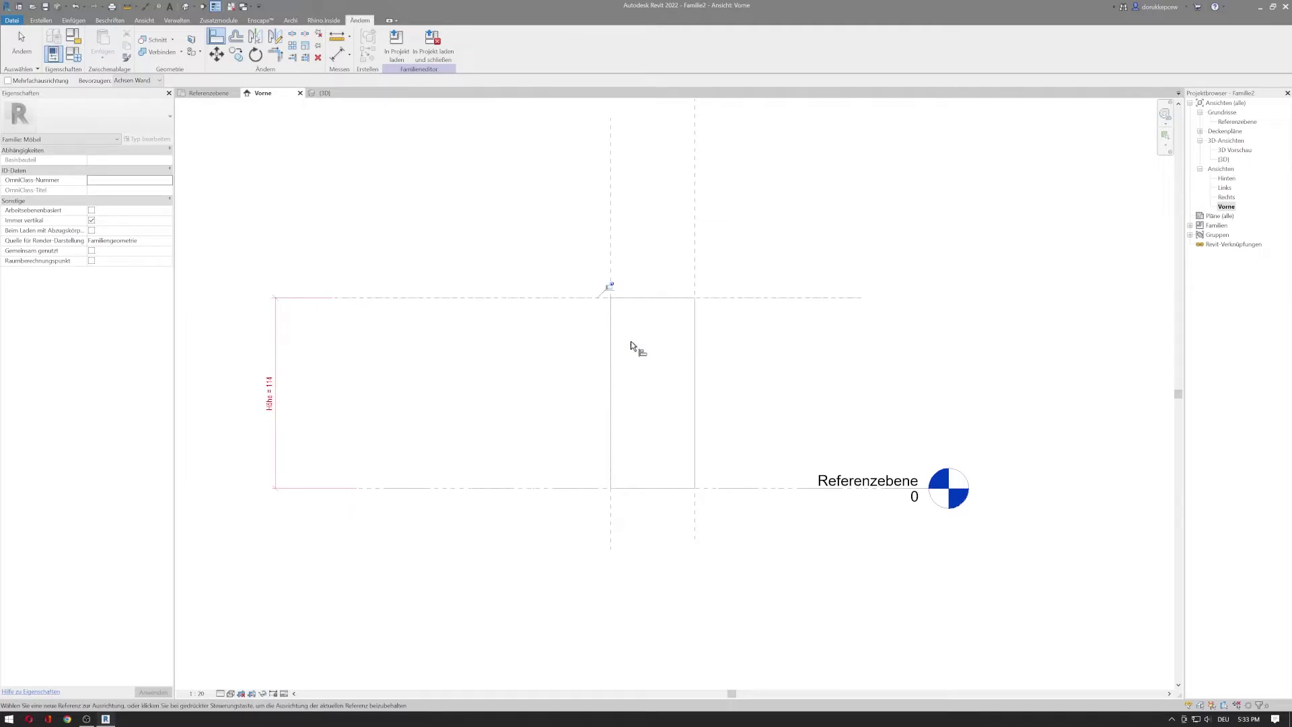
{"action": "left_click", "coordinate": [608, 289]}
{"action": "key", "text": "Escape"}
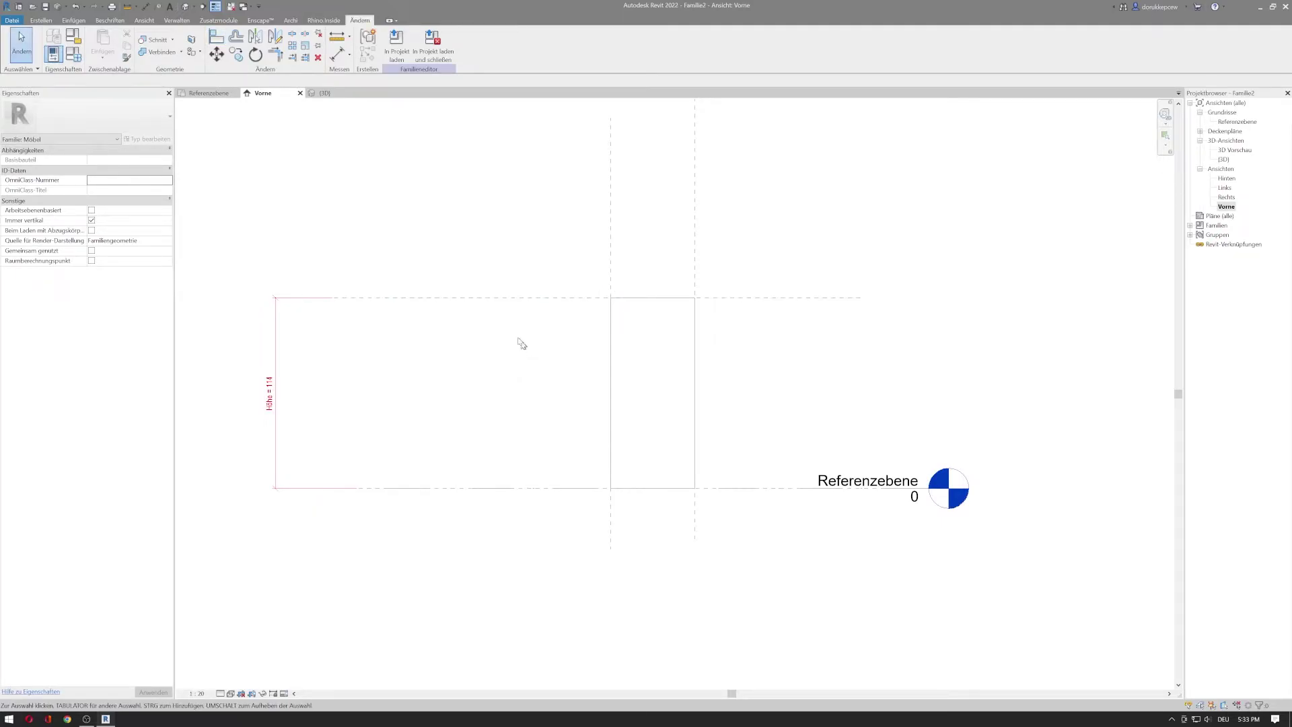
Test the locked extrusion height by setting the family parameter Höhe to 150, and select the extrusion
{"action": "left_click", "coordinate": [72, 55]}
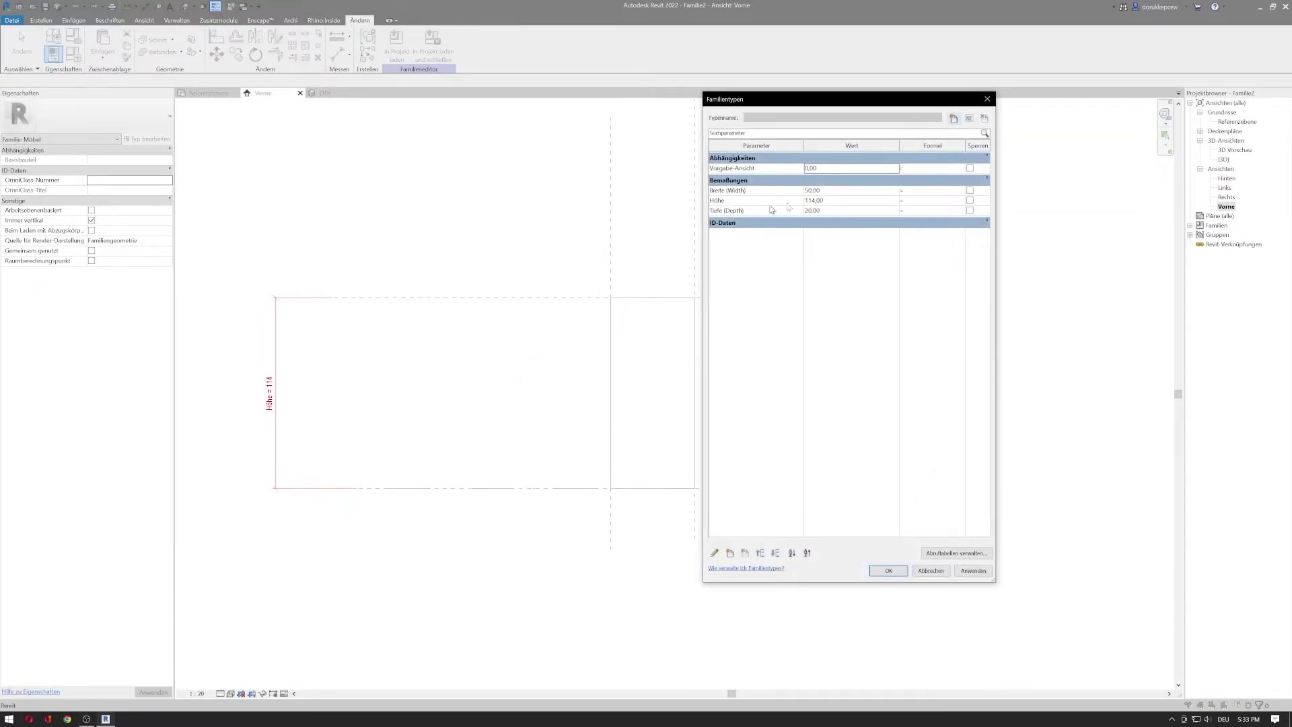
{"action": "left_click", "coordinate": [846, 201]}
{"action": "type", "text": "150"}
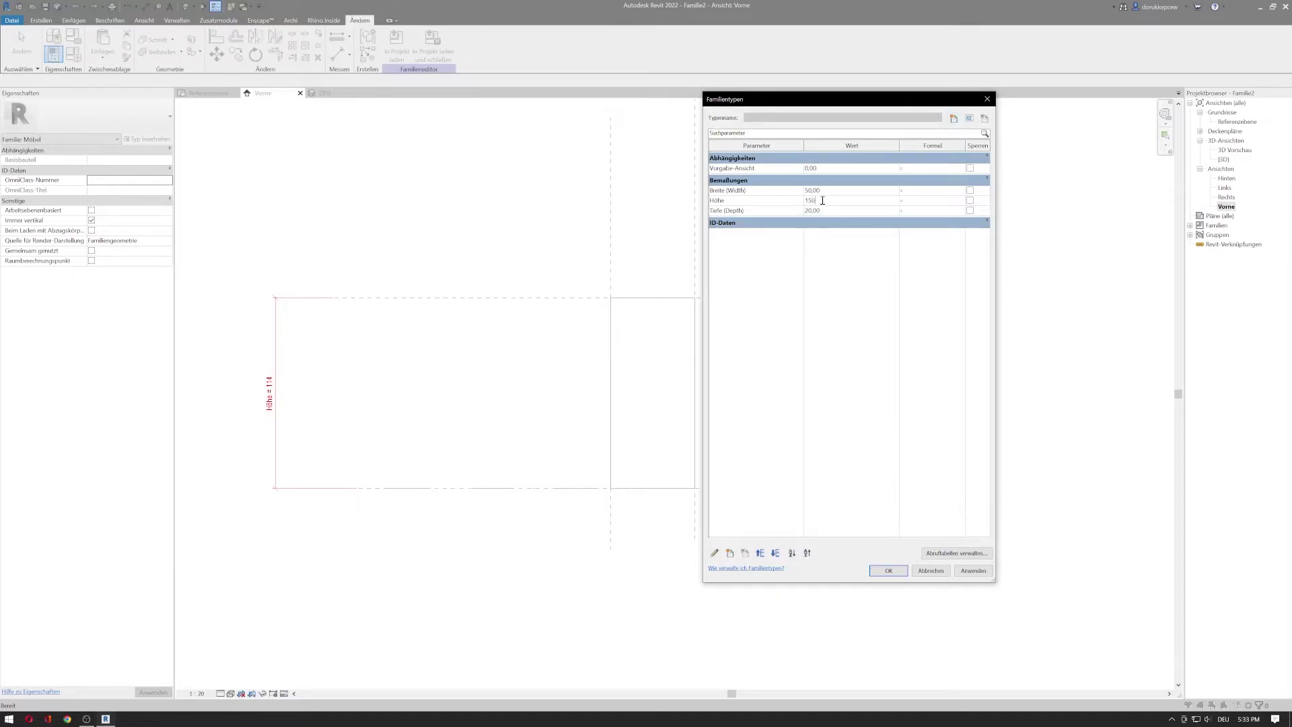
{"action": "key", "text": "Tab"}
{"action": "left_click", "coordinate": [967, 572]}
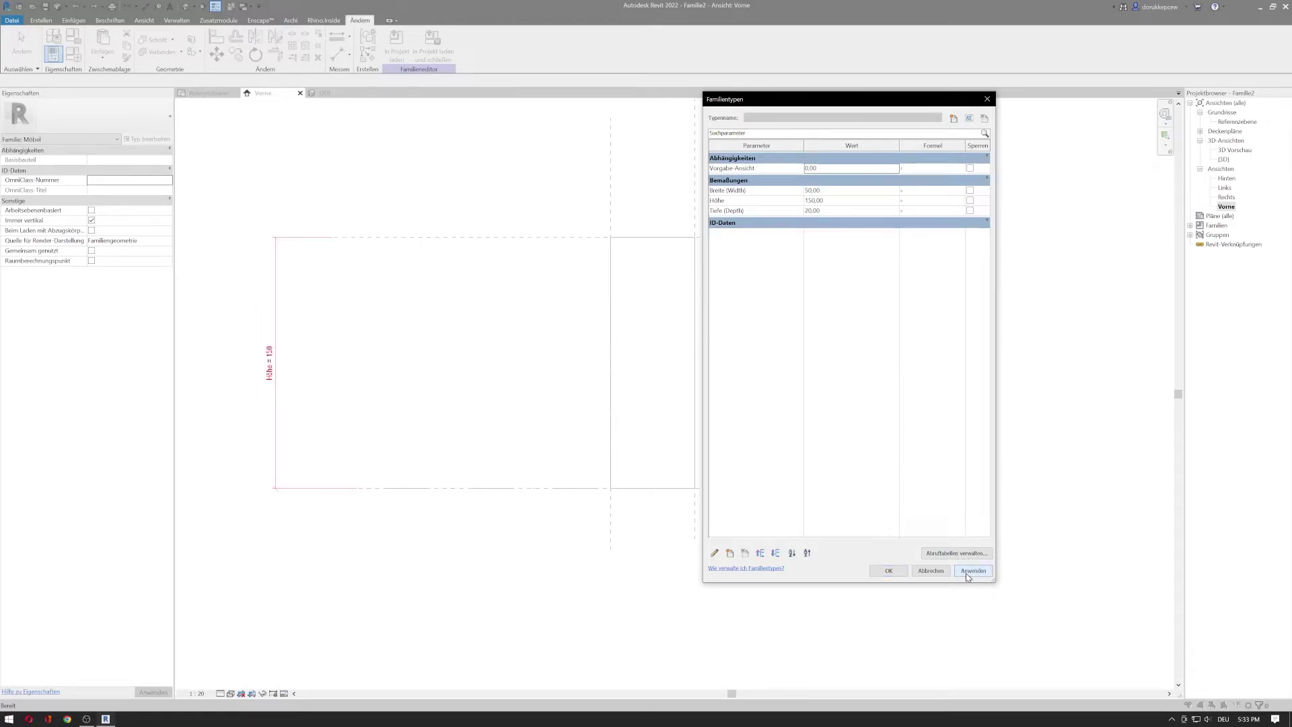
{"action": "left_click", "coordinate": [889, 570]}
{"action": "left_click", "coordinate": [632, 245]}
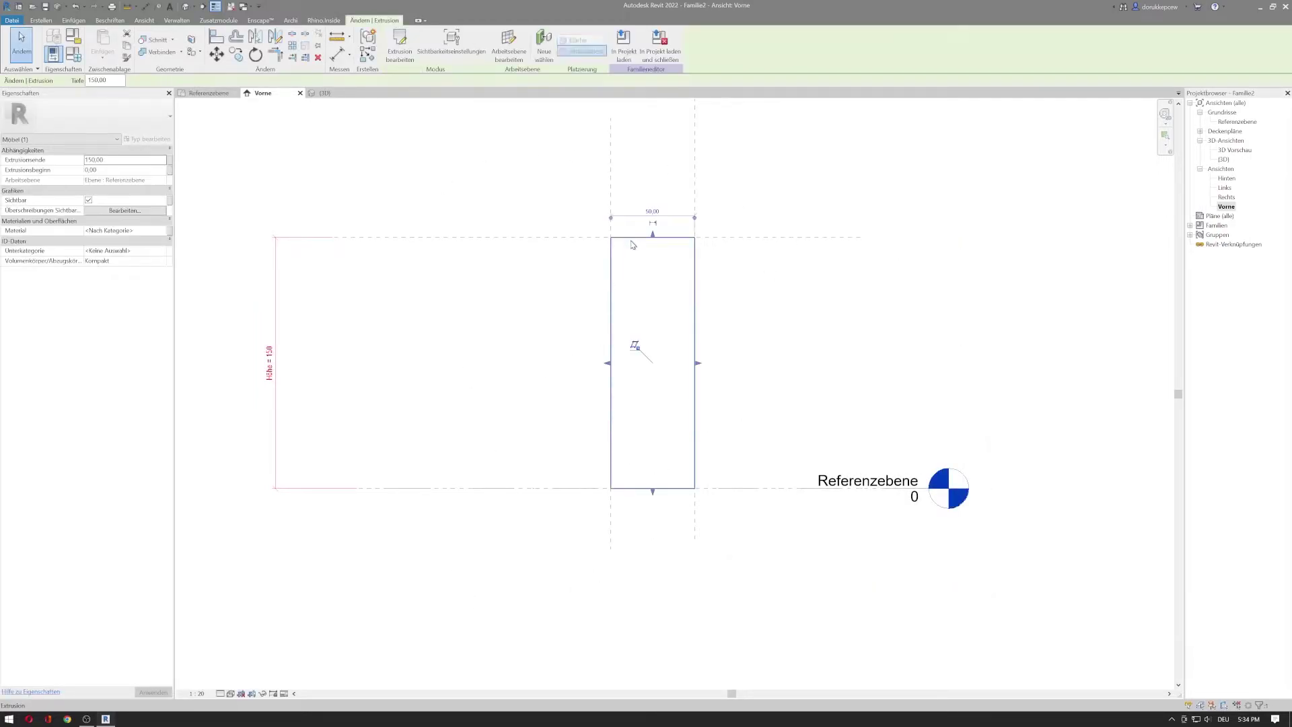
In the 3D view, set the family parameters Breite to 100, Höhe to 60 and Tiefe to 70
{"action": "left_click", "coordinate": [185, 7]}
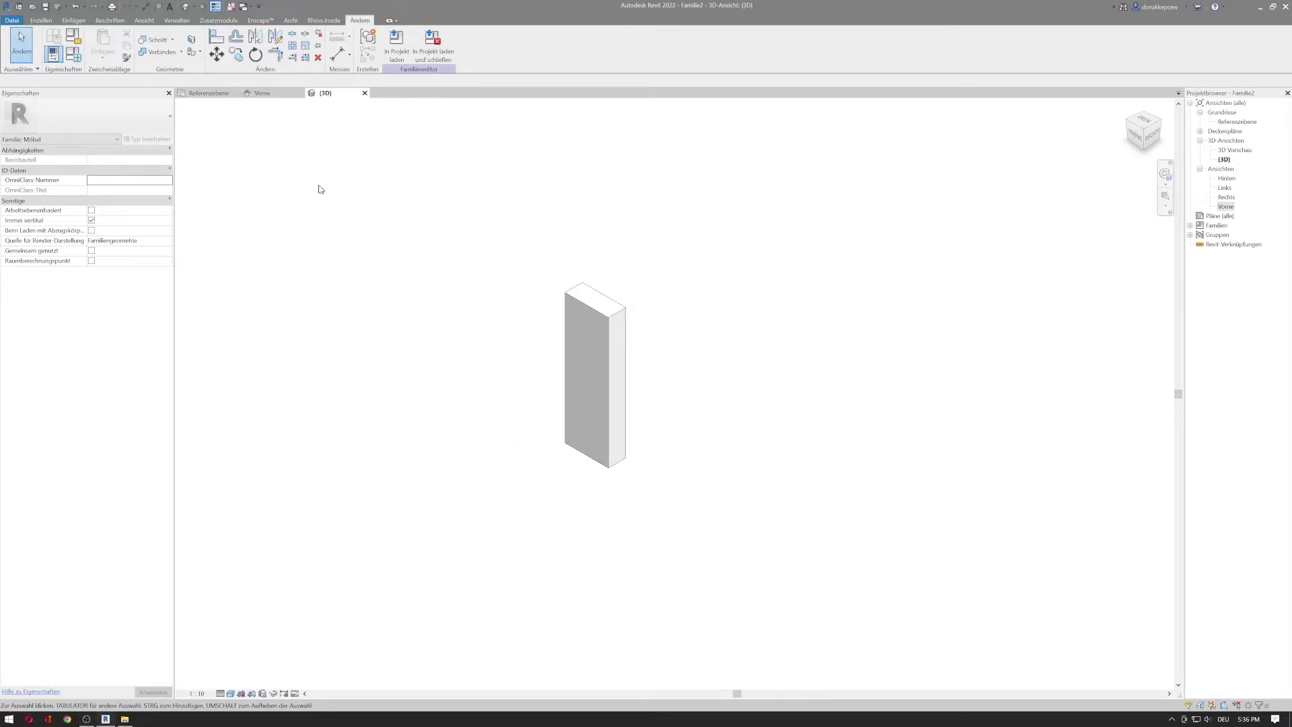
{"action": "left_click", "coordinate": [73, 54]}
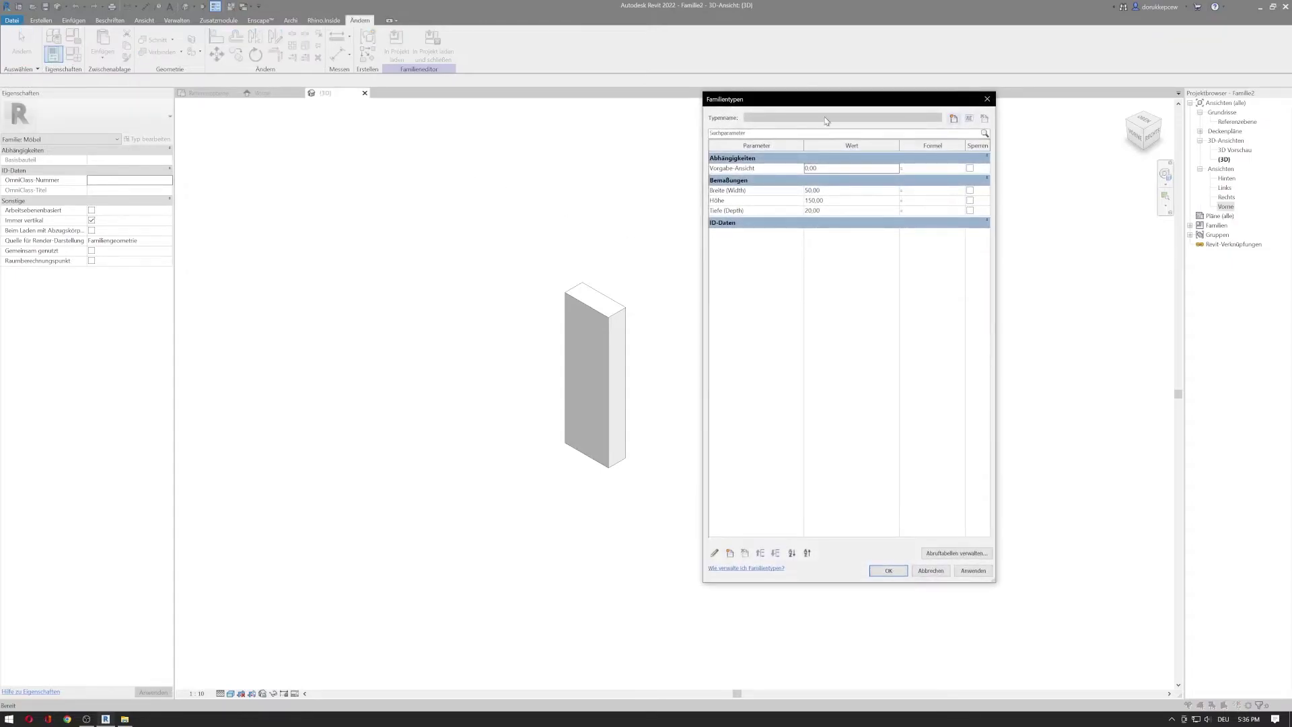
{"action": "left_click_drag", "start_coordinate": [832, 101], "coordinate": [939, 96]}
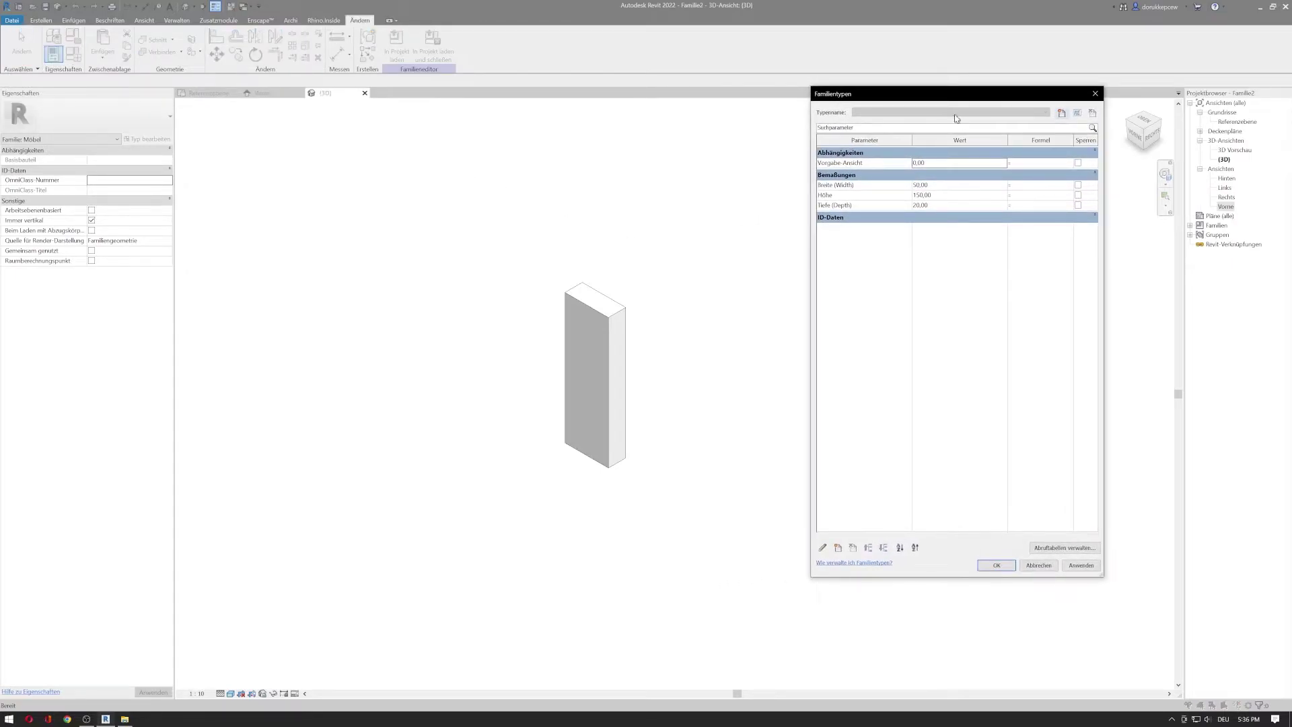
{"action": "left_click", "coordinate": [959, 186]}
{"action": "type", "text": "100"}
{"action": "key", "text": "Tab"}
{"action": "left_click", "coordinate": [961, 196]}
{"action": "type", "text": "60"}
{"action": "key", "text": "Tab"}
{"action": "left_click", "coordinate": [955, 206]}
{"action": "type", "text": "70"}
{"action": "key", "text": "Tab"}
{"action": "left_click", "coordinate": [1098, 571]}
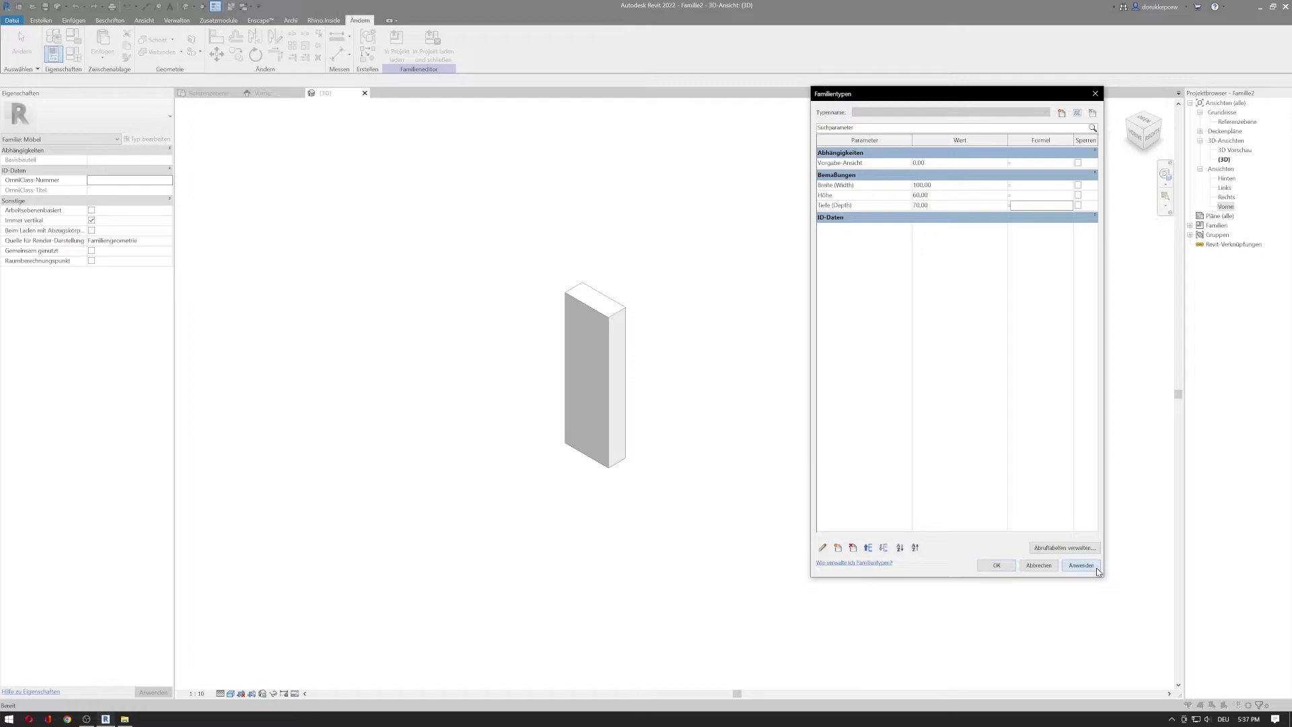
{"action": "left_click", "coordinate": [996, 566]}
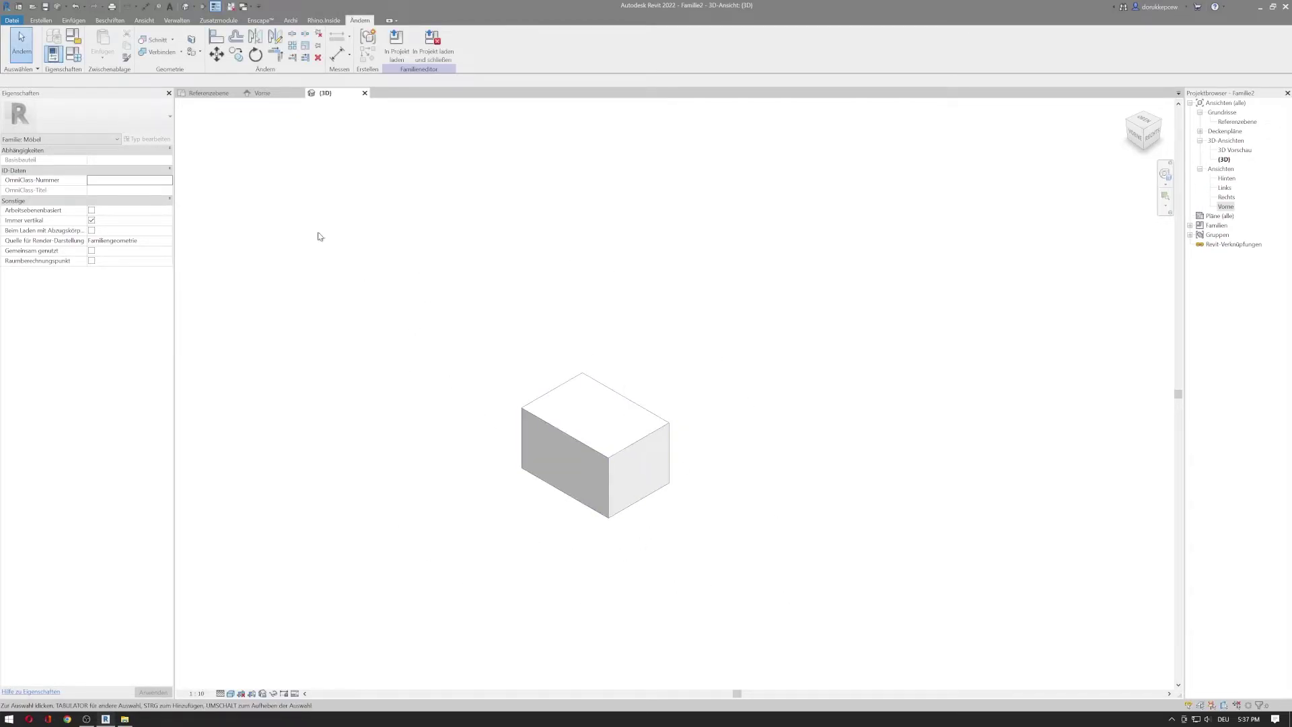
{"action": "left_click", "coordinate": [69, 59]}
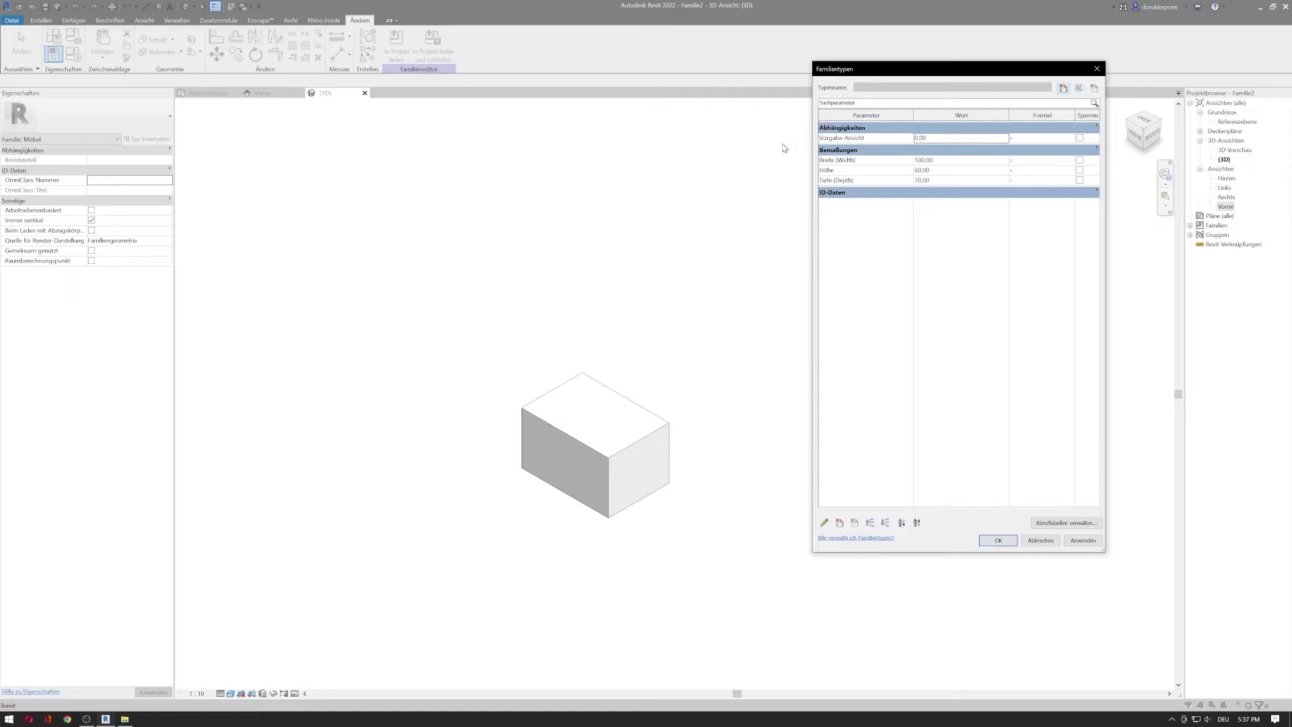
{"action": "left_click", "coordinate": [996, 540]}
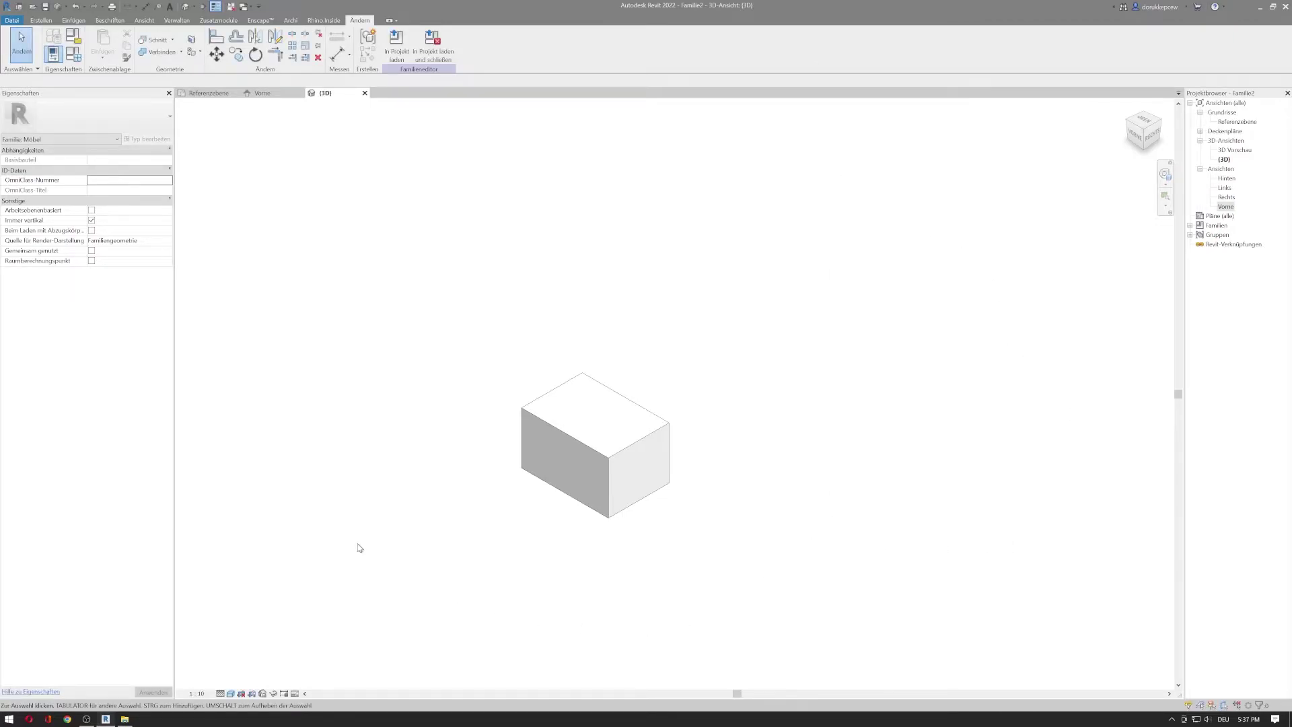
{"action": "left_click", "coordinate": [614, 462]}
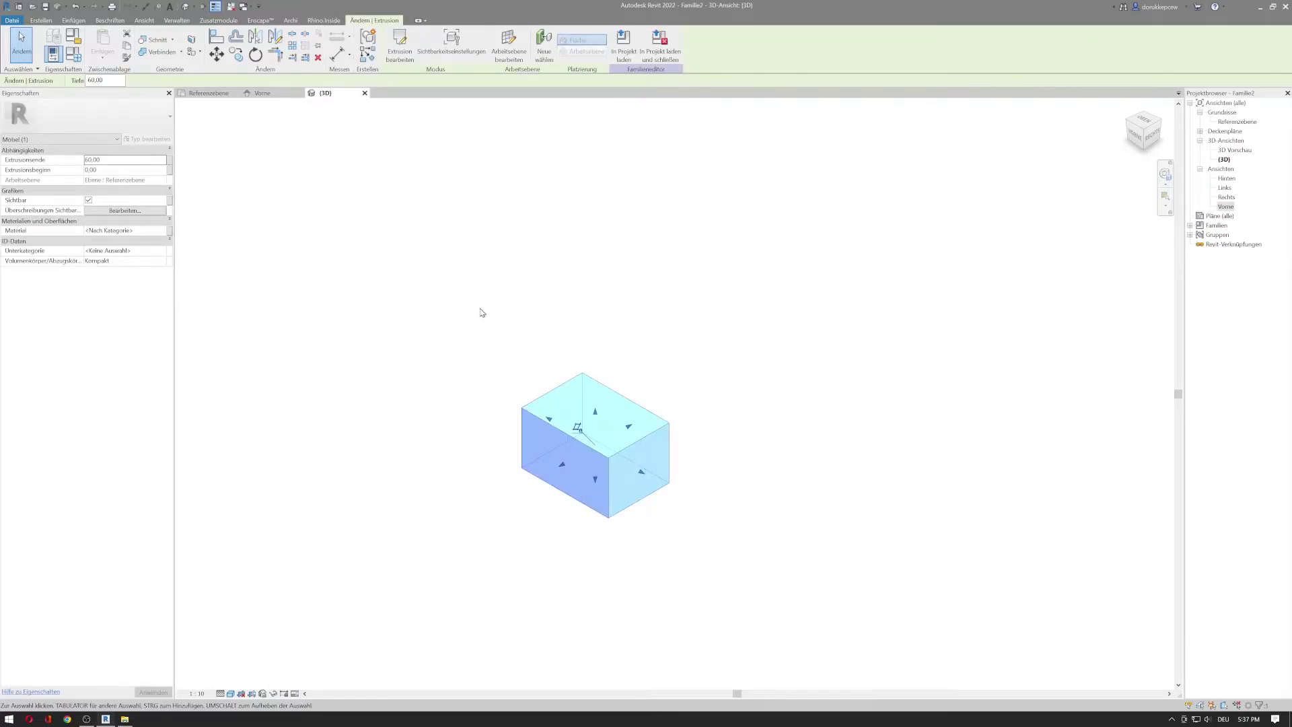
{"action": "left_click", "coordinate": [479, 367]}
{"action": "scroll", "coordinate": [615, 507], "scroll_direction": "up", "scroll_amount": 3}
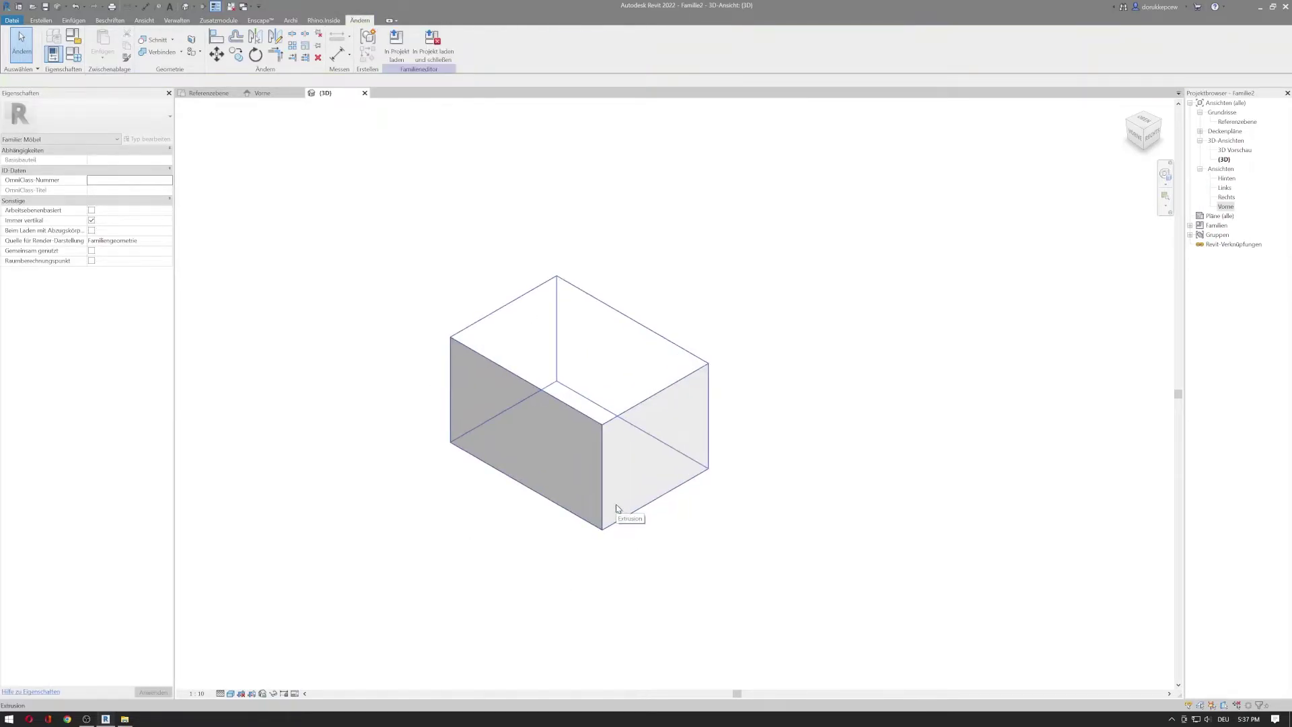
Associate the extrusion's Material property with a new instance family parameter named Material, grouped under Materialien und Oberflächen
{"action": "left_click", "coordinate": [618, 509]}
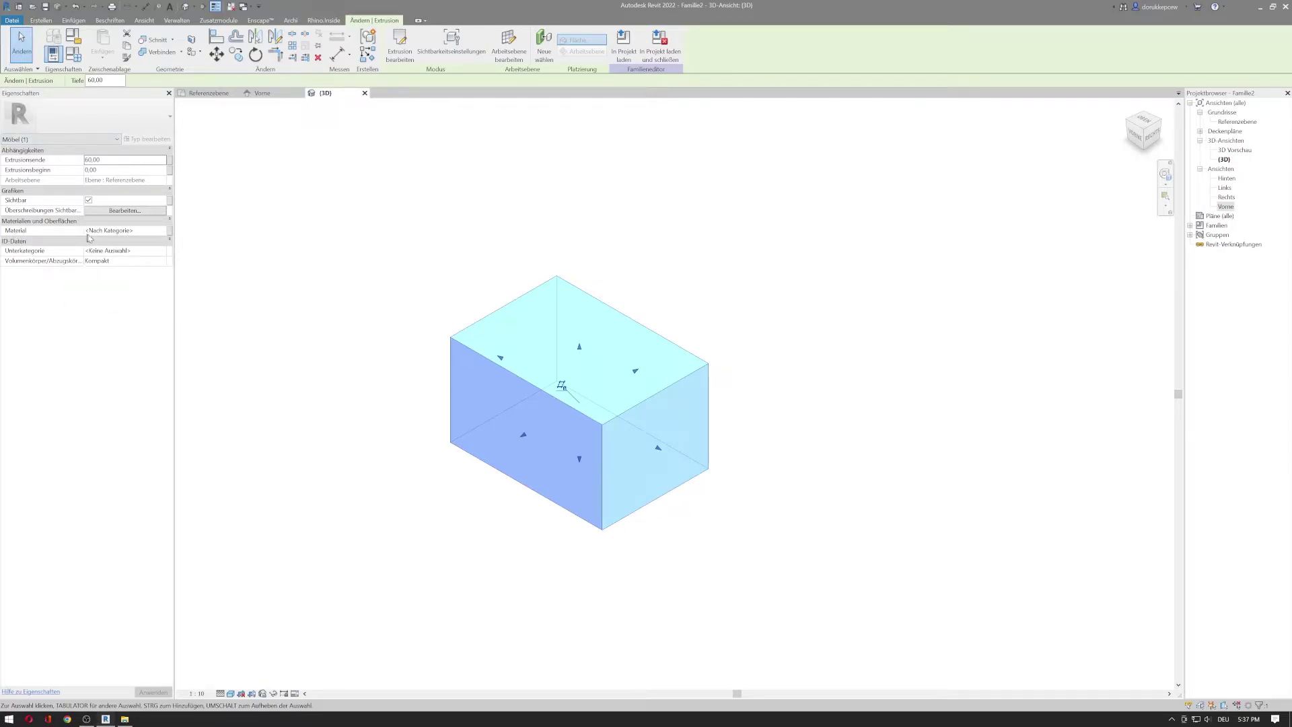
{"action": "left_click", "coordinate": [137, 232]}
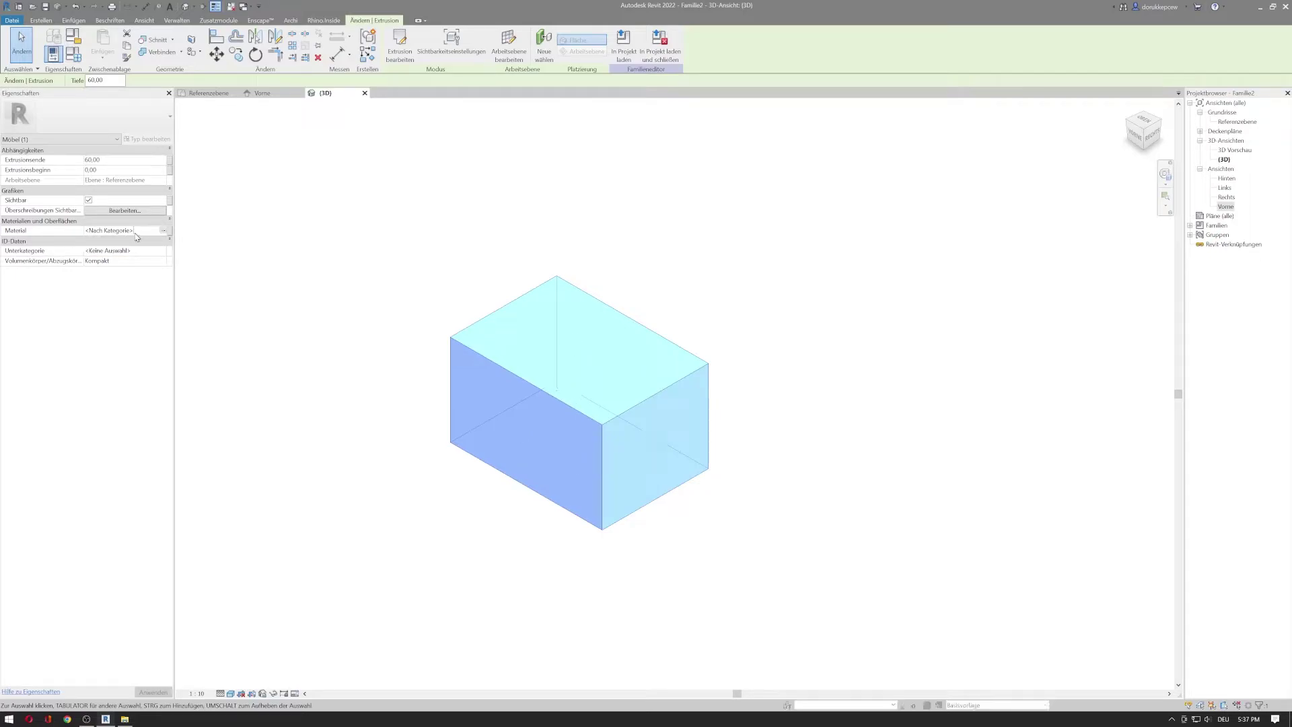
{"action": "left_click_drag", "start_coordinate": [150, 233], "coordinate": [54, 232]}
{"action": "left_click", "coordinate": [133, 231]}
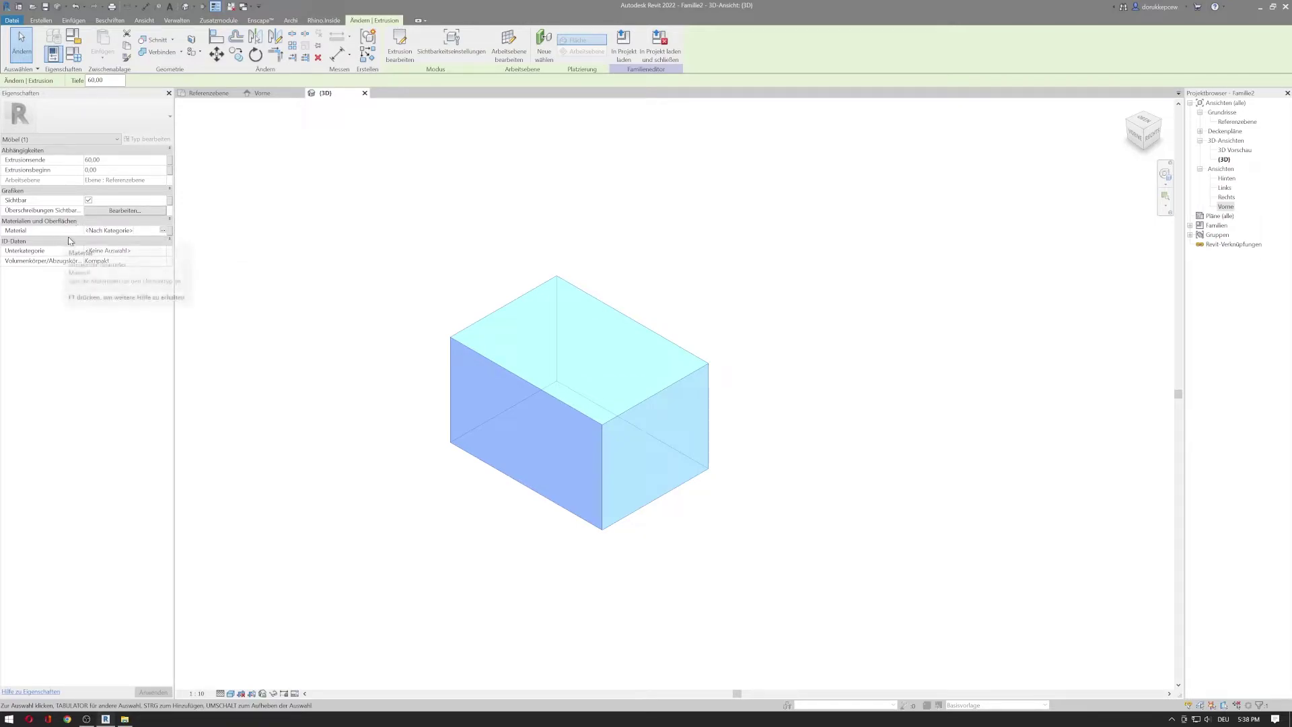
{"action": "left_click", "coordinate": [171, 236]}
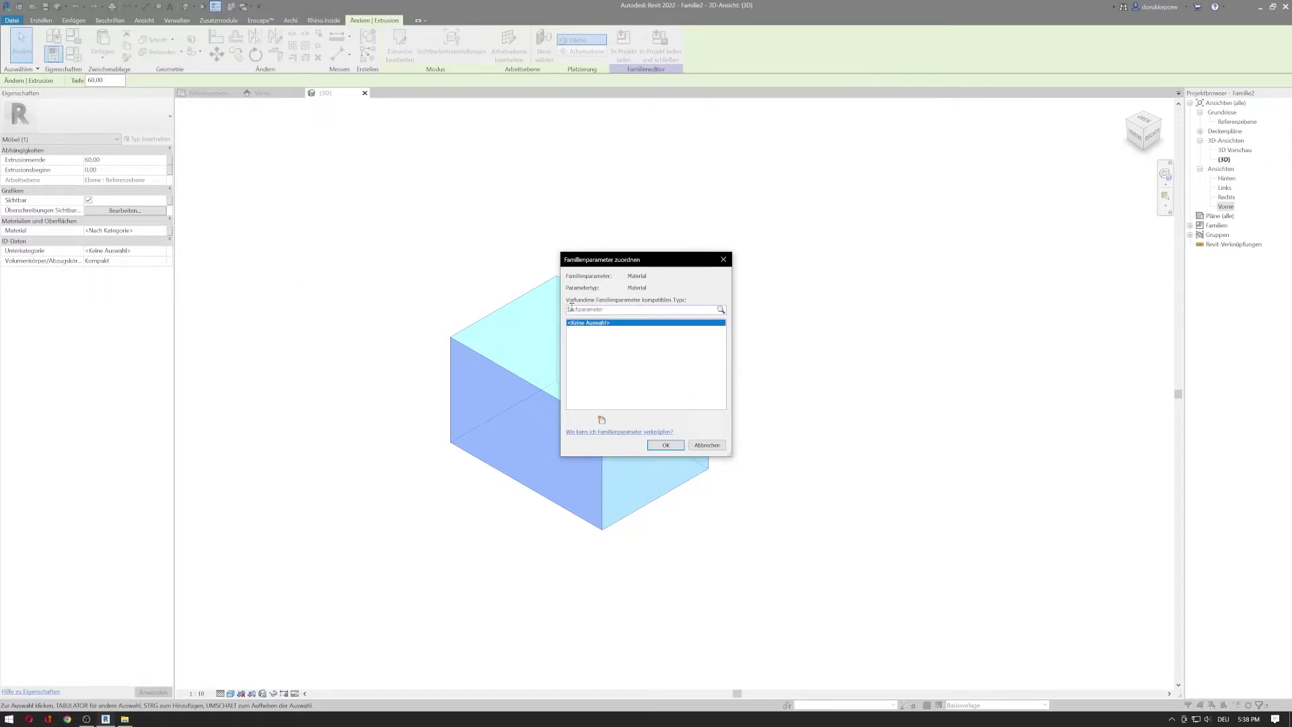
{"action": "left_click", "coordinate": [602, 420]}
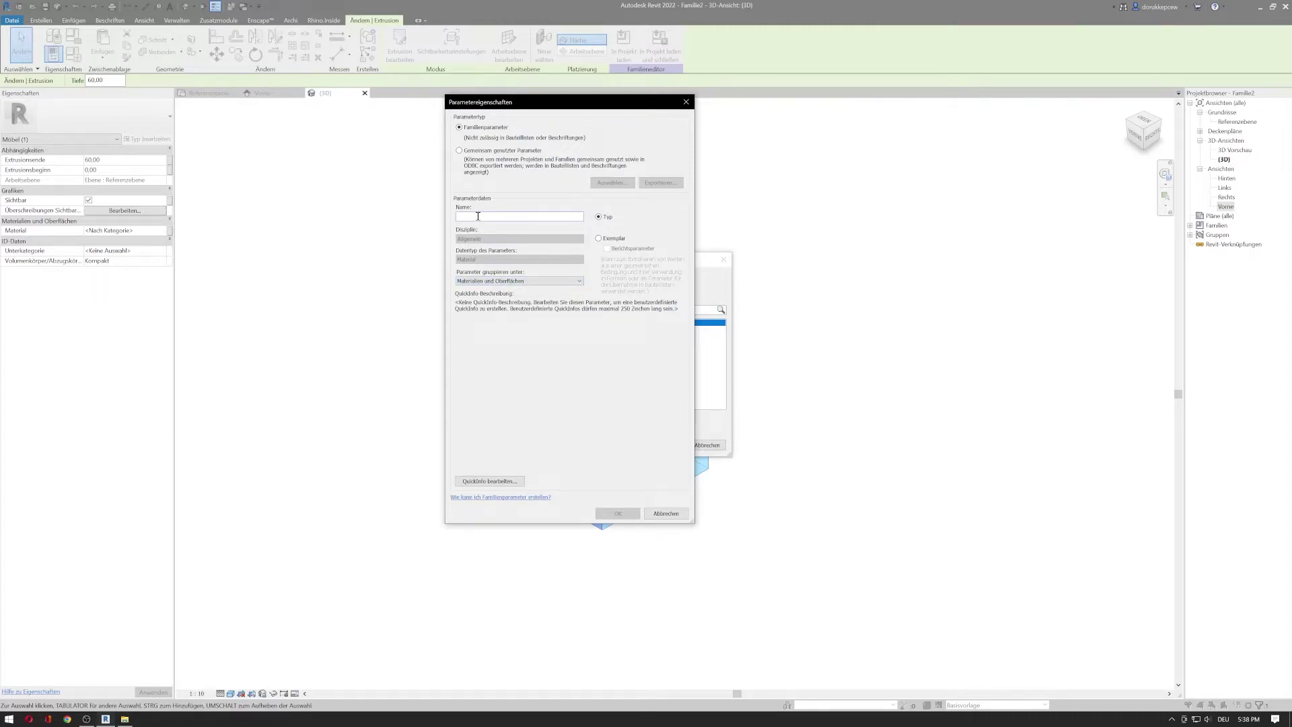
{"action": "type", "text": "Material"}
{"action": "left_click", "coordinate": [619, 513]}
{"action": "left_click", "coordinate": [664, 446]}
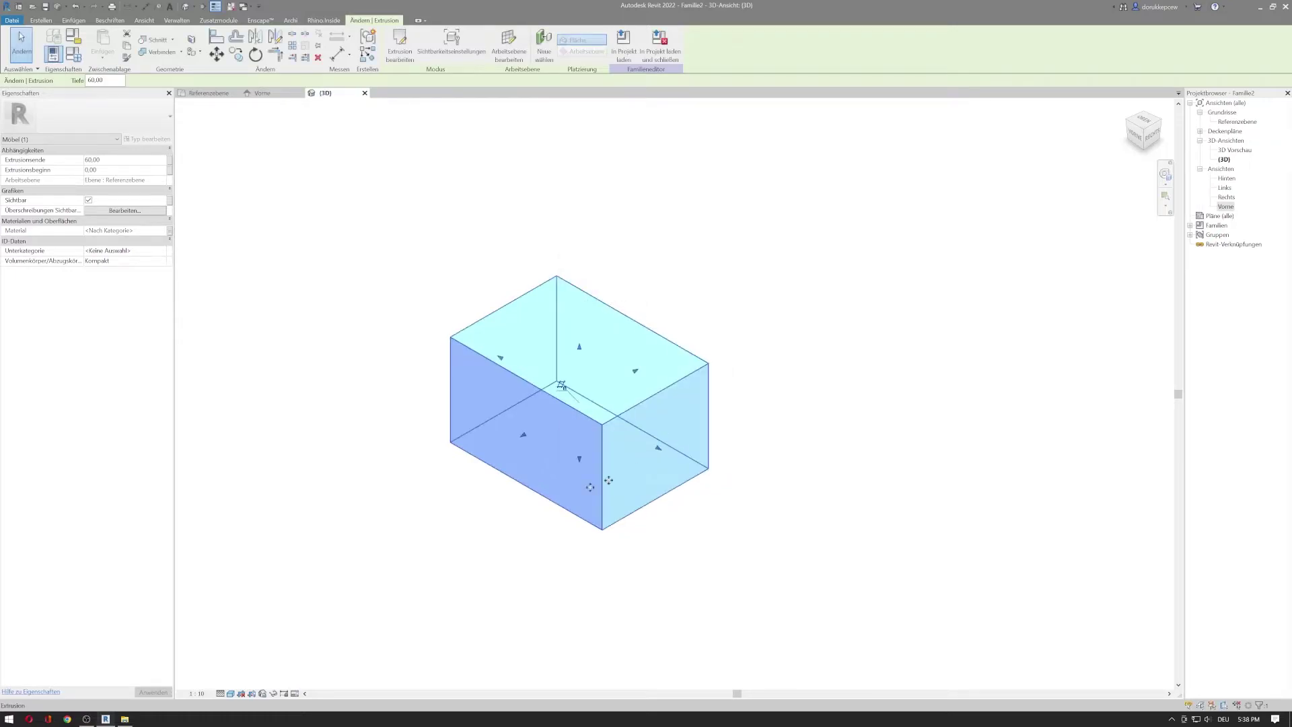
{"action": "left_click", "coordinate": [469, 528]}
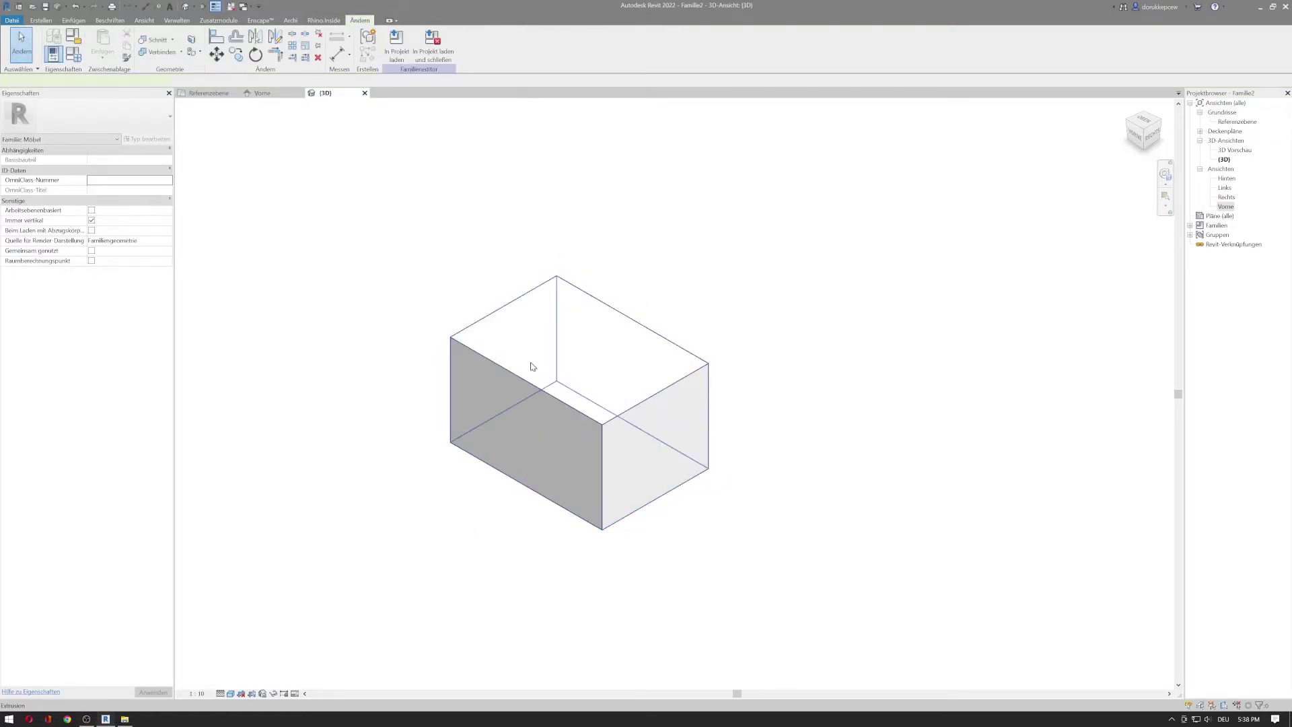
Examine how the Material parameter of the extrusion is listed among the family types' parameters
{"action": "left_click", "coordinate": [532, 367]}
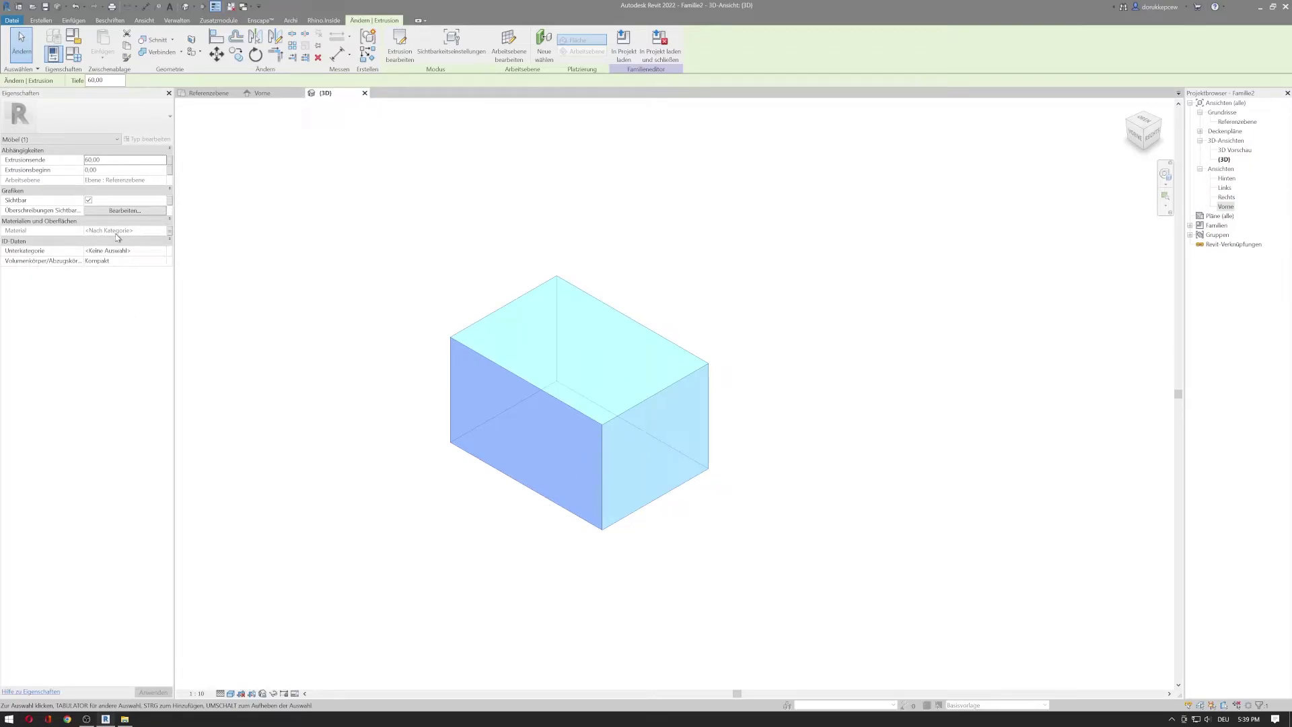
{"action": "left_click", "coordinate": [73, 58]}
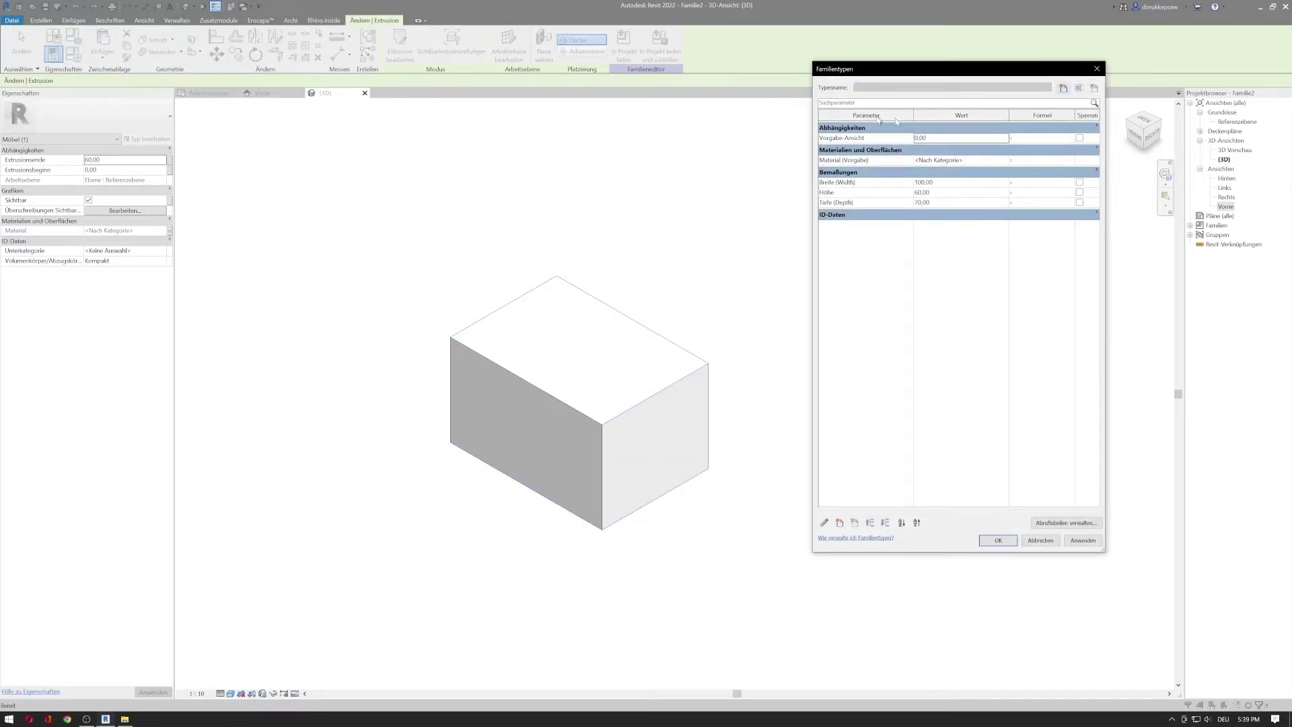
{"action": "left_click", "coordinate": [982, 162]}
{"action": "left_click_drag", "start_coordinate": [907, 73], "coordinate": [810, 128]}
{"action": "left_click", "coordinate": [718, 217]}
{"action": "left_click", "coordinate": [723, 218]}
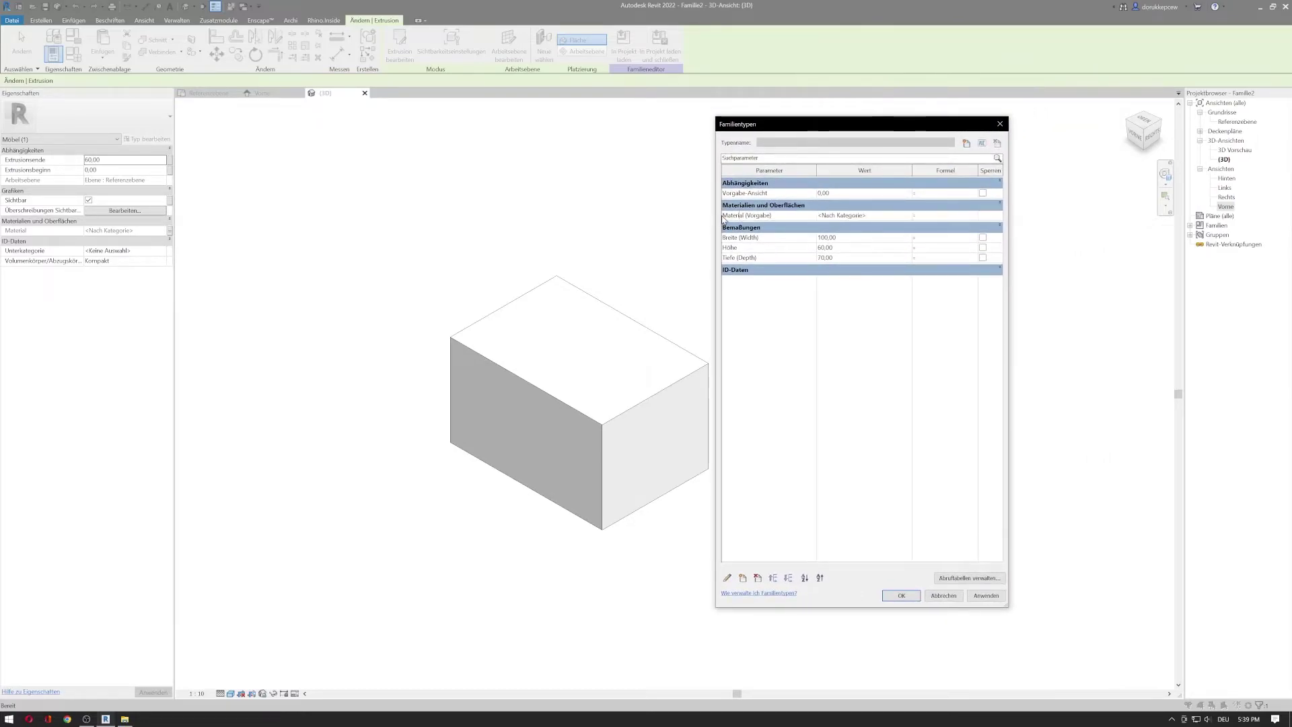
{"action": "mouse_move", "coordinate": [746, 215]}
{"action": "left_mouse_down"}
{"action": "mouse_move", "coordinate": [775, 216]}
{"action": "mouse_move", "coordinate": [745, 216]}
{"action": "left_mouse_up"}
{"action": "left_click", "coordinate": [785, 218]}
{"action": "left_click", "coordinate": [775, 217]}
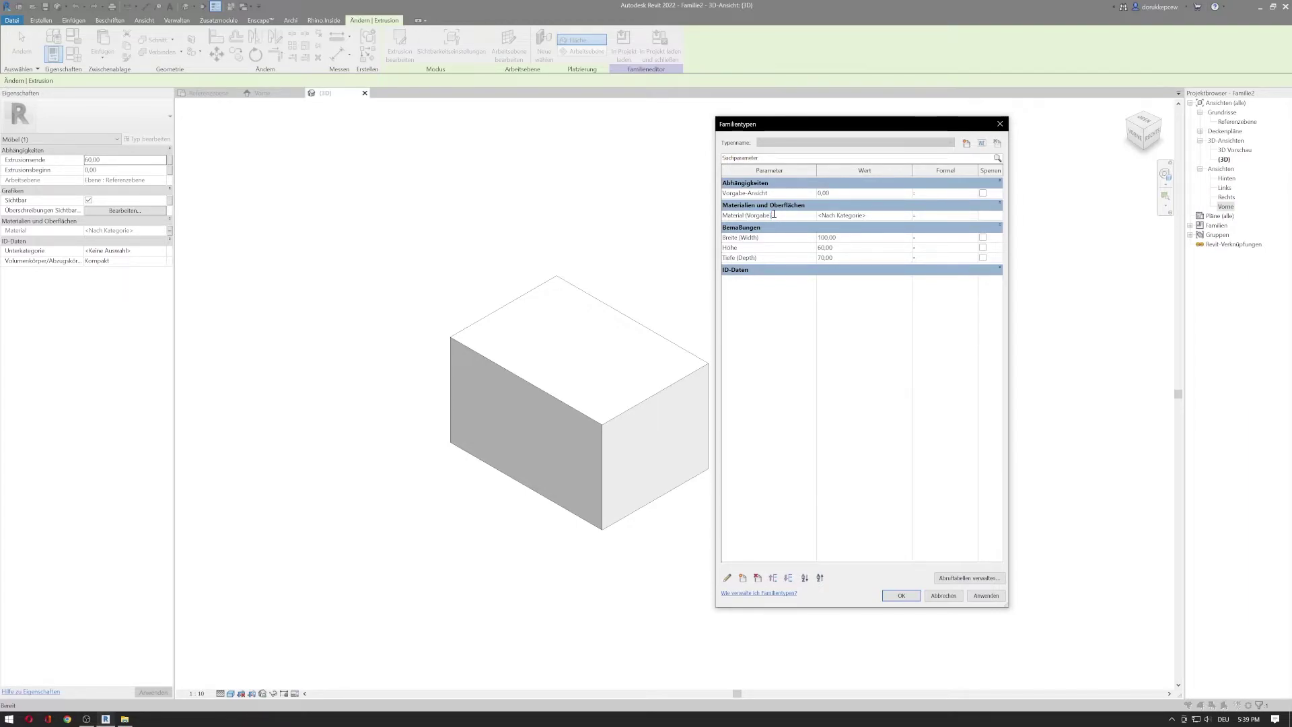
{"action": "left_click", "coordinate": [901, 595]}
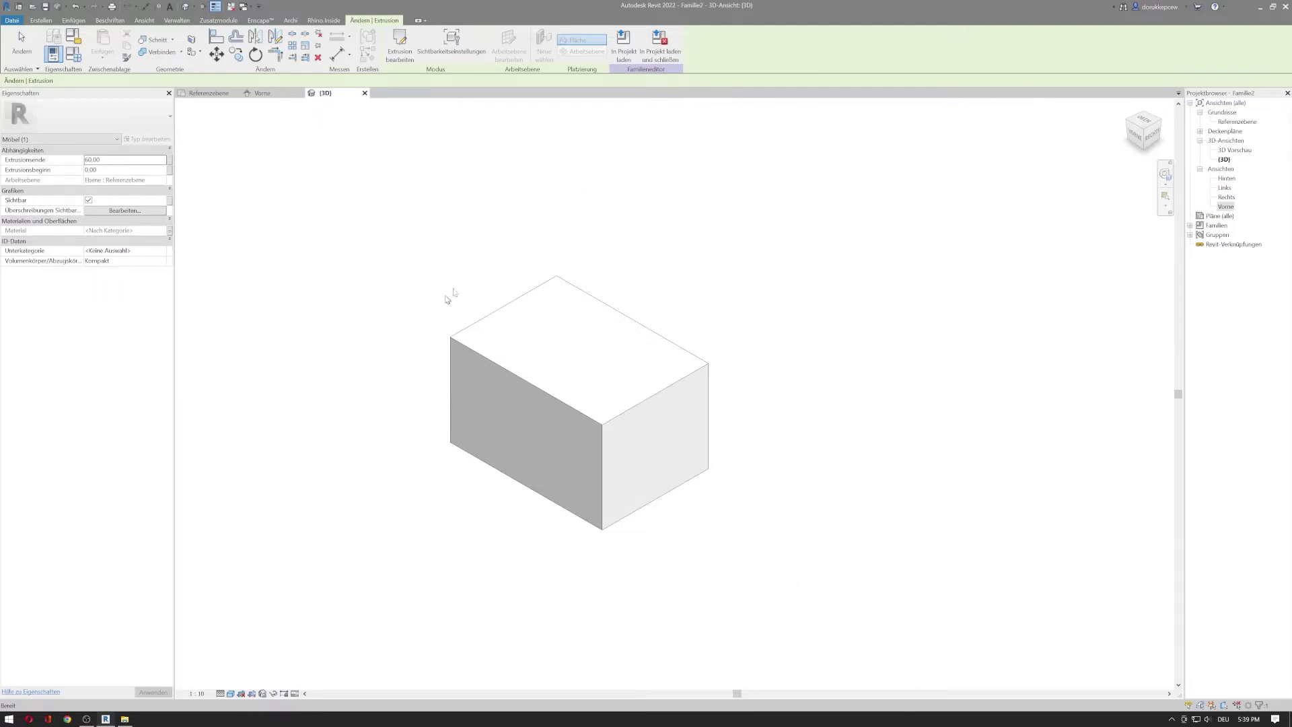
{"action": "left_click", "coordinate": [411, 498]}
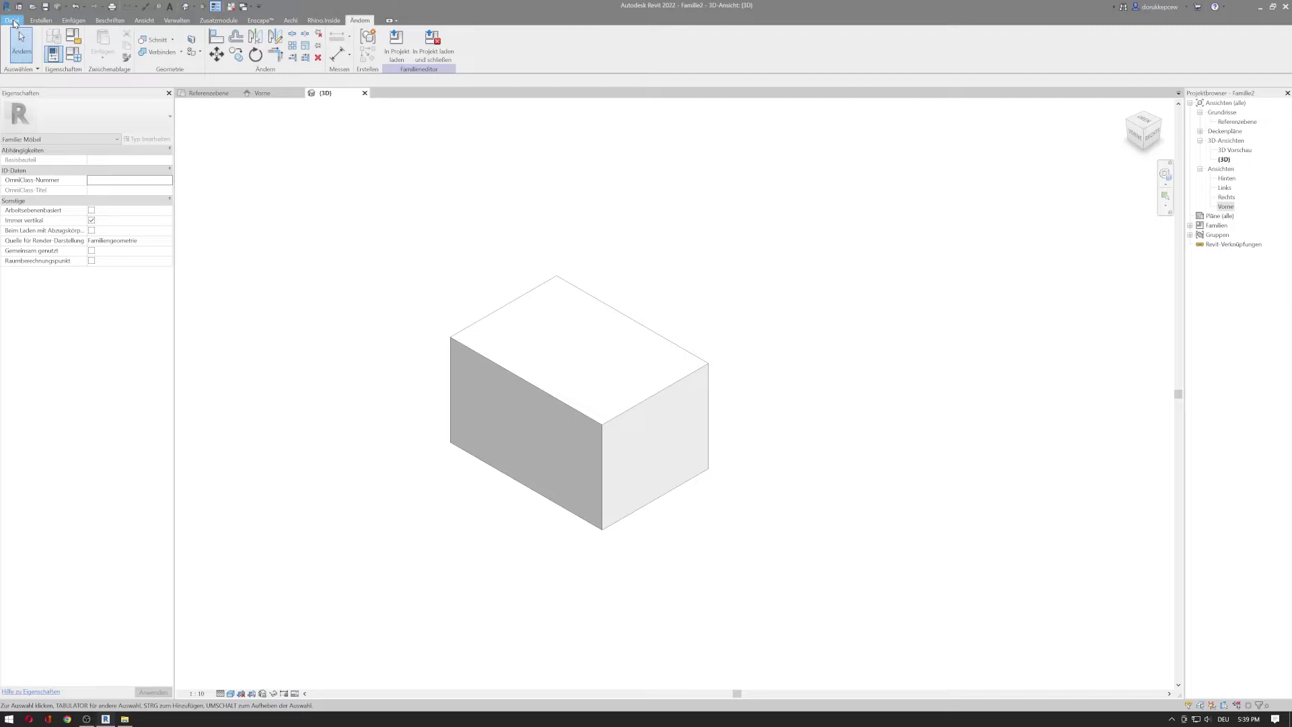
Create a new project from the template BIM Architektur und Ingenieurbau (vereinfacht)
{"action": "left_click", "coordinate": [12, 21]}
{"action": "mouse_move", "coordinate": [34, 61]}
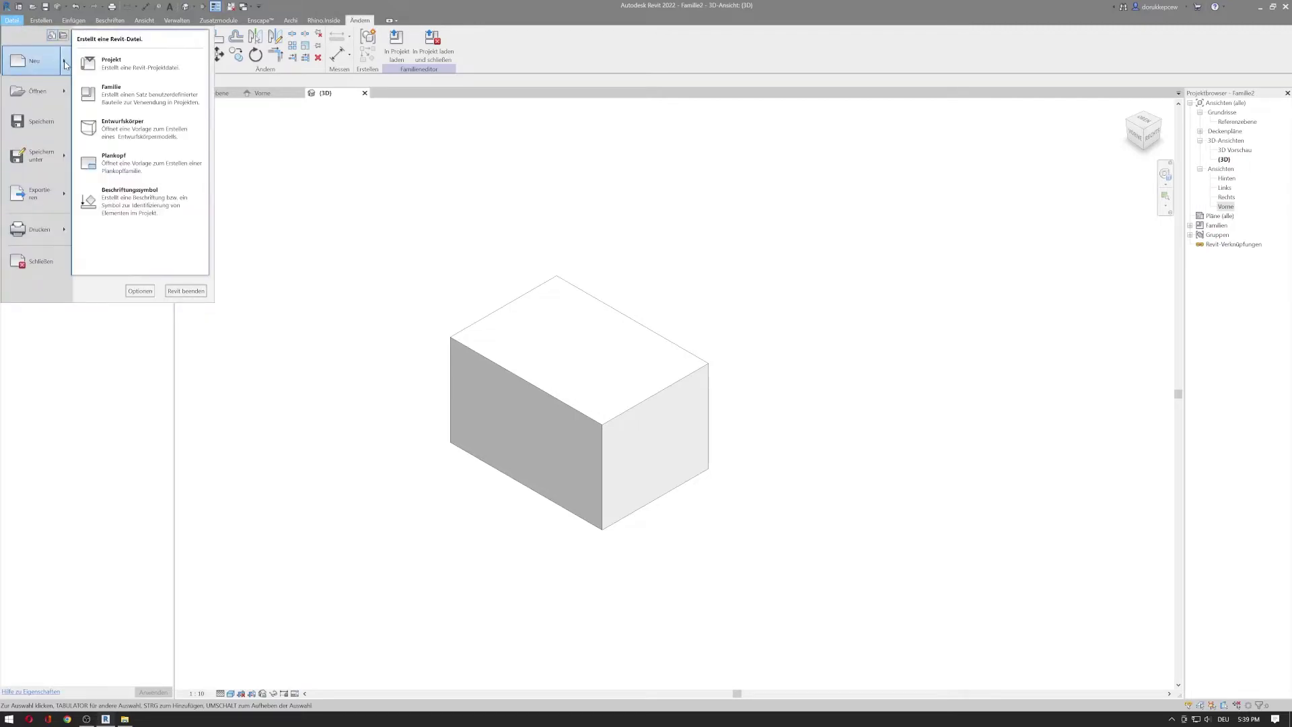
{"action": "left_click", "coordinate": [126, 68]}
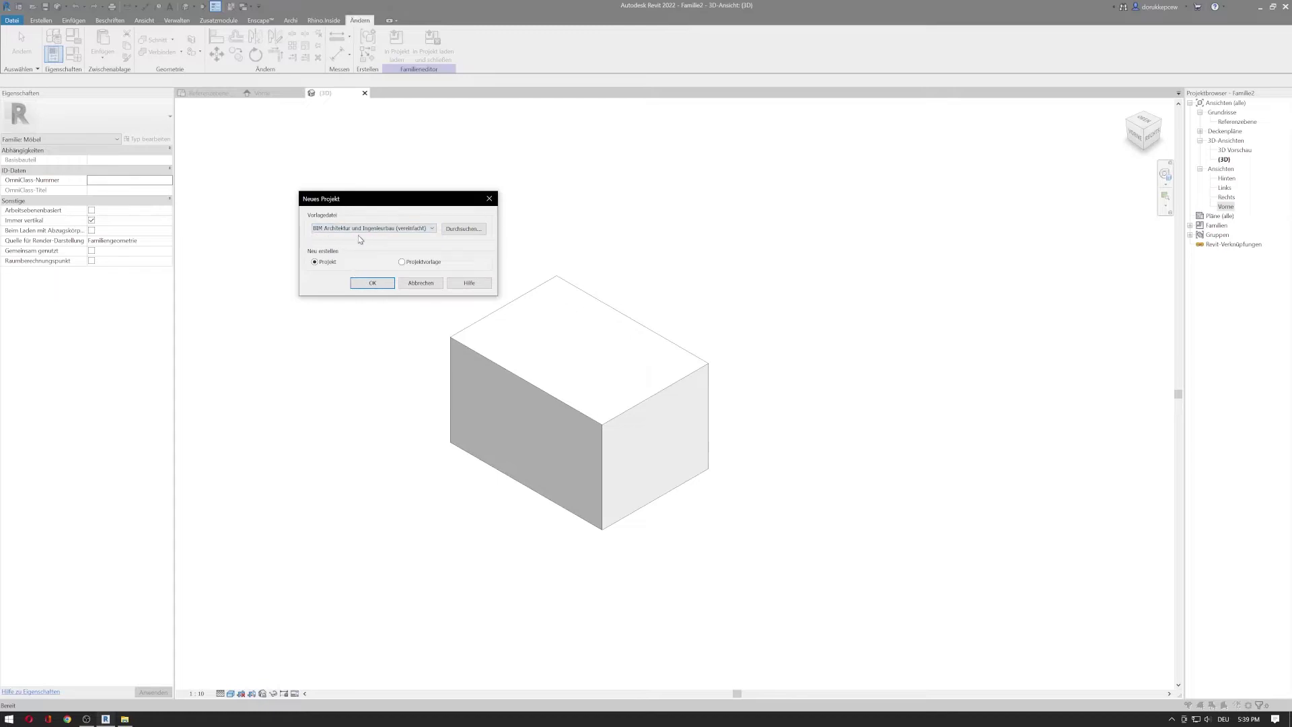
{"action": "left_click", "coordinate": [372, 283]}
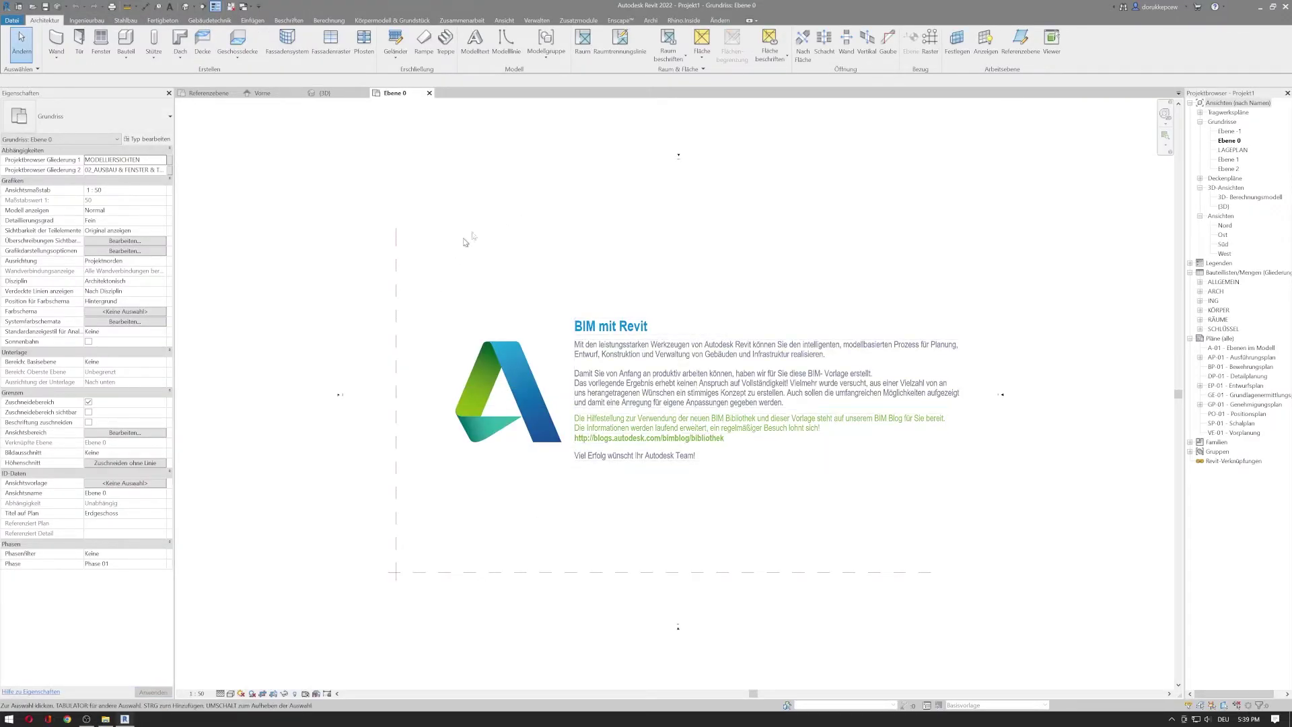
Delete the template's logo, welcome text and the two origin reference planes from the Ebene 0 floor plan
{"action": "left_click_drag", "start_coordinate": [725, 276], "coordinate": [375, 599]}
{"action": "key", "text": "Delete"}
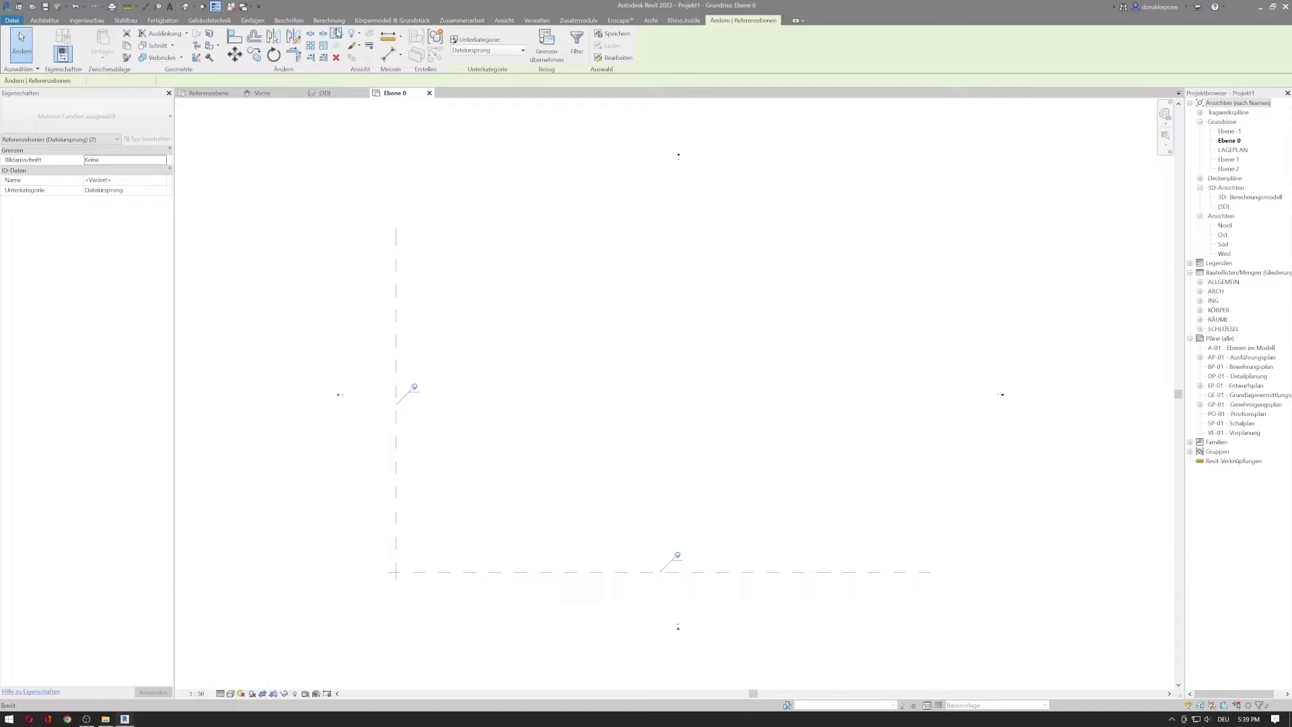
{"action": "key", "text": "Delete"}
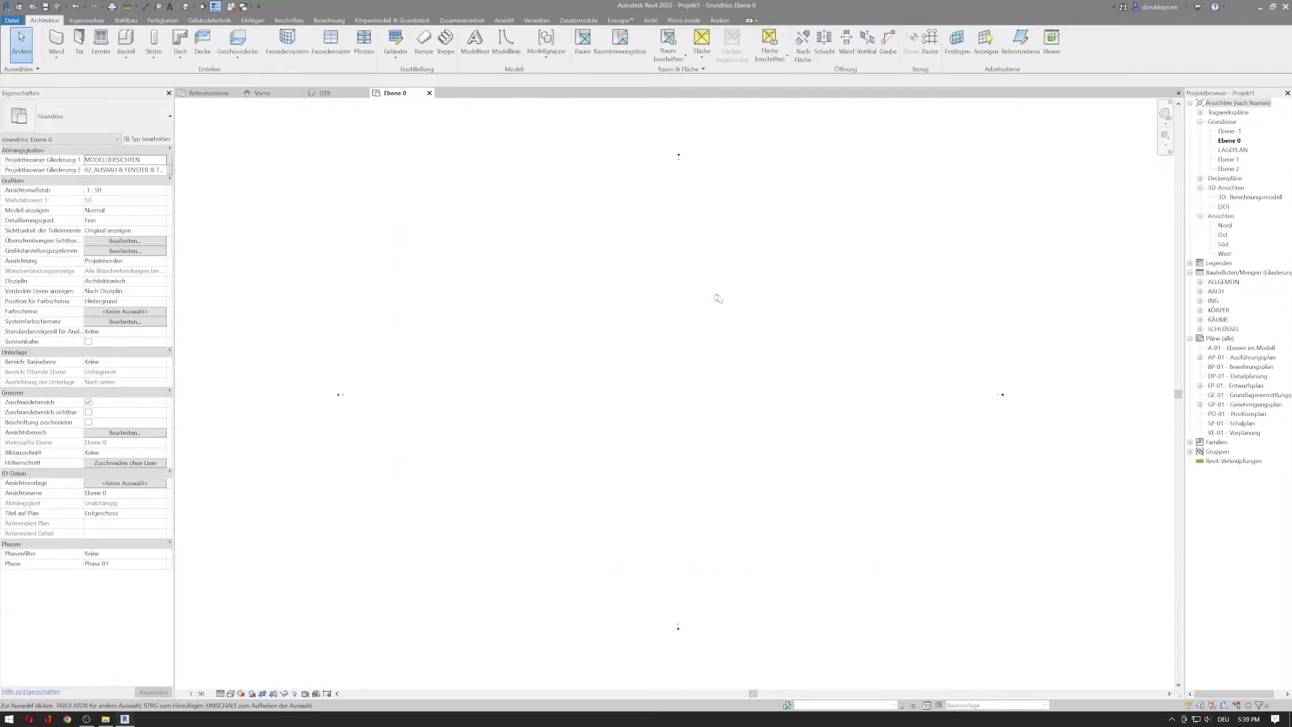
Close the inactive views and switch to the furniture family's 3D view
{"action": "middle_click_drag", "start_coordinate": [627, 361], "coordinate": [583, 344]}
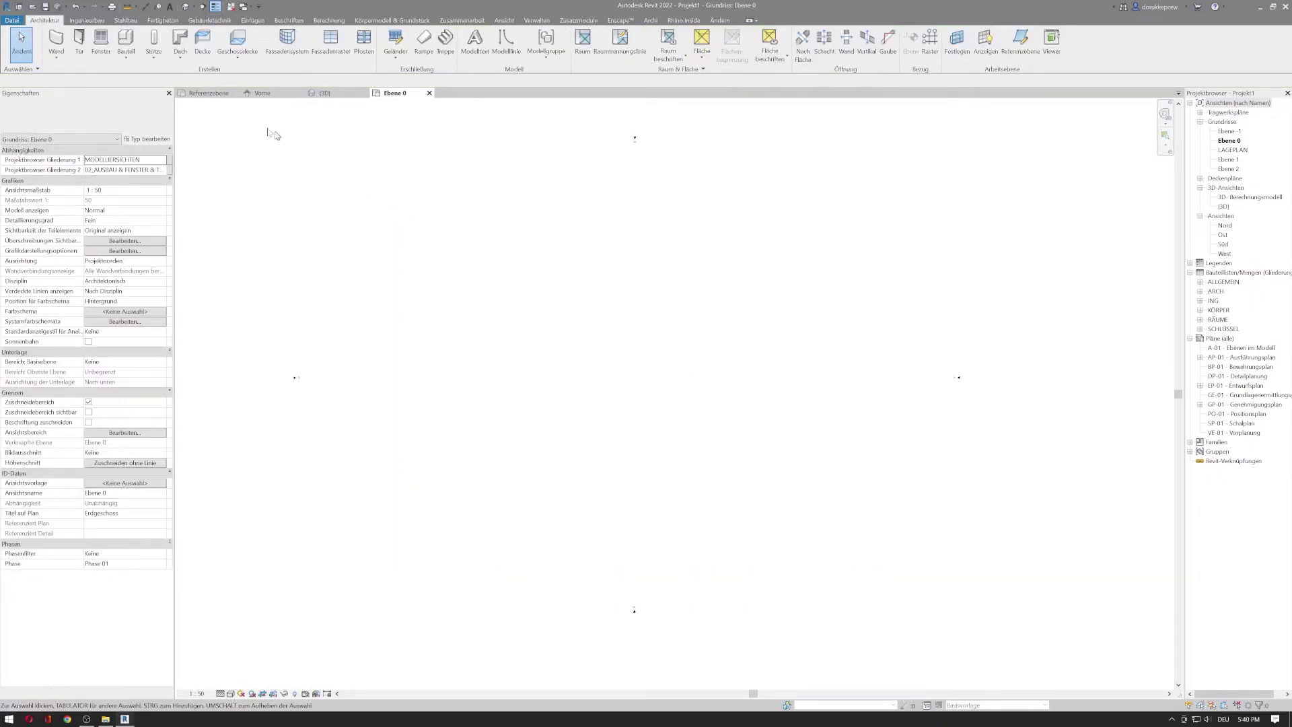
{"action": "left_click", "coordinate": [232, 8]}
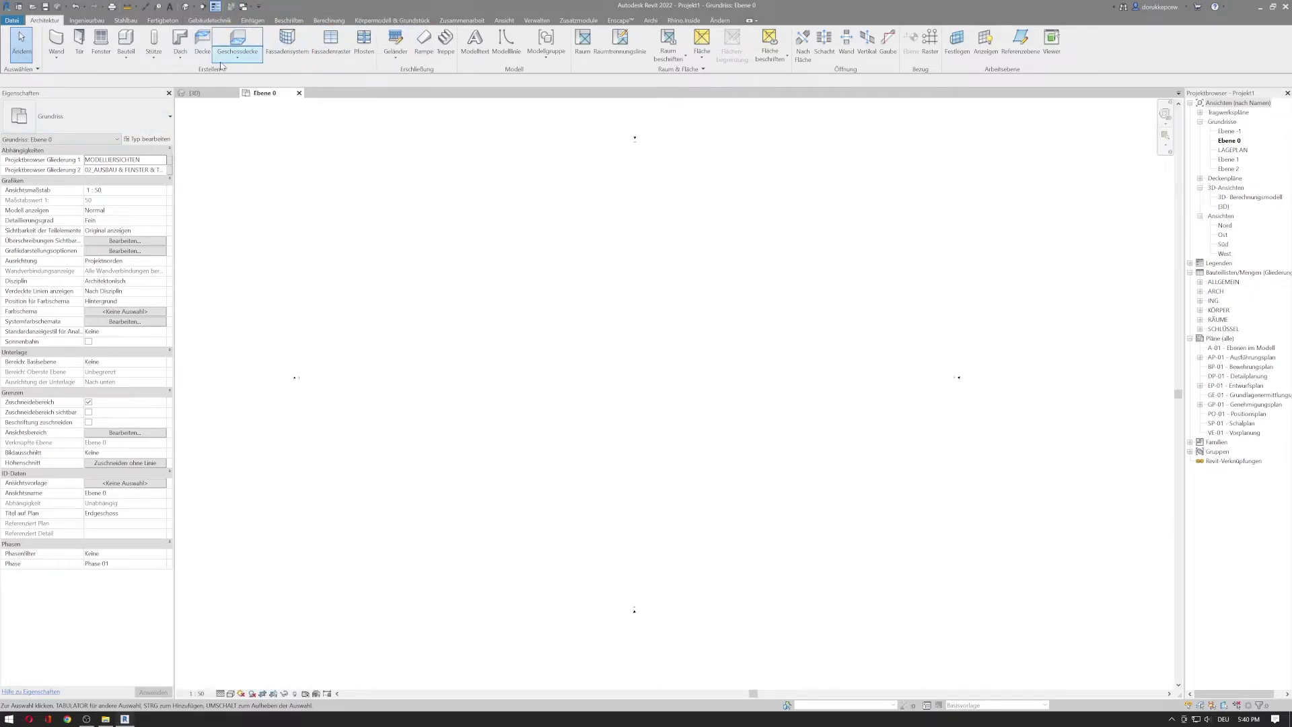
{"action": "left_click", "coordinate": [210, 95]}
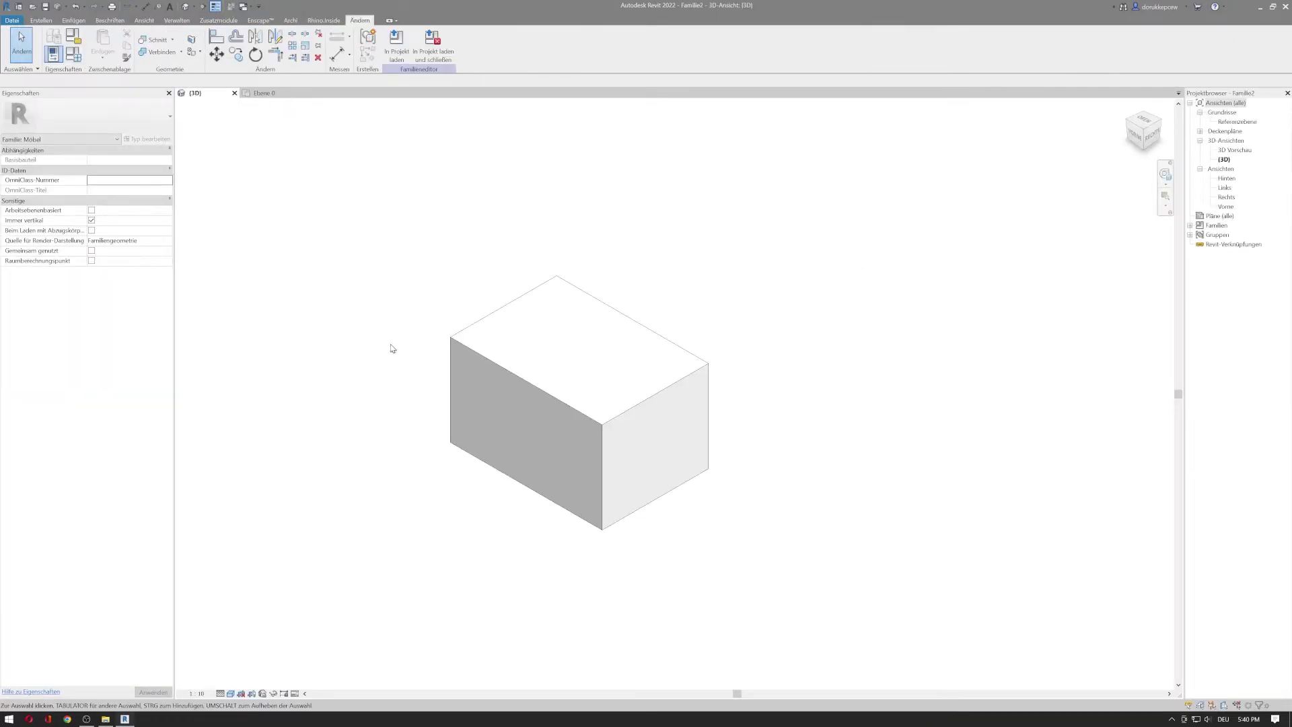
Save the furniture family to the Desktop as Family tester
{"action": "left_click", "coordinate": [52, 8]}
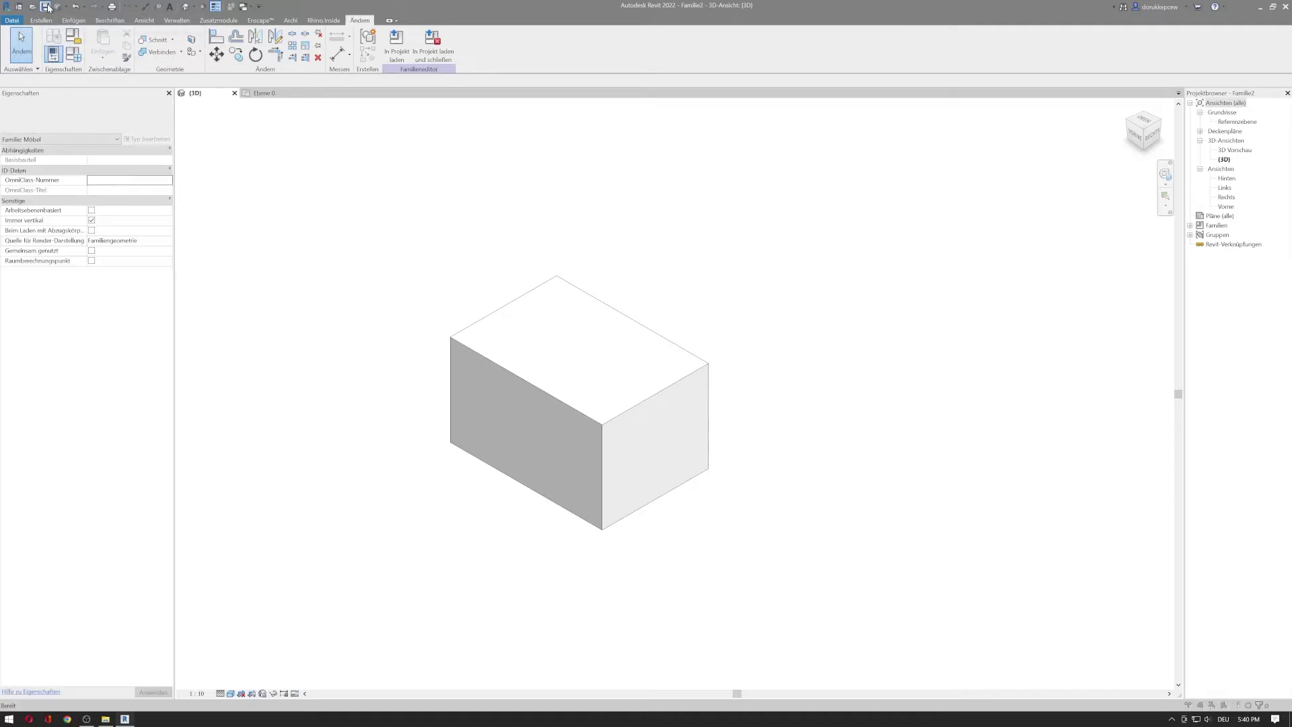
{"action": "left_click", "coordinate": [478, 426]}
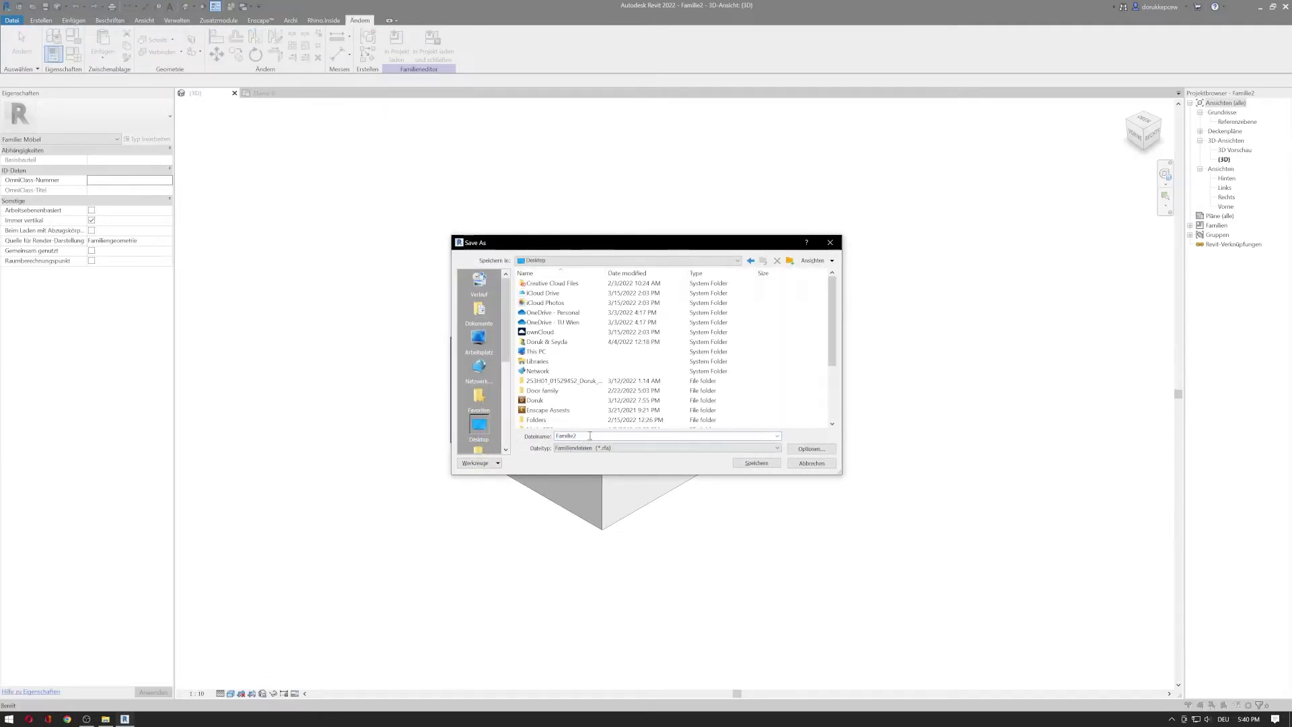
{"action": "type", "text": "Family tester"}
{"action": "left_click", "coordinate": [755, 463]}
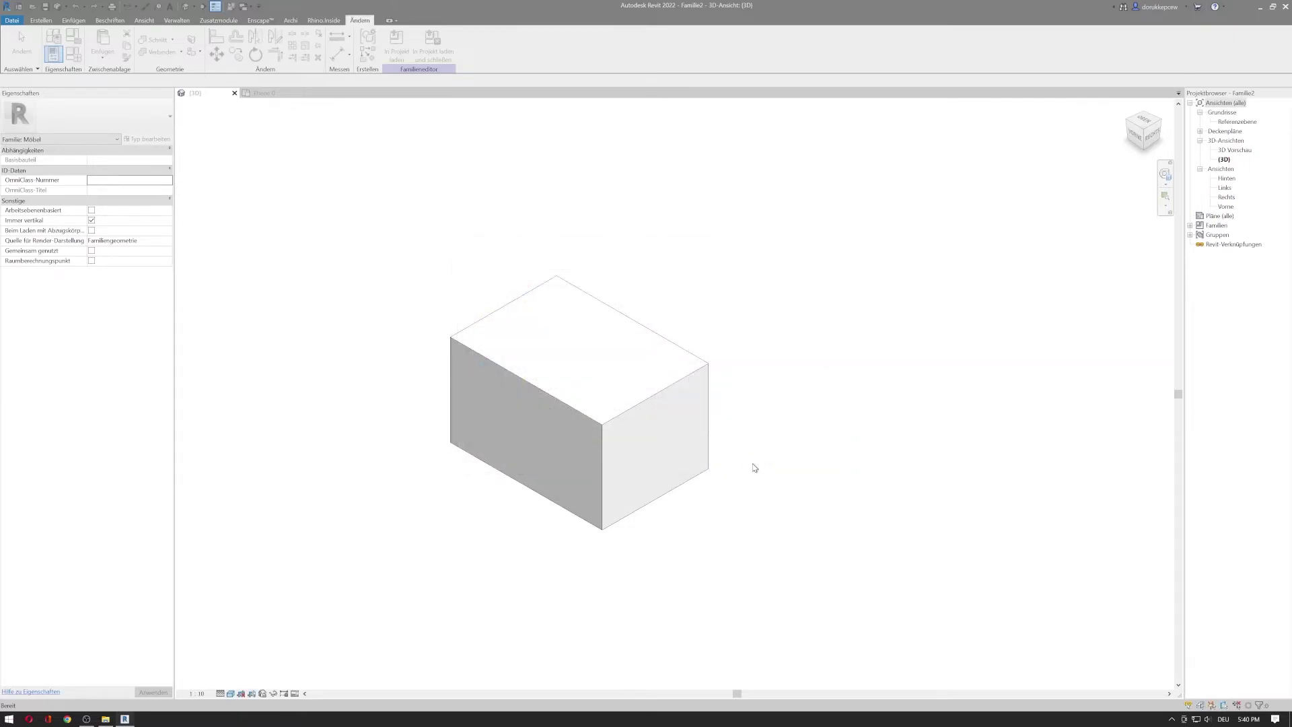
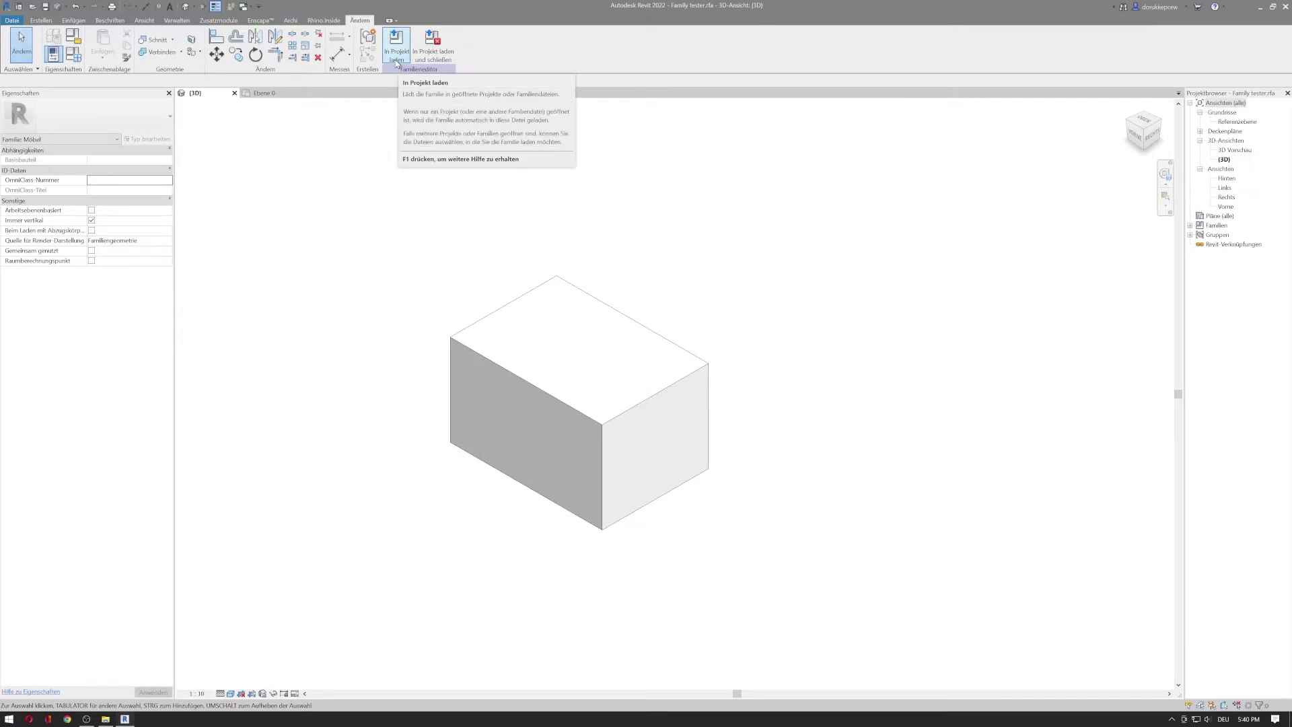
Load the family into the project and place four instances in a two-by-two grid on the Ebene 0 floor plan
{"action": "left_click", "coordinate": [397, 59]}
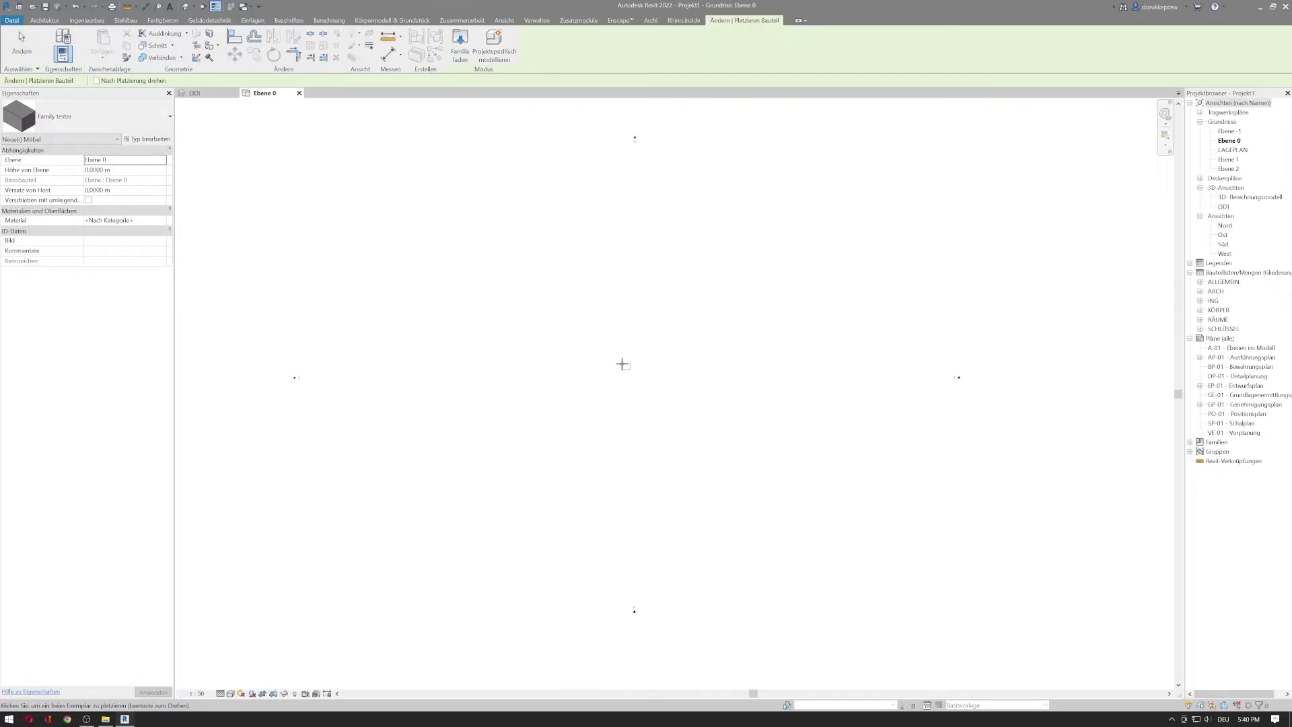
{"action": "scroll", "coordinate": [621, 363], "scroll_direction": "up", "scroll_amount": 5}
{"action": "left_click", "coordinate": [586, 292]}
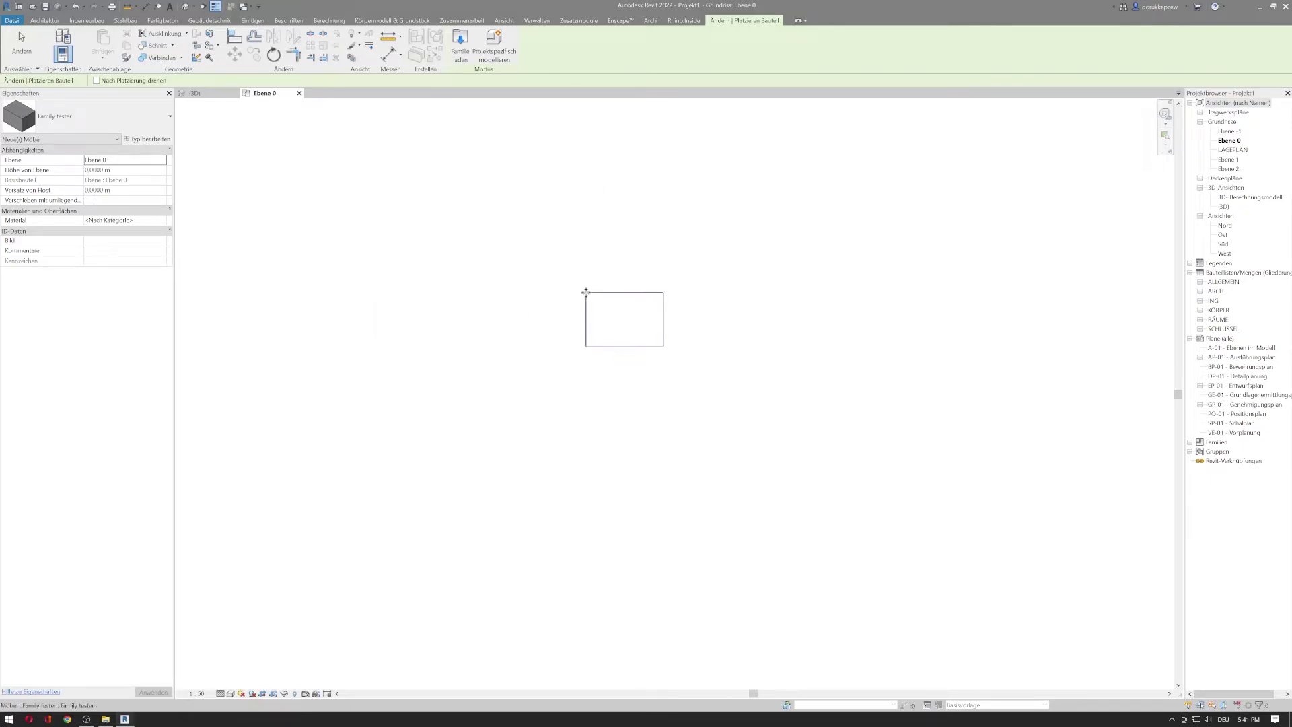
{"action": "left_click", "coordinate": [711, 293]}
{"action": "left_click", "coordinate": [712, 190]}
{"action": "left_click", "coordinate": [586, 189]}
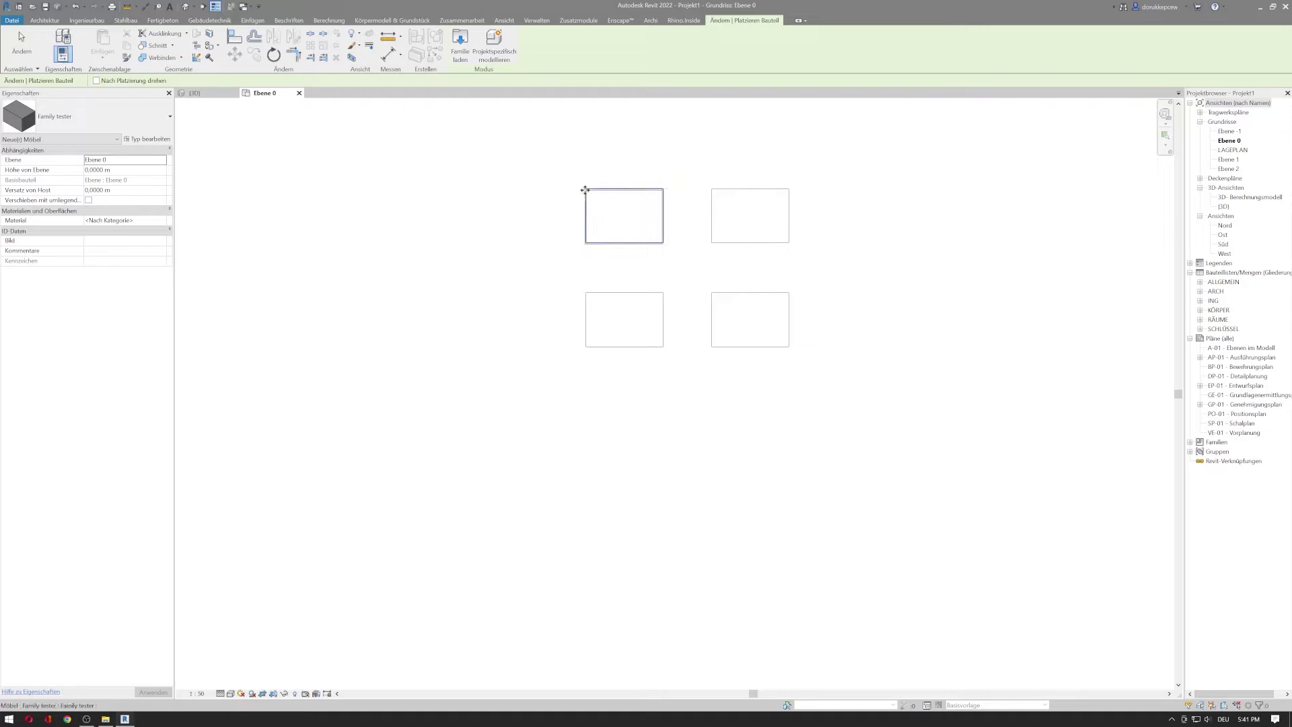
{"action": "scroll", "coordinate": [586, 233], "scroll_direction": "down", "scroll_amount": 2}
{"action": "middle_click_drag", "start_coordinate": [572, 348], "coordinate": [483, 455]}
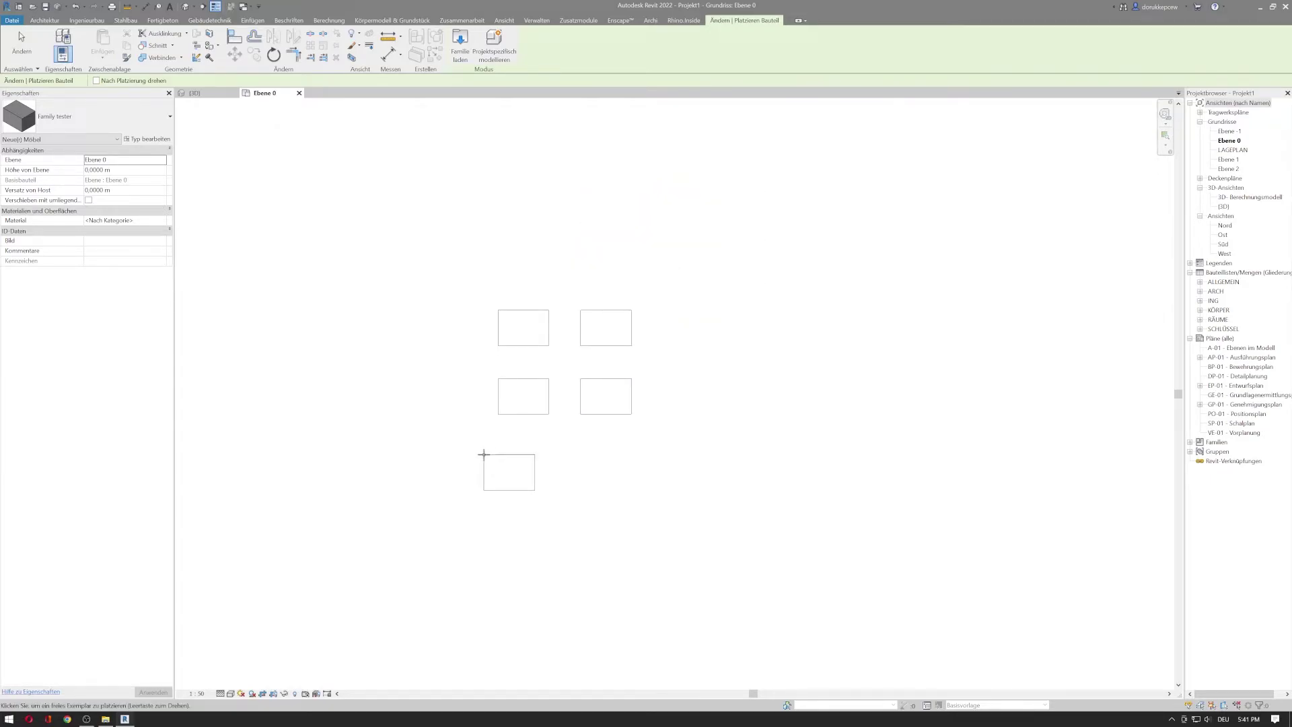
End the component placement and inspect the four placed boxes in the default 3D view
{"action": "key", "text": "Escape"}
{"action": "key", "text": "Escape"}
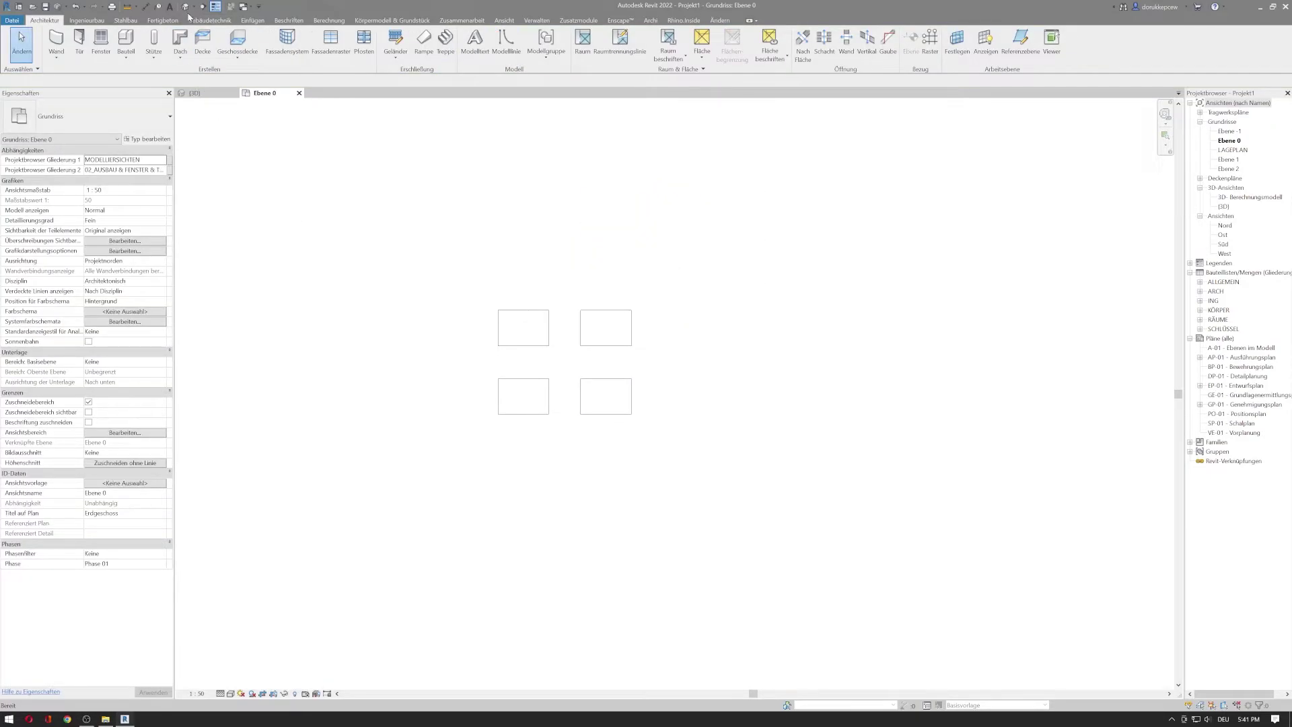
{"action": "left_click", "coordinate": [186, 7]}
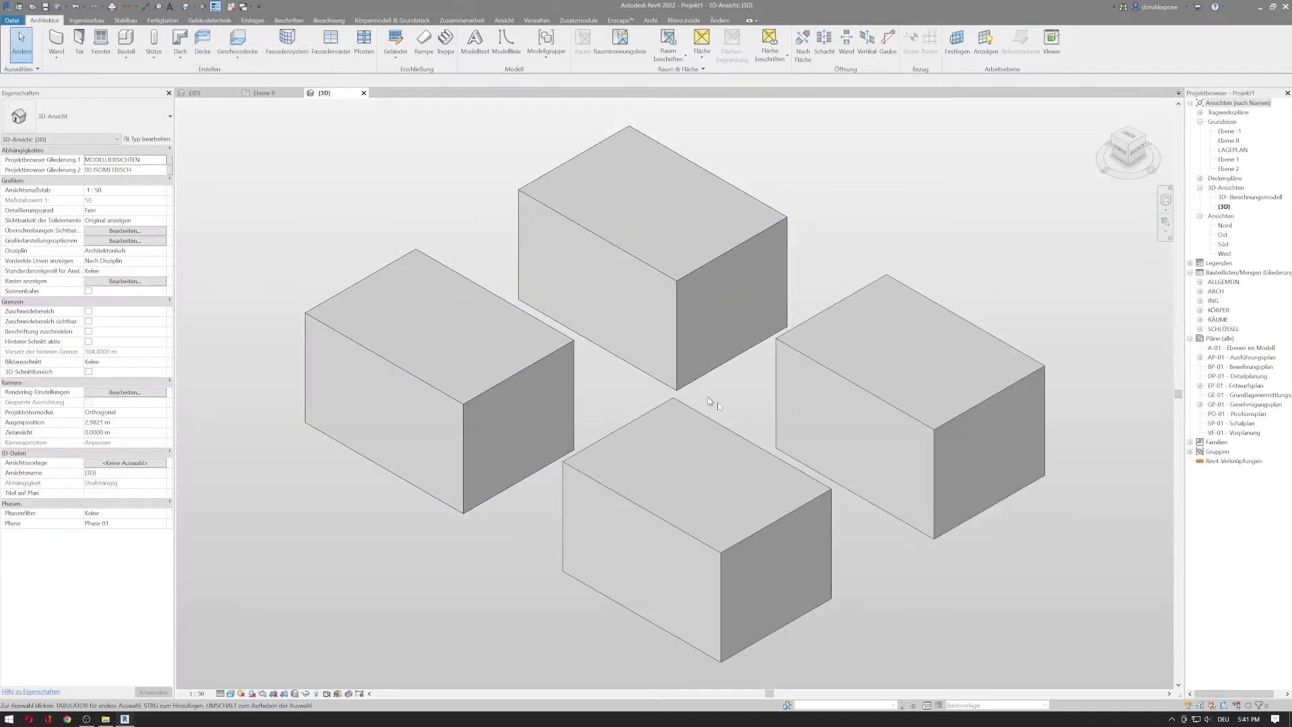
{"action": "scroll", "coordinate": [727, 418], "scroll_direction": "down", "scroll_amount": 3}
{"action": "scroll", "coordinate": [740, 430], "scroll_direction": "up", "scroll_amount": 1}
{"action": "scroll", "coordinate": [750, 441], "scroll_direction": "down", "scroll_amount": 2}
{"action": "middle_click_drag", "start_coordinate": [756, 442], "coordinate": [787, 407], "text": "shift"}
{"action": "middle_click_drag", "start_coordinate": [869, 479], "coordinate": [690, 480]}
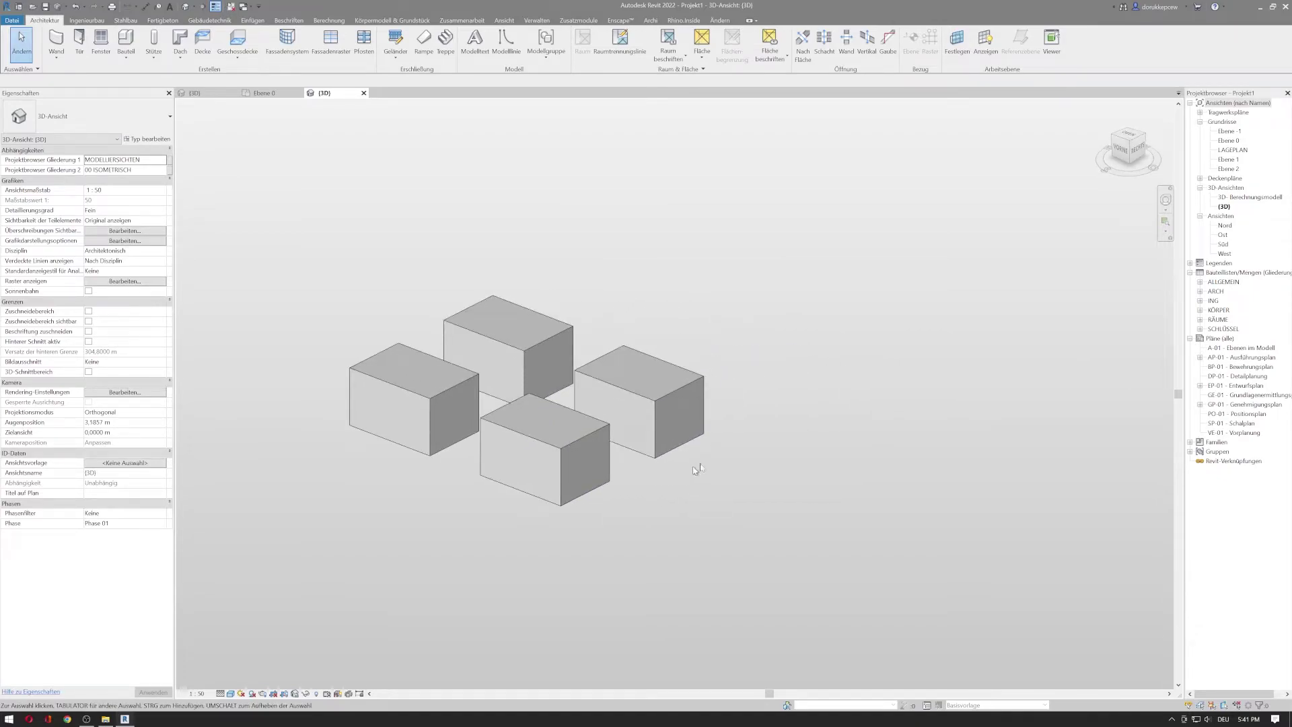
Open the Ebene 0 floor plan and try assigning the upper-left box to level Ebene -1
{"action": "double_click", "coordinate": [1236, 141]}
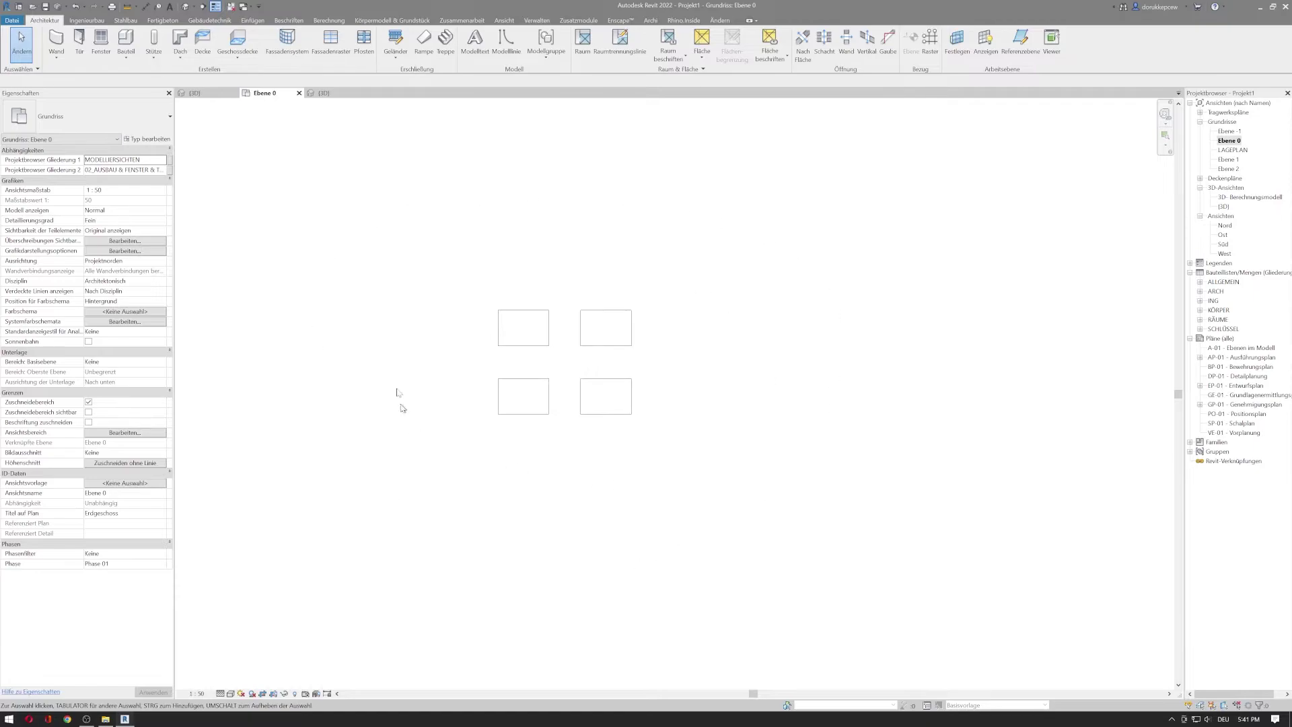
{"action": "scroll", "coordinate": [549, 288], "scroll_direction": "up", "scroll_amount": 2}
{"action": "middle_click_drag", "start_coordinate": [562, 362], "coordinate": [496, 339]}
{"action": "left_click", "coordinate": [483, 316]}
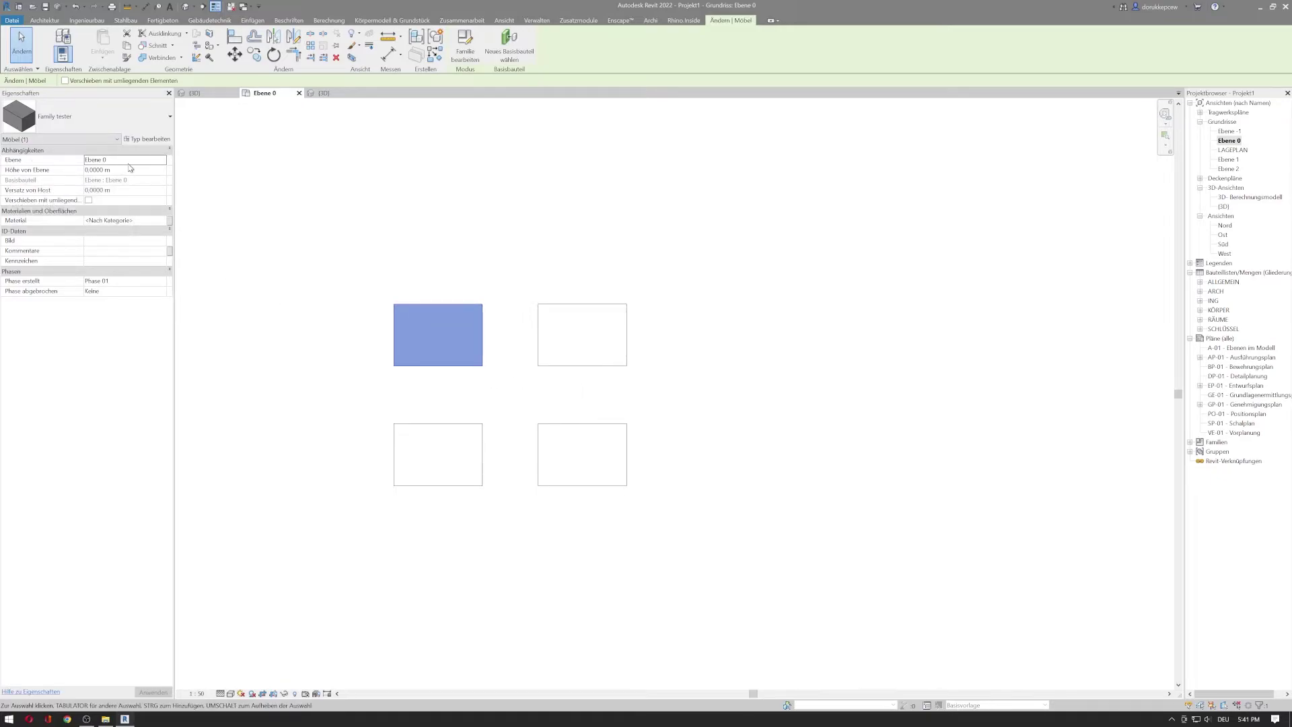
{"action": "left_click", "coordinate": [163, 162]}
{"action": "left_click", "coordinate": [164, 162]}
{"action": "left_click", "coordinate": [163, 161]}
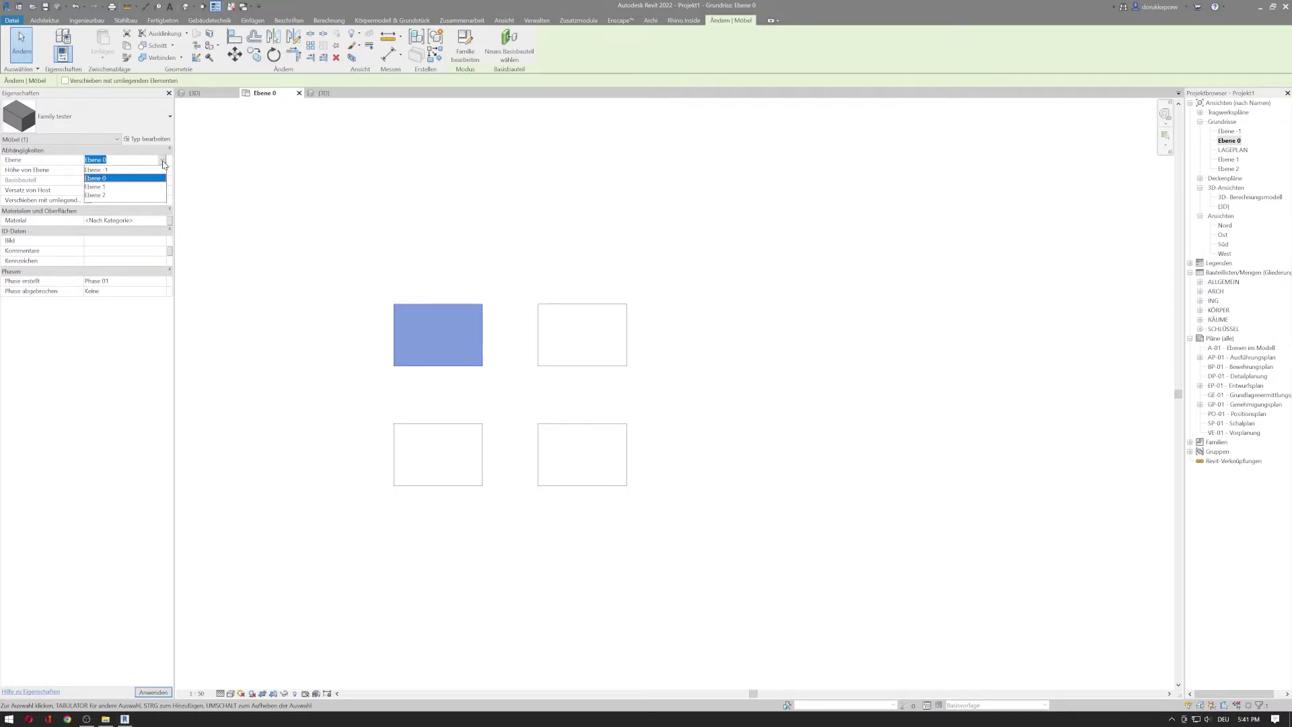
{"action": "left_click", "coordinate": [107, 170]}
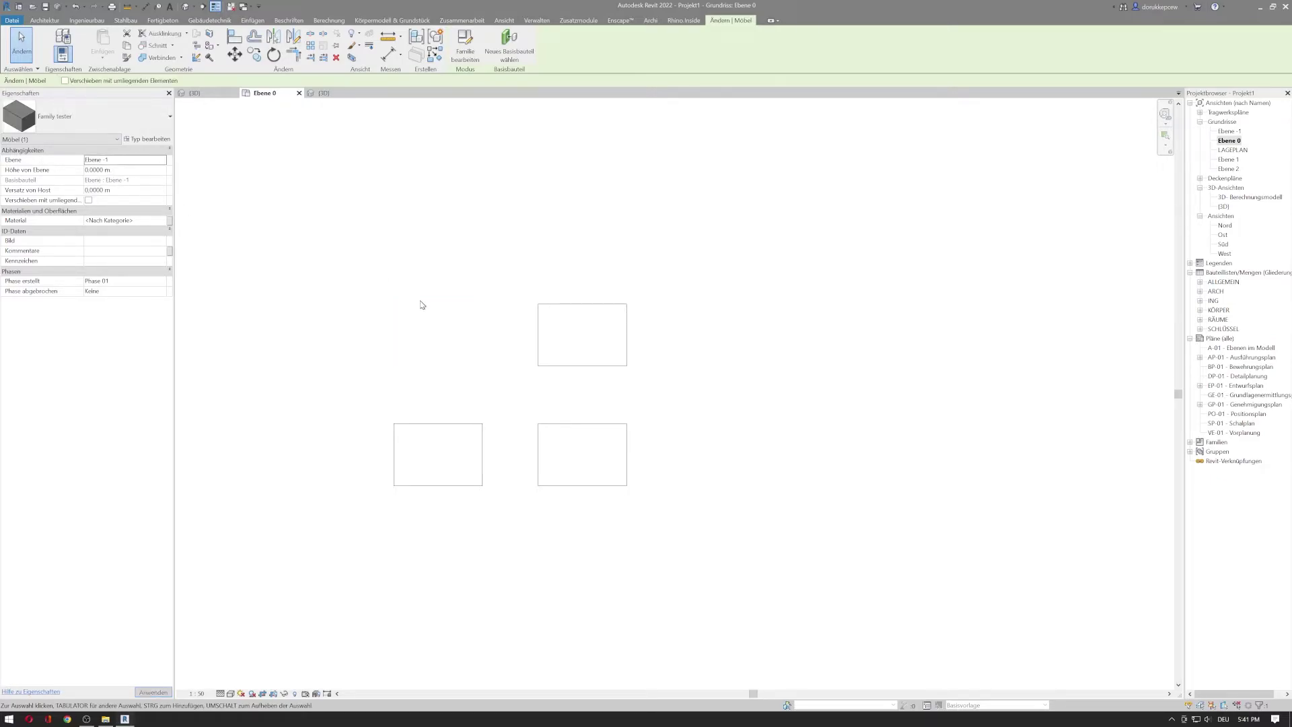
Try a higher level for the selected box, then assign it back to Ebene 0
{"action": "left_click", "coordinate": [163, 160]}
{"action": "left_click", "coordinate": [123, 191]}
{"action": "left_click", "coordinate": [162, 160]}
{"action": "left_click", "coordinate": [115, 178]}
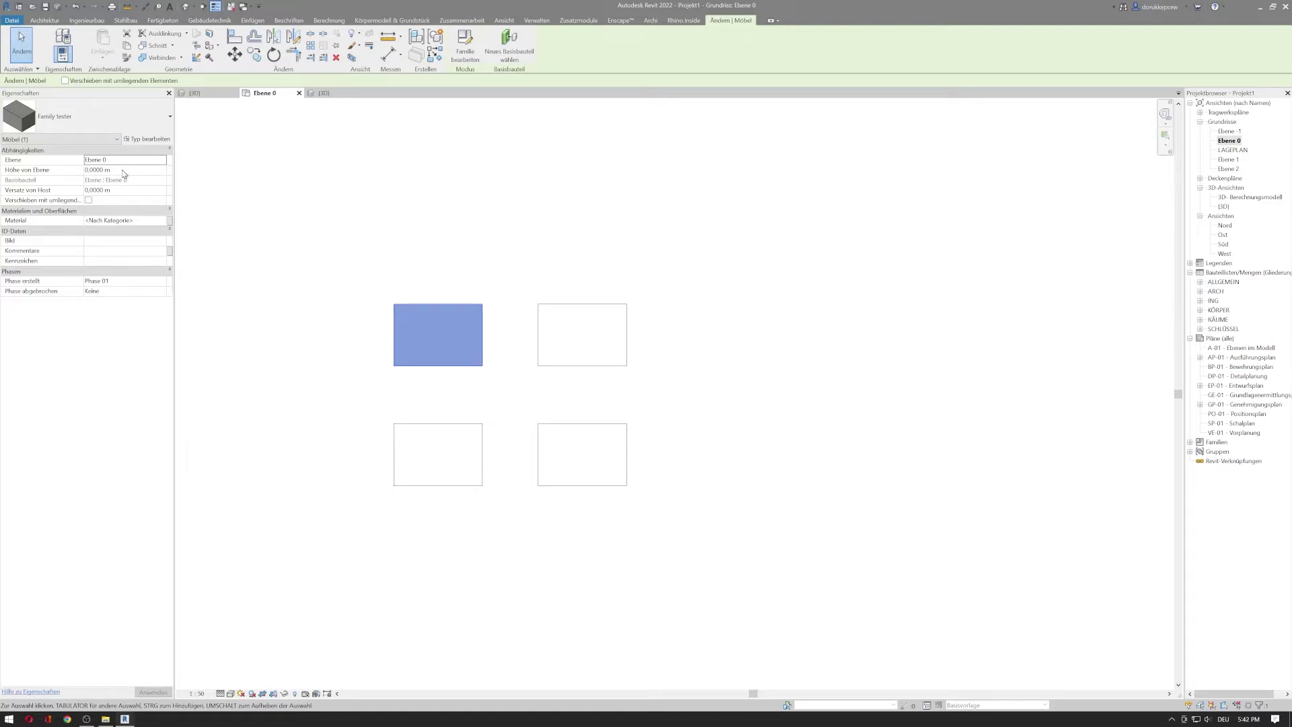
Set the selected box's height from level (Höhe von Ebene) to 10 m
{"action": "left_click", "coordinate": [156, 169]}
{"action": "type", "text": "10"}
{"action": "key", "text": "Return"}
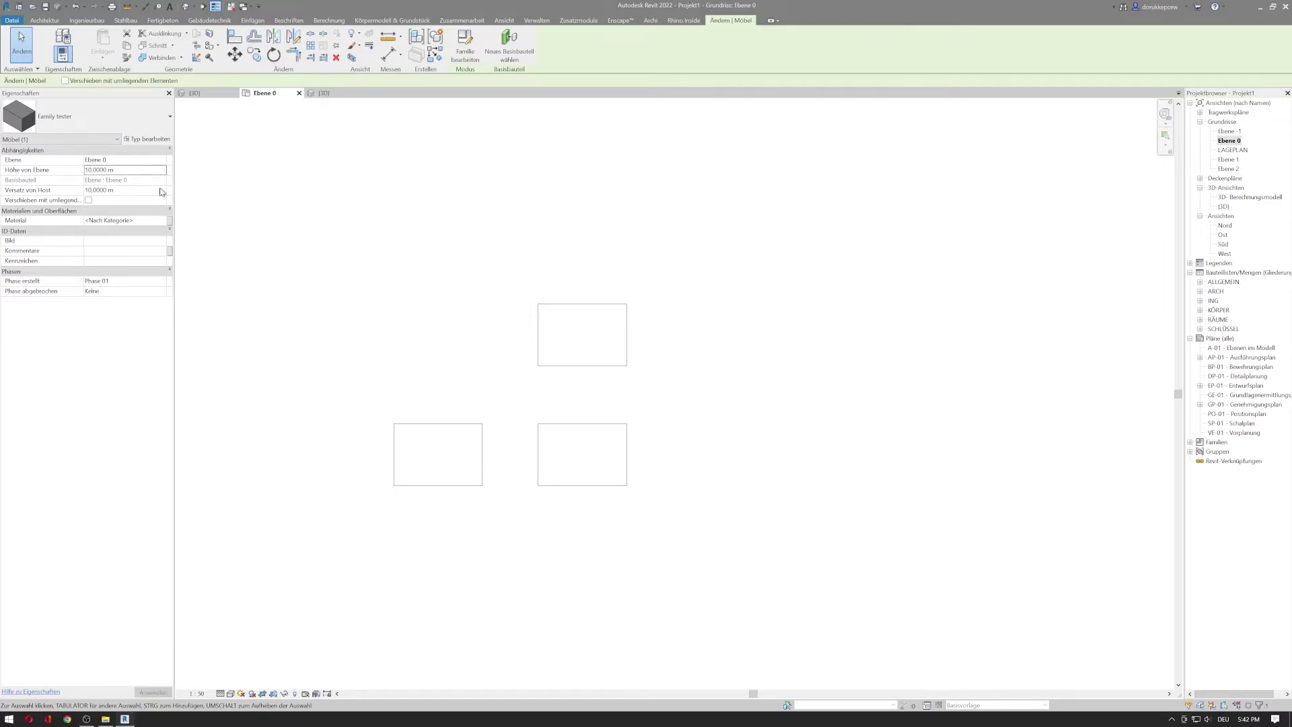
Set the box's height from level to 0.1 m and check its elevation against the other boxes in 3D
{"action": "left_click", "coordinate": [147, 170]}
{"action": "type", "text": "0,1"}
{"action": "left_click", "coordinate": [185, 6]}
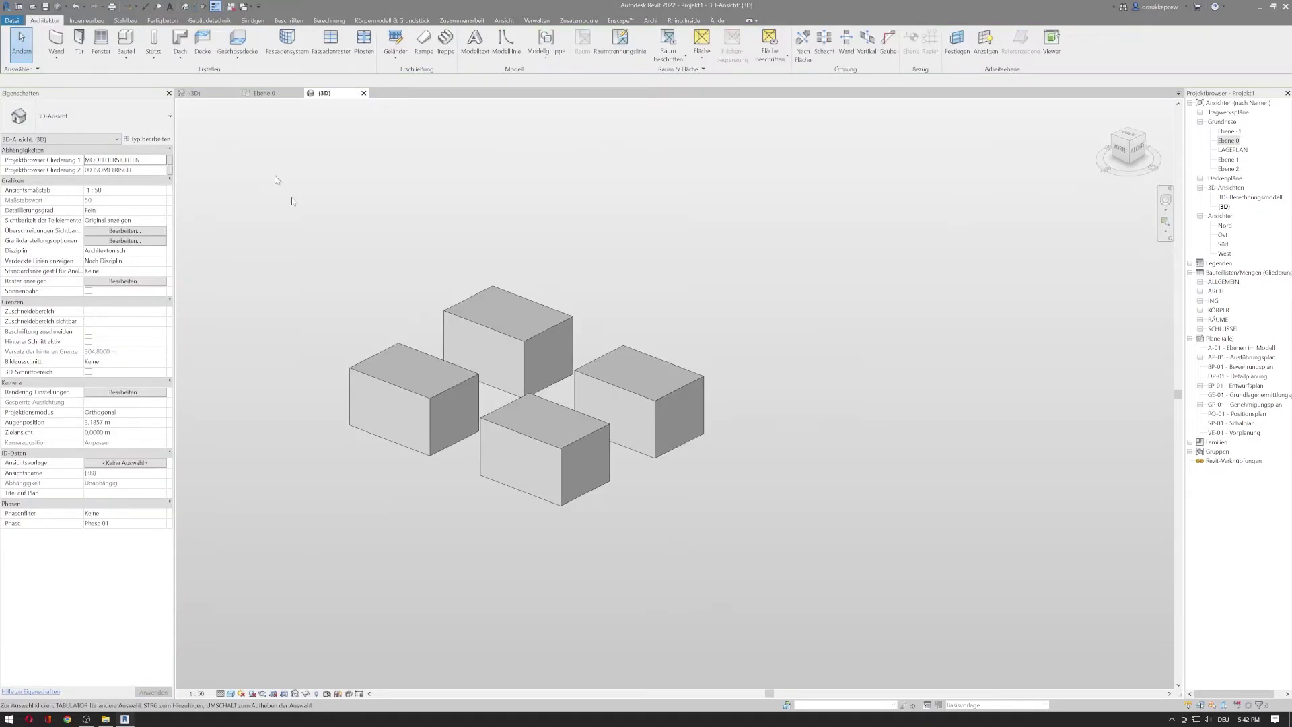
{"action": "middle_click_drag", "start_coordinate": [423, 475], "coordinate": [413, 316], "text": "shift"}
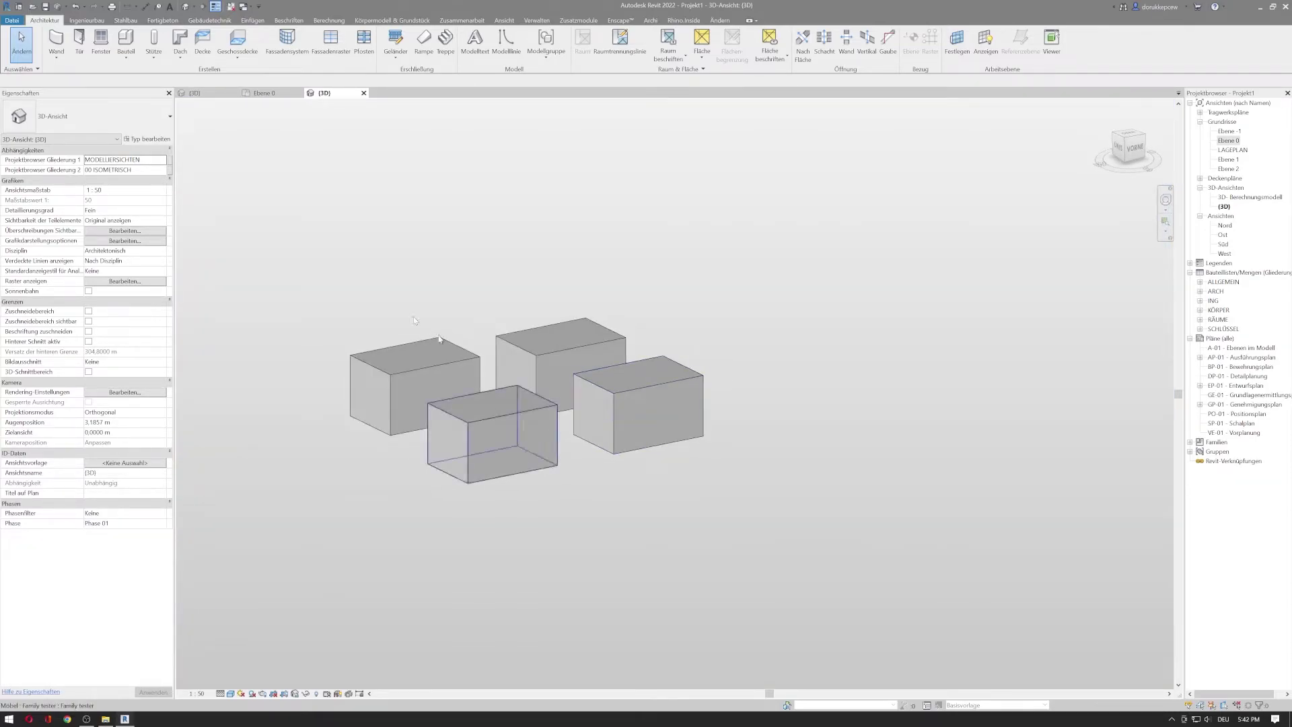
Reset the raised box's host offset (Versatz von Host) to 0 and return to the Ebene 0 floor plan
{"action": "left_click", "coordinate": [401, 398]}
{"action": "left_click", "coordinate": [128, 192]}
{"action": "type", "text": "0"}
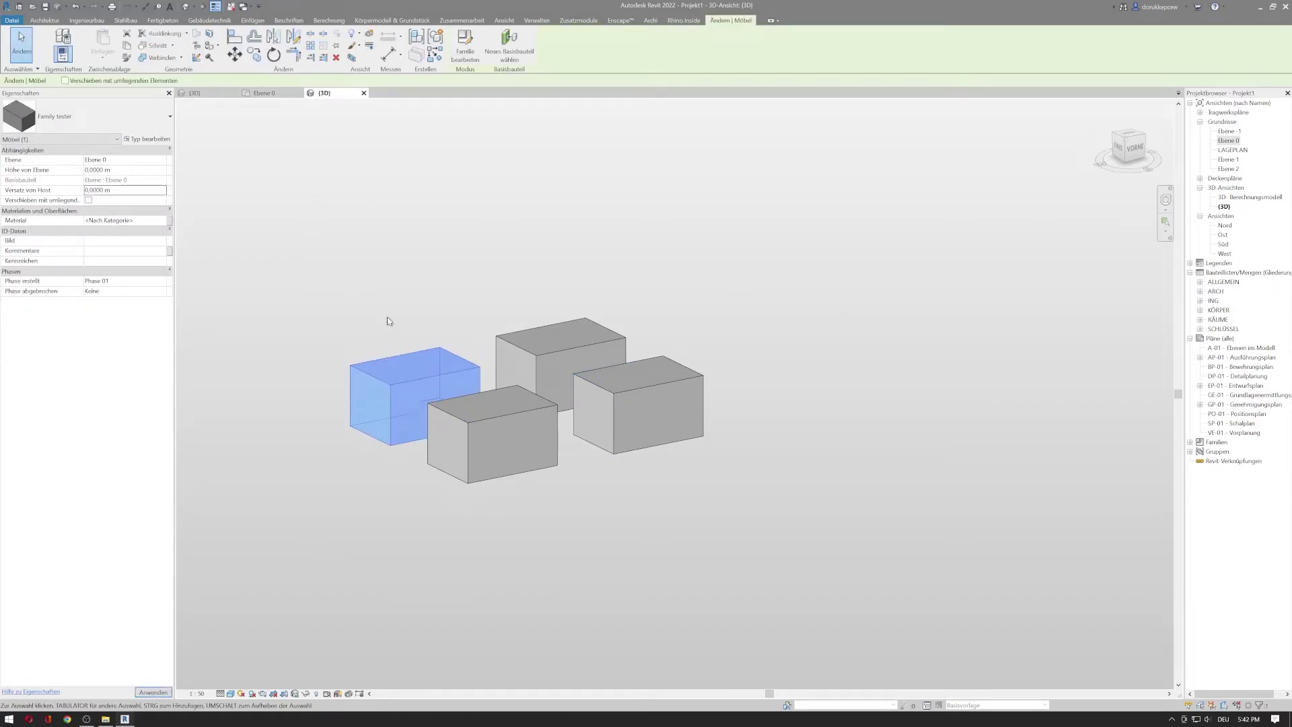
{"action": "double_click", "coordinate": [1229, 140]}
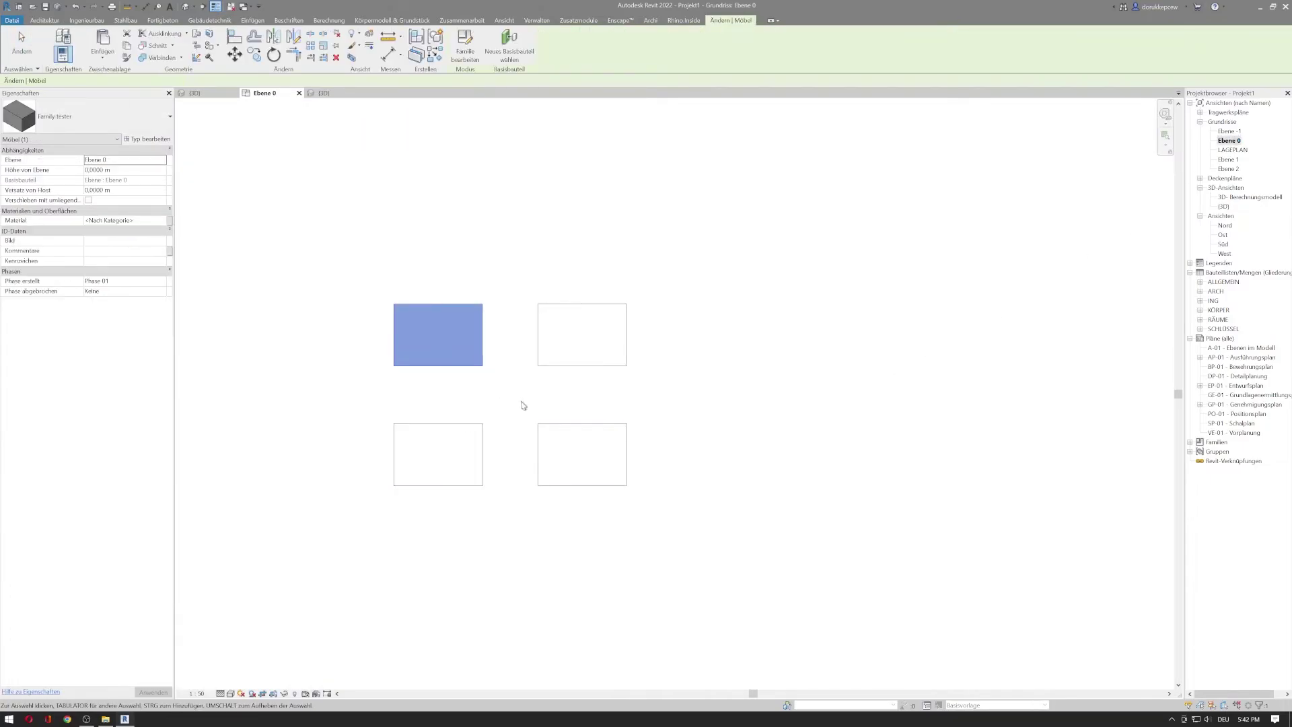
{"action": "left_click", "coordinate": [446, 270]}
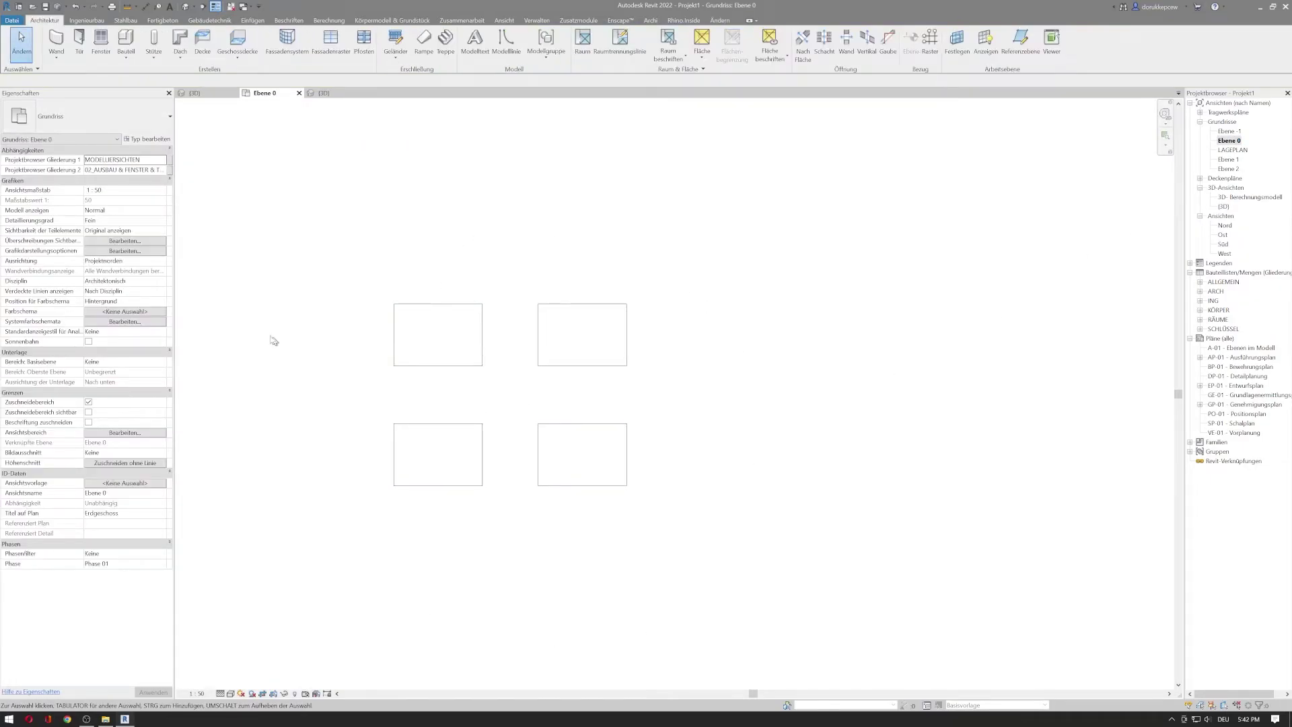
Open the Family tester family's Referenzebene plan and examine the two centre reference planes' origin settings
{"action": "left_click", "coordinate": [198, 96]}
{"action": "left_click", "coordinate": [1221, 122]}
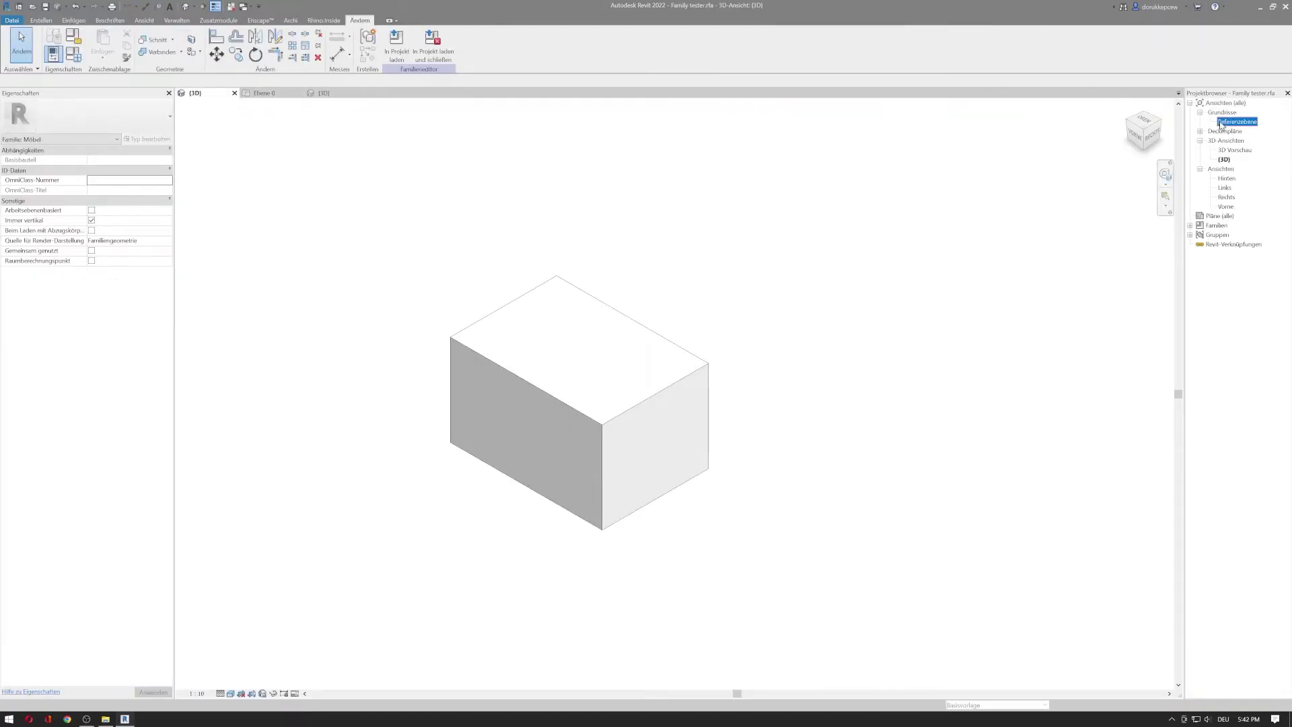
{"action": "double_click", "coordinate": [1222, 125]}
{"action": "middle_click_drag", "start_coordinate": [755, 377], "coordinate": [572, 268]}
{"action": "scroll", "coordinate": [445, 290], "scroll_direction": "down", "scroll_amount": 1}
{"action": "left_click", "coordinate": [416, 250]}
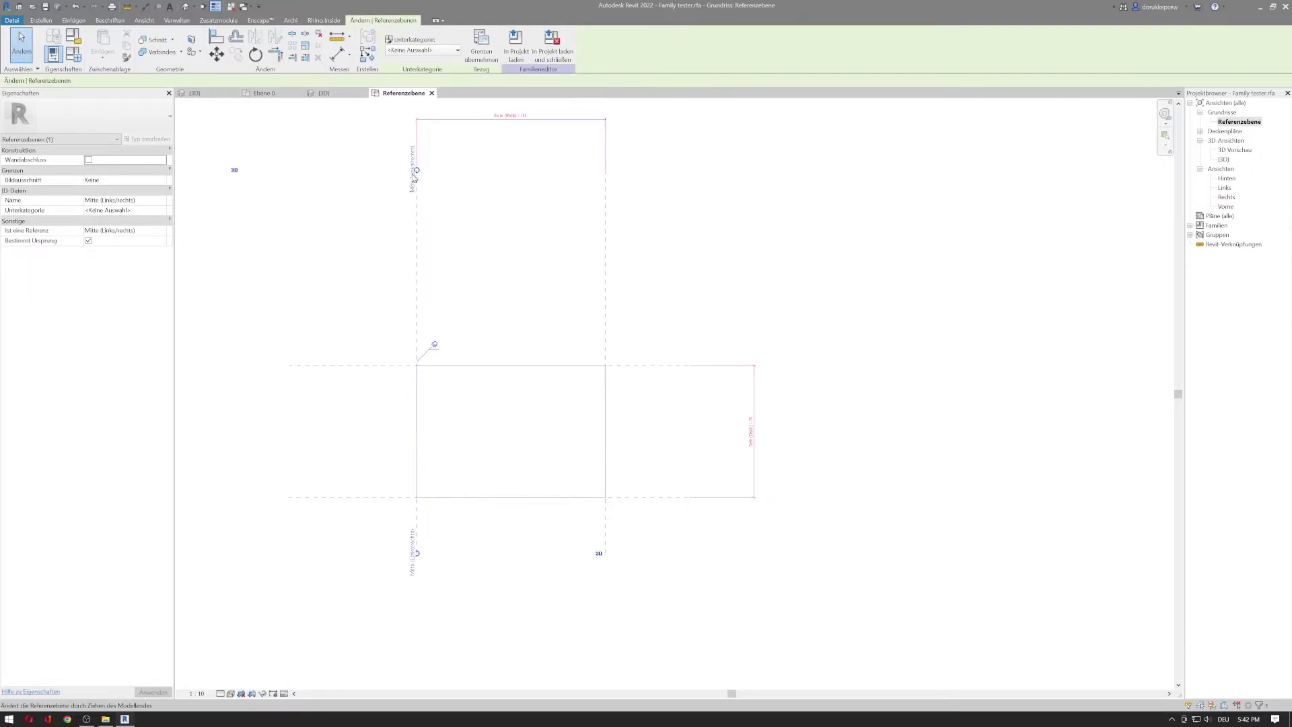
{"action": "left_click", "coordinate": [332, 369]}
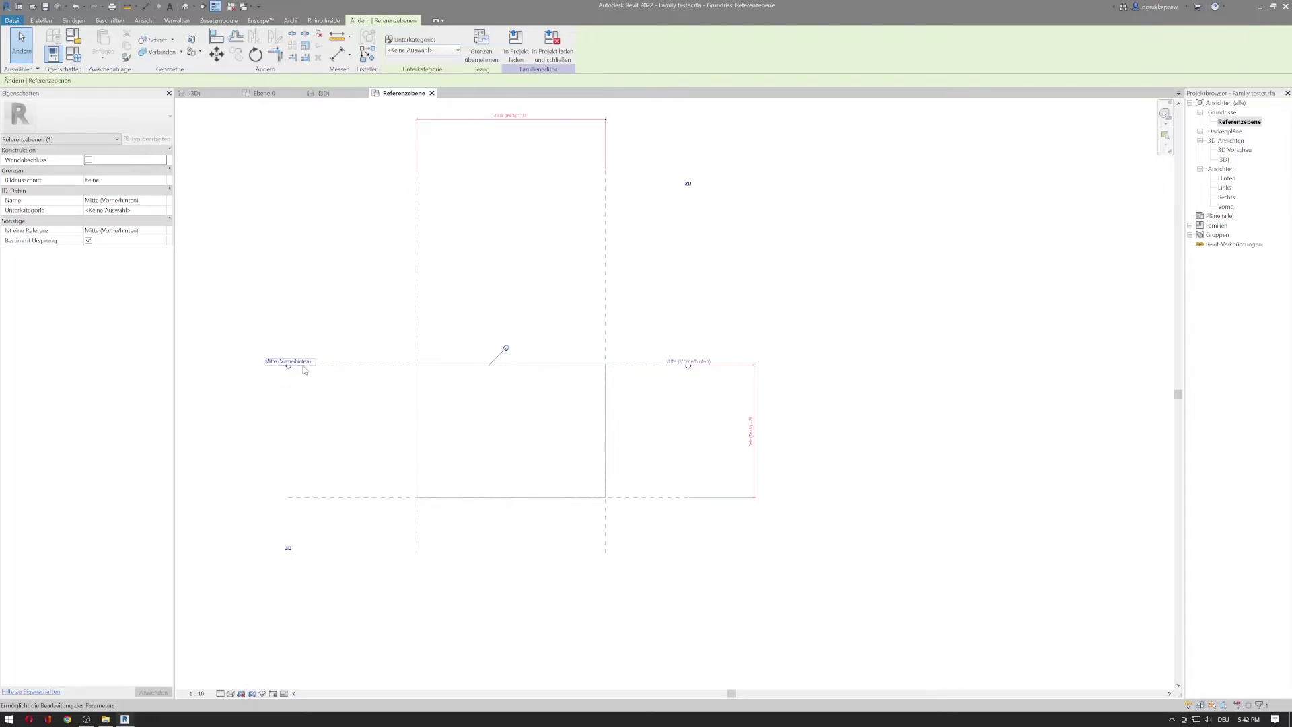
{"action": "left_click", "coordinate": [391, 373]}
{"action": "left_click", "coordinate": [395, 366]}
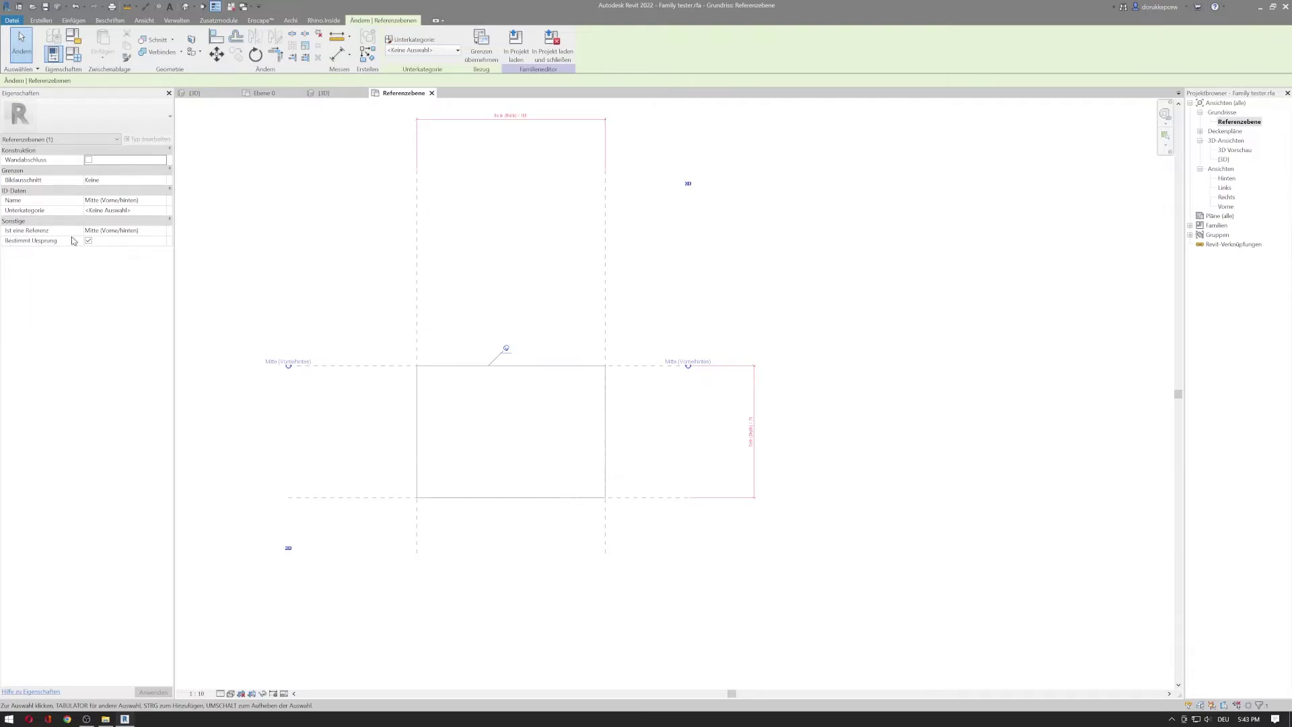
{"action": "left_click", "coordinate": [417, 336]}
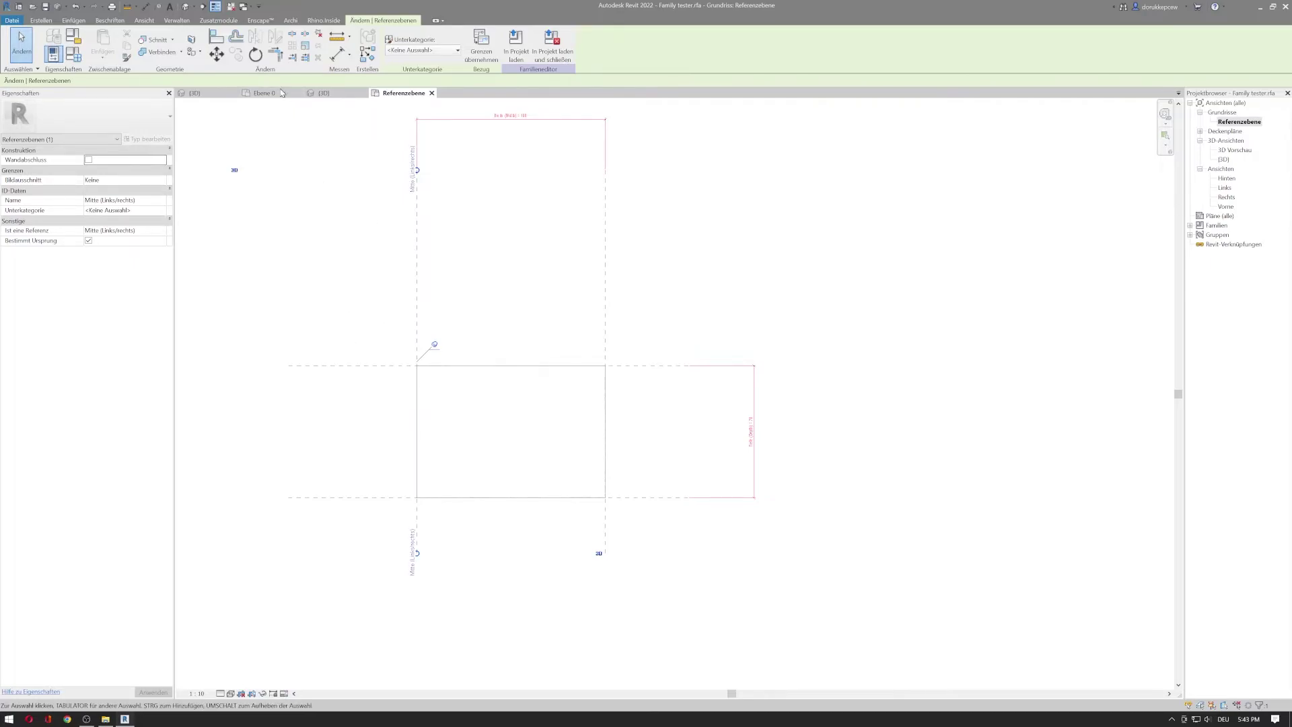
Set the type parameter Breite (Width) of the upper-left box in the Ebene 0 plan to 1.5 m
{"action": "left_click", "coordinate": [264, 93]}
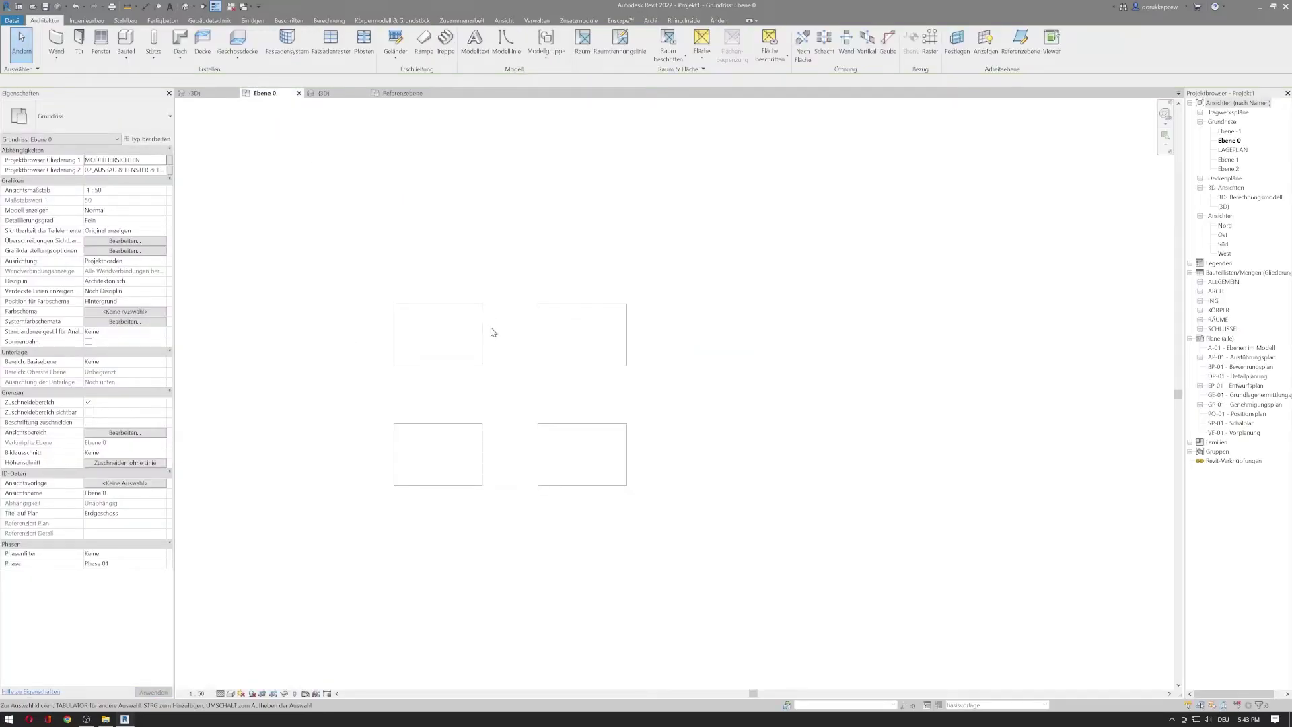
{"action": "left_click", "coordinate": [483, 329]}
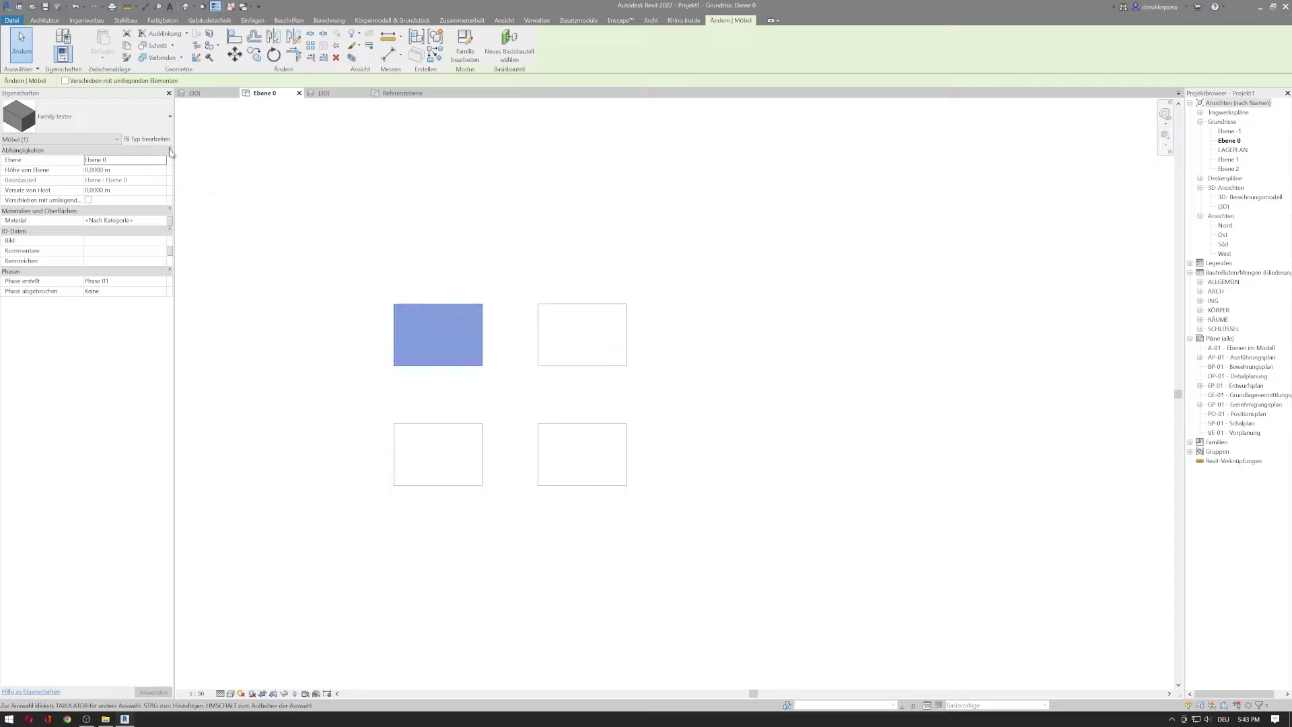
{"action": "left_click", "coordinate": [149, 140]}
{"action": "left_click_drag", "start_coordinate": [303, 141], "coordinate": [830, 126]}
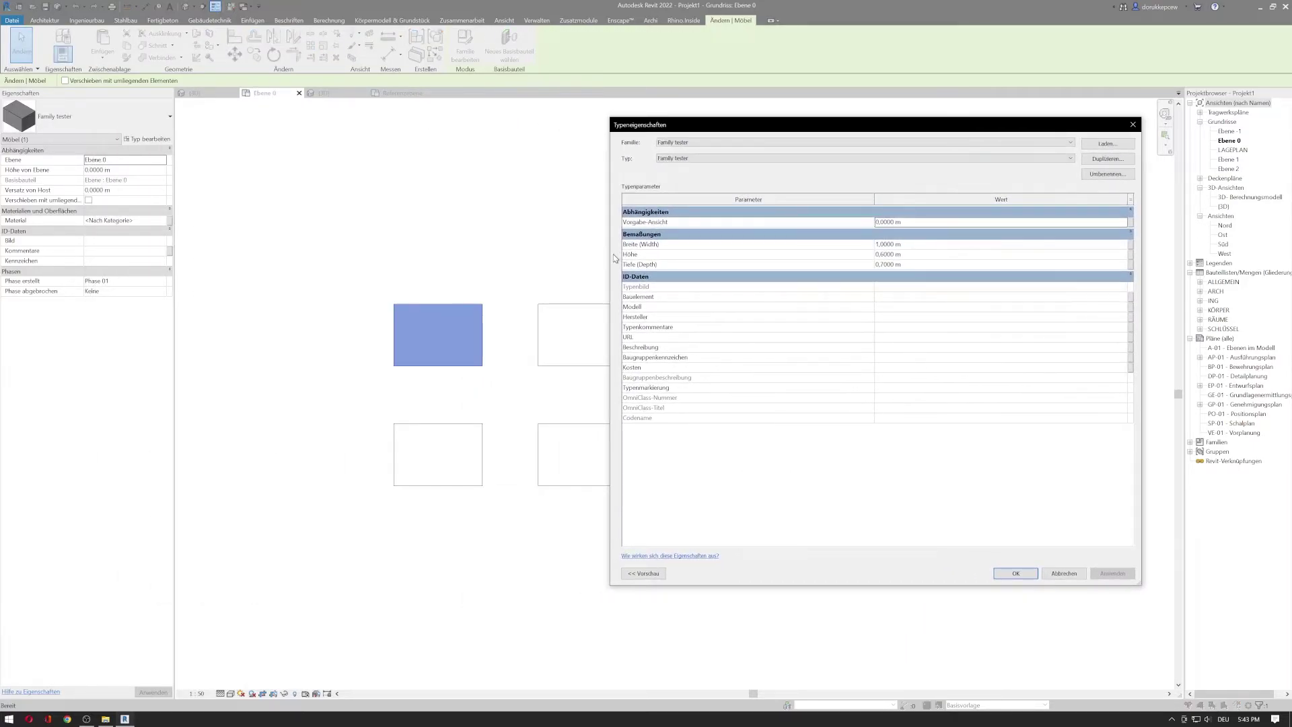
{"action": "left_click_drag", "start_coordinate": [612, 257], "coordinate": [743, 253]}
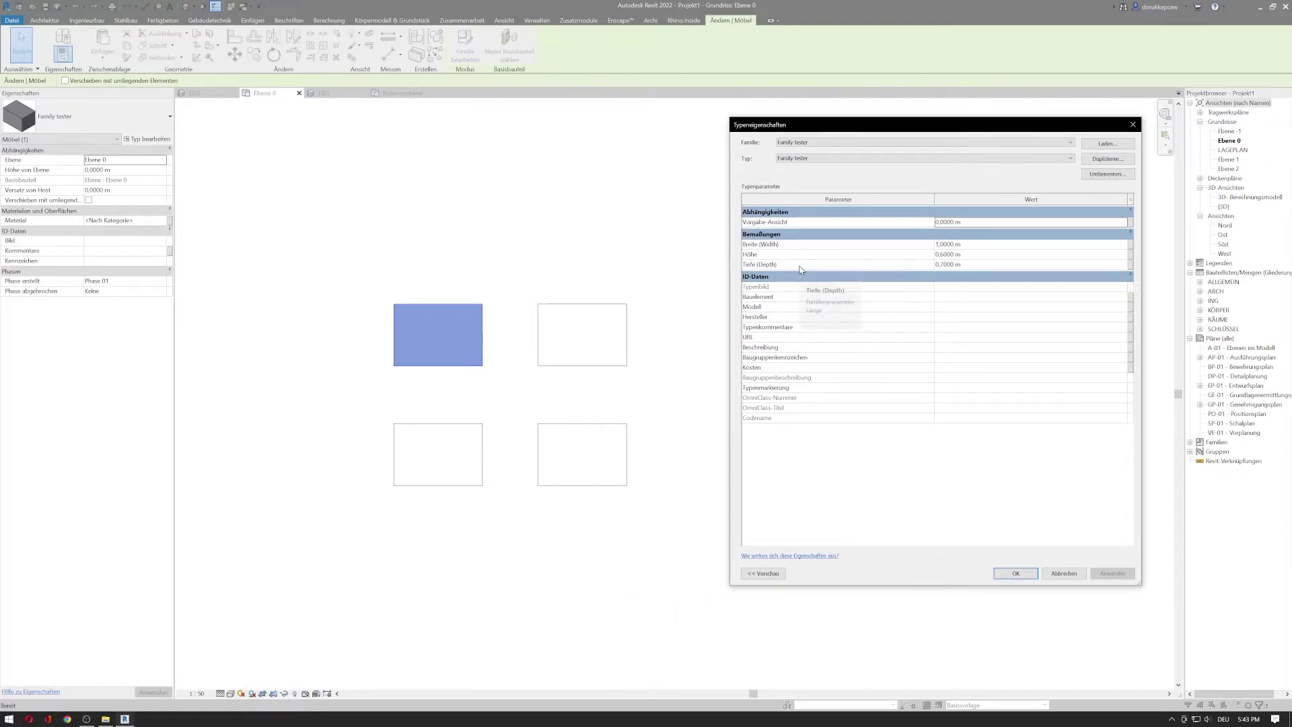
{"action": "left_click", "coordinate": [977, 245]}
{"action": "type", "text": "1.5"}
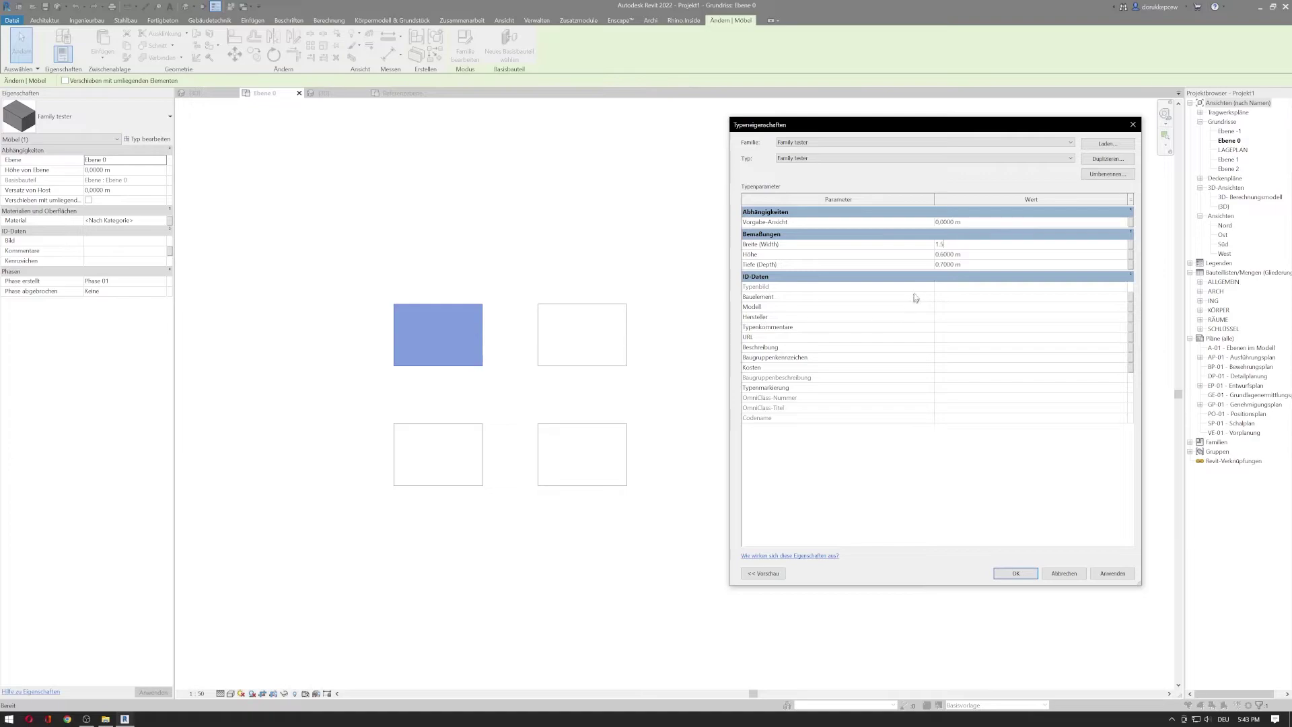
{"action": "left_click", "coordinate": [1111, 573]}
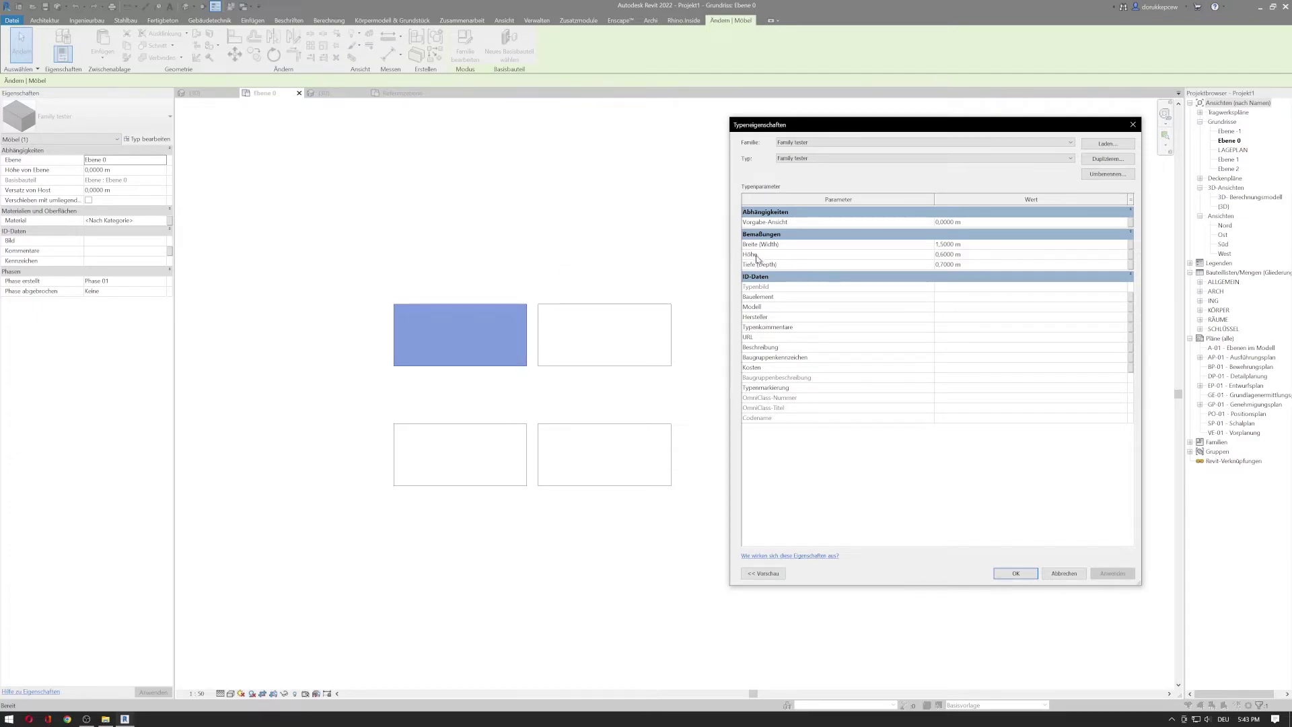
Set the type parameter Tiefe (Depth) to 1 m and accept the type properties
{"action": "left_click", "coordinate": [982, 265]}
{"action": "type", "text": "1"}
{"action": "left_click", "coordinate": [1109, 573]}
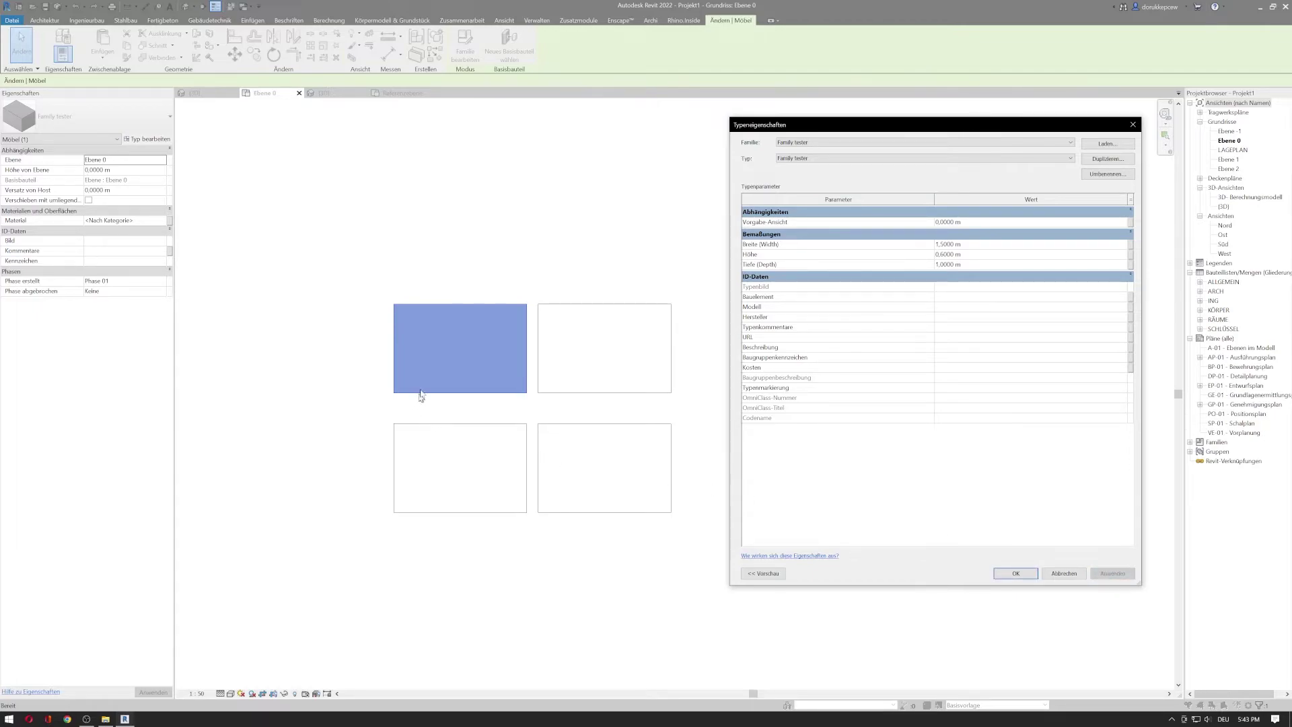
{"action": "left_click", "coordinate": [1015, 573]}
Return to the family's Referenzebene plan and compare the reference and origin properties of its four reference planes
{"action": "left_click", "coordinate": [195, 95]}
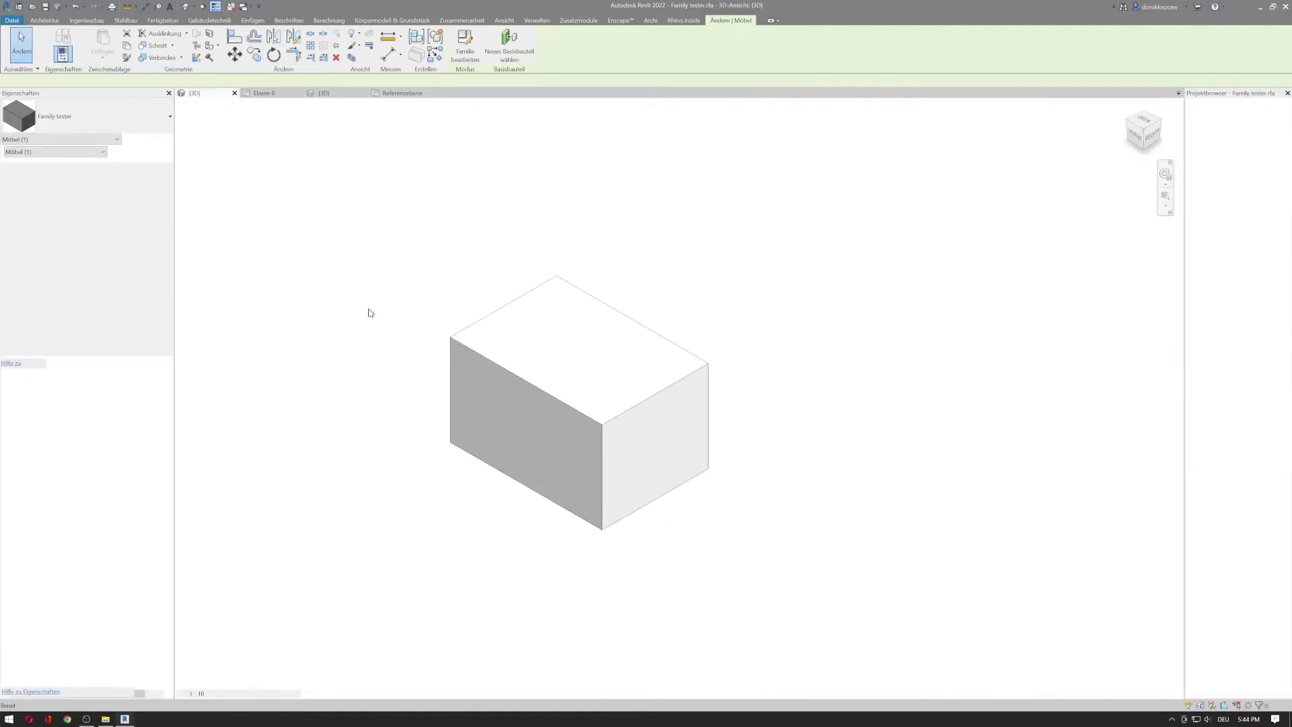
{"action": "left_click", "coordinate": [401, 93]}
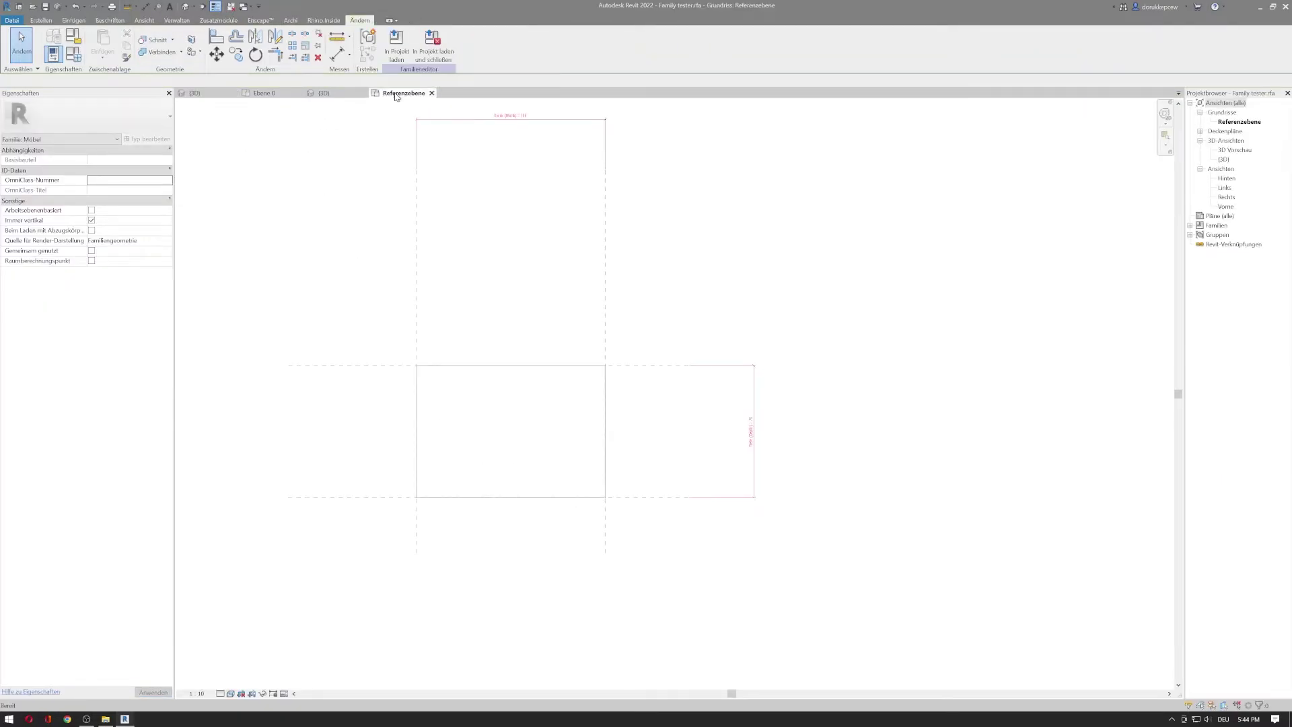
{"action": "left_click", "coordinate": [375, 365]}
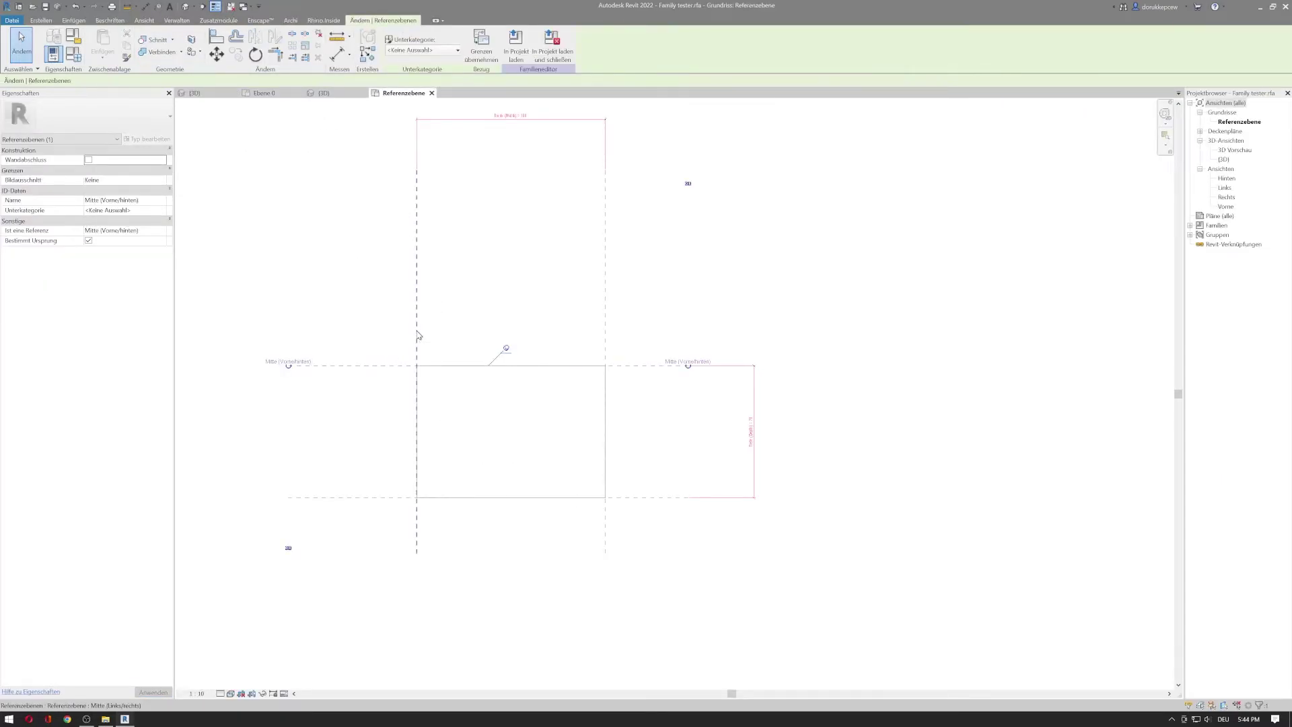
{"action": "left_click", "coordinate": [417, 318]}
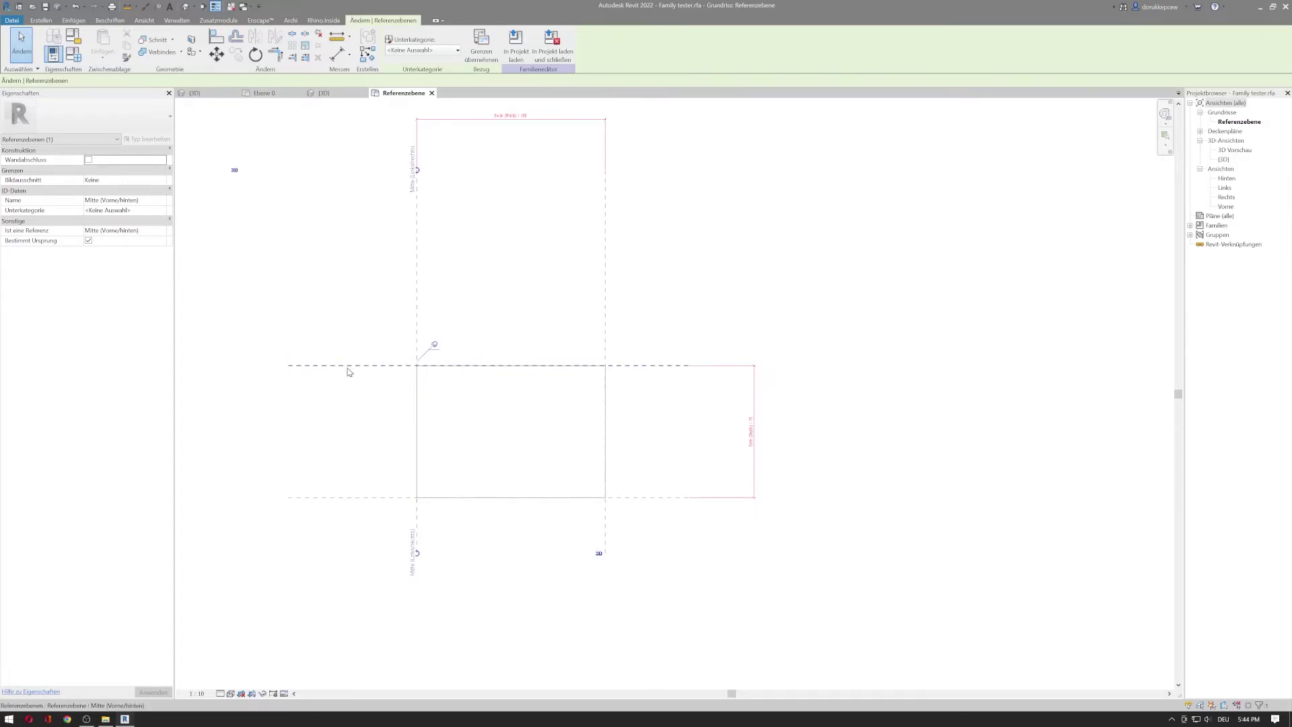
{"action": "left_click", "coordinate": [581, 281]}
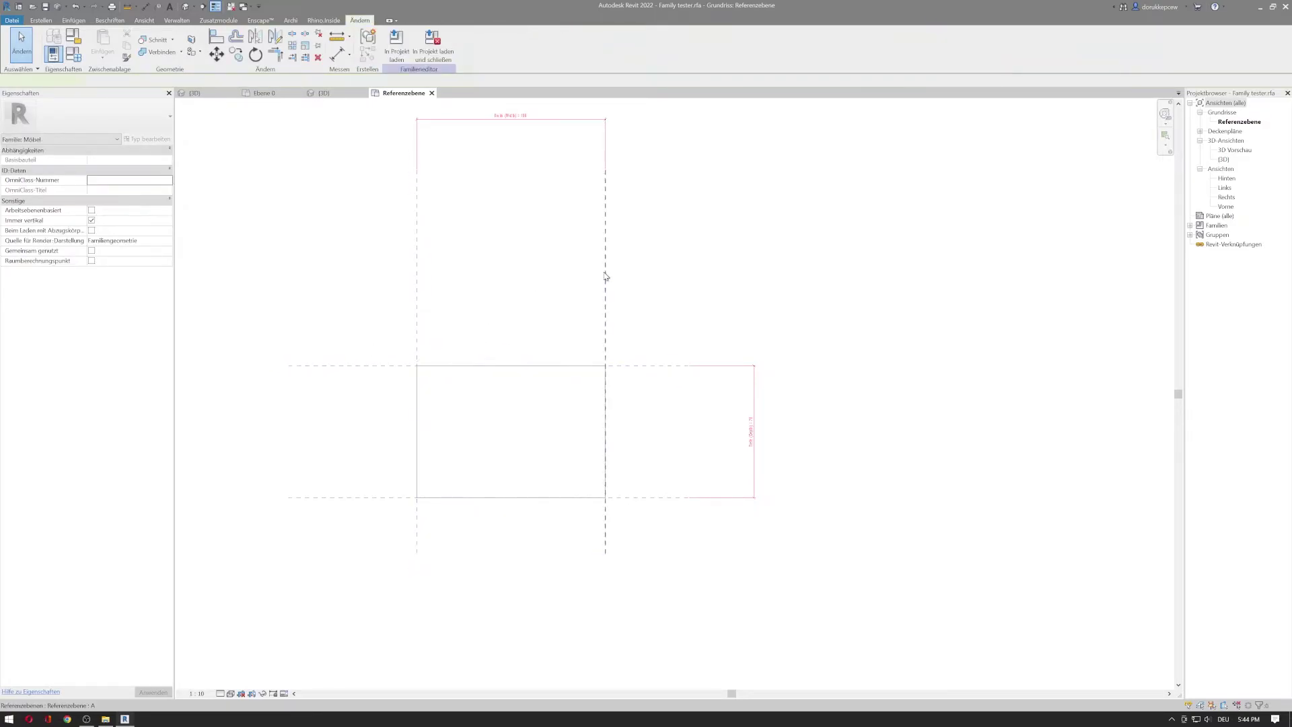
{"action": "left_click", "coordinate": [605, 275]}
{"action": "left_click", "coordinate": [642, 496]}
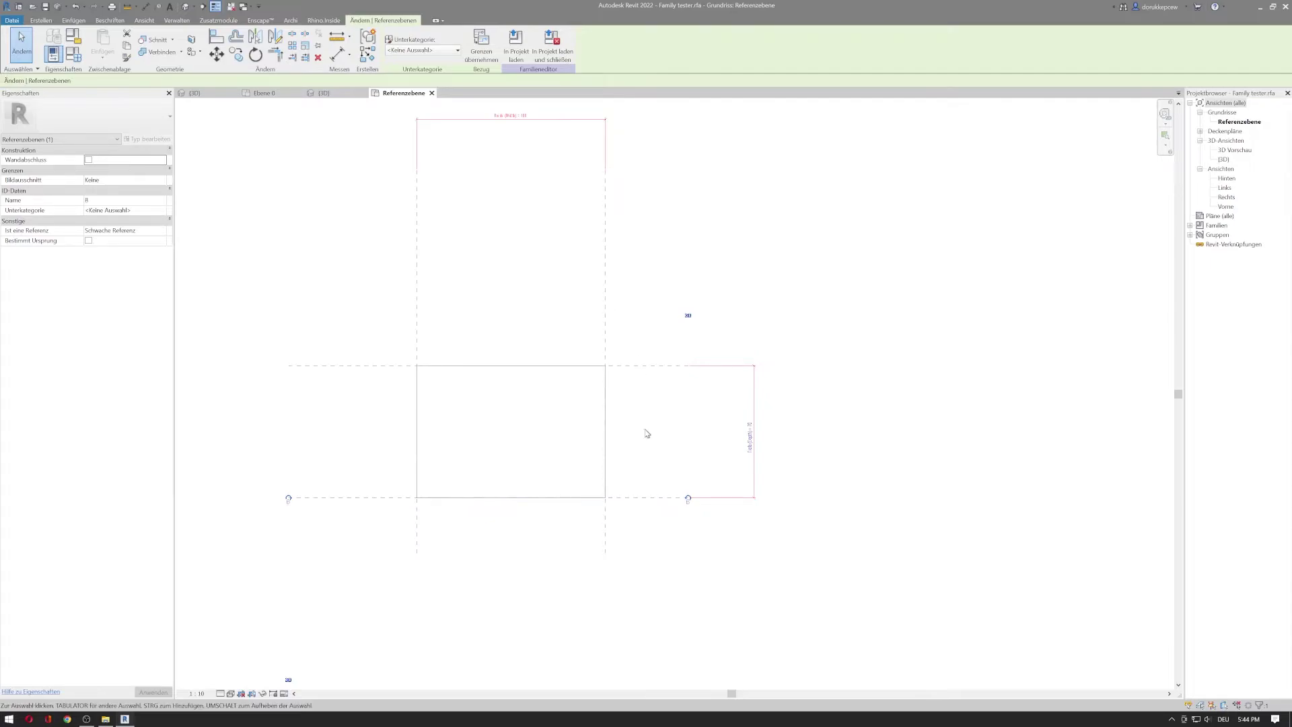
Examine the origin corner where the front/back and left/right centre reference planes cross
{"action": "scroll", "coordinate": [761, 413], "scroll_direction": "up", "scroll_amount": 2}
{"action": "left_click", "coordinate": [846, 493]}
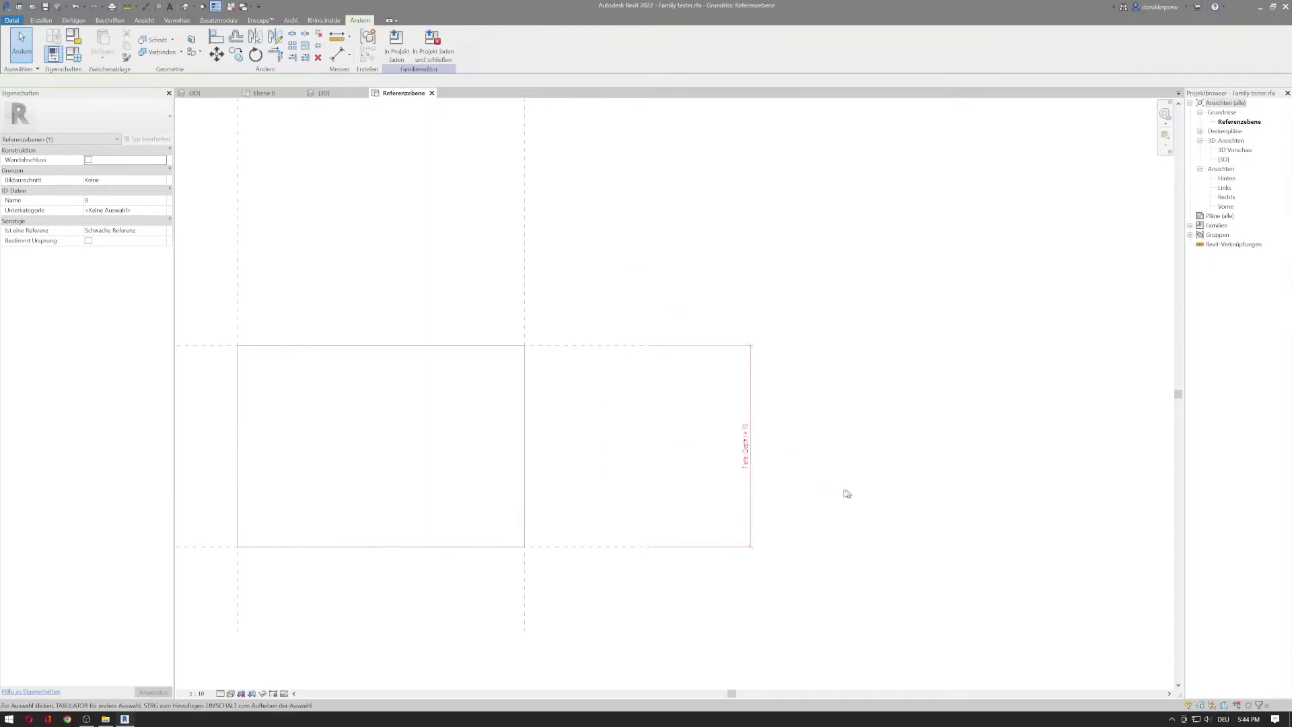
{"action": "left_click", "coordinate": [593, 347]}
{"action": "left_click", "coordinate": [241, 271]}
{"action": "middle_click_drag", "start_coordinate": [260, 284], "coordinate": [337, 308]}
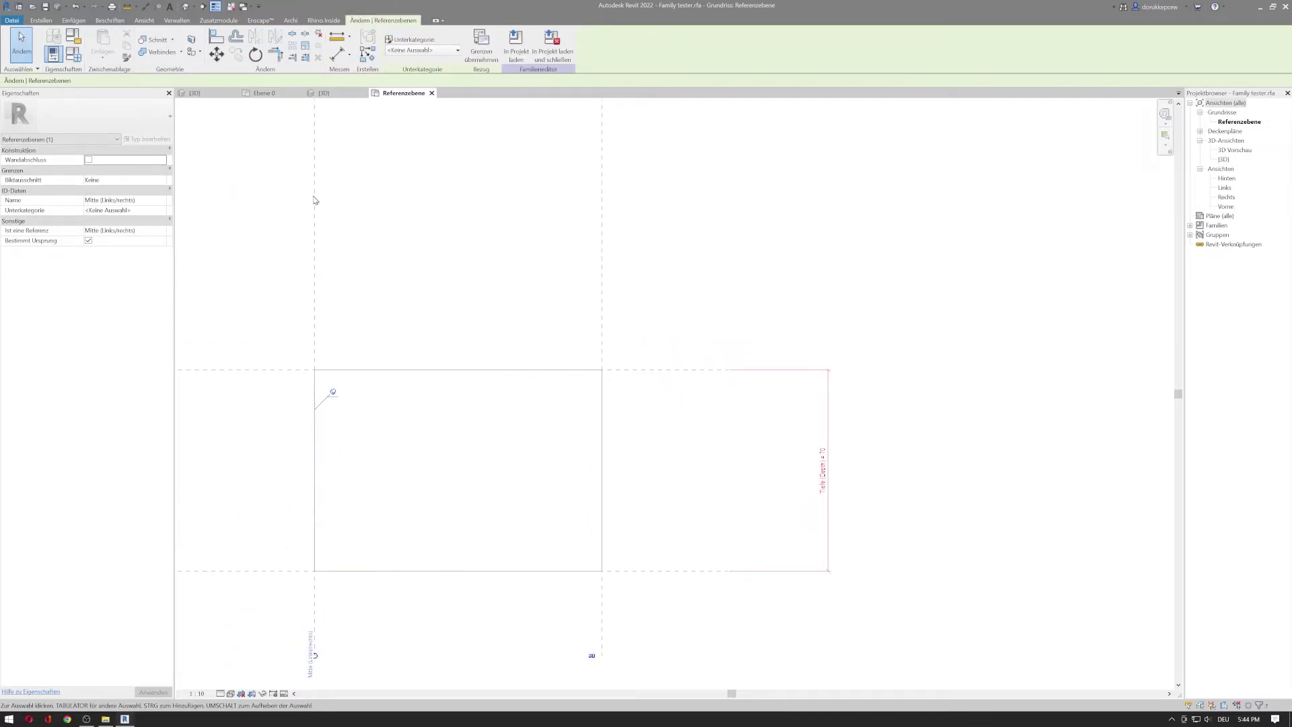
{"action": "scroll", "coordinate": [300, 390], "scroll_direction": "up", "scroll_amount": 3}
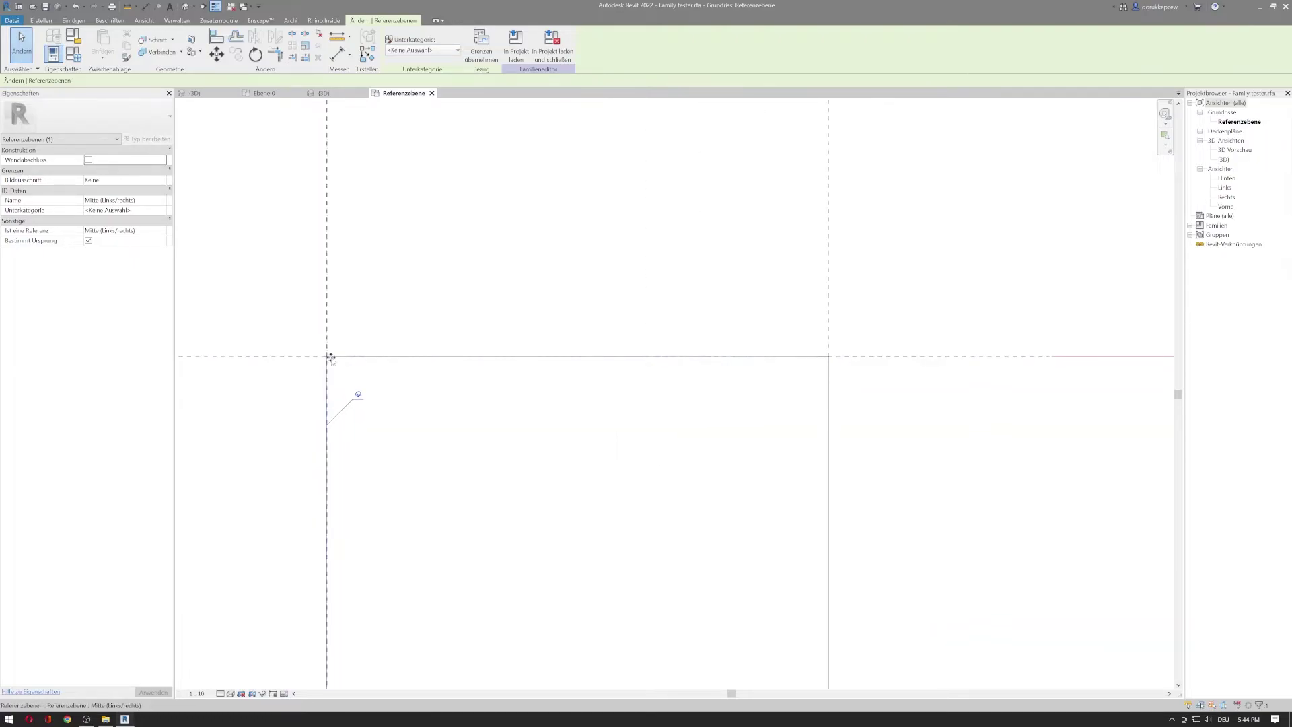
Return to the project's Ebene 0 plan and preview a similar instance of the upper-right box to check its insertion corner
{"action": "left_click", "coordinate": [264, 93]}
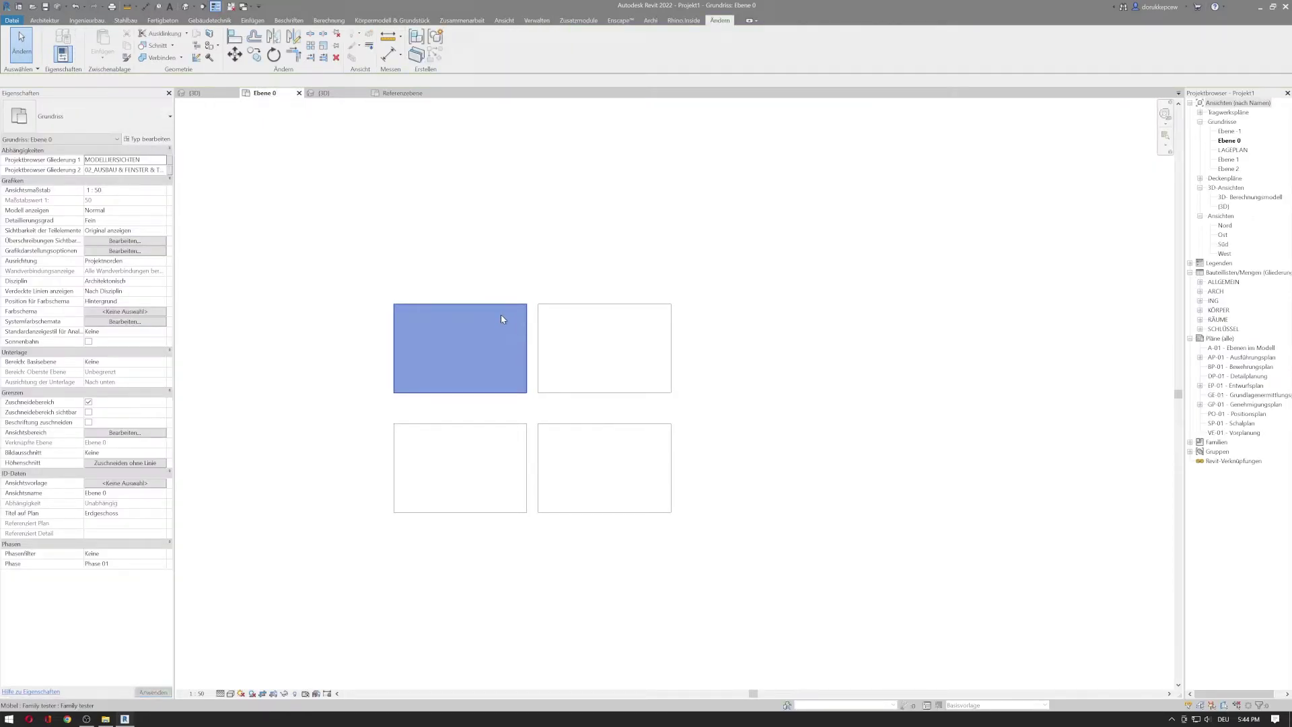
{"action": "left_click", "coordinate": [544, 306]}
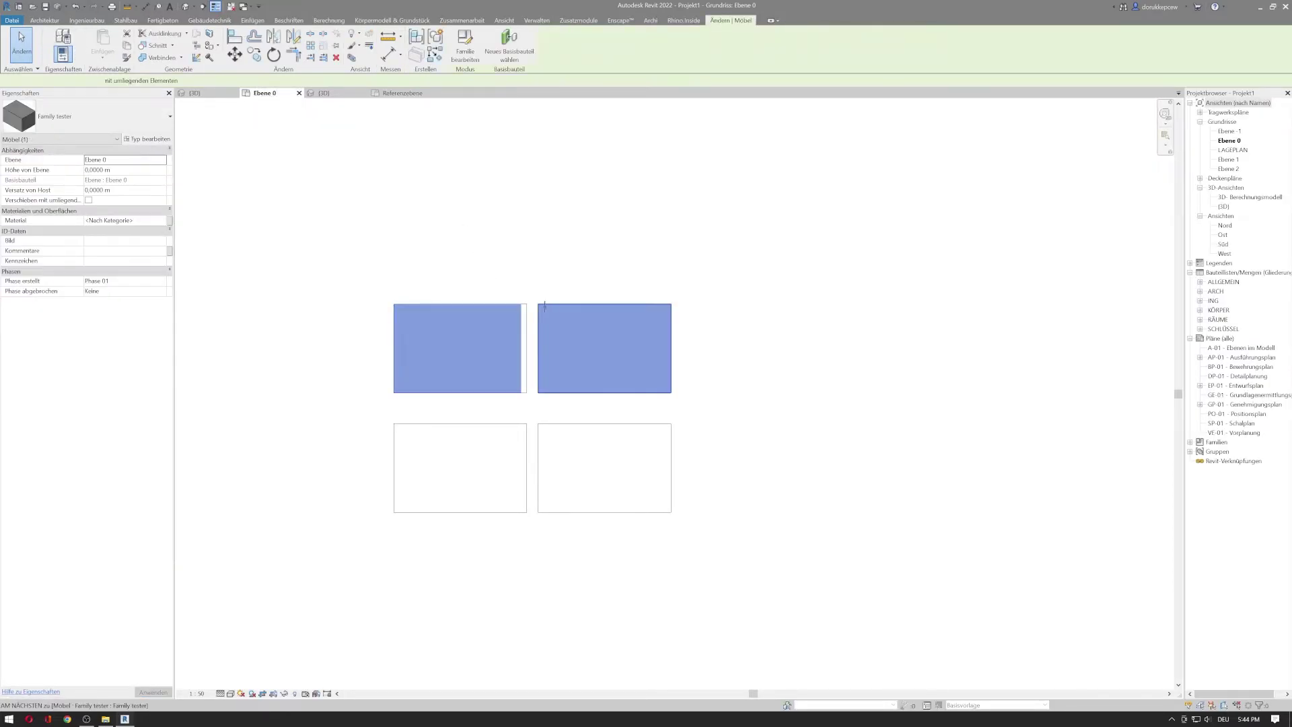
{"action": "key", "text": "c"}
{"action": "key", "text": "s"}
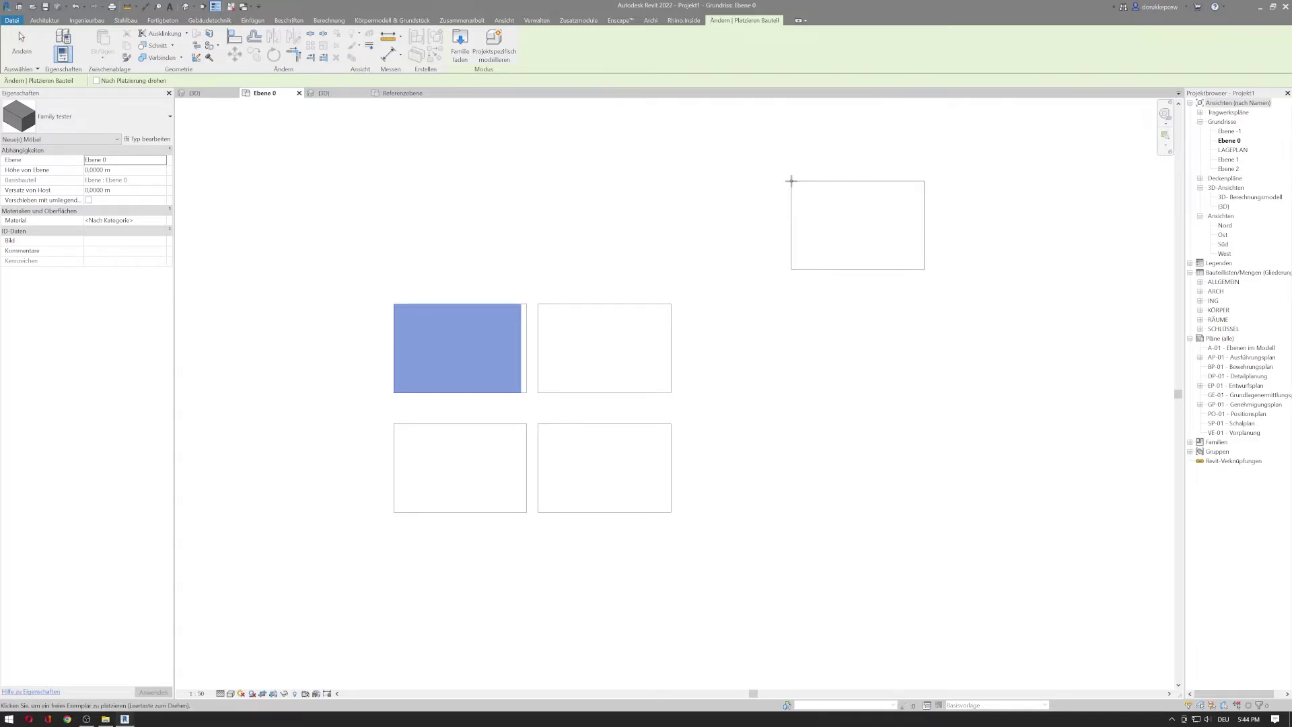
{"action": "key", "text": "Escape"}
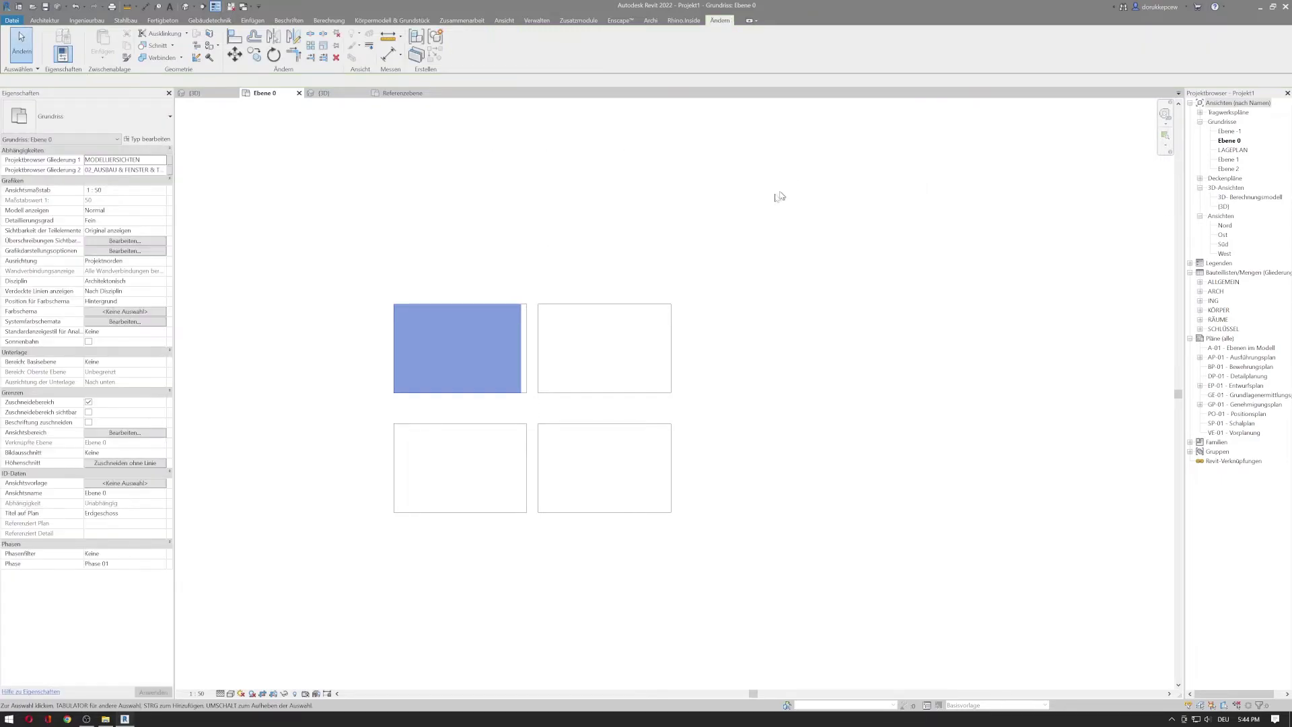
Set the type parameter Tiefe (Depth) of the upper-left box to 0.5 m and apply it
{"action": "scroll", "coordinate": [635, 415], "scroll_direction": "down", "scroll_amount": 1}
{"action": "scroll", "coordinate": [607, 405], "scroll_direction": "up", "scroll_amount": 2}
{"action": "left_click", "coordinate": [544, 399]}
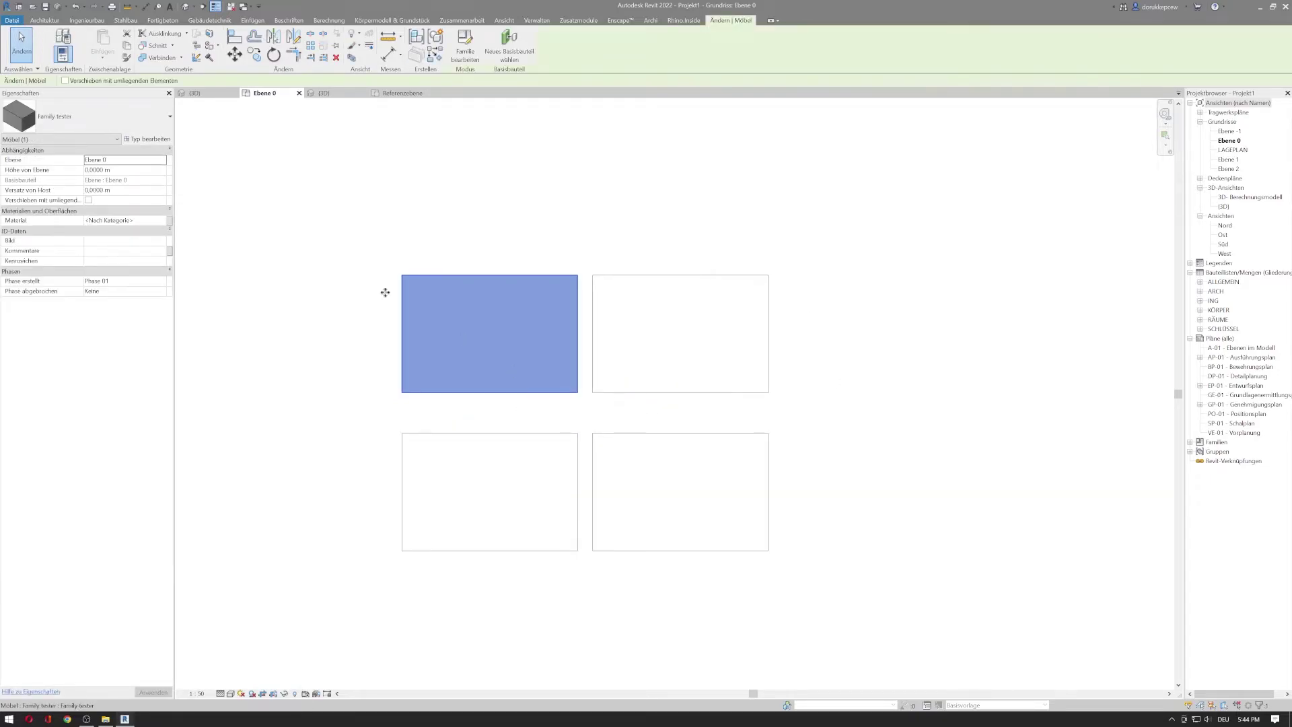
{"action": "left_click", "coordinate": [150, 139]}
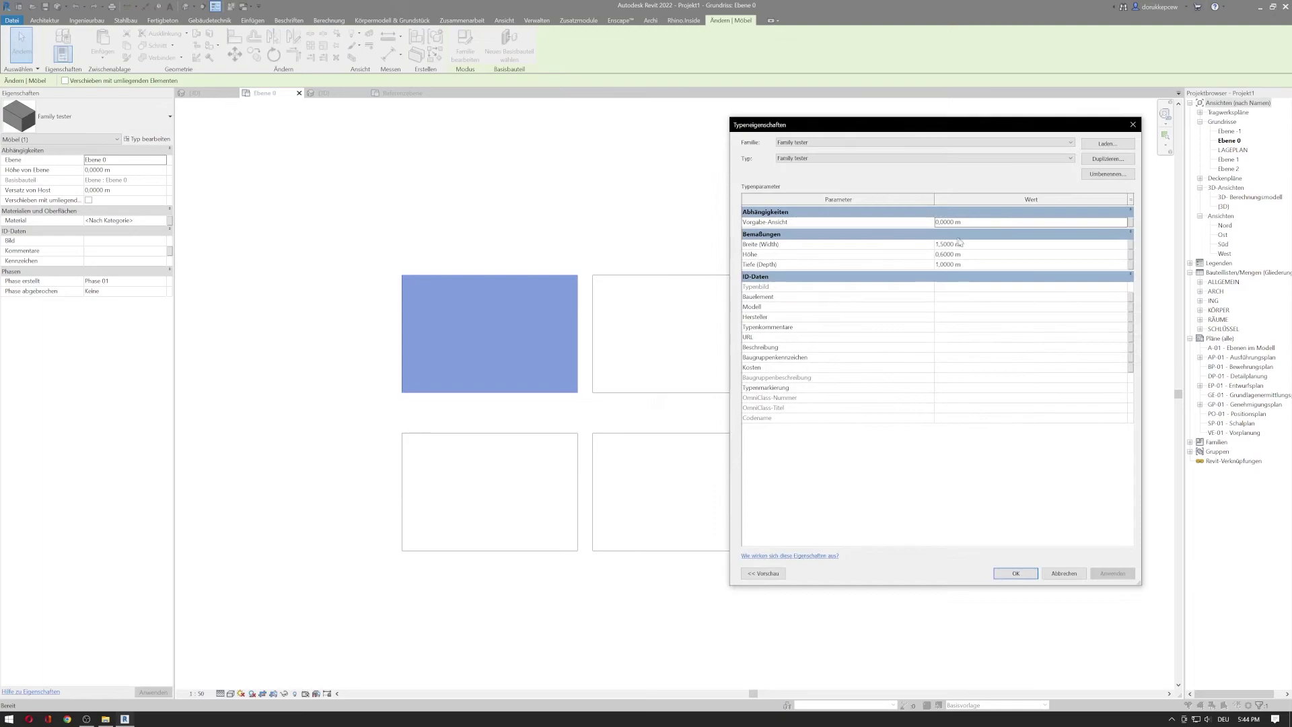
{"action": "left_click", "coordinate": [988, 264]}
{"action": "type", "text": "5"}
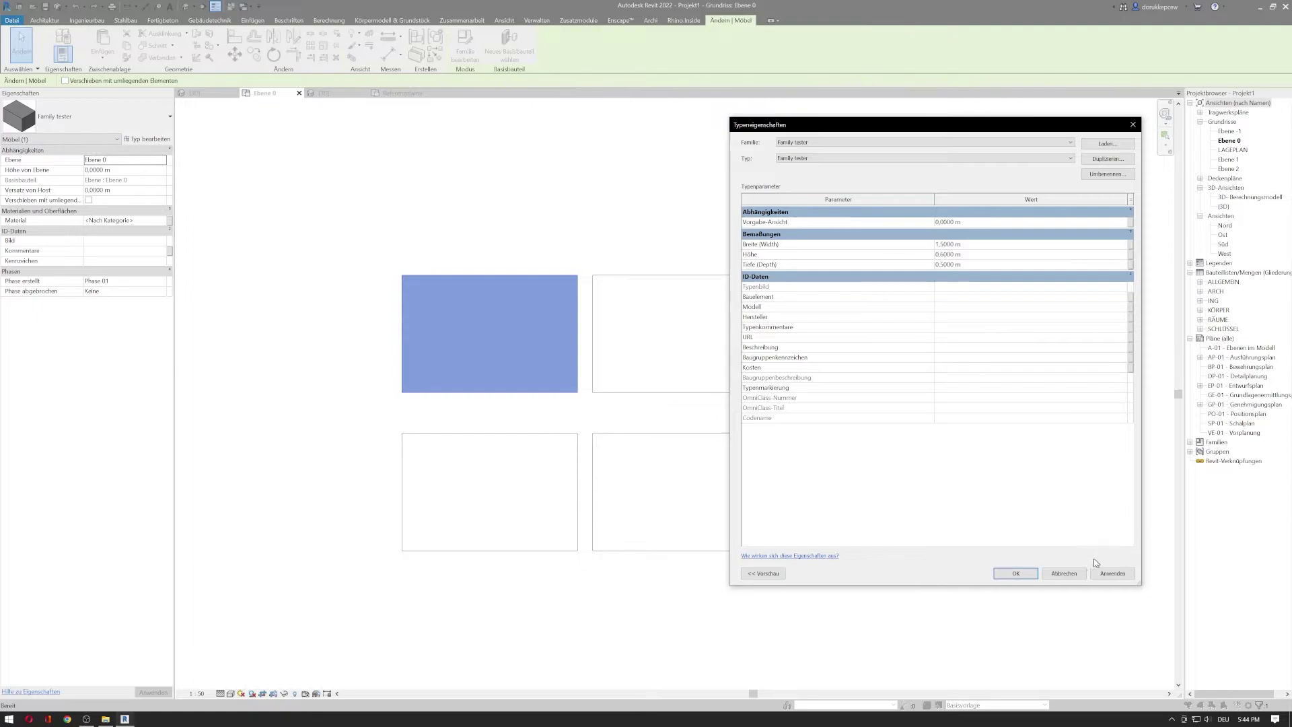
{"action": "left_click", "coordinate": [1104, 573]}
Set the type parameter Breite (Width) to 0.5 m, accept the type properties and deselect the box
{"action": "left_click", "coordinate": [978, 245]}
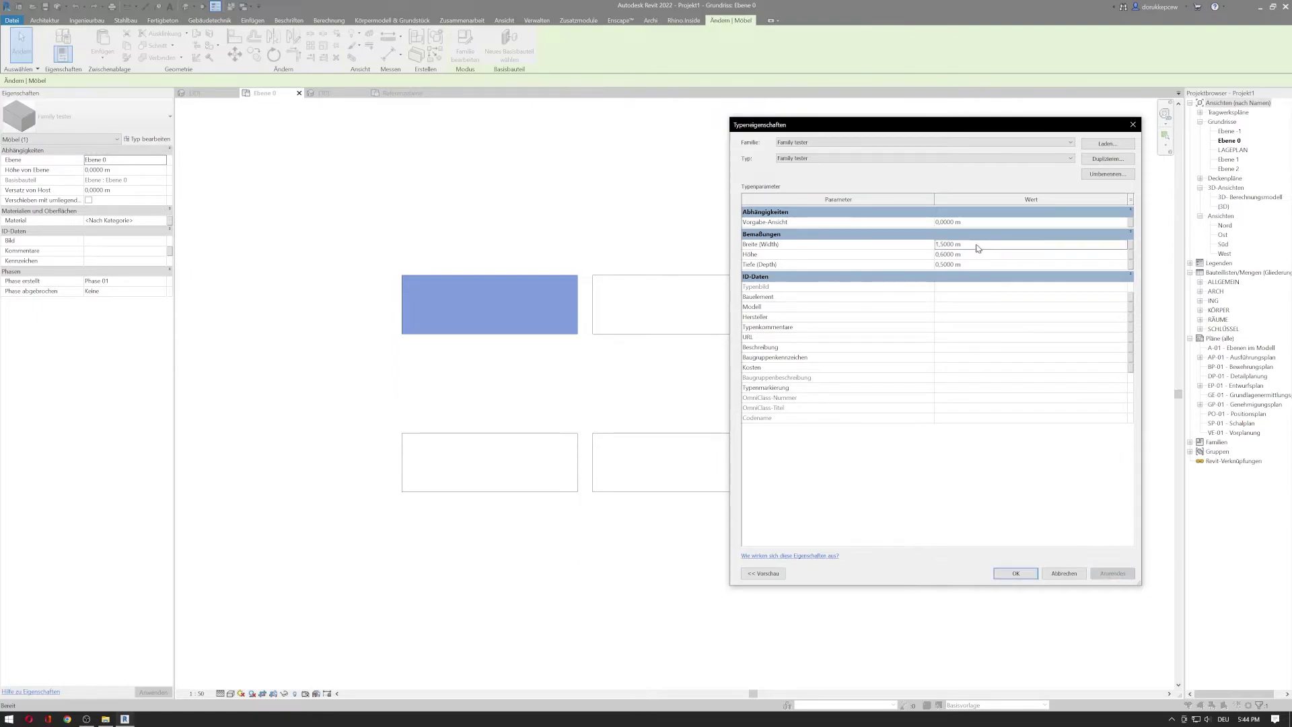
{"action": "type", "text": "0,5"}
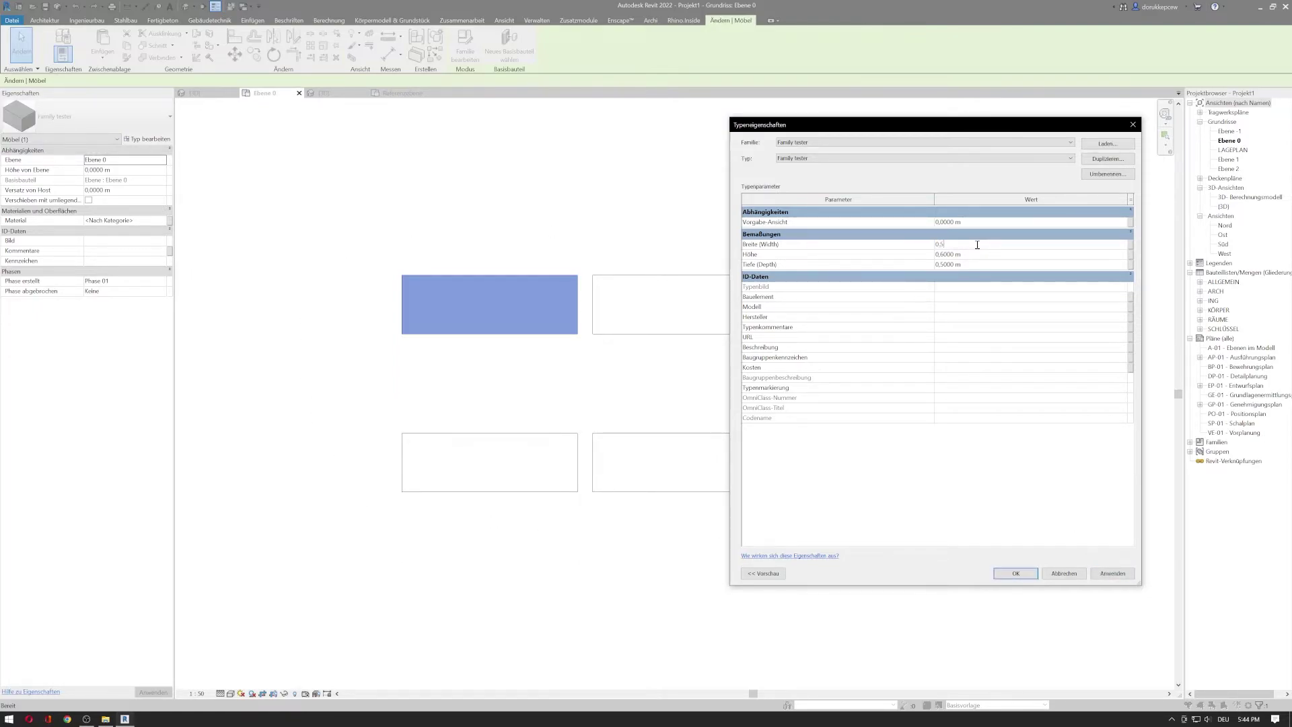
{"action": "left_click", "coordinate": [1103, 571]}
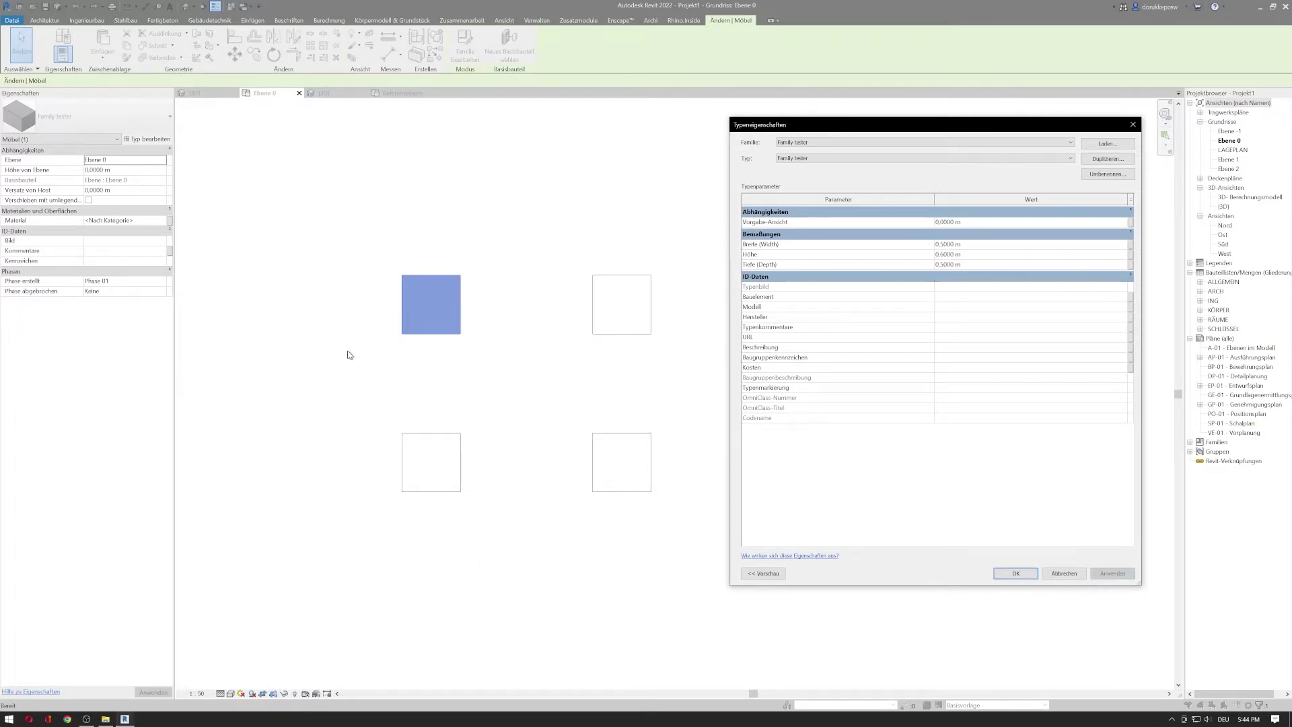
{"action": "left_click", "coordinate": [1016, 573]}
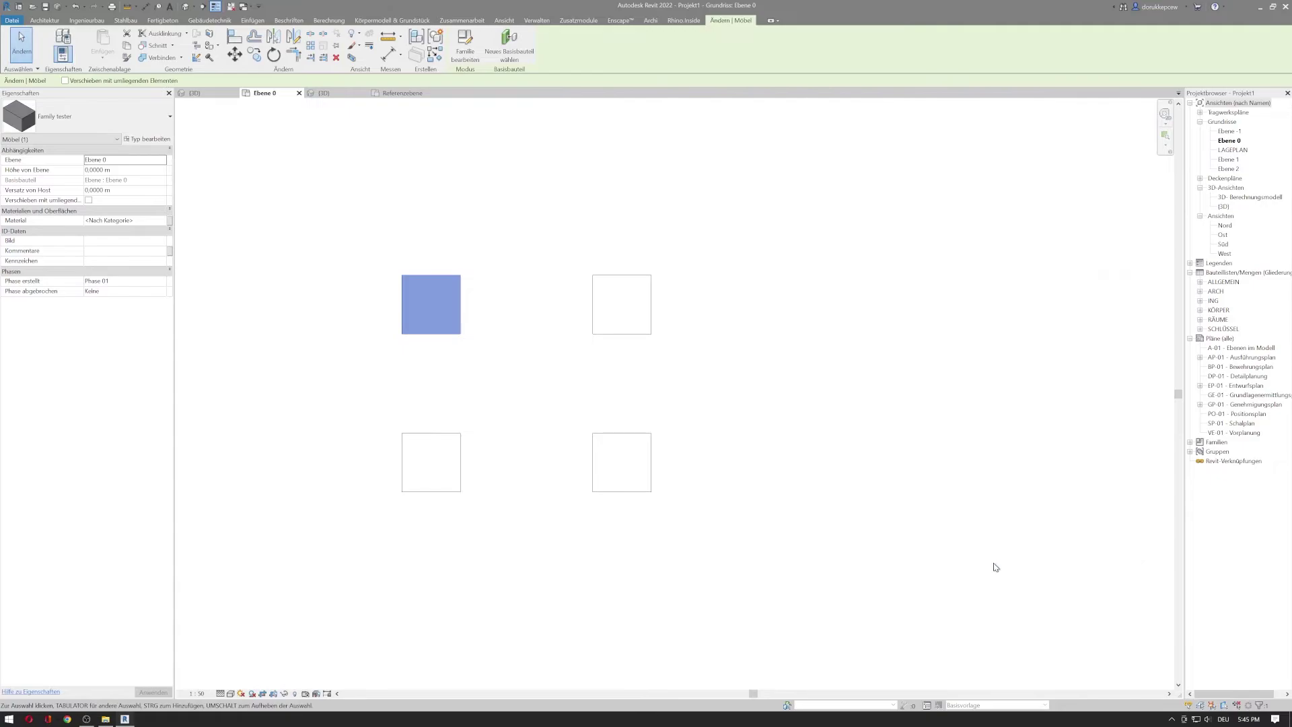
{"action": "left_click", "coordinate": [867, 476]}
Open the 3D view and check which family types are available for the back-right box
{"action": "left_click", "coordinate": [186, 6]}
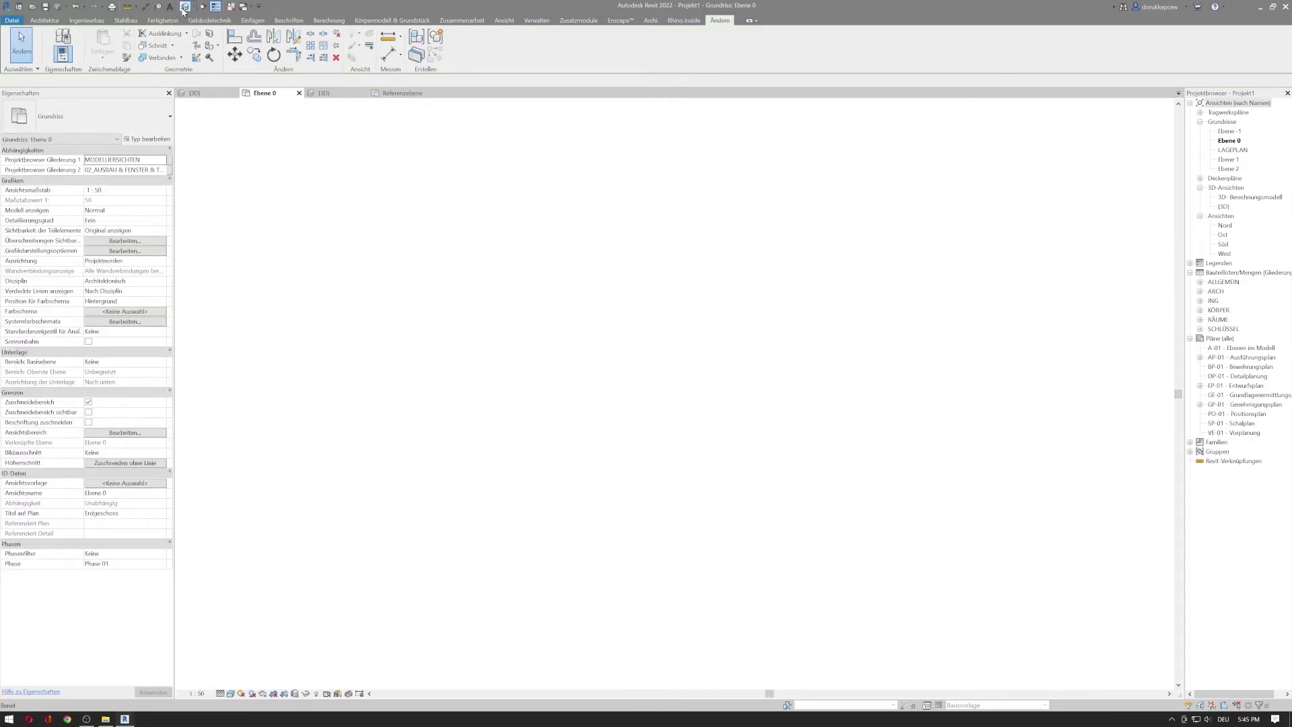
{"action": "middle_click_drag", "start_coordinate": [548, 482], "coordinate": [534, 579], "text": "shift"}
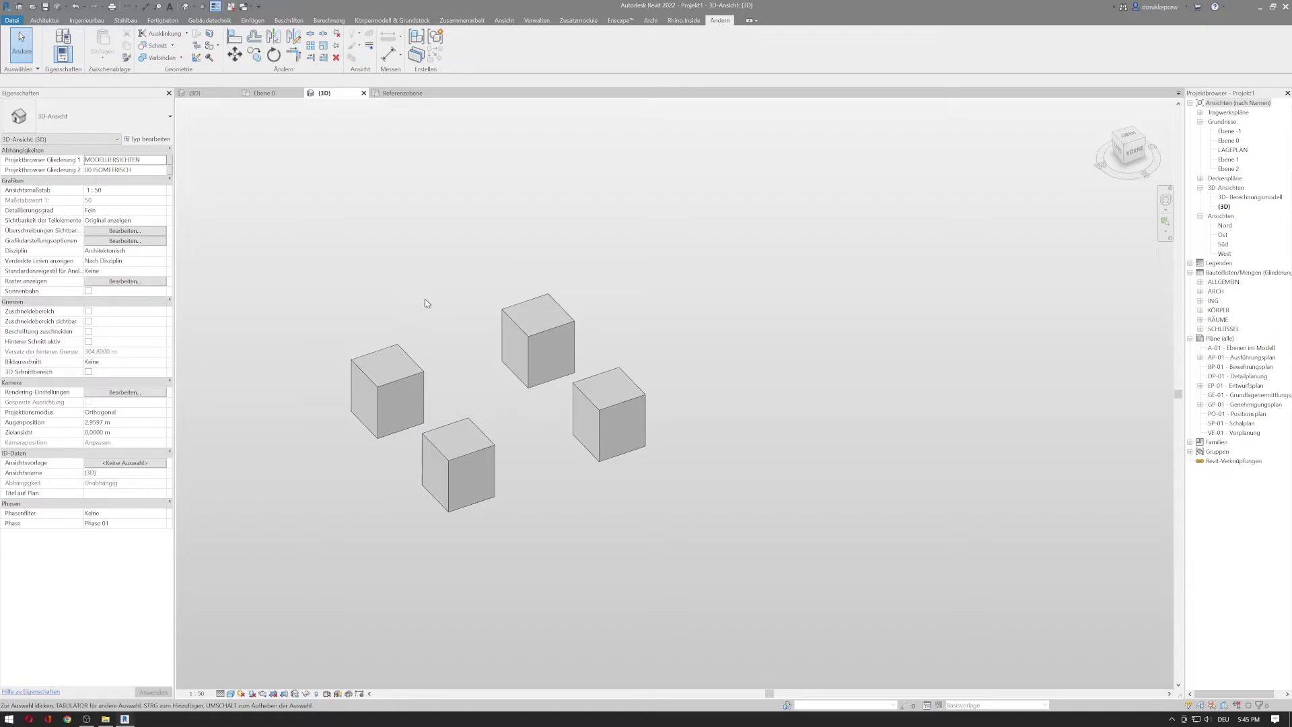
{"action": "left_click", "coordinate": [563, 324]}
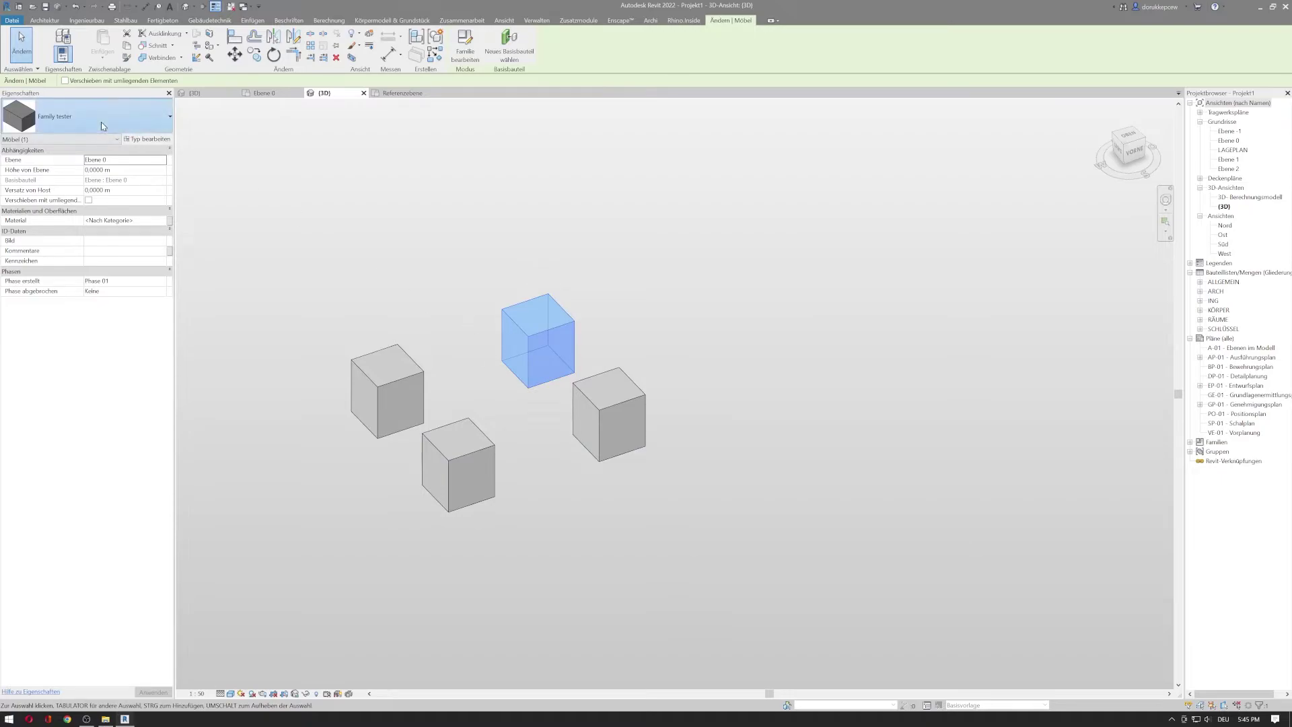
{"action": "left_click", "coordinate": [74, 124]}
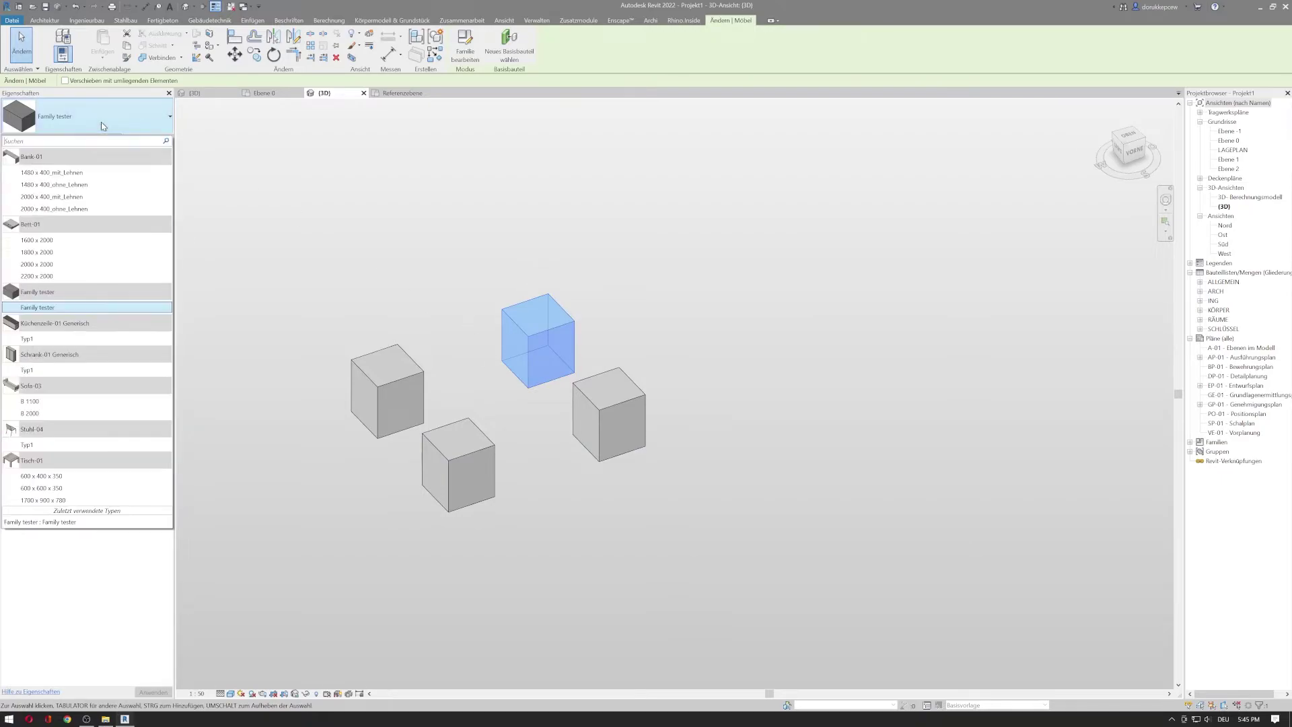
{"action": "left_click", "coordinate": [59, 308]}
Duplicate the back-right box's type under the name Family tester 2
{"action": "left_click", "coordinate": [146, 139]}
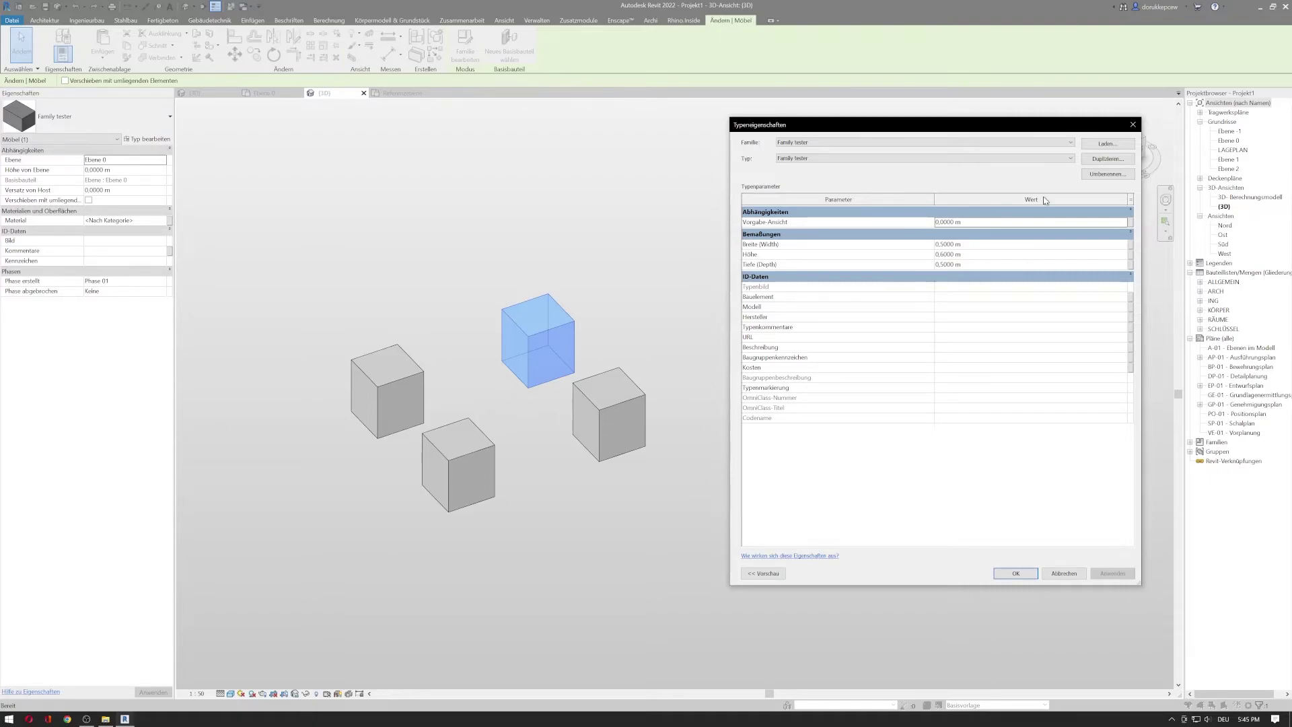
{"action": "left_click", "coordinate": [1086, 162]}
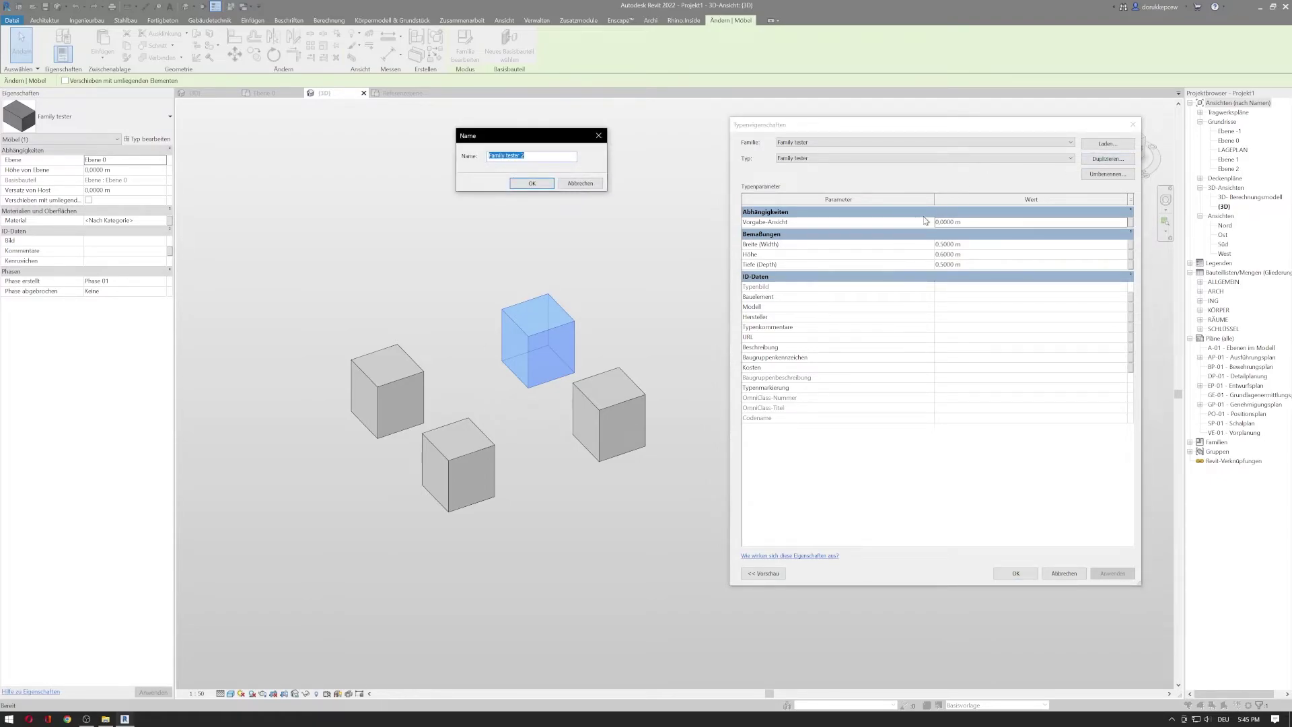
{"action": "left_click", "coordinate": [529, 183]}
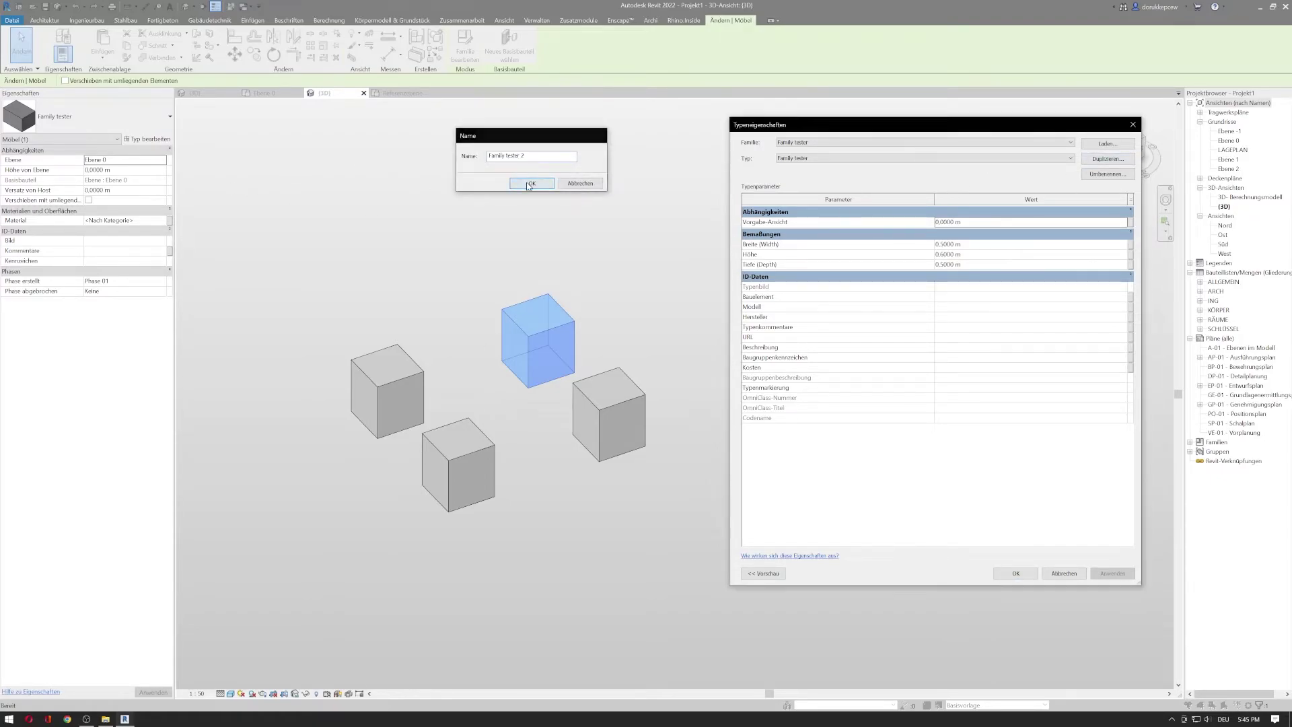
Set Breite (Width) and Tiefe (Depth) of the type Family tester 2 to 1 m and accept the type properties
{"action": "left_click", "coordinate": [1001, 247]}
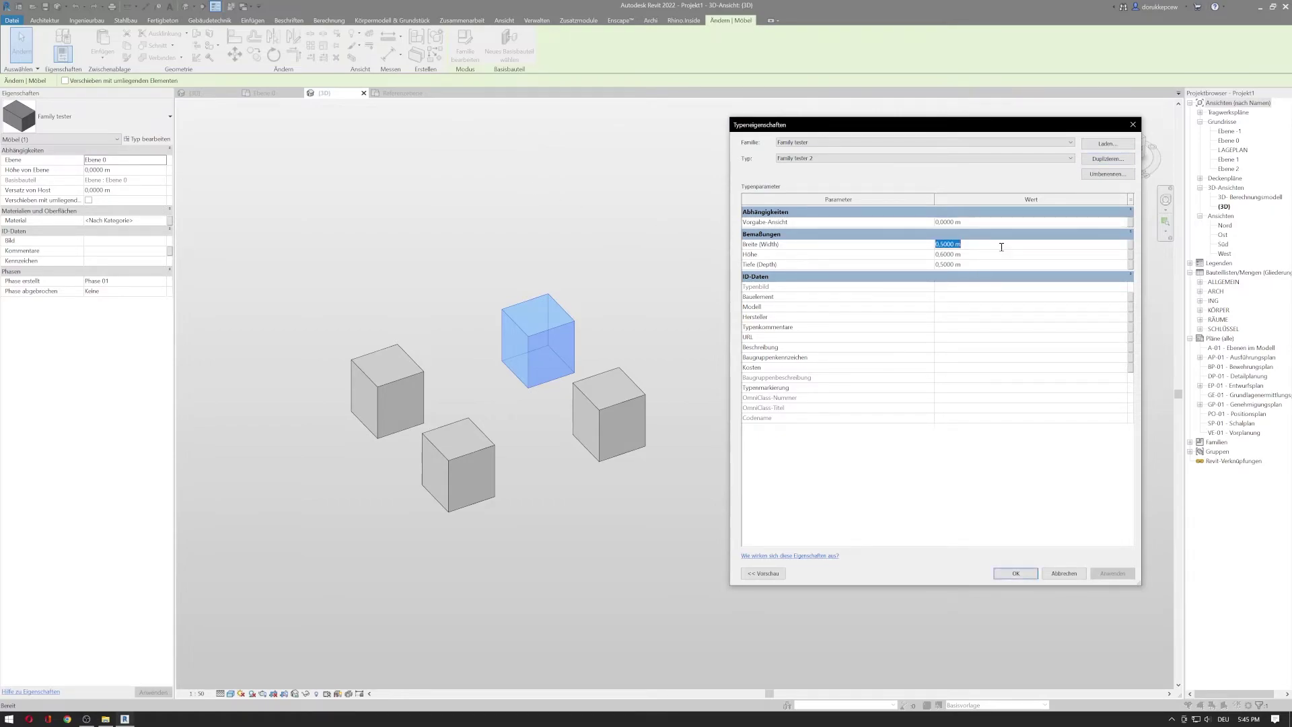
{"action": "type", "text": "10"}
{"action": "key", "text": "Return"}
{"action": "left_click", "coordinate": [975, 264]}
{"action": "type", "text": "1"}
{"action": "key", "text": "Return"}
{"action": "left_click", "coordinate": [1016, 572]}
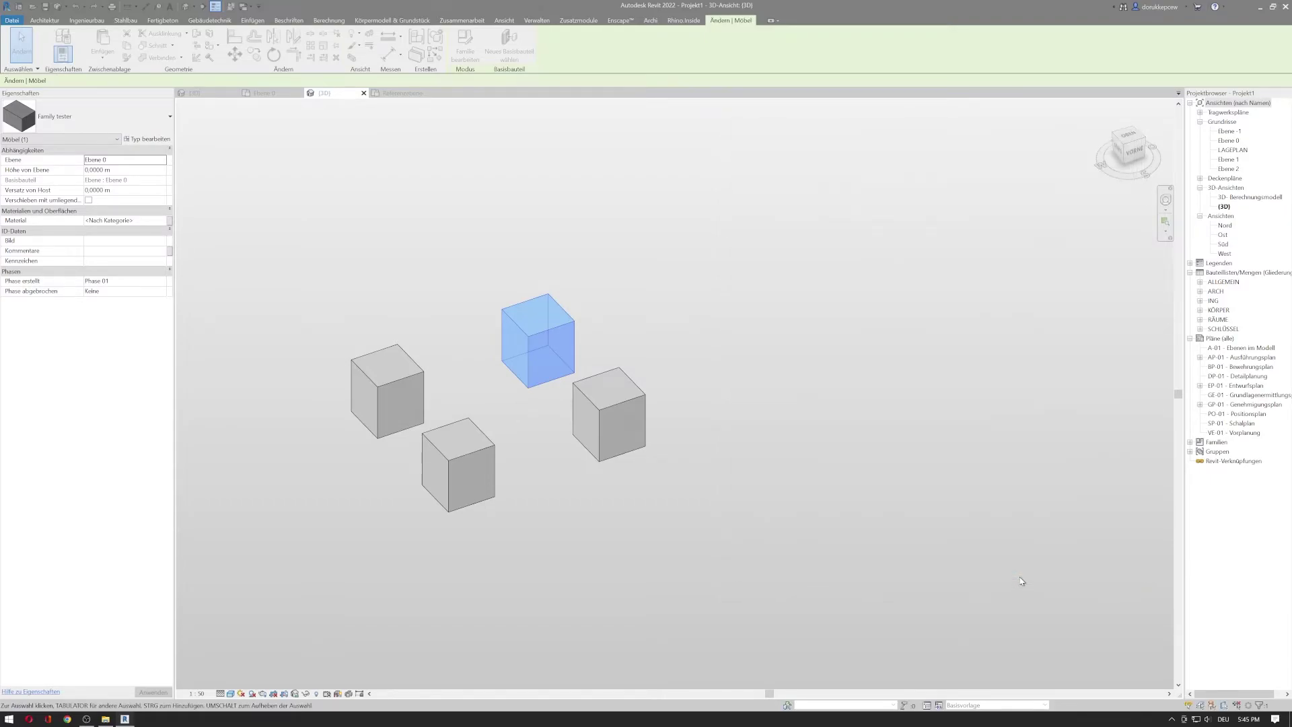
{"action": "left_click", "coordinate": [658, 404]}
{"action": "middle_click_drag", "start_coordinate": [657, 404], "coordinate": [651, 490], "text": "shift"}
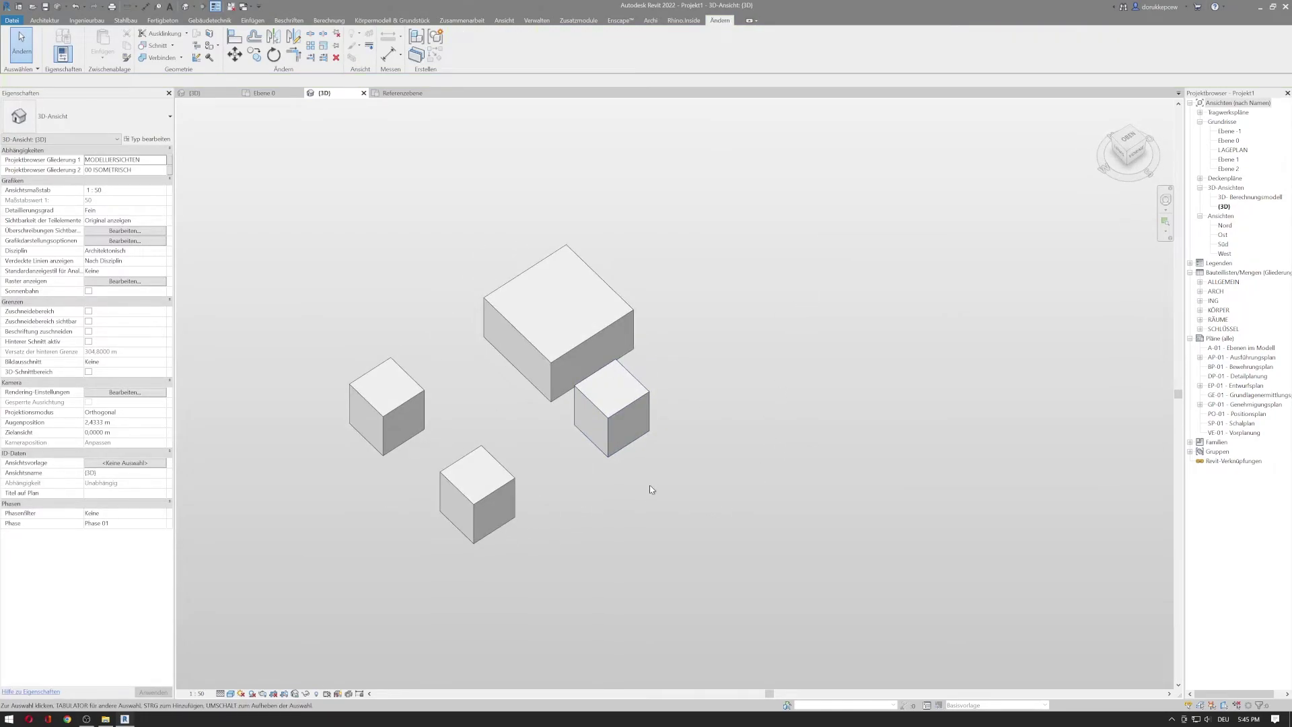
Change the front-left box to the type Family tester 2 and inspect the boxes from the front
{"action": "left_click", "coordinate": [511, 503]}
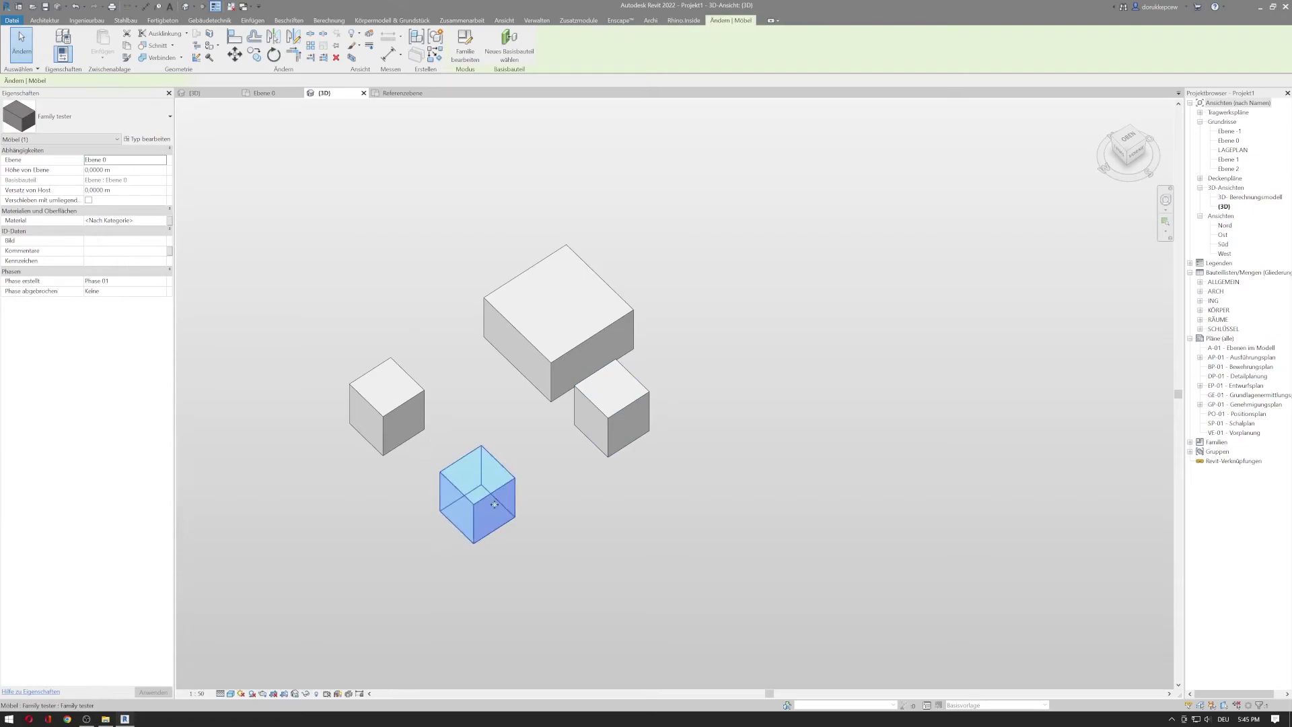
{"action": "left_click", "coordinate": [57, 121]}
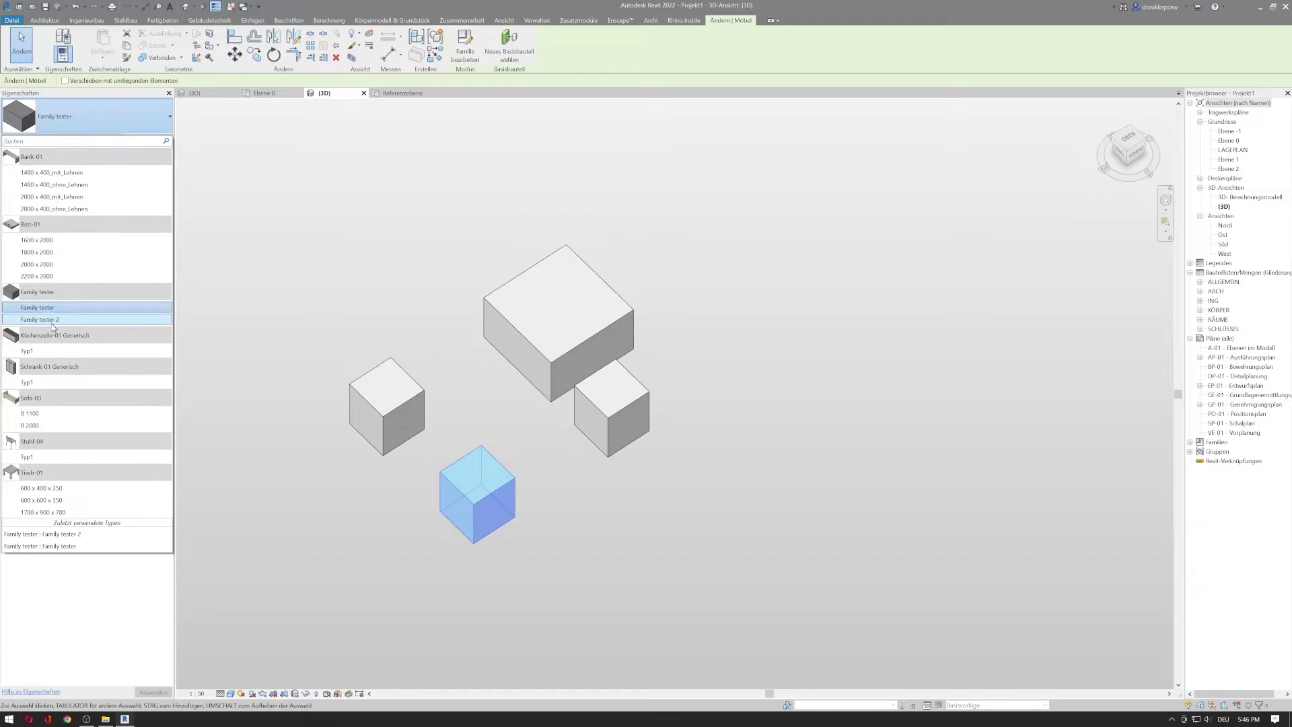
{"action": "left_click", "coordinate": [53, 322]}
{"action": "middle_click_drag", "start_coordinate": [640, 521], "coordinate": [536, 338], "text": "shift"}
{"action": "left_click", "coordinate": [537, 338]}
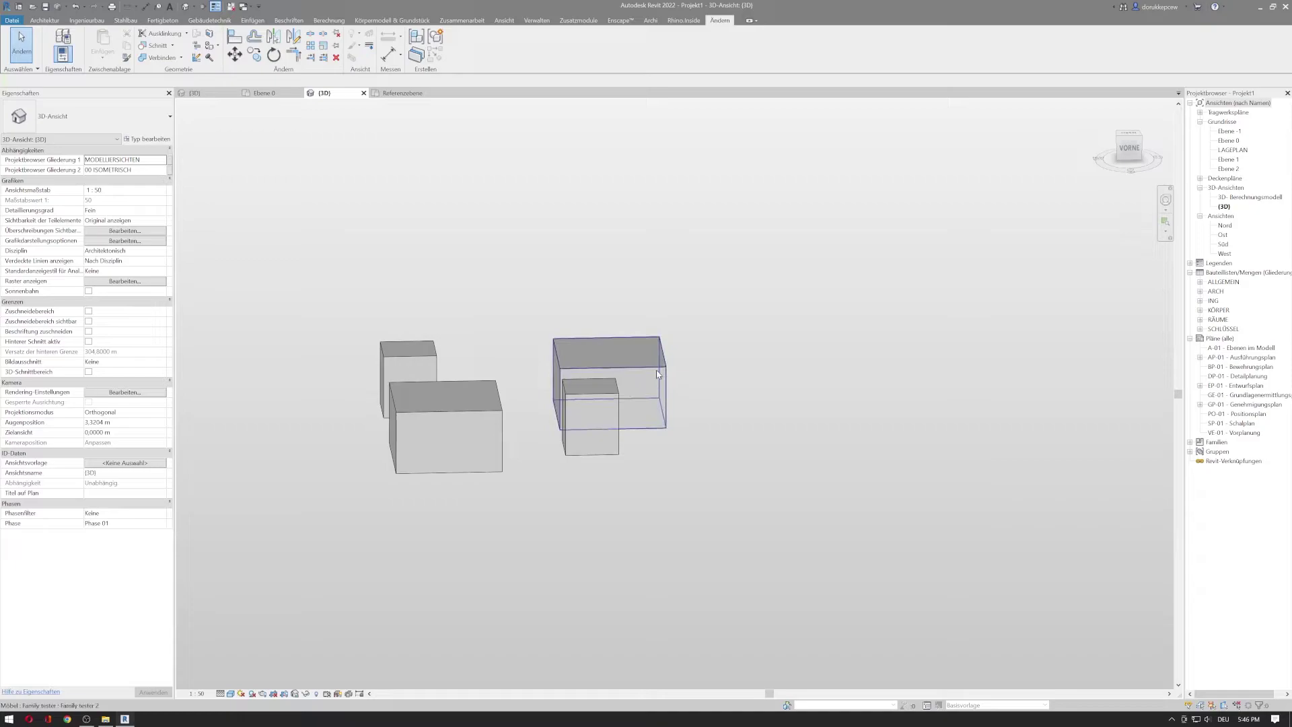
{"action": "middle_click_drag", "start_coordinate": [522, 406], "coordinate": [604, 503], "text": "shift"}
Edit the front-left box's type Family tester 2, setting both Breite (Width) and Tiefe (Depth) to 0.7 m
{"action": "left_click", "coordinate": [559, 491]}
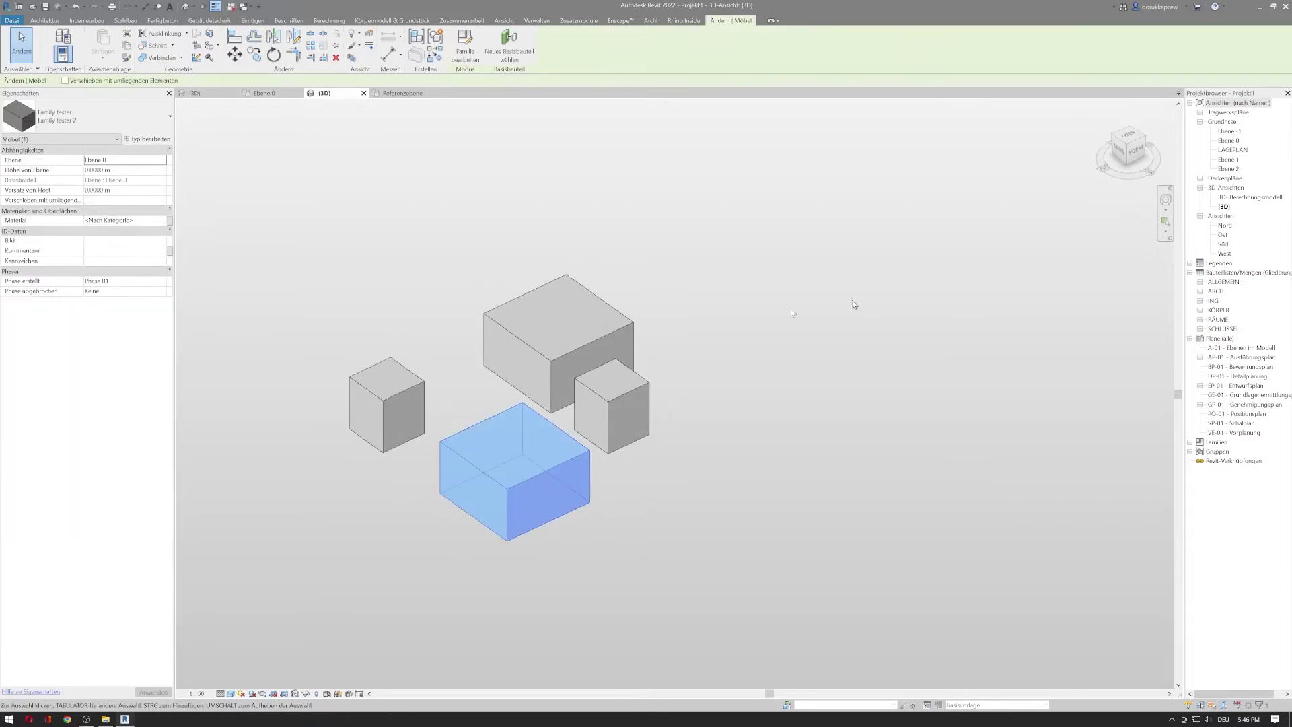
{"action": "left_click", "coordinate": [147, 139]}
{"action": "left_click", "coordinate": [1002, 245]}
{"action": "type", "text": "0,7"}
{"action": "key", "text": "Return"}
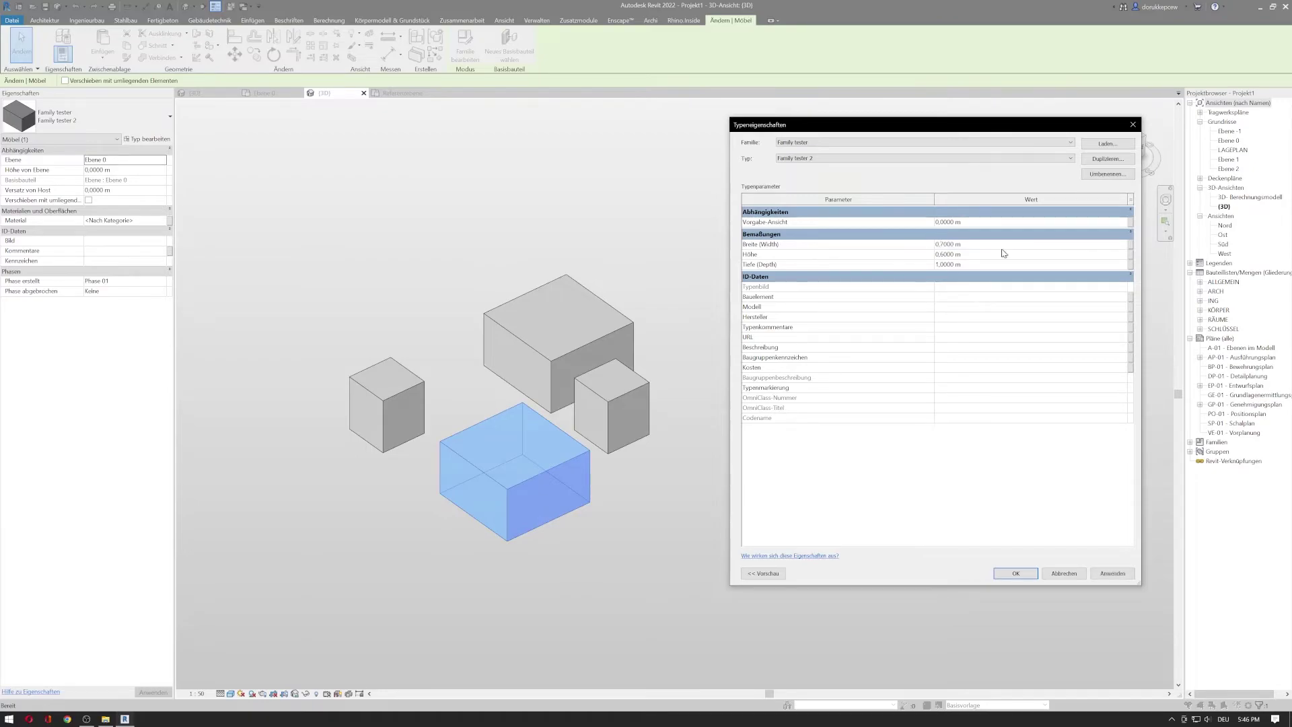
{"action": "left_click", "coordinate": [994, 262]}
{"action": "type", "text": "0,7"}
{"action": "key", "text": "Return"}
{"action": "left_click", "coordinate": [1112, 573]}
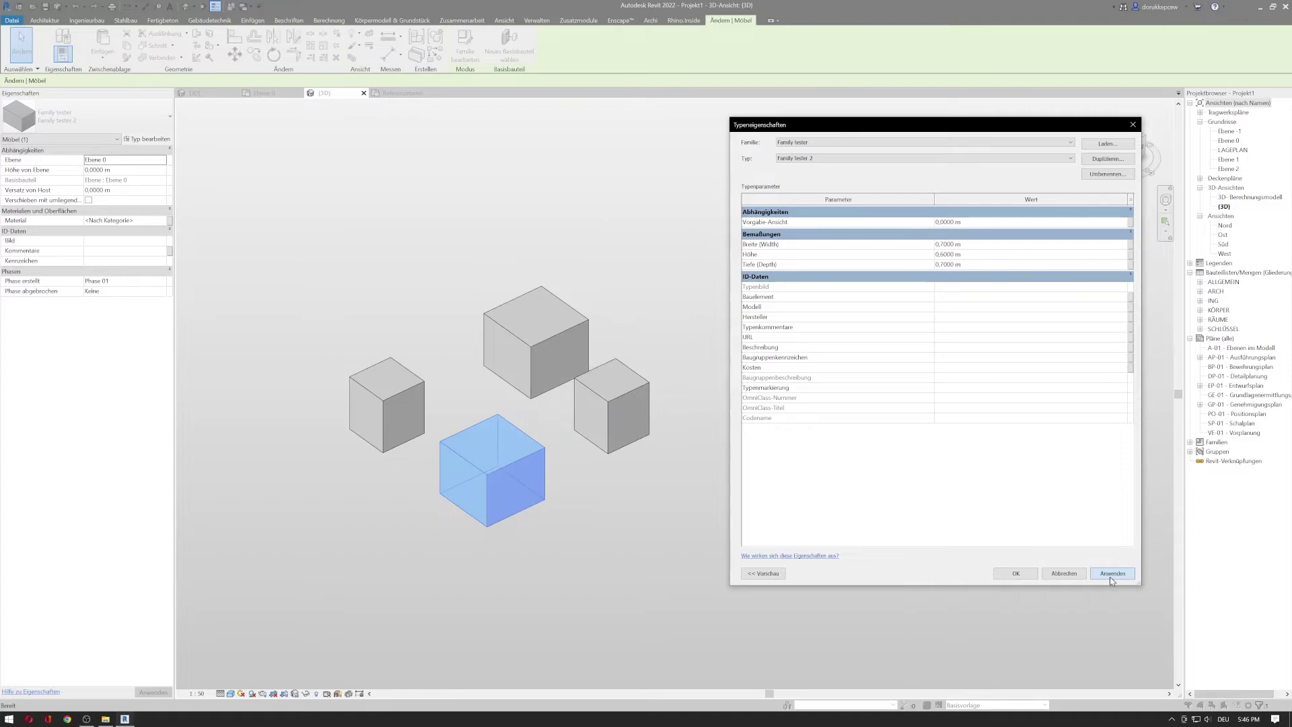
{"action": "left_click", "coordinate": [1016, 574]}
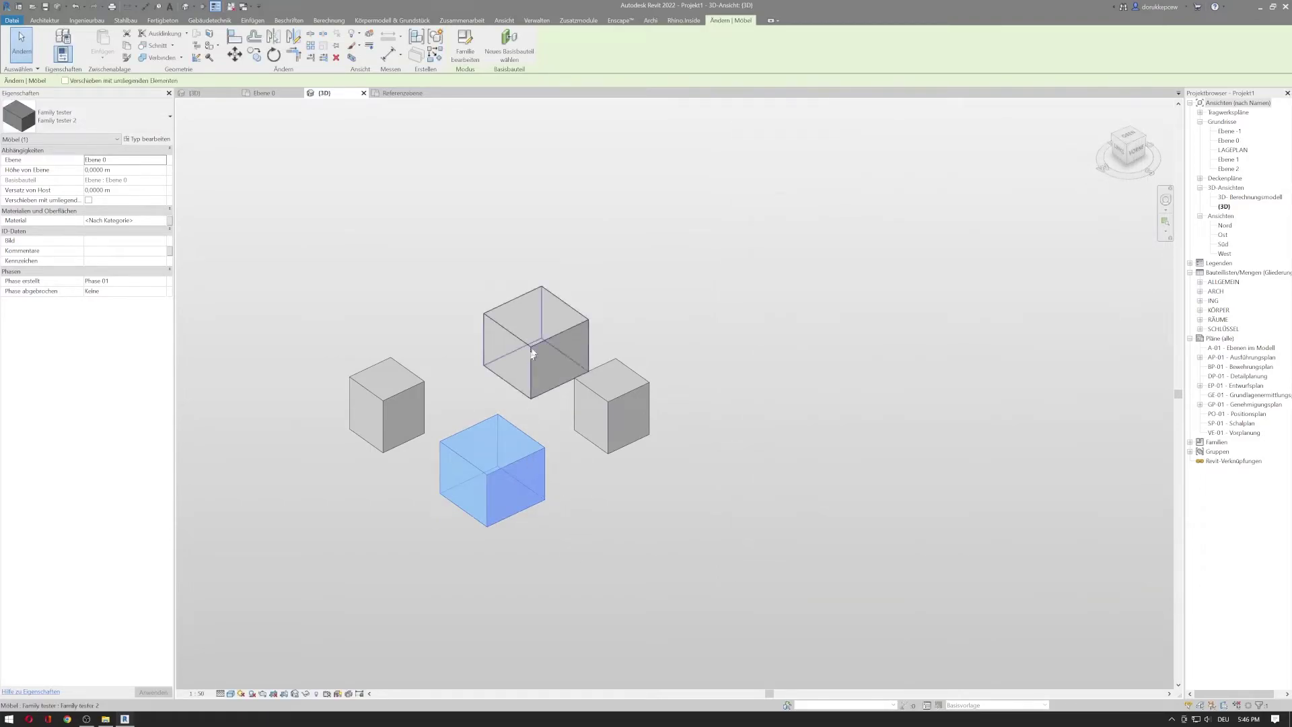
Select the four boxes one by one to compare which family type each uses
{"action": "left_click", "coordinate": [626, 407]}
{"action": "left_click", "coordinate": [424, 400]}
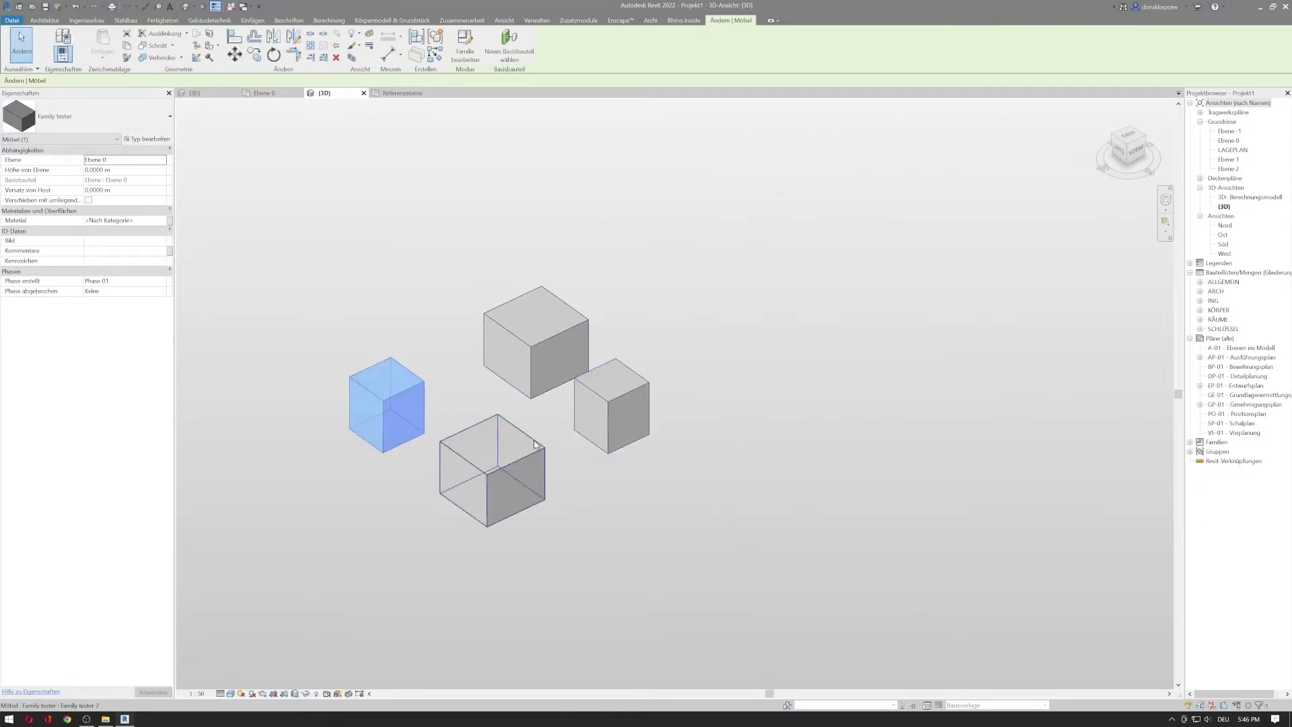
{"action": "left_click", "coordinate": [491, 471]}
{"action": "left_click", "coordinate": [536, 353]}
{"action": "left_click", "coordinate": [419, 398]}
{"action": "left_click", "coordinate": [612, 404]}
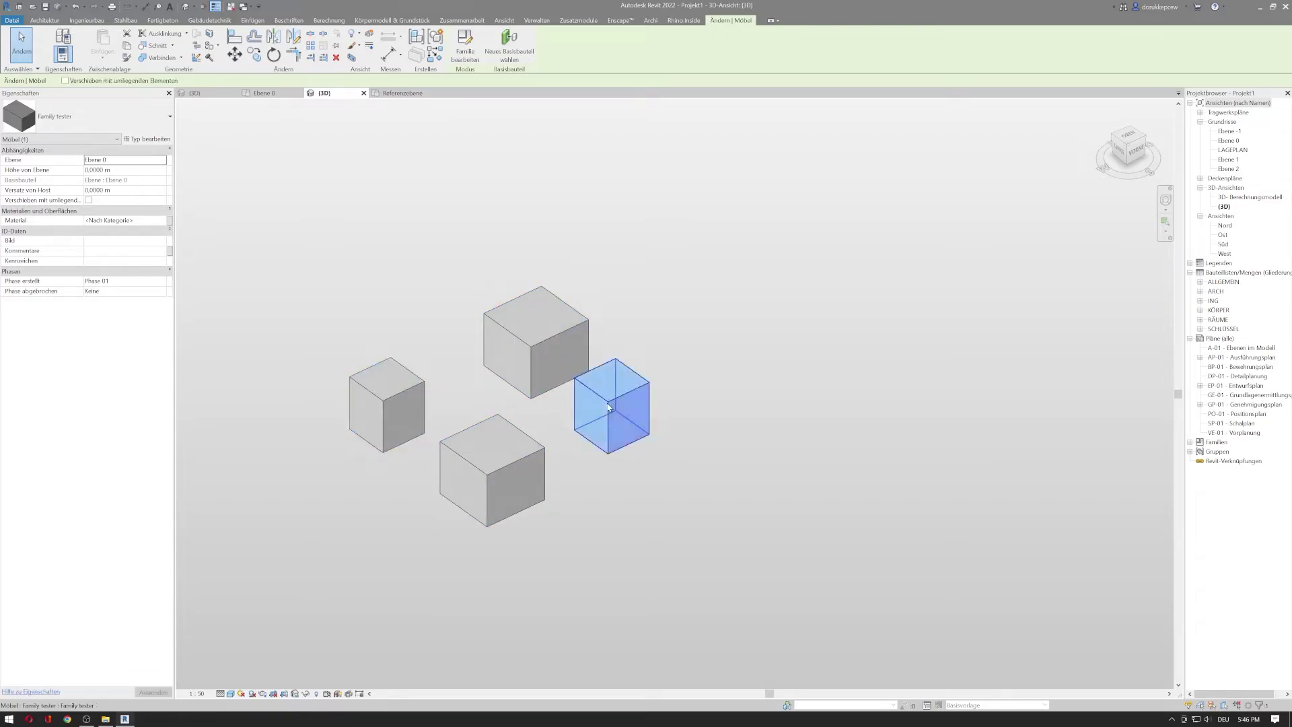
{"action": "left_click", "coordinate": [498, 461]}
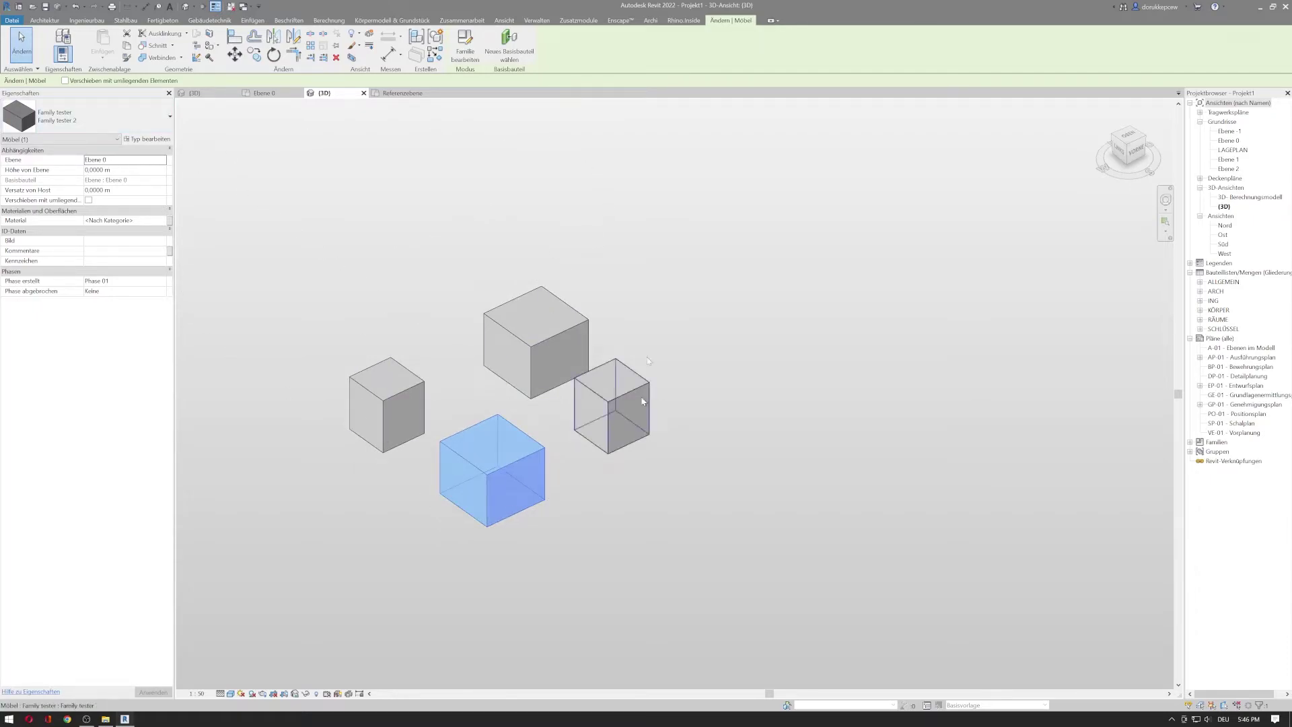
{"action": "left_click", "coordinate": [632, 516]}
{"action": "middle_click_drag", "start_coordinate": [632, 493], "coordinate": [663, 509], "text": "shift"}
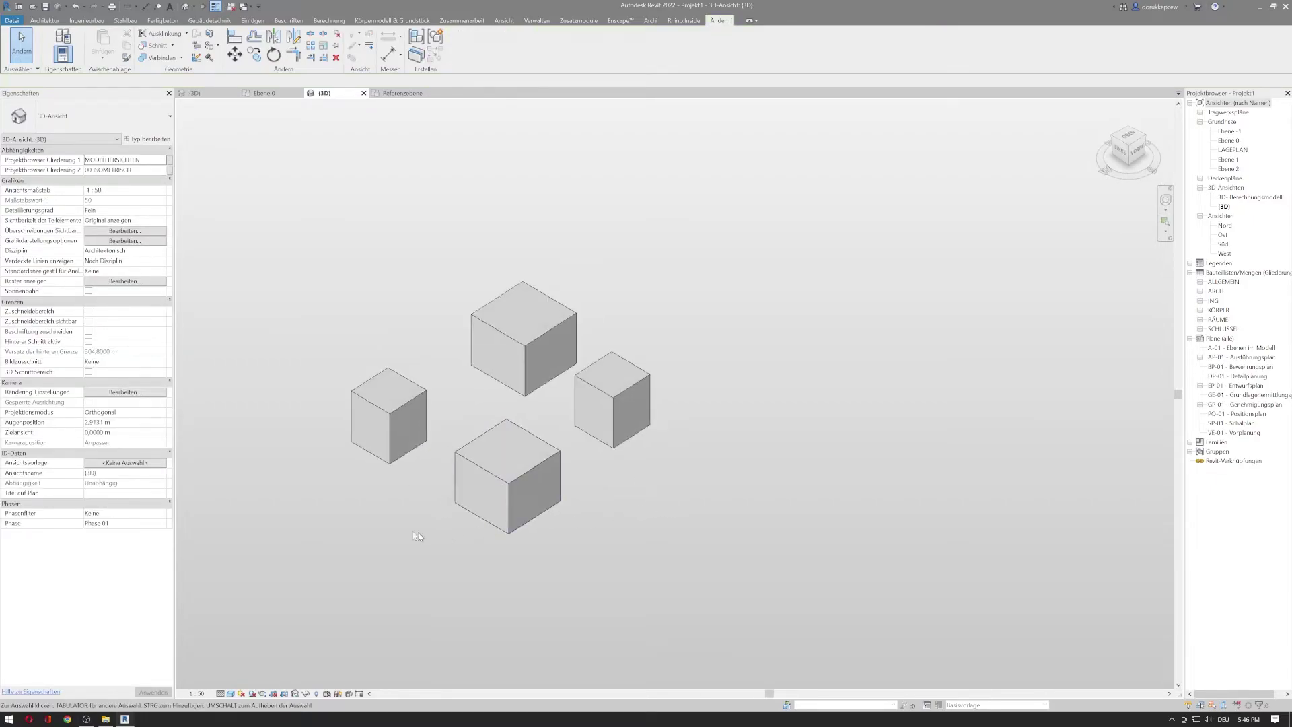
Select the left box and look up its category Möbel in the 3D view's Visibility/Graphics overrides
{"action": "left_click", "coordinate": [397, 459]}
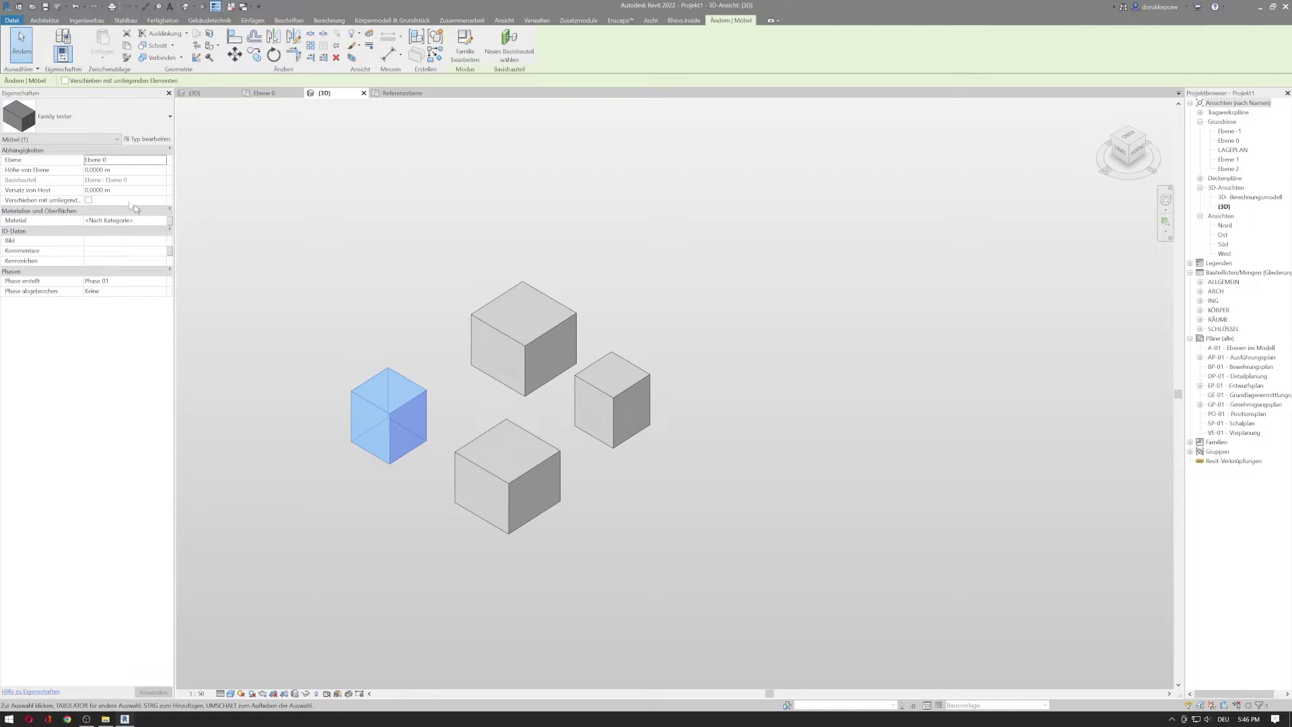
{"action": "key", "text": "v"}
{"action": "key", "text": "g"}
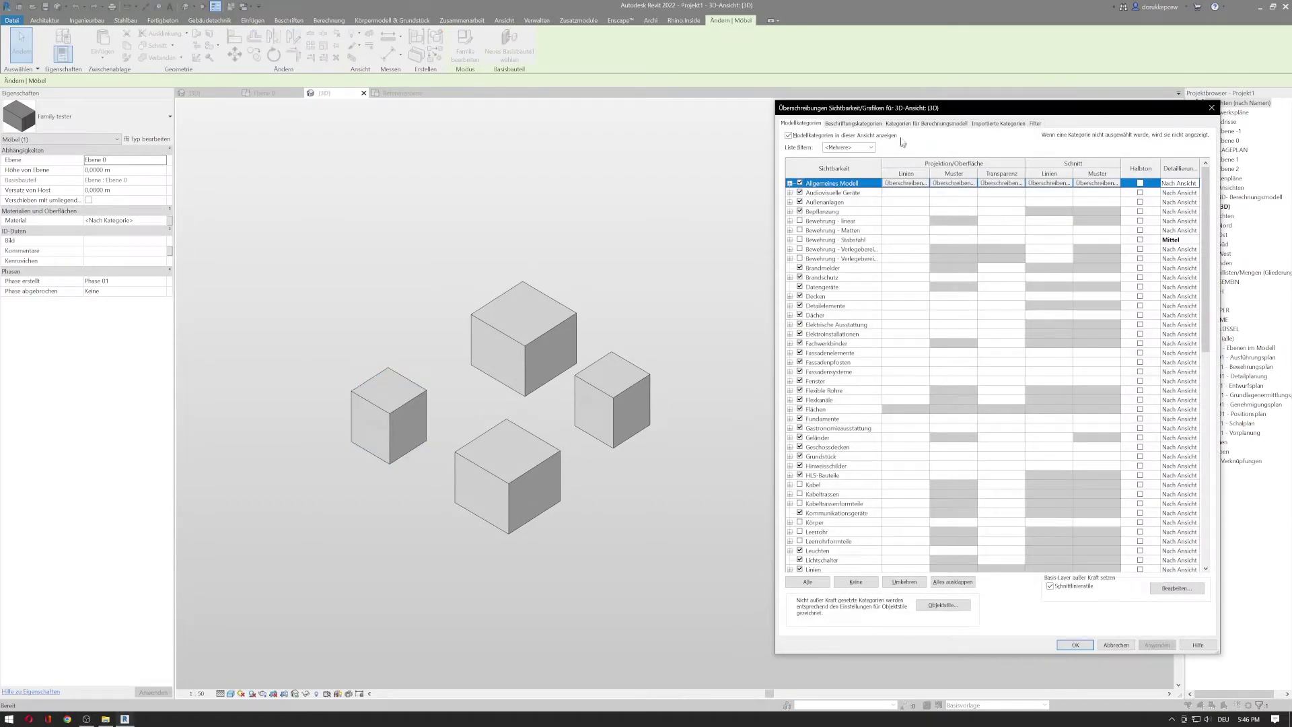
{"action": "left_click_drag", "start_coordinate": [905, 108], "coordinate": [726, 96]}
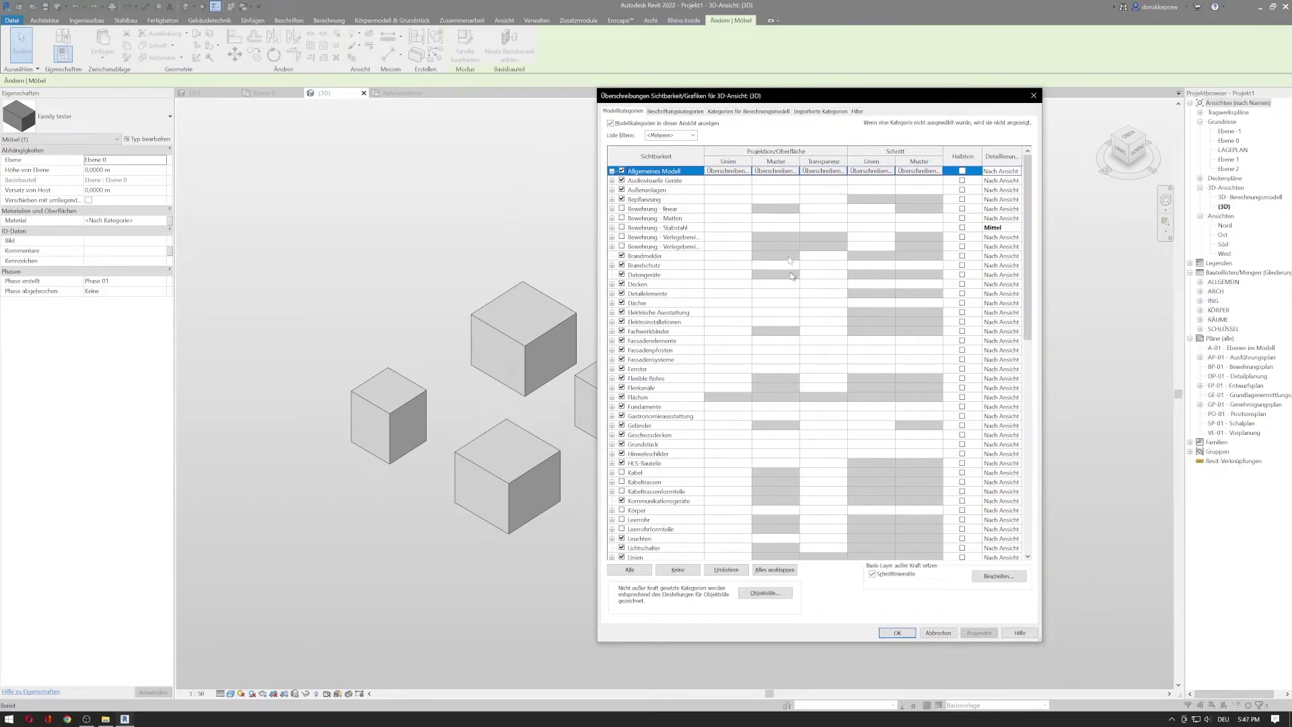
{"action": "left_click", "coordinate": [645, 473]}
{"action": "key", "text": "m"}
{"action": "scroll", "coordinate": [646, 477], "scroll_direction": "down", "scroll_amount": 3}
{"action": "scroll", "coordinate": [646, 480], "scroll_direction": "down", "scroll_amount": 1}
{"action": "left_click", "coordinate": [638, 482]}
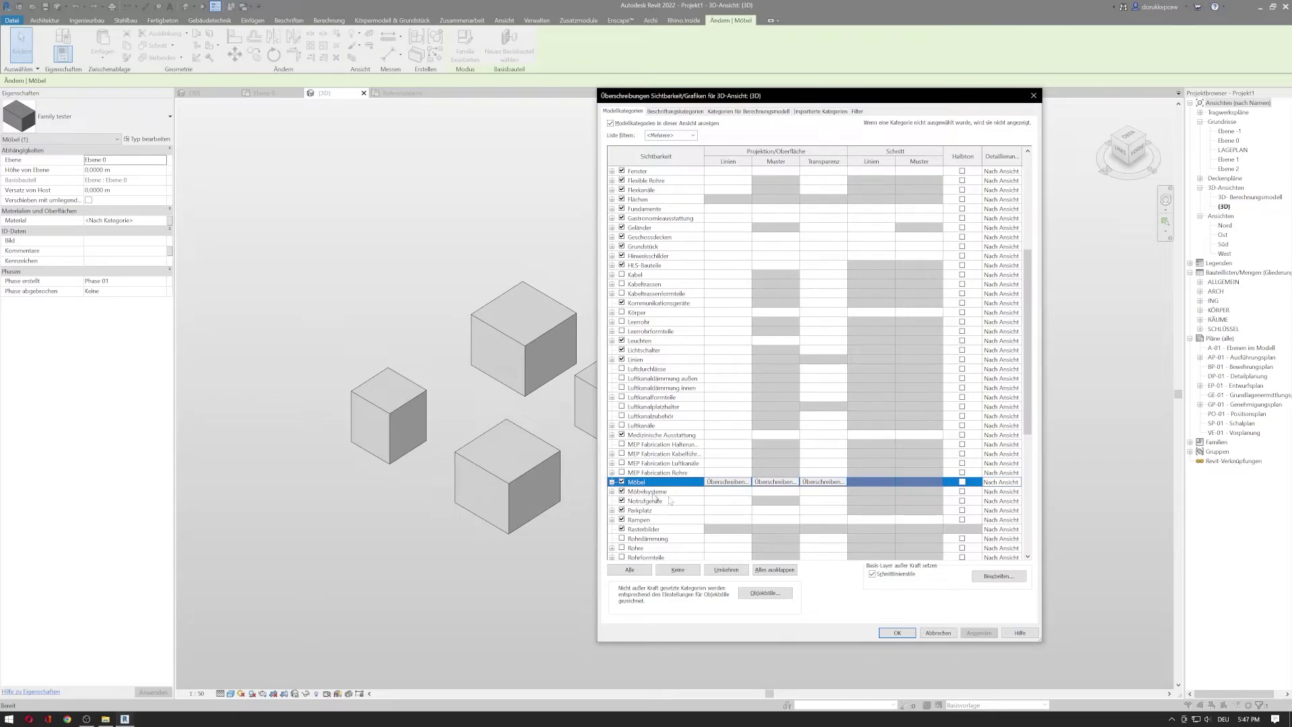
{"action": "left_click", "coordinate": [896, 634]}
{"action": "key", "text": "Escape"}
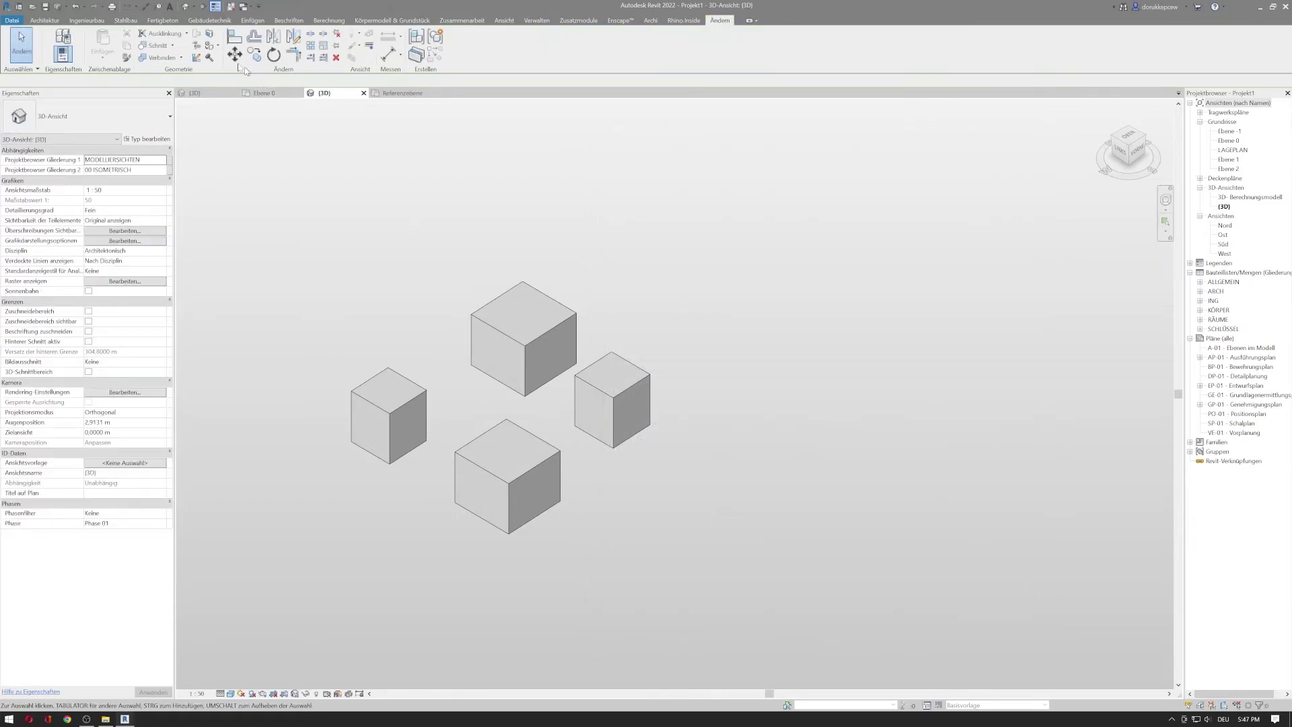
Open the project's Object Styles, find the model category Möbel and open the material selection for it
{"action": "left_click", "coordinate": [535, 21]}
{"action": "left_click", "coordinate": [92, 45]}
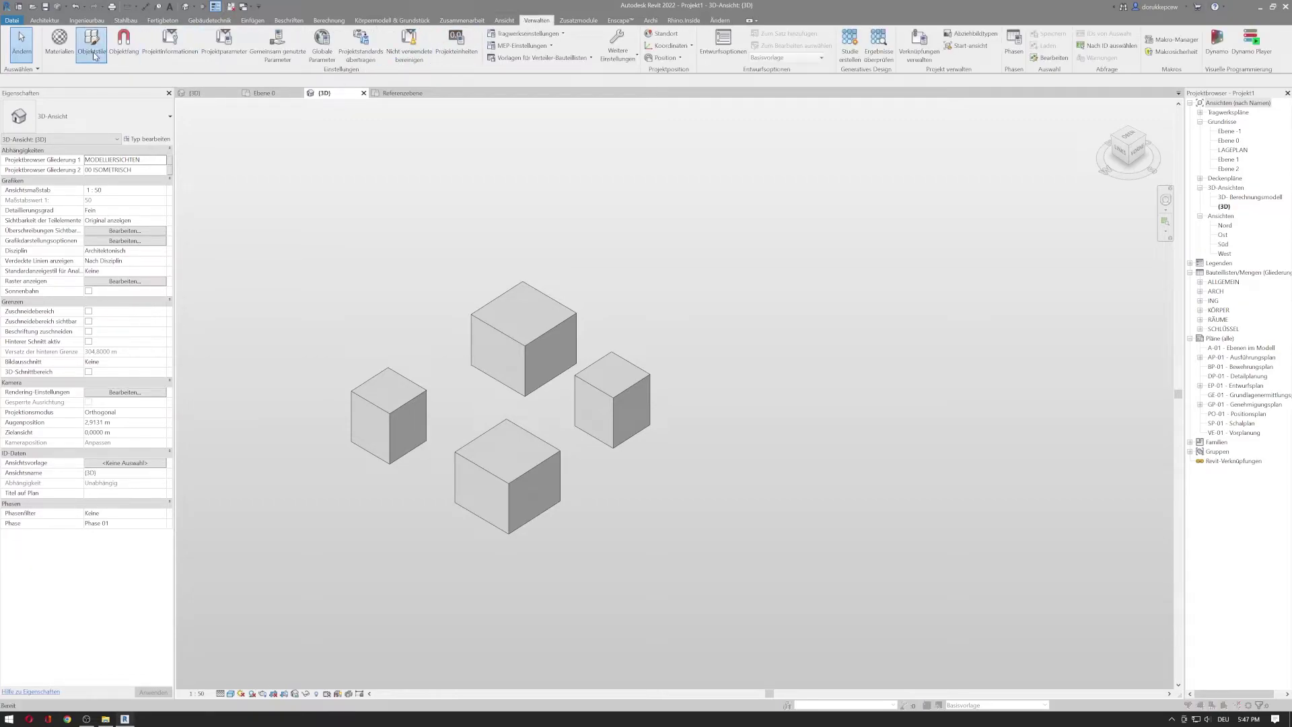
{"action": "left_click_drag", "start_coordinate": [558, 217], "coordinate": [558, 194]}
{"action": "left_click_drag", "start_coordinate": [680, 201], "coordinate": [871, 146]}
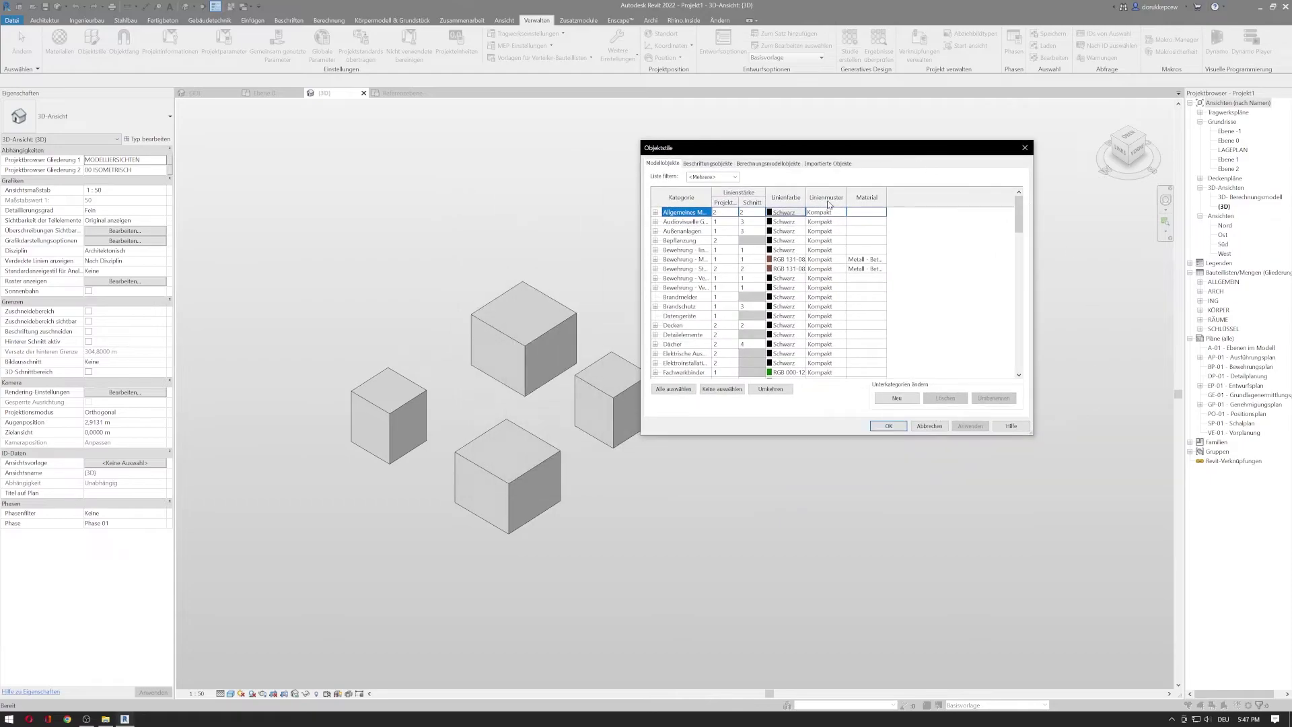
{"action": "left_click", "coordinate": [679, 290]}
{"action": "key", "text": "m"}
{"action": "scroll", "coordinate": [696, 357], "scroll_direction": "down", "scroll_amount": 1}
{"action": "scroll", "coordinate": [697, 359], "scroll_direction": "down", "scroll_amount": 2}
{"action": "left_click", "coordinate": [685, 335]}
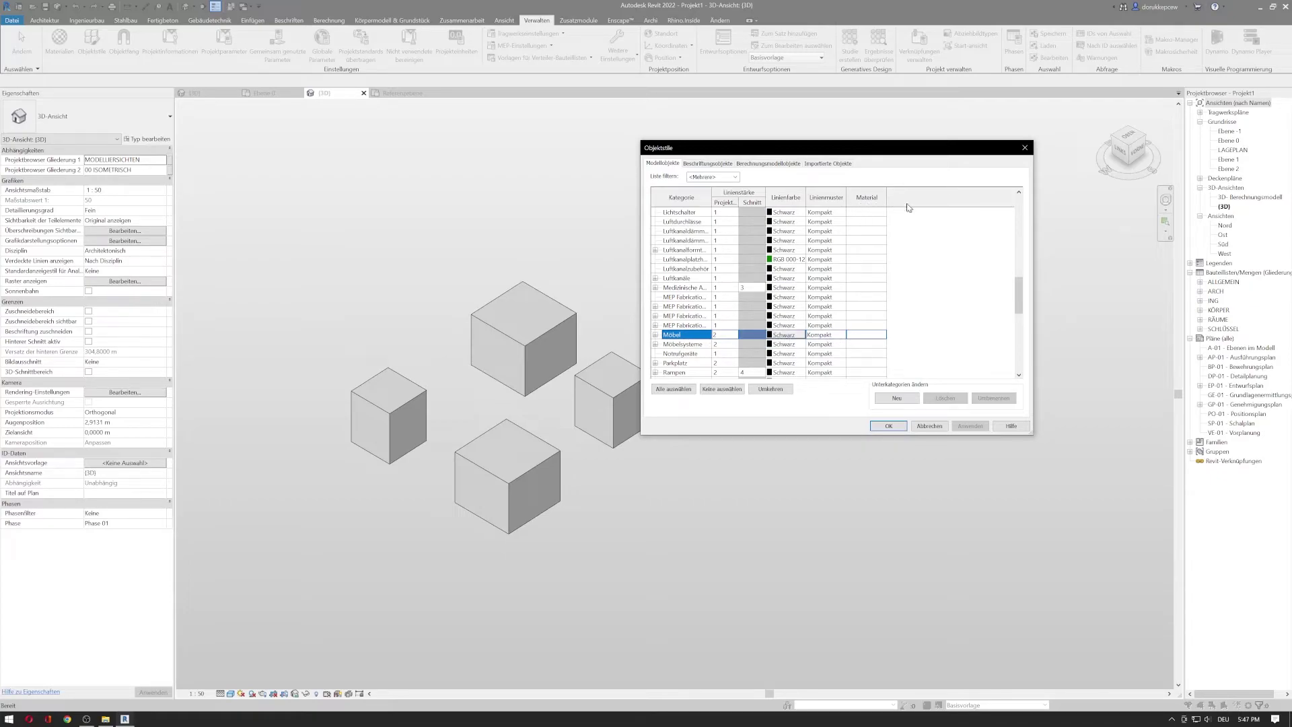
{"action": "left_click", "coordinate": [855, 335]}
{"action": "left_click", "coordinate": [882, 334]}
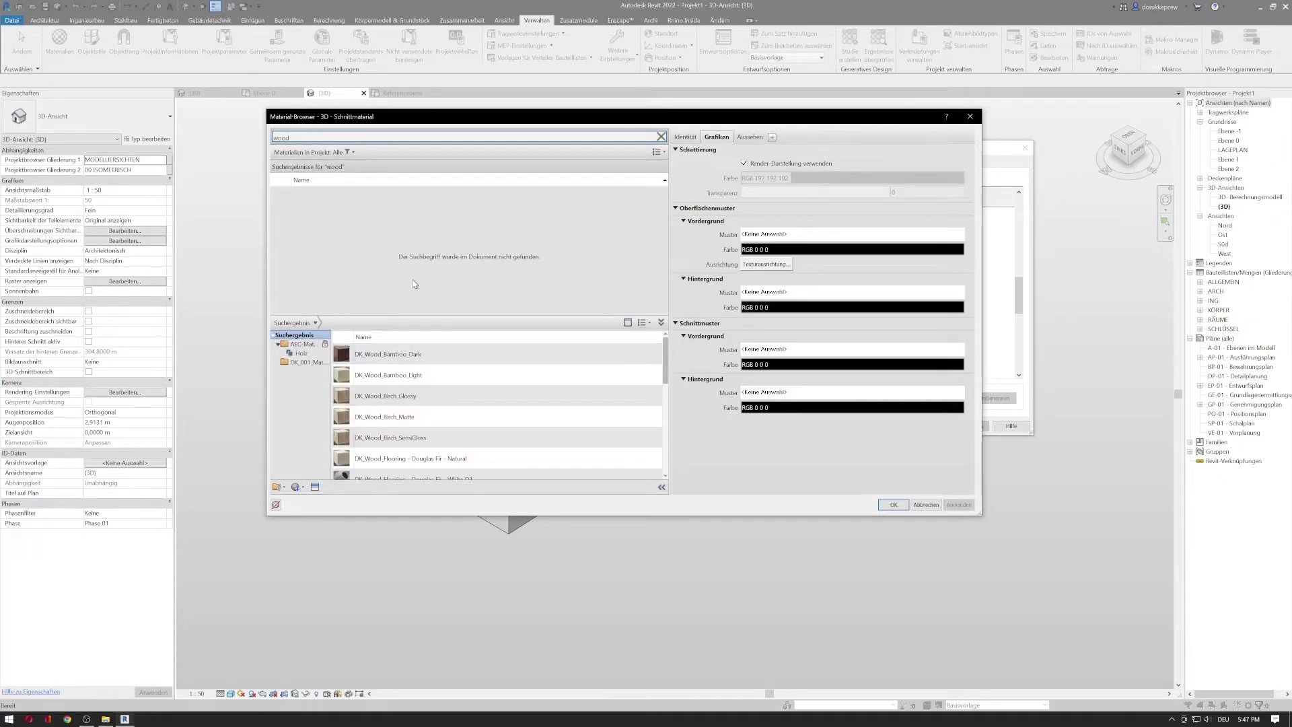
Search the materials for "holz", add Birke from the library and apply it as the Möbel category's material
{"action": "scroll", "coordinate": [491, 380], "scroll_direction": "down", "scroll_amount": 7}
{"action": "scroll", "coordinate": [470, 417], "scroll_direction": "up", "scroll_amount": 7}
{"action": "type", "text": "holz"}
{"action": "scroll", "coordinate": [471, 270], "scroll_direction": "down", "scroll_amount": 3}
{"action": "scroll", "coordinate": [424, 410], "scroll_direction": "down", "scroll_amount": 3}
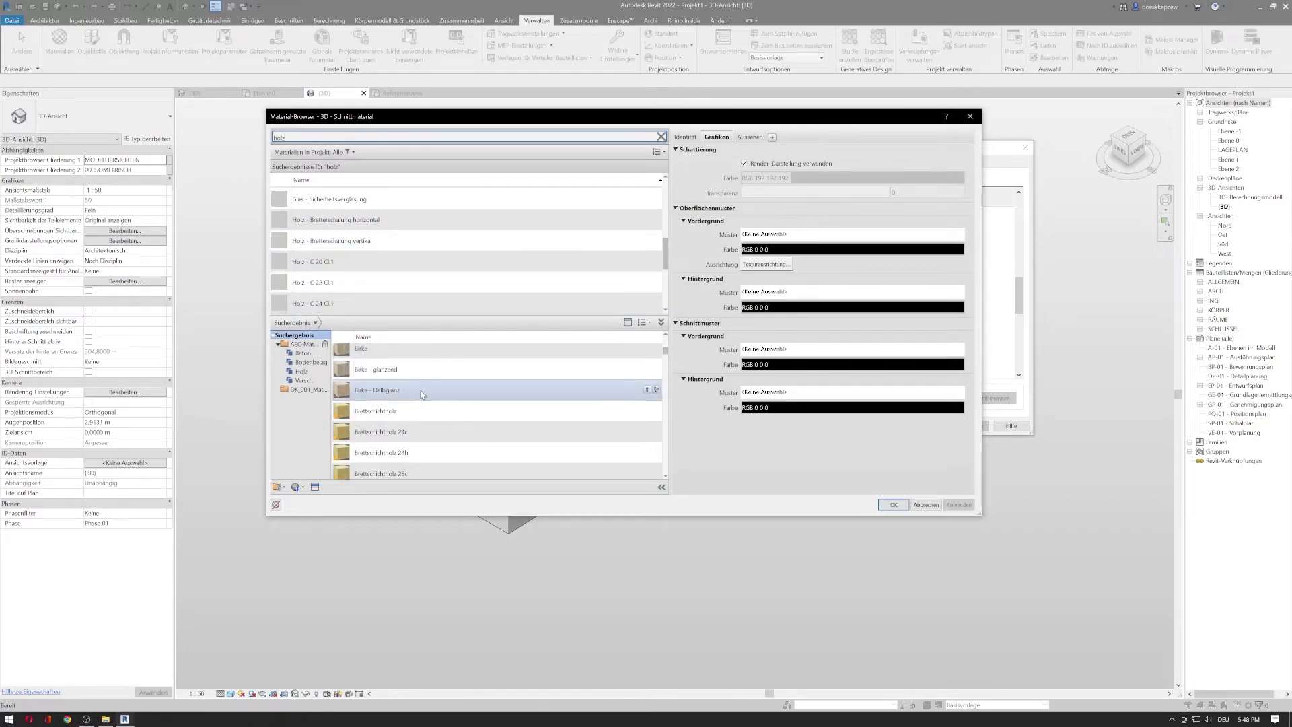
{"action": "left_click", "coordinate": [646, 354]}
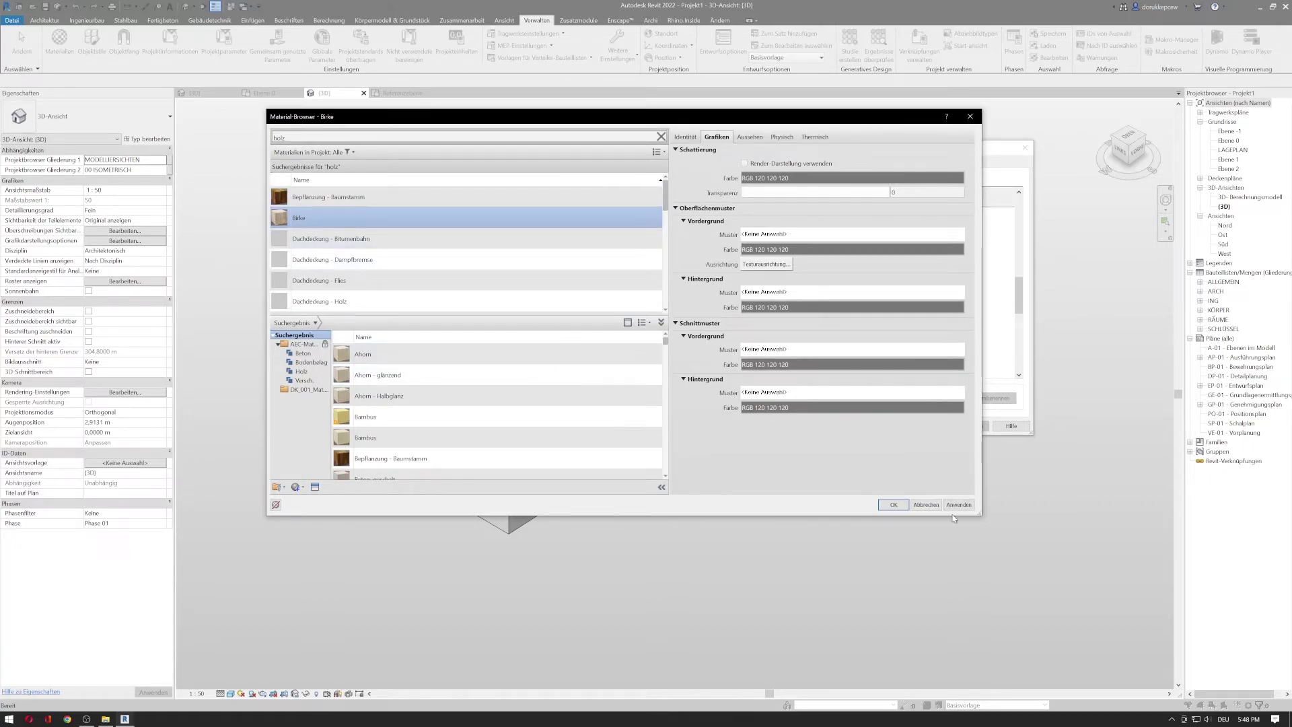
{"action": "left_click", "coordinate": [959, 506]}
{"action": "left_click", "coordinate": [894, 507]}
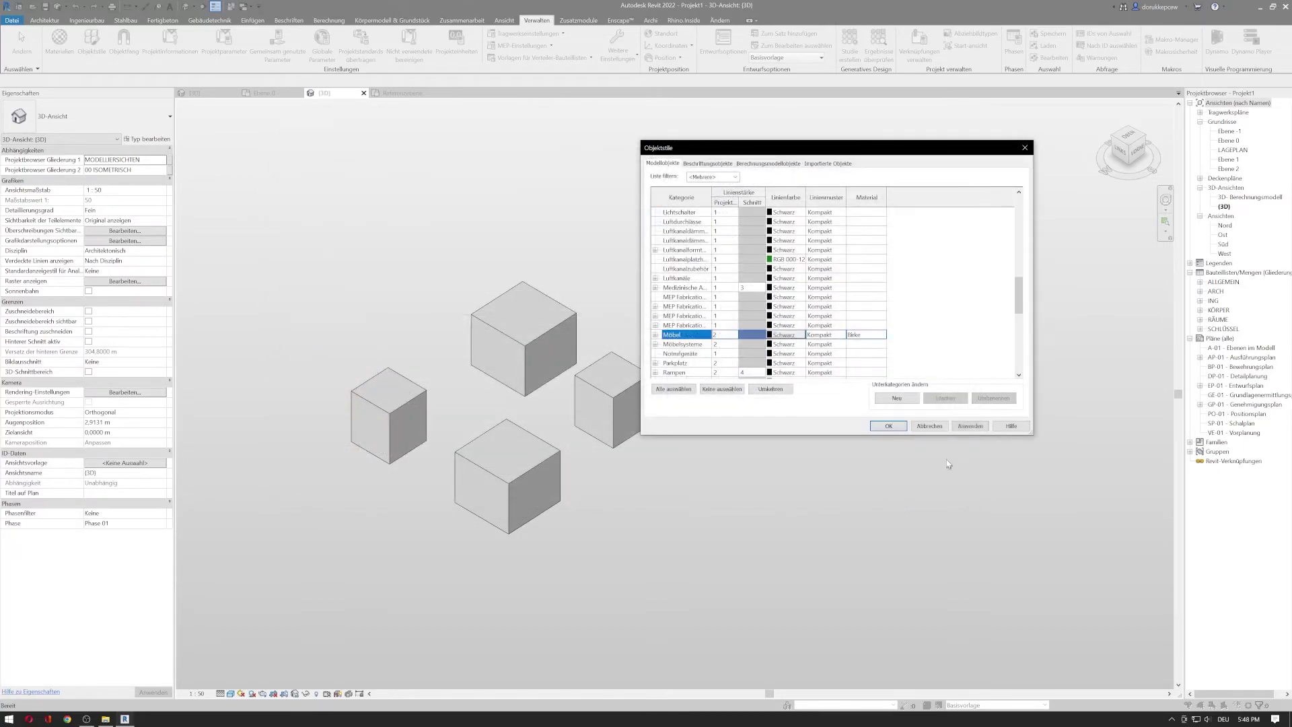
{"action": "left_click", "coordinate": [956, 430]}
{"action": "left_click", "coordinate": [903, 428]}
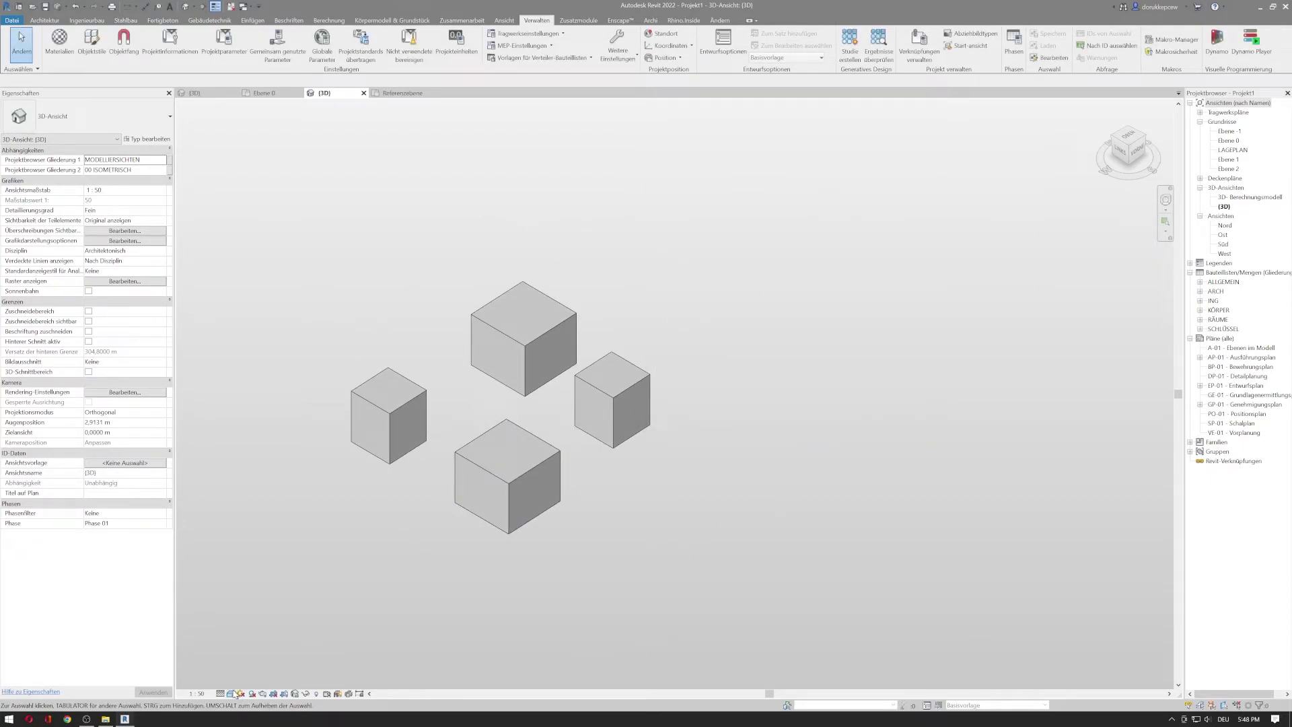
Switch the 3D view to the realistic visual style and view the textured boxes from another side
{"action": "left_click", "coordinate": [231, 694]}
{"action": "left_click", "coordinate": [264, 684]}
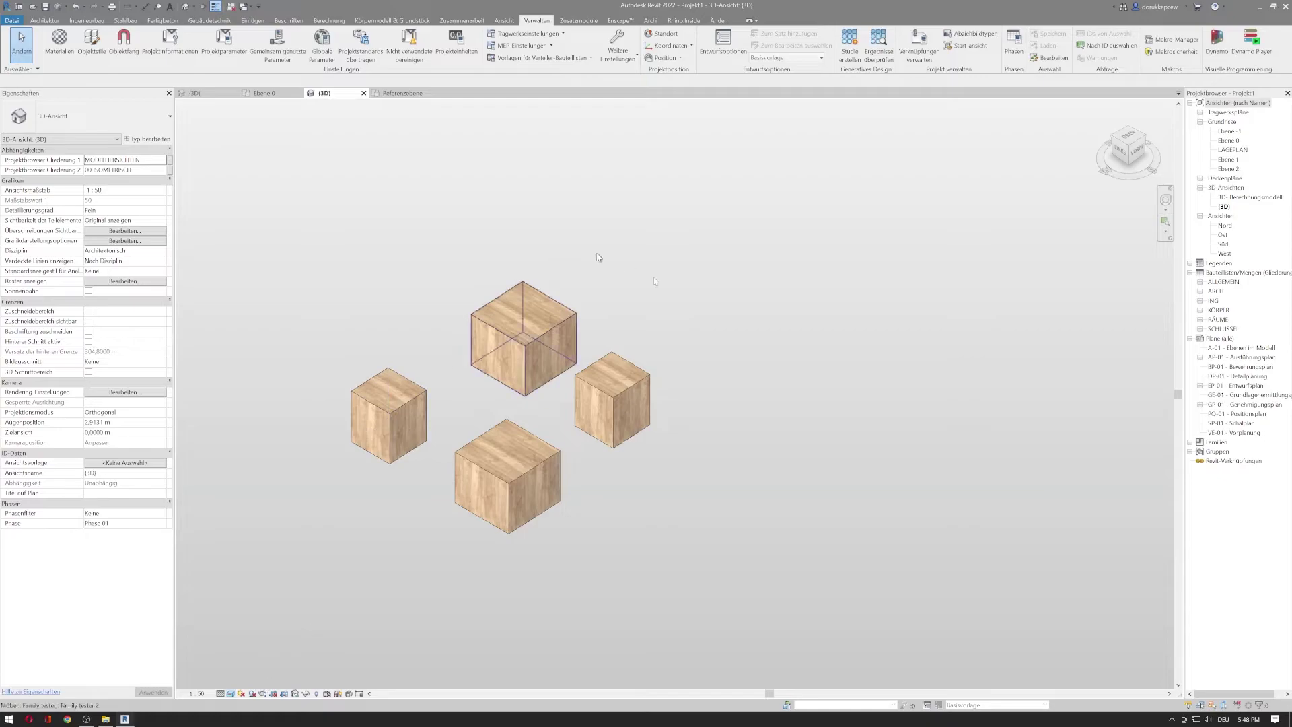
{"action": "middle_click_drag", "start_coordinate": [372, 522], "coordinate": [538, 455], "text": "shift"}
Select all four boxes together, check their shared Material parameter and clear the selection
{"action": "left_click", "coordinate": [539, 455]}
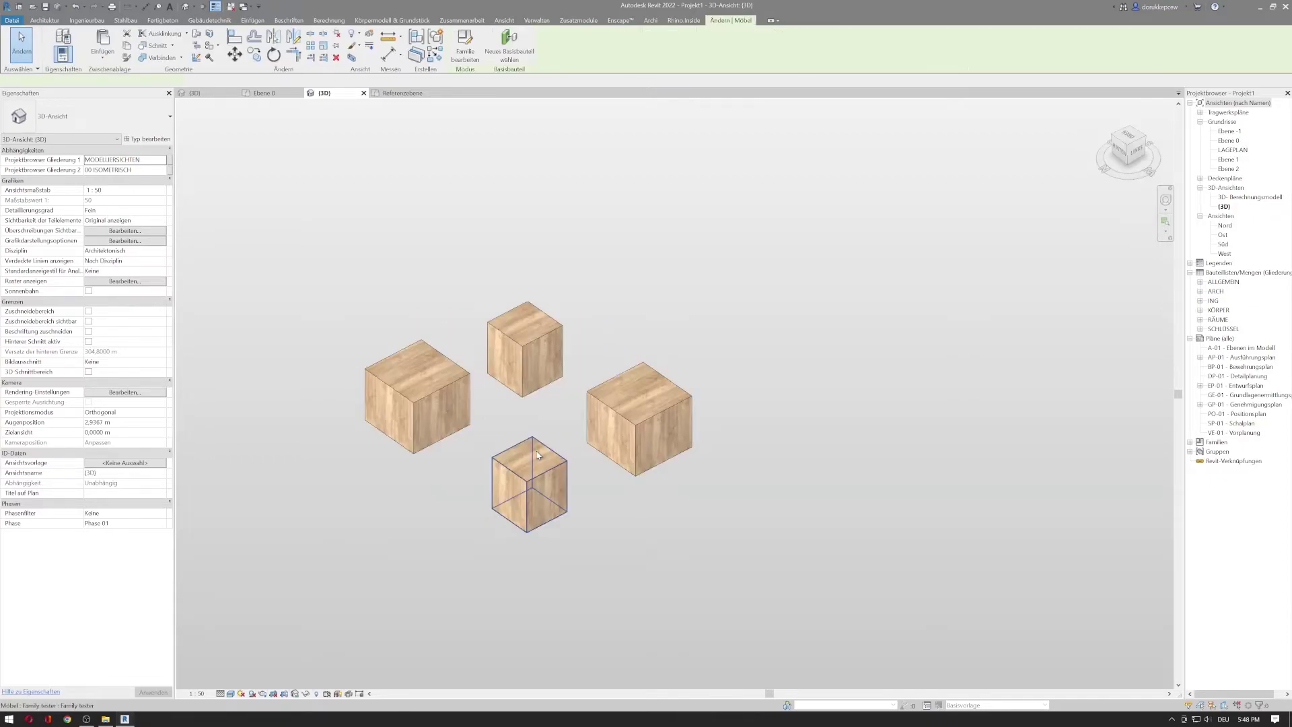
{"action": "left_click", "coordinate": [639, 421], "text": "ctrl"}
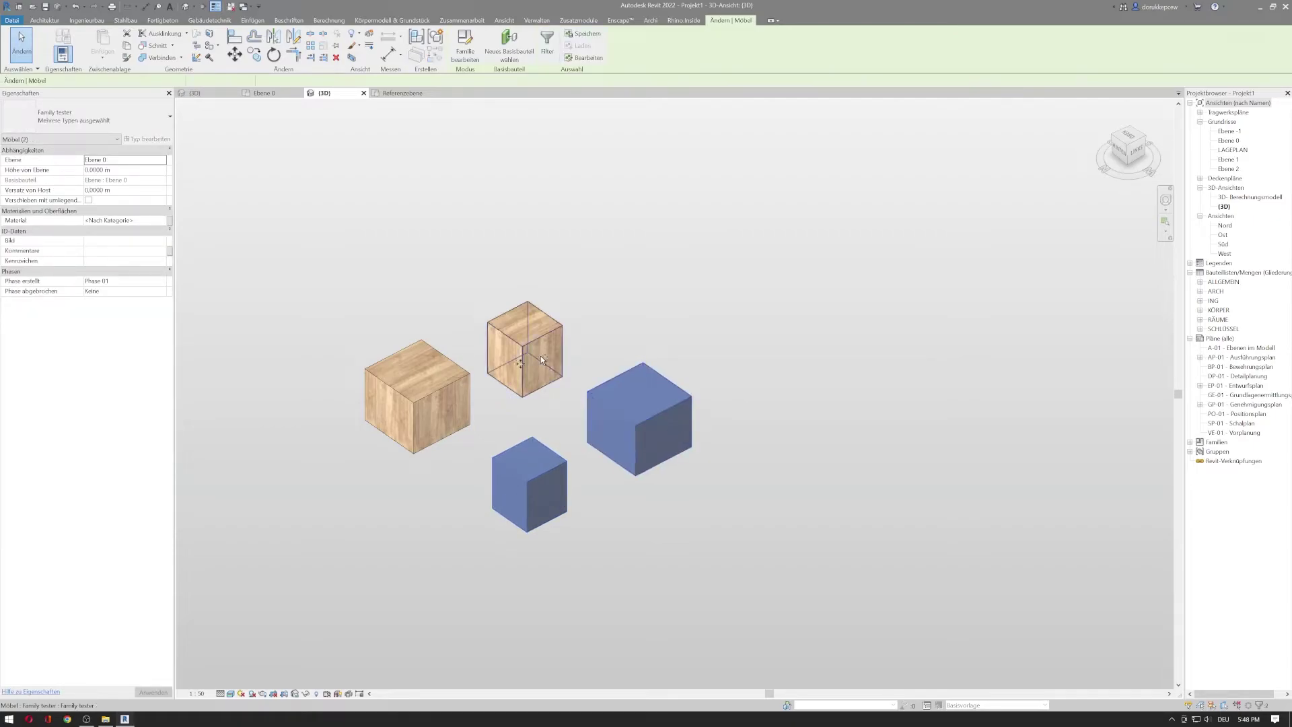
{"action": "left_click", "coordinate": [512, 366], "text": "ctrl"}
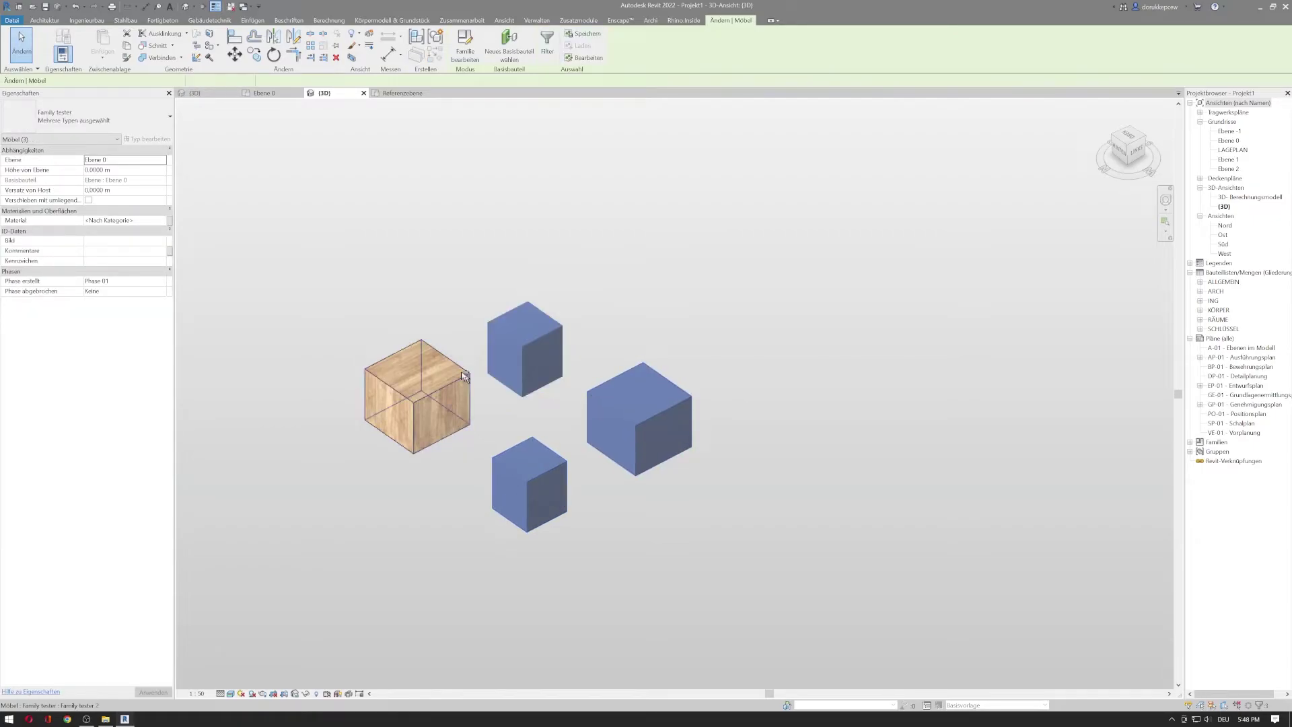
{"action": "left_click", "coordinate": [461, 376], "text": "ctrl"}
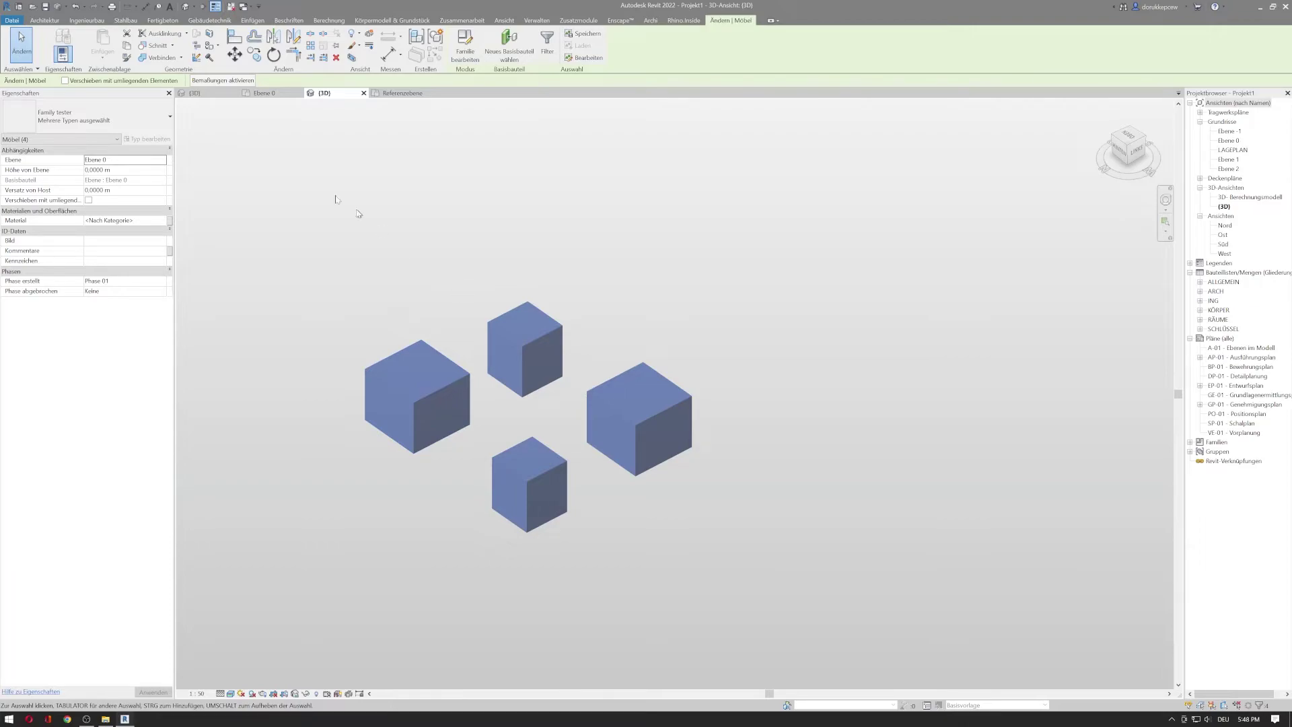
{"action": "key", "text": "Escape"}
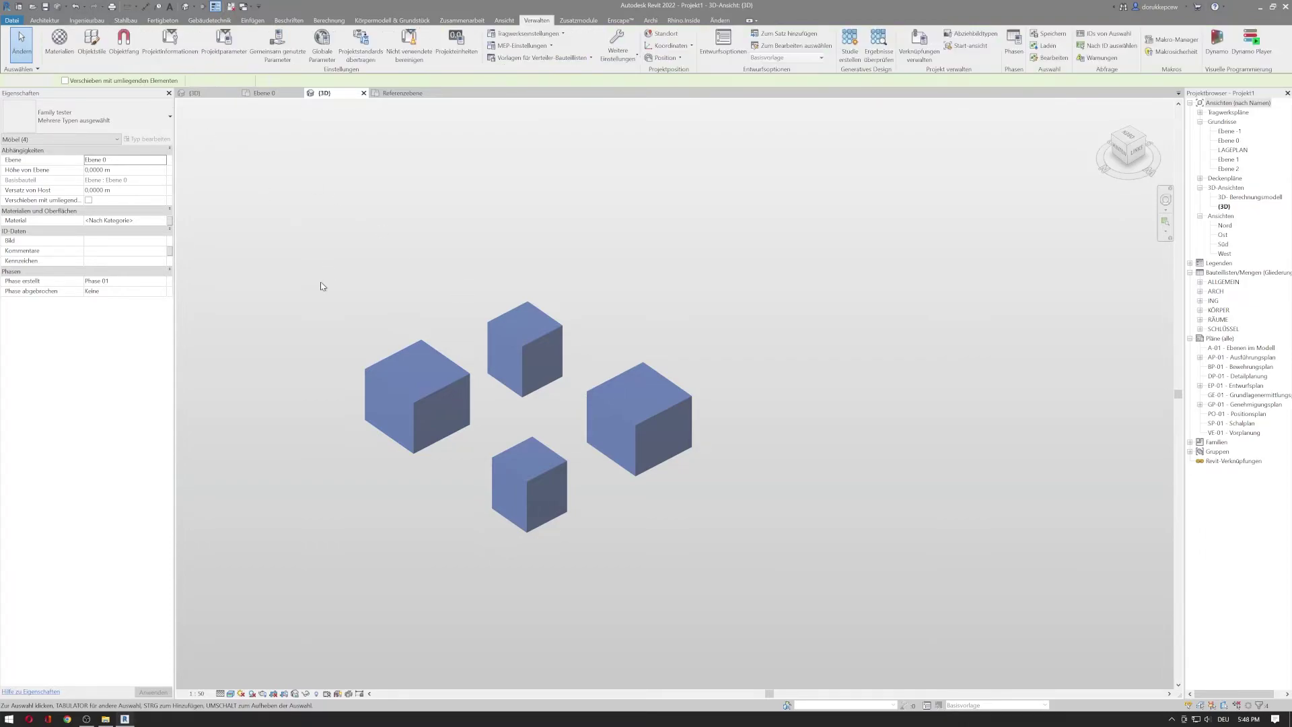
{"action": "left_click", "coordinate": [320, 286]}
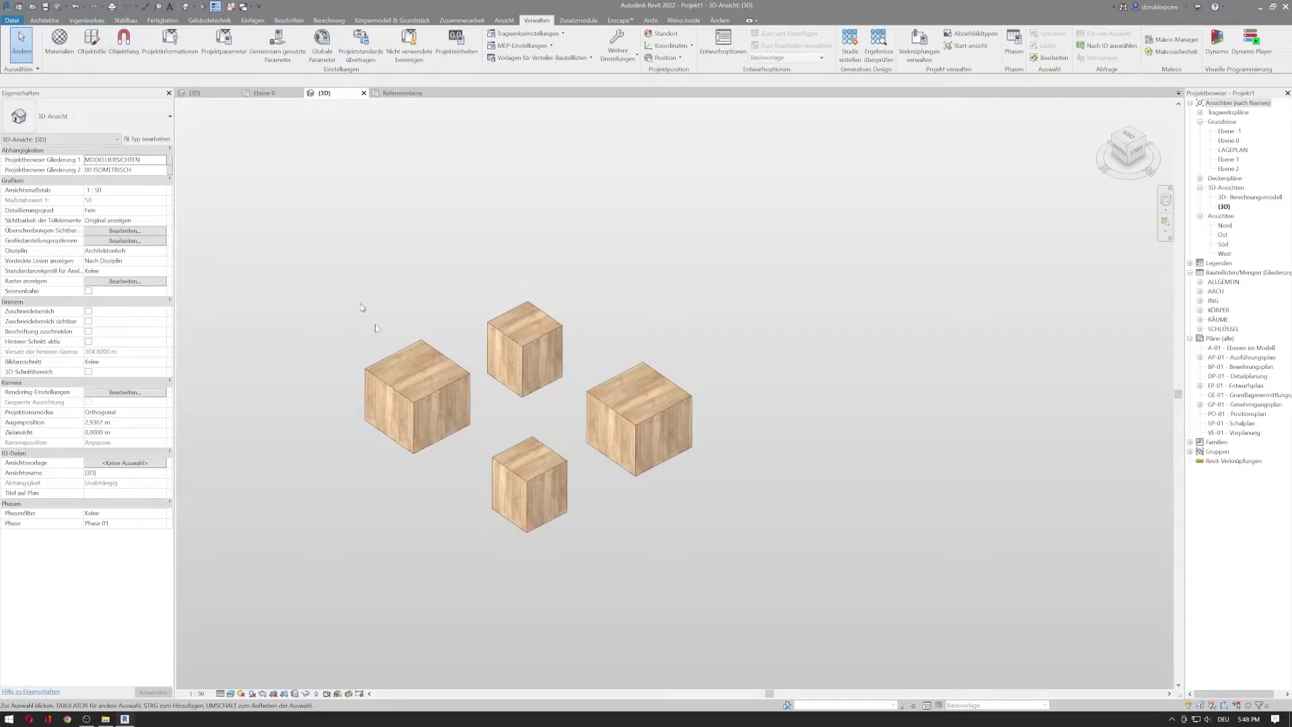
Select the large box on the left and view the material choices for its Material parameter
{"action": "left_click", "coordinate": [401, 384]}
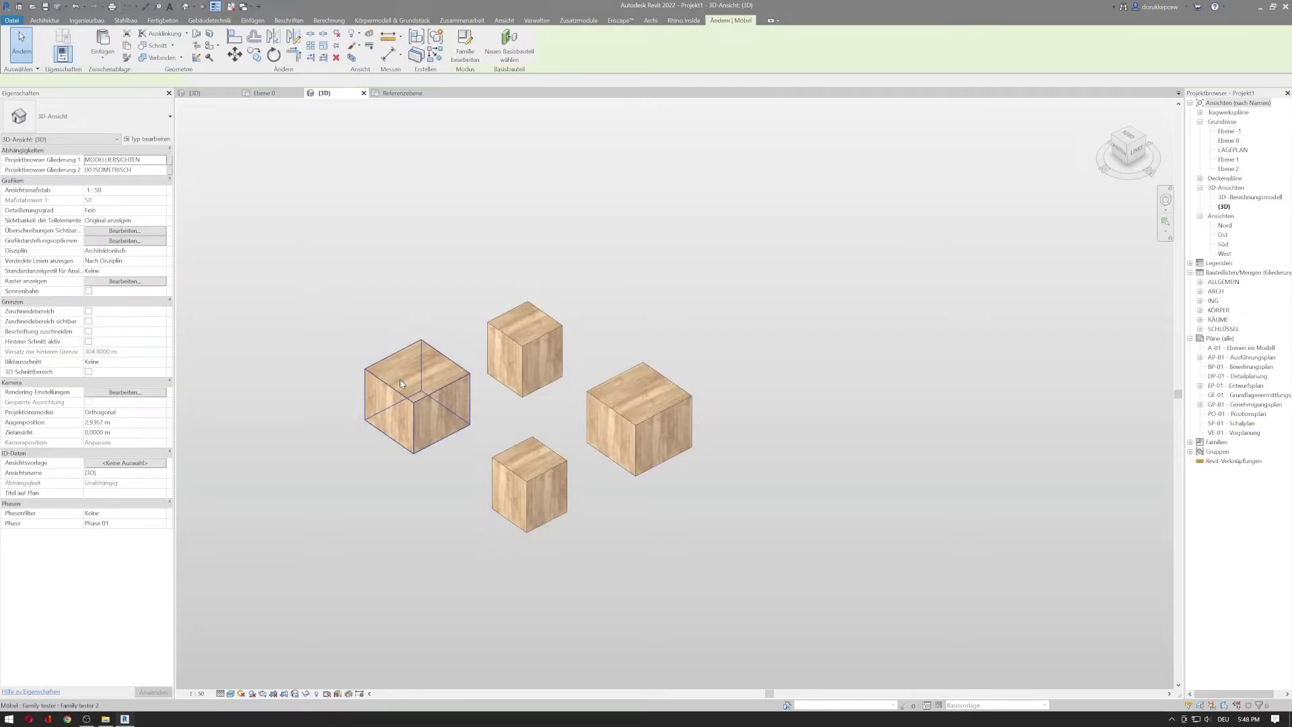
{"action": "left_click", "coordinate": [162, 223]}
{"action": "left_click", "coordinate": [163, 223]}
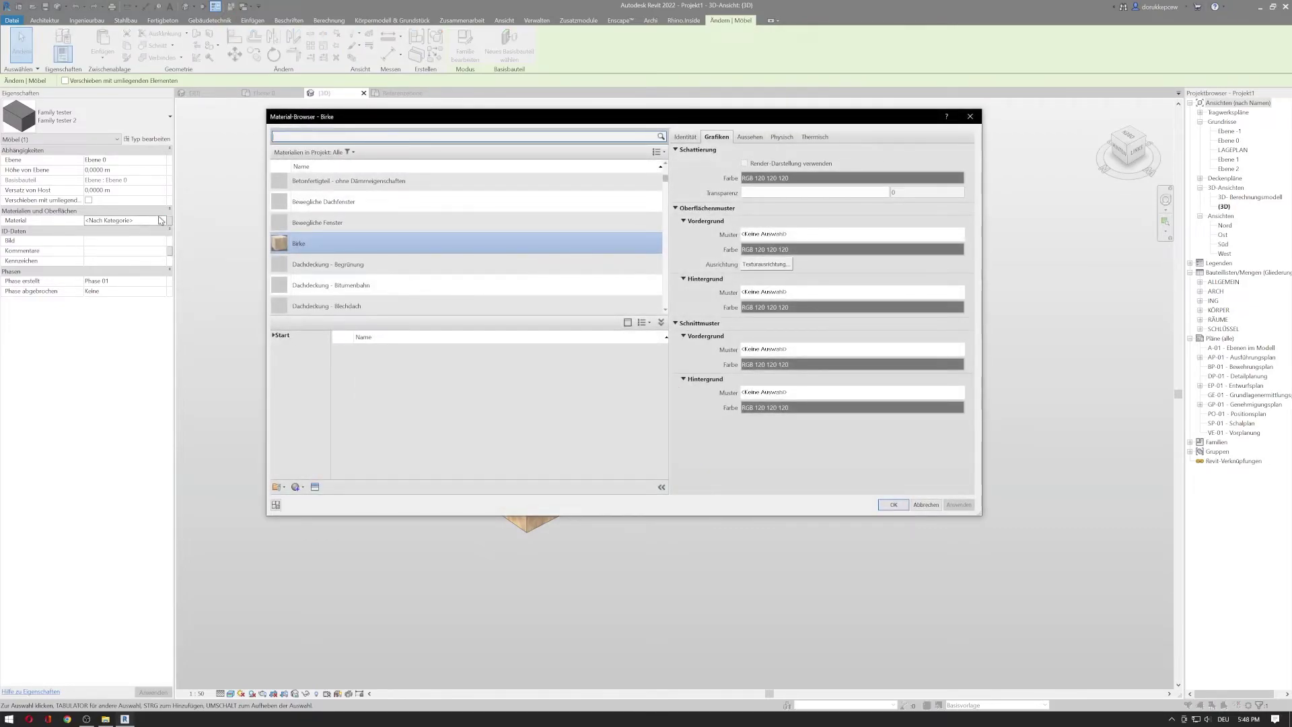
{"action": "left_click", "coordinate": [969, 116]}
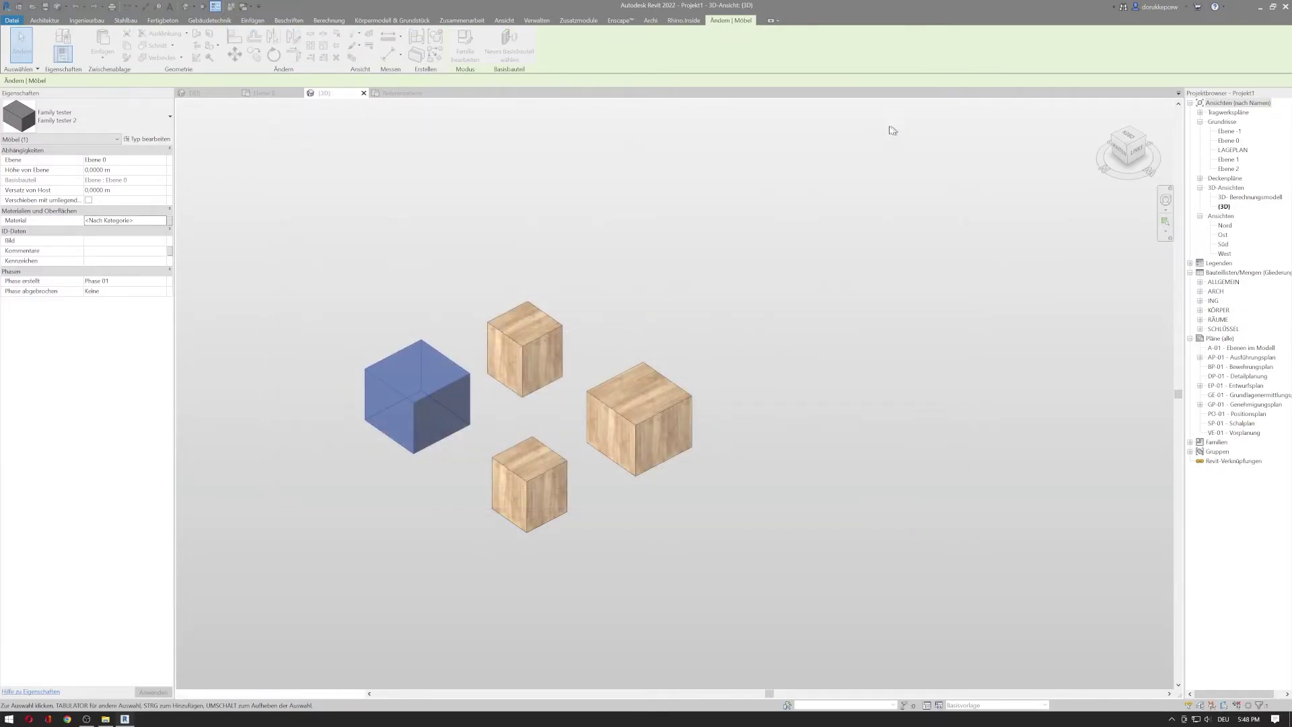
Set the selected box's Material to Holz - Kirsche, found by searching for "holz" and added from the library, replacing the existing appearance
{"action": "left_click", "coordinate": [146, 222]}
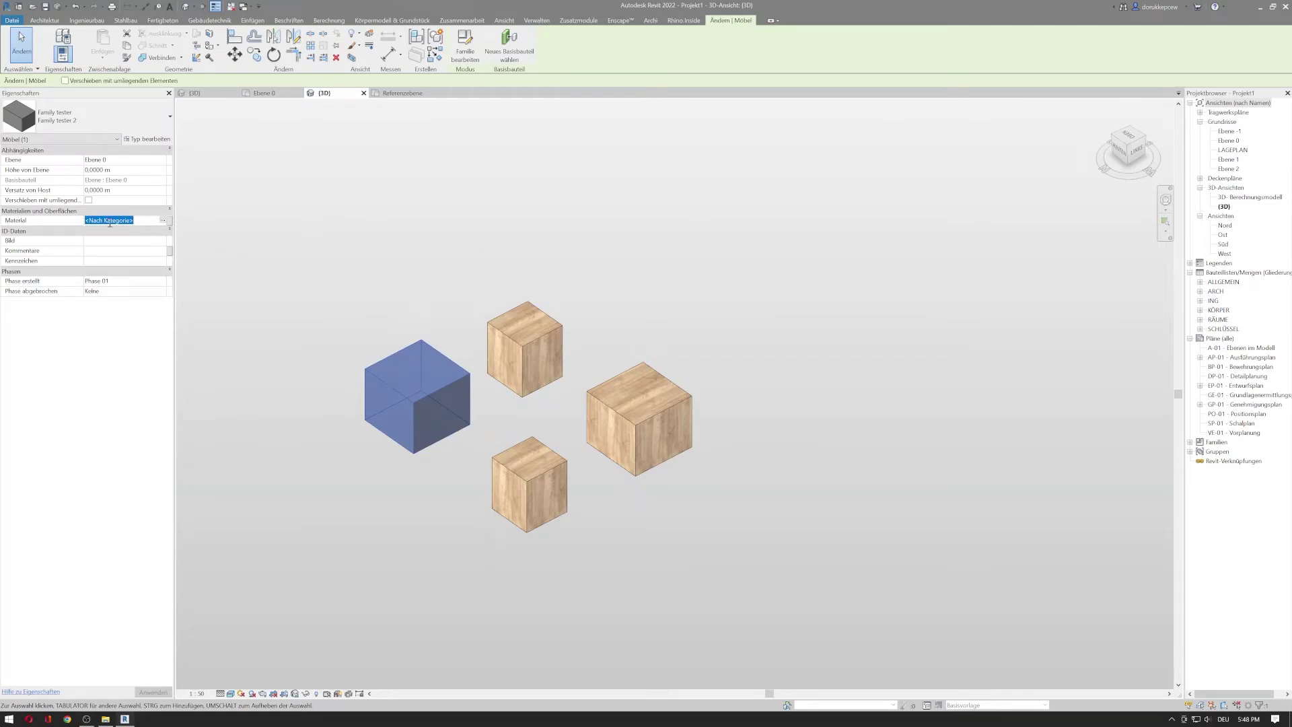
{"action": "left_click", "coordinate": [166, 222]}
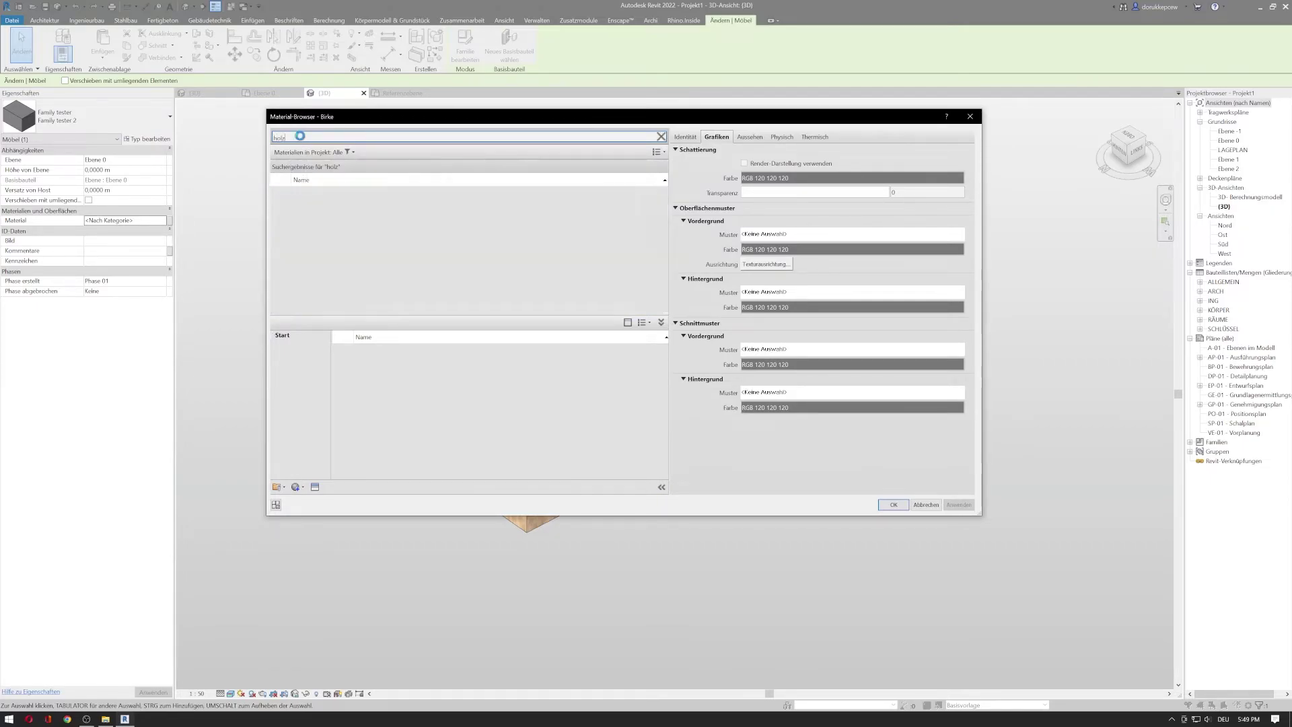
{"action": "scroll", "coordinate": [450, 416], "scroll_direction": "down", "scroll_amount": 6}
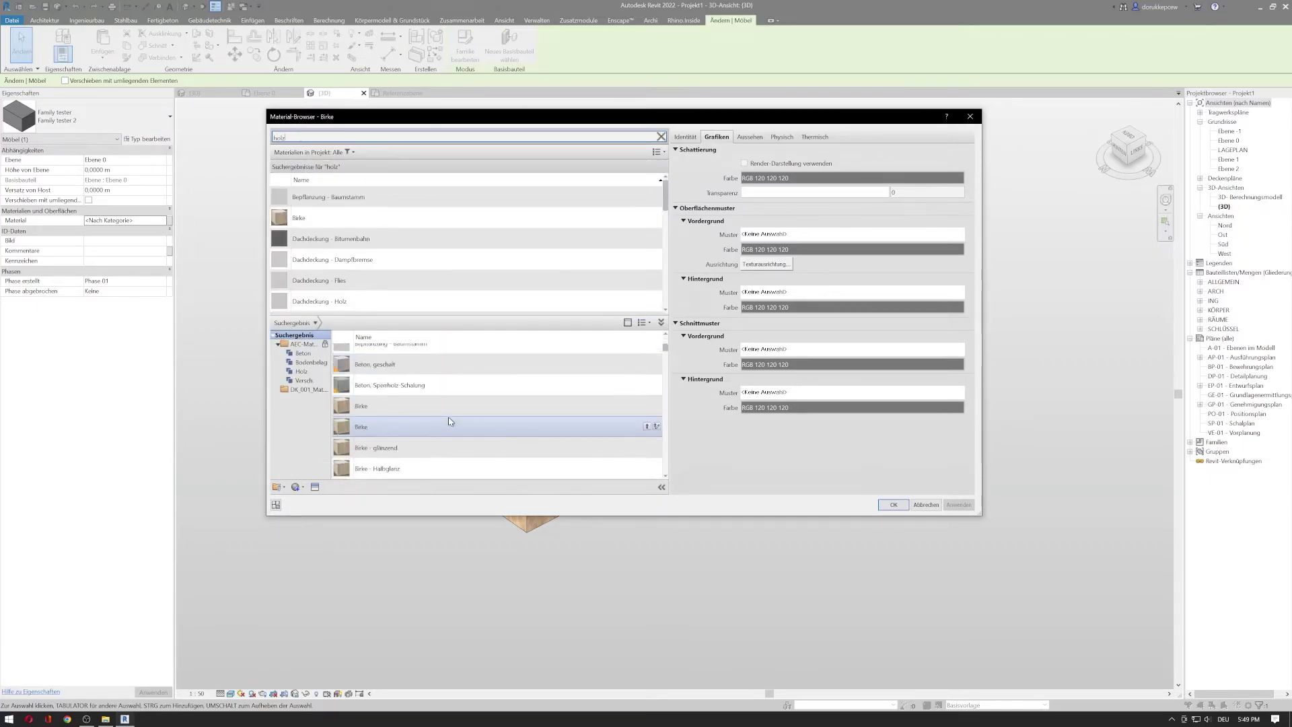
{"action": "scroll", "coordinate": [444, 417], "scroll_direction": "up", "scroll_amount": 3}
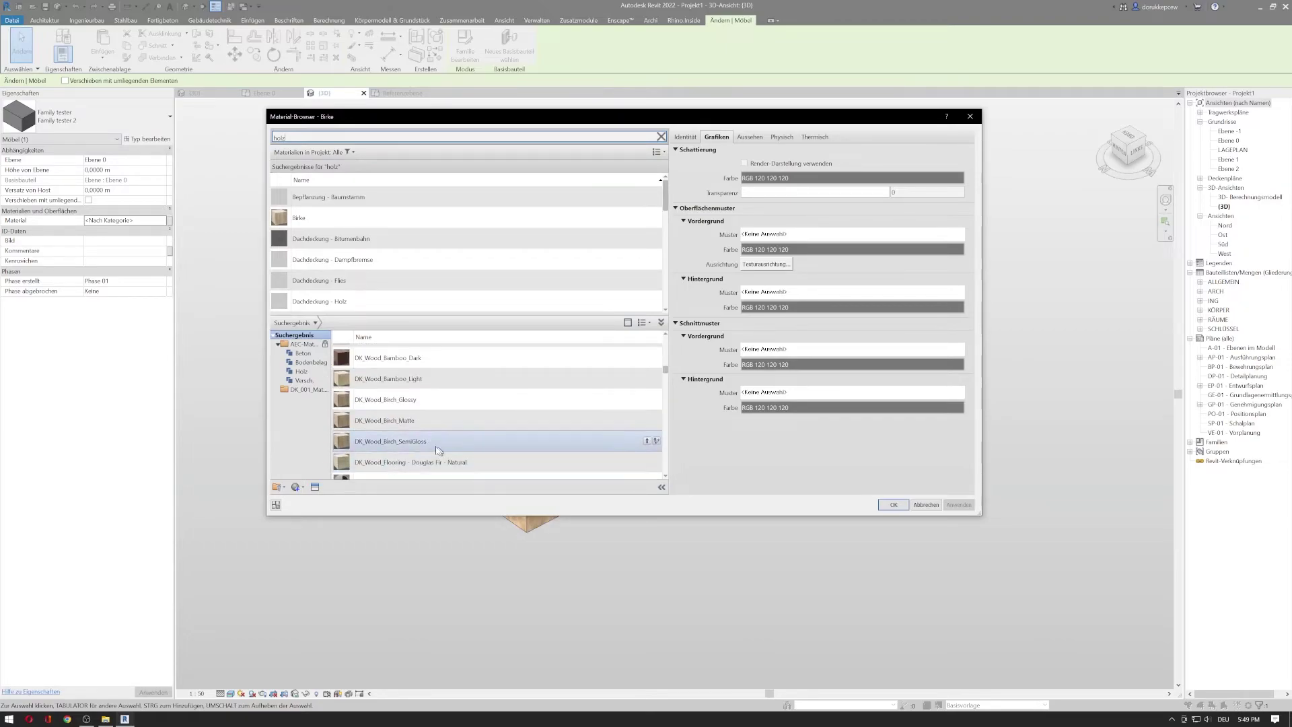
{"action": "scroll", "coordinate": [418, 408], "scroll_direction": "down", "scroll_amount": 5}
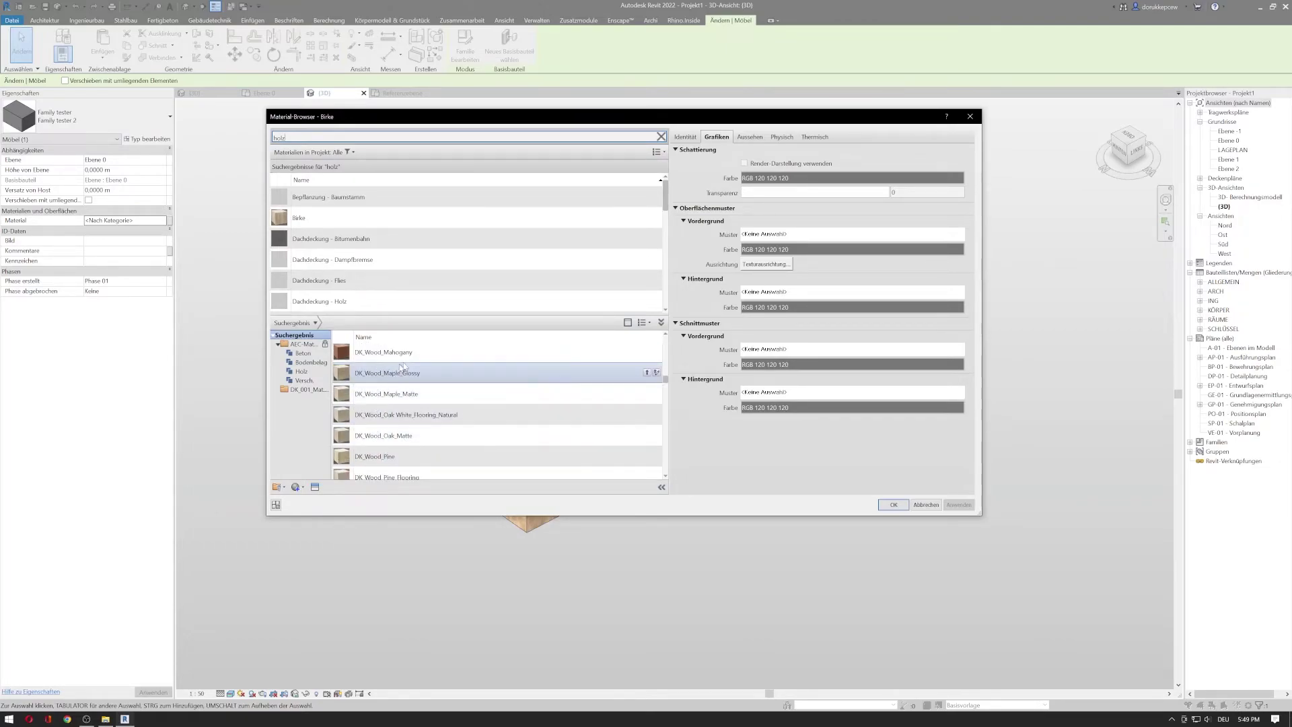
{"action": "scroll", "coordinate": [417, 408], "scroll_direction": "down", "scroll_amount": 5}
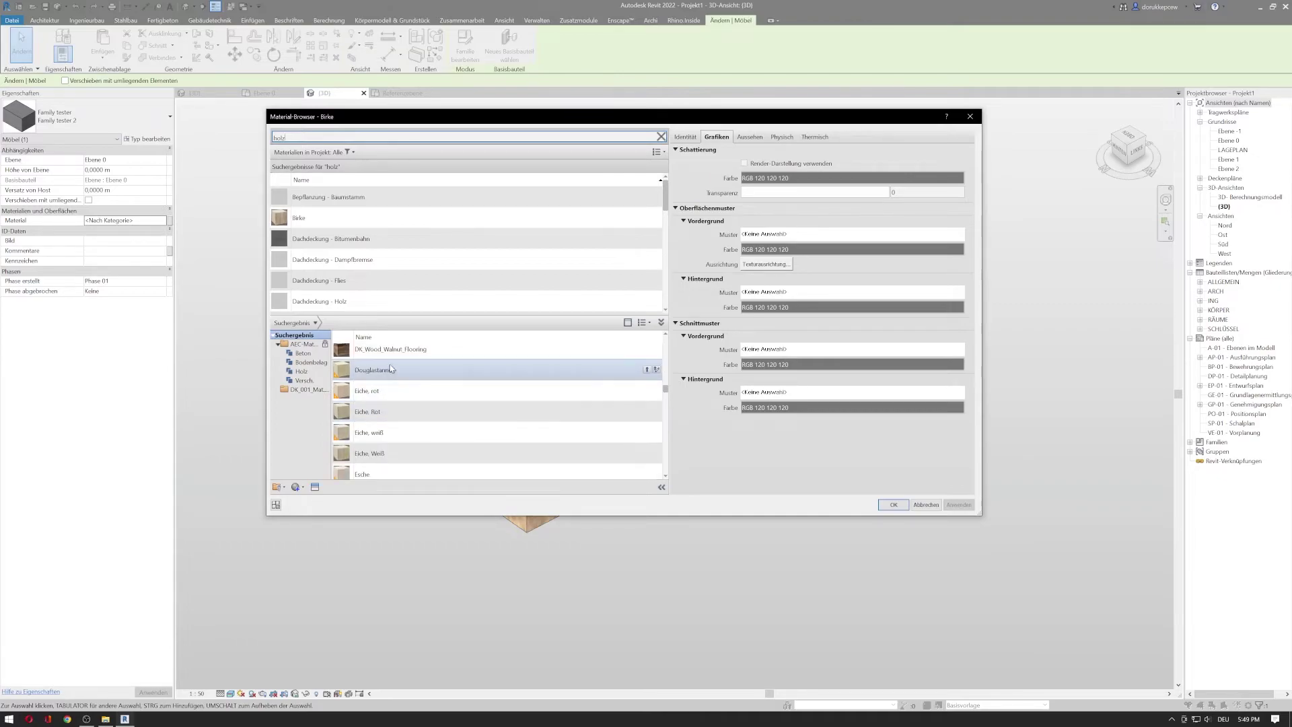
{"action": "scroll", "coordinate": [414, 382], "scroll_direction": "down", "scroll_amount": 5}
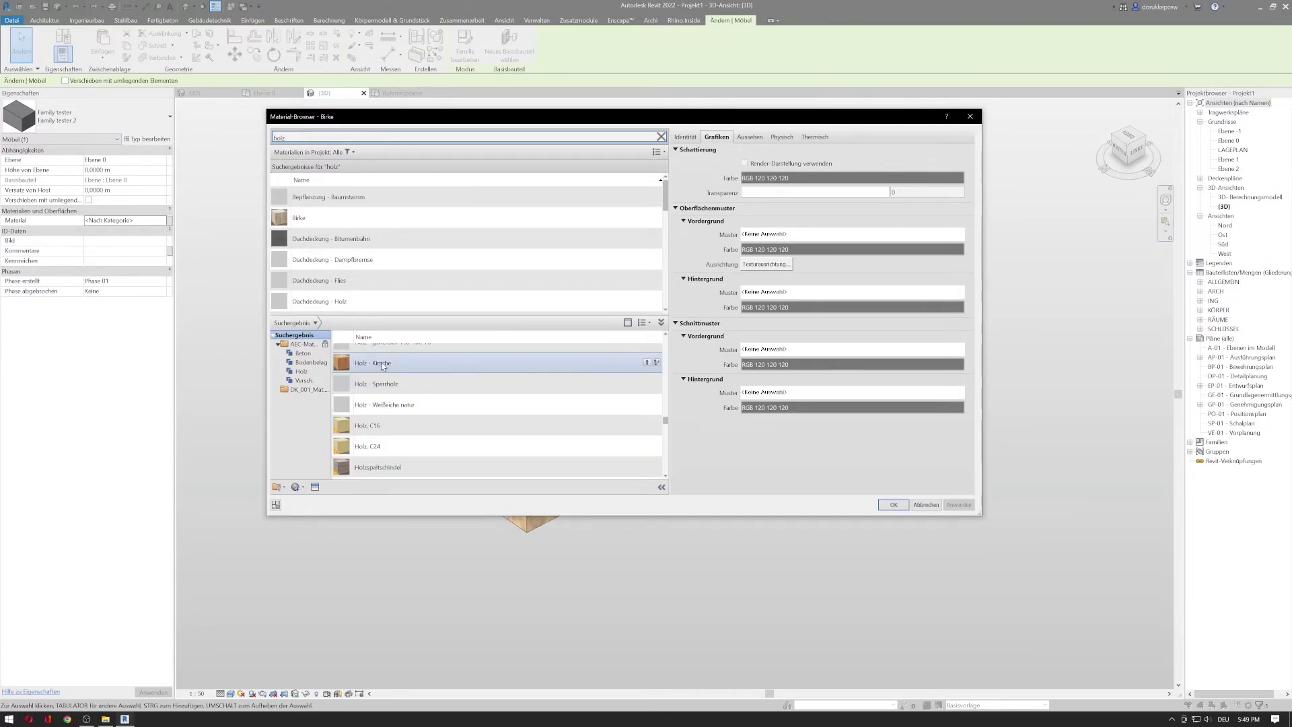
{"action": "left_click", "coordinate": [645, 364]}
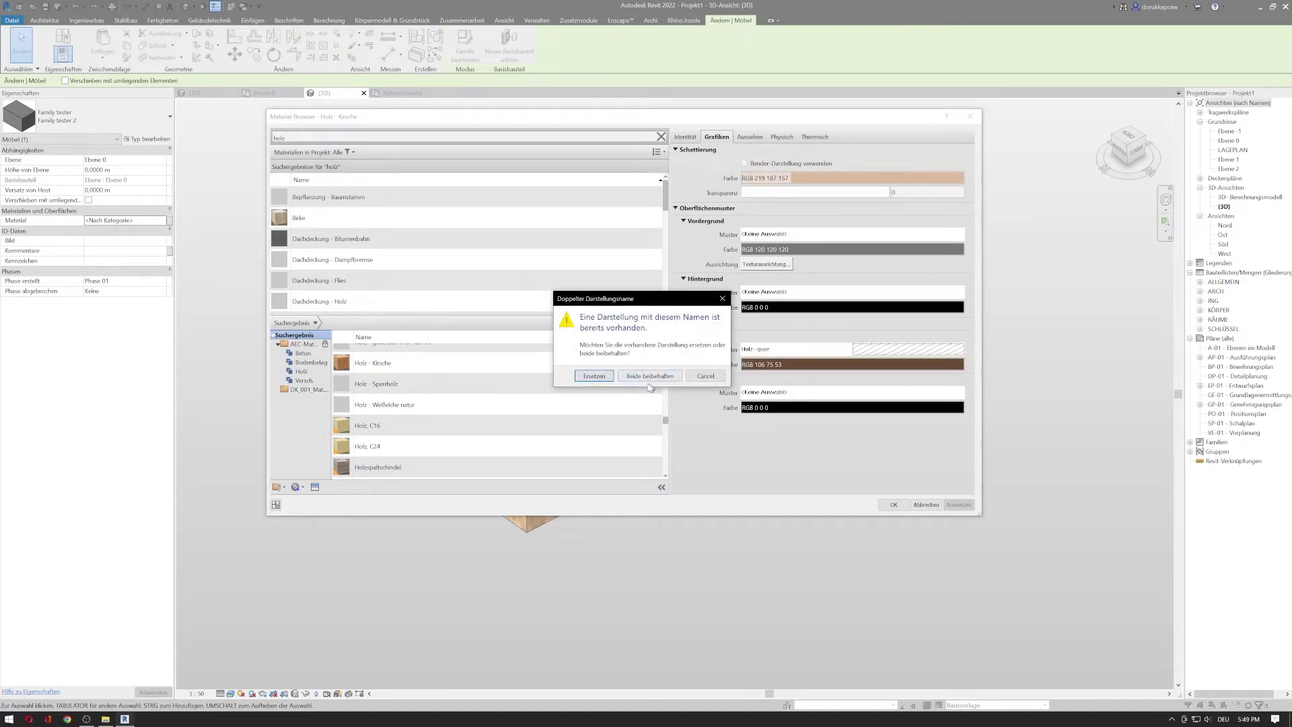
{"action": "left_click", "coordinate": [590, 380]}
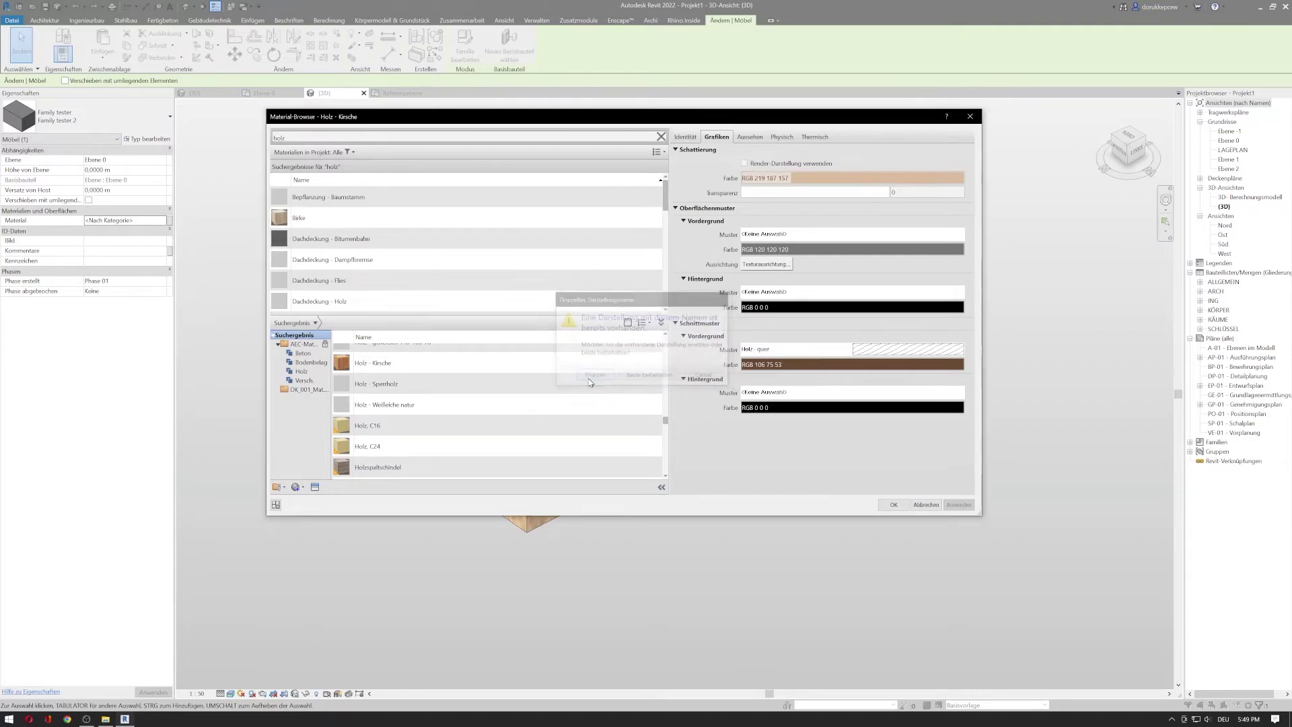
{"action": "left_click", "coordinate": [955, 504]}
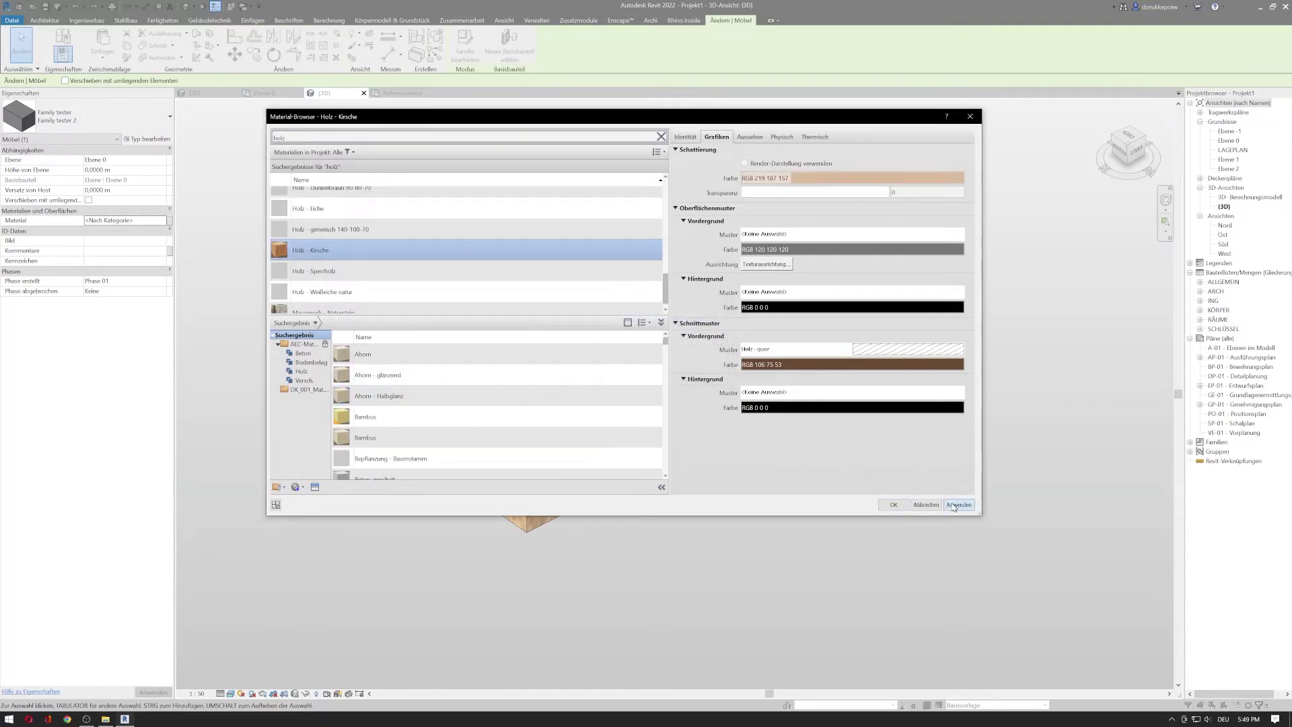
{"action": "left_click", "coordinate": [893, 505]}
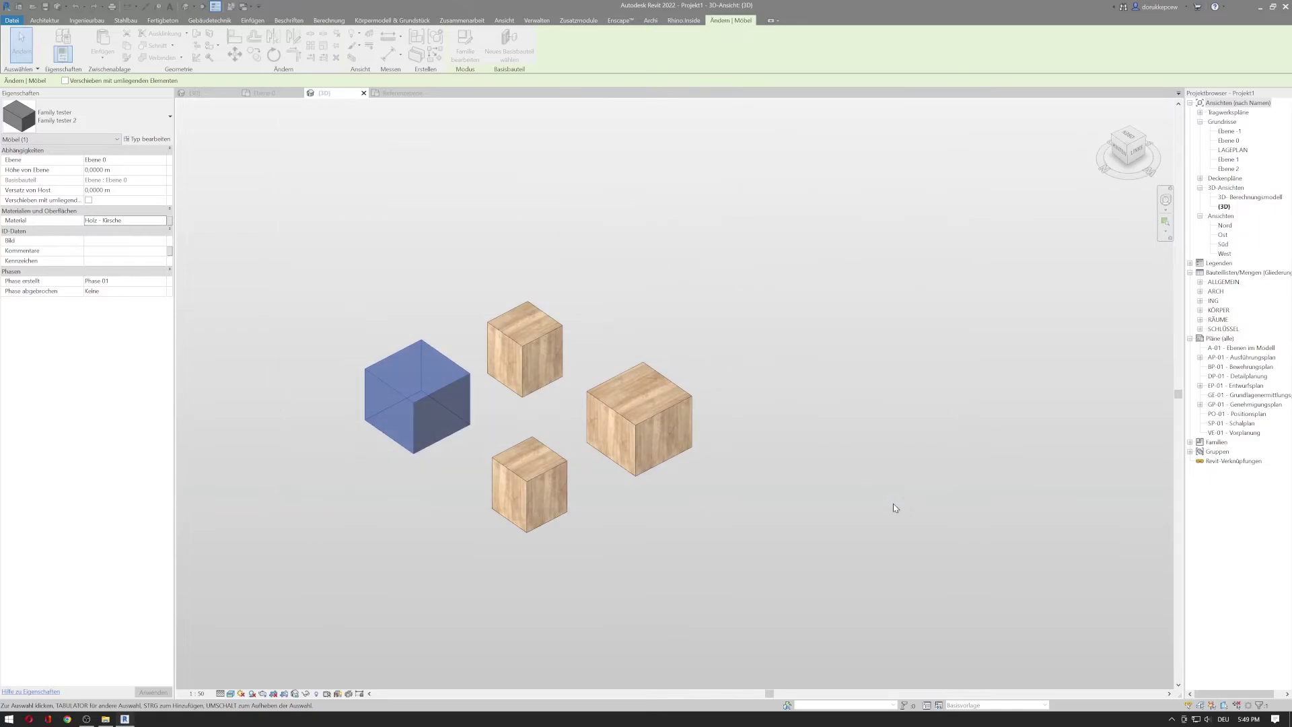
{"action": "left_click", "coordinate": [721, 305]}
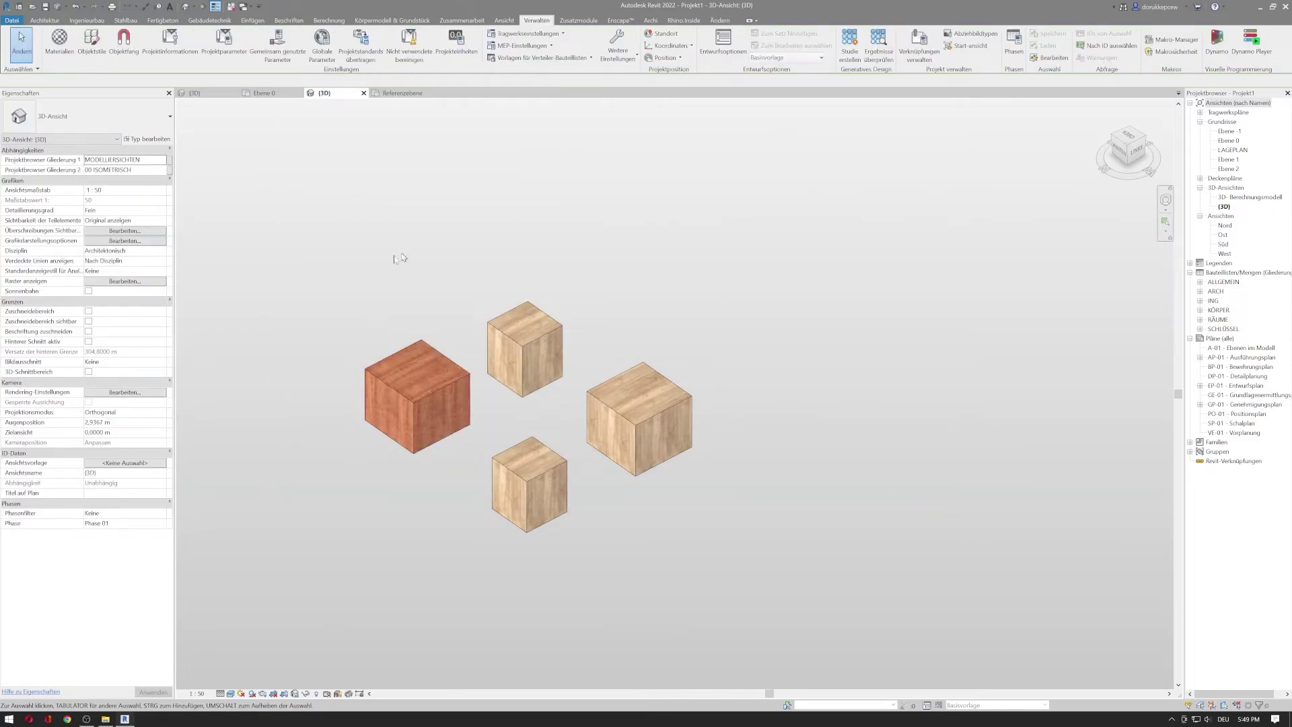
Set the small front box's Material to the white ceramic Keramik - weiß 255_255_255, replacing the category-based material, and clear the selection
{"action": "left_click", "coordinate": [433, 429]}
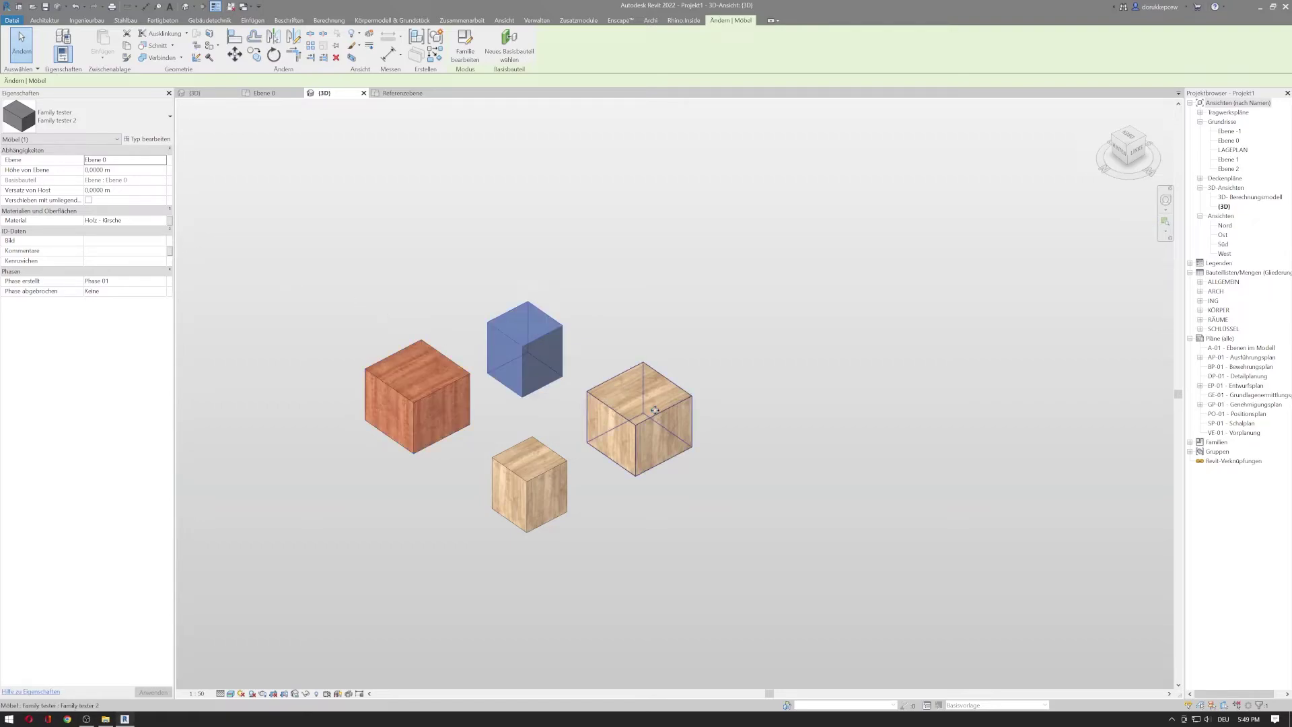
{"action": "left_click", "coordinate": [655, 410]}
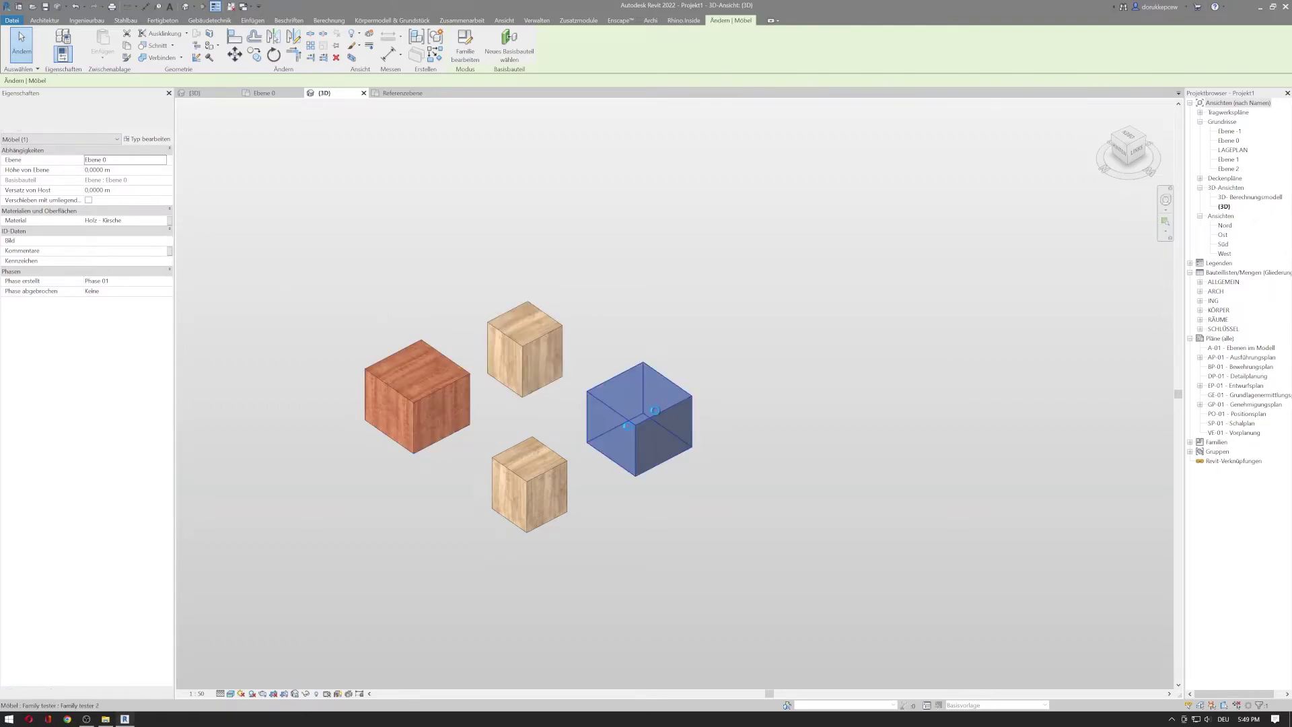
{"action": "left_click", "coordinate": [513, 477]}
{"action": "left_click", "coordinate": [162, 220]}
{"action": "left_click", "coordinate": [169, 220]}
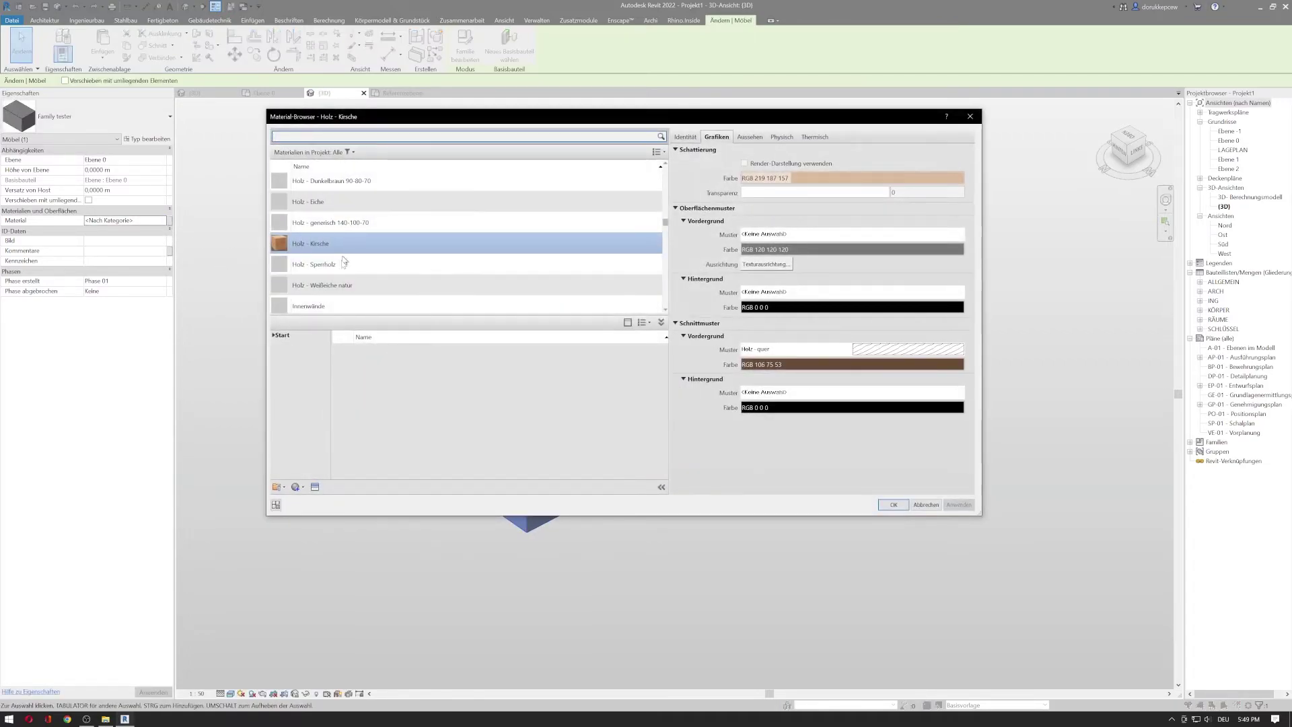
{"action": "scroll", "coordinate": [345, 250], "scroll_direction": "up", "scroll_amount": 2}
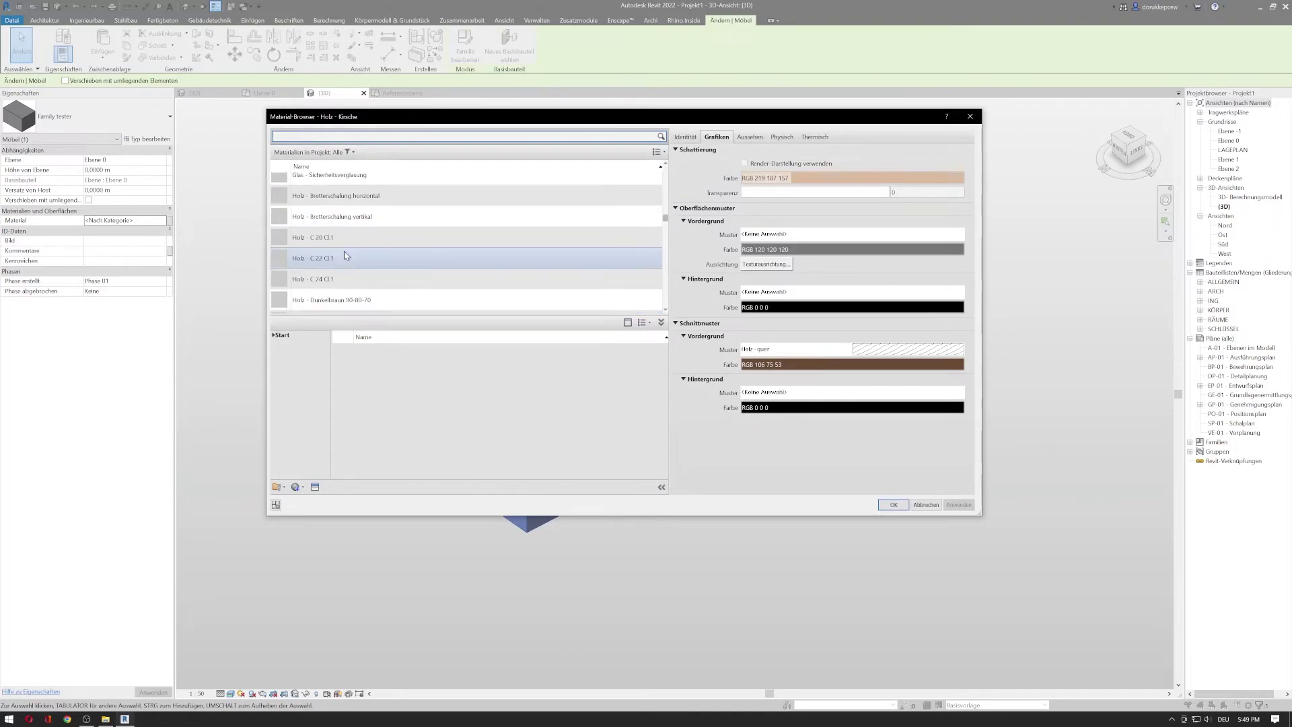
{"action": "scroll", "coordinate": [345, 255], "scroll_direction": "down", "scroll_amount": 5}
{"action": "scroll", "coordinate": [347, 252], "scroll_direction": "up", "scroll_amount": 3}
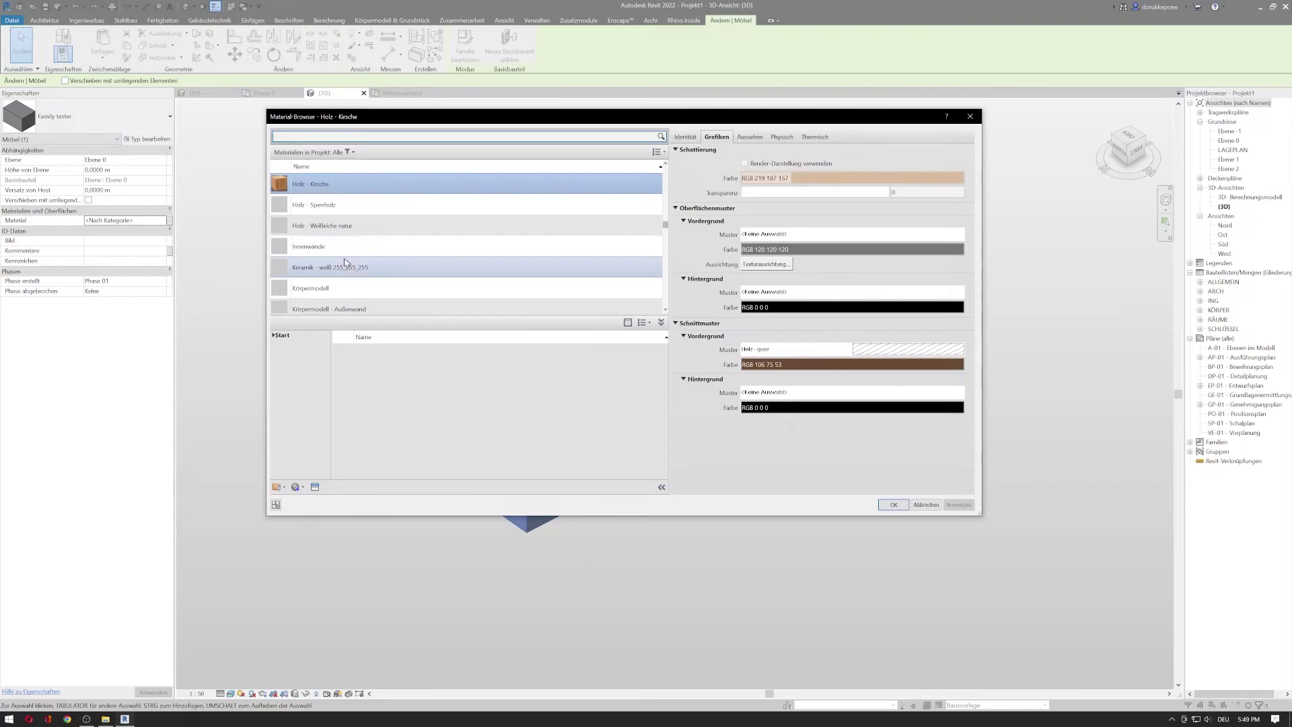
{"action": "left_click", "coordinate": [345, 263]}
{"action": "left_click", "coordinate": [890, 503]}
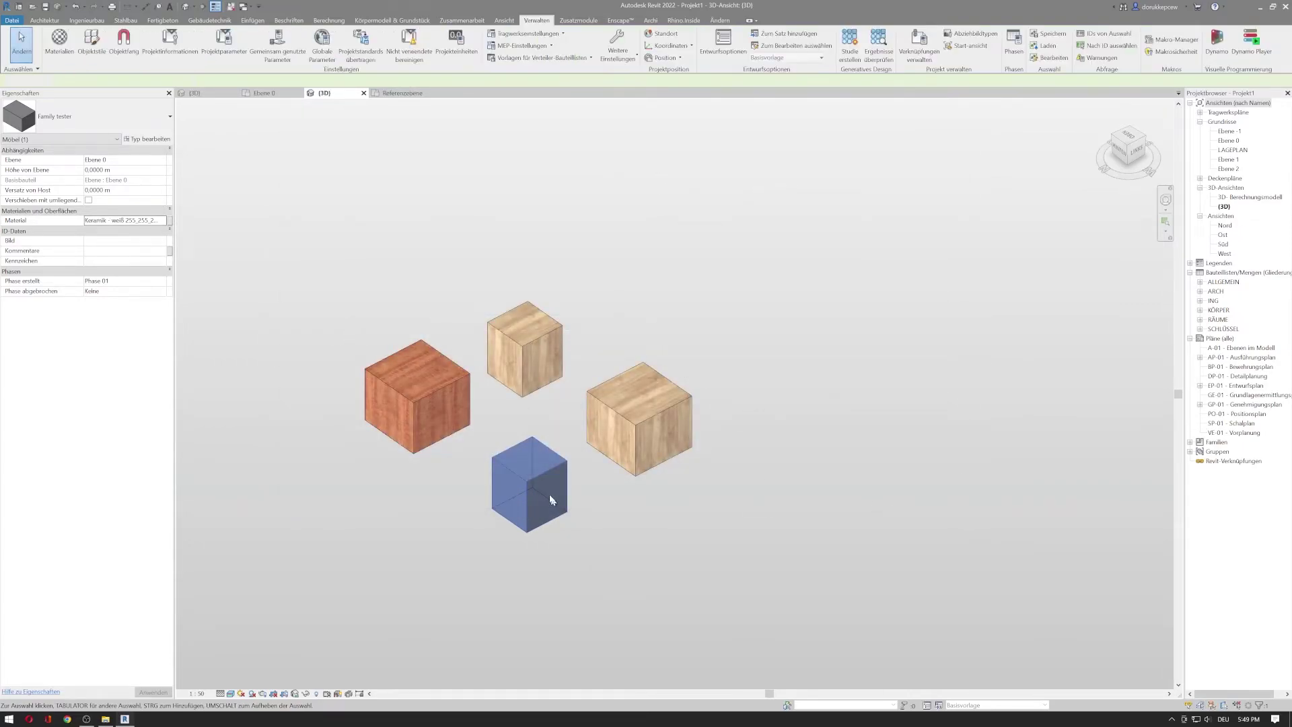
{"action": "key", "text": "Escape"}
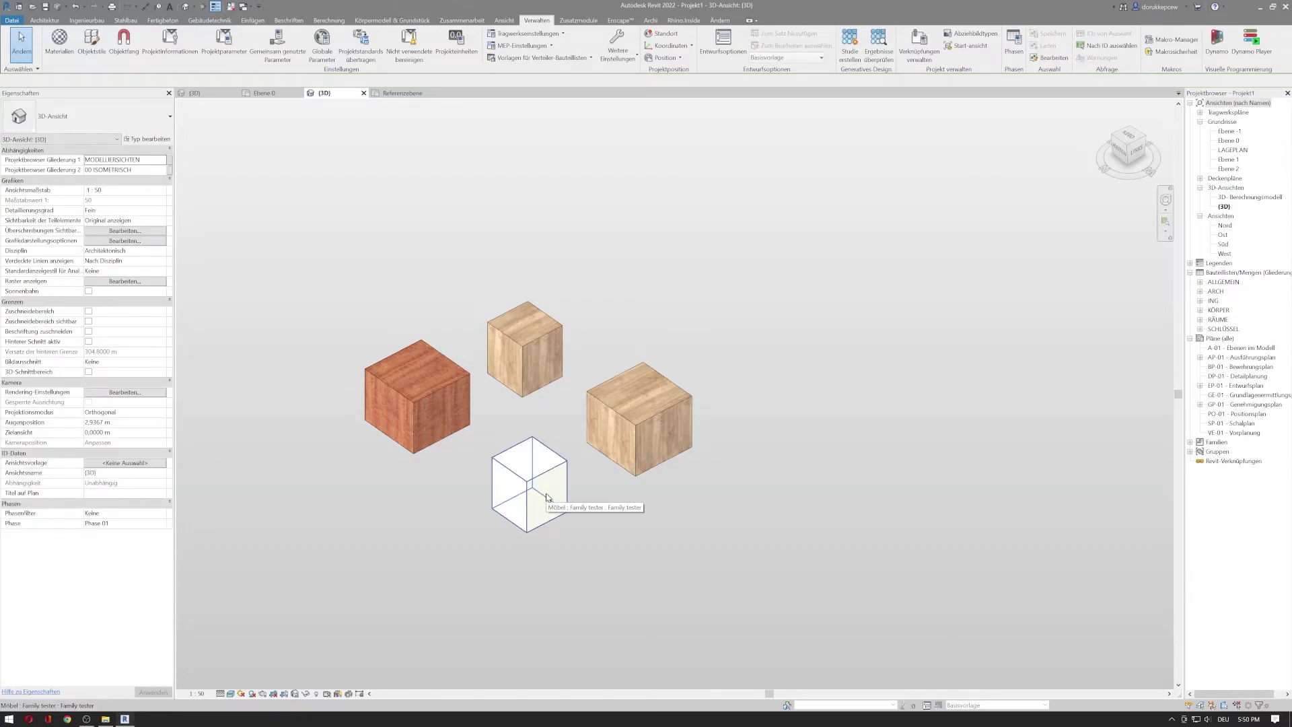
Switch the 3D view from the realistic visual style to Verdeckte Linie and view the boxes up close from above
{"action": "middle_click_drag", "start_coordinate": [582, 375], "coordinate": [500, 321], "text": "shift"}
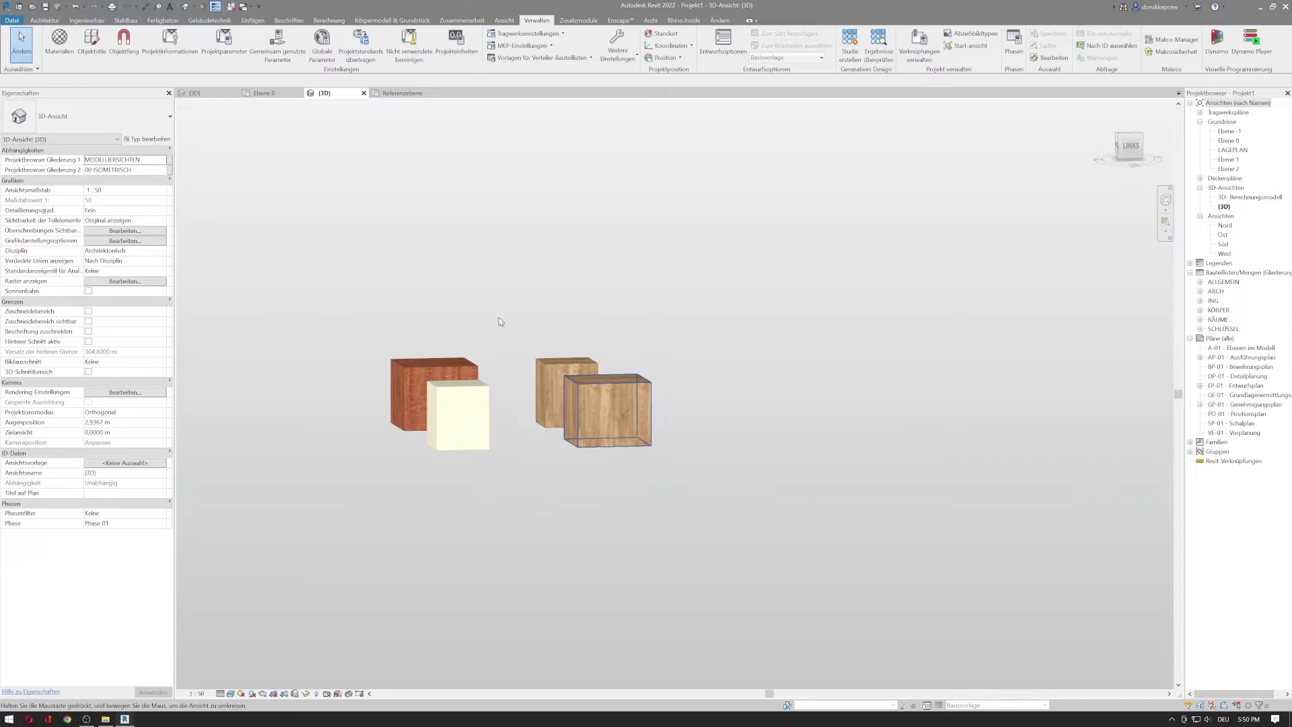
{"action": "left_click", "coordinate": [230, 693]}
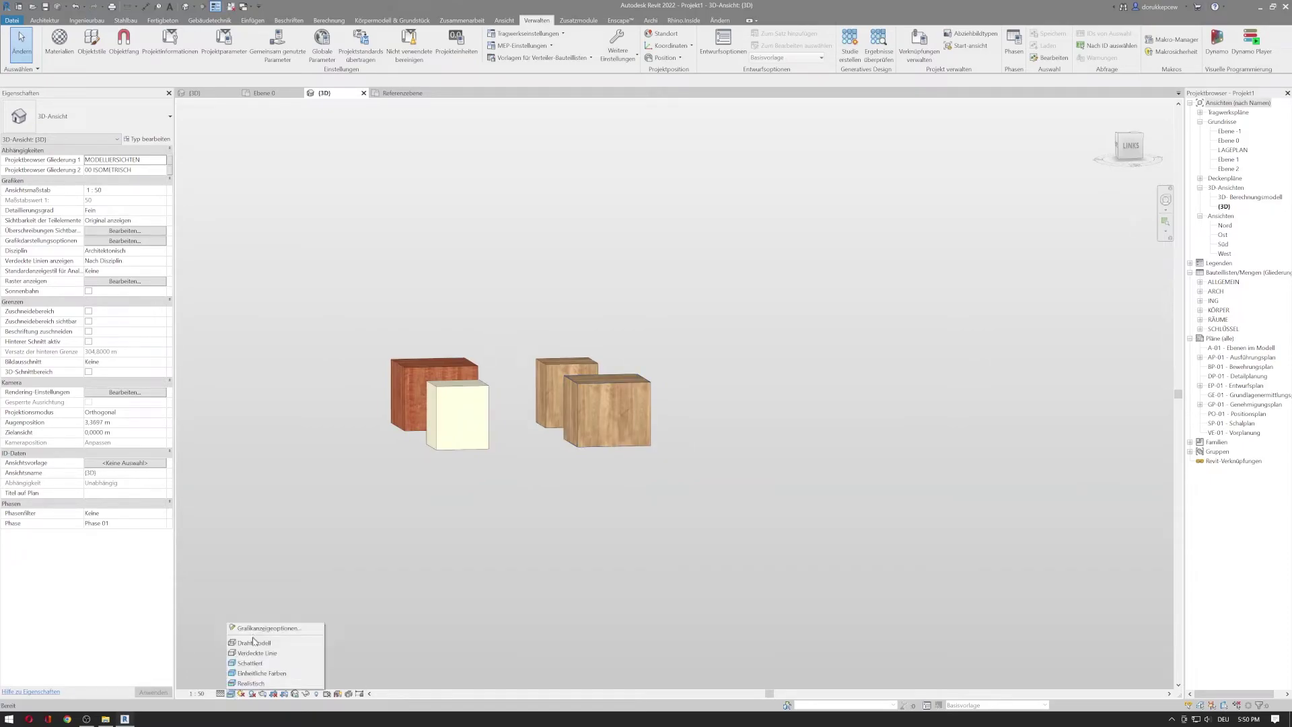
{"action": "left_click", "coordinate": [249, 653]}
{"action": "middle_click_drag", "start_coordinate": [523, 469], "coordinate": [571, 585], "text": "shift"}
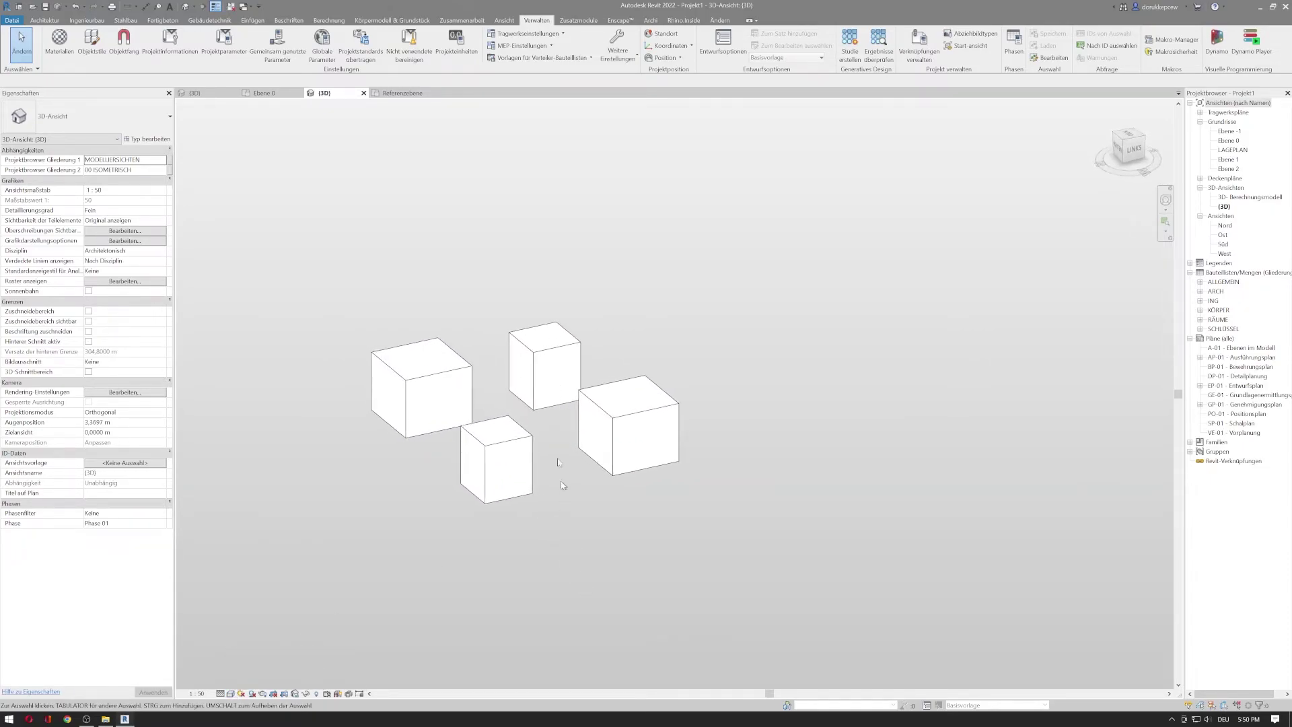
{"action": "scroll", "coordinate": [547, 428], "scroll_direction": "up", "scroll_amount": 5}
{"action": "middle_click_drag", "start_coordinate": [549, 430], "coordinate": [603, 493], "text": "shift"}
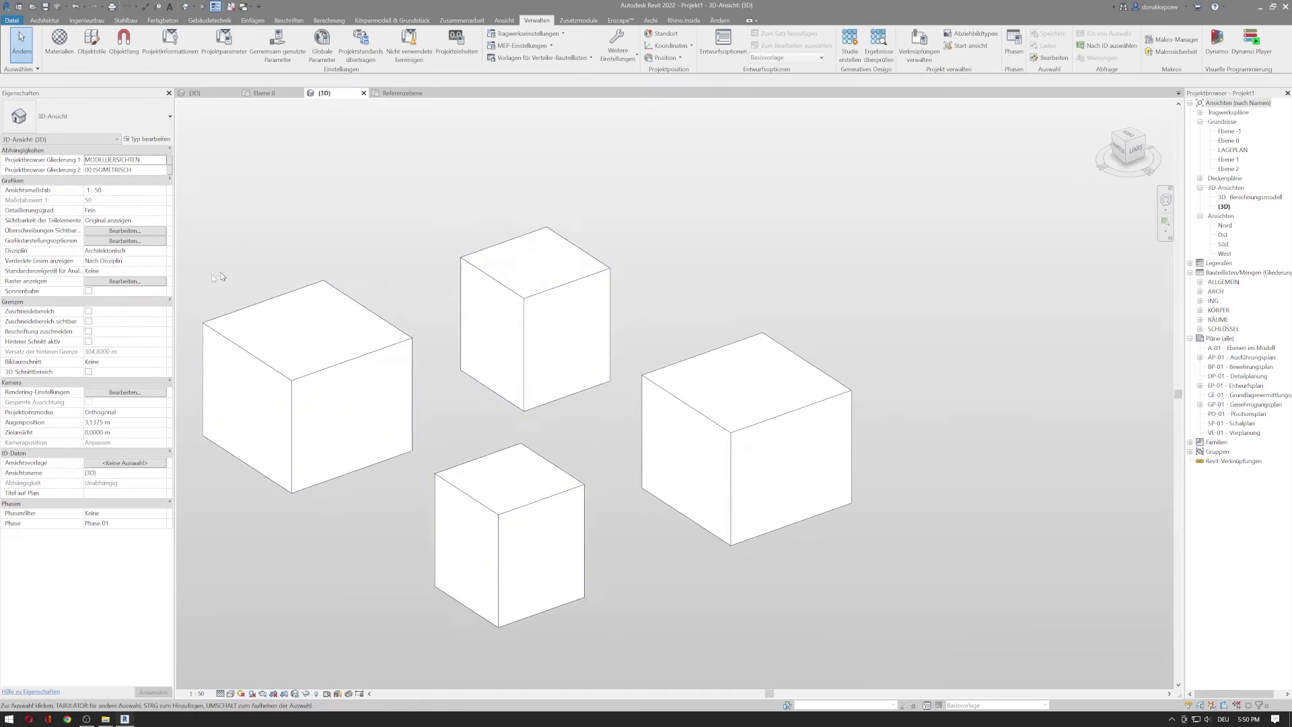
Check the Material parameter of the small front box and of the other three boxes selected together, and clear the selection
{"action": "left_click", "coordinate": [528, 463]}
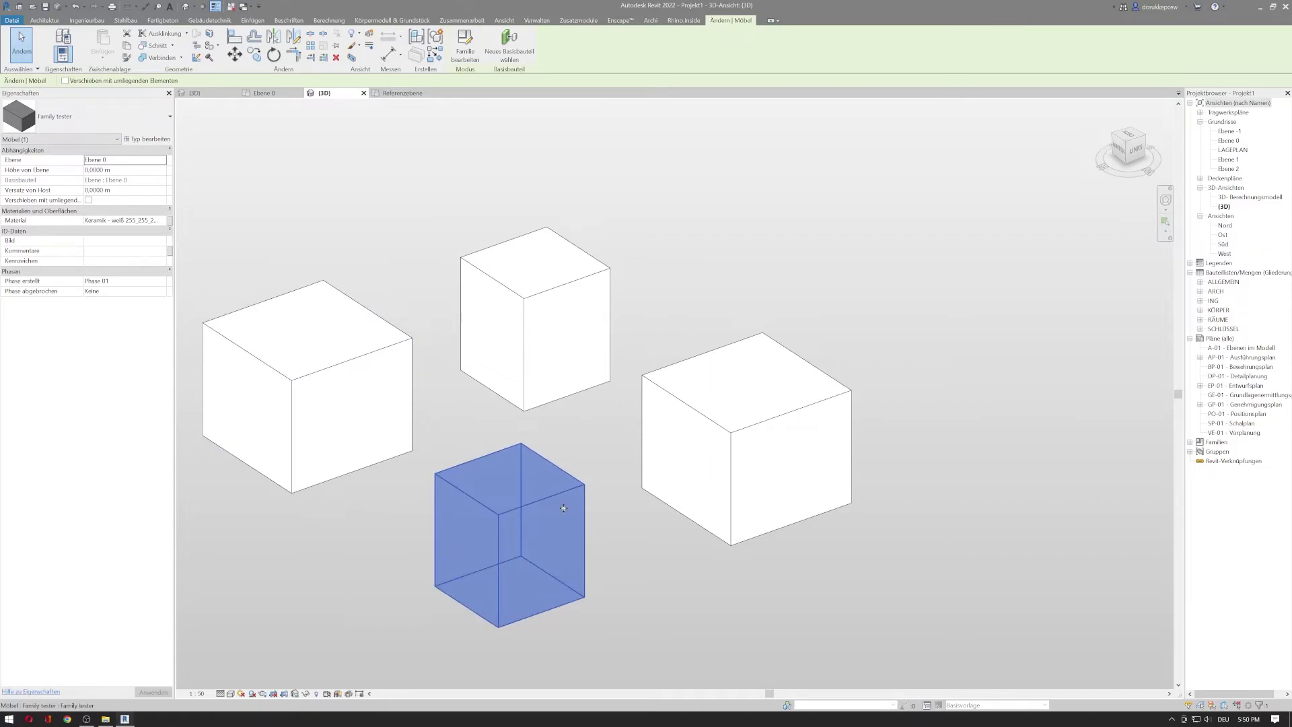
{"action": "left_click", "coordinate": [840, 578]}
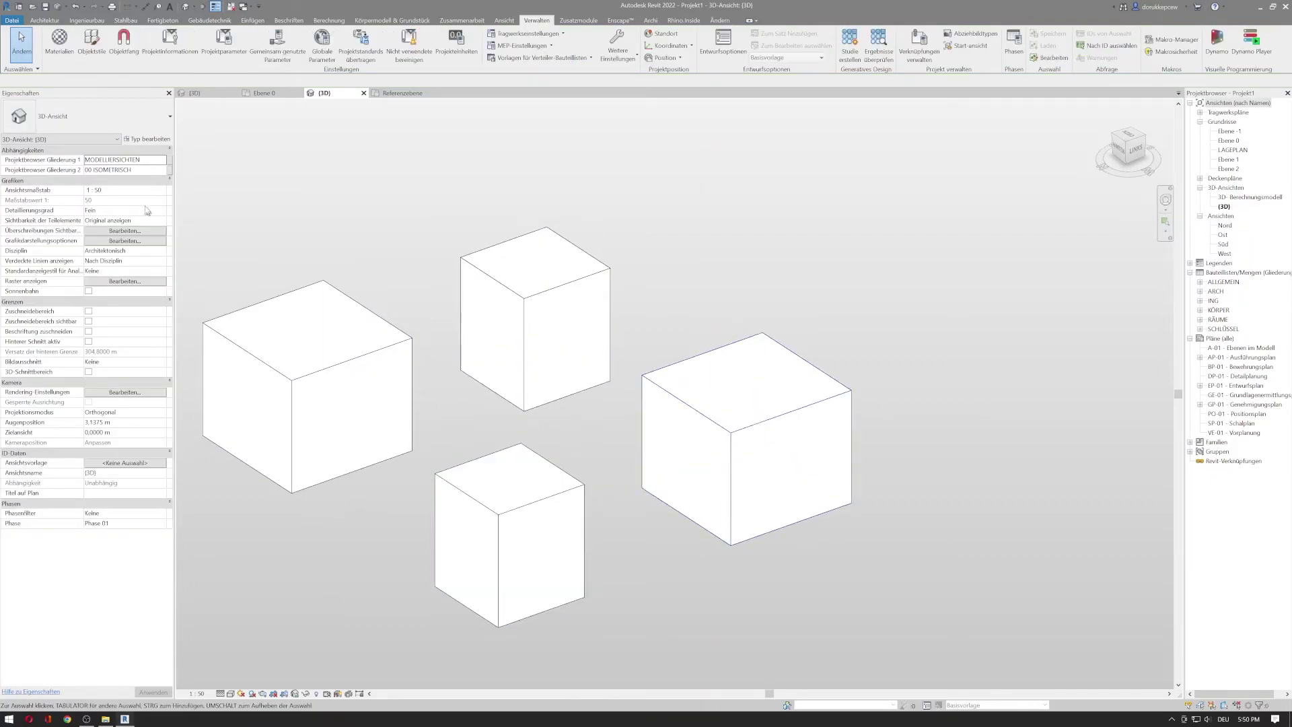
{"action": "left_click", "coordinate": [400, 329]}
{"action": "left_click", "coordinate": [512, 294], "text": "ctrl"}
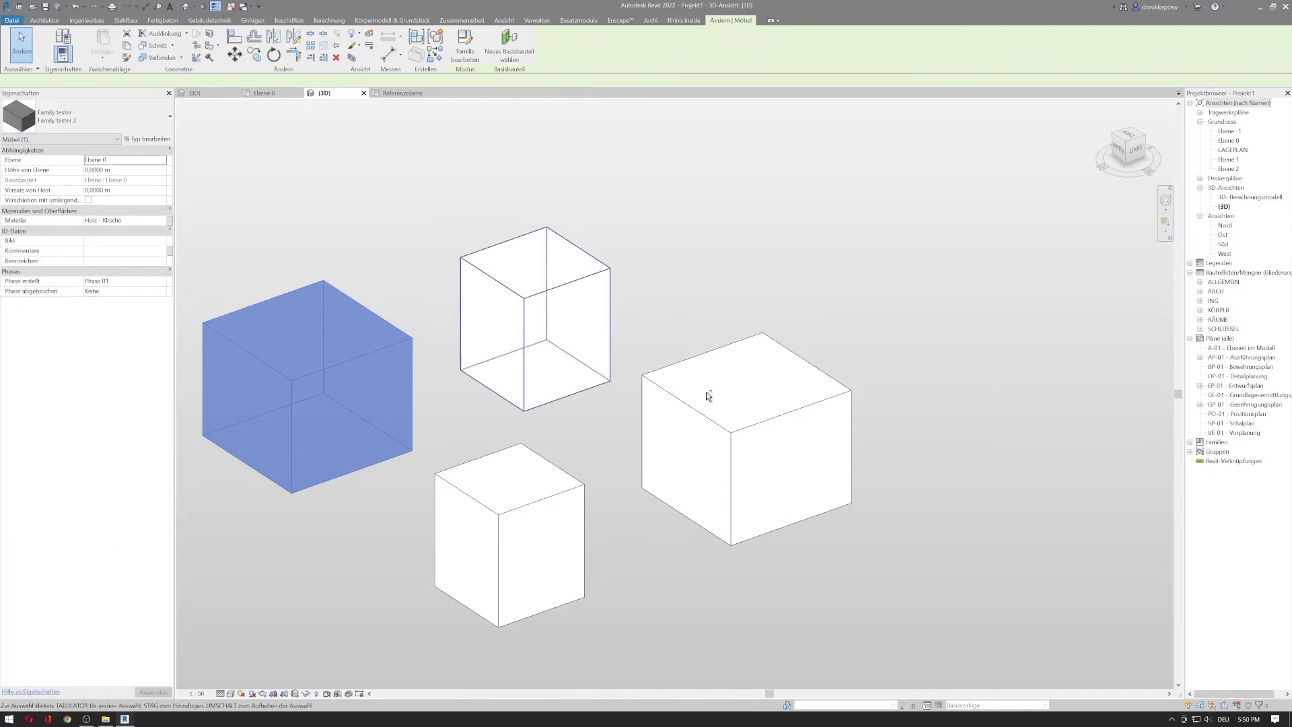
{"action": "left_click", "coordinate": [693, 408], "text": "ctrl"}
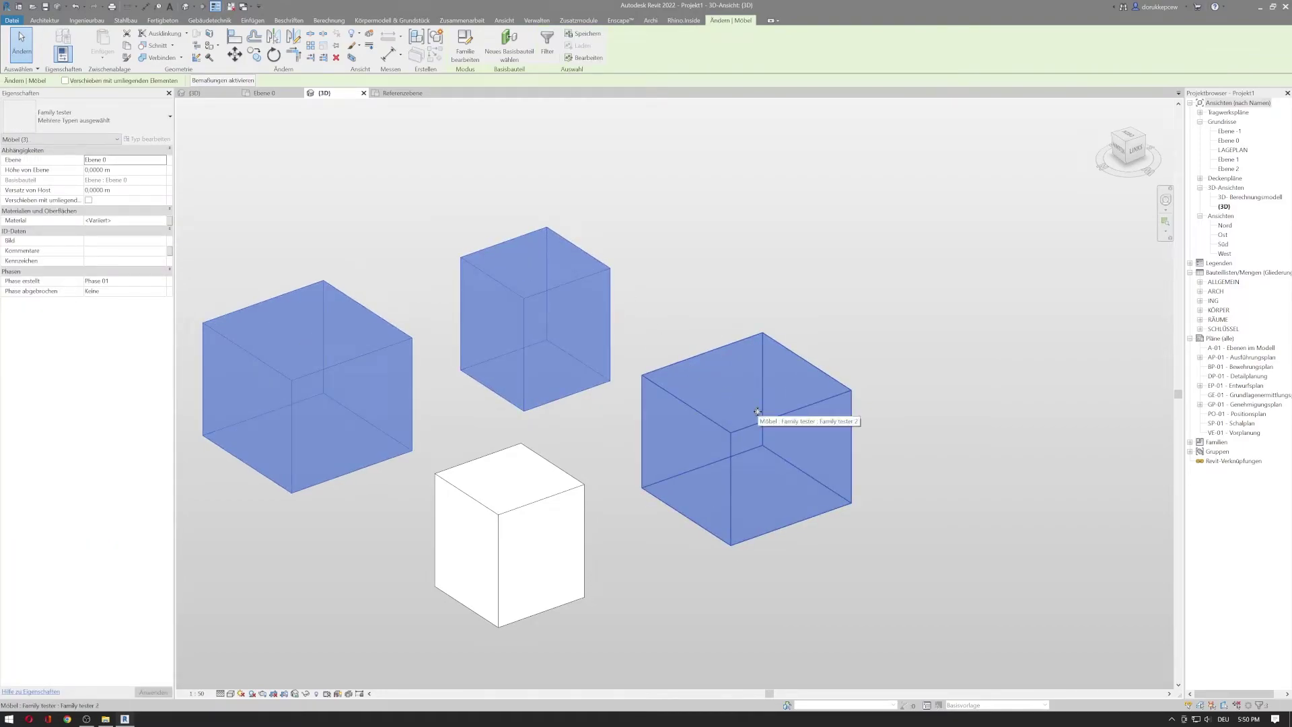
{"action": "left_click", "coordinate": [758, 309]}
{"action": "scroll", "coordinate": [758, 309], "scroll_direction": "down", "scroll_amount": 3}
{"action": "middle_click_drag", "start_coordinate": [759, 309], "coordinate": [620, 481], "text": "shift"}
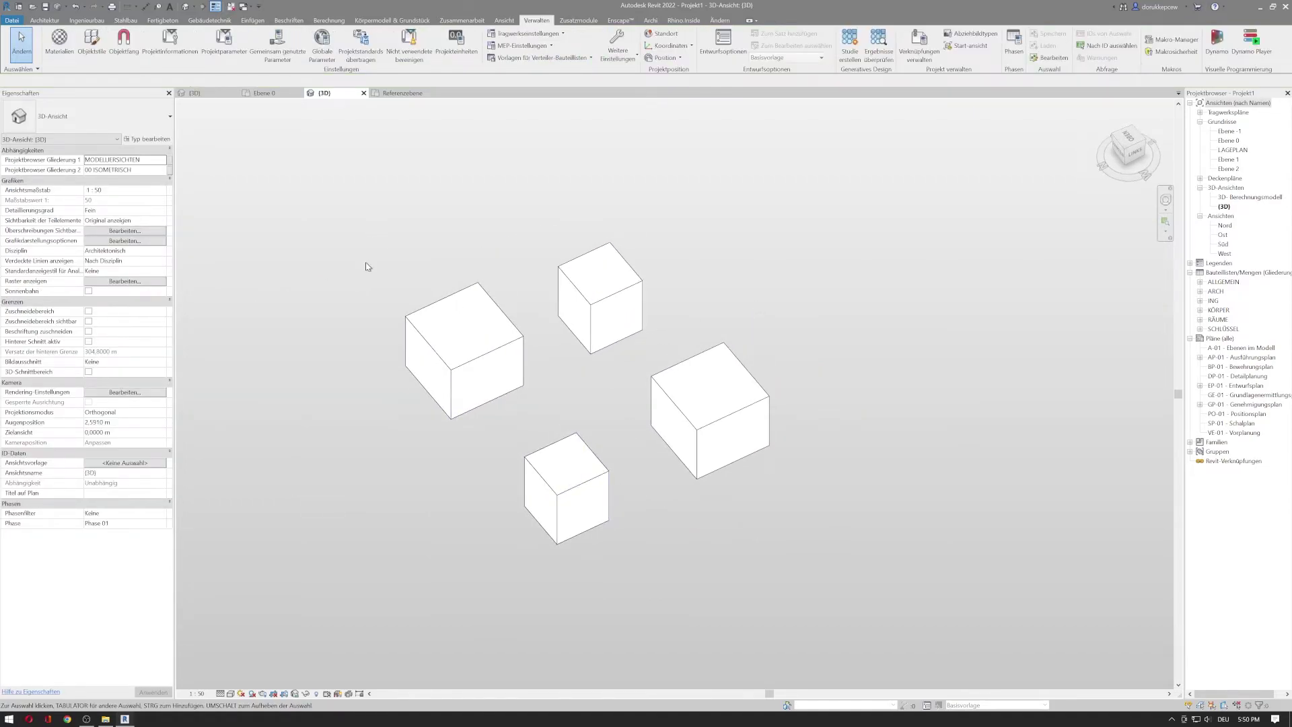
Draw two connected walls forming an L behind the boxes, from Ebene 0 up to Ebene 1
{"action": "left_click", "coordinate": [44, 20]}
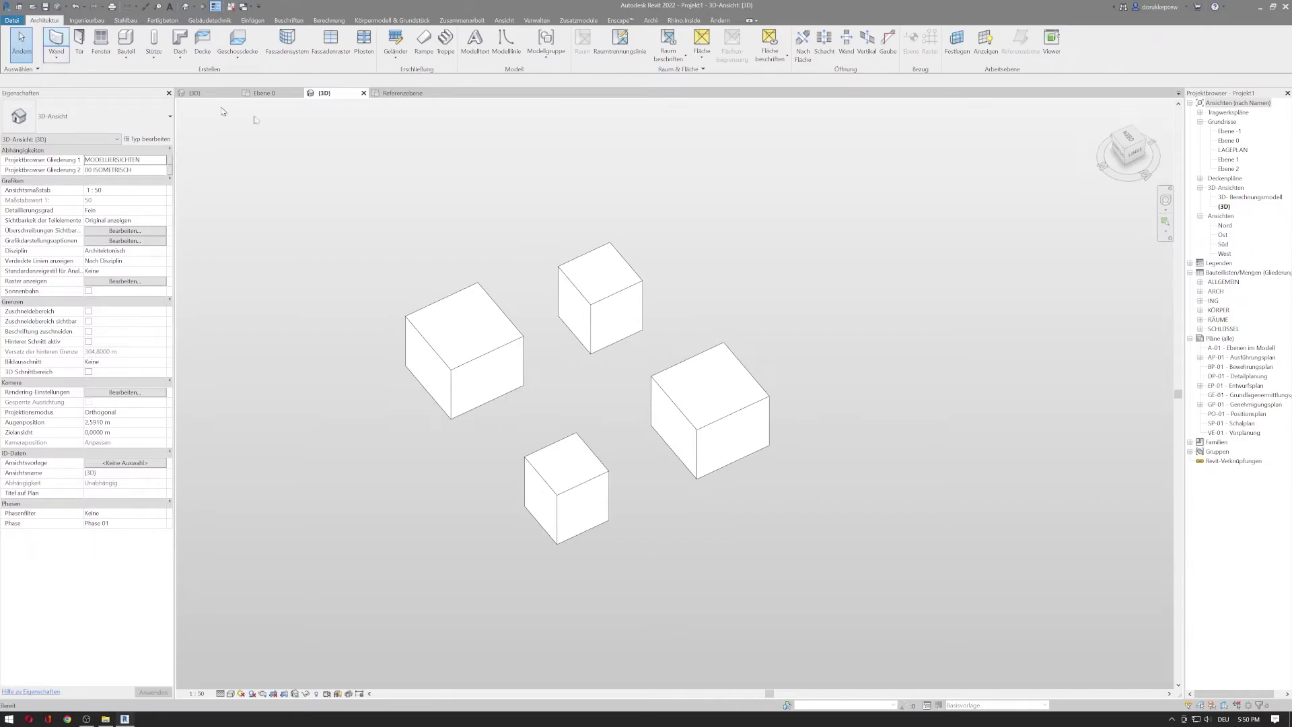
{"action": "key", "text": "w"}
{"action": "key", "text": "a"}
{"action": "scroll", "coordinate": [588, 190], "scroll_direction": "down", "scroll_amount": 5}
{"action": "left_click", "coordinate": [513, 315]}
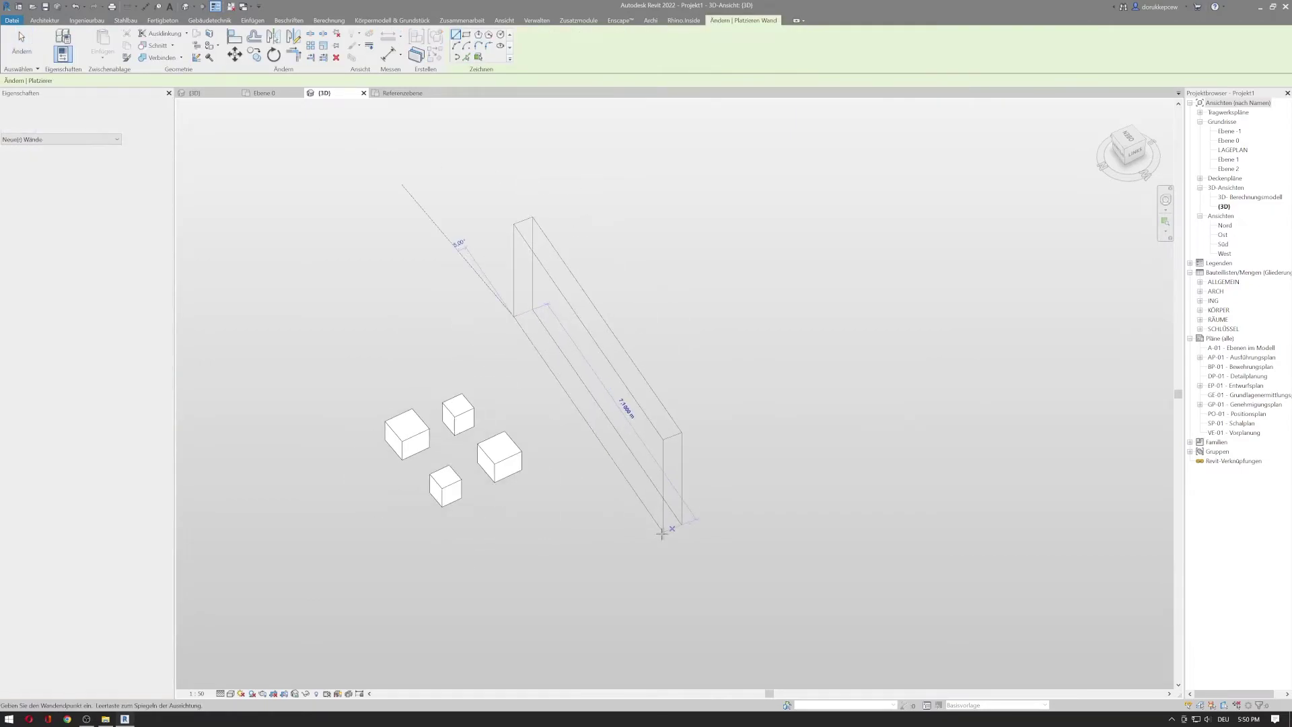
{"action": "left_click", "coordinate": [727, 524]}
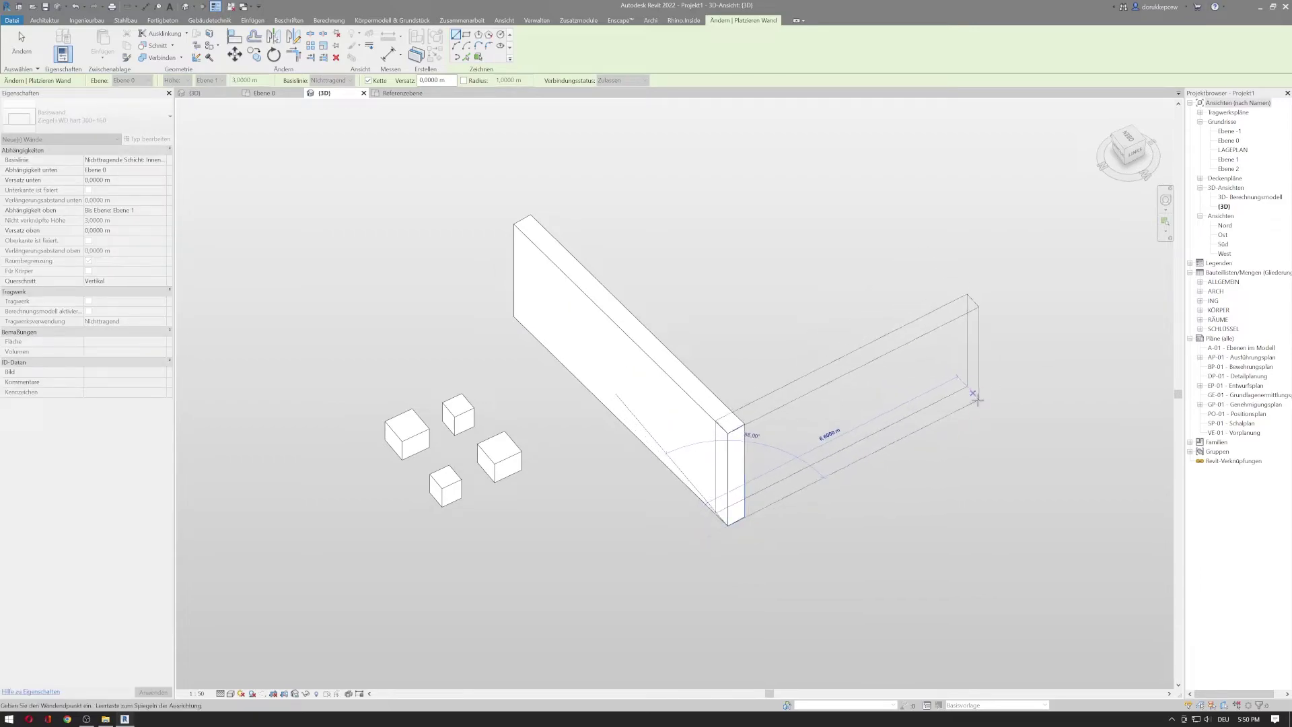
{"action": "left_click", "coordinate": [977, 401]}
{"action": "key", "text": "Escape"}
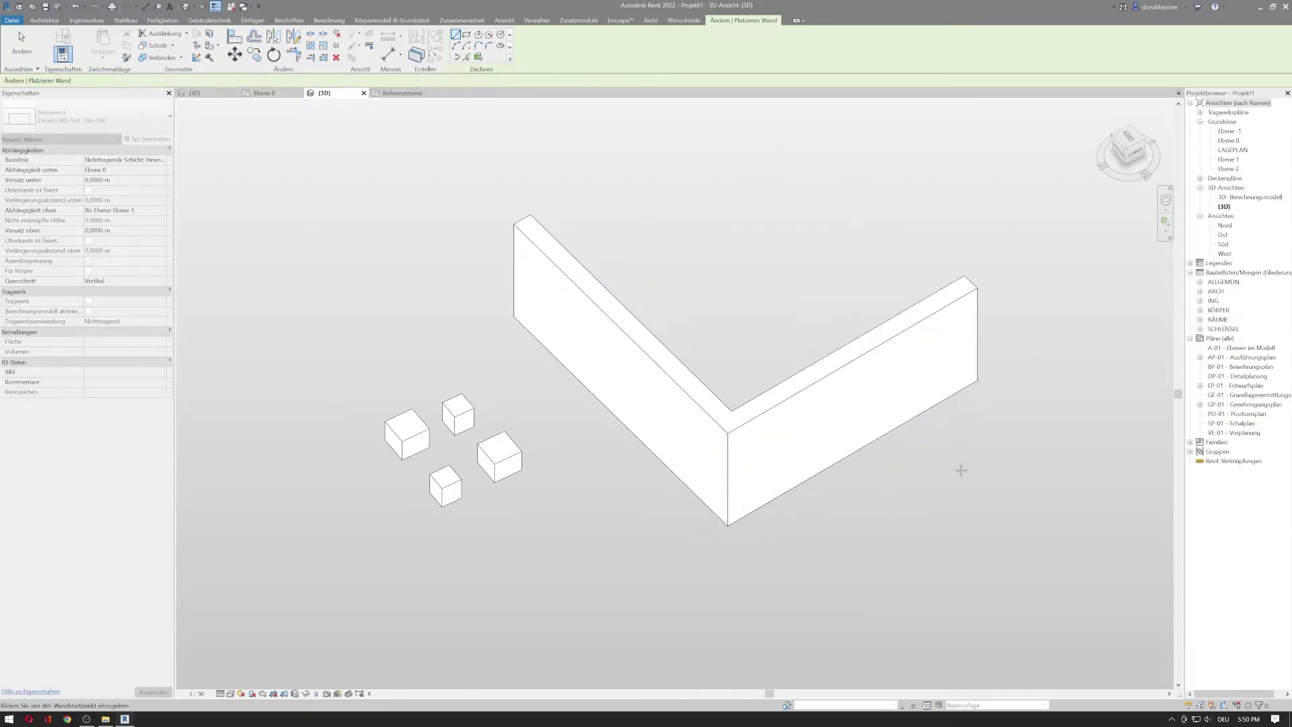
Place a Rahmenstock flächenbündig door, type ML - 885 x 2135, near the corner in the wall facing the boxes
{"action": "middle_click_drag", "start_coordinate": [962, 470], "coordinate": [717, 413]}
{"action": "key", "text": "d"}
{"action": "key", "text": "r"}
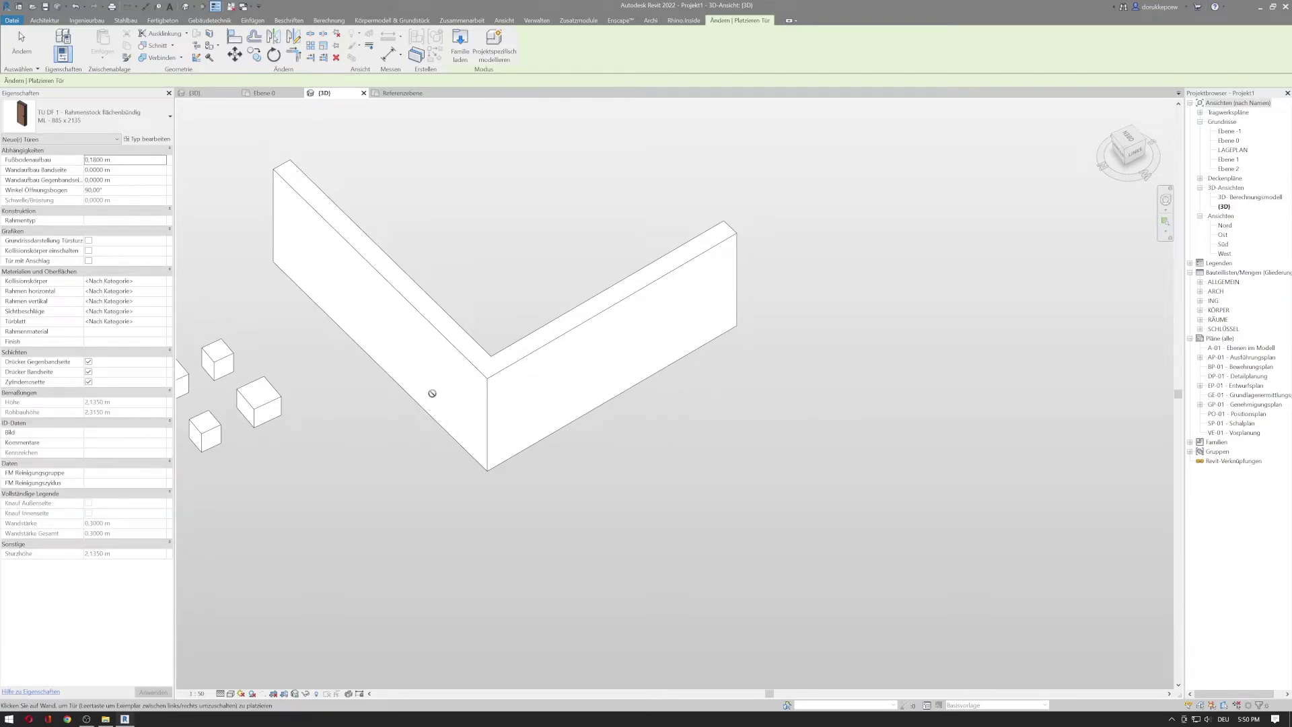
{"action": "left_click", "coordinate": [441, 394]}
{"action": "key", "text": "Escape"}
{"action": "key", "text": "Escape"}
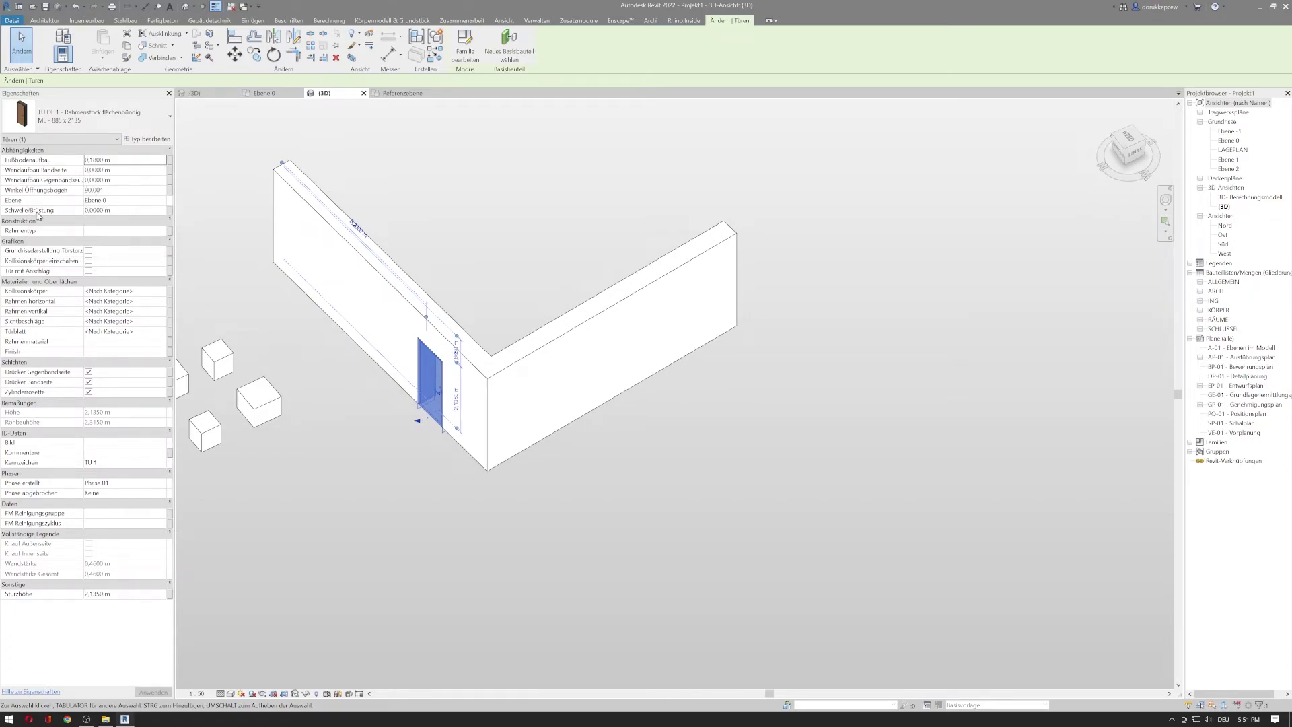
Set the placed door's Schwelle/Brüstung to 0.5 m and view its opening up close from the outer side
{"action": "left_click", "coordinate": [133, 210]}
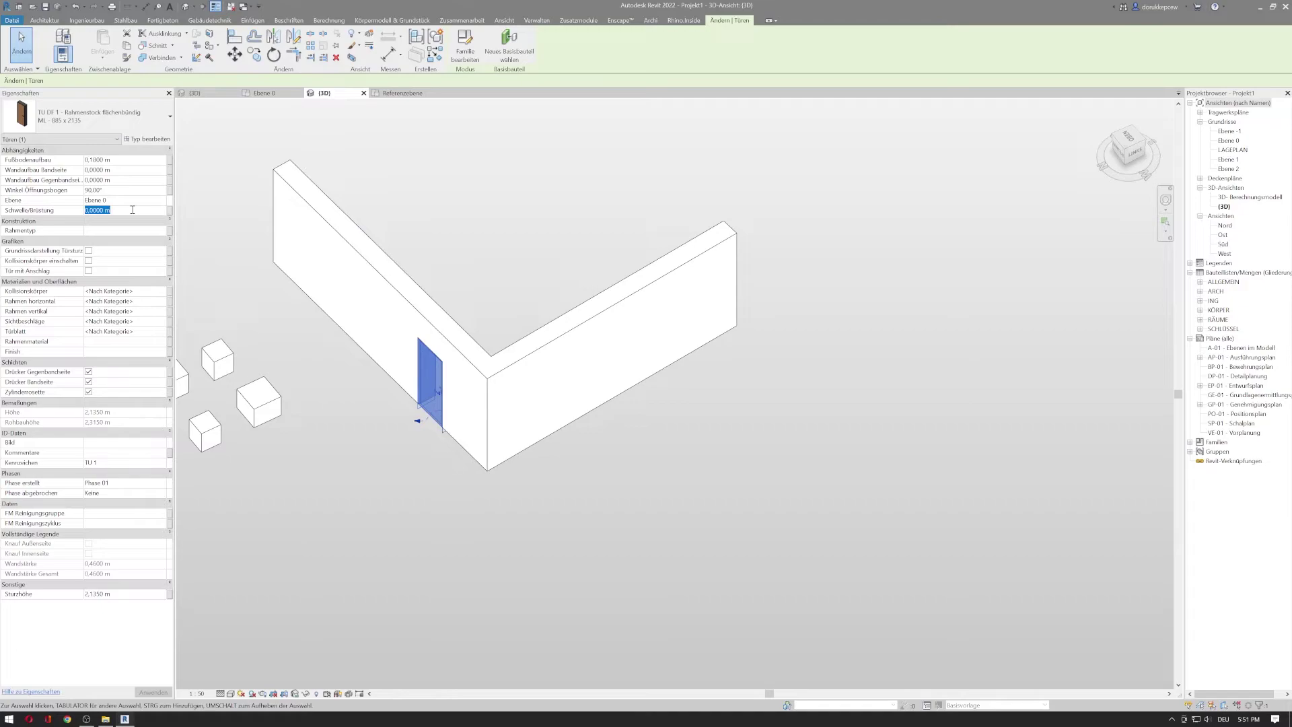
{"action": "type", "text": "0.5"}
{"action": "scroll", "coordinate": [464, 481], "scroll_direction": "up", "scroll_amount": 5}
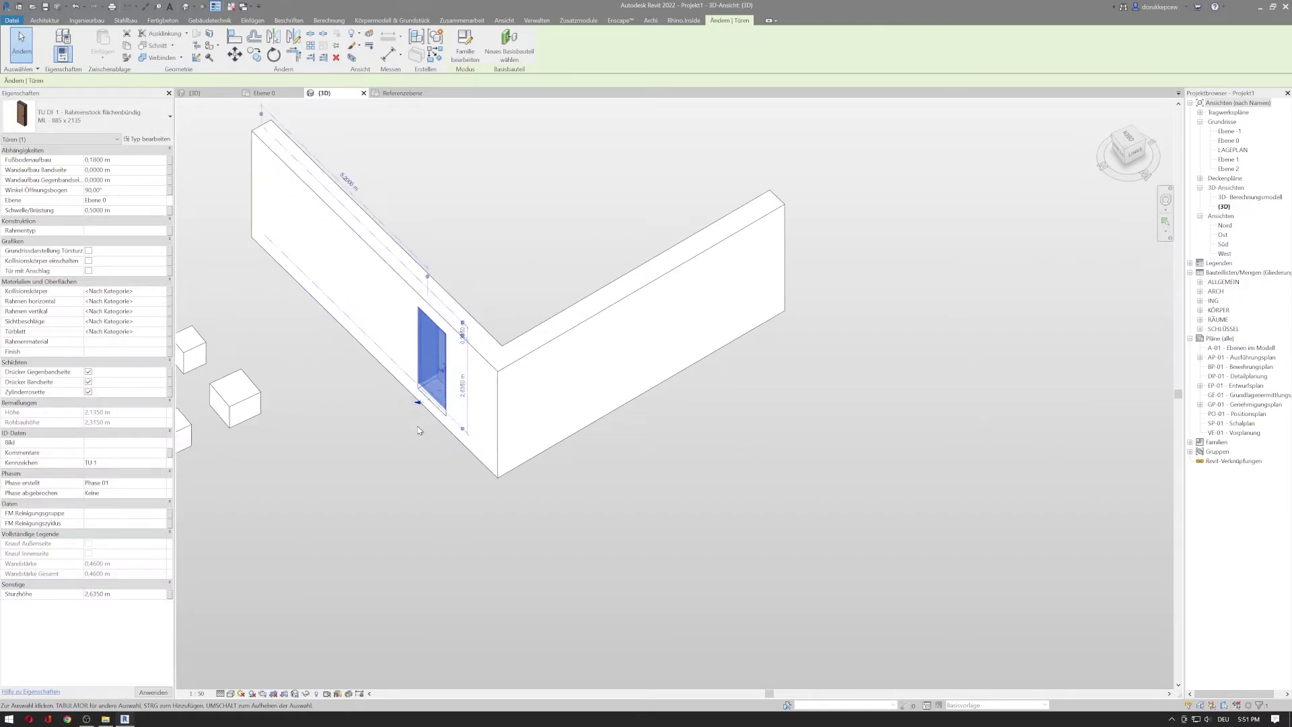
{"action": "middle_click_drag", "start_coordinate": [465, 481], "coordinate": [835, 440], "text": "shift"}
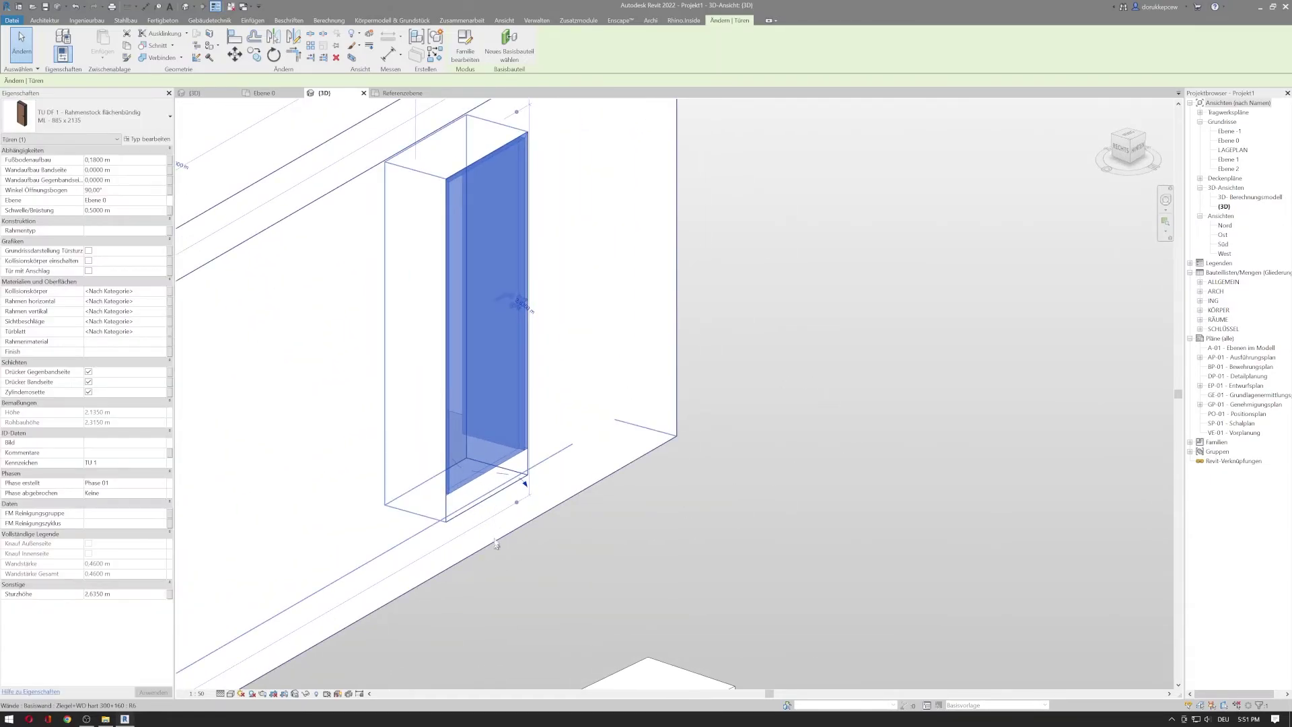
Reset the door's Schwelle/Brüstung to 0 m
{"action": "left_click", "coordinate": [138, 205]}
{"action": "left_click", "coordinate": [137, 211]}
{"action": "type", "text": "0"}
{"action": "key", "text": "Return"}
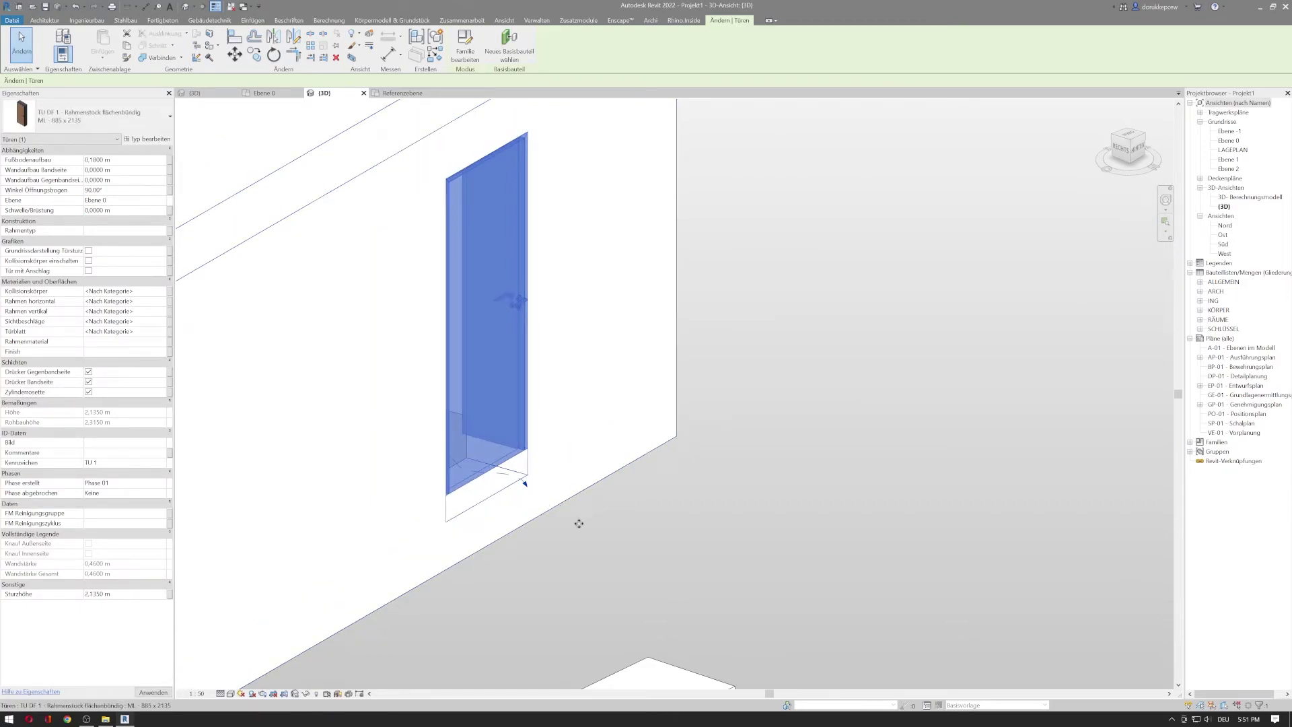
Place a second ML - 885 x 2135 door in the same wall, beside the first one and farther from the corner
{"action": "scroll", "coordinate": [582, 532], "scroll_direction": "down", "scroll_amount": 5}
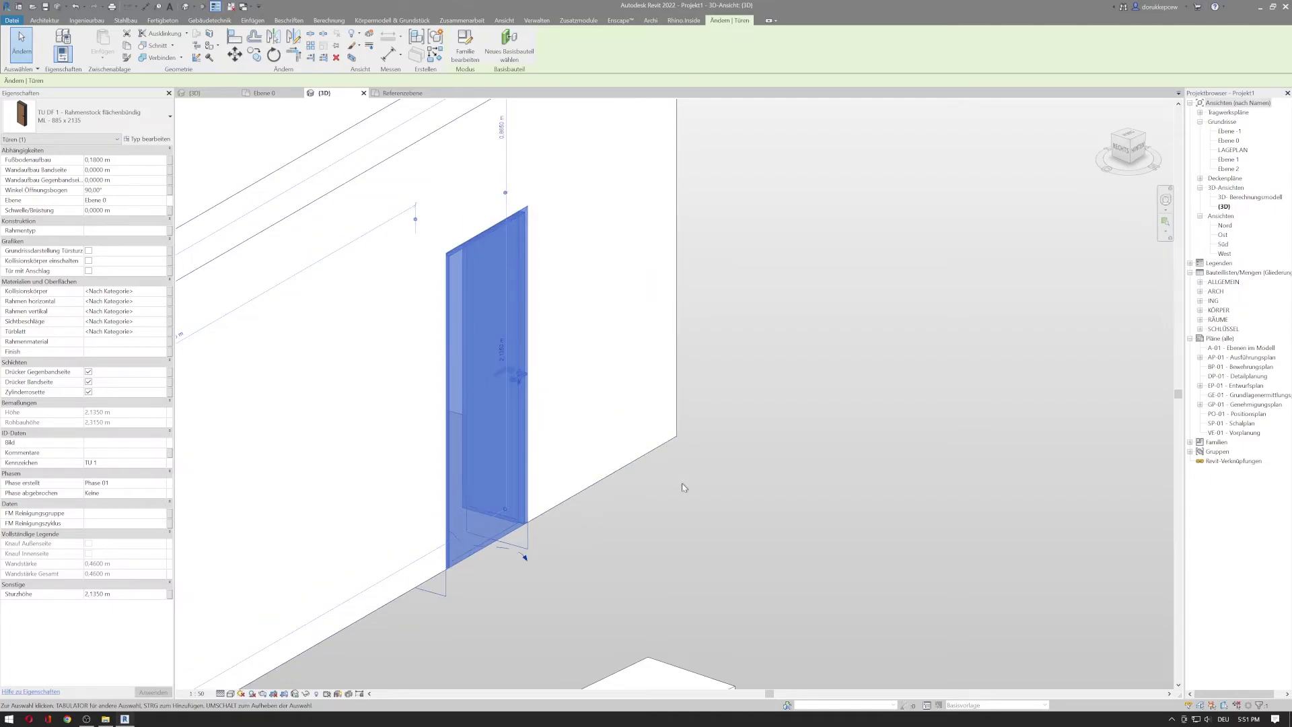
{"action": "key", "text": "d"}
{"action": "key", "text": "r"}
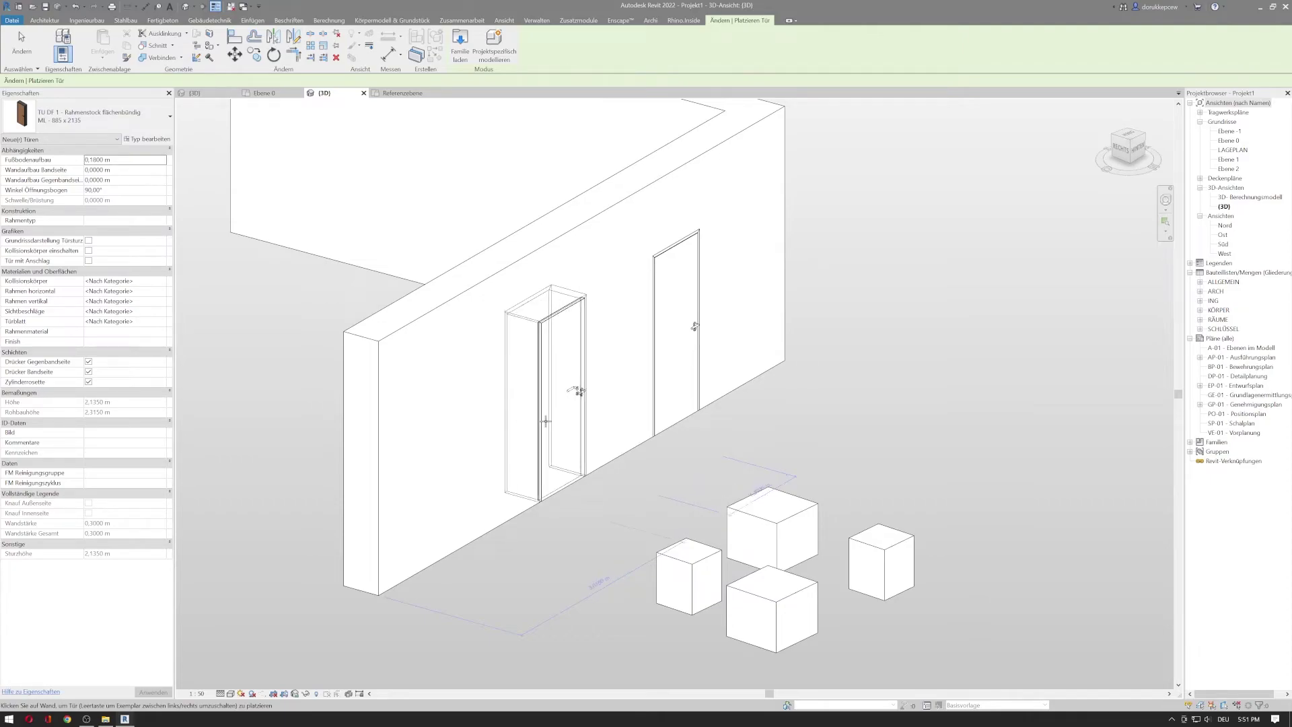
{"action": "left_click", "coordinate": [545, 421]}
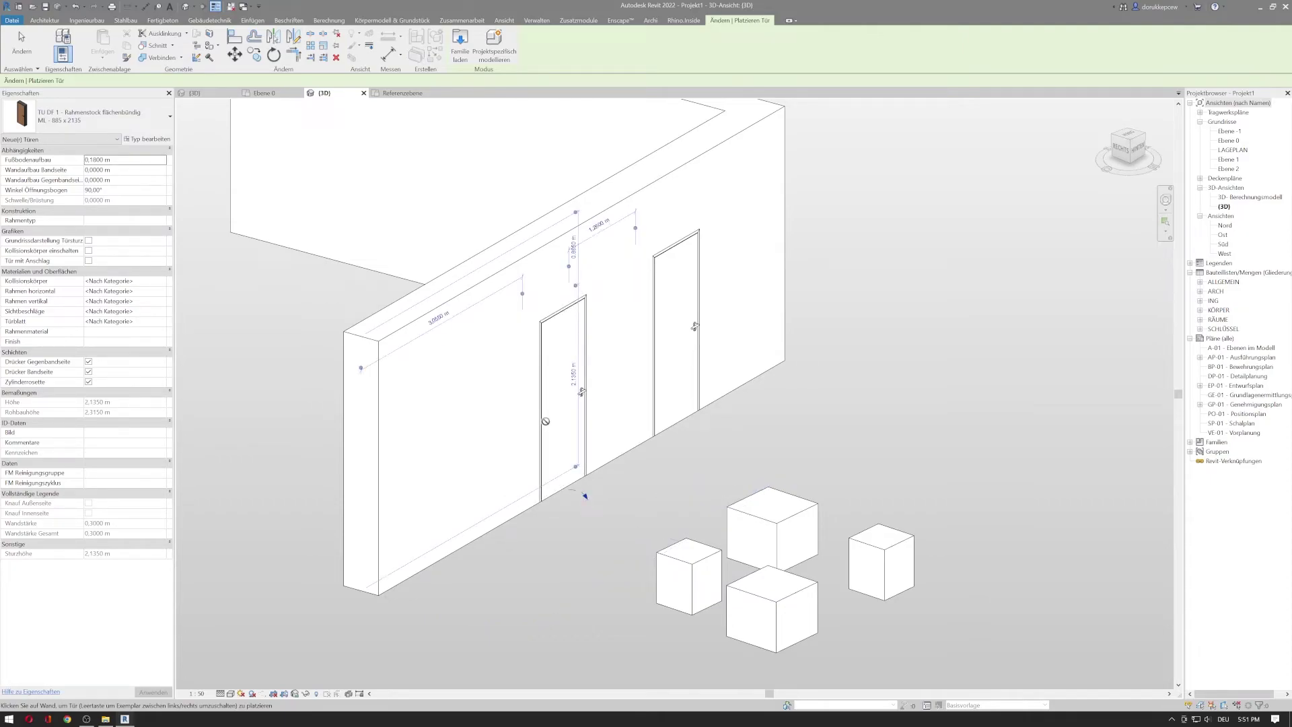
{"action": "key", "text": "Escape"}
{"action": "key", "text": "Escape"}
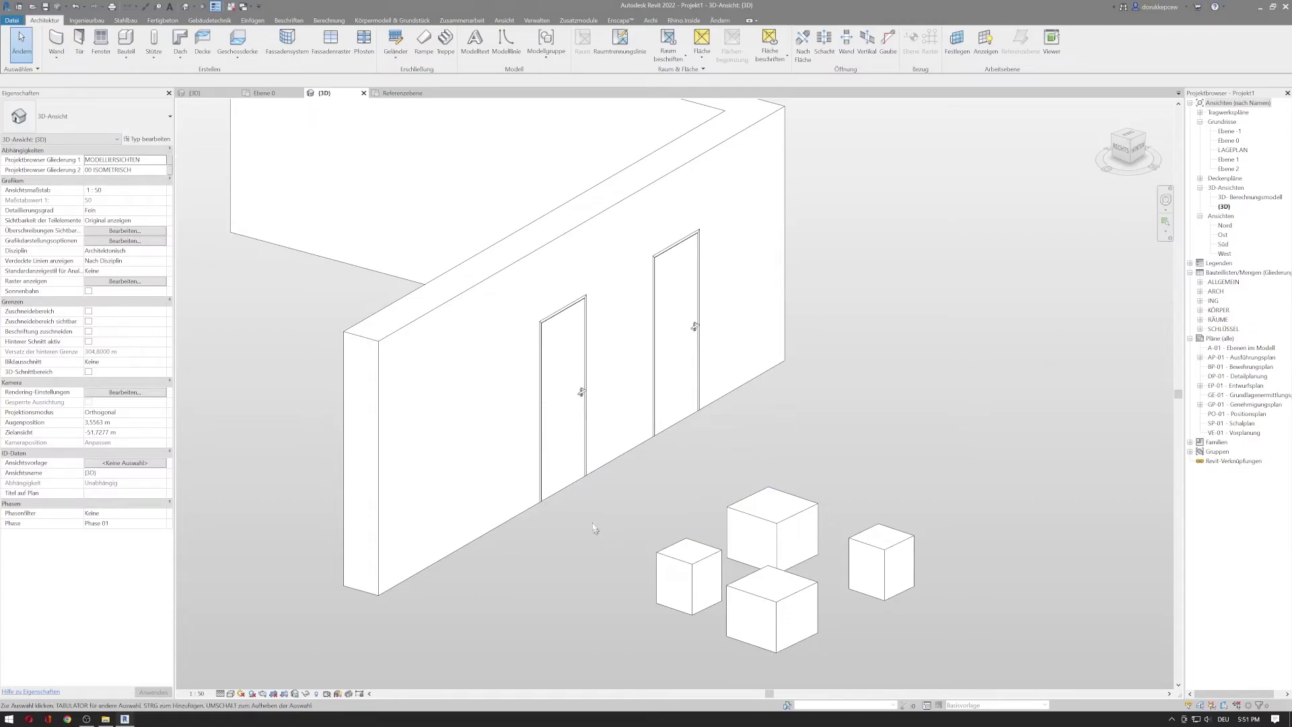
Set the second door's Schwelle/Brüstung to 0.5 m, clear the selection and compare both doors in the view
{"action": "left_click", "coordinate": [570, 436]}
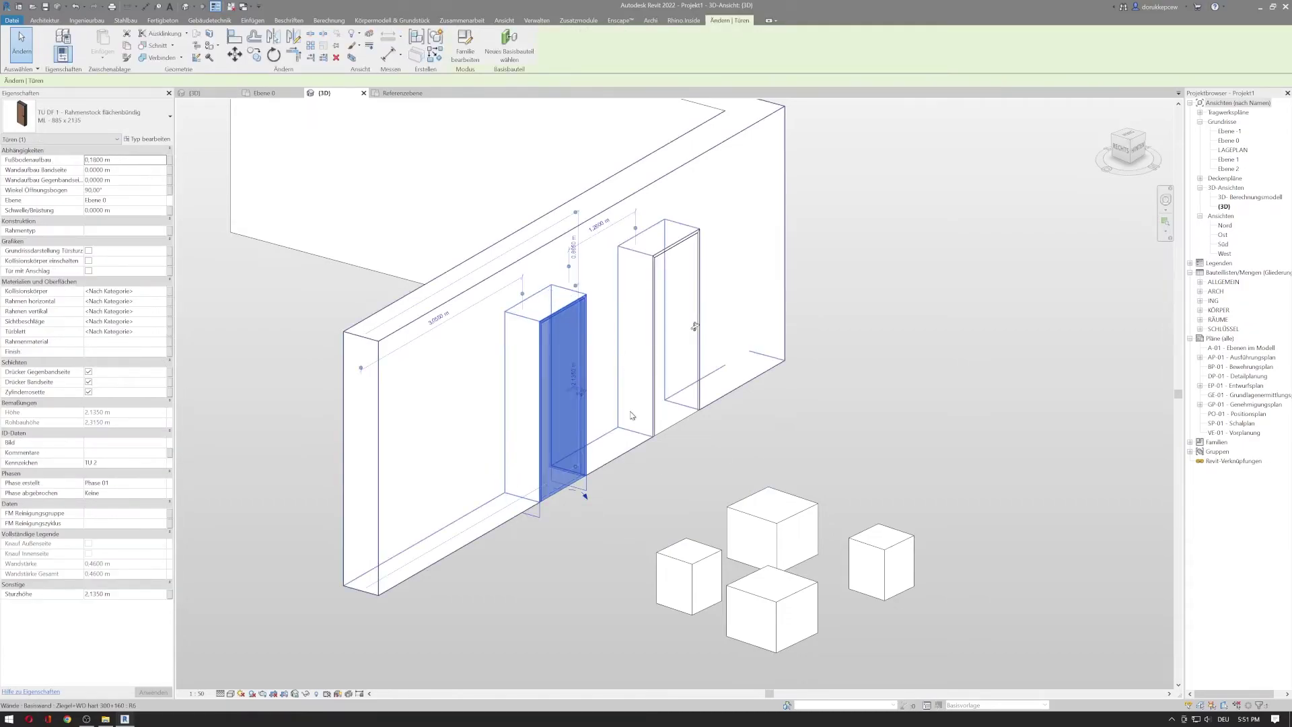
{"action": "left_click", "coordinate": [135, 210]}
{"action": "type", "text": "0,5"}
{"action": "key", "text": "Return"}
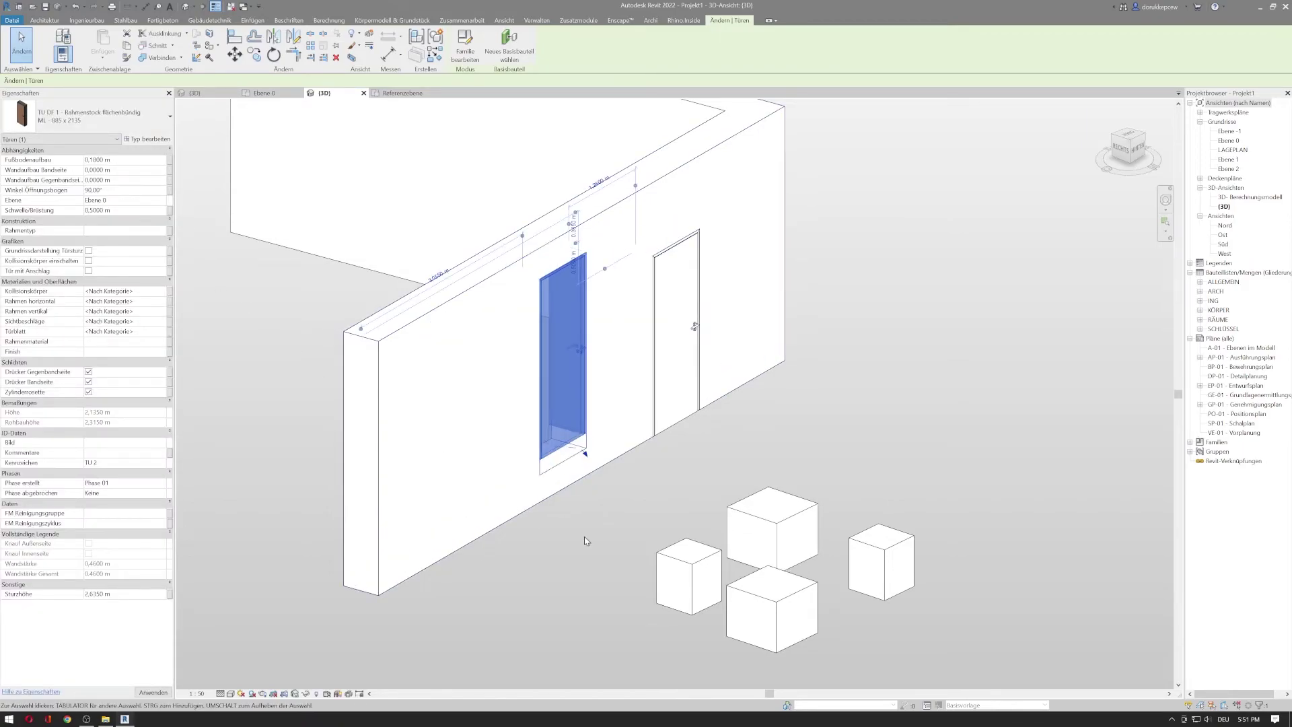
{"action": "left_click", "coordinate": [583, 535]}
{"action": "middle_click_drag", "start_coordinate": [583, 535], "coordinate": [629, 527], "text": "shift"}
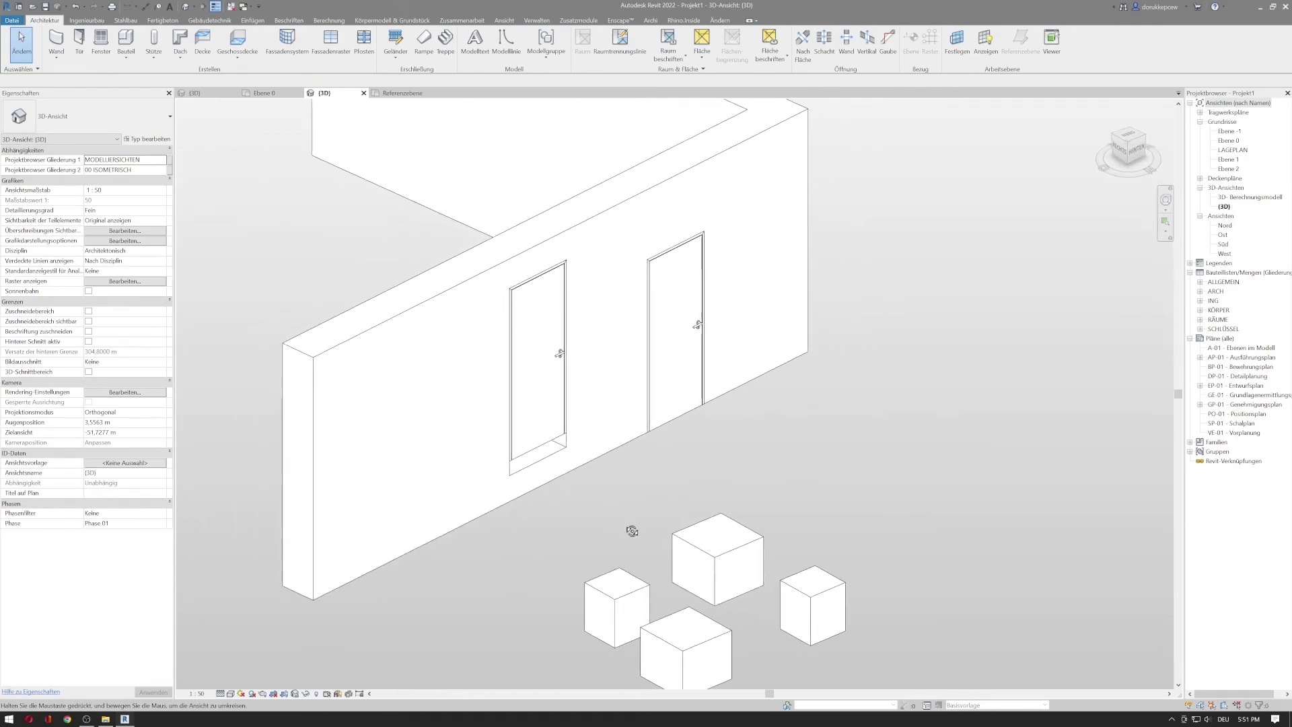
Open the type properties of the raised ML - 885 x 2135 door and review the complete list of type parameters
{"action": "left_click", "coordinate": [564, 358]}
{"action": "left_click", "coordinate": [148, 140]}
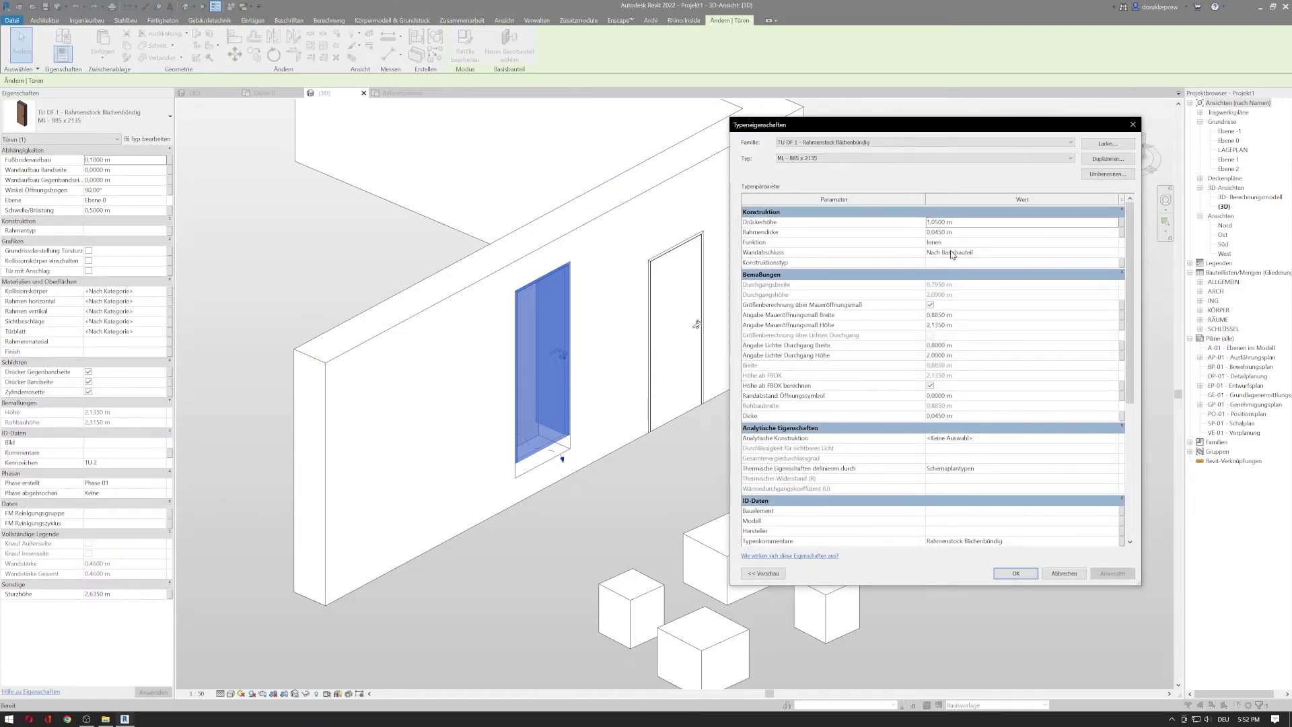
{"action": "scroll", "coordinate": [953, 255], "scroll_direction": "down", "scroll_amount": 6}
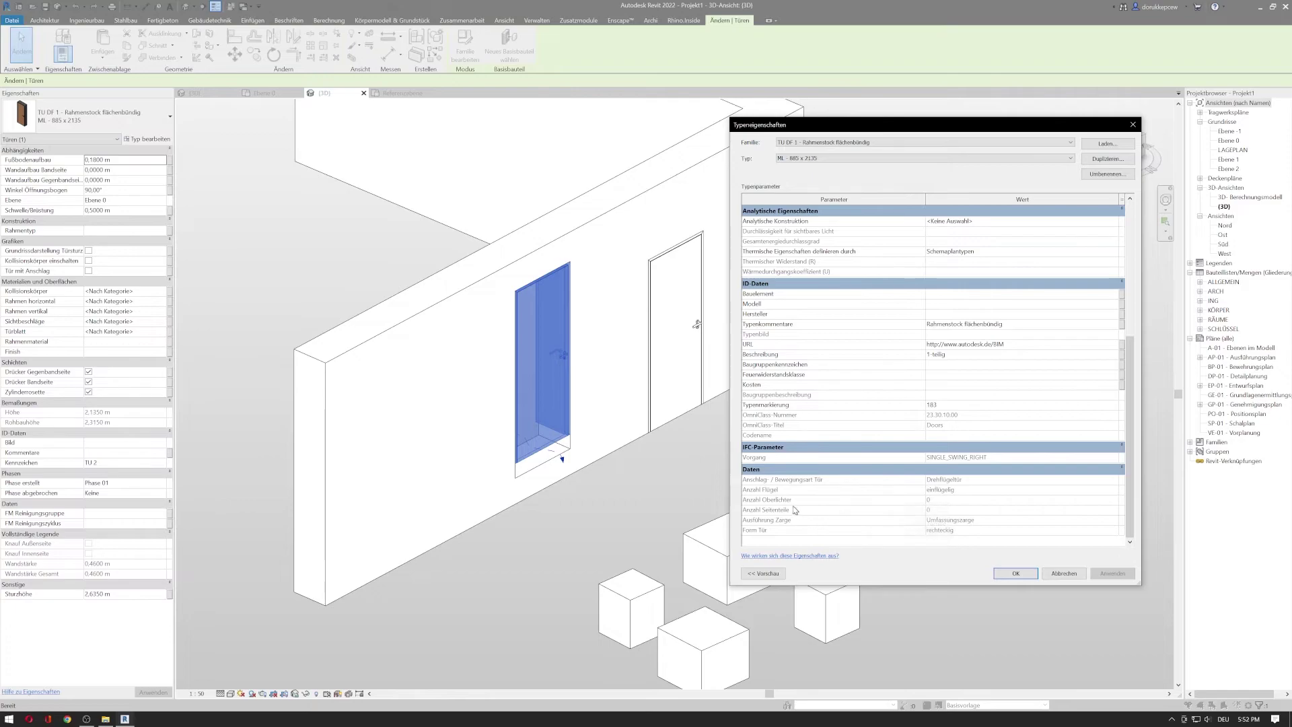
{"action": "scroll", "coordinate": [892, 495], "scroll_direction": "up", "scroll_amount": 7}
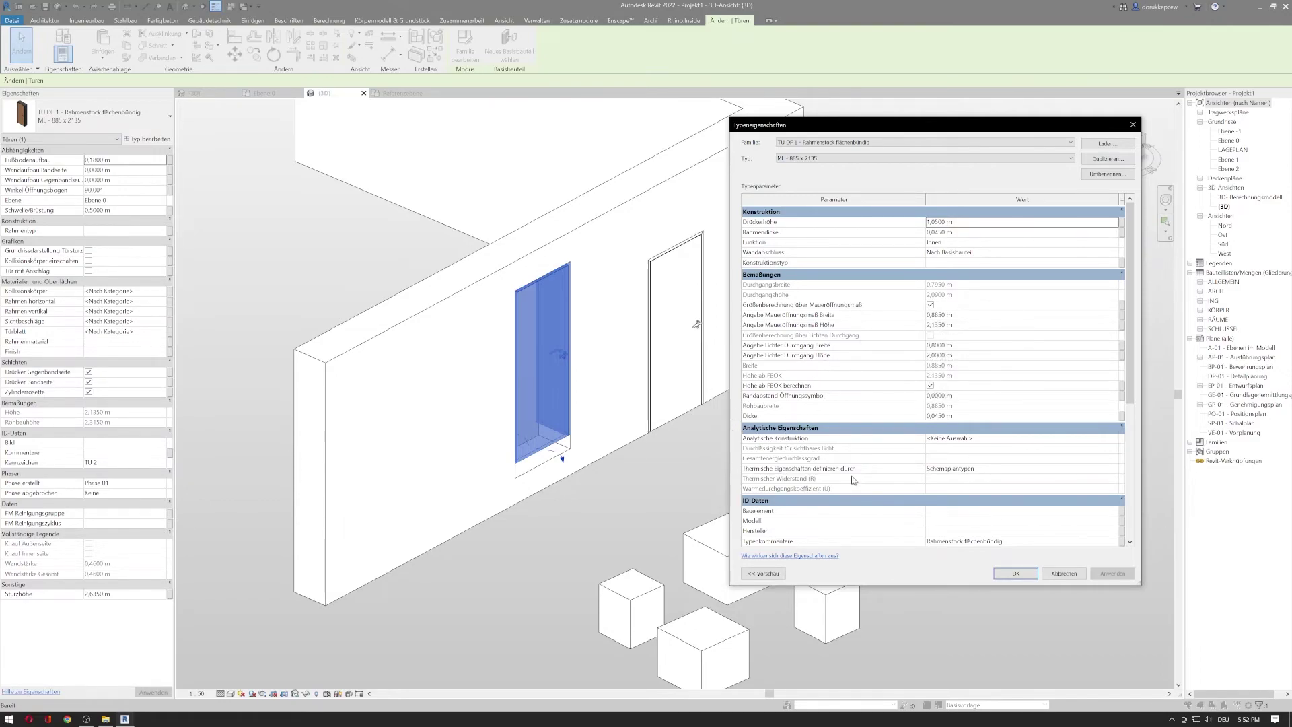
{"action": "scroll", "coordinate": [853, 480], "scroll_direction": "down", "scroll_amount": 3}
{"action": "scroll", "coordinate": [764, 533], "scroll_direction": "down", "scroll_amount": 5}
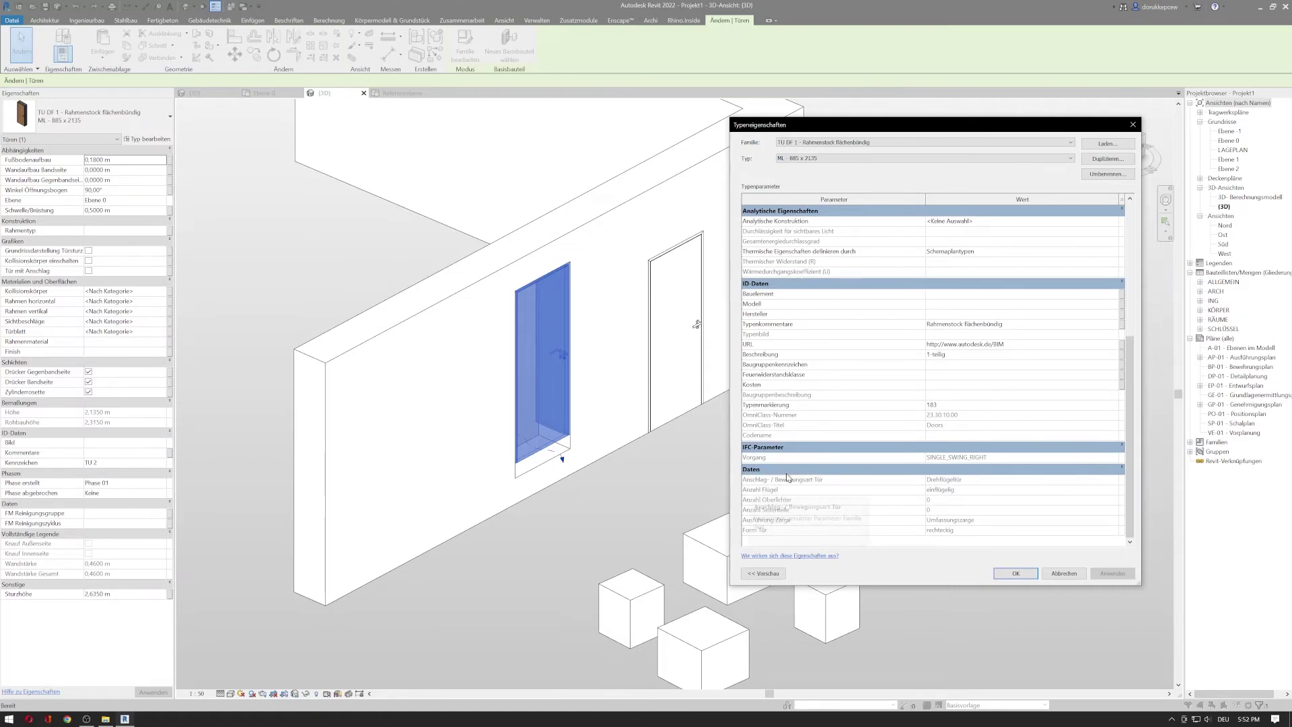
{"action": "scroll", "coordinate": [895, 506], "scroll_direction": "up", "scroll_amount": 7}
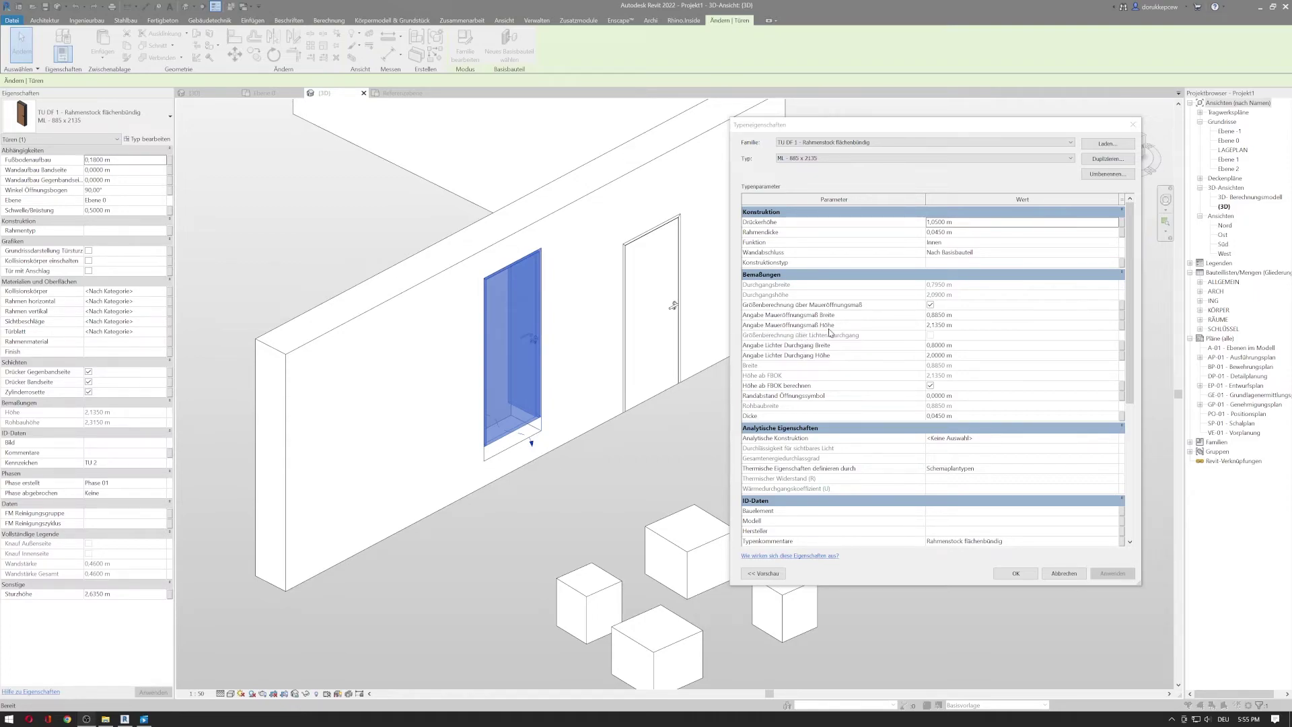
Set the ML - 885 x 2135 type's Angabe Maueröffnungsmaß Breite to 0.5 m and Höhe to 1.2 m, and inspect both doors up close
{"action": "left_click", "coordinate": [966, 315]}
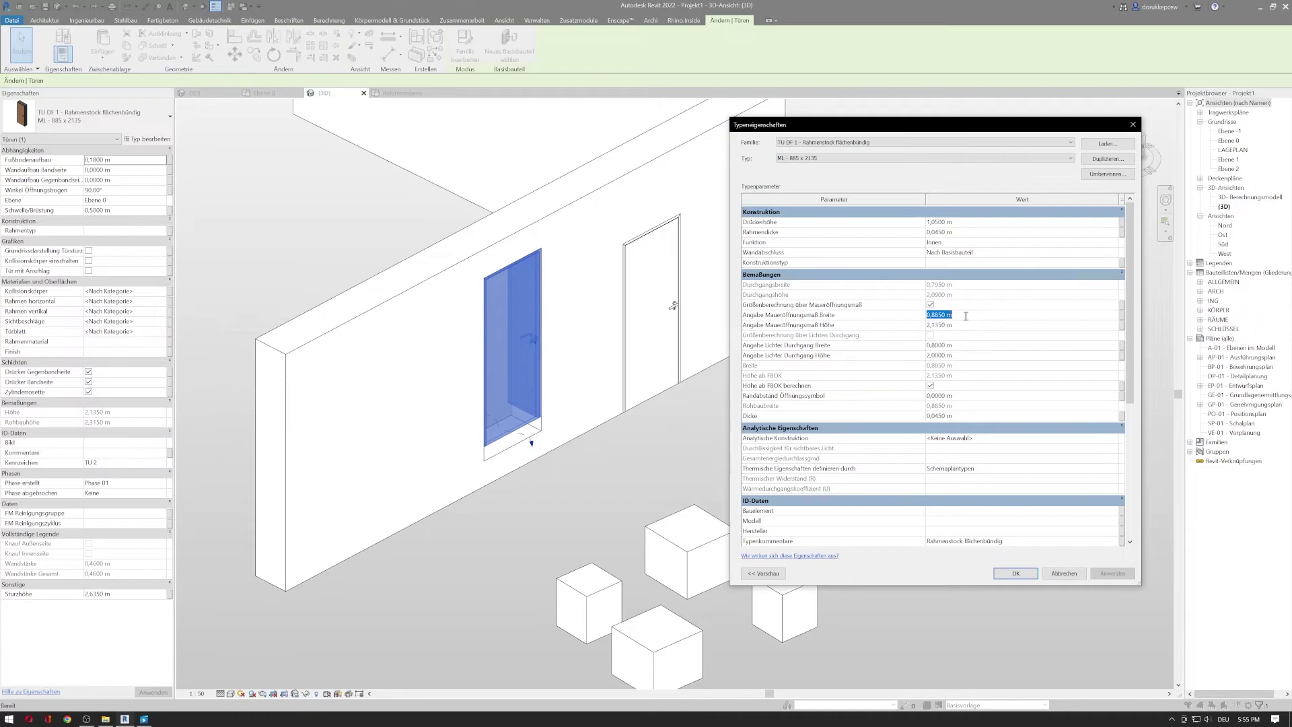
{"action": "type", "text": "0,"}
{"action": "left_click", "coordinate": [974, 324]}
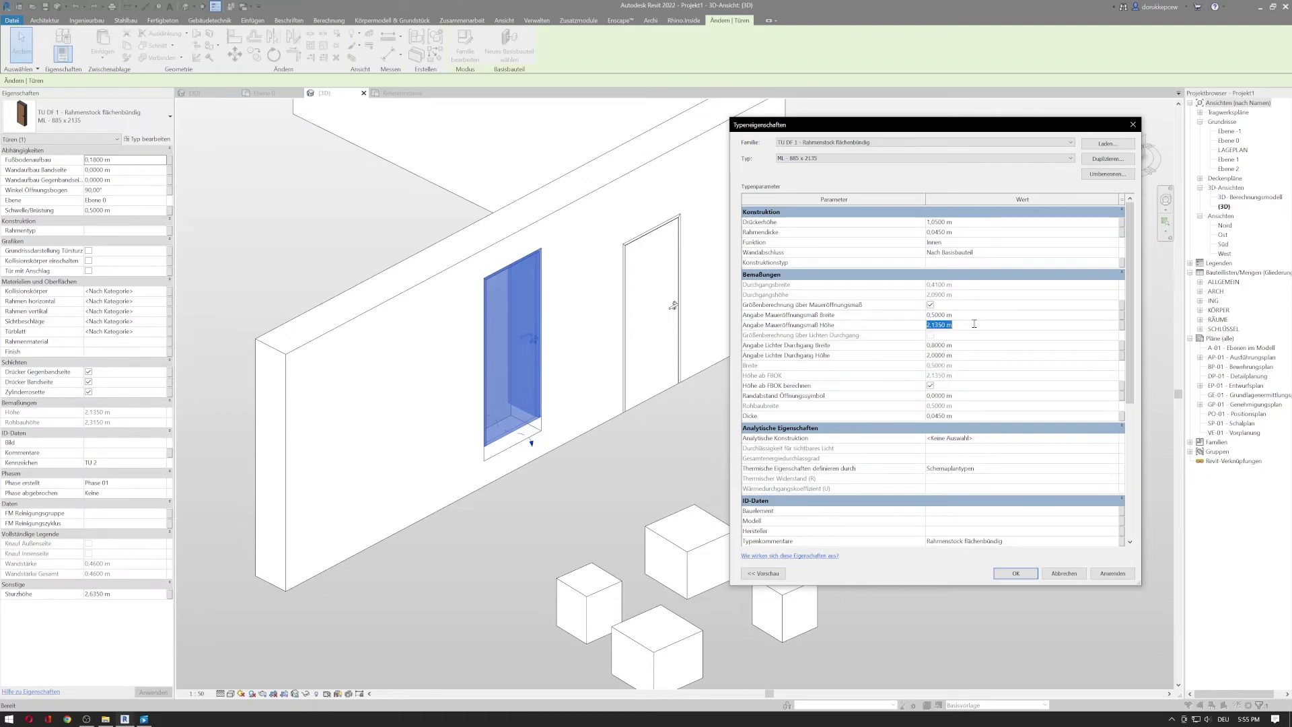
{"action": "type", "text": "1,2"}
{"action": "key", "text": "Return"}
{"action": "left_click", "coordinate": [1108, 574]}
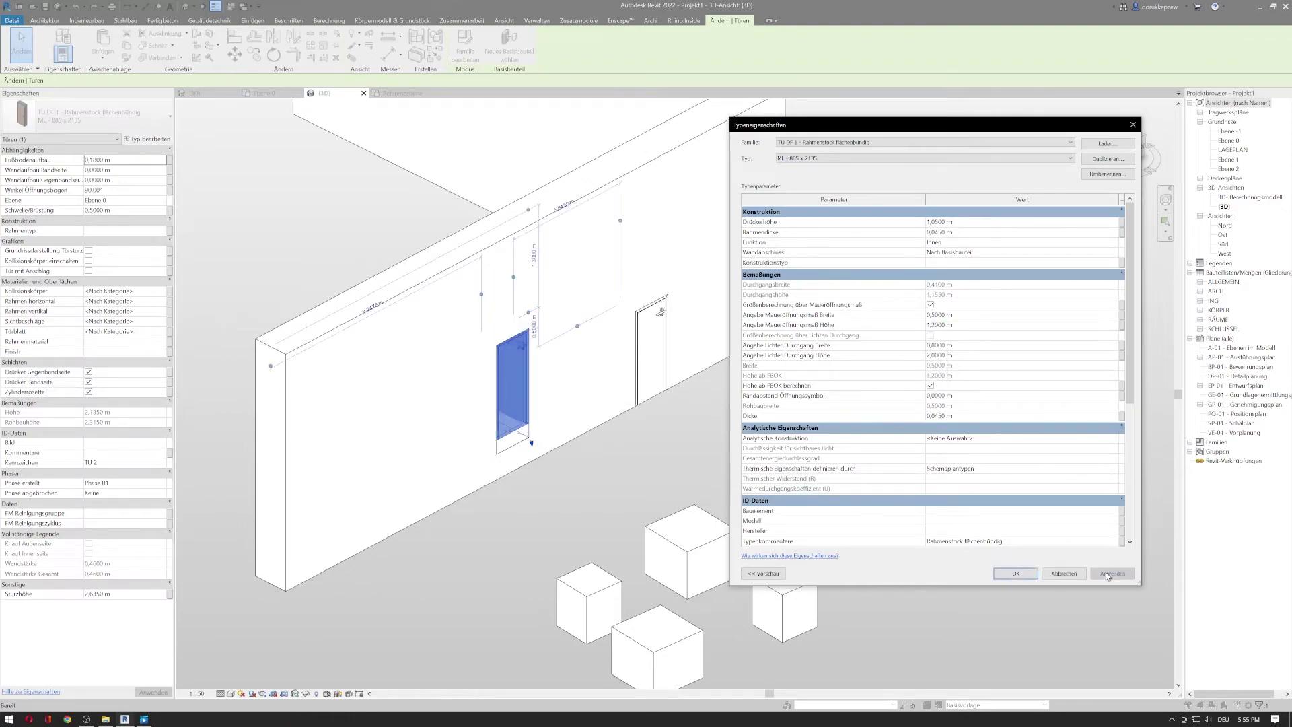
{"action": "left_click", "coordinate": [1015, 572]}
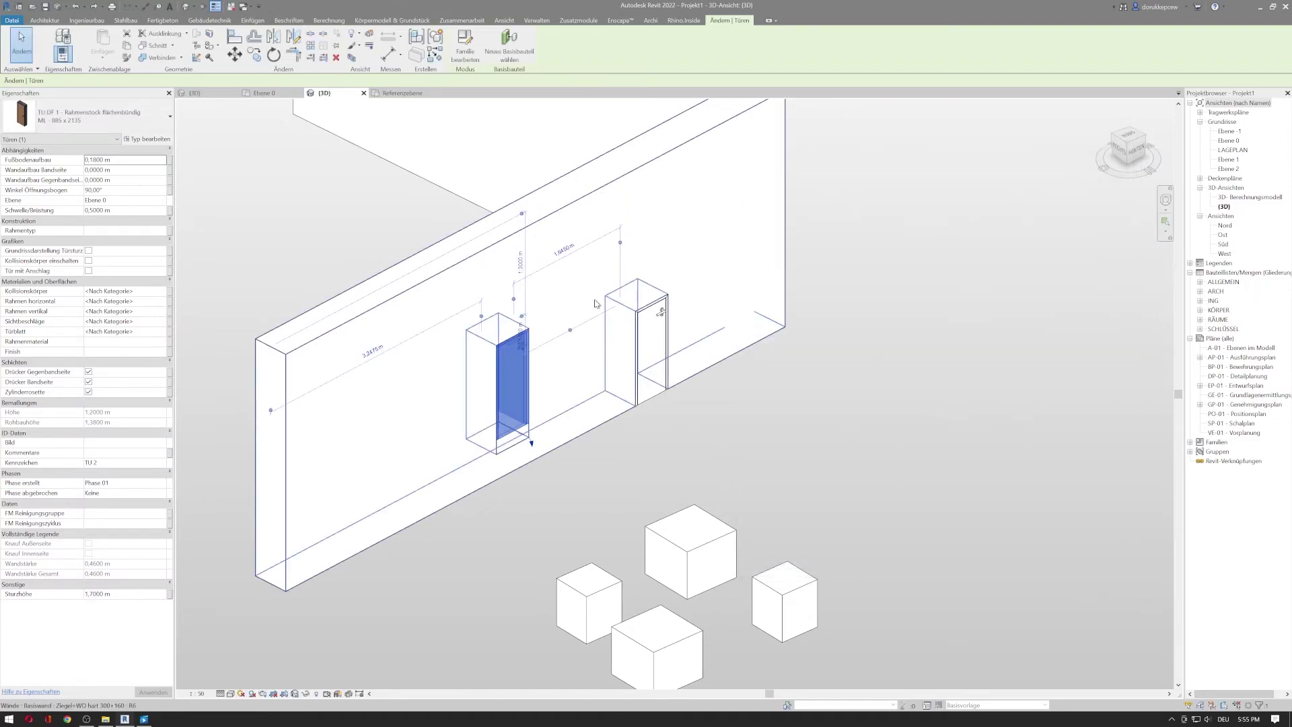
{"action": "left_click", "coordinate": [677, 452]}
{"action": "middle_click_drag", "start_coordinate": [677, 427], "coordinate": [335, 631], "text": "shift"}
{"action": "scroll", "coordinate": [335, 464], "scroll_direction": "up", "scroll_amount": 5}
{"action": "middle_click_drag", "start_coordinate": [334, 464], "coordinate": [491, 359], "text": "shift"}
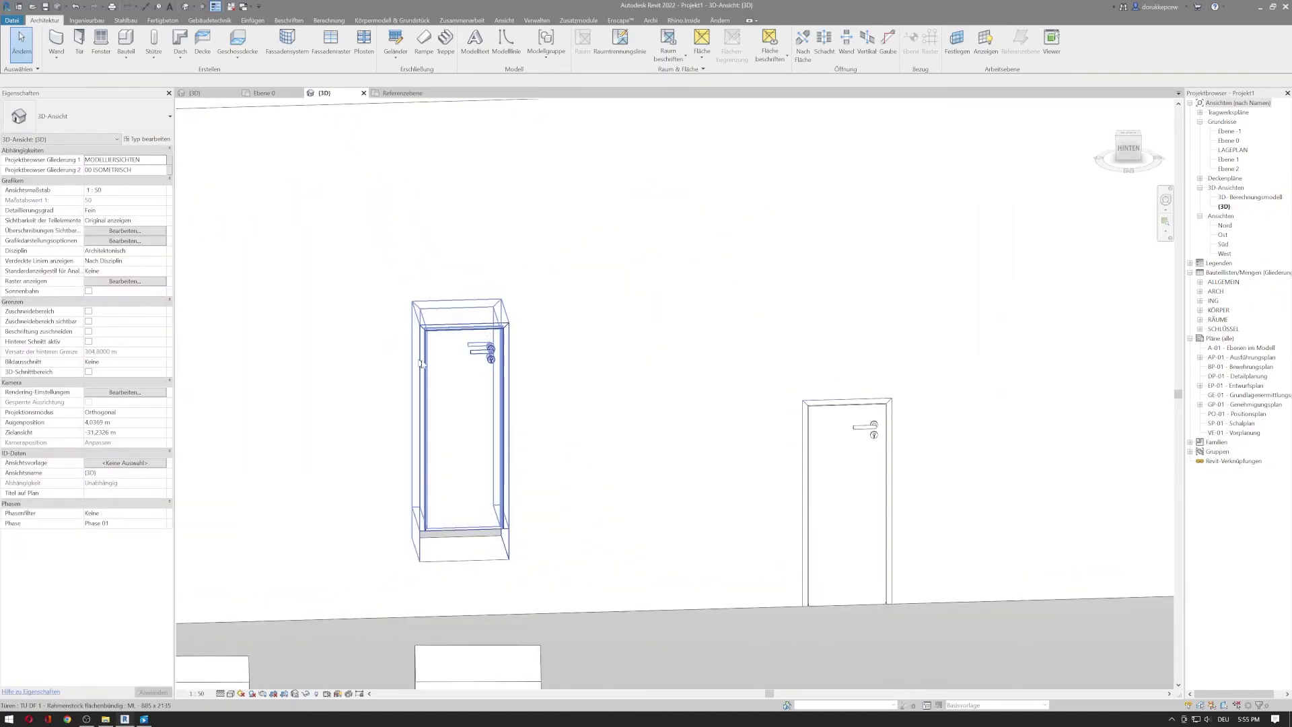
Set the ML - 885 x 2135 door type's Angabe Maueröffnungsmaß Breite to 0.8 m and Höhe to 2 m
{"action": "left_click", "coordinate": [471, 360]}
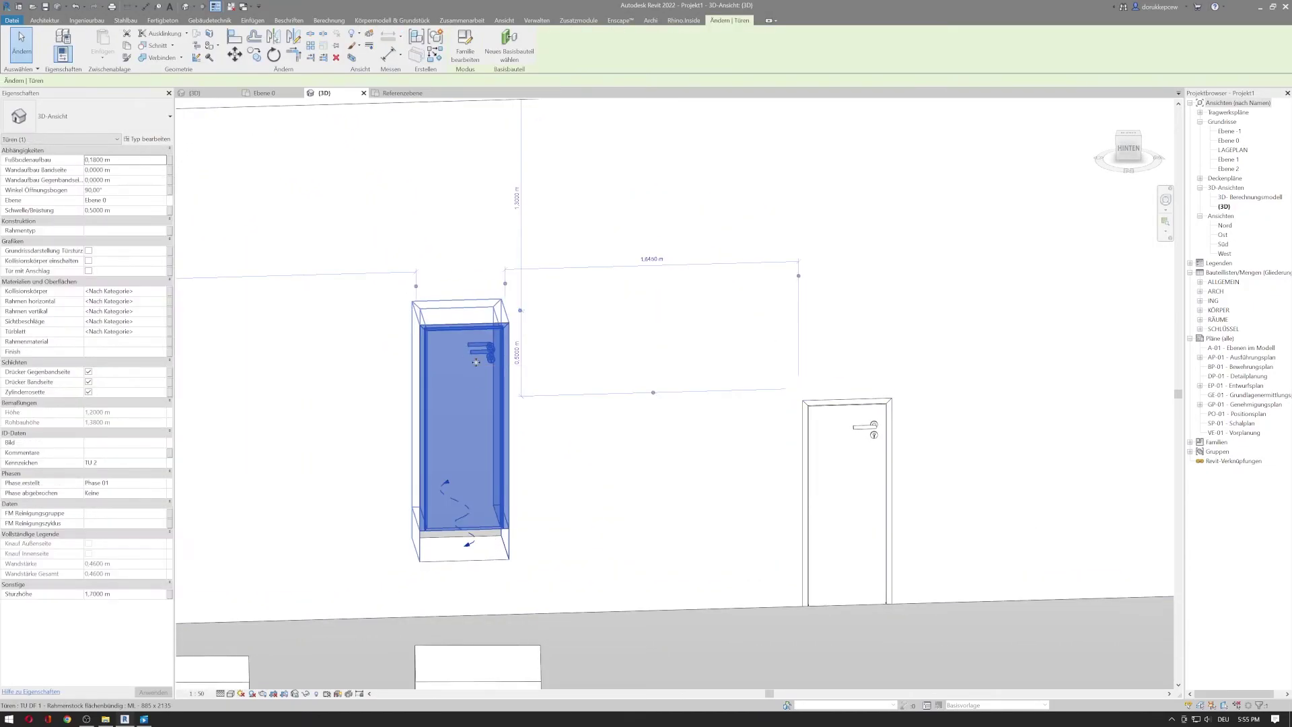
{"action": "left_click", "coordinate": [148, 140]}
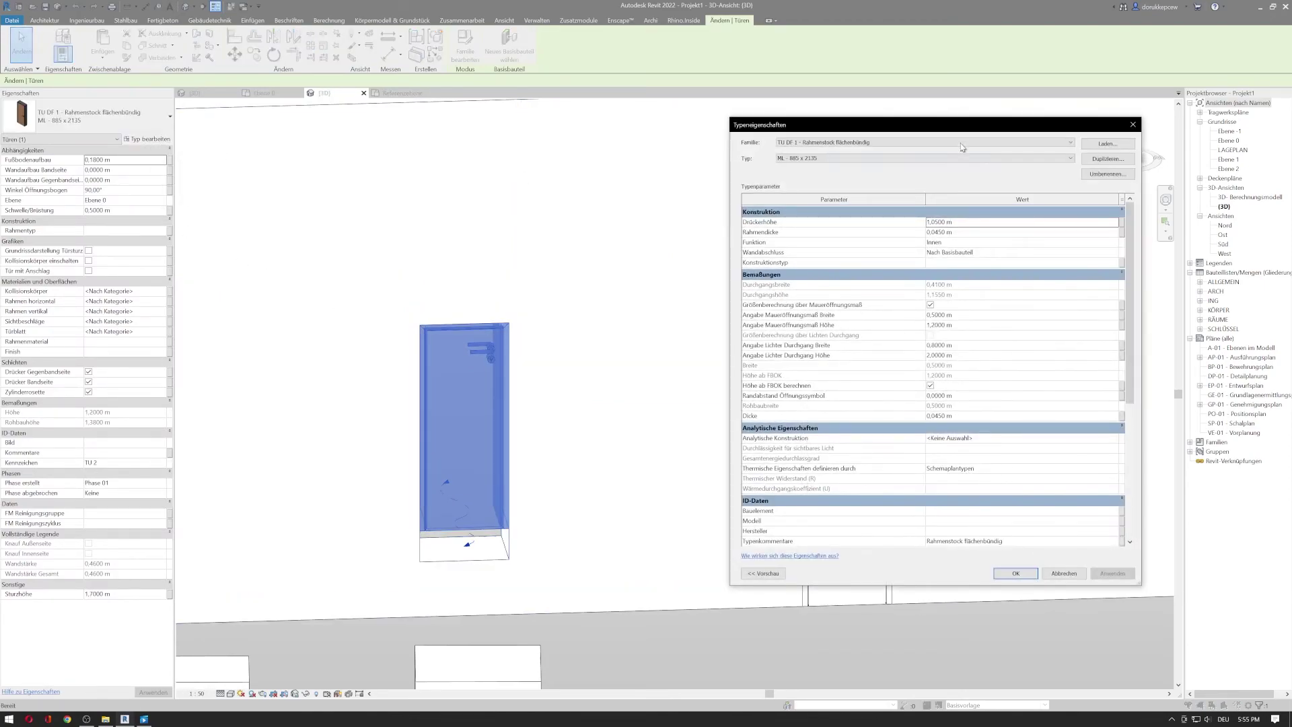
{"action": "left_click", "coordinate": [962, 315]}
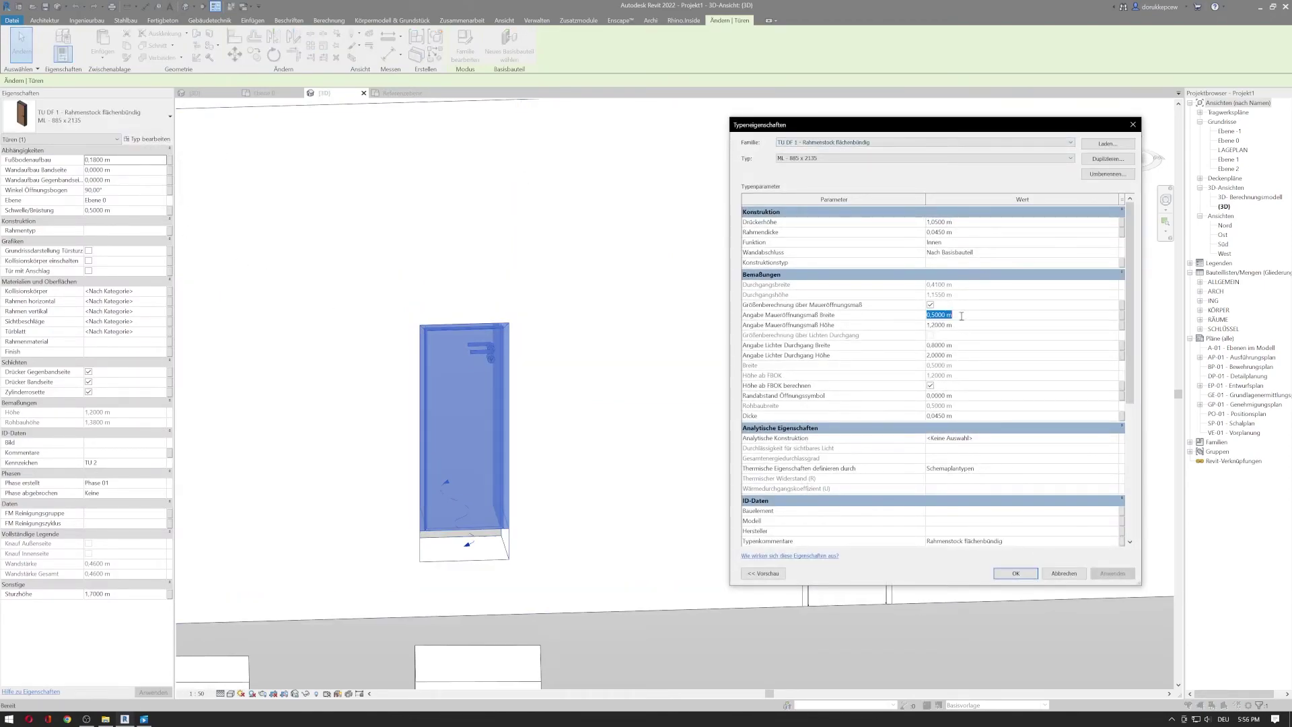
{"action": "type", "text": "0,8"}
{"action": "key", "text": "Return"}
{"action": "left_click", "coordinate": [966, 325]}
{"action": "type", "text": "2"}
{"action": "left_click", "coordinate": [1112, 574]}
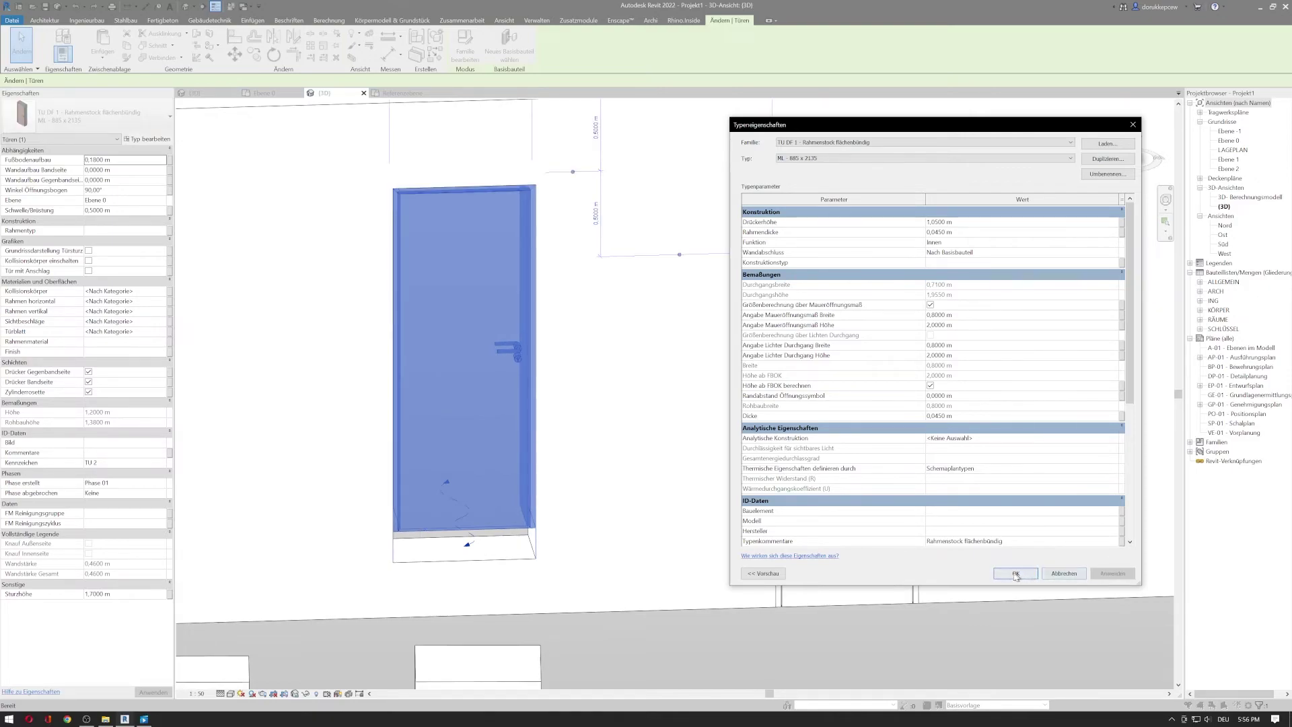
{"action": "left_click", "coordinate": [1016, 574]}
{"action": "scroll", "coordinate": [926, 558], "scroll_direction": "down", "scroll_amount": 4}
{"action": "middle_click_drag", "start_coordinate": [926, 541], "coordinate": [526, 485], "text": "shift"}
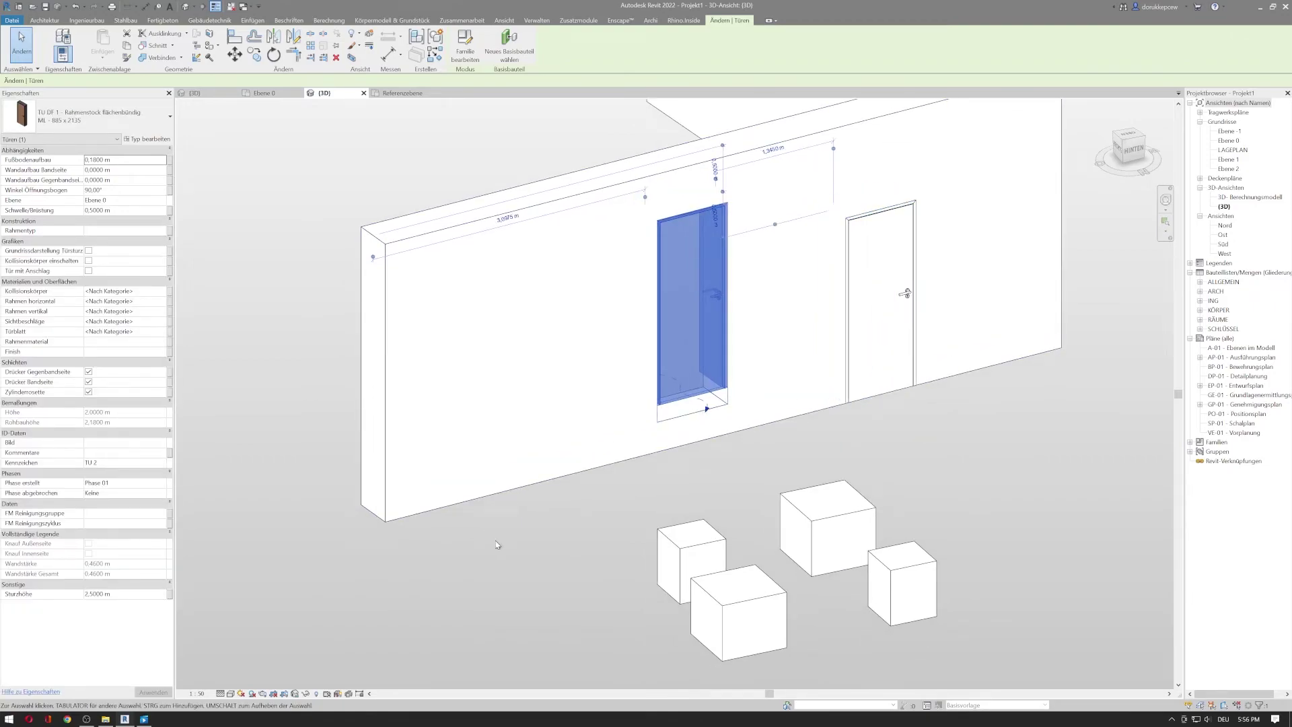
Change only the raised door to the DL - 800 x 2000 type of the same family
{"action": "left_click", "coordinate": [72, 123]}
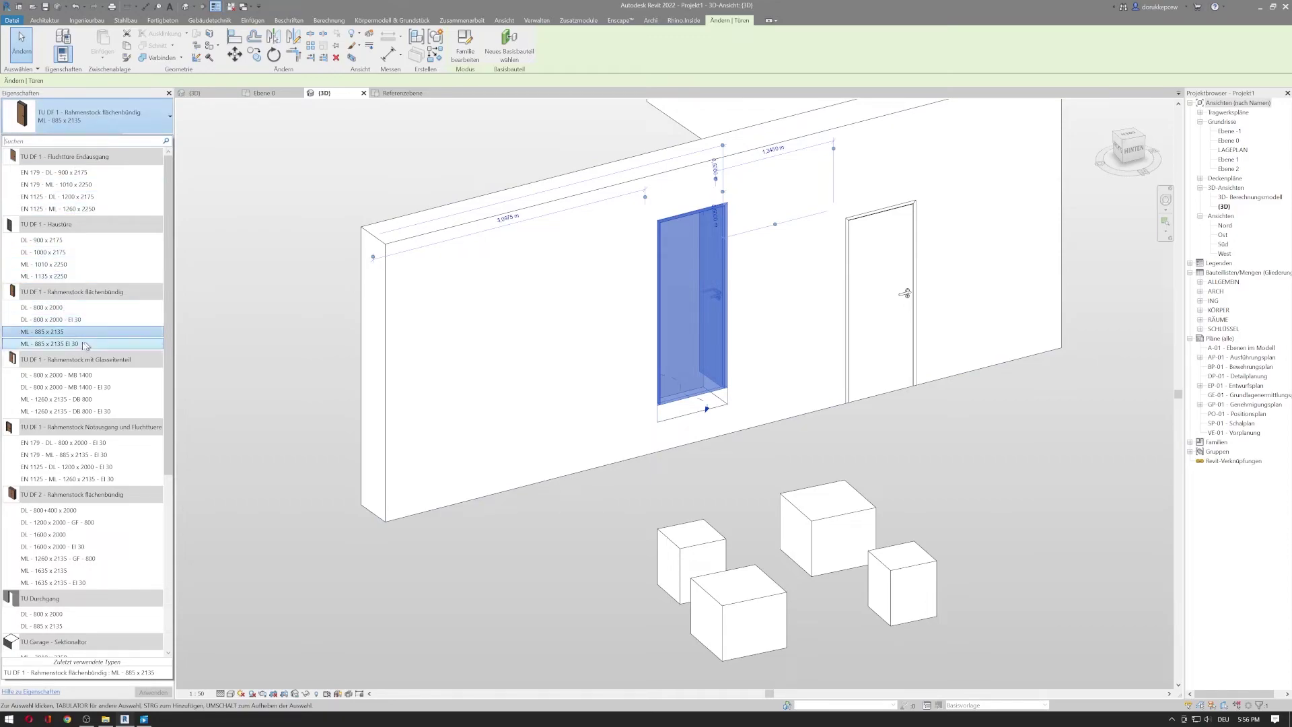
{"action": "left_click", "coordinate": [30, 307]}
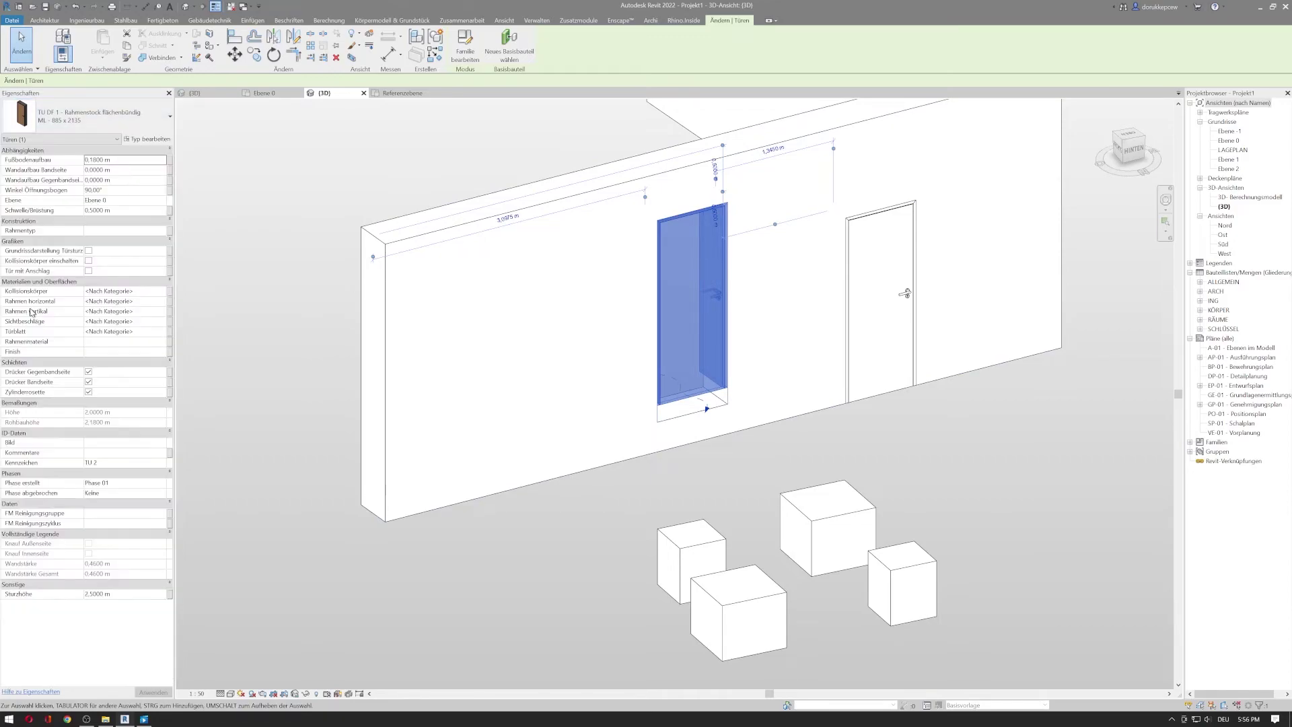
{"action": "middle_click_drag", "start_coordinate": [844, 444], "coordinate": [589, 488]}
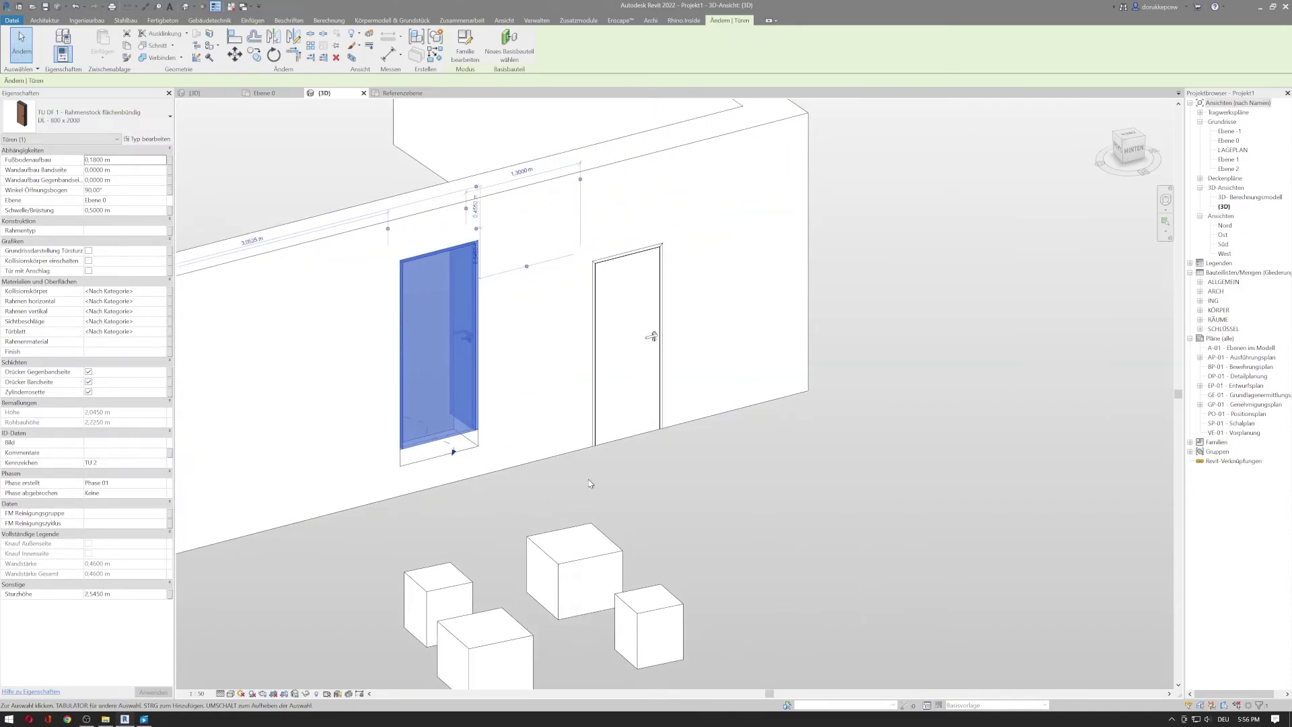
Set the DL - 800 x 2000 type's Angabe Maueröffnungsmaß Höhe to 1.2 m and apply it
{"action": "left_click", "coordinate": [141, 139]}
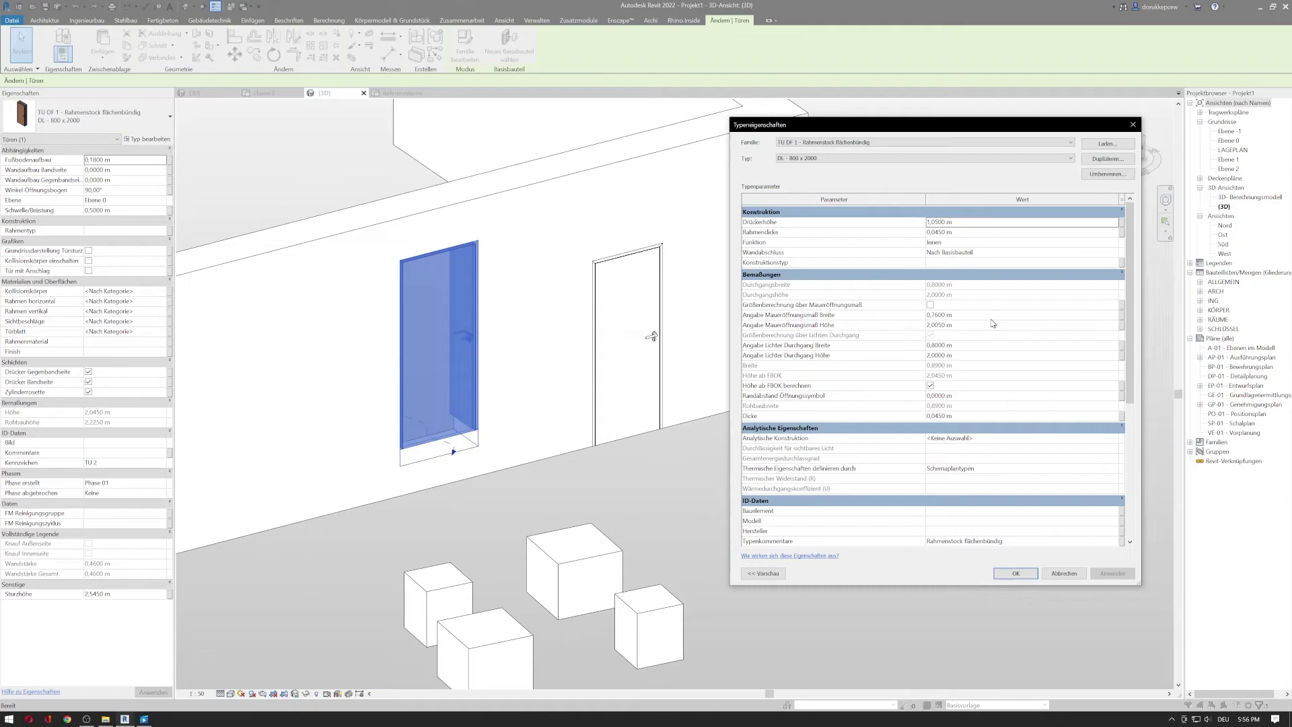
{"action": "left_click", "coordinate": [981, 326]}
{"action": "type", "text": "1,2"}
{"action": "key", "text": "Return"}
{"action": "left_click", "coordinate": [1110, 578]}
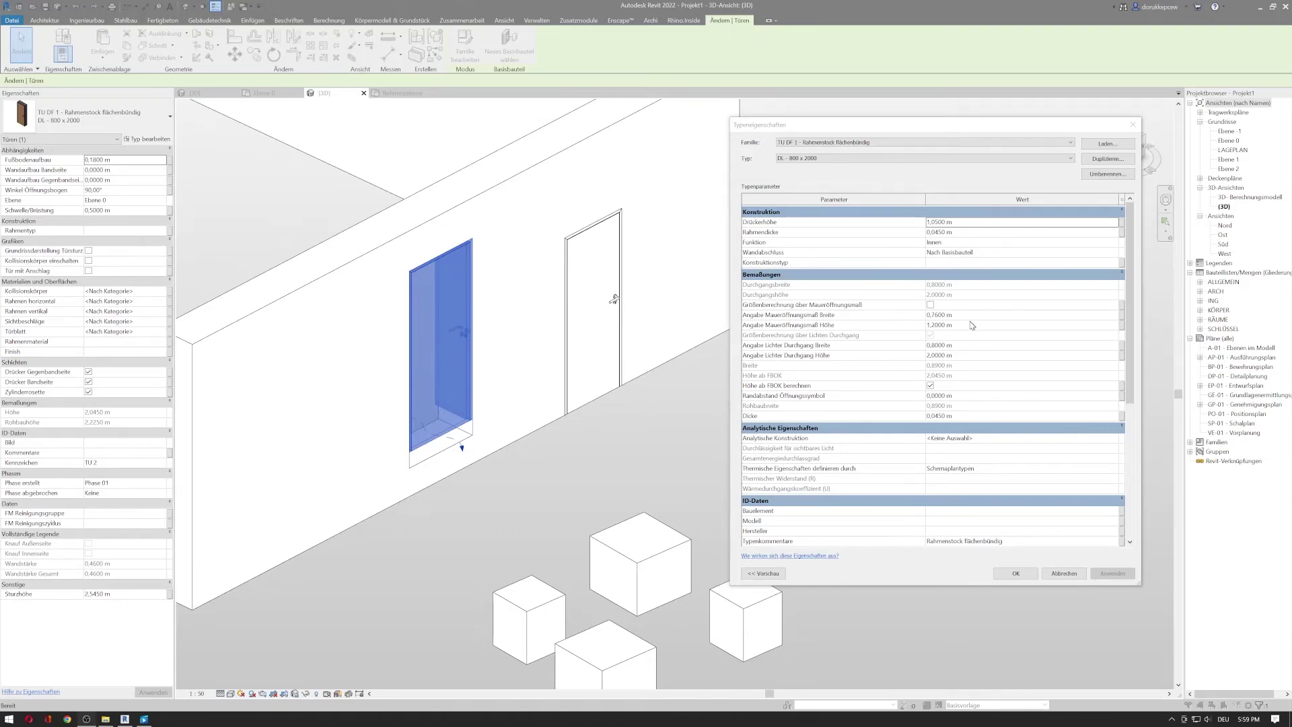
Compare the type parameters of DL - 800 x 2000 with those of ML - 885 x 2135, ending on DL - 800 x 2000
{"action": "left_click", "coordinate": [864, 160]}
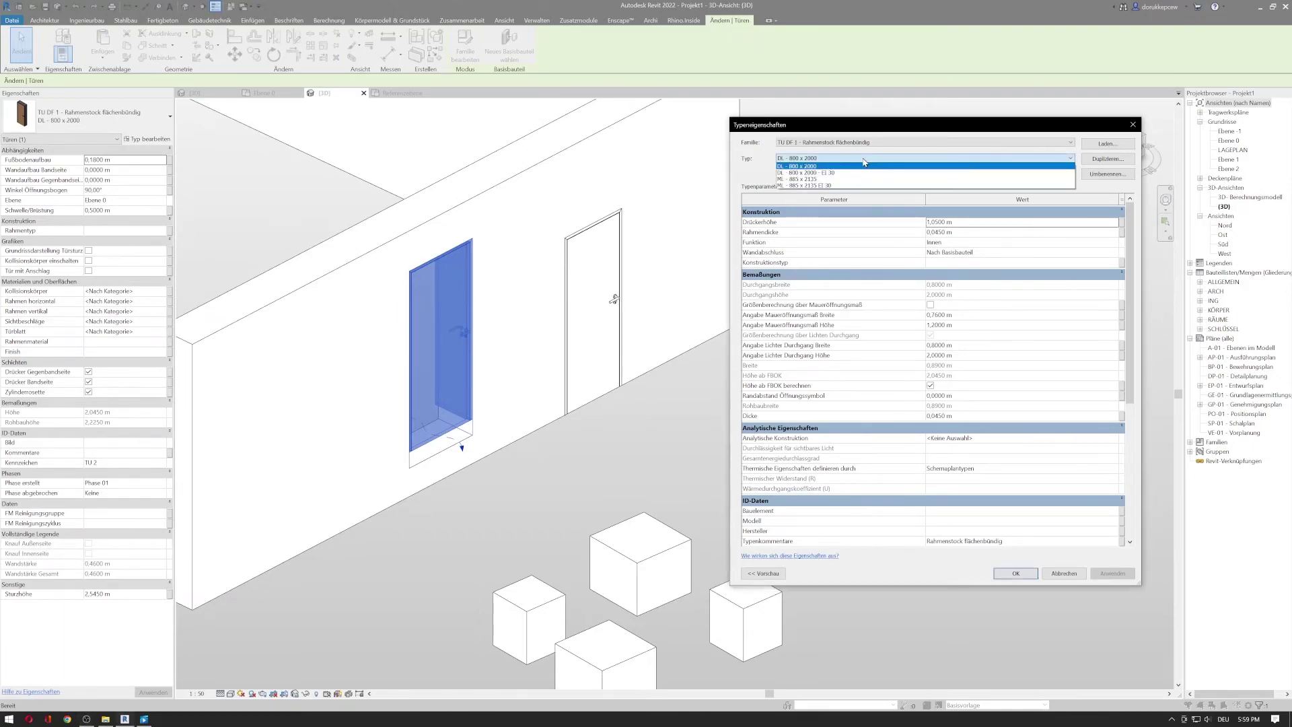
{"action": "left_click", "coordinate": [746, 161]}
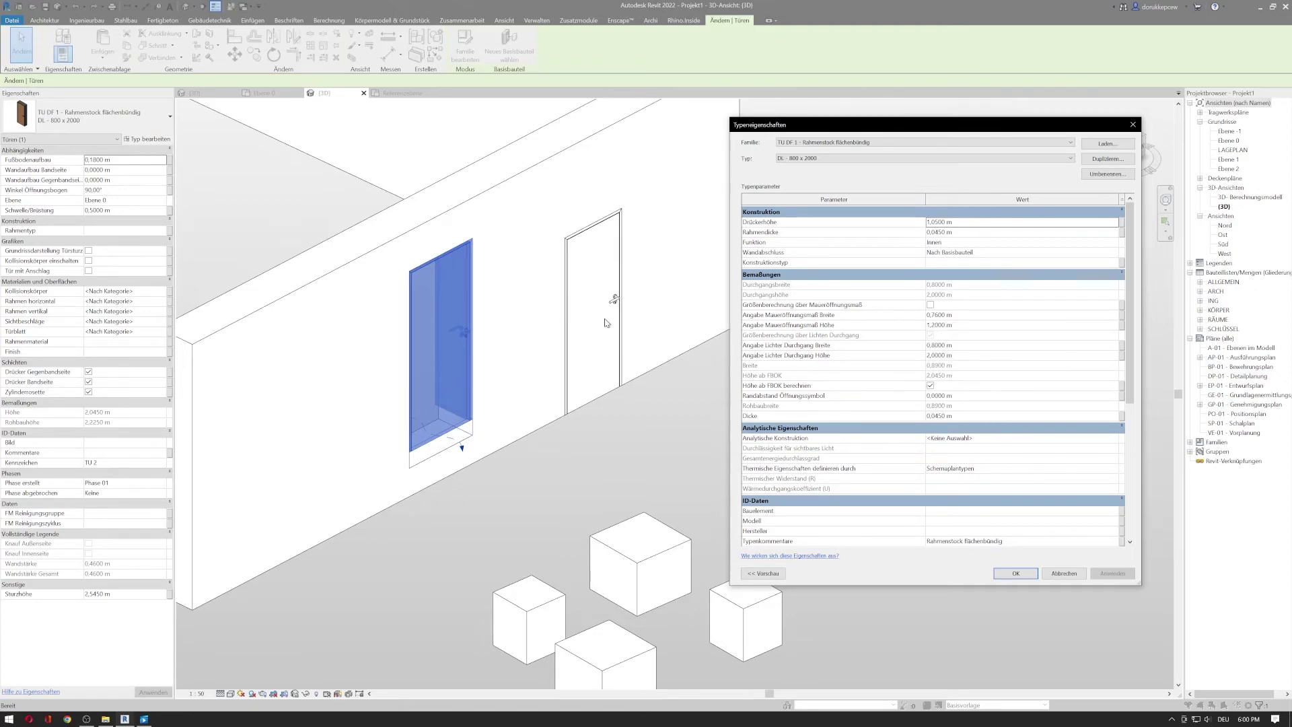
{"action": "left_click", "coordinate": [848, 158]}
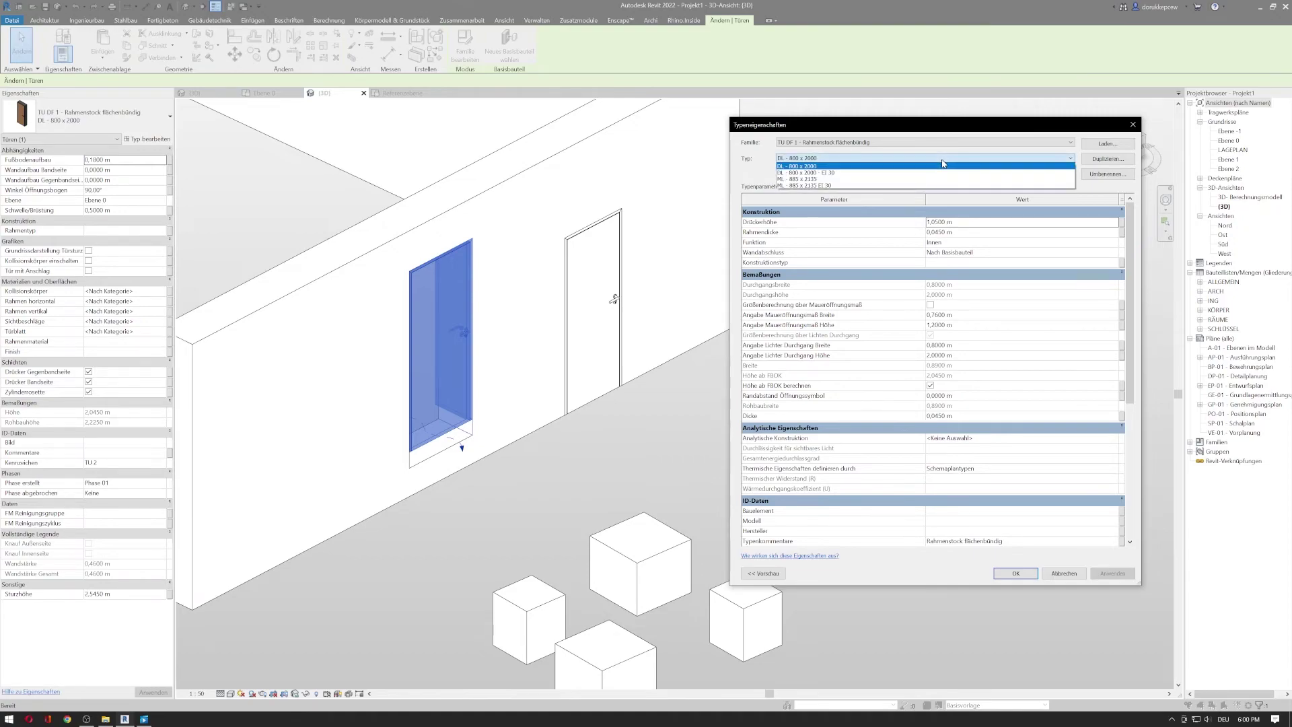
{"action": "left_click", "coordinate": [780, 179]}
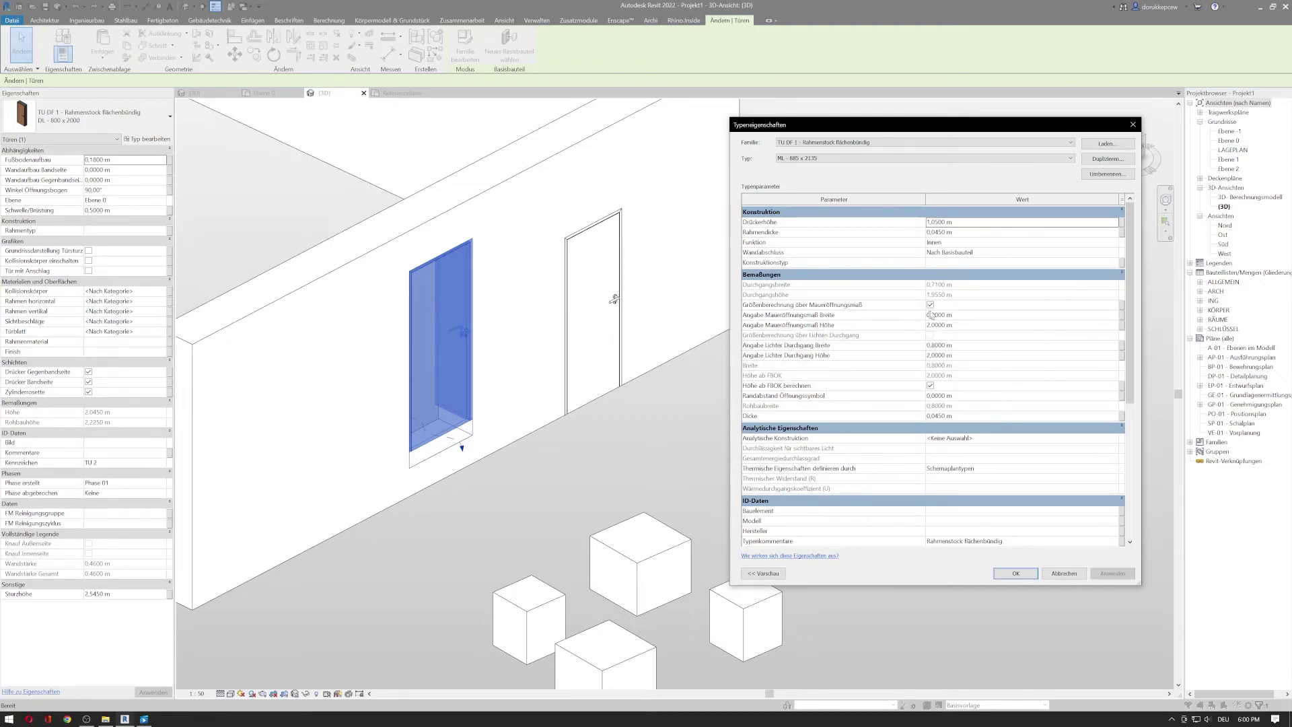
{"action": "left_click", "coordinate": [845, 161]}
{"action": "left_click", "coordinate": [846, 165]}
Set the DL - 800 x 2000 type's Angabe Lichter Durchgang Höhe to 1.5 m and apply it
{"action": "left_click", "coordinate": [972, 356]}
{"action": "type", "text": "1.5"}
{"action": "key", "text": "Return"}
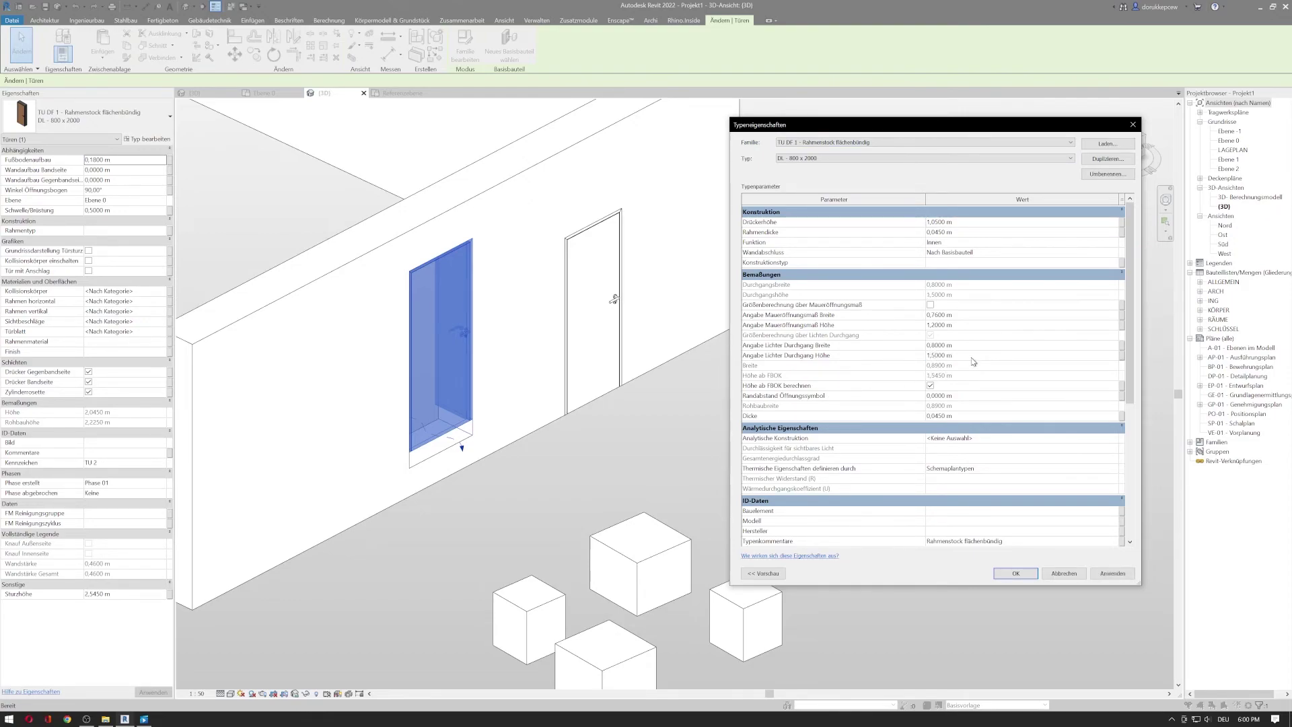
{"action": "left_click", "coordinate": [1118, 575]}
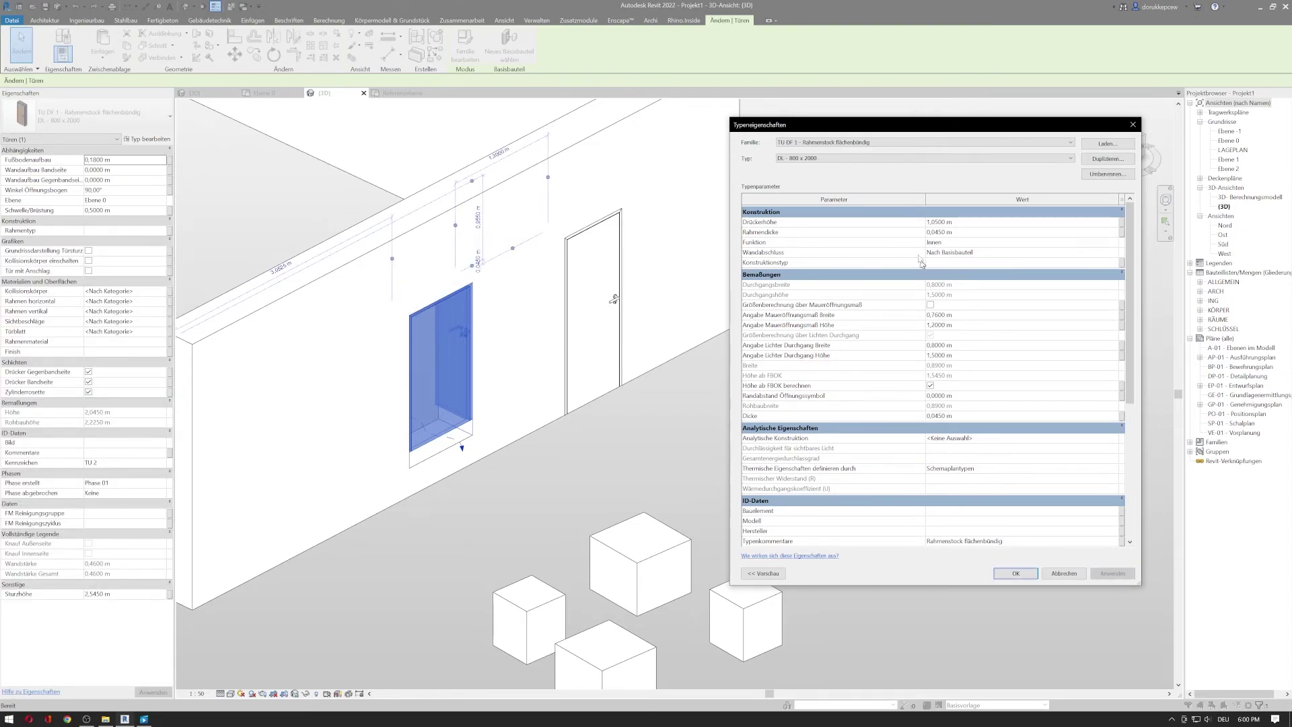
Check how the size calculation options differ between the ML - 885 x 2135 and DL - 800 x 2000 types
{"action": "left_click", "coordinate": [820, 160]}
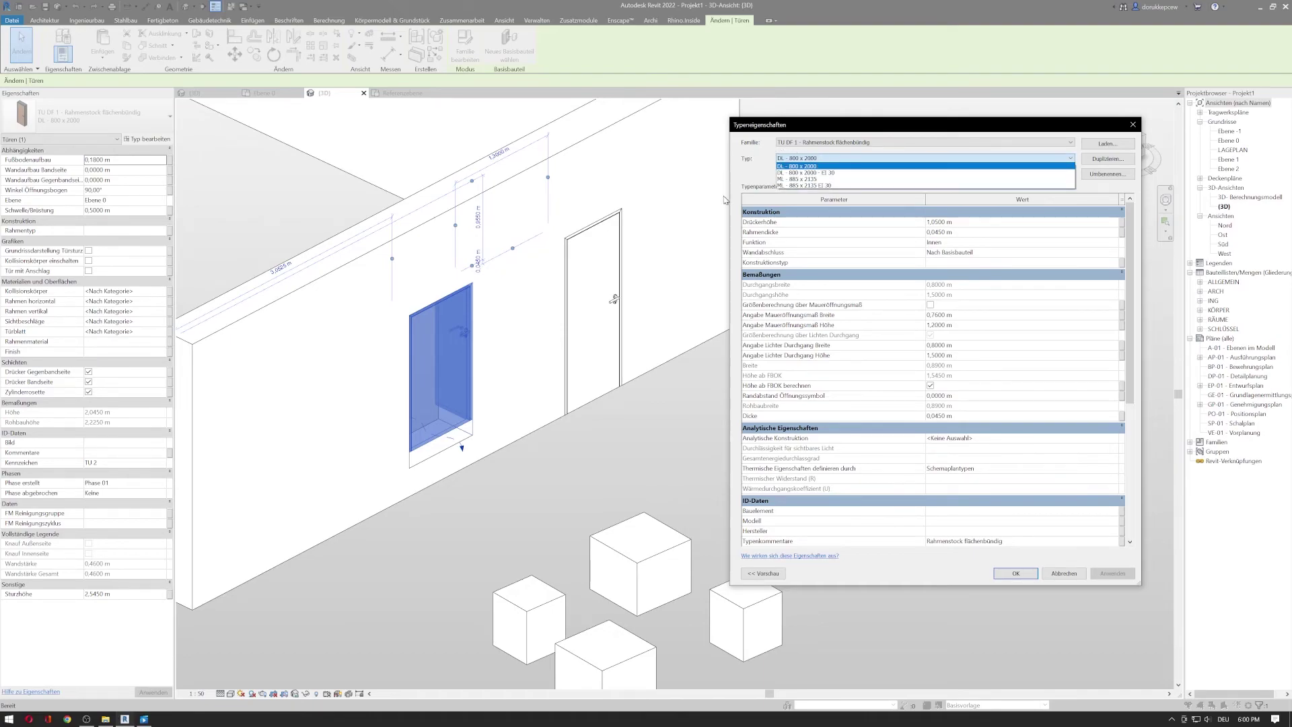
{"action": "left_click", "coordinate": [820, 164]}
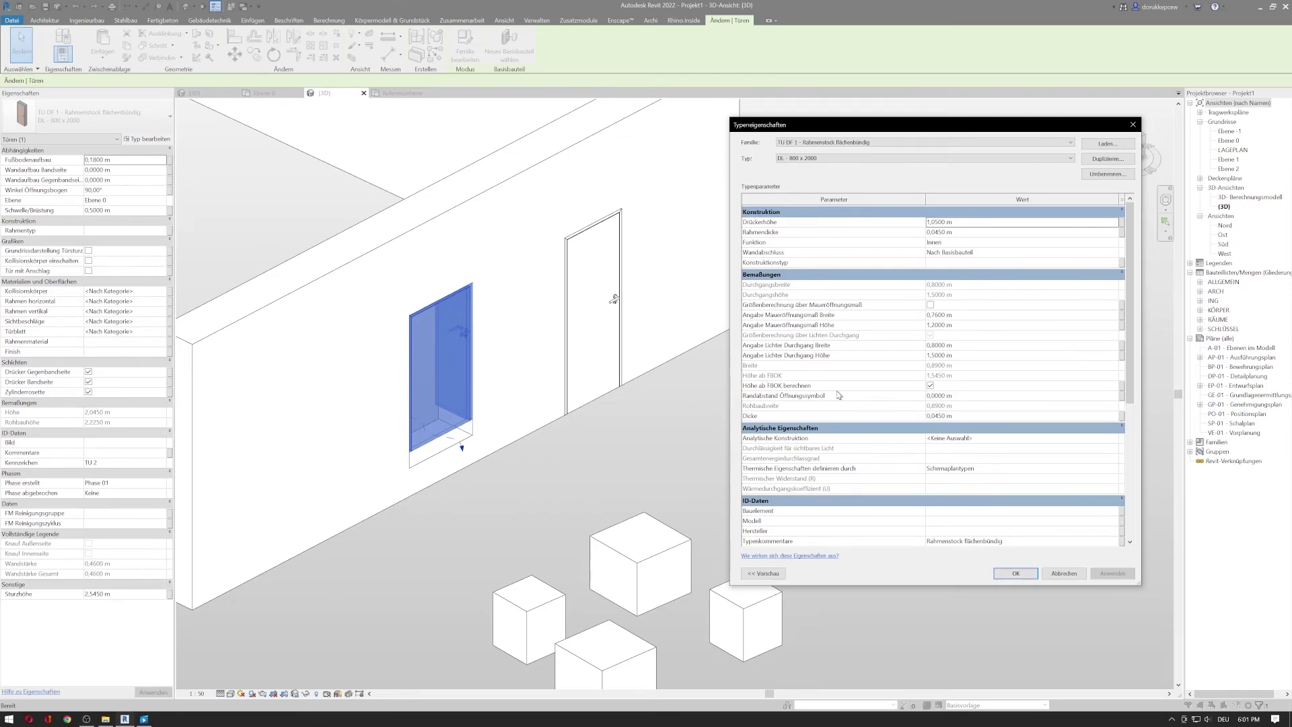
{"action": "left_click", "coordinate": [823, 162]}
{"action": "left_click", "coordinate": [806, 179]}
{"action": "left_click", "coordinate": [852, 161]}
{"action": "left_click", "coordinate": [804, 169]}
Enable Größenberechnung über Maueröffnungsmaß for the DL - 800 x 2000 type and accept the type properties
{"action": "mouse_move", "coordinate": [746, 308]}
{"action": "mouse_move", "coordinate": [773, 343]}
{"action": "left_click", "coordinate": [930, 305]}
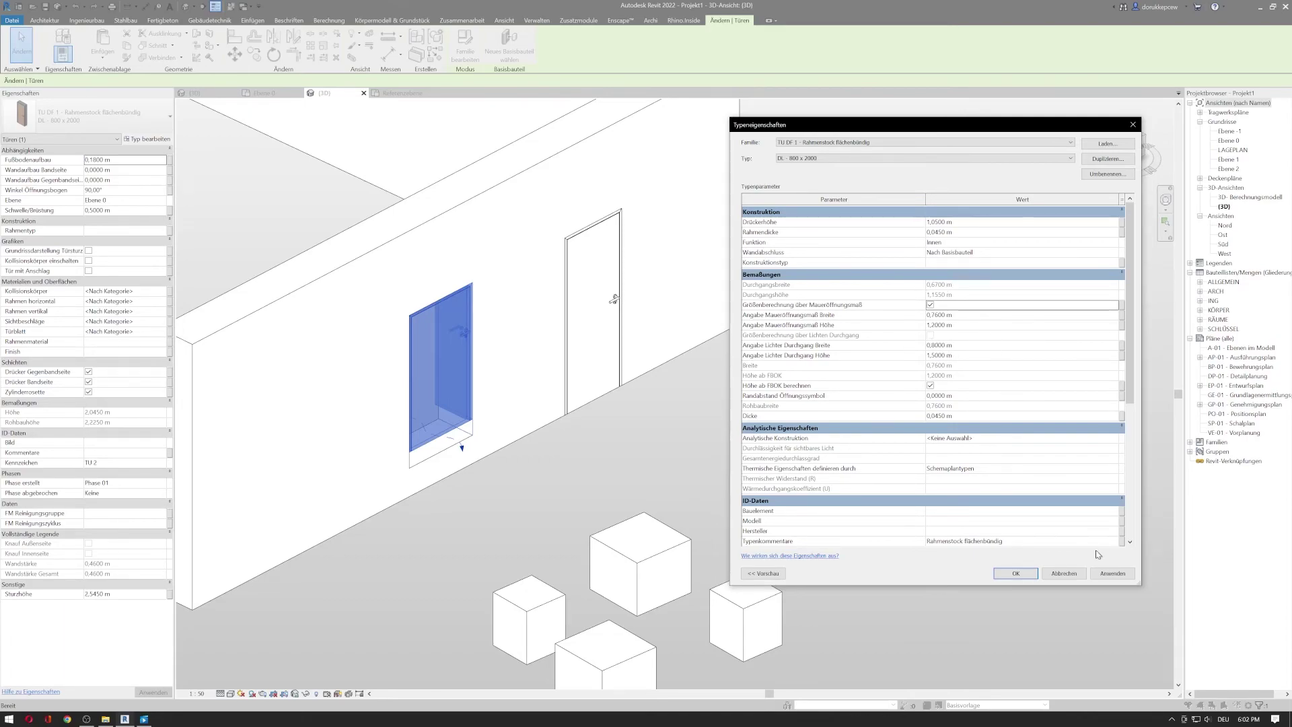
{"action": "left_click", "coordinate": [1114, 576]}
{"action": "left_click", "coordinate": [1026, 575]}
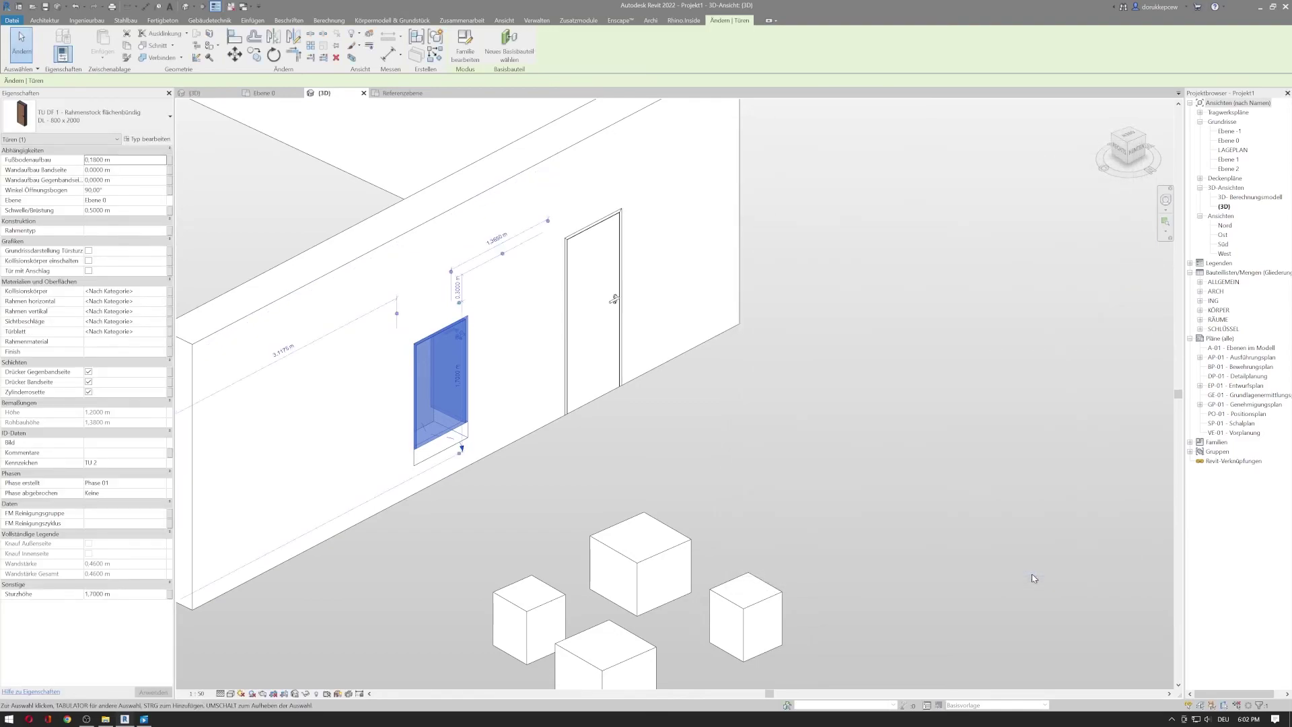
Open the raised door's family for editing in its Referenzebene floor plan and display its family types and parameters
{"action": "left_click", "coordinate": [467, 61]}
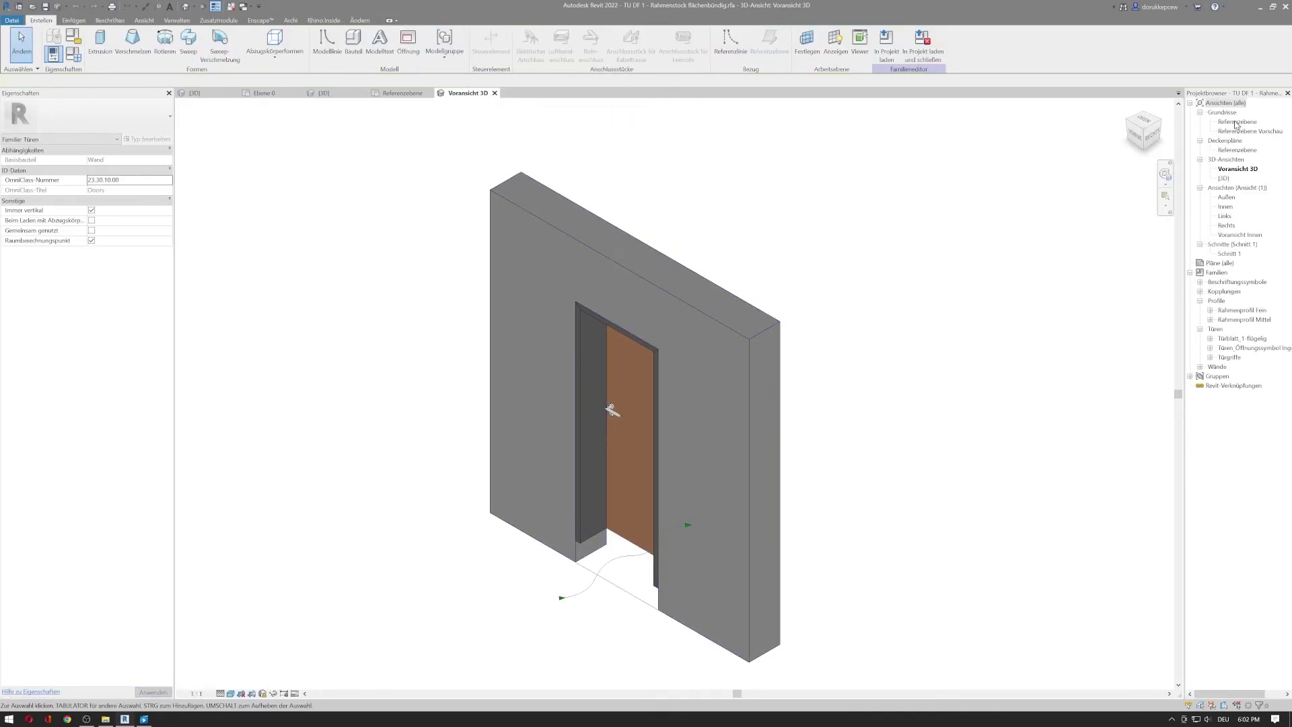
{"action": "double_click", "coordinate": [1237, 122]}
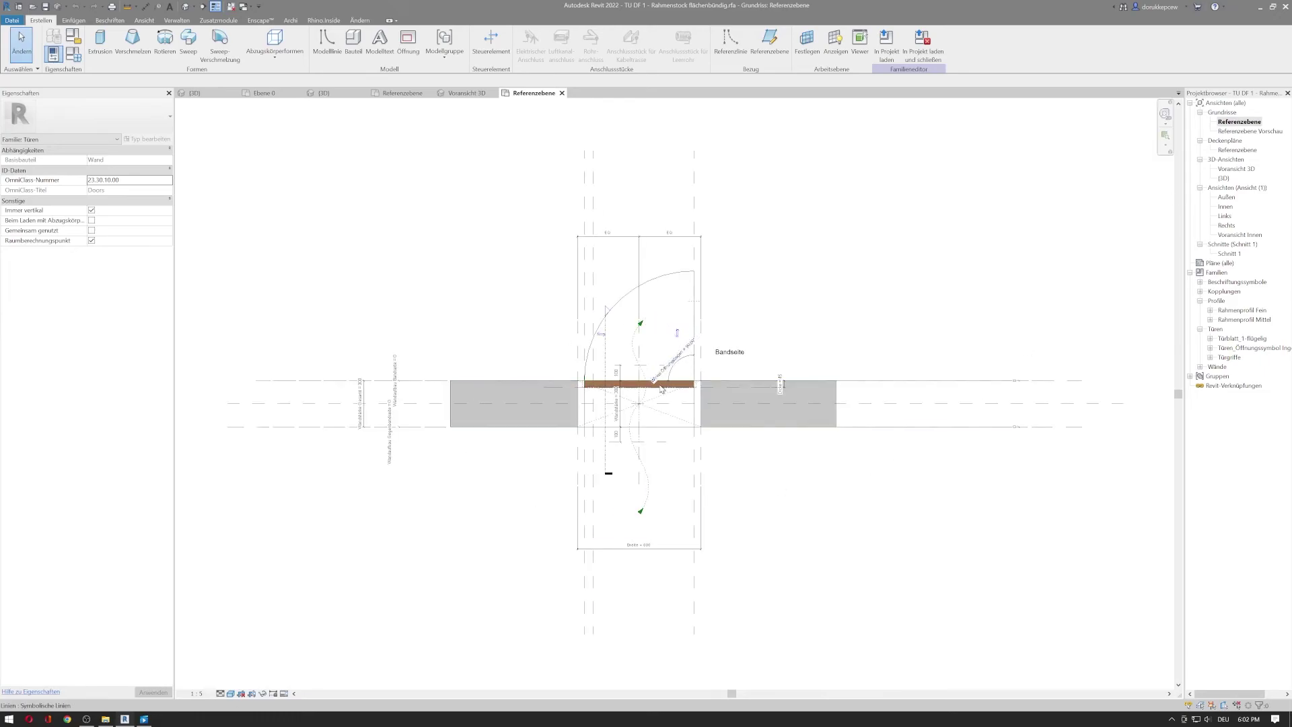
{"action": "scroll", "coordinate": [663, 389], "scroll_direction": "up", "scroll_amount": 2}
{"action": "scroll", "coordinate": [749, 202], "scroll_direction": "down", "scroll_amount": 2}
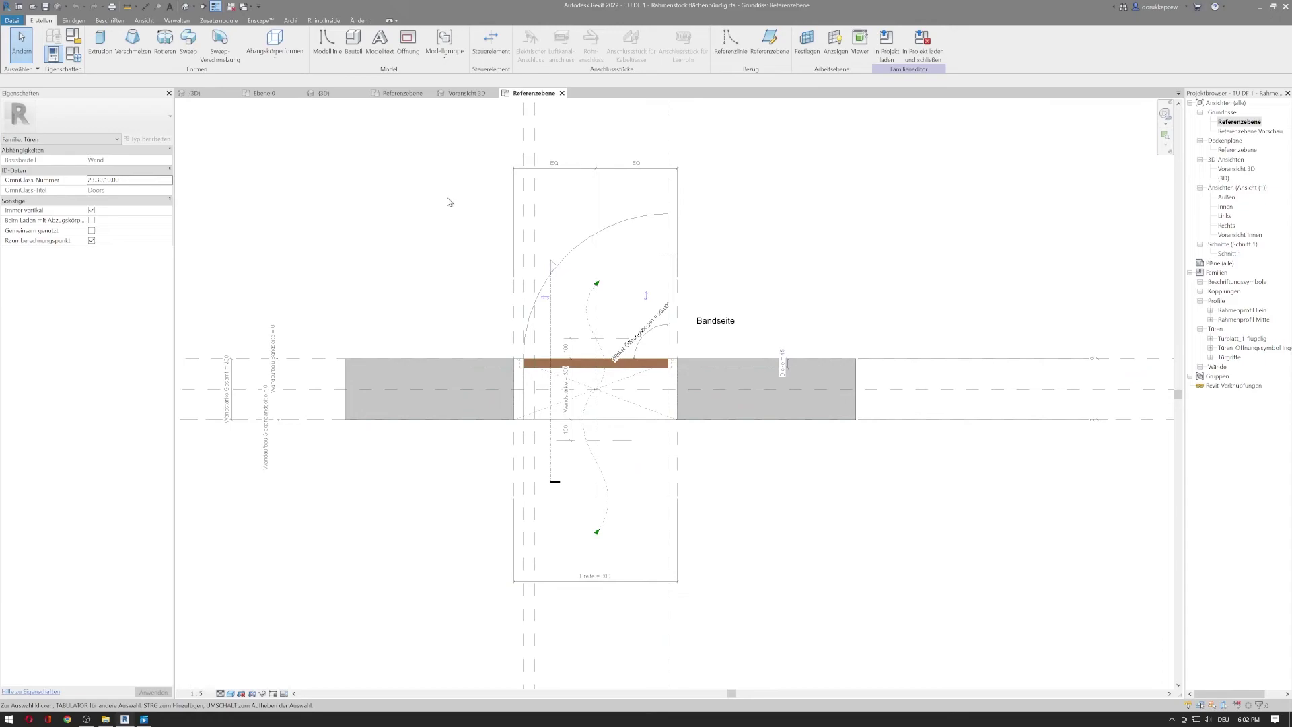
{"action": "scroll", "coordinate": [432, 453], "scroll_direction": "down", "scroll_amount": 2}
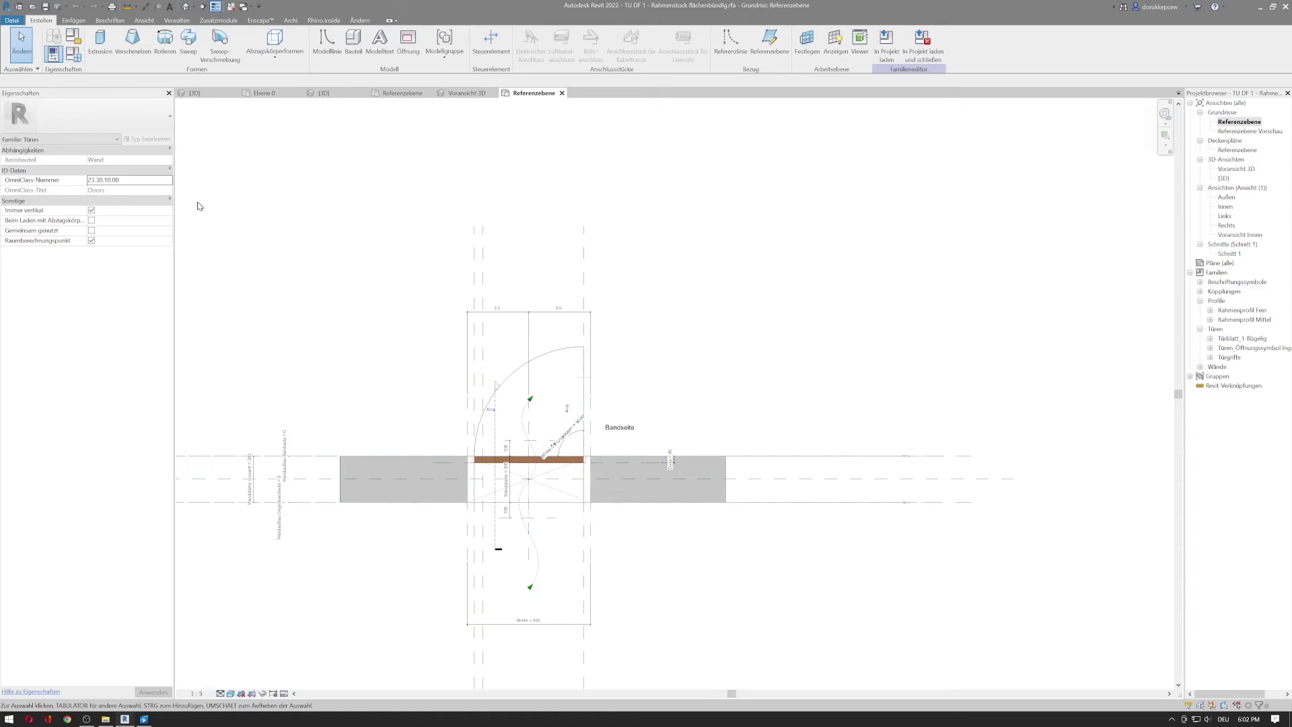
{"action": "left_click", "coordinate": [74, 56]}
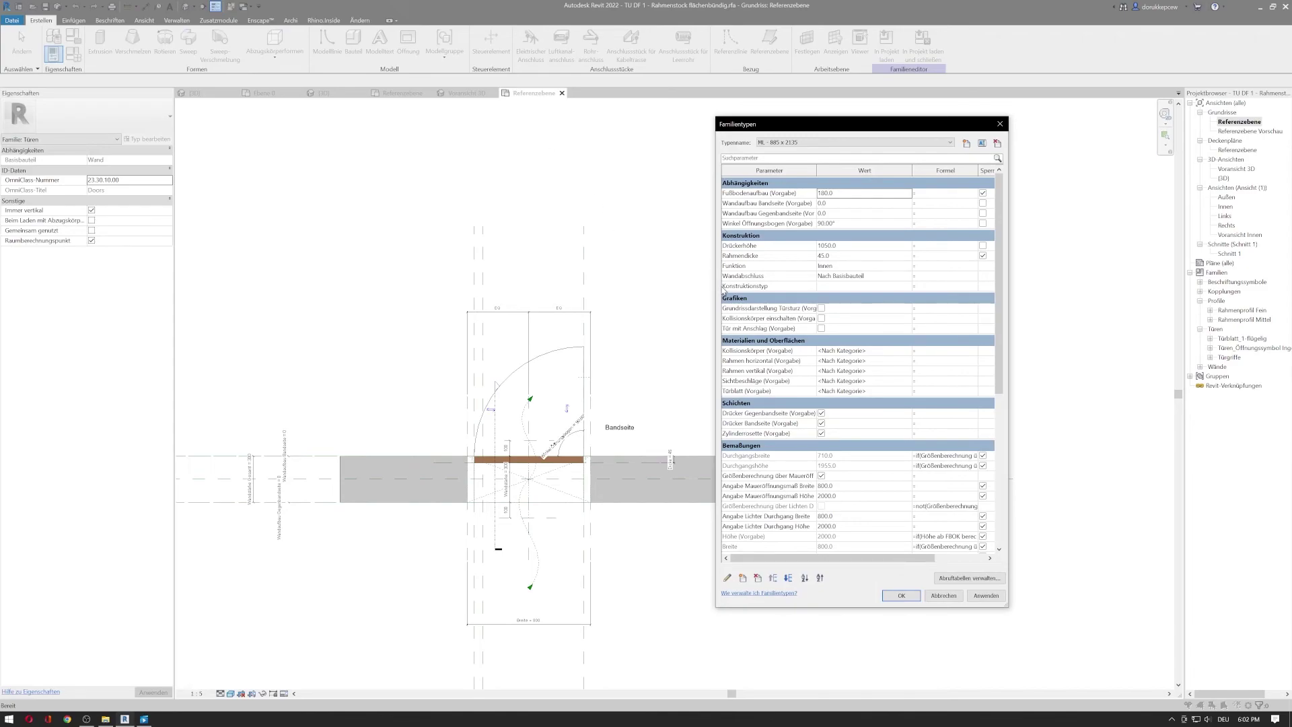
Widen the family types dialog and examine the formula behind Größenberechnung über Lichten Durchgang
{"action": "left_click_drag", "start_coordinate": [717, 289], "coordinate": [508, 265]}
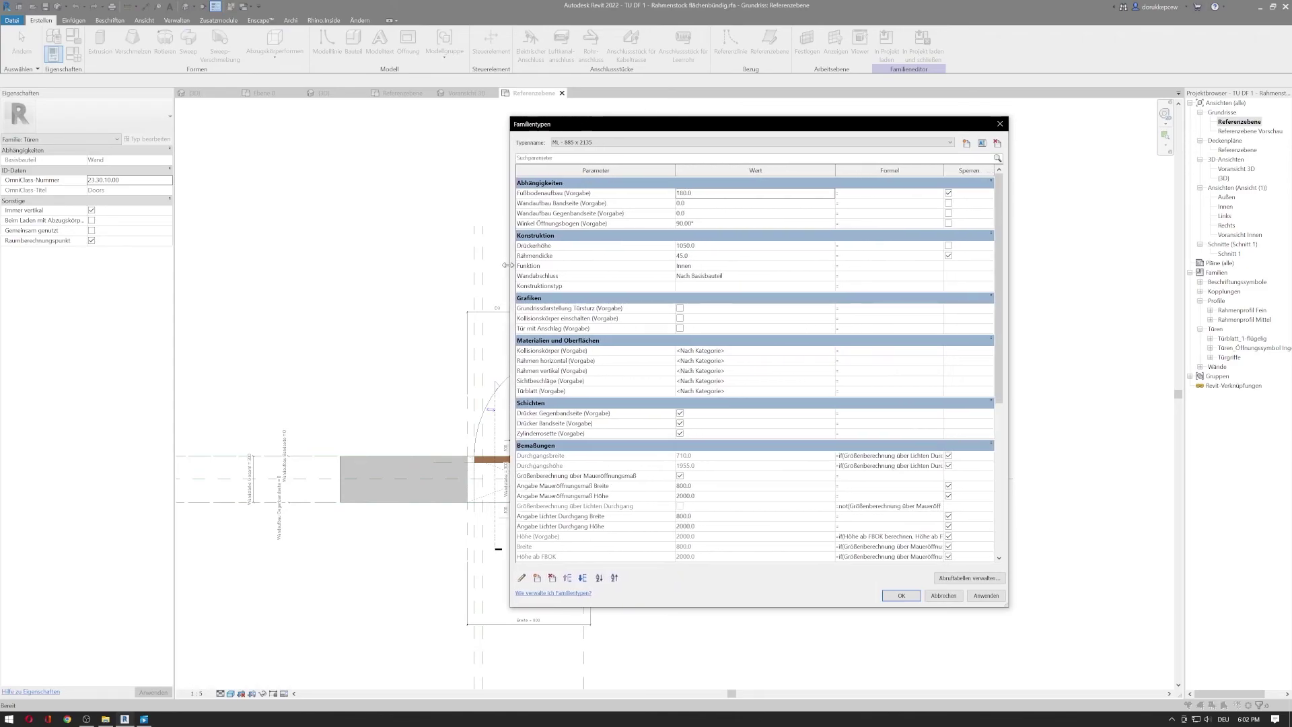
{"action": "scroll", "coordinate": [609, 304], "scroll_direction": "down", "scroll_amount": 3}
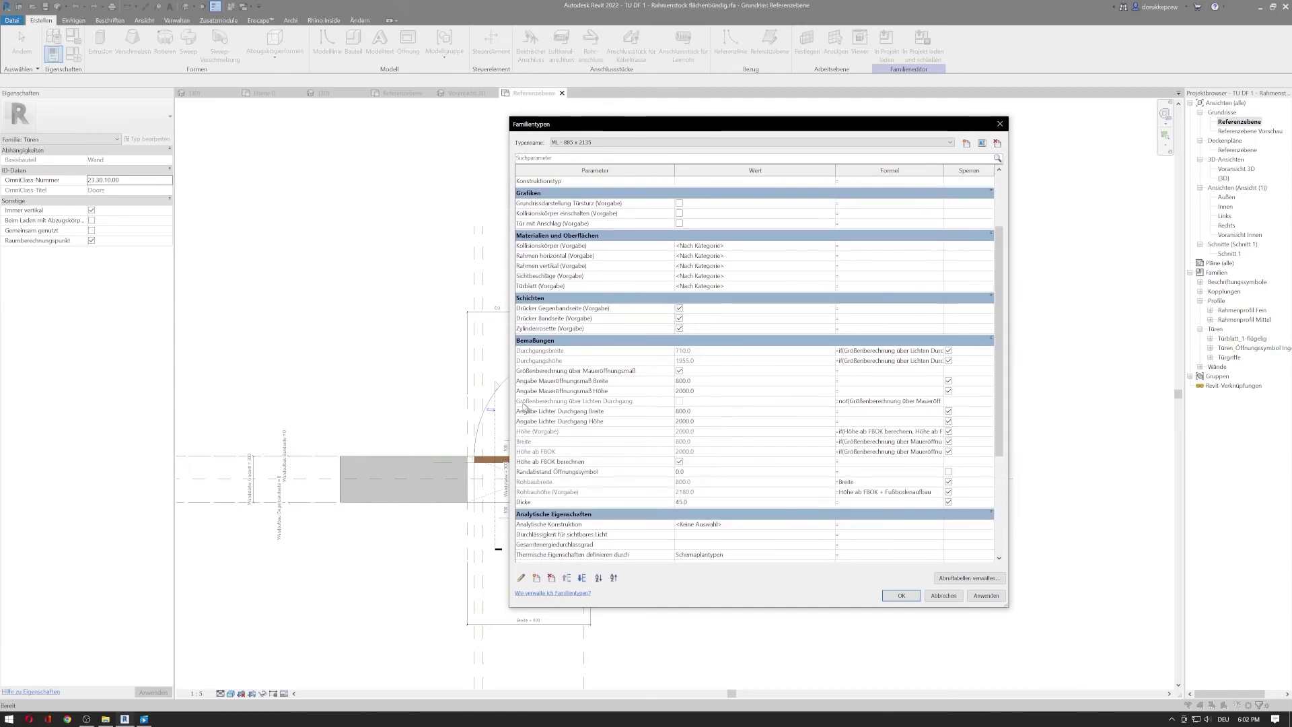
{"action": "left_click", "coordinate": [523, 402]}
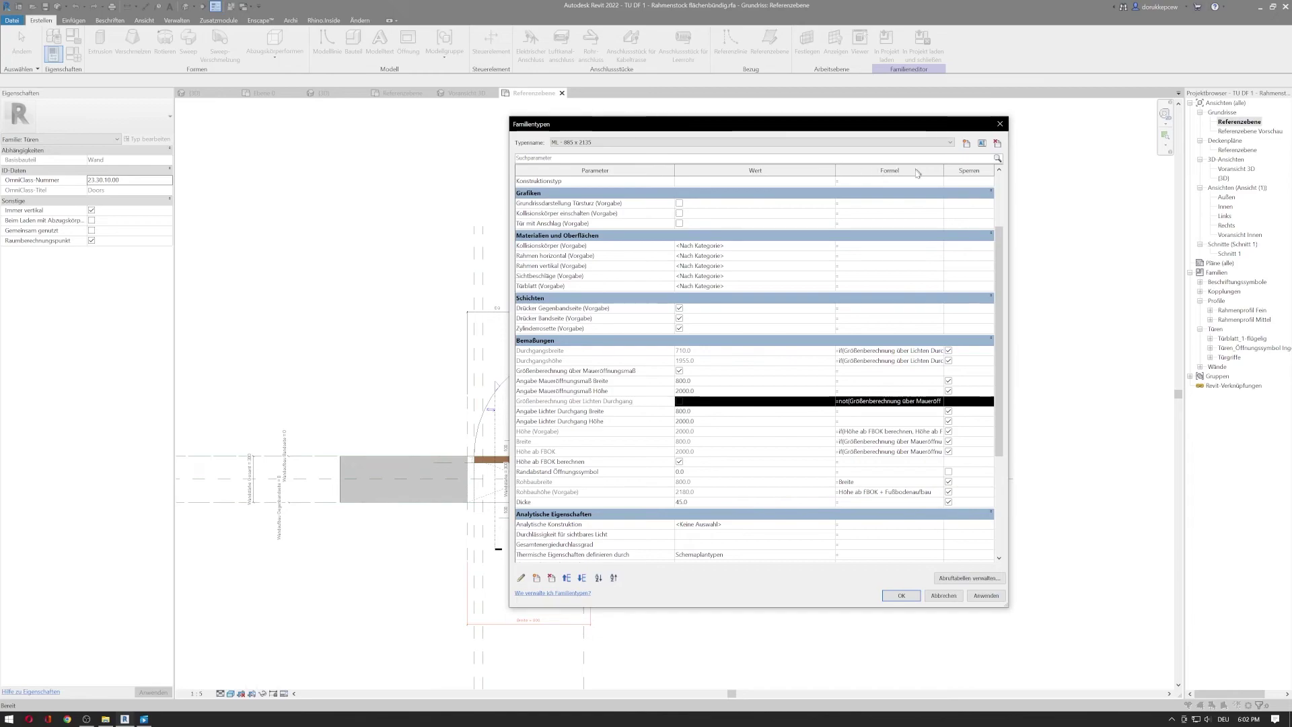
{"action": "left_click", "coordinate": [840, 403]}
{"action": "mouse_move", "coordinate": [839, 403]}
{"action": "left_mouse_down"}
{"action": "mouse_move", "coordinate": [983, 399]}
{"action": "mouse_move", "coordinate": [815, 406]}
{"action": "left_mouse_up"}
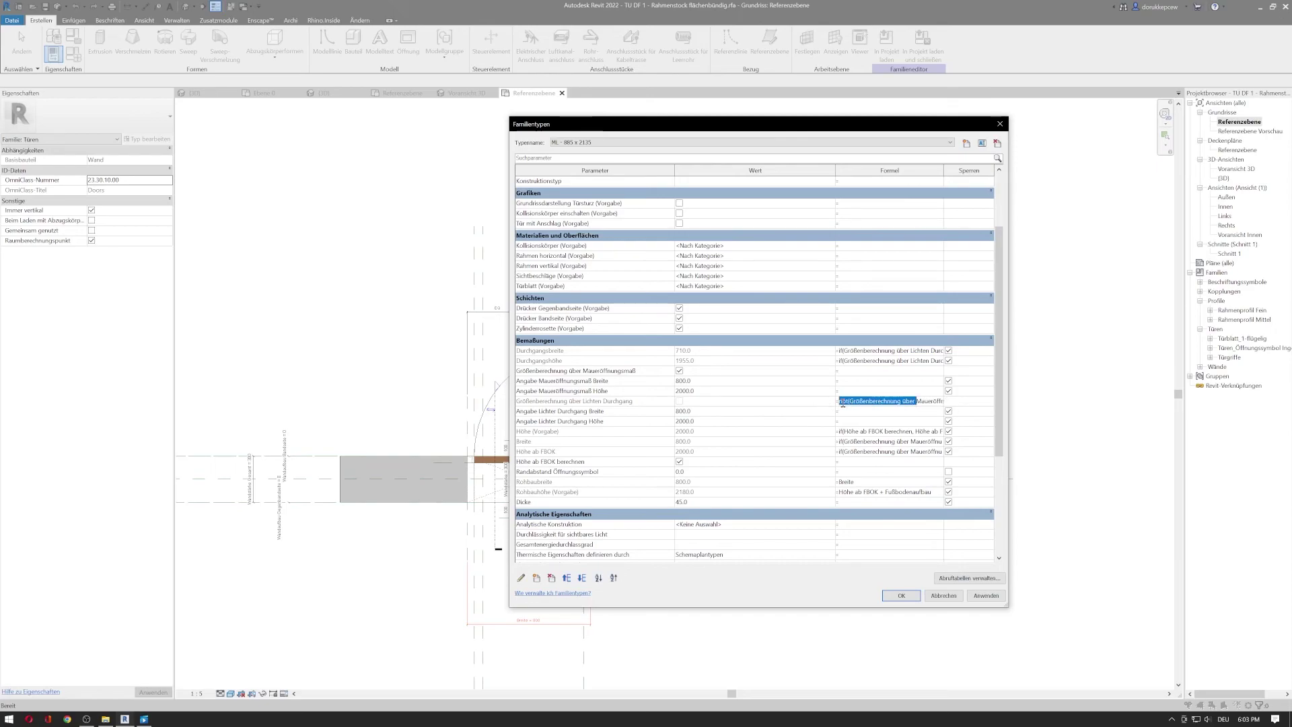
{"action": "left_click", "coordinate": [842, 404]}
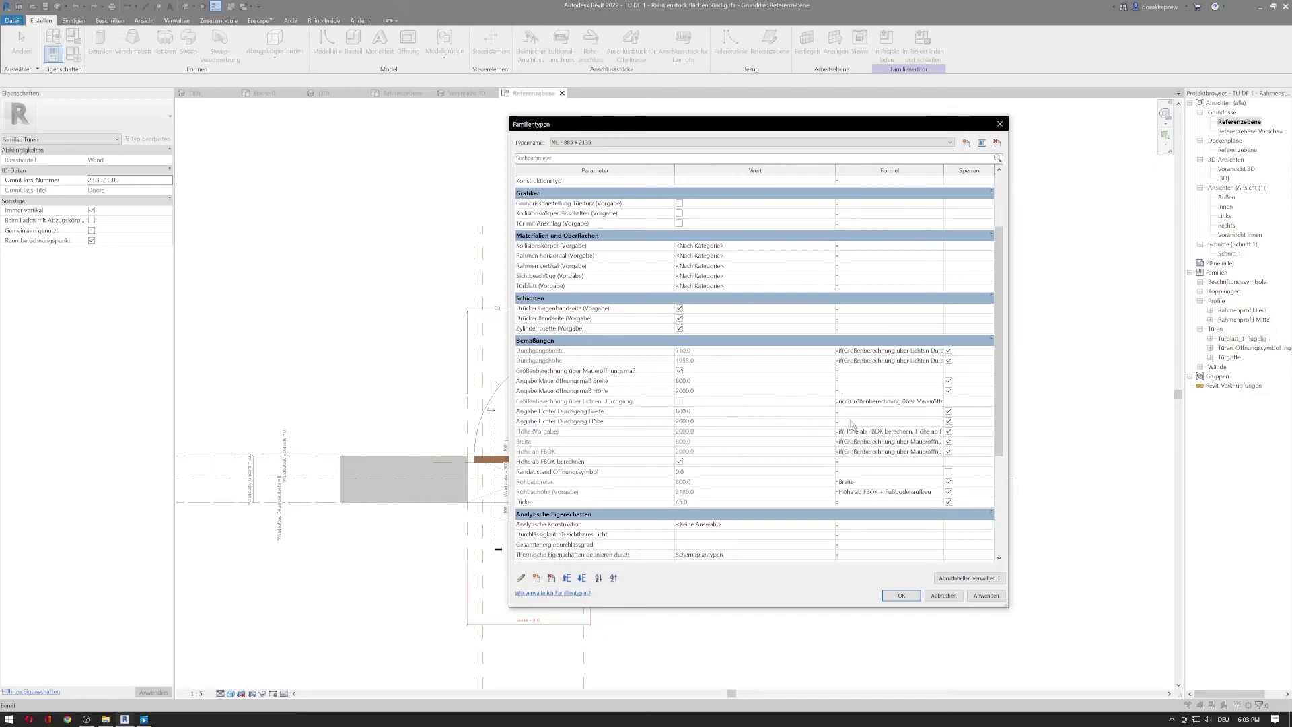
{"action": "left_click_drag", "start_coordinate": [839, 402], "coordinate": [962, 401]}
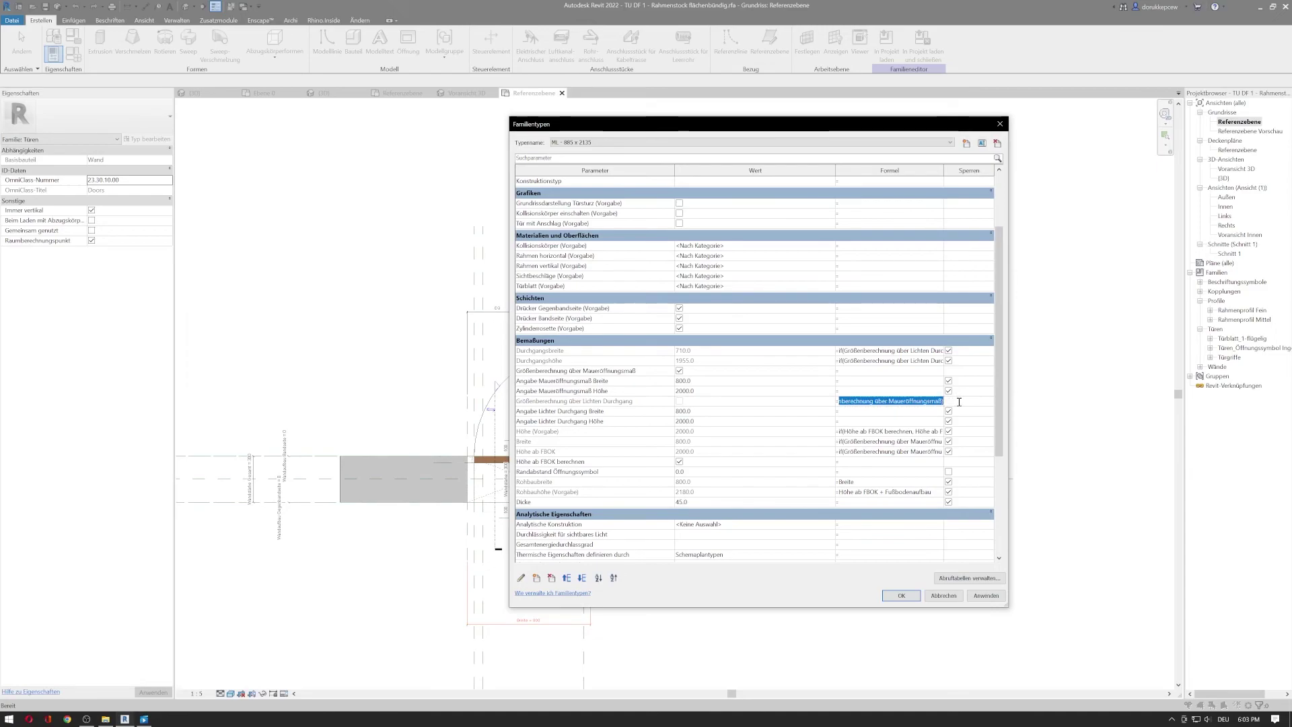
{"action": "left_click", "coordinate": [839, 401]}
{"action": "left_click_drag", "start_coordinate": [847, 401], "coordinate": [949, 408]}
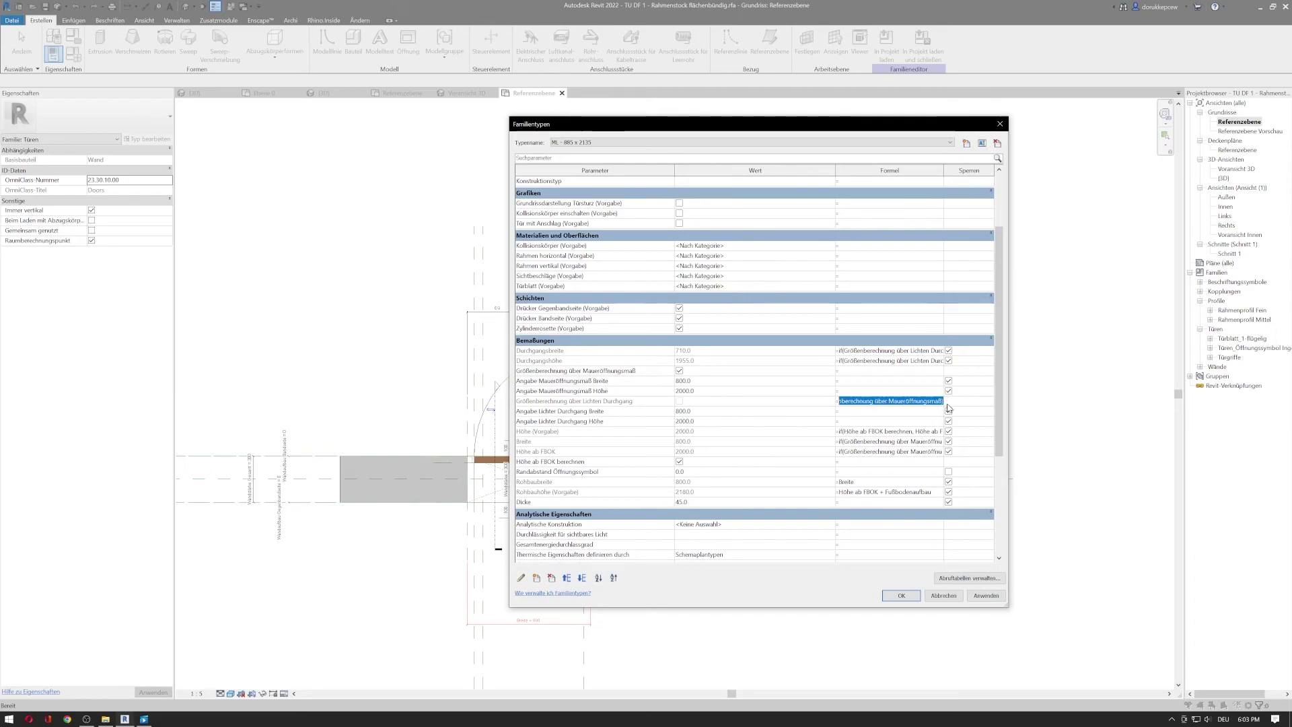
Rename the family parameter Größenberechnung über Maueröffnungsmaß to A
{"action": "left_click", "coordinate": [658, 373]}
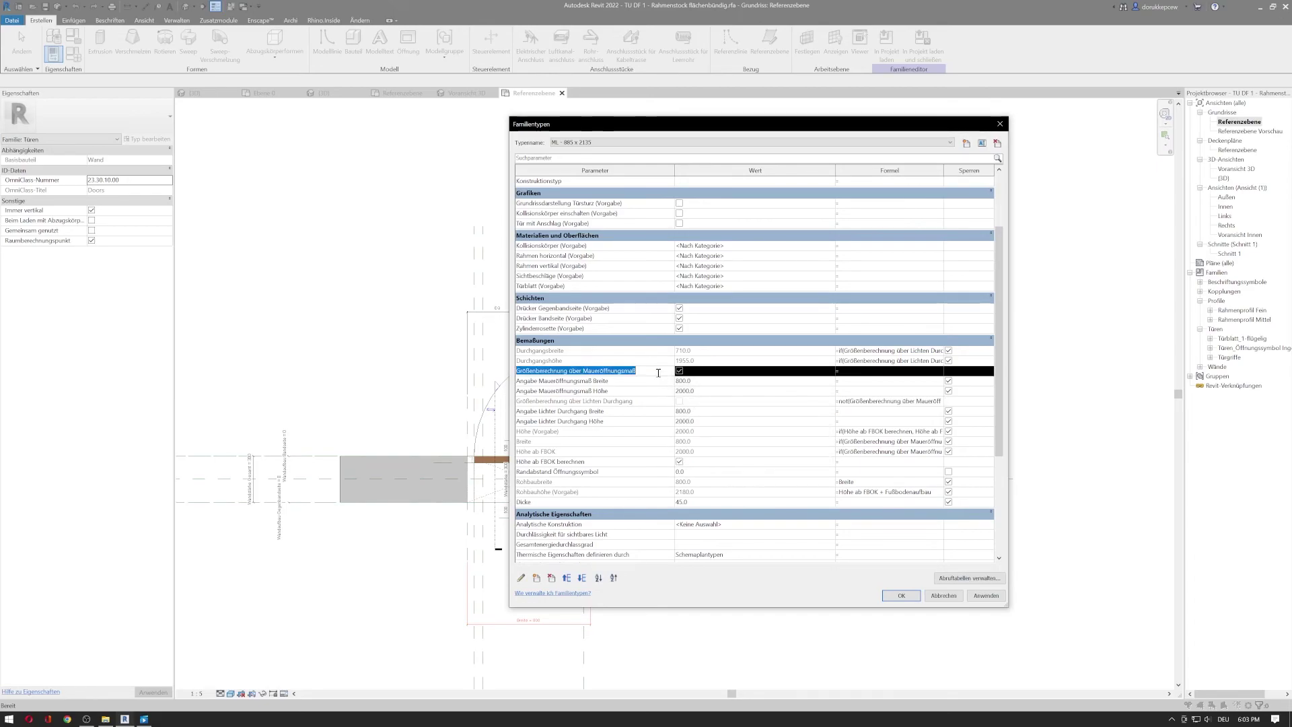
{"action": "left_click", "coordinate": [521, 577]}
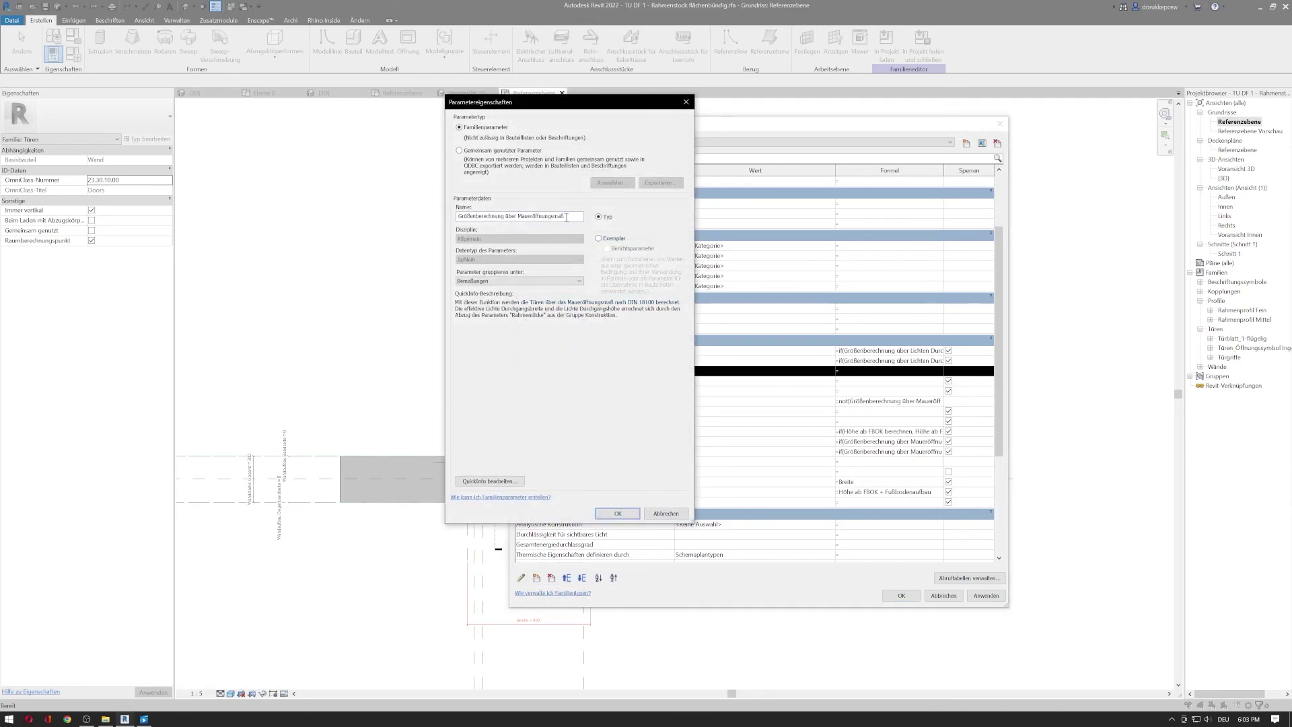
{"action": "left_click_drag", "start_coordinate": [567, 217], "coordinate": [445, 217]}
{"action": "type", "text": "A"}
{"action": "left_click", "coordinate": [628, 514]}
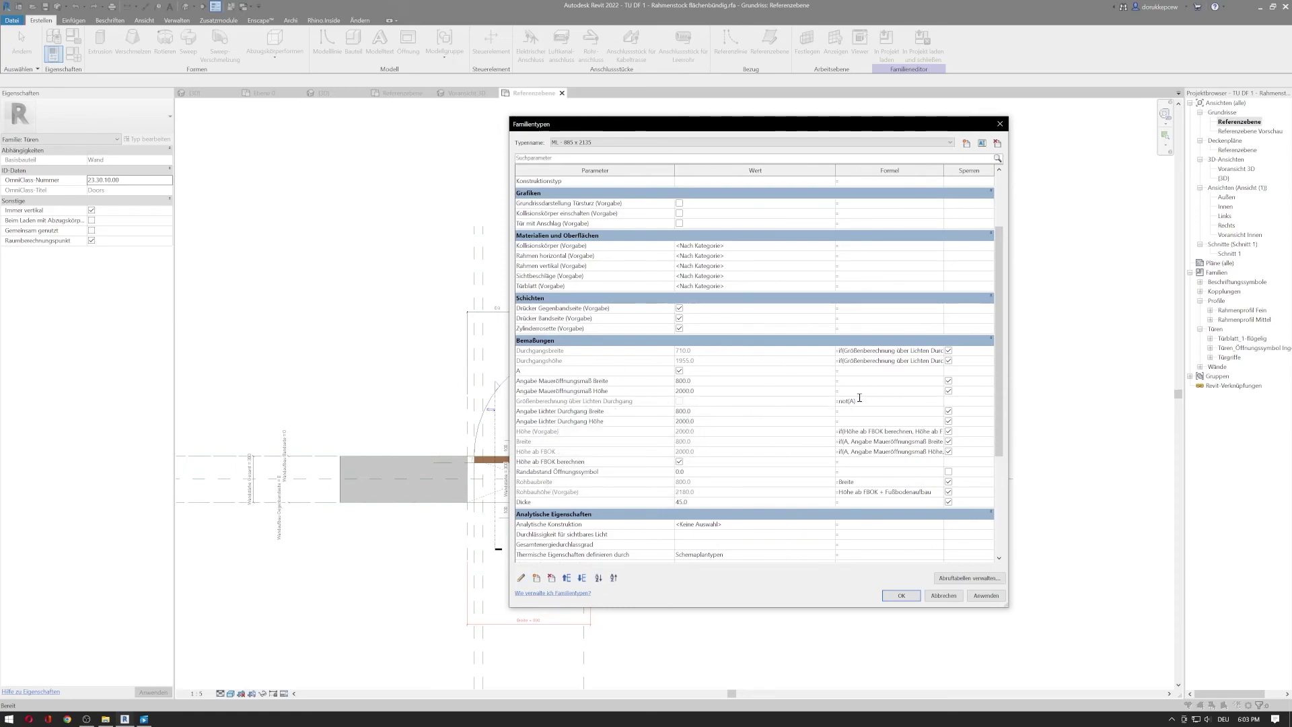
Rename the family parameter Größenberechnung über Lichten Durchgang to B
{"action": "left_click", "coordinate": [669, 402]}
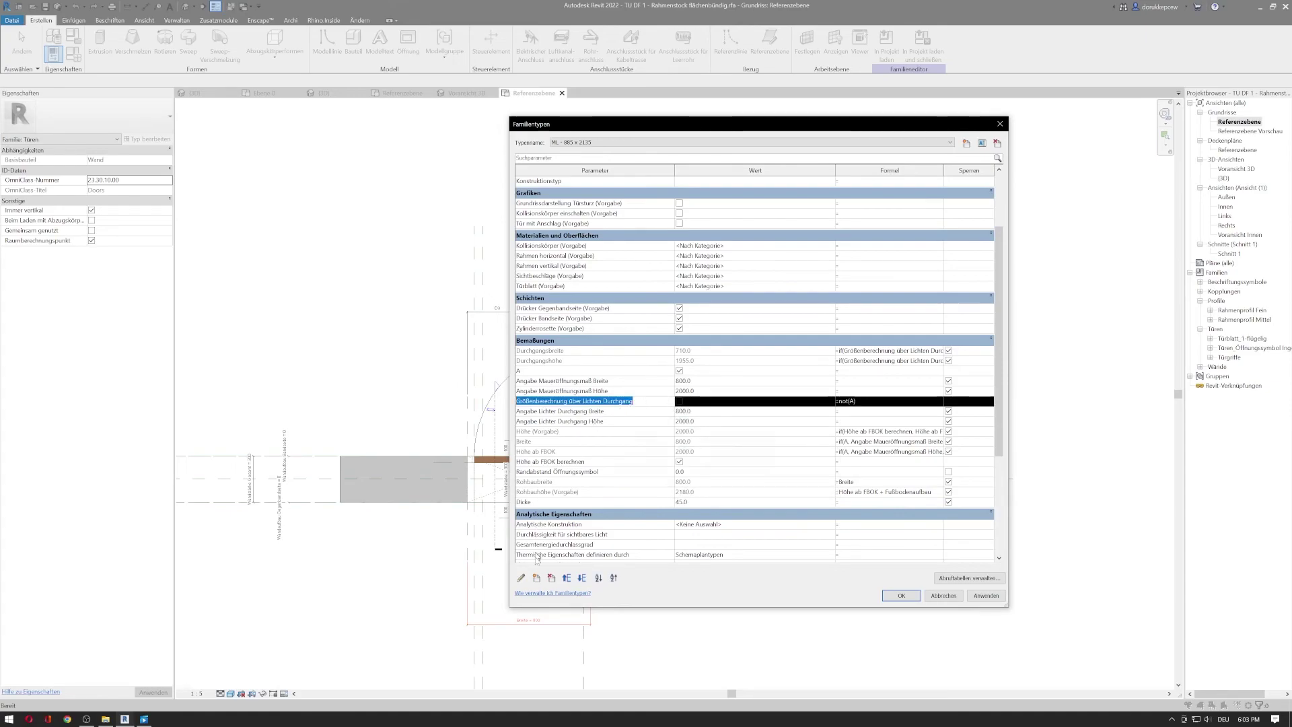
{"action": "left_click", "coordinate": [521, 577]}
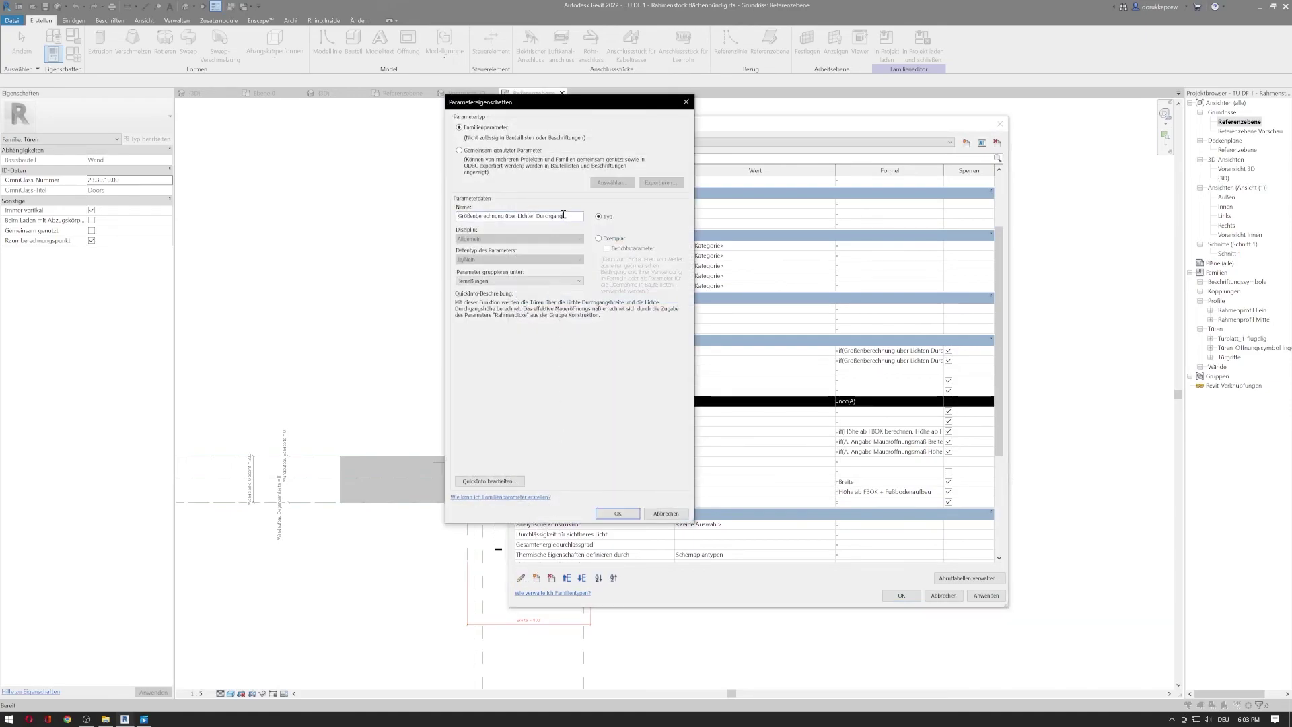
{"action": "left_click_drag", "start_coordinate": [572, 216], "coordinate": [424, 217]}
{"action": "type", "text": "B"}
{"action": "left_click", "coordinate": [617, 512]}
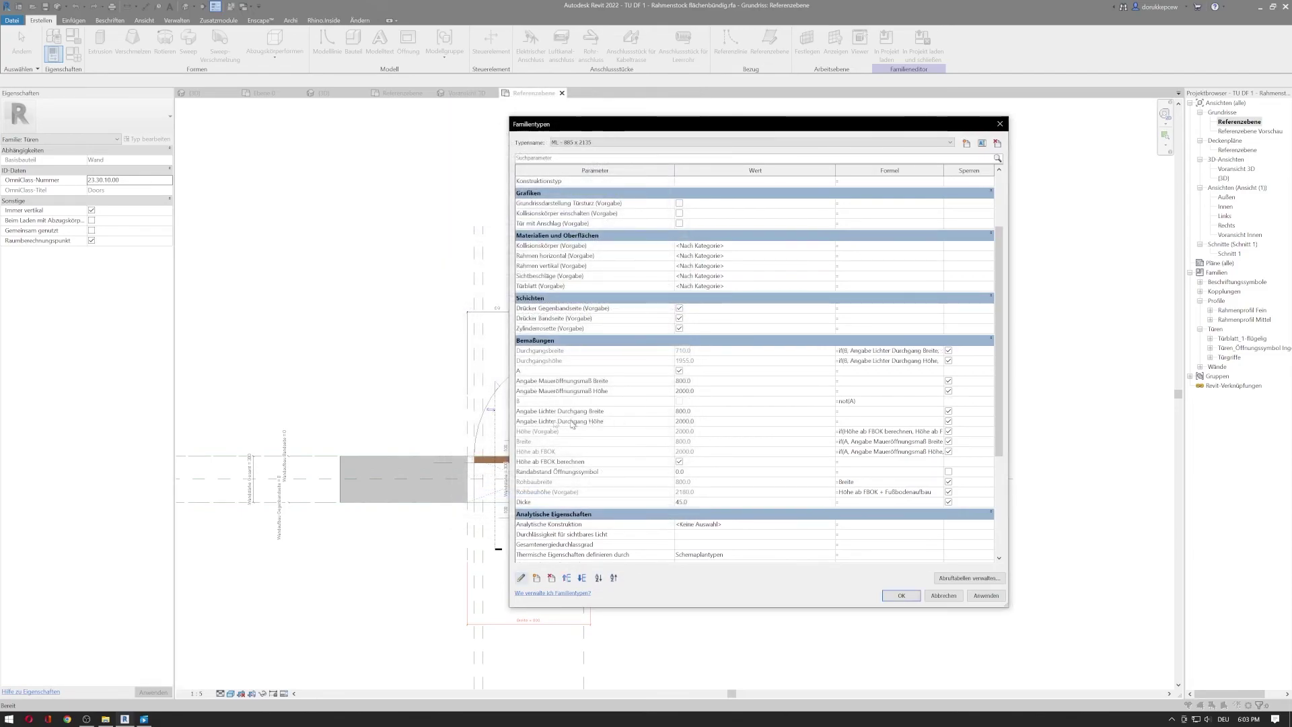
Remove parameter B's formula, give parameter A the formula not(B), and apply and accept the family types
{"action": "left_click", "coordinate": [879, 404]}
{"action": "key", "text": "Delete"}
{"action": "left_click", "coordinate": [844, 378]}
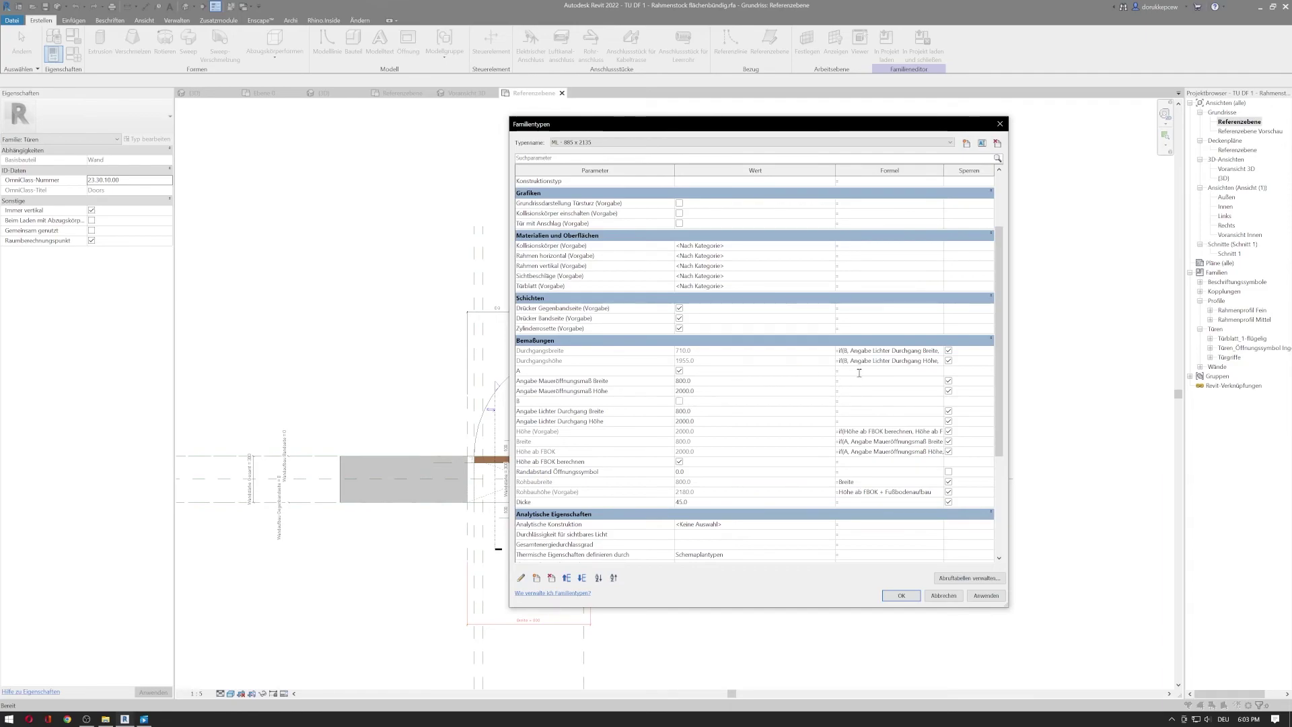
{"action": "type", "text": "not("}
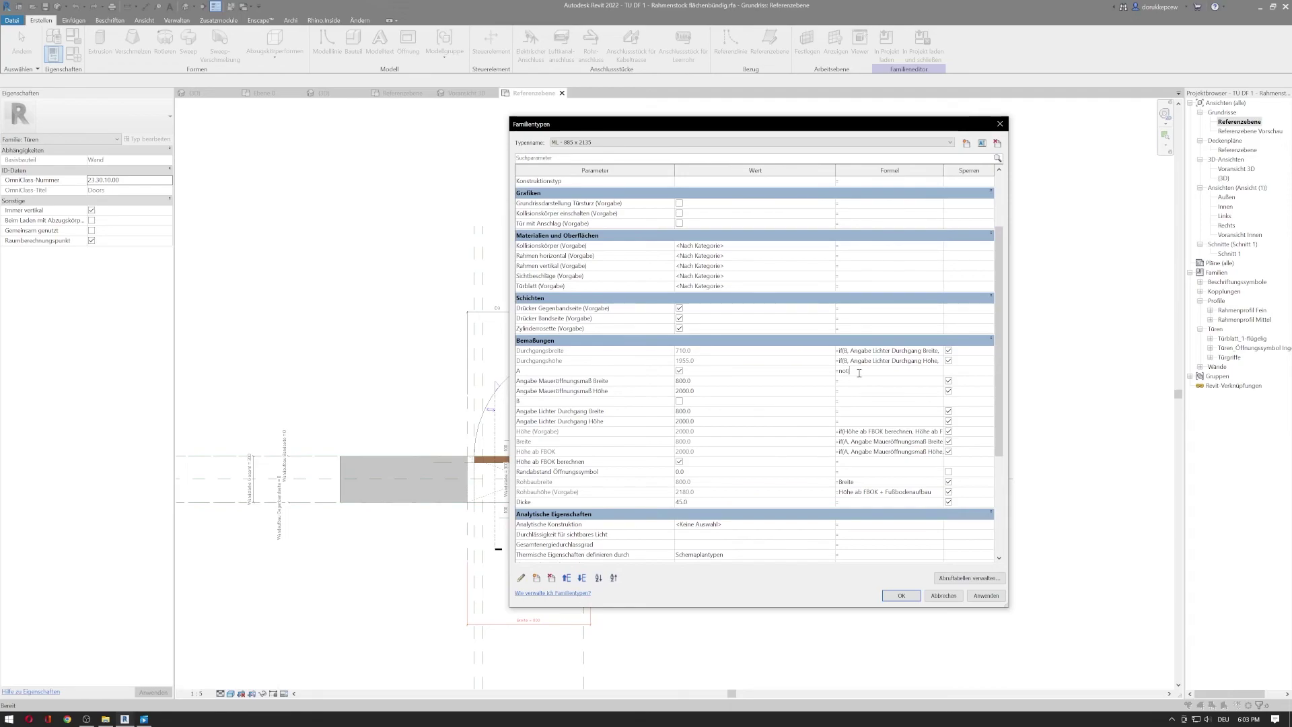
{"action": "type", "text": "B)"}
{"action": "left_click", "coordinate": [863, 382]}
{"action": "left_click", "coordinate": [971, 595]}
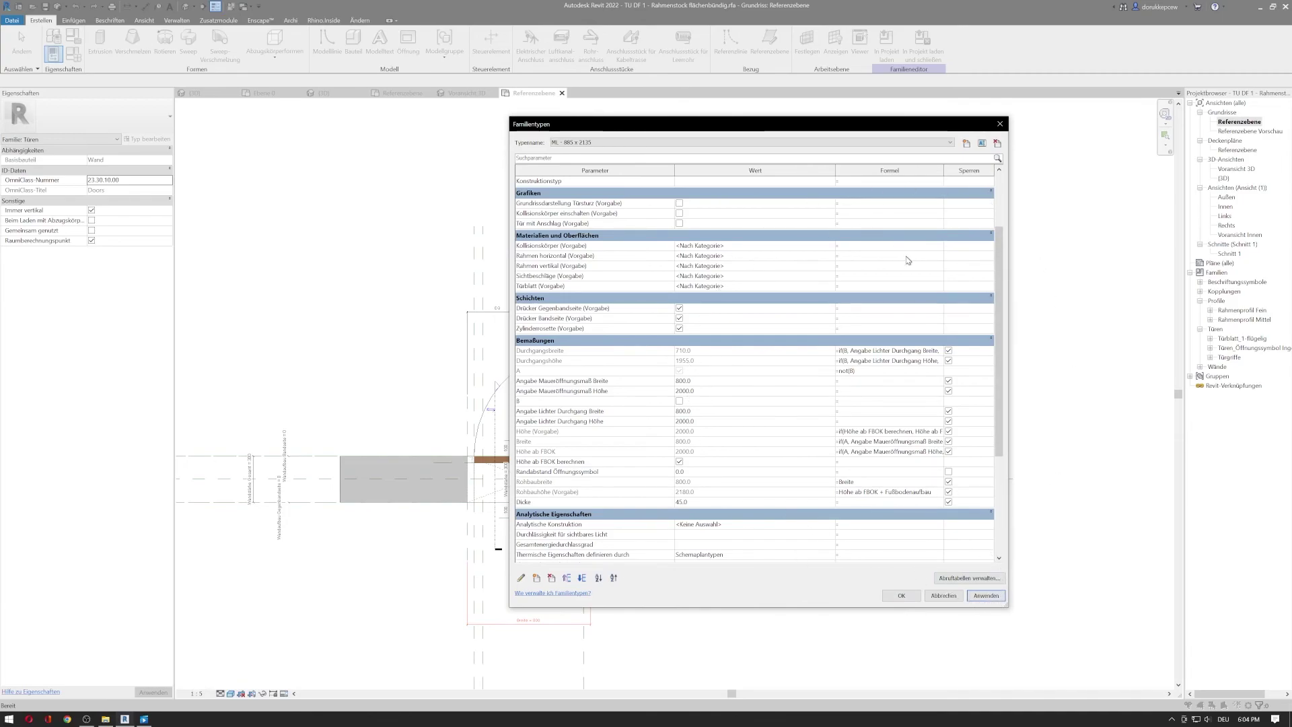
{"action": "left_click", "coordinate": [902, 596]}
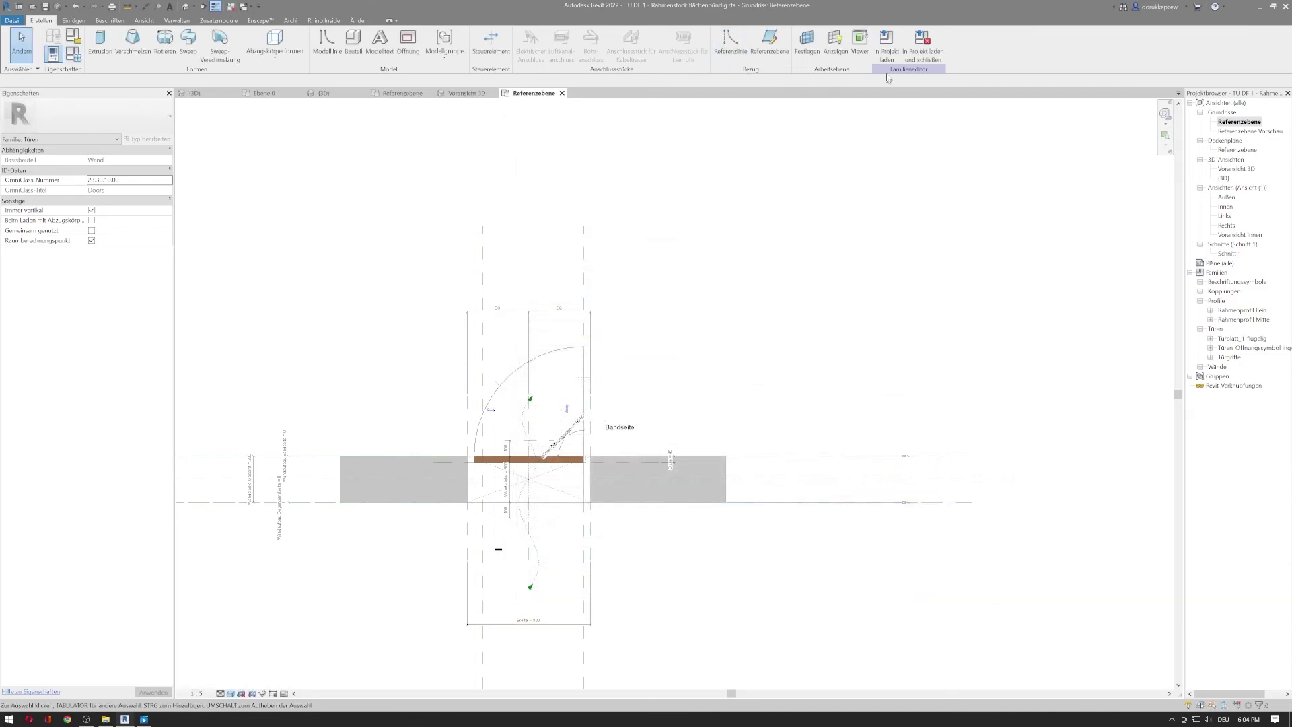
Load the edited door family into Projekt1, overwriting the existing version without its parameter values
{"action": "left_click", "coordinate": [886, 43]}
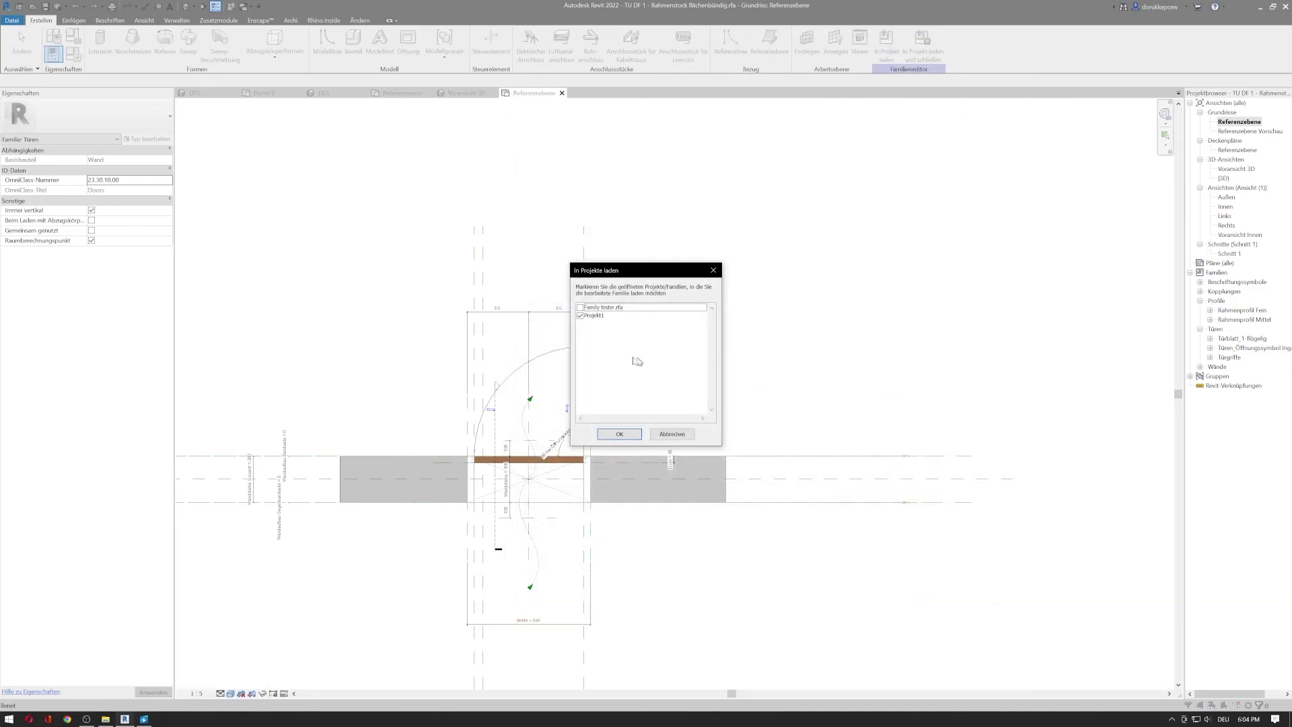
{"action": "left_click", "coordinate": [601, 433]}
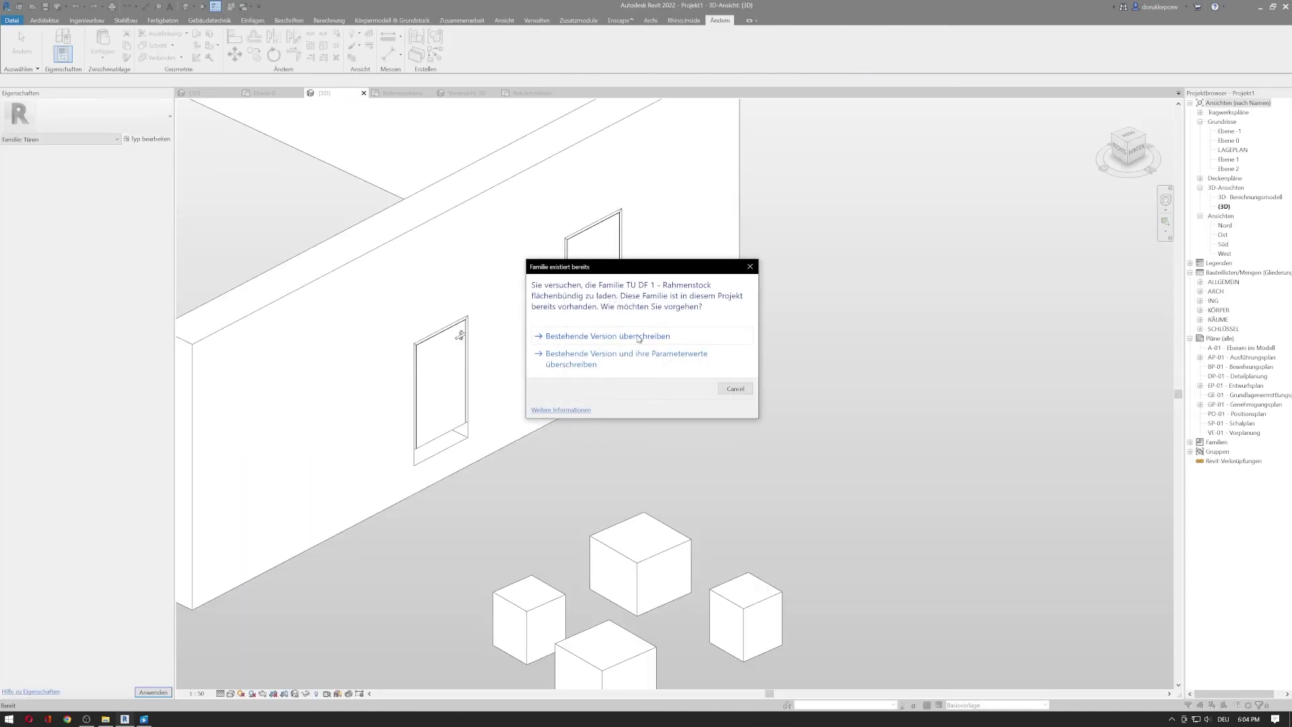
{"action": "left_click", "coordinate": [631, 338]}
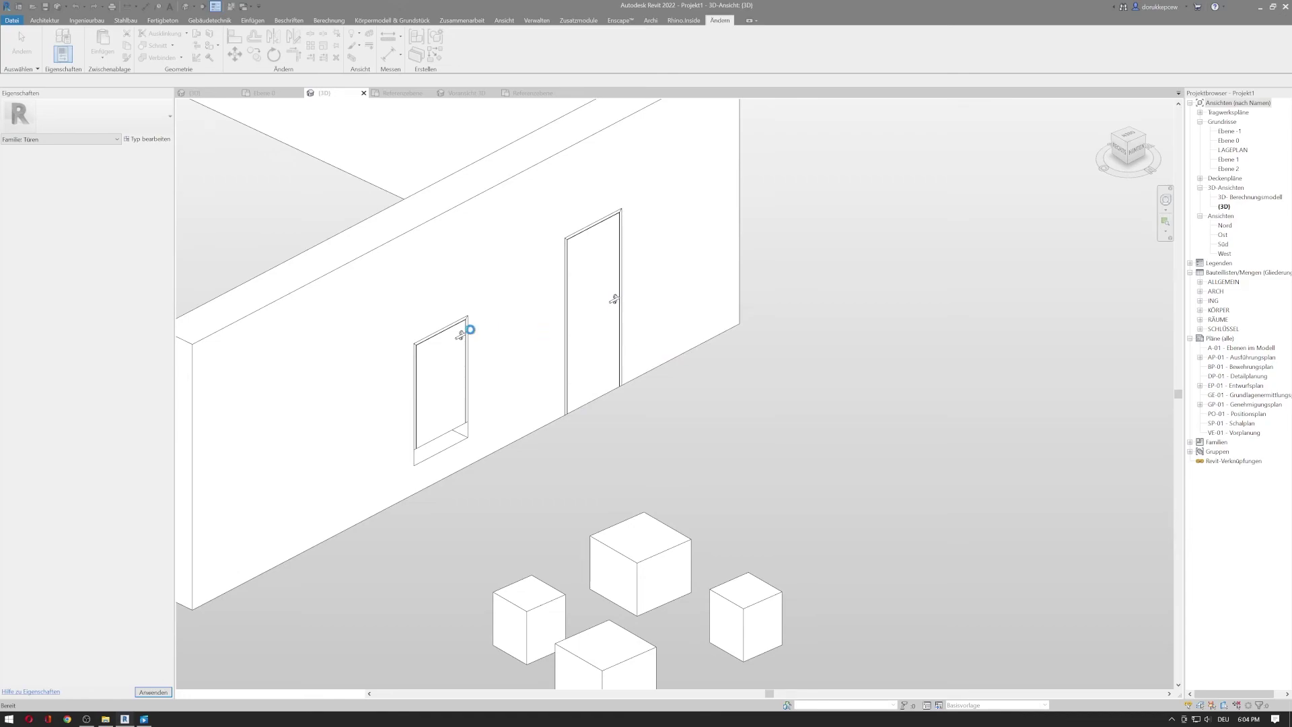
Try toggling option B in the raised door's type properties, accept them and deselect the door
{"action": "left_click", "coordinate": [469, 329]}
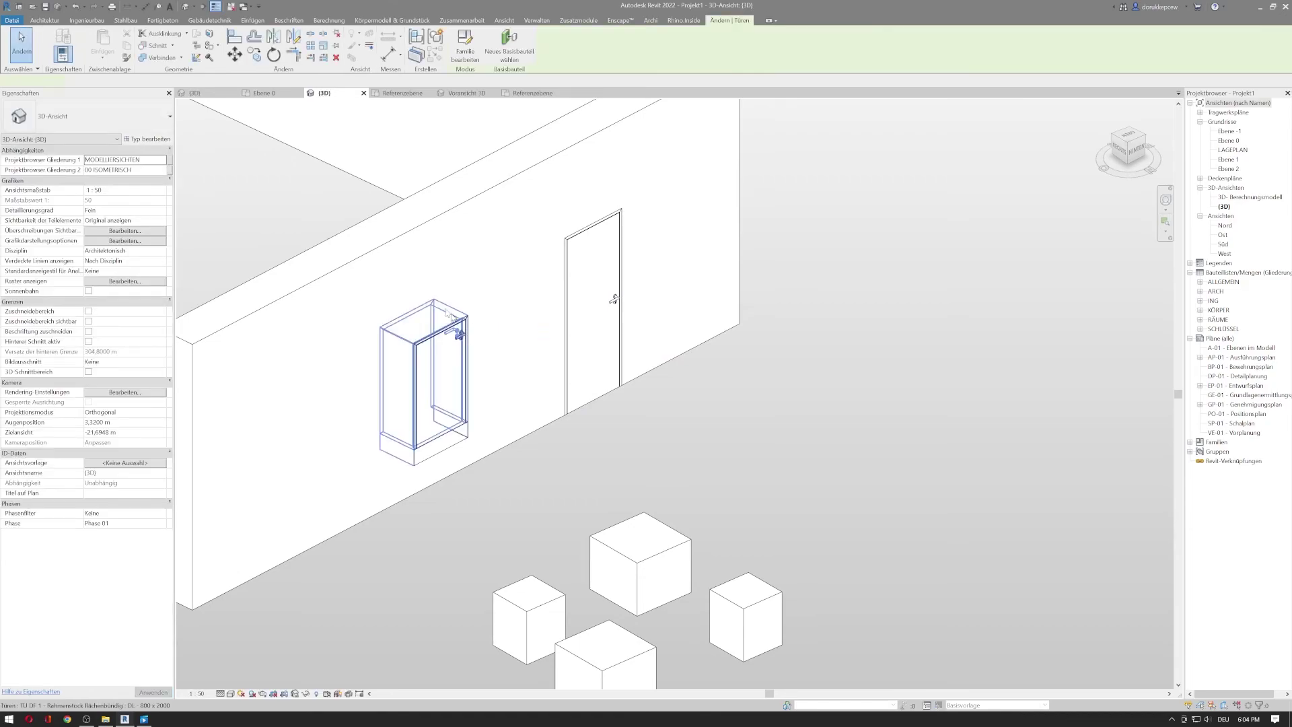
{"action": "left_click", "coordinate": [150, 139]}
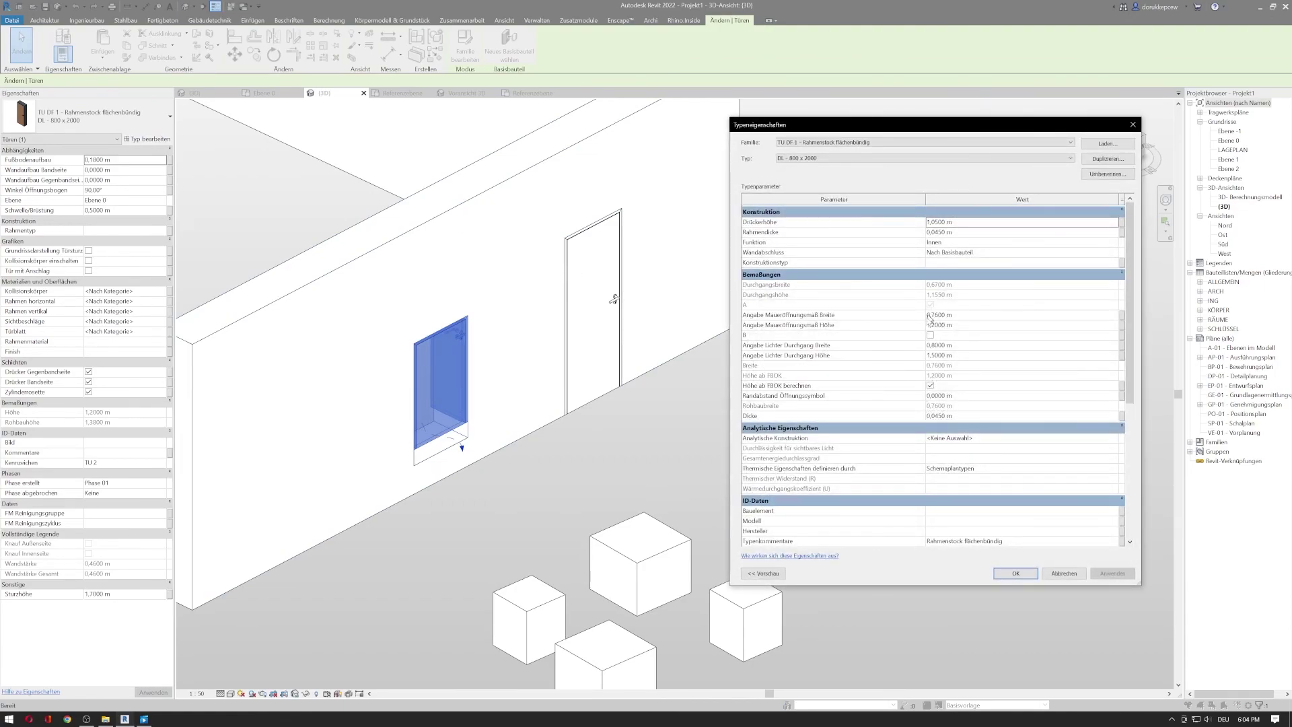
{"action": "left_click", "coordinate": [930, 336]}
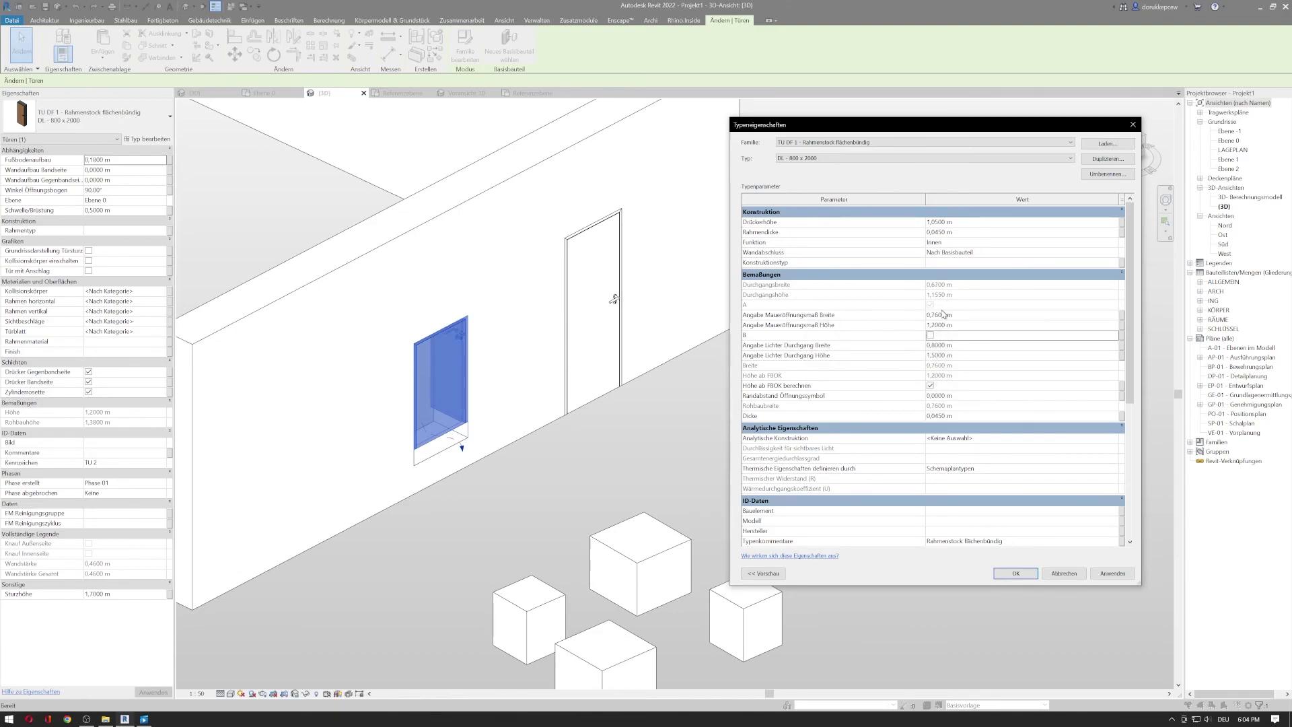
{"action": "left_click", "coordinate": [1109, 573]}
{"action": "left_click", "coordinate": [1014, 573]}
{"action": "left_click", "coordinate": [741, 488]}
{"action": "scroll", "coordinate": [737, 485], "scroll_direction": "down", "scroll_amount": 4}
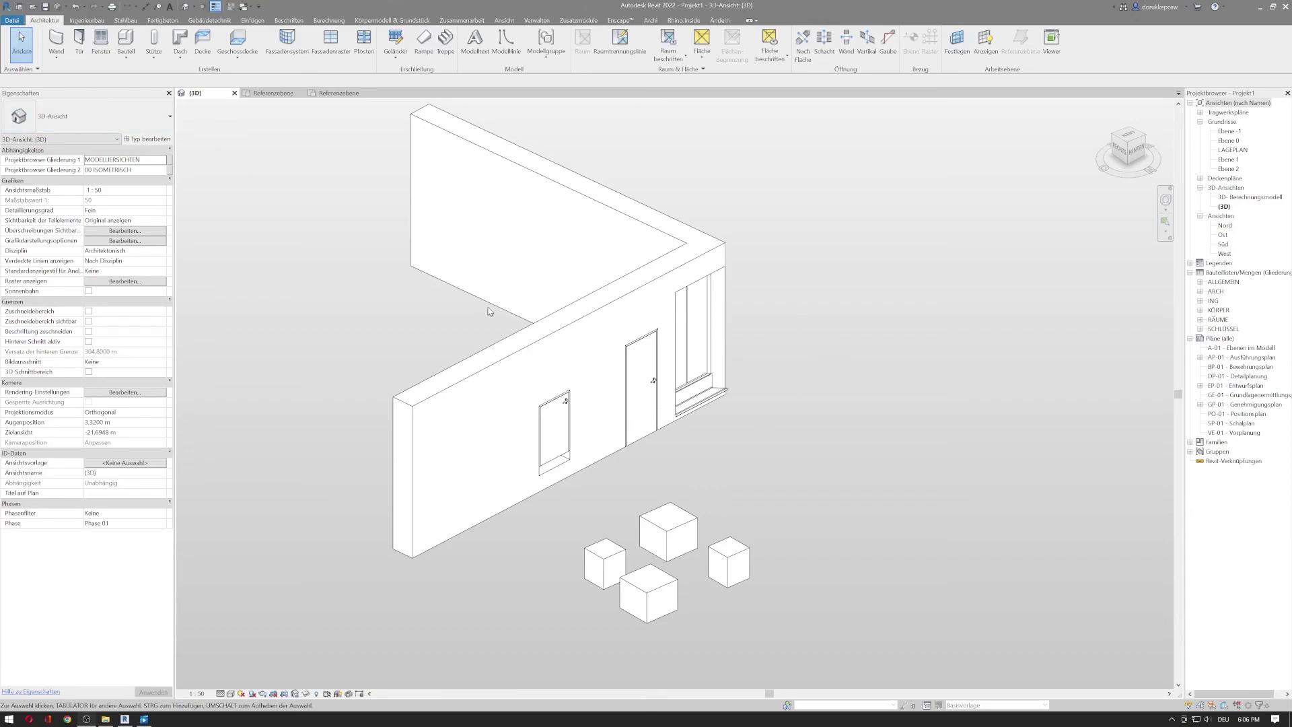
Start placing a door and look through the door families and types available in the project
{"action": "left_click", "coordinate": [79, 42]}
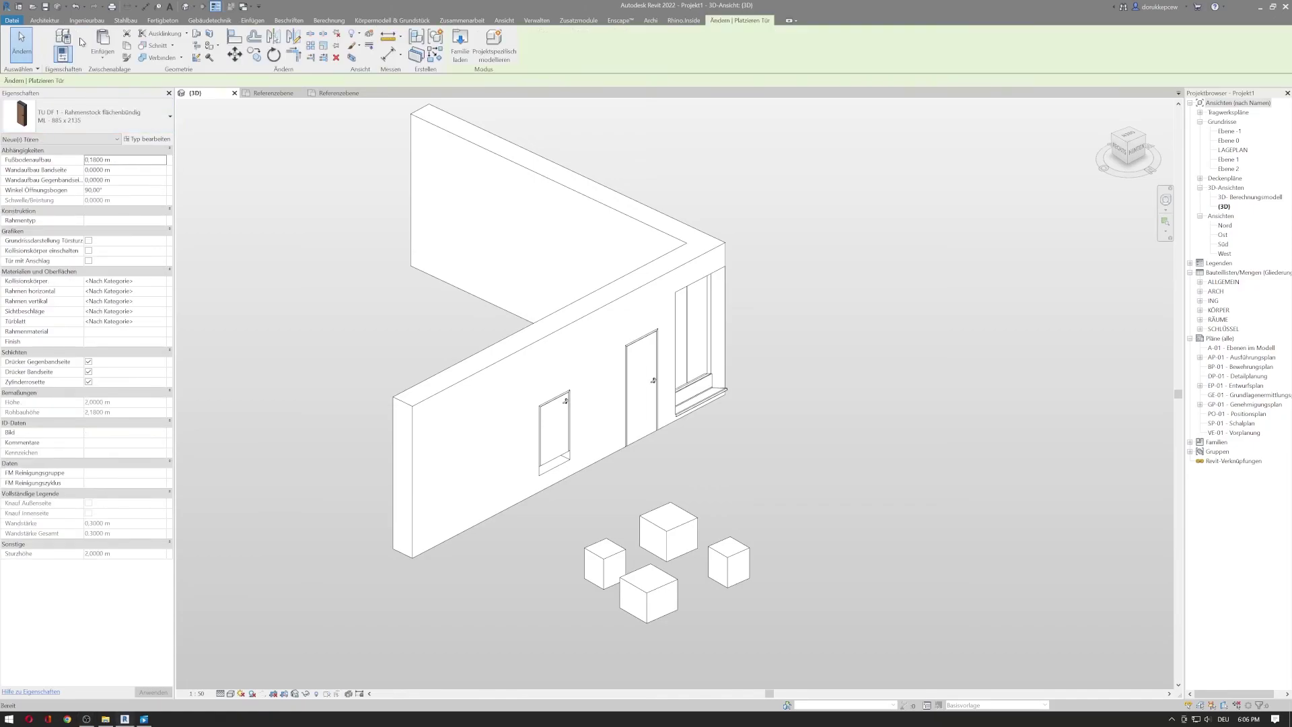
{"action": "left_click", "coordinate": [91, 113]}
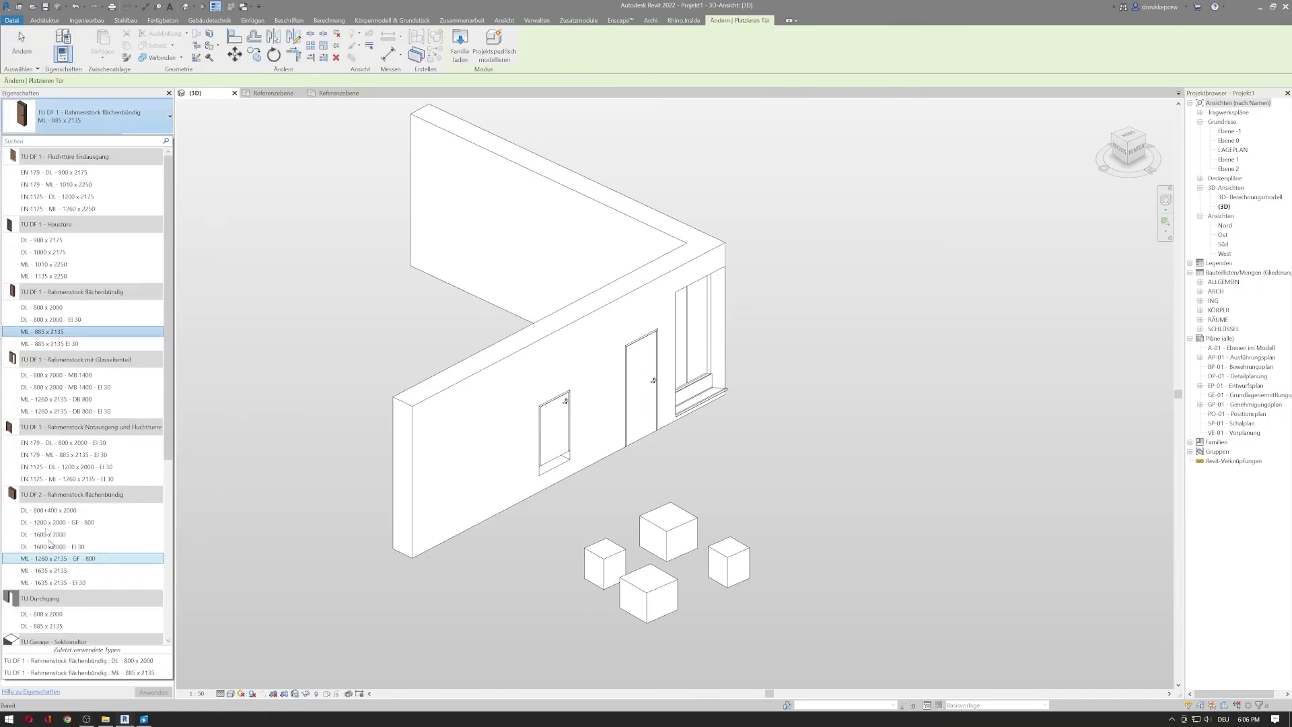
{"action": "scroll", "coordinate": [116, 455], "scroll_direction": "down", "scroll_amount": 3}
{"action": "scroll", "coordinate": [80, 609], "scroll_direction": "down", "scroll_amount": 1}
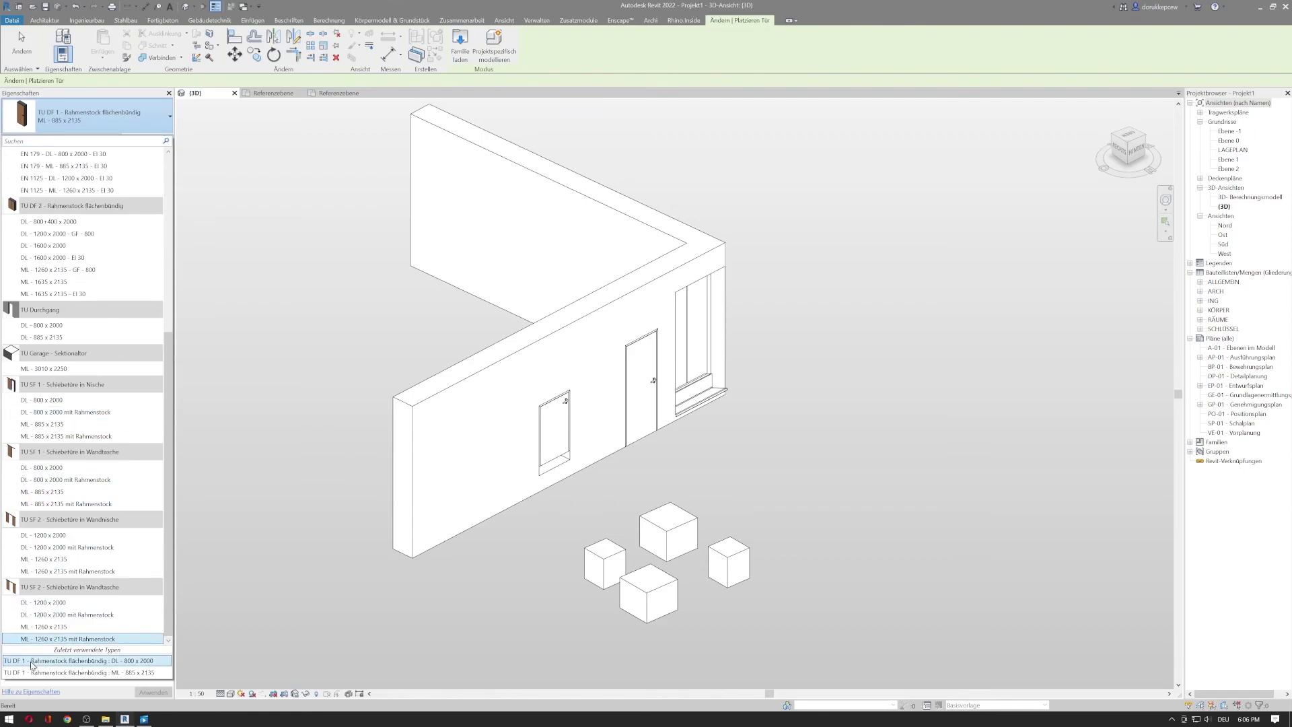
{"action": "scroll", "coordinate": [61, 390], "scroll_direction": "down", "scroll_amount": 1}
{"action": "scroll", "coordinate": [61, 390], "scroll_direction": "up", "scroll_amount": 4}
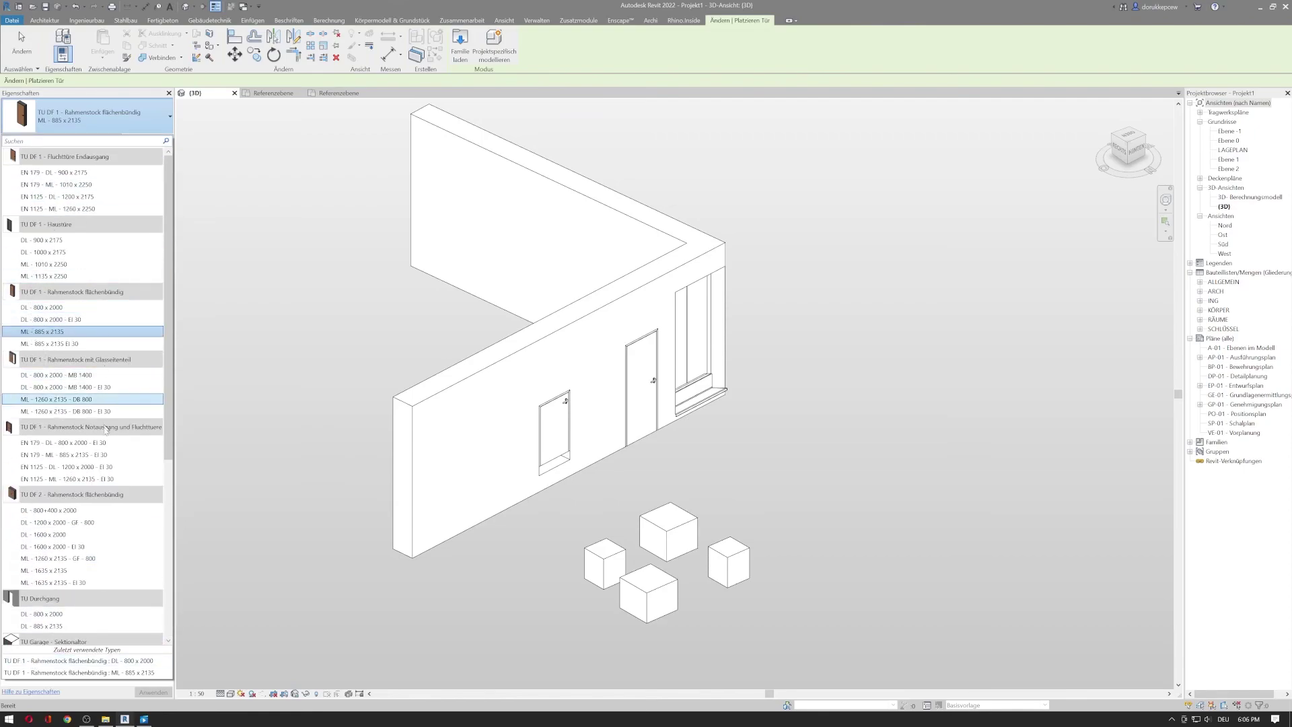
{"action": "left_click", "coordinate": [156, 125]}
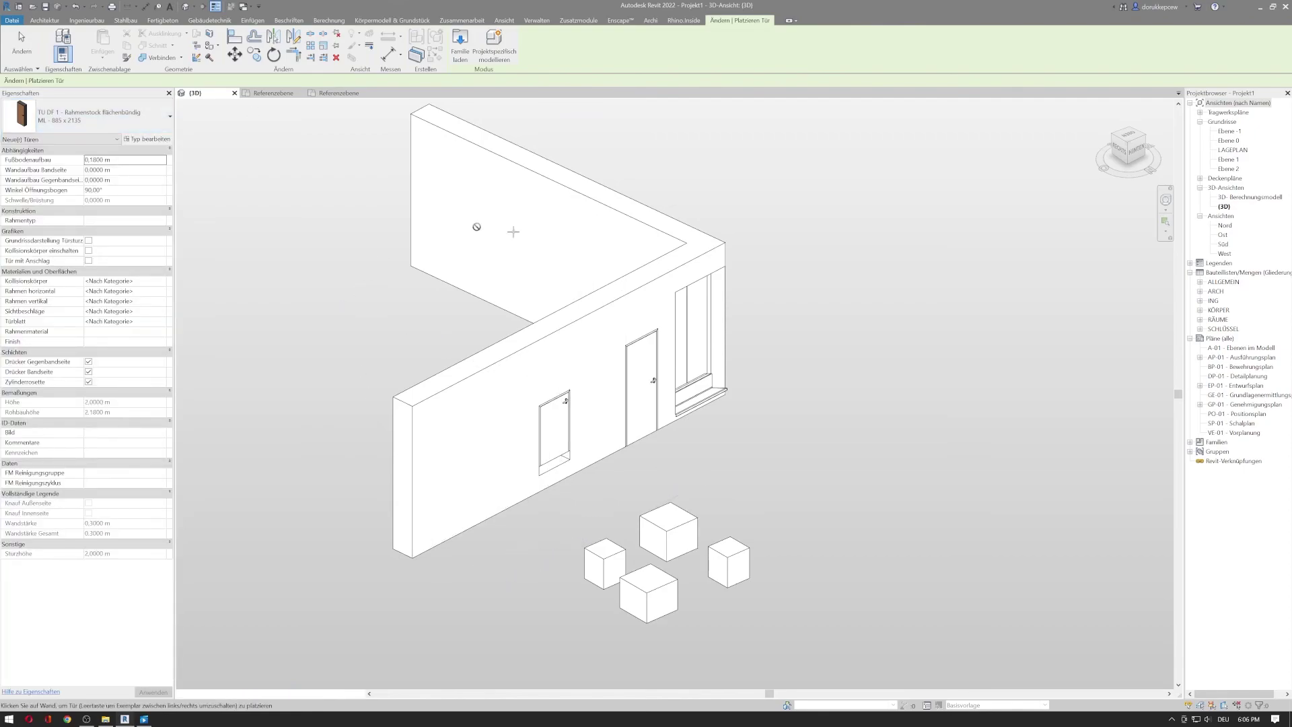
Open the Load Family dialog, enlarge it, and browse the English library and its US folder
{"action": "left_click", "coordinate": [464, 64]}
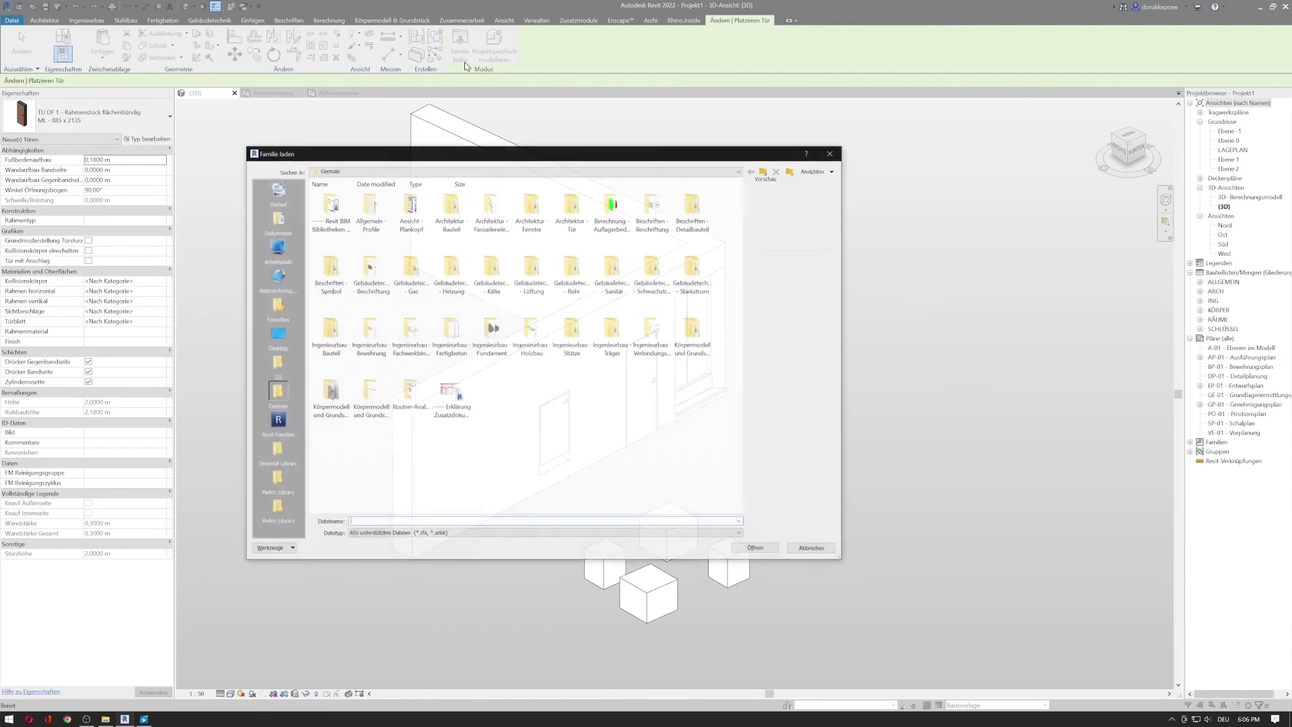
{"action": "left_click_drag", "start_coordinate": [487, 153], "coordinate": [813, 65]}
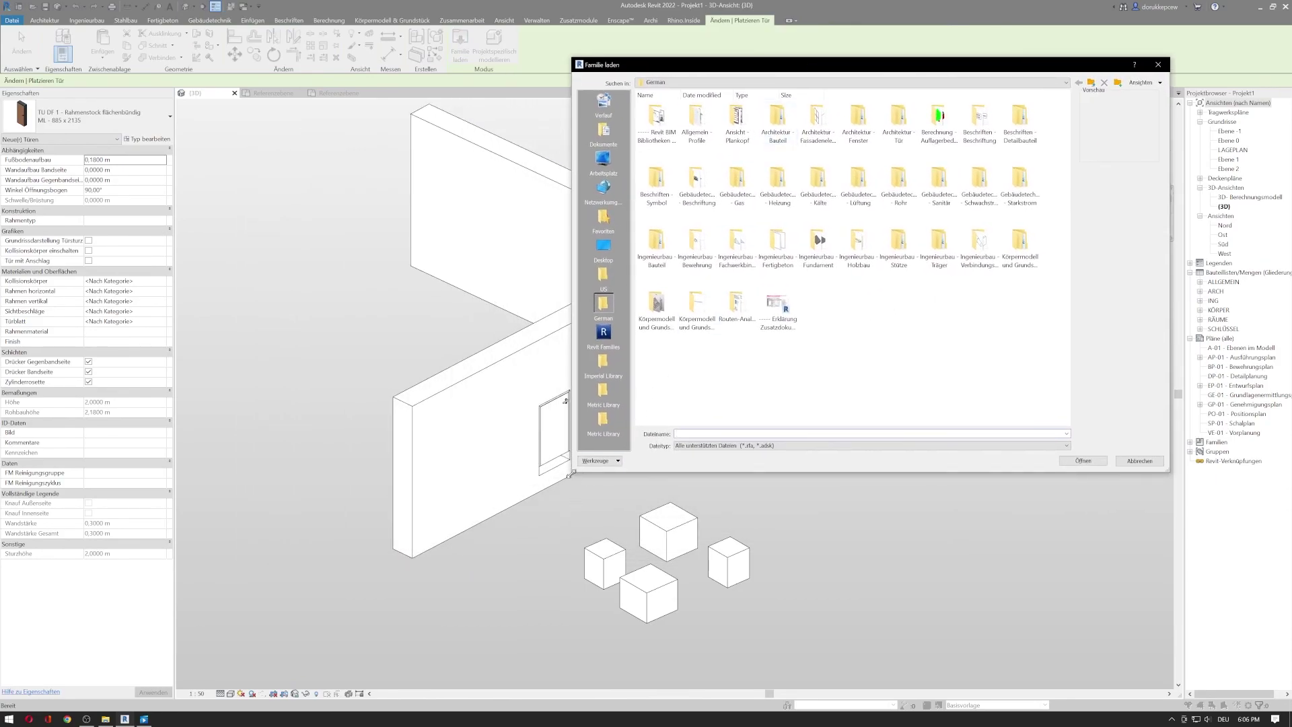
{"action": "left_click_drag", "start_coordinate": [571, 473], "coordinate": [390, 606]}
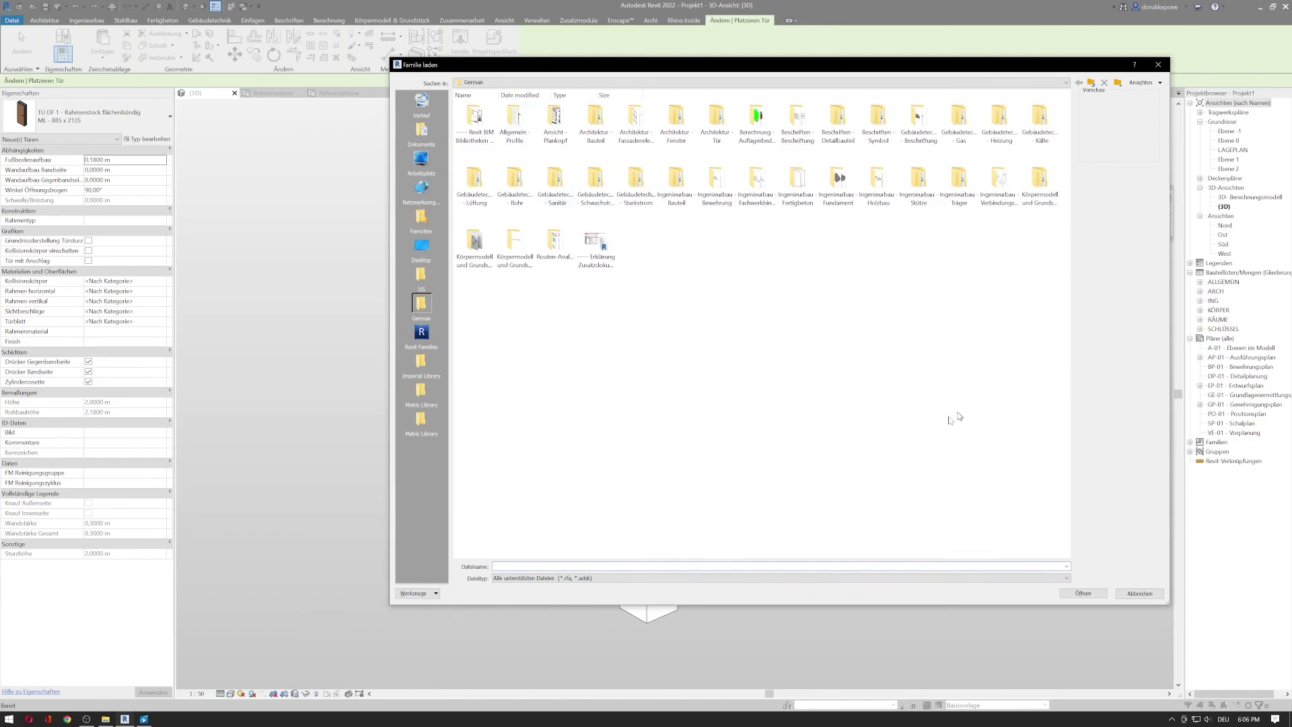
{"action": "left_click", "coordinate": [613, 82]}
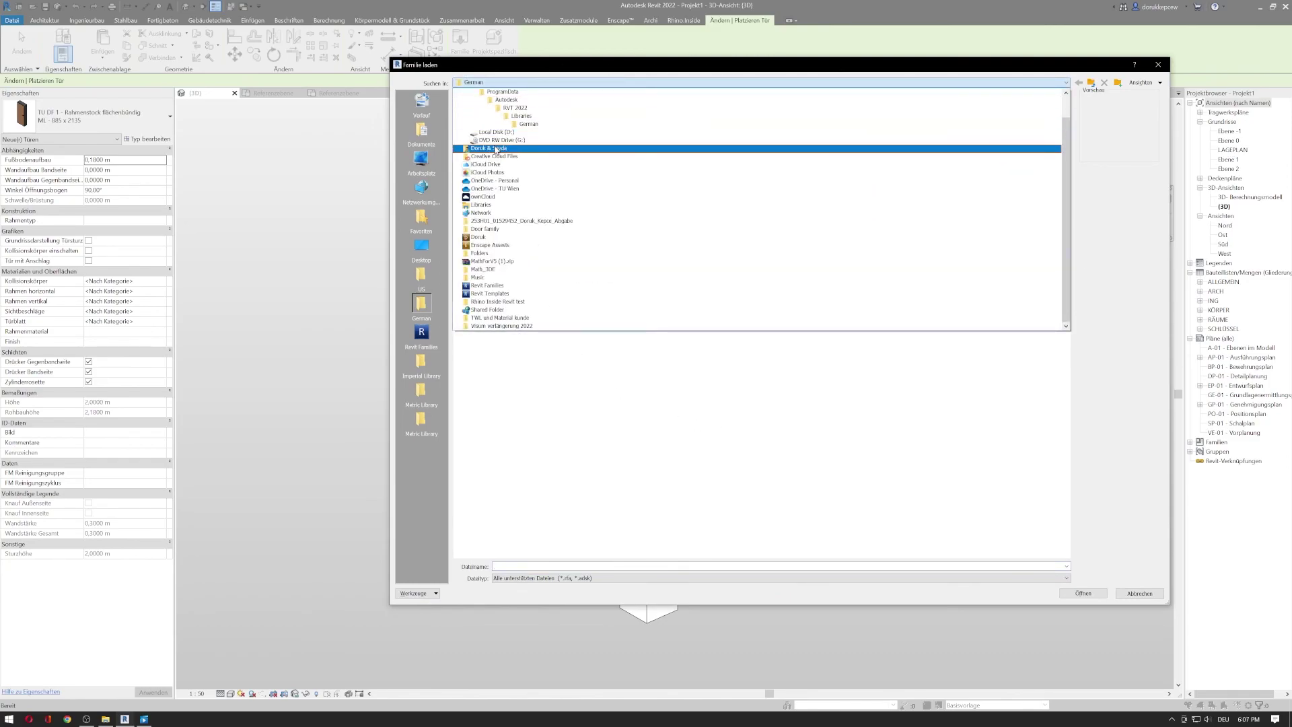
{"action": "left_click", "coordinate": [569, 120]}
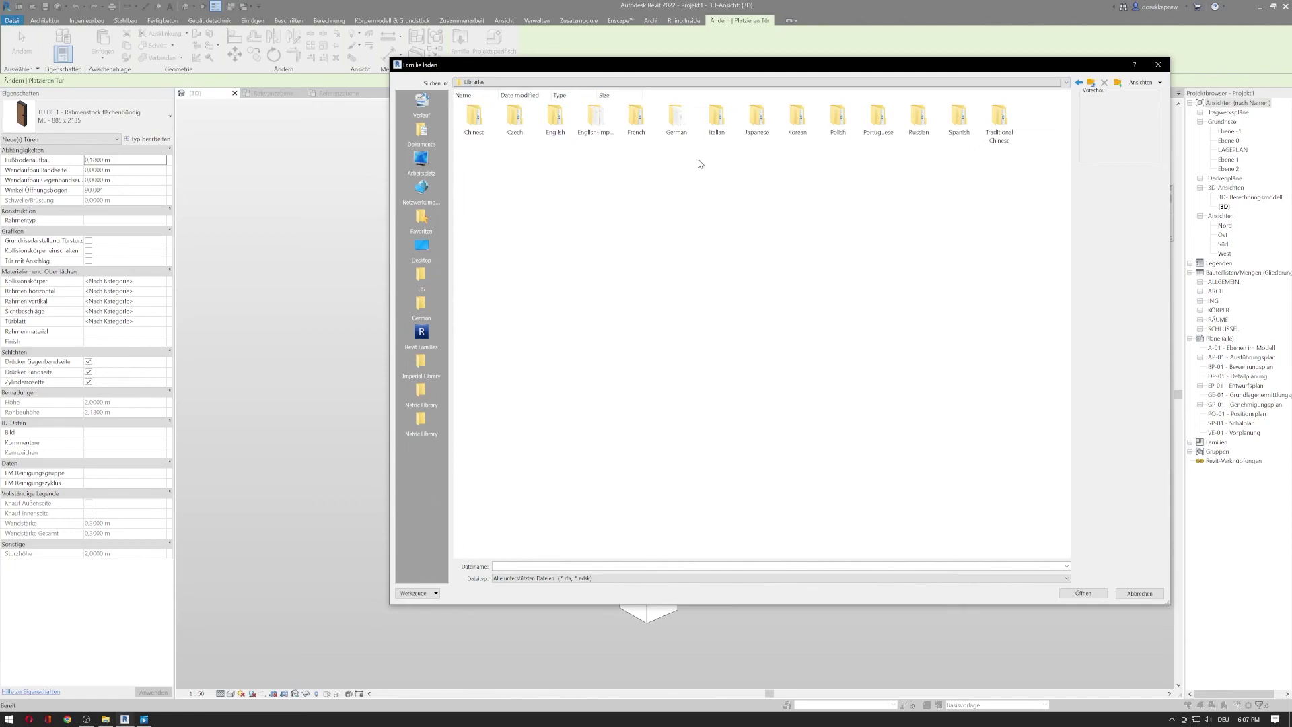
{"action": "double_click", "coordinate": [556, 117]}
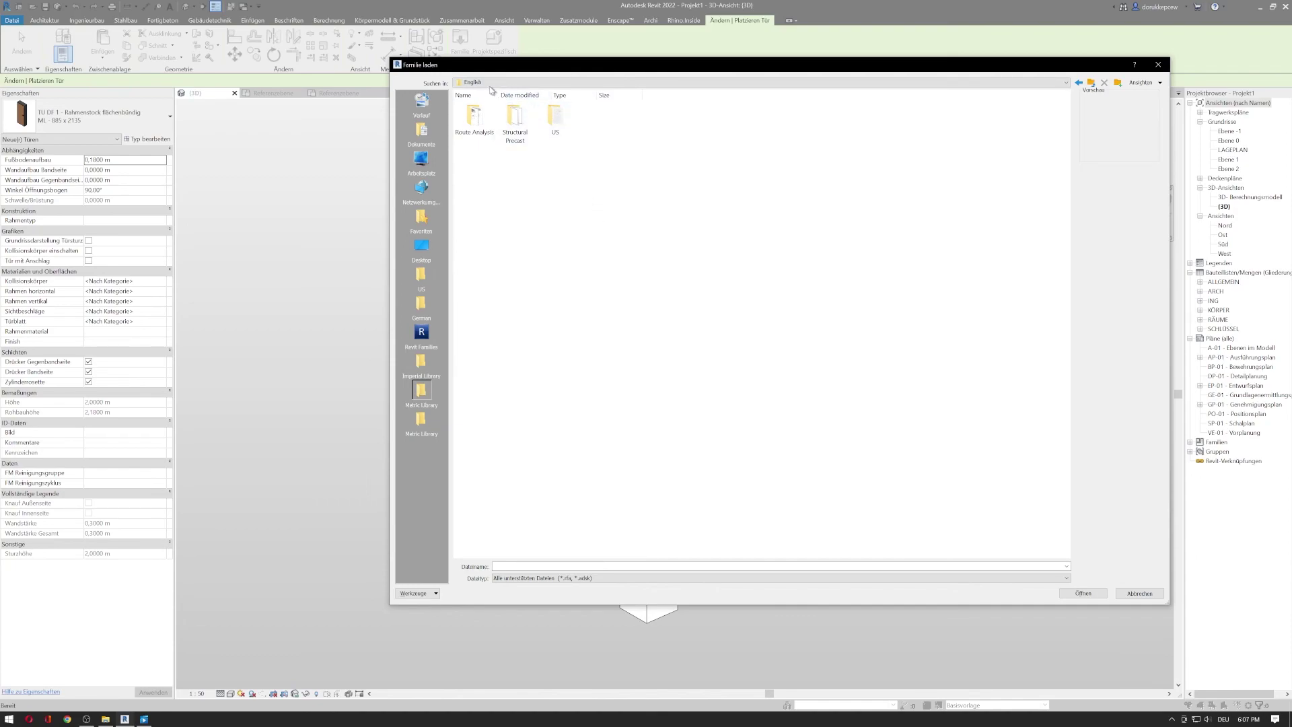
{"action": "double_click", "coordinate": [567, 127]}
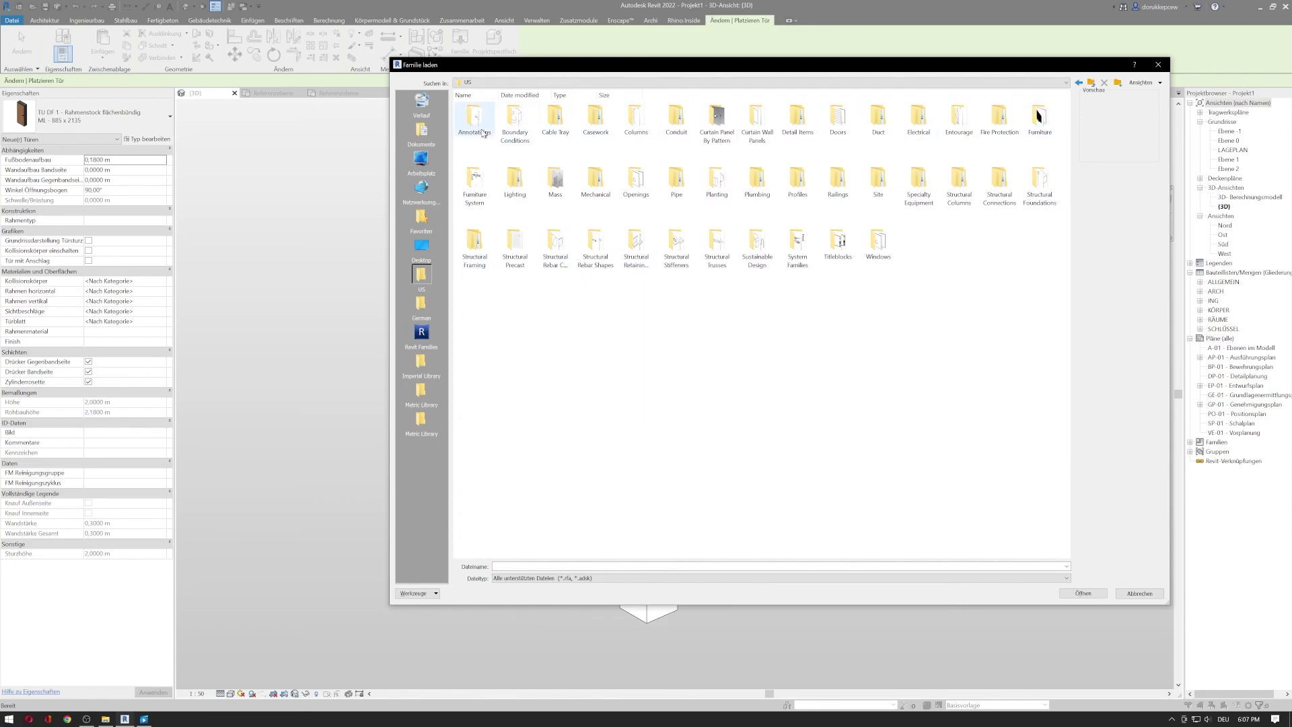
{"action": "left_click", "coordinate": [1092, 82]}
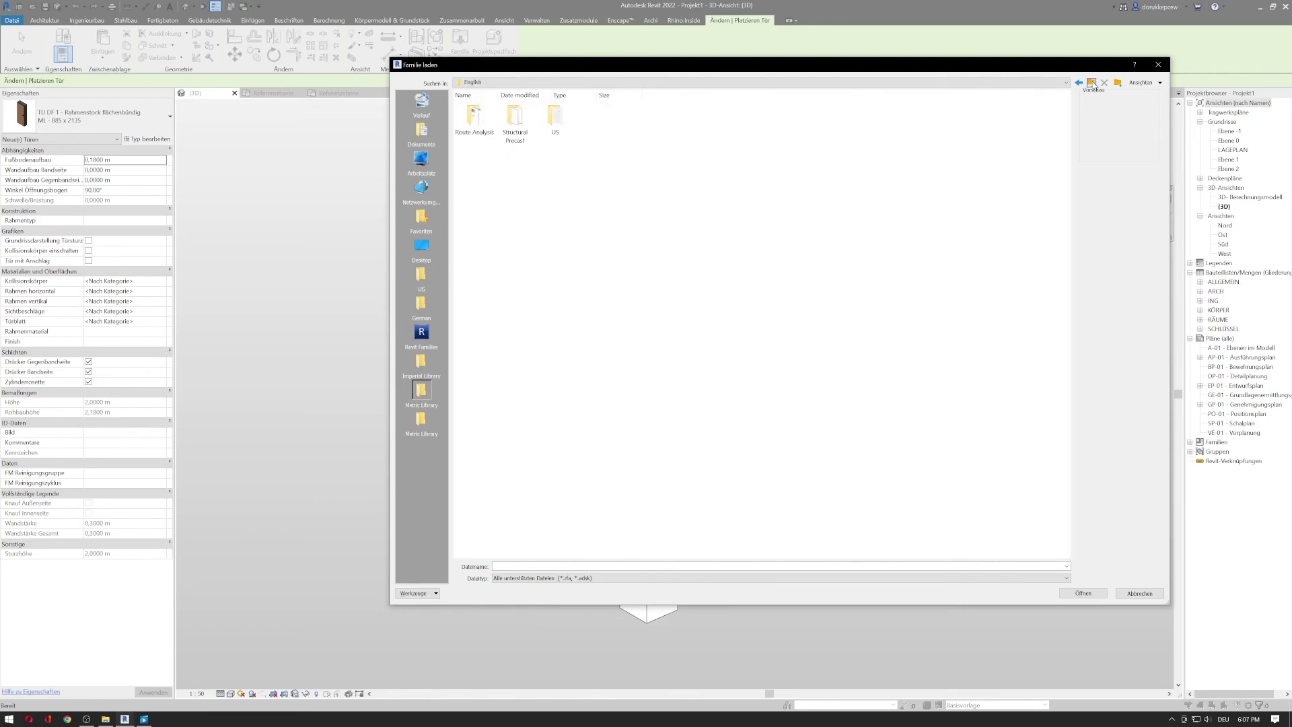
{"action": "left_click", "coordinate": [1092, 82]}
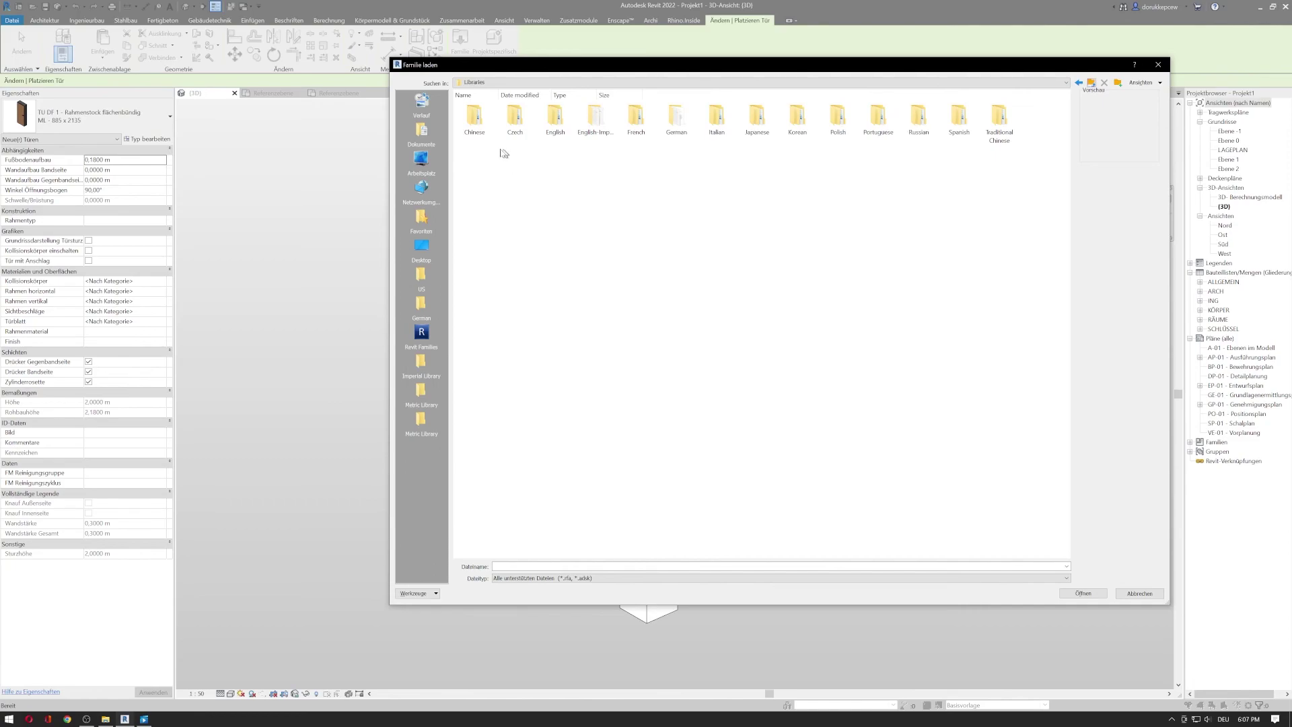
Look through the two subfolders of the Chinese family library and return to the Libraries folder
{"action": "double_click", "coordinate": [476, 133]}
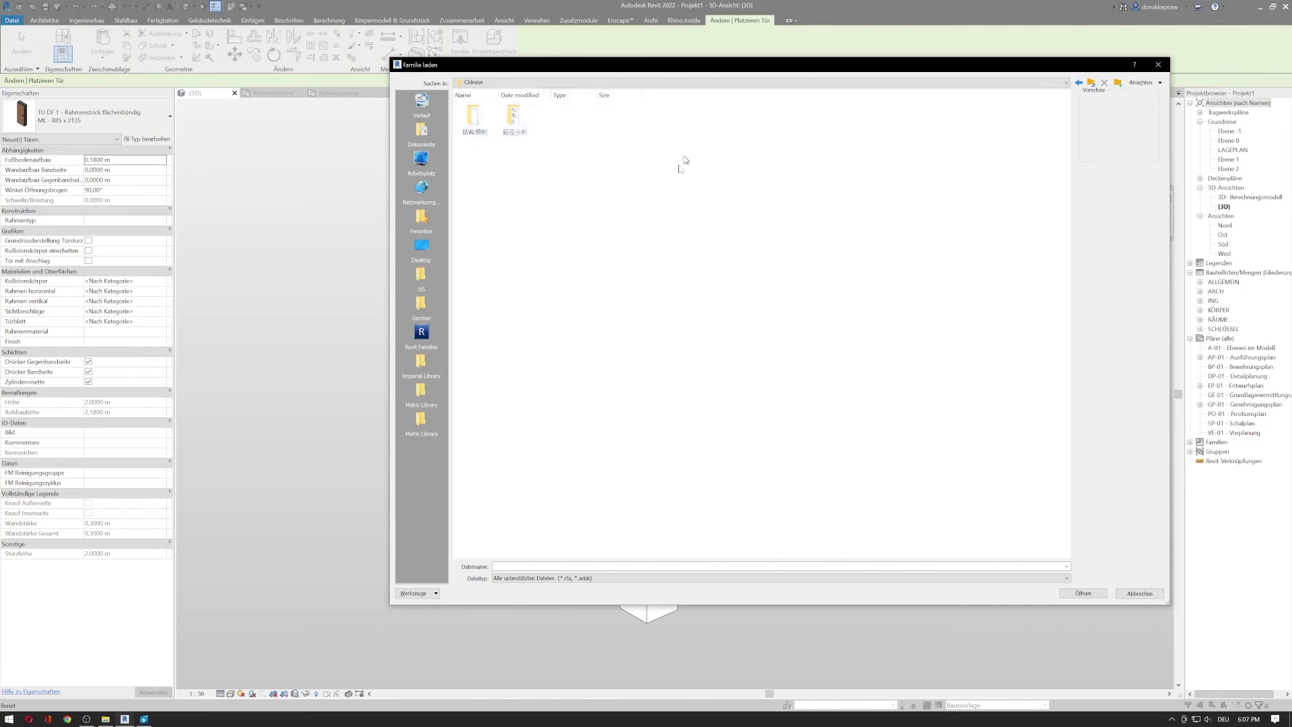
{"action": "double_click", "coordinate": [474, 122]}
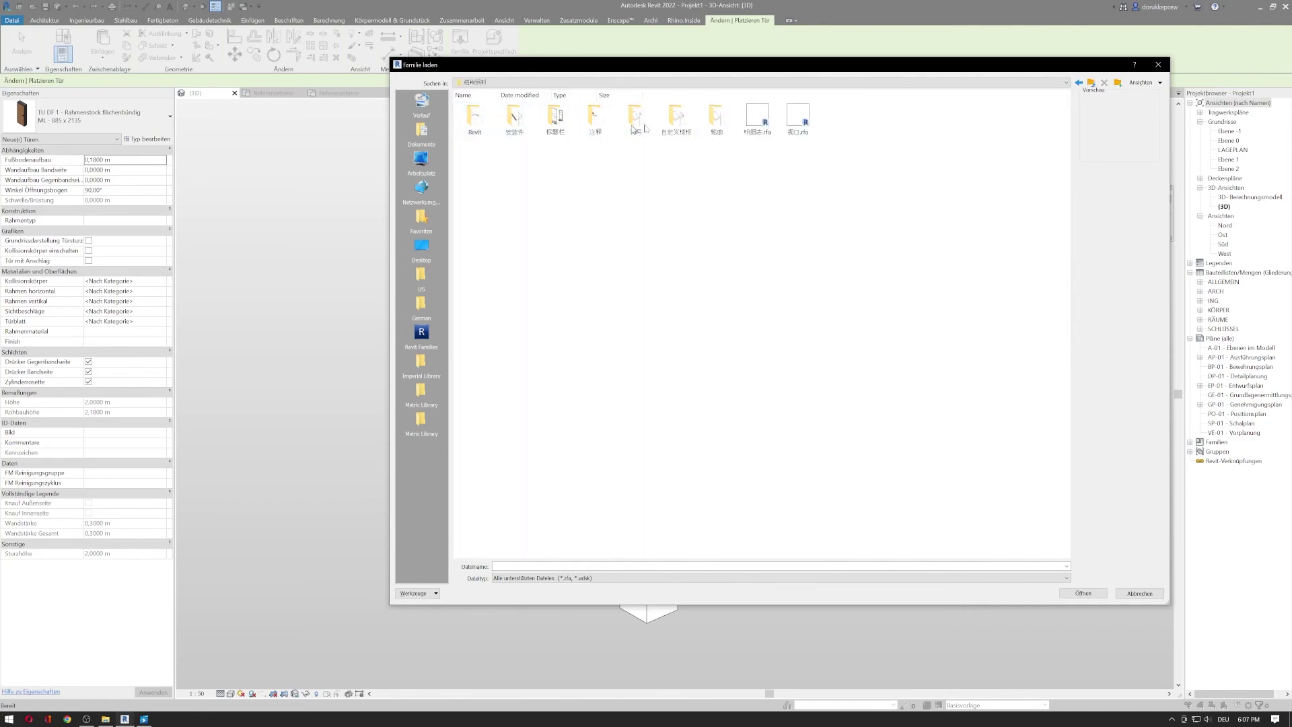
{"action": "left_click", "coordinate": [1091, 82]}
{"action": "double_click", "coordinate": [523, 127]}
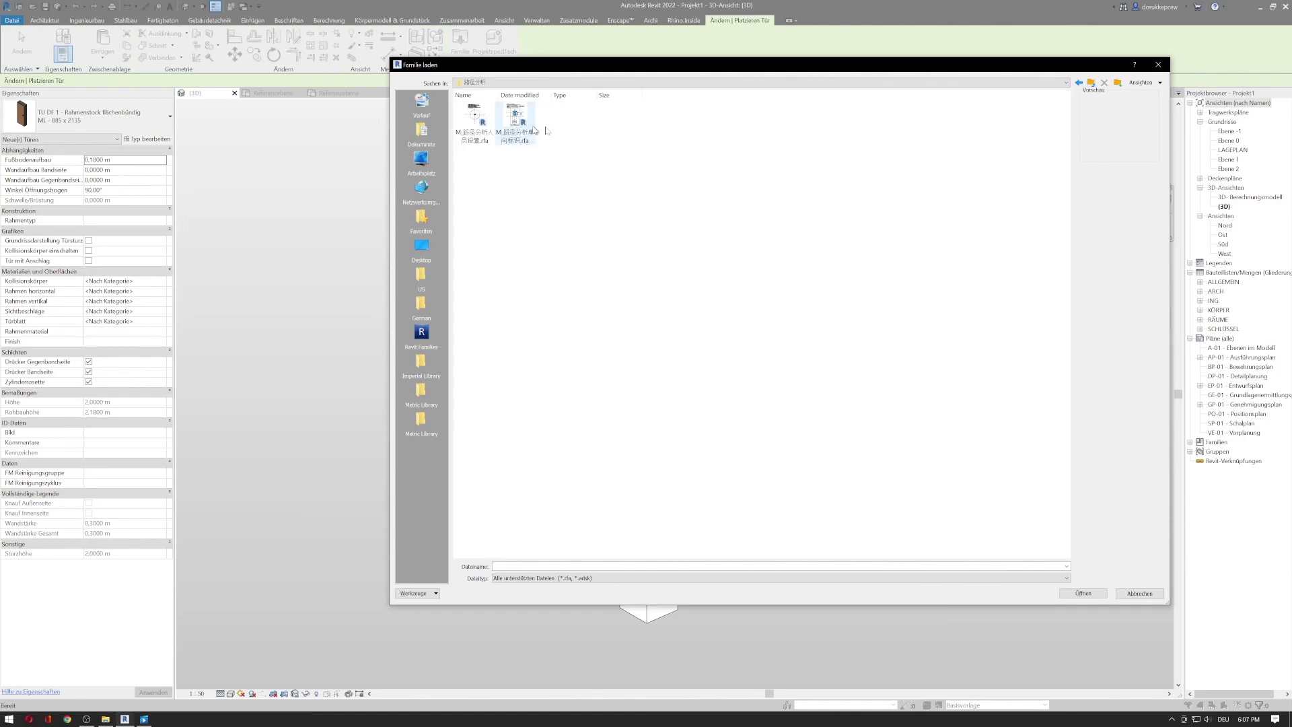
{"action": "left_click", "coordinate": [1091, 82]}
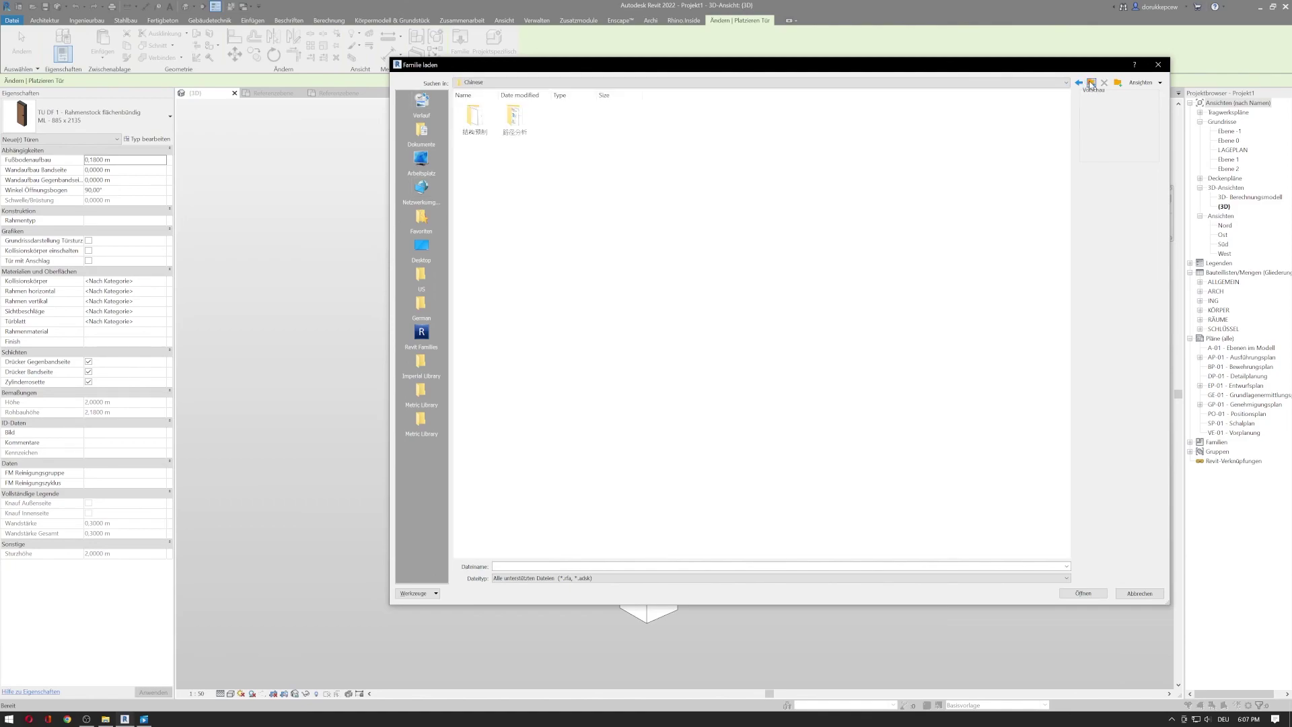
{"action": "left_click", "coordinate": [1092, 82]}
Load TU Garage - Sektionaltor.rfa from the German library's Architektur - Tür garage door folder (Garagentore), overwriting the existing version without its parameter values
{"action": "double_click", "coordinate": [673, 124]}
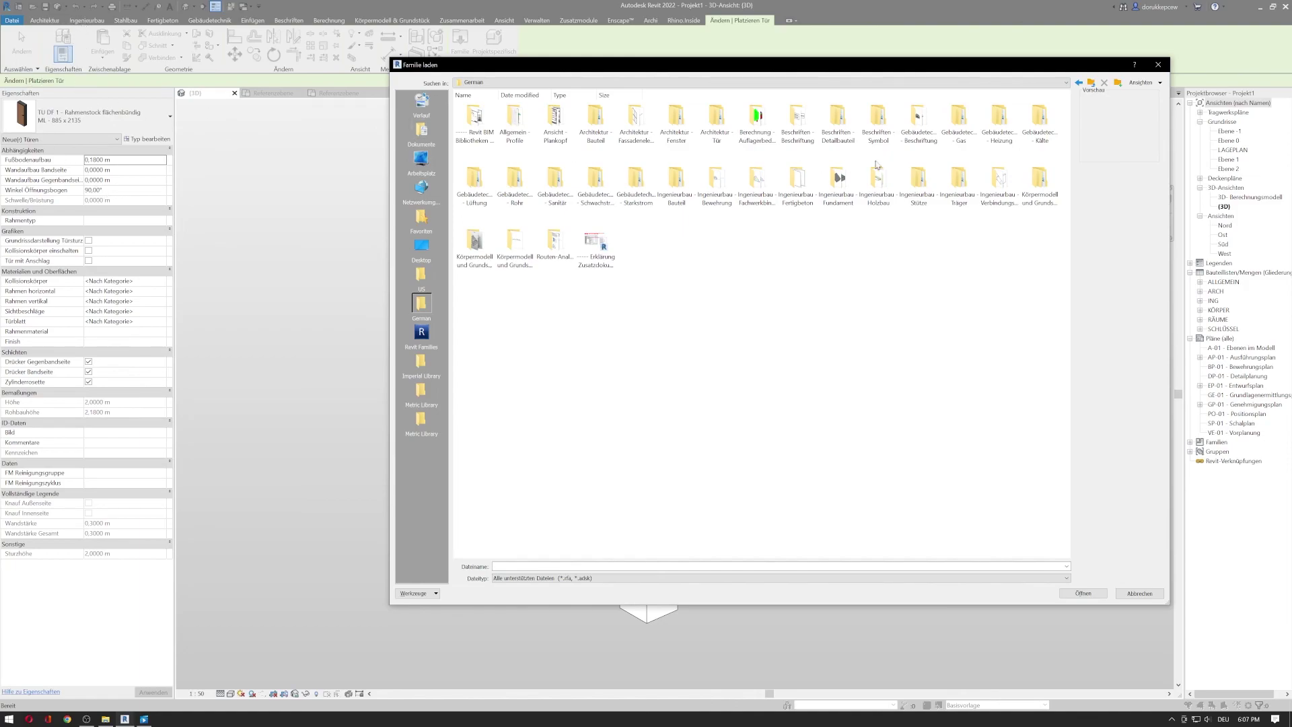
{"action": "double_click", "coordinate": [716, 143]}
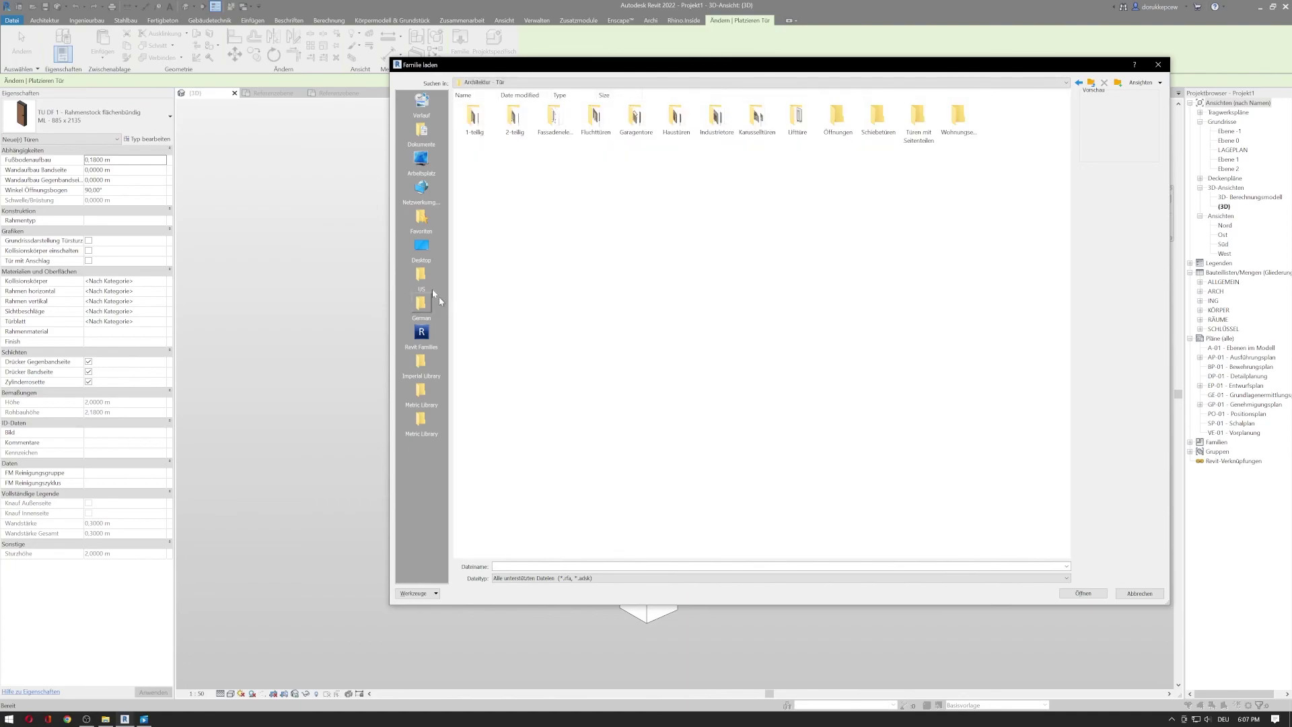
{"action": "double_click", "coordinate": [633, 131]}
{"action": "left_click", "coordinate": [602, 116]}
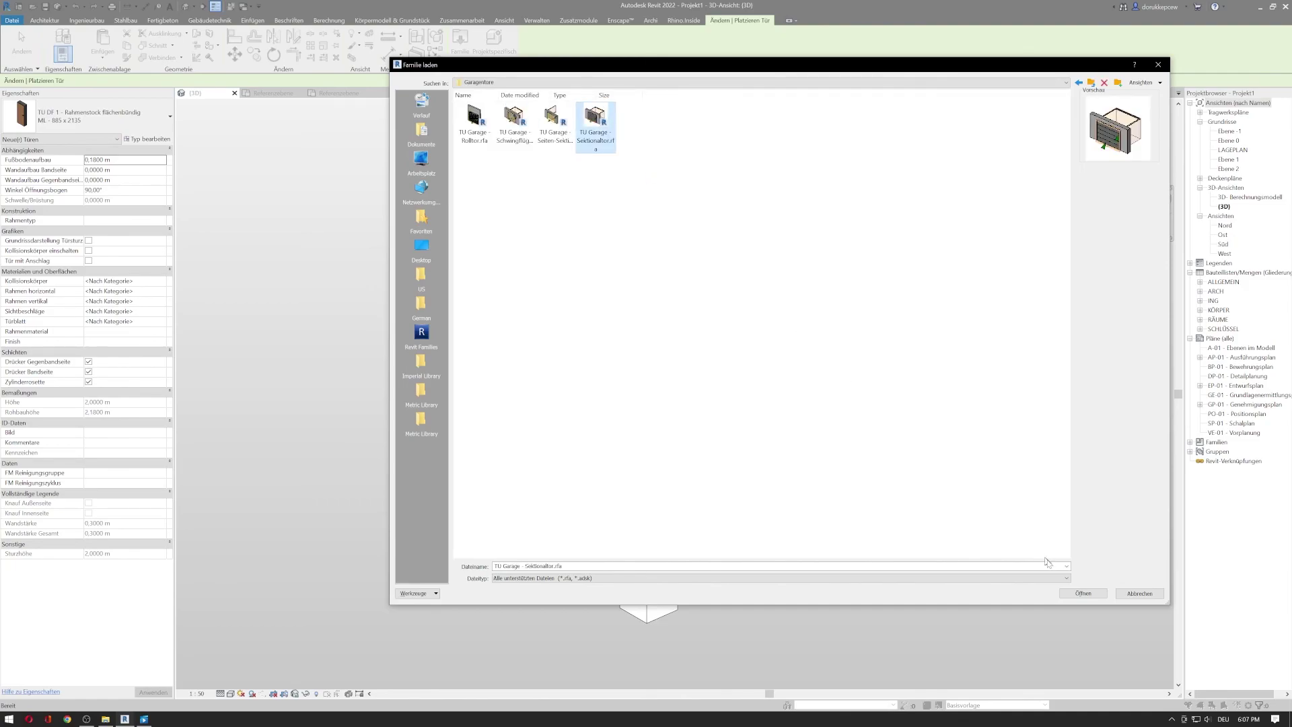
{"action": "left_click", "coordinate": [1084, 593]}
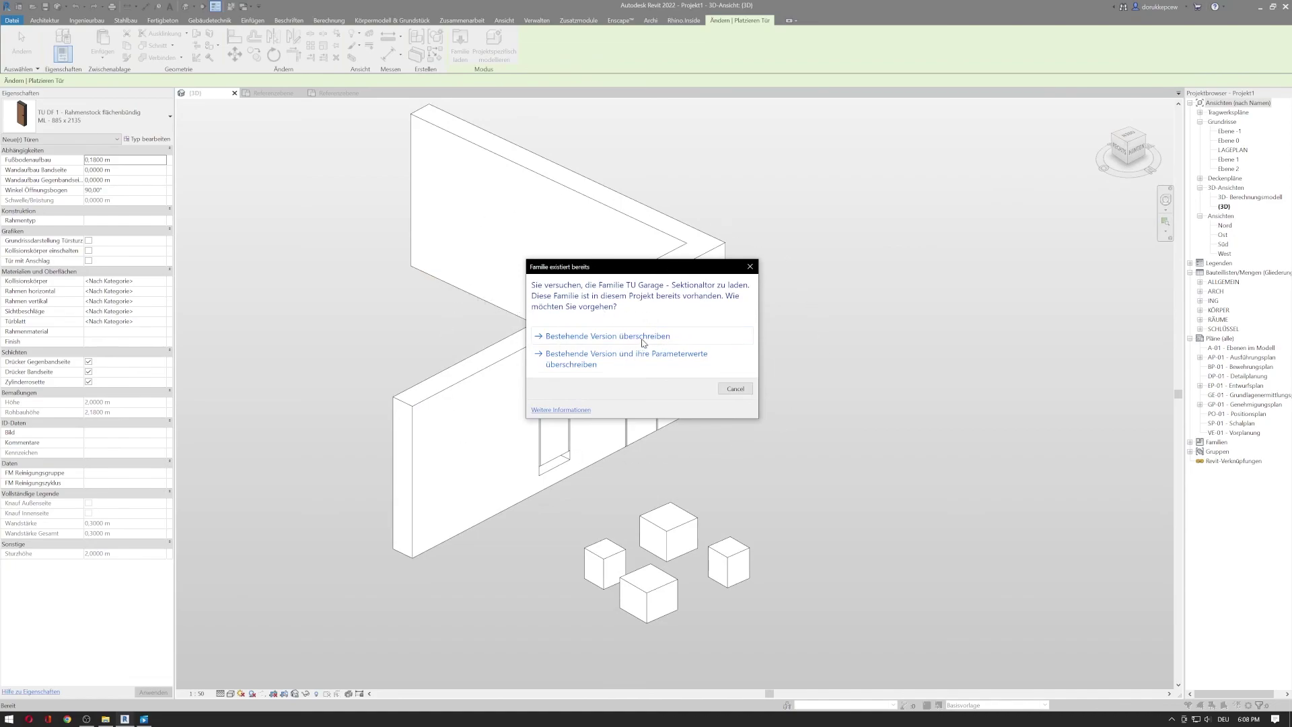
{"action": "left_click", "coordinate": [608, 336]}
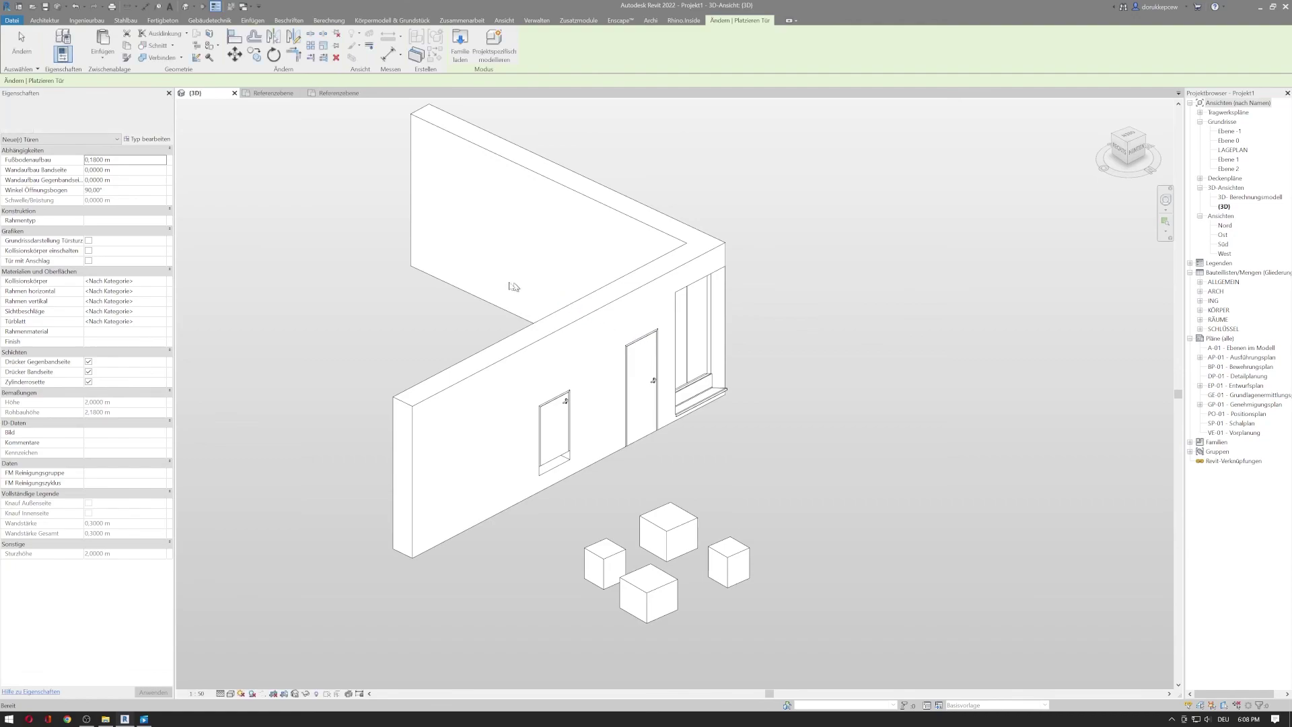
Place a TU Garage - Sektionaltor door of type ML - 3010 x 2250 at the free end of the rear wall and view it from outside
{"action": "left_click", "coordinate": [94, 116]}
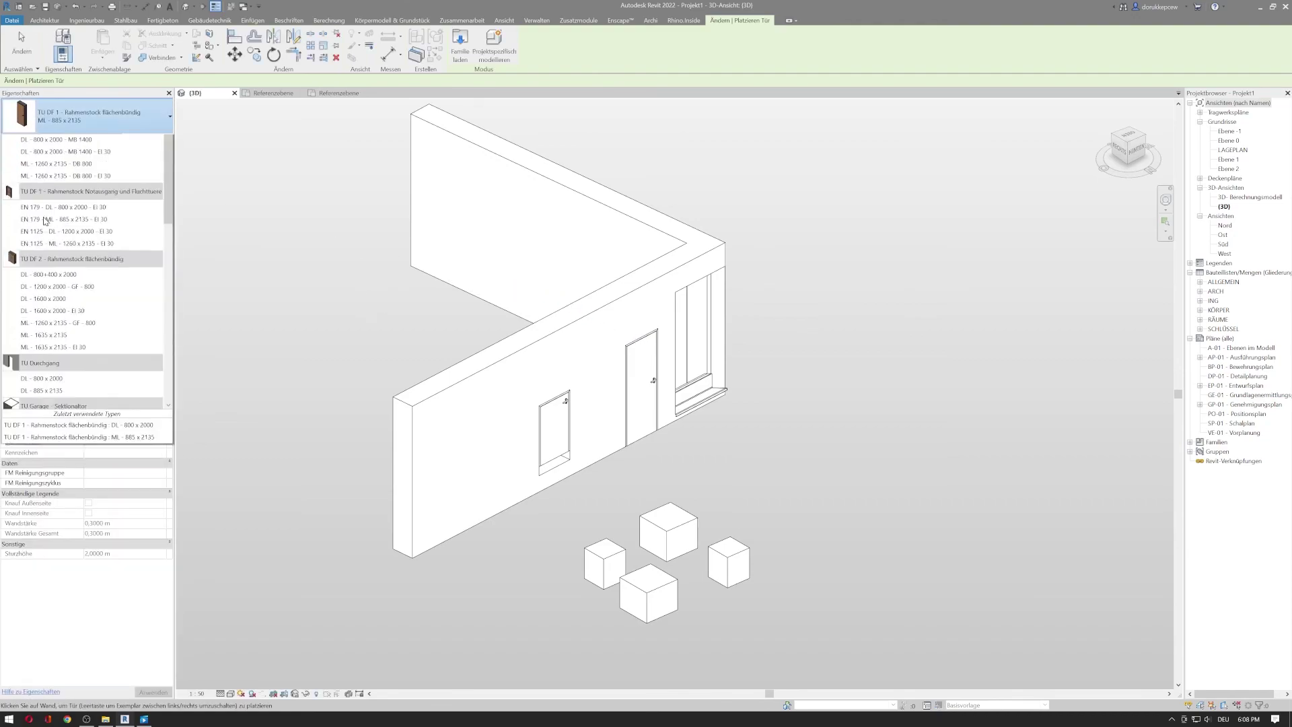
{"action": "scroll", "coordinate": [72, 341], "scroll_direction": "down", "scroll_amount": 5}
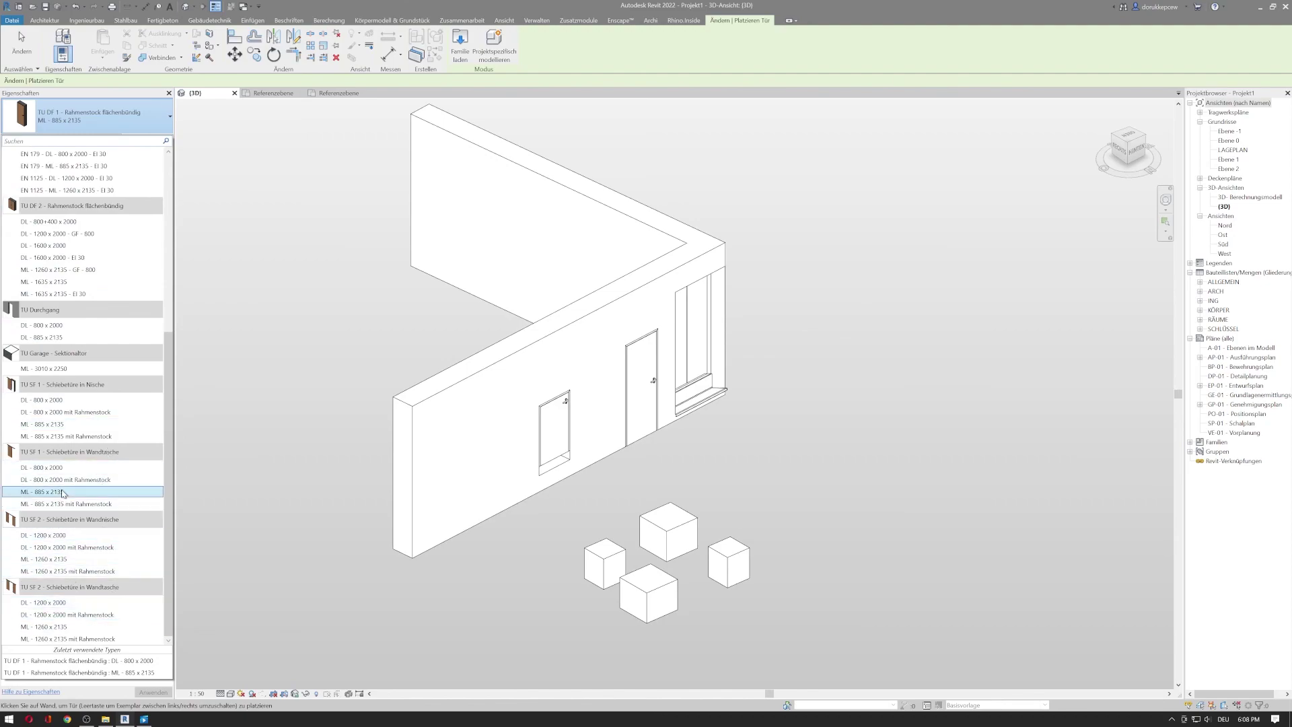
{"action": "left_click", "coordinate": [30, 369]}
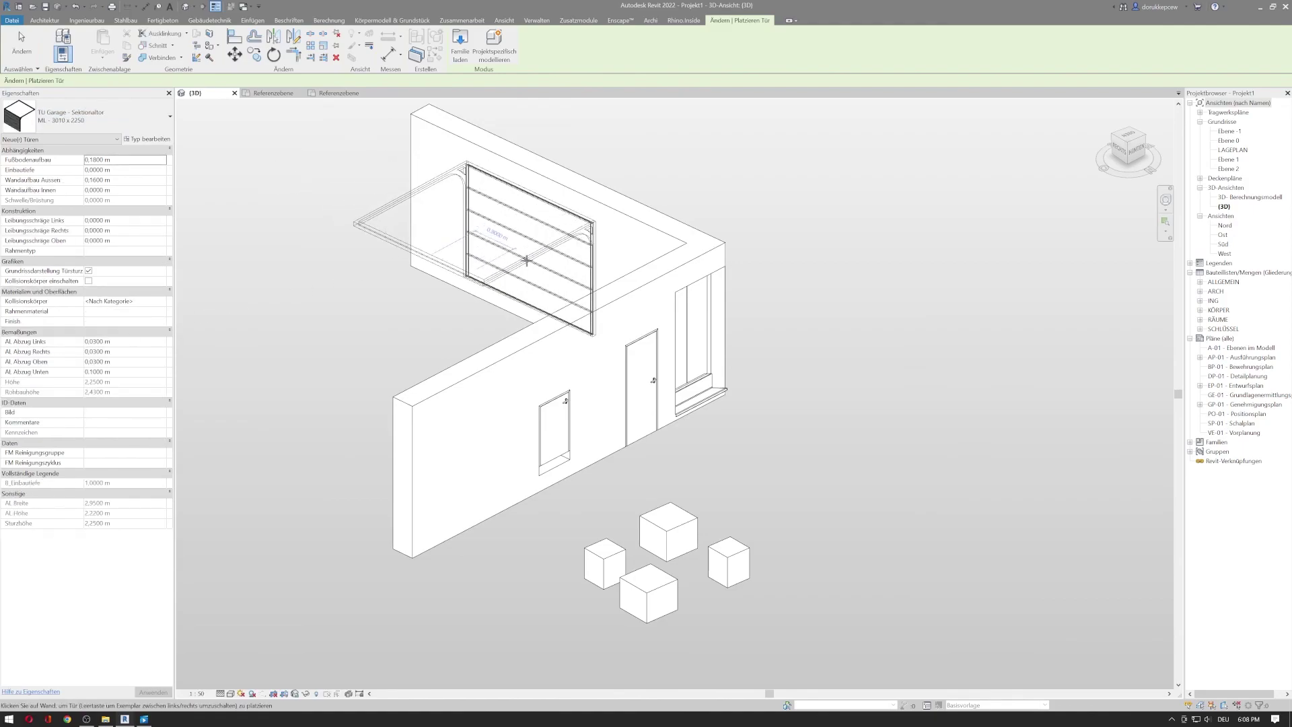
{"action": "left_click", "coordinate": [477, 241]}
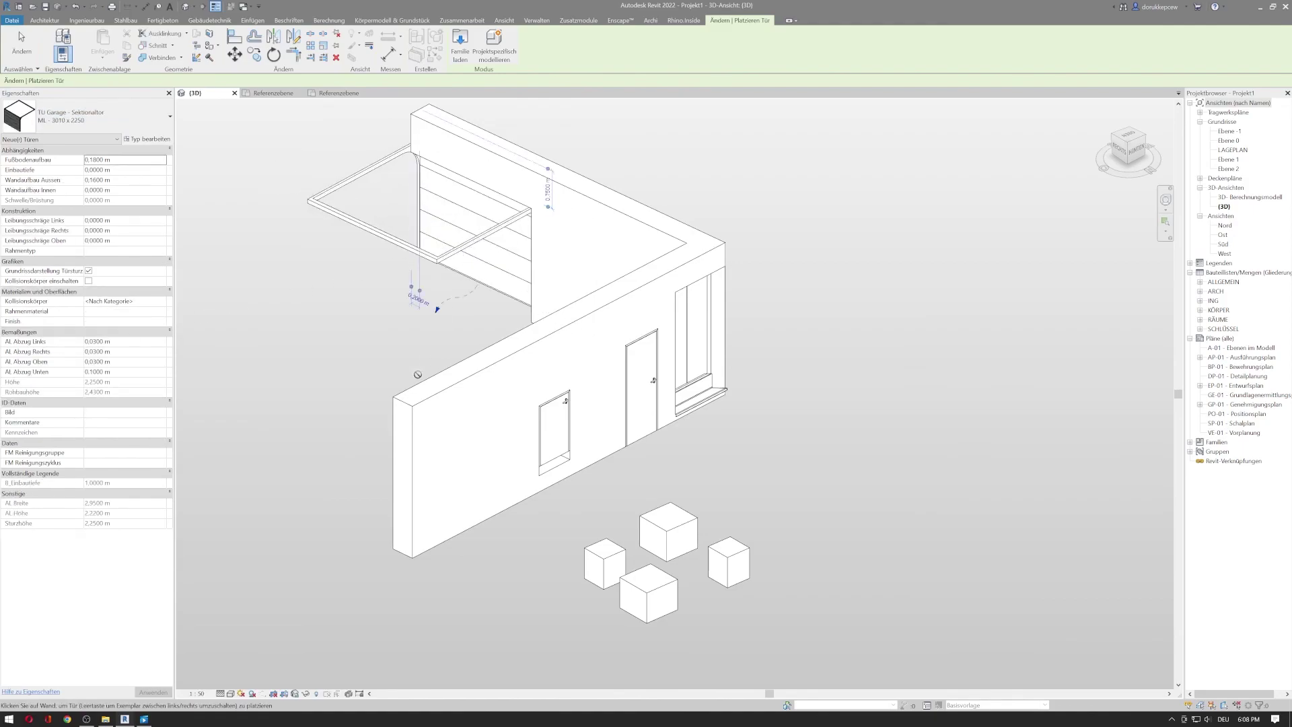
{"action": "middle_click_drag", "start_coordinate": [352, 327], "coordinate": [876, 463], "text": "shift"}
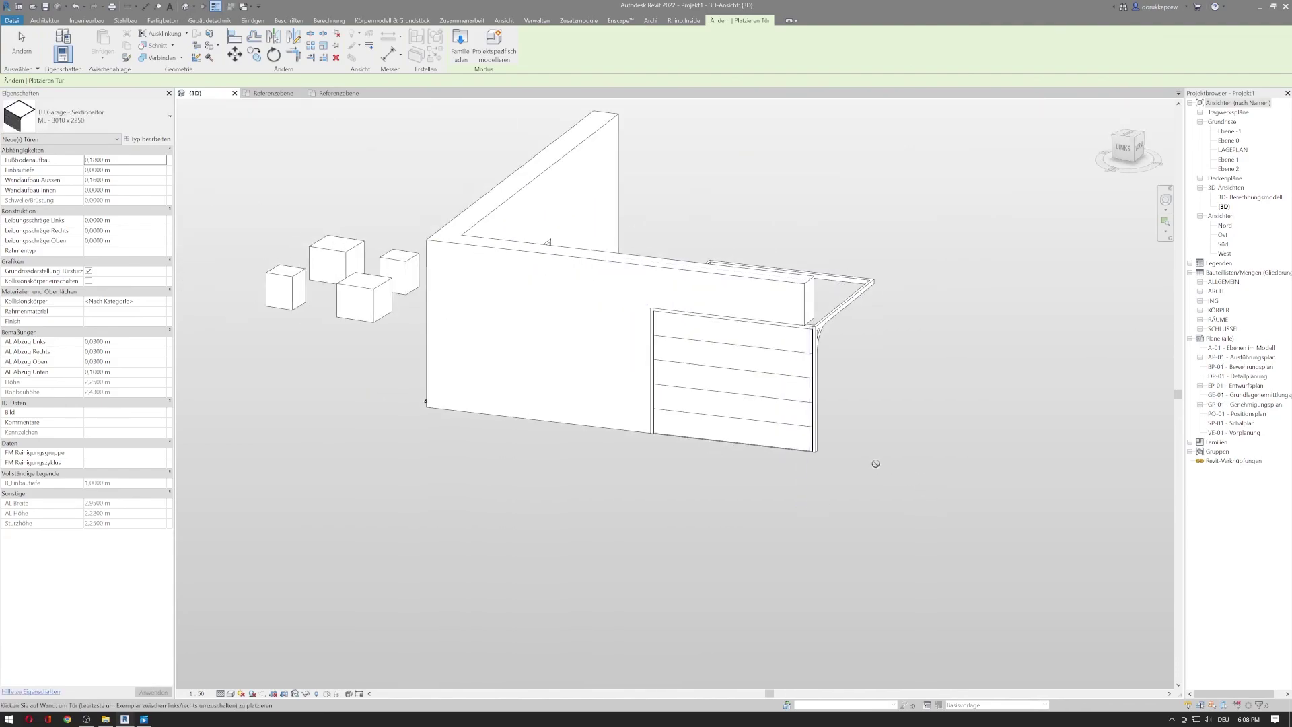
Try to load Küche-Unterschrank-01.rfa from the German library's Architektur - Bauteil, Möbel, Küche folder while the Door command is active
{"action": "left_click", "coordinate": [460, 44]}
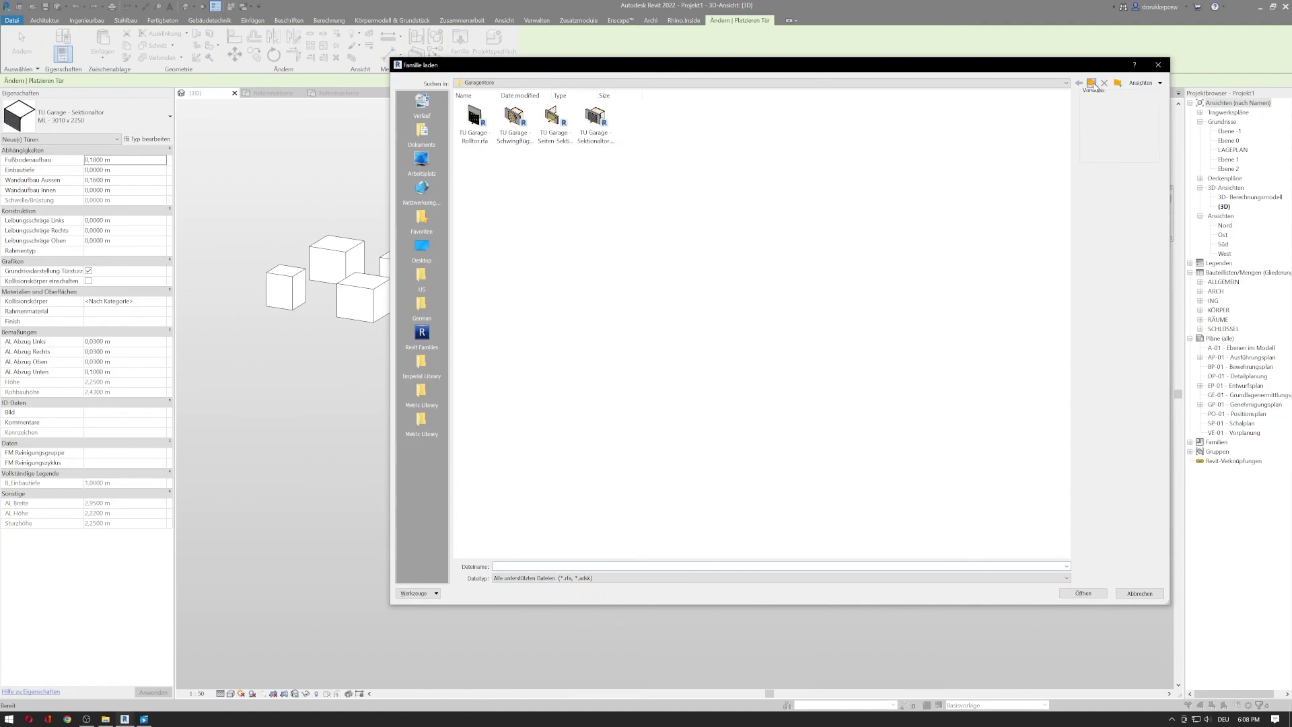
{"action": "left_click", "coordinate": [1090, 82]}
{"action": "left_click", "coordinate": [1091, 82]}
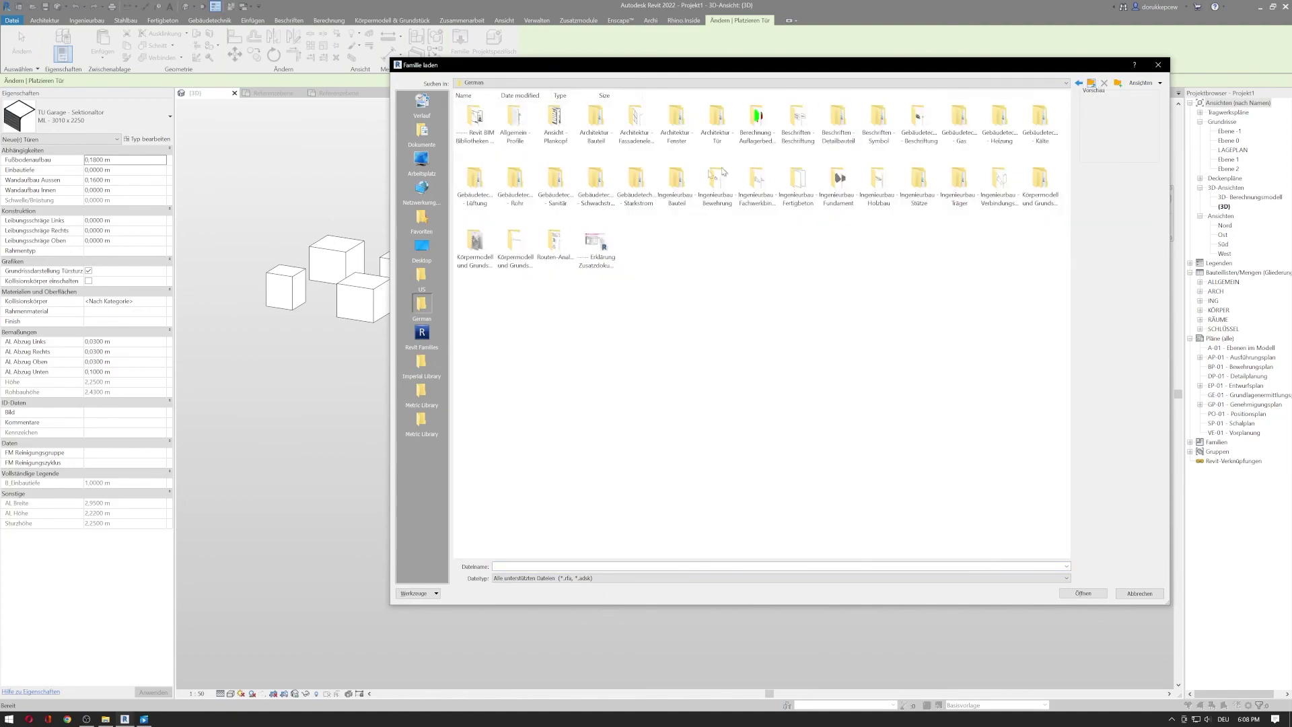
{"action": "double_click", "coordinate": [593, 143]}
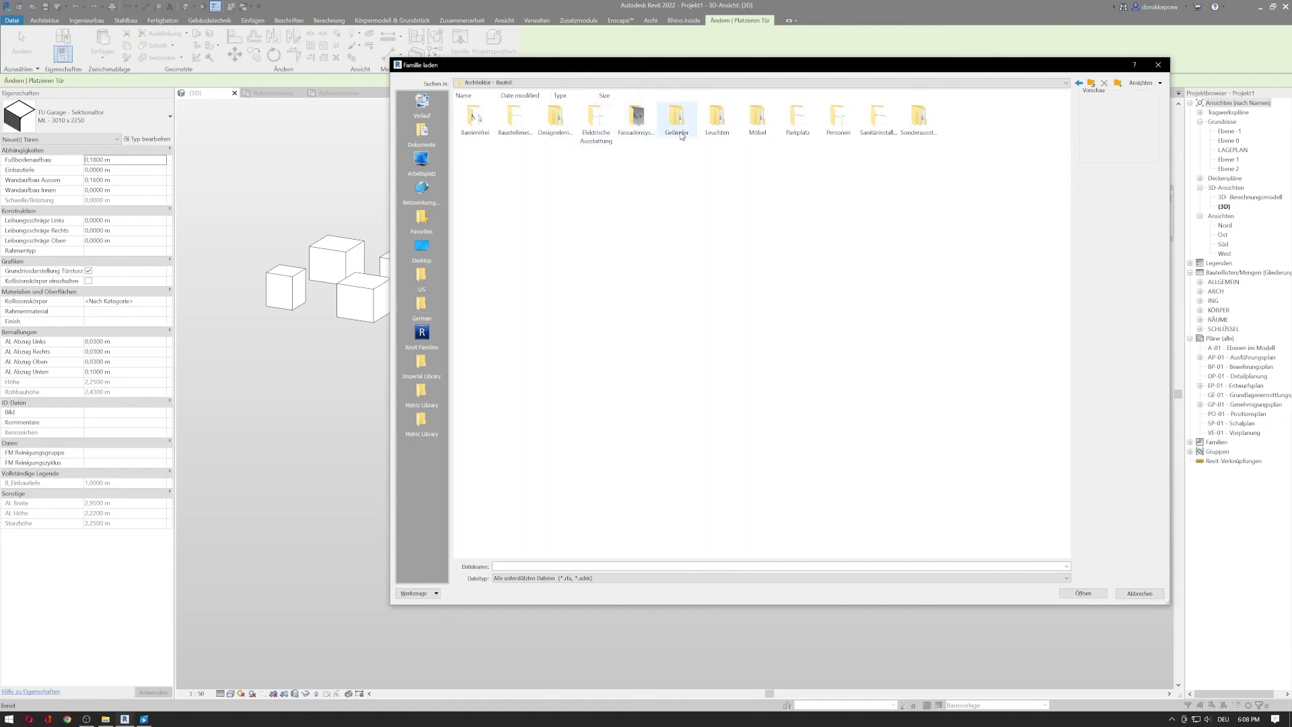
{"action": "double_click", "coordinate": [755, 128]}
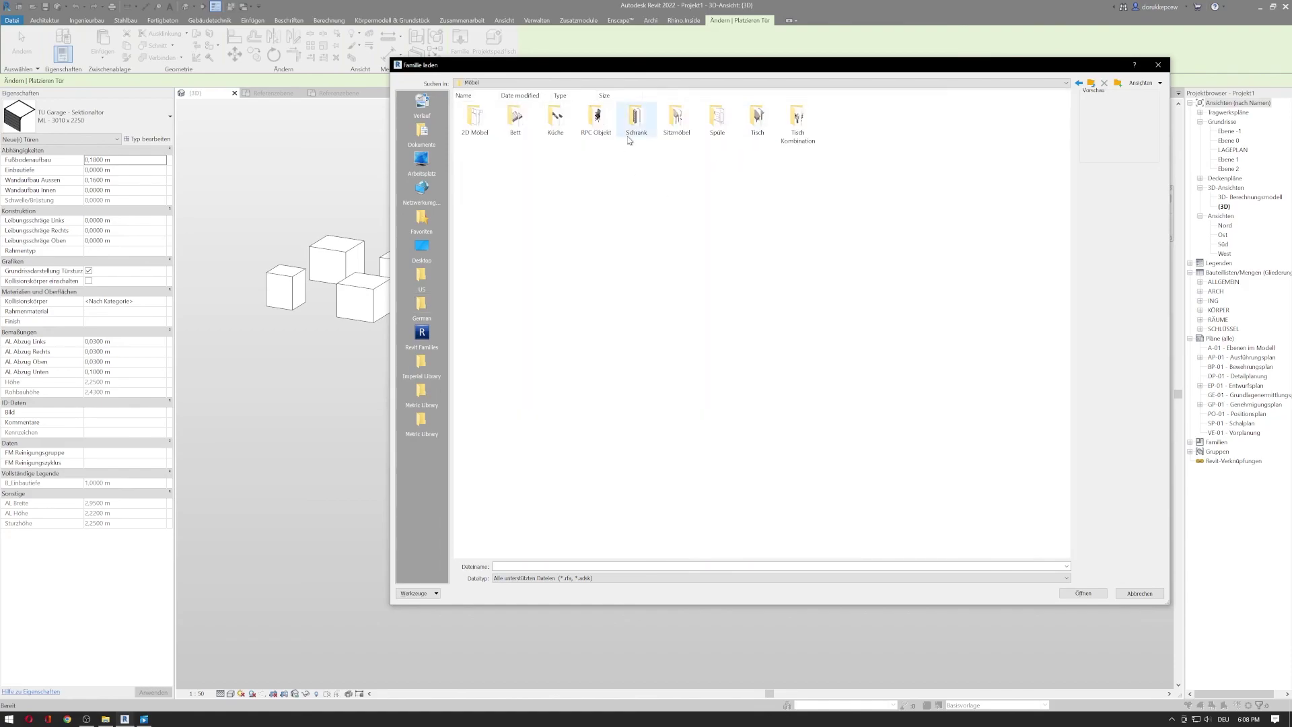
{"action": "double_click", "coordinate": [553, 132]}
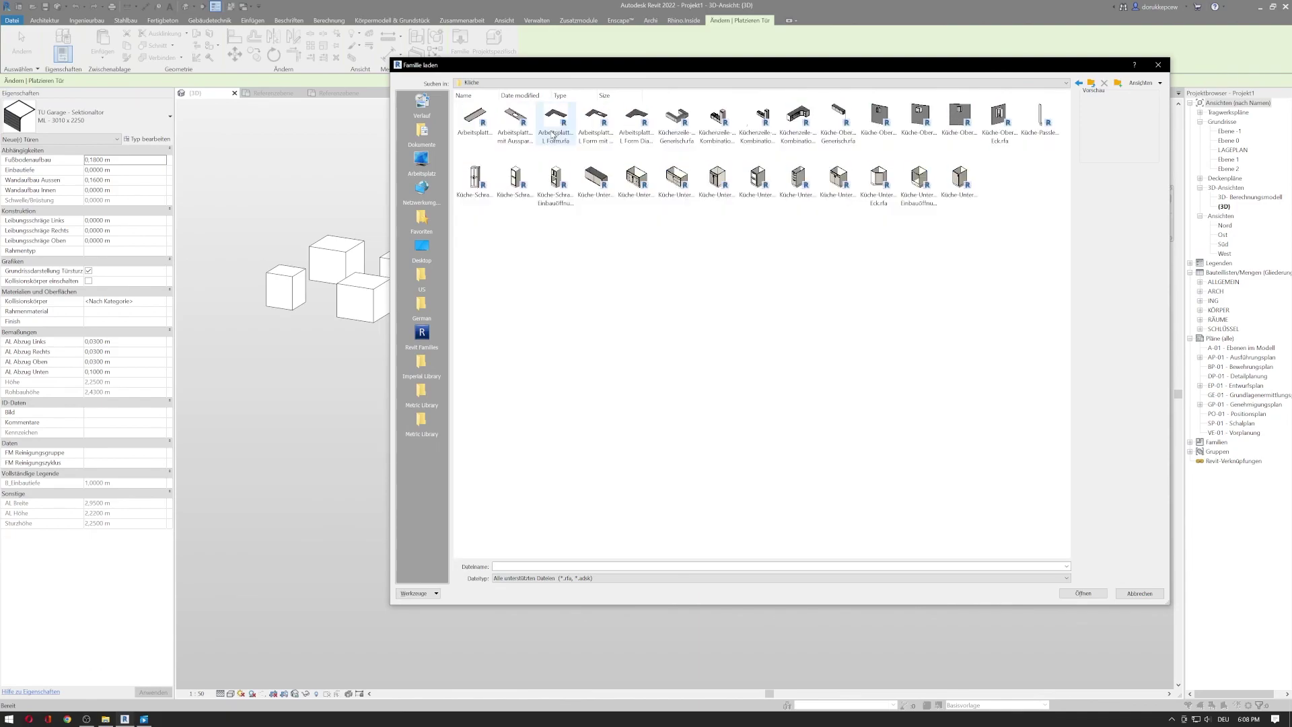
{"action": "double_click", "coordinate": [586, 179]}
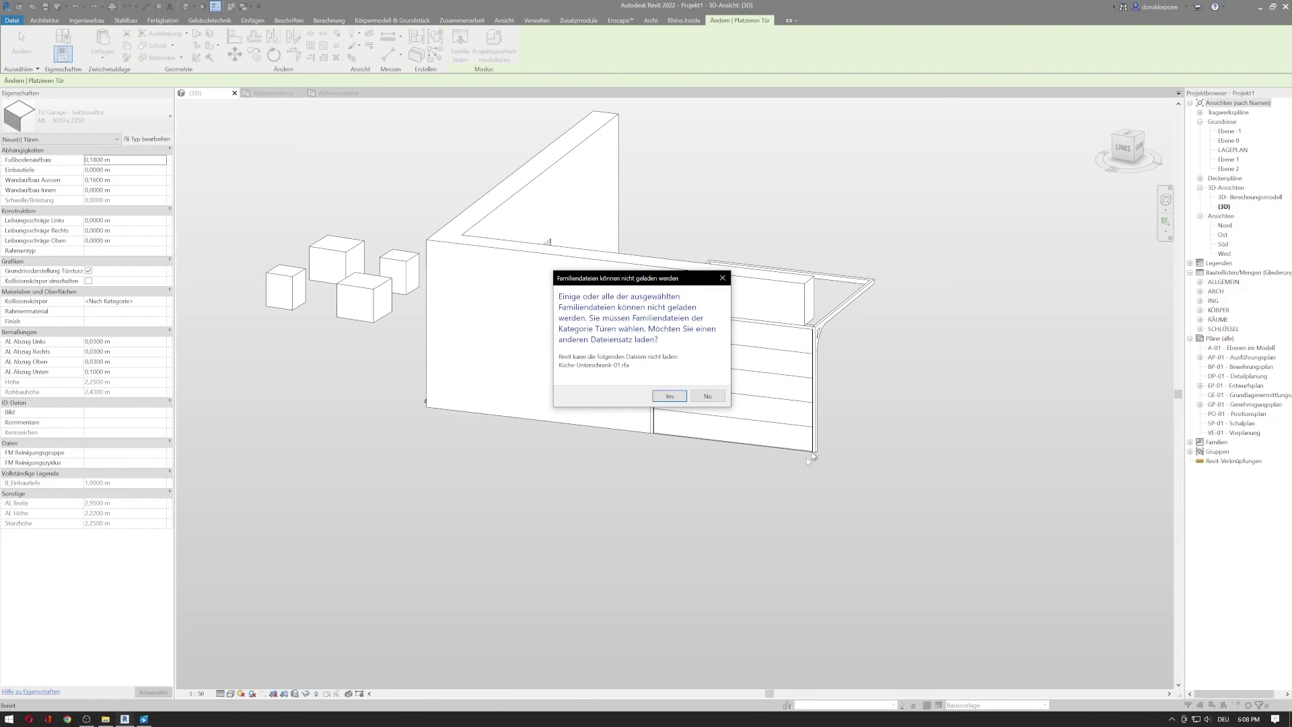
{"action": "left_click", "coordinate": [714, 401]}
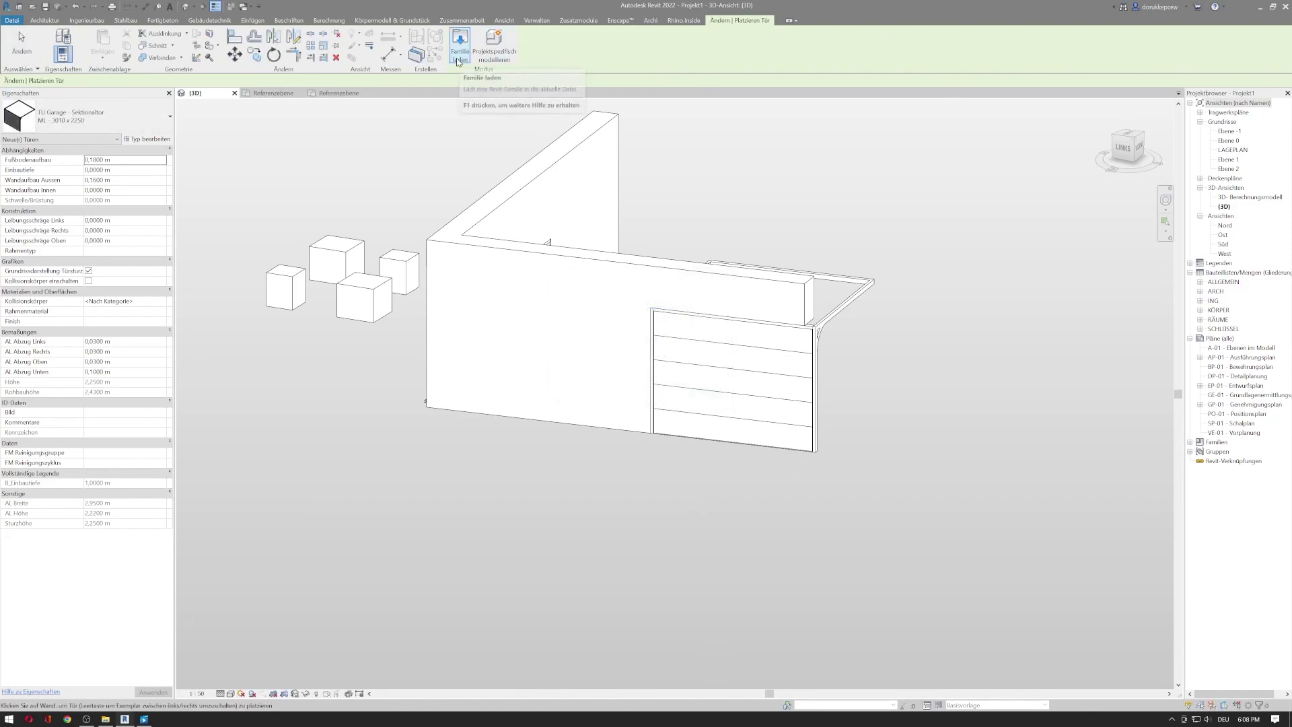
Start the Window command, open the family loader and go back up to the German library's main folder
{"action": "left_click", "coordinate": [44, 20]}
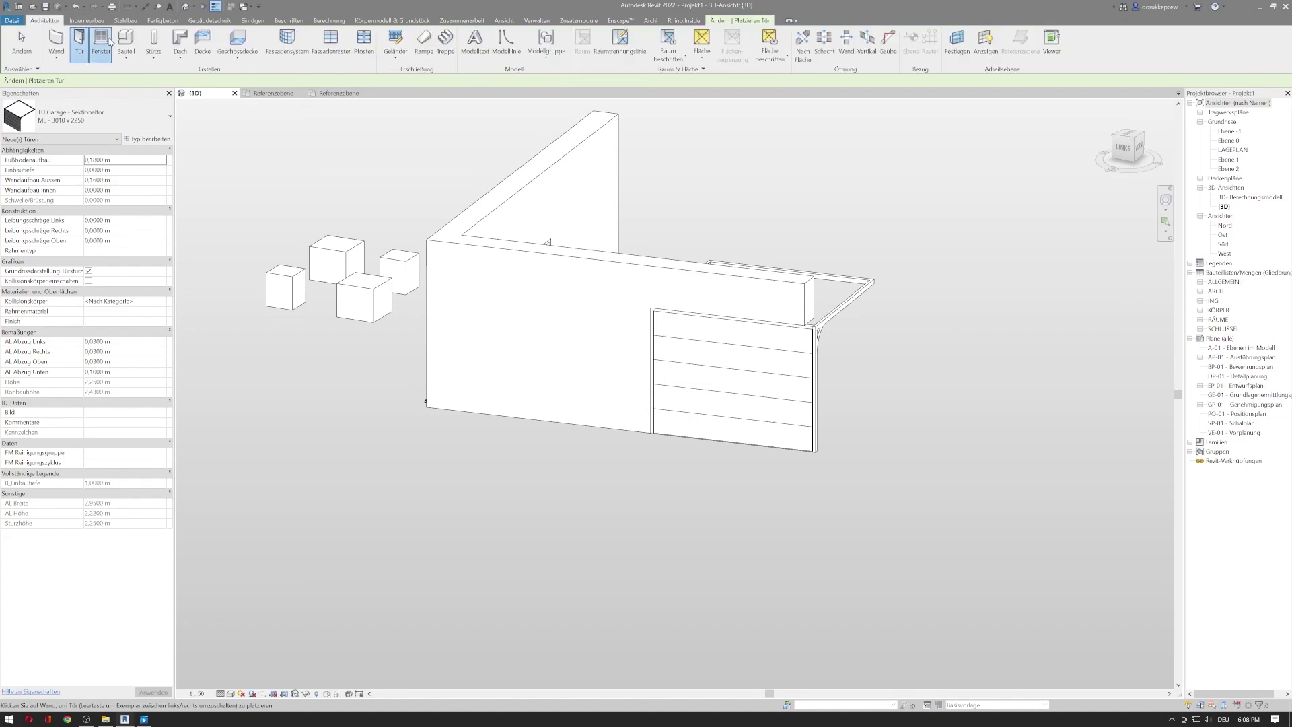
{"action": "left_click", "coordinate": [99, 41]}
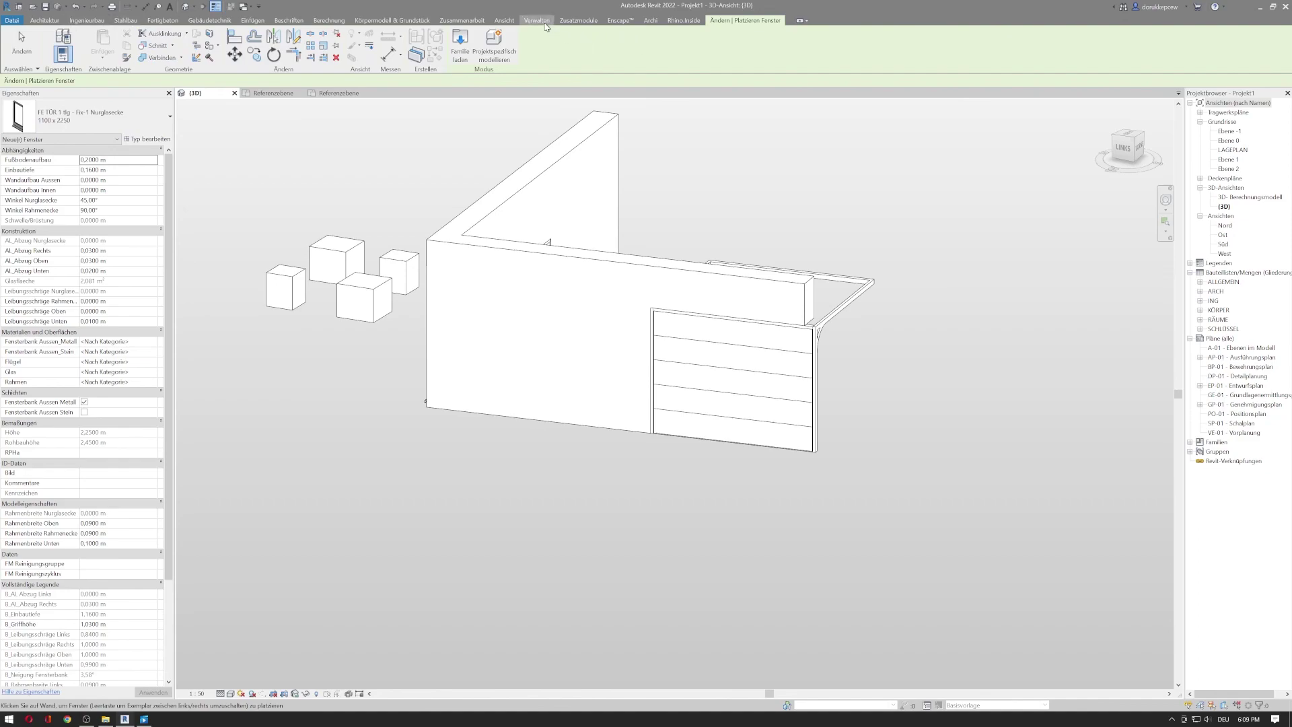
{"action": "left_click", "coordinate": [241, 22]}
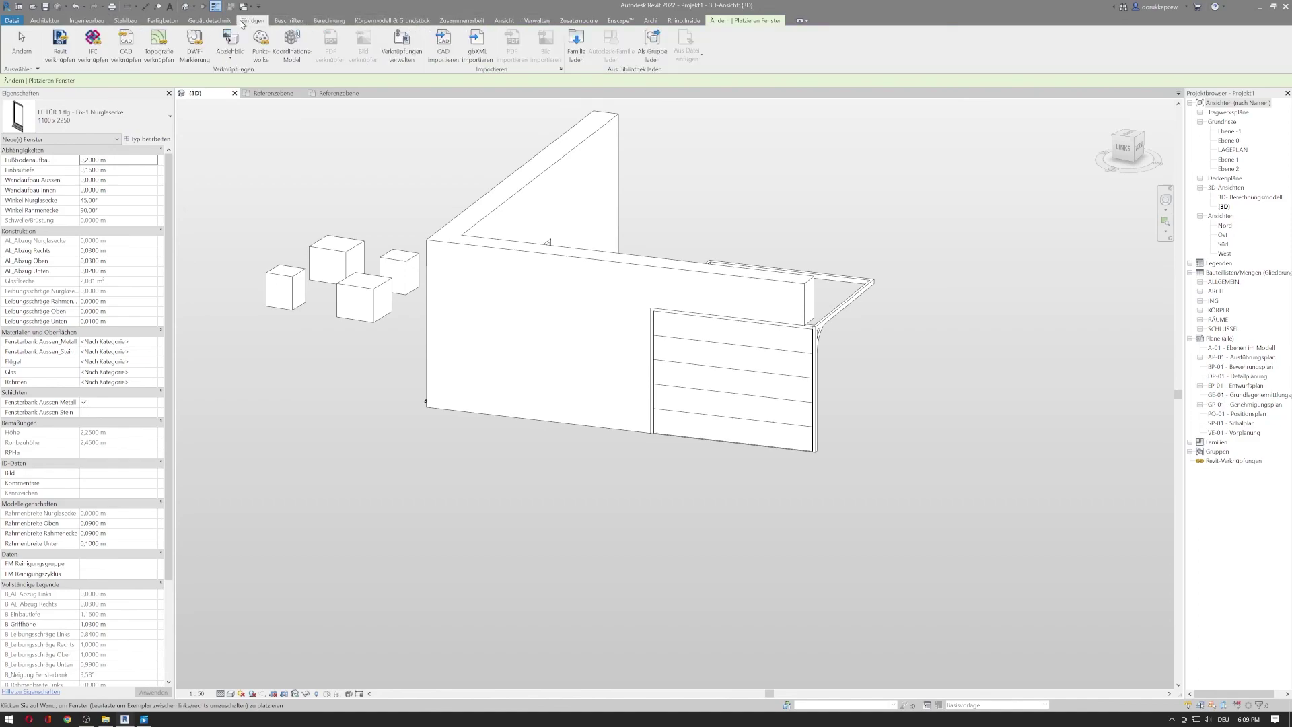
{"action": "left_click", "coordinate": [576, 47]}
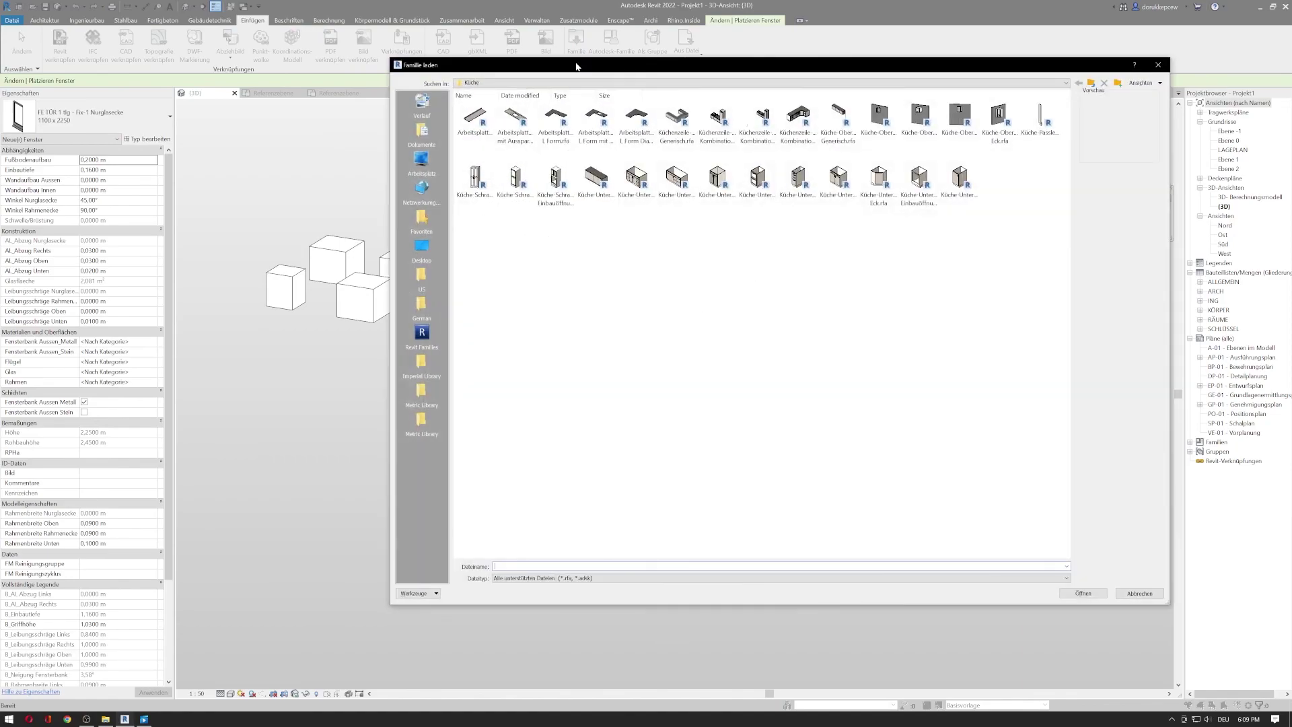
{"action": "left_click", "coordinate": [1092, 83]}
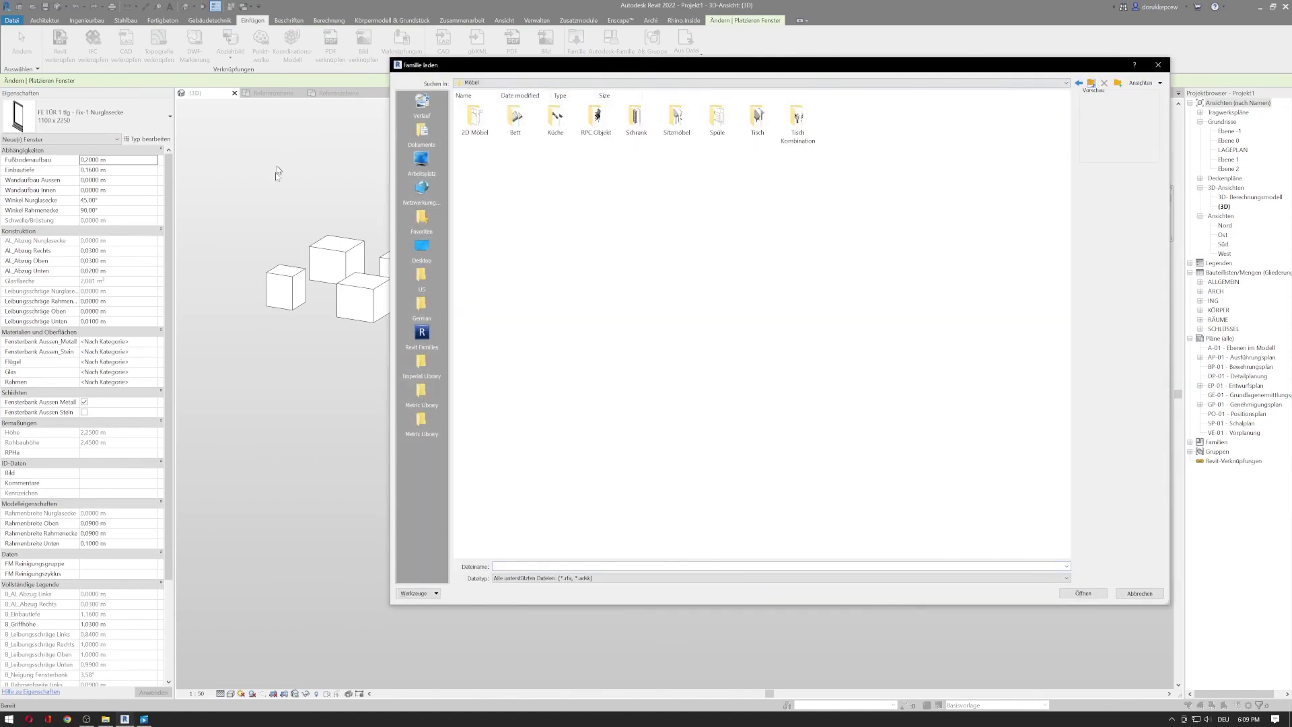
{"action": "left_click", "coordinate": [1092, 84]}
{"action": "left_click", "coordinate": [1092, 84]}
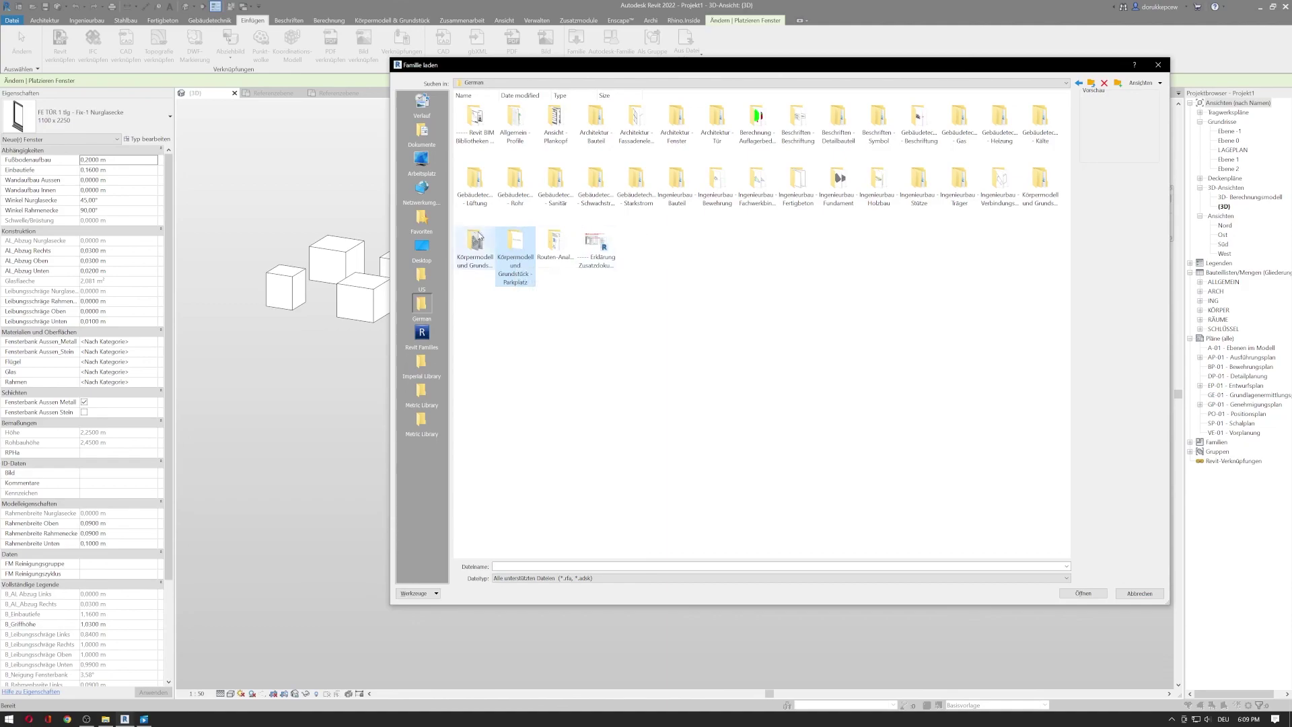
Try to load LKW - Koffer.rfa from Körpermodell und Grundstück - Außenbauteil, Fahrzeug LKW while the Window command is active, and end the command
{"action": "left_click", "coordinate": [486, 234]}
{"action": "left_click", "coordinate": [1054, 195]}
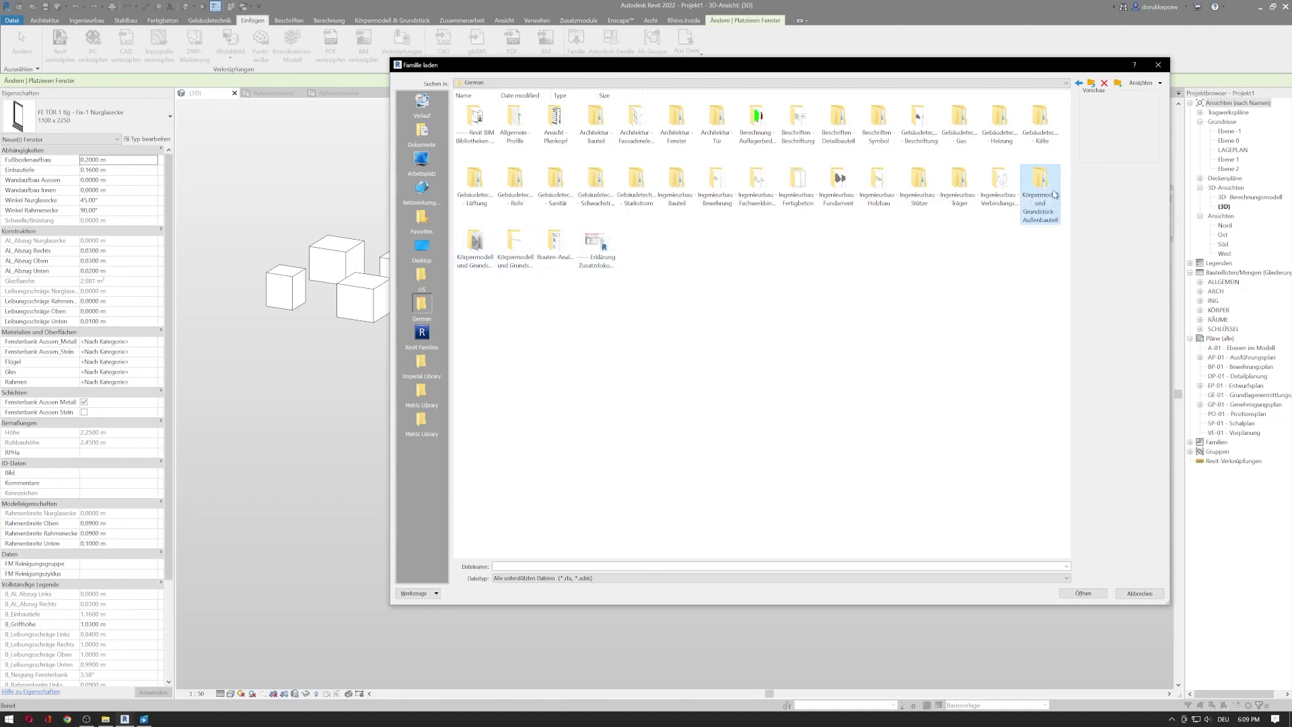
{"action": "double_click", "coordinate": [1046, 180]}
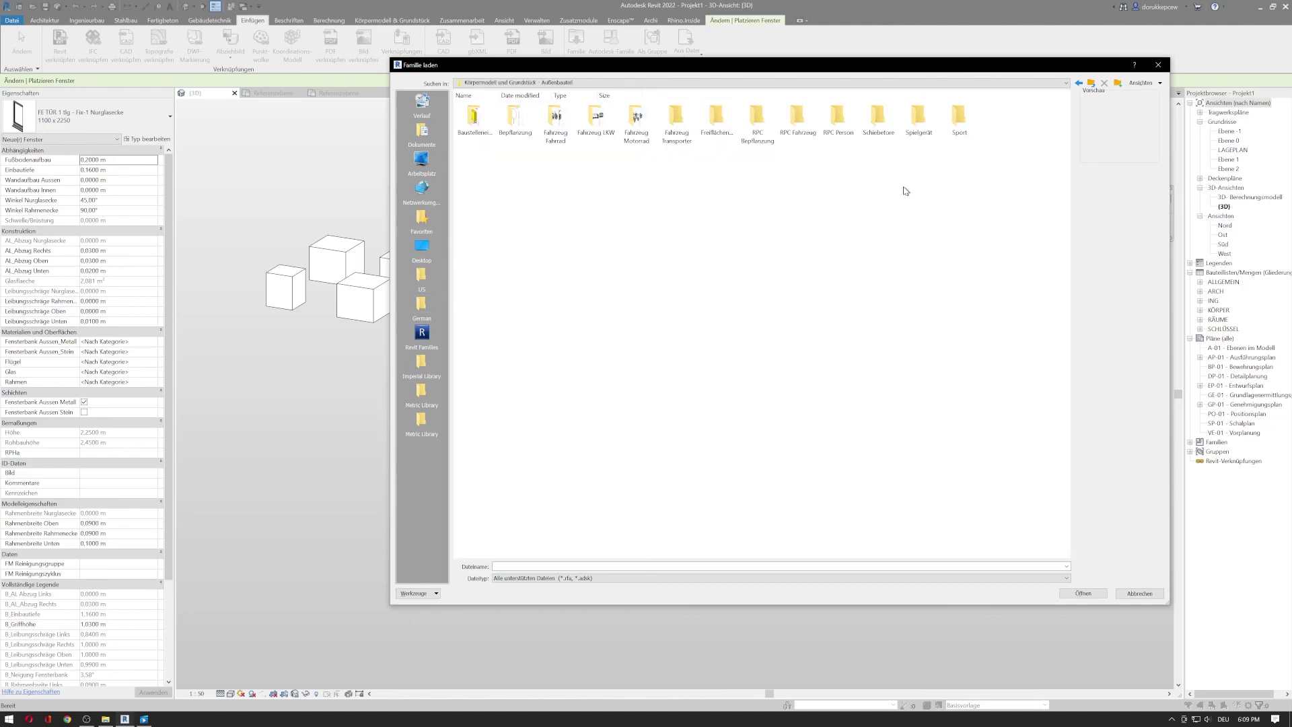
{"action": "double_click", "coordinate": [596, 121]}
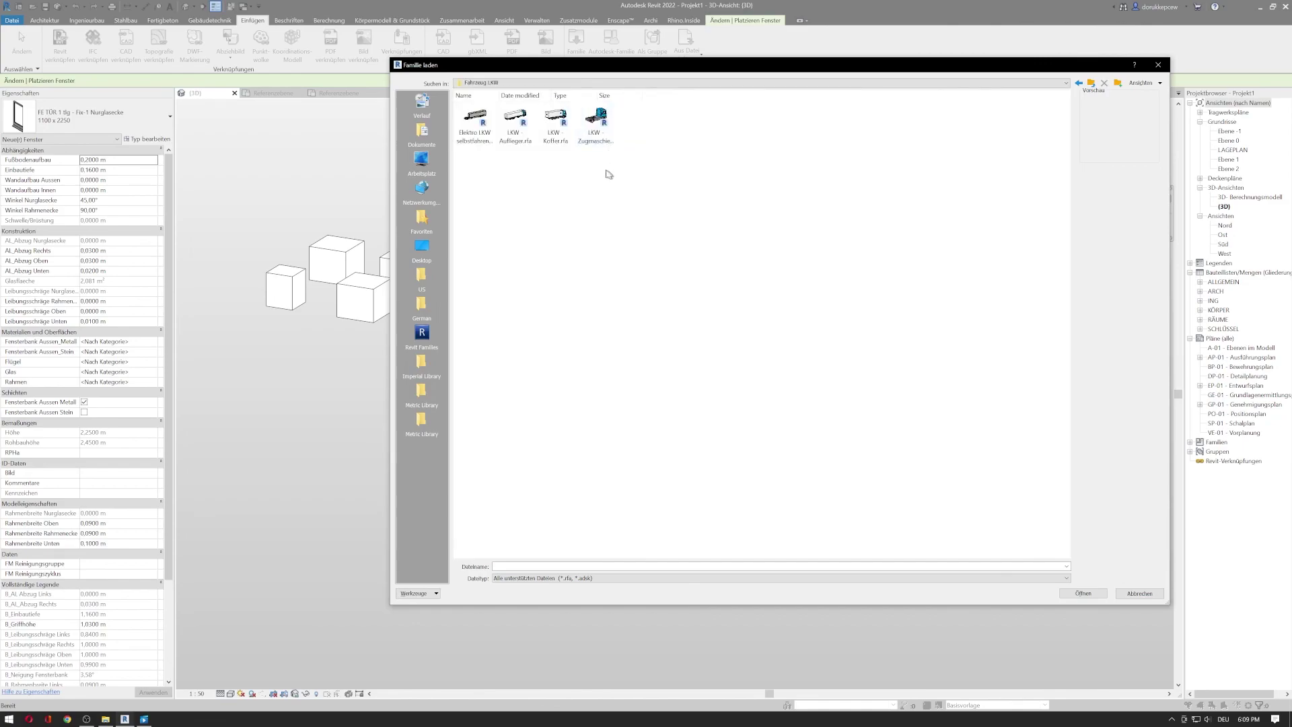
{"action": "left_click", "coordinate": [555, 121]}
{"action": "left_click", "coordinate": [1081, 591]}
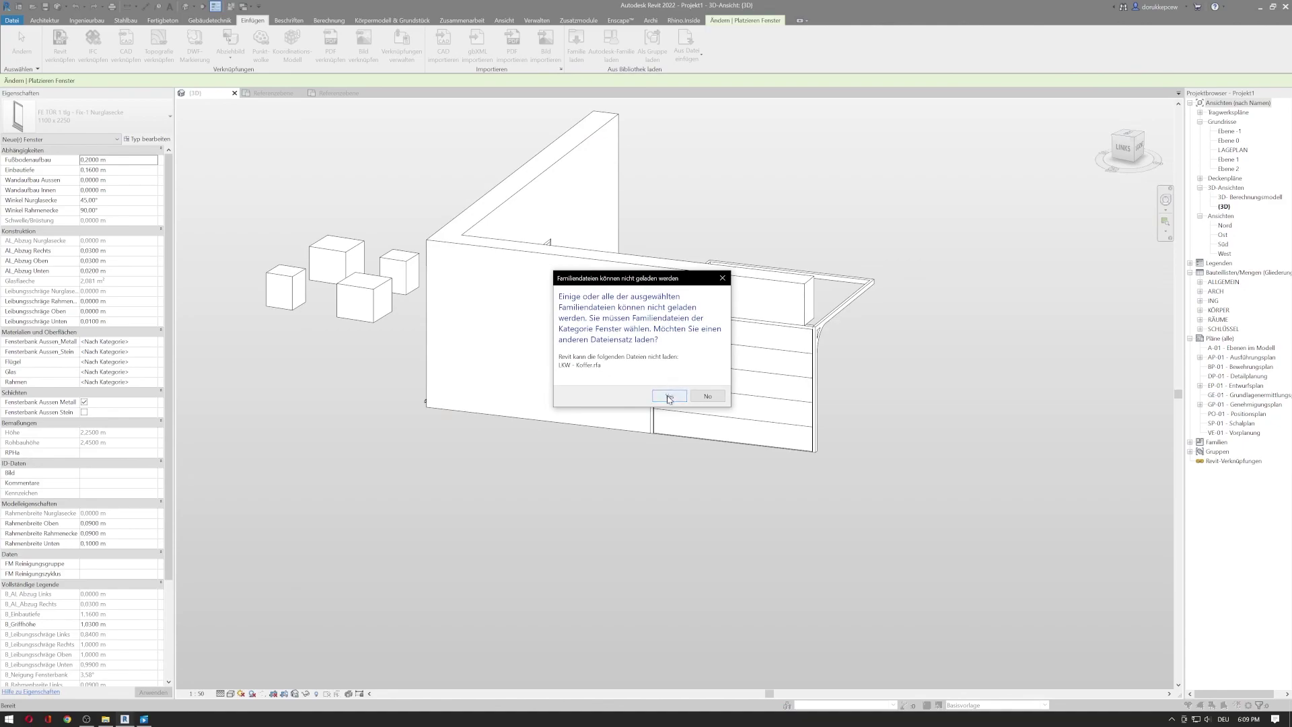
{"action": "left_click", "coordinate": [669, 396]}
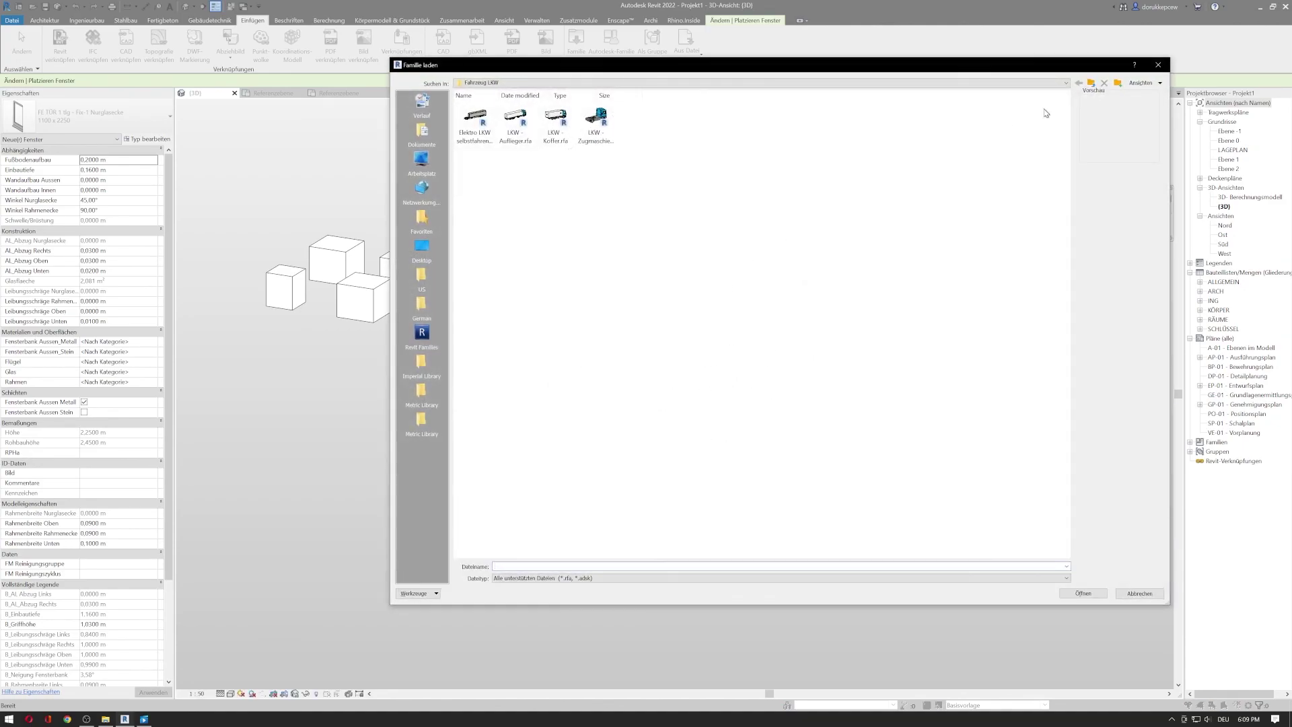
{"action": "left_click", "coordinate": [1158, 65]}
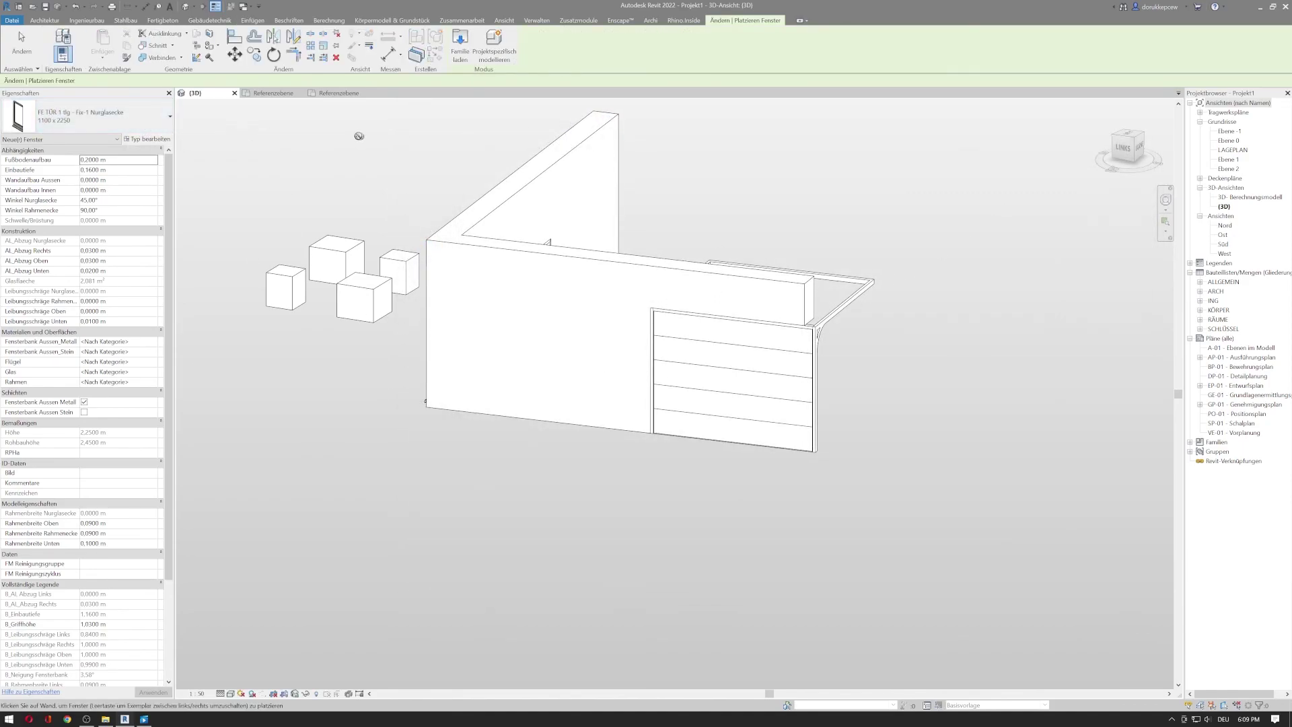
{"action": "key", "text": "Escape"}
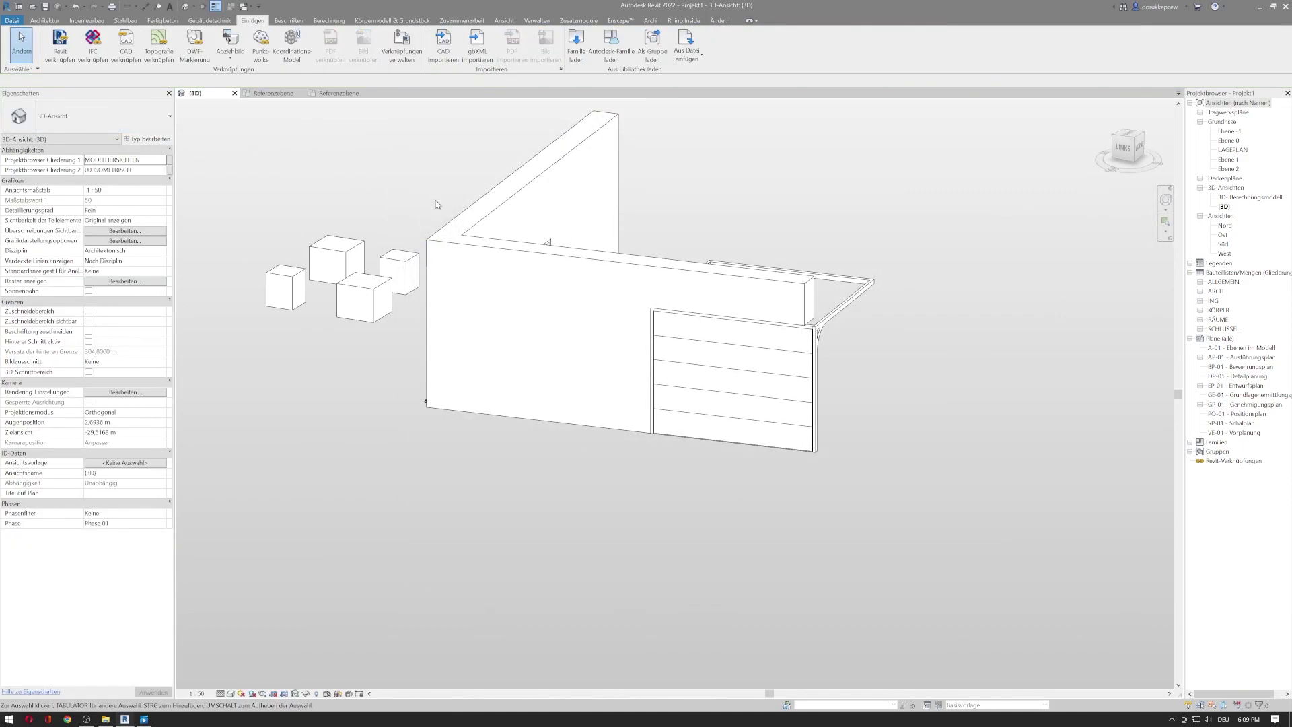
Load LKW - Koffer.rfa from the Fahrzeug LKW folder with no command active and place one truck on the work plane beside the garage-door wall
{"action": "left_click", "coordinate": [578, 58]}
{"action": "double_click", "coordinate": [548, 124]}
{"action": "scroll", "coordinate": [649, 282], "scroll_direction": "down", "scroll_amount": 3}
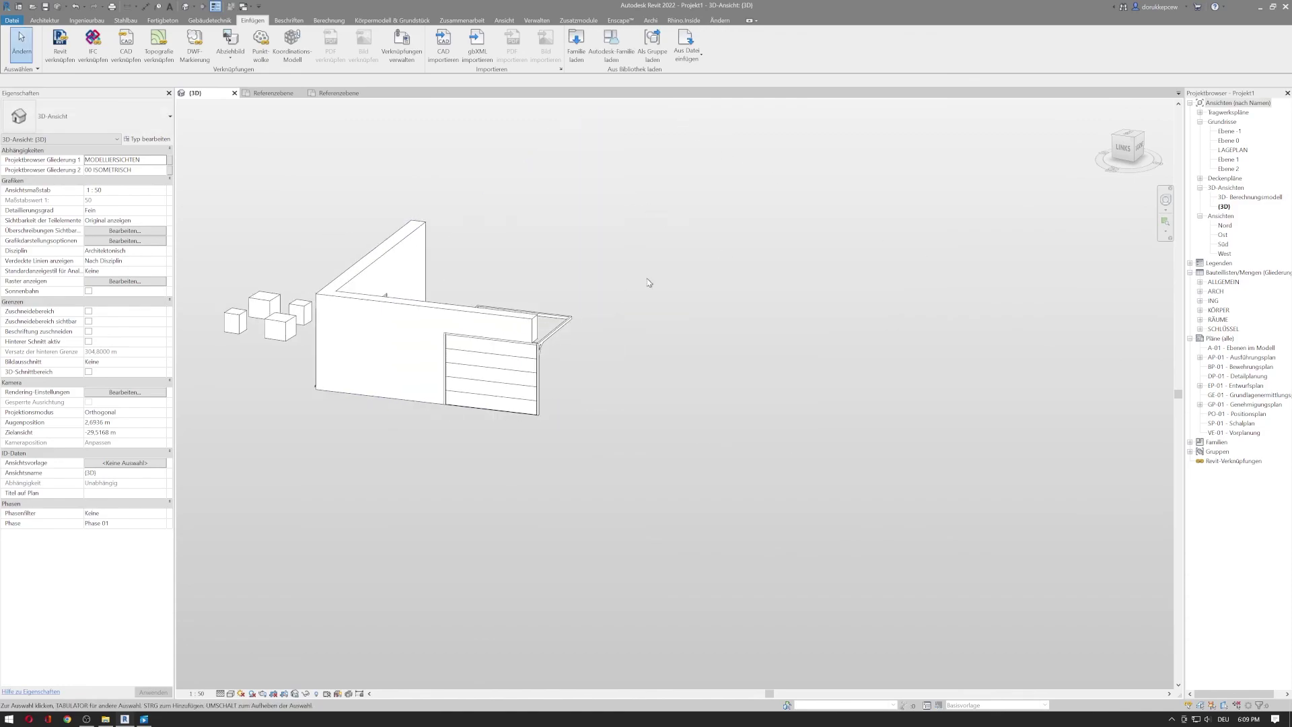
{"action": "left_click", "coordinate": [44, 20]}
{"action": "left_click", "coordinate": [128, 41]}
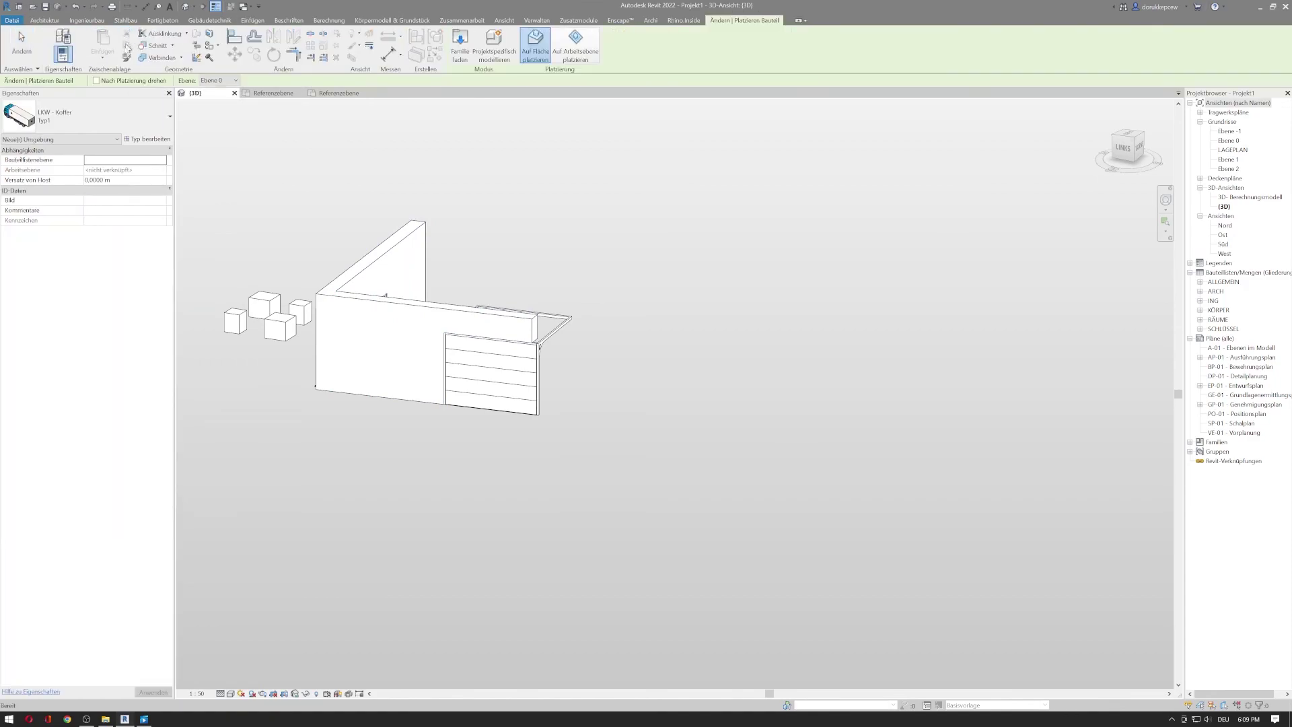
{"action": "left_click", "coordinate": [576, 44]}
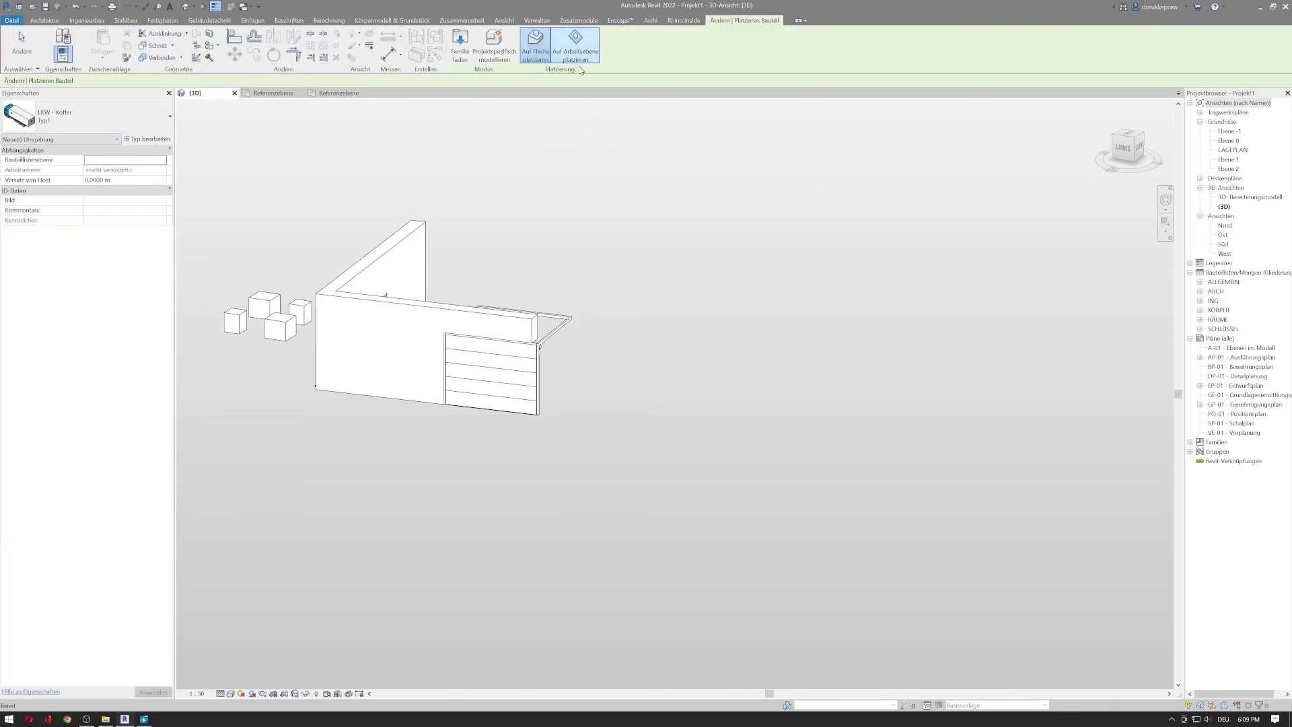
{"action": "left_click", "coordinate": [752, 335]}
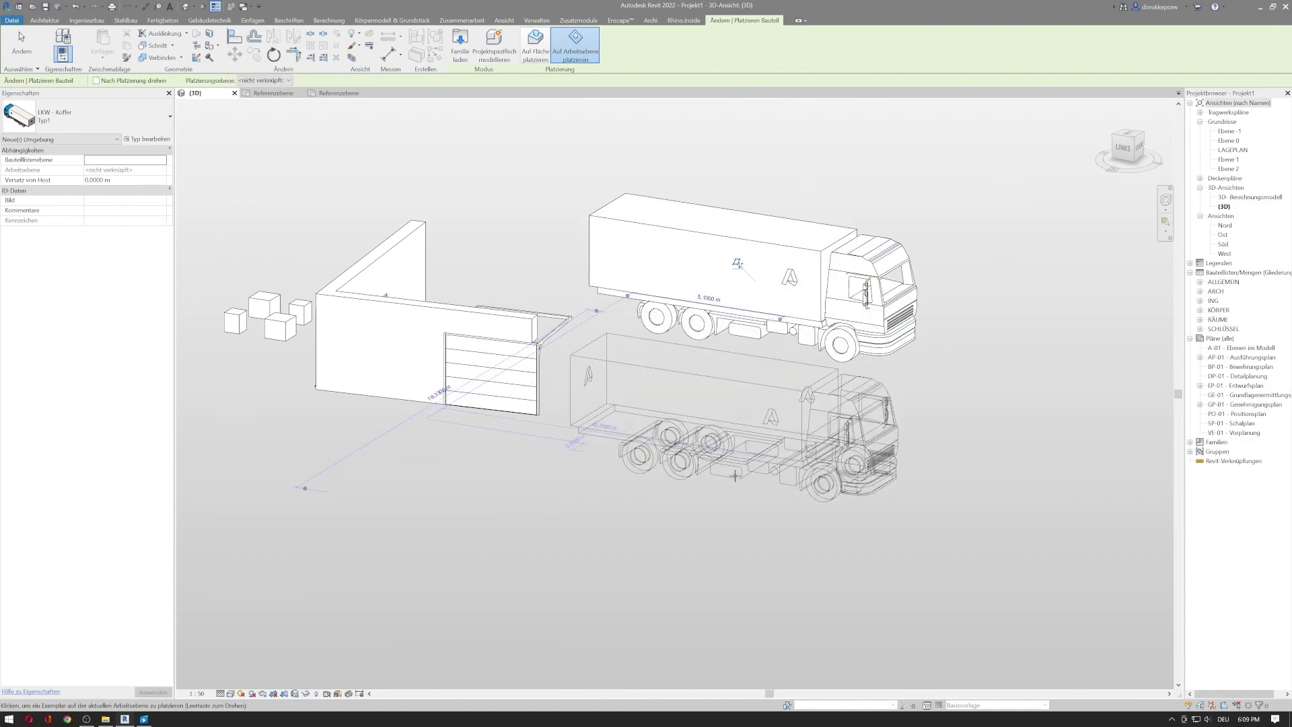
{"action": "key", "text": "Escape"}
{"action": "key", "text": "Escape"}
Delete all elements in the 3D view: the walls with their doors, the boxes and the truck
{"action": "middle_click_drag", "start_coordinate": [771, 360], "coordinate": [656, 495], "text": "shift"}
{"action": "scroll", "coordinate": [719, 395], "scroll_direction": "down", "scroll_amount": 3}
{"action": "left_click_drag", "start_coordinate": [865, 262], "coordinate": [331, 515]}
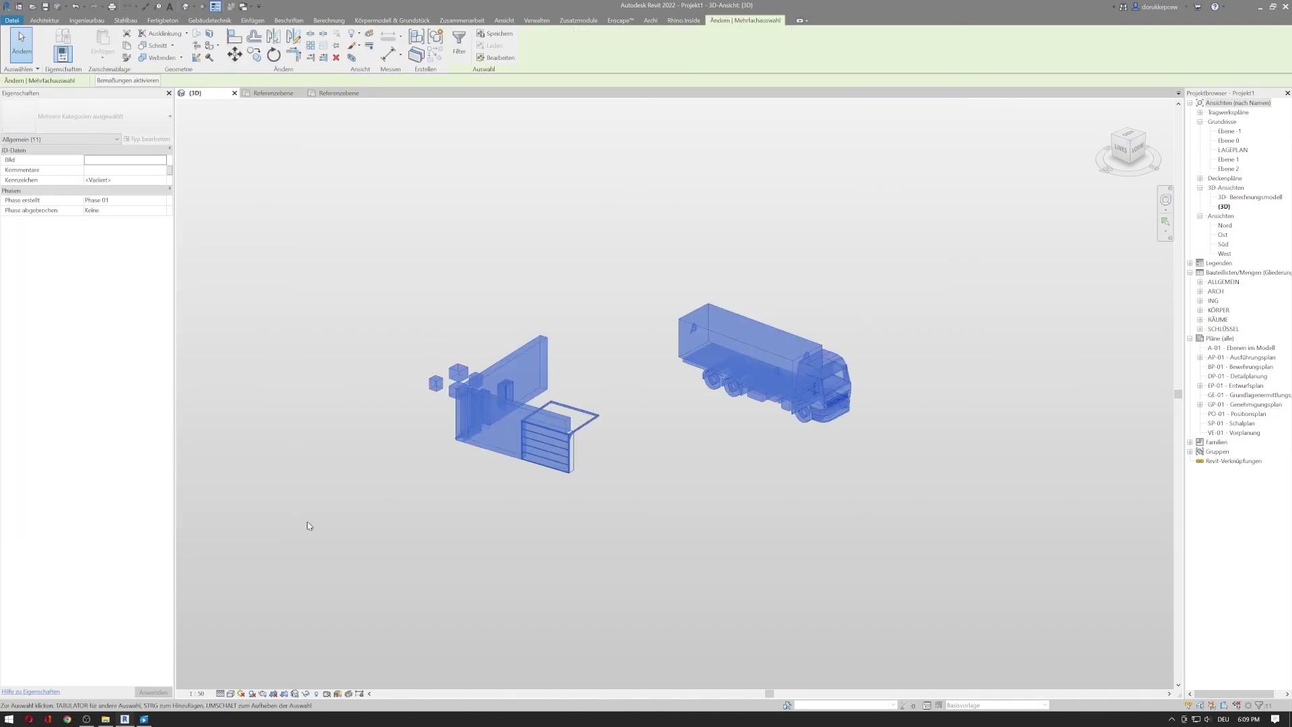
{"action": "key", "text": "Delete"}
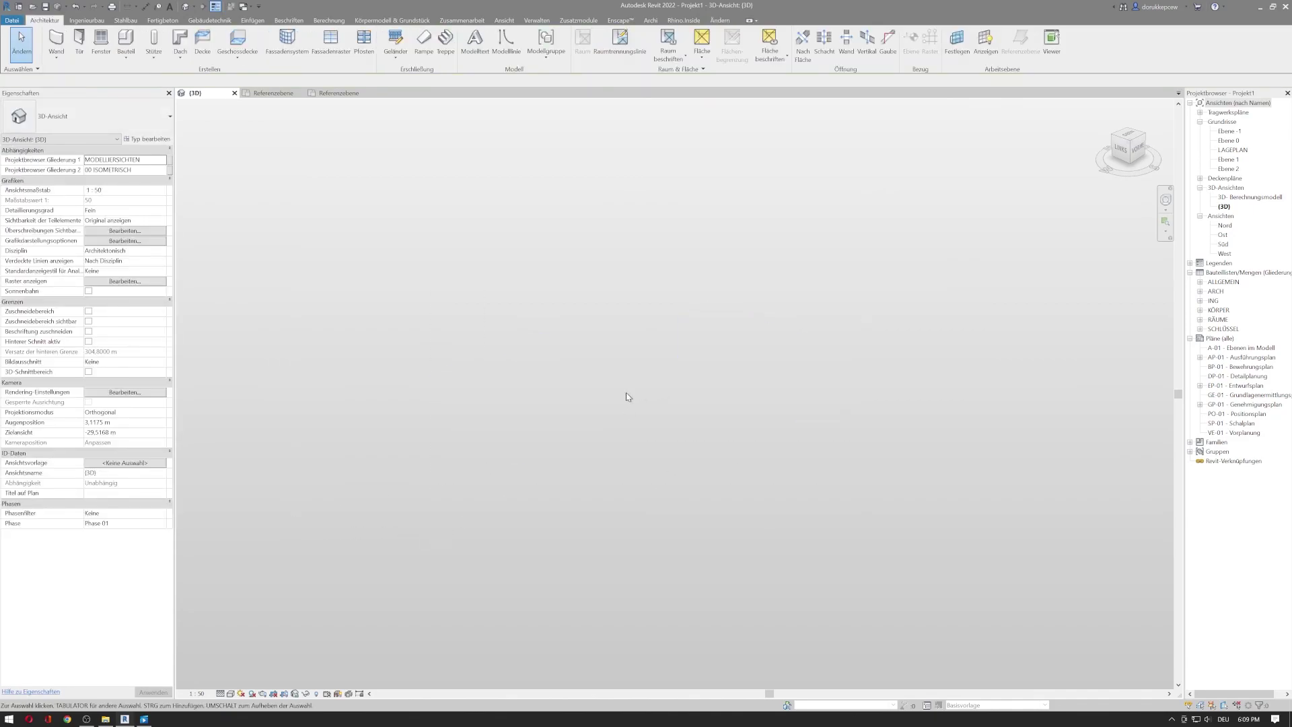